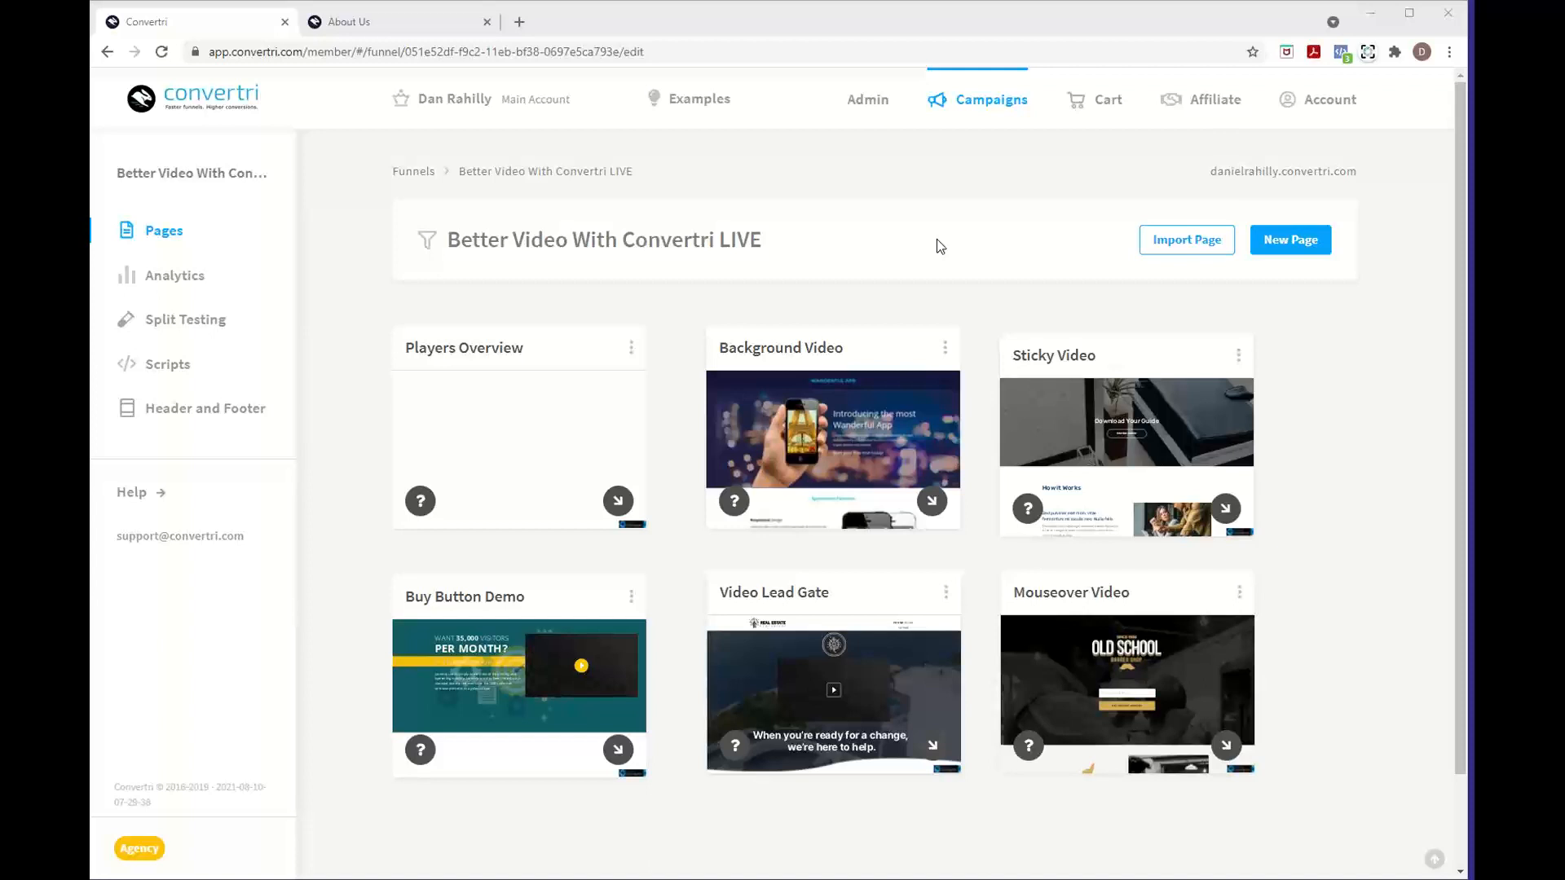
- Switch to the Convertri About Us page and look through it down to the team profiles and back up
{"action": "left_click", "coordinate": [437, 28]}
{"action": "scroll", "coordinate": [678, 469], "scroll_direction": "down", "scroll_amount": 10}
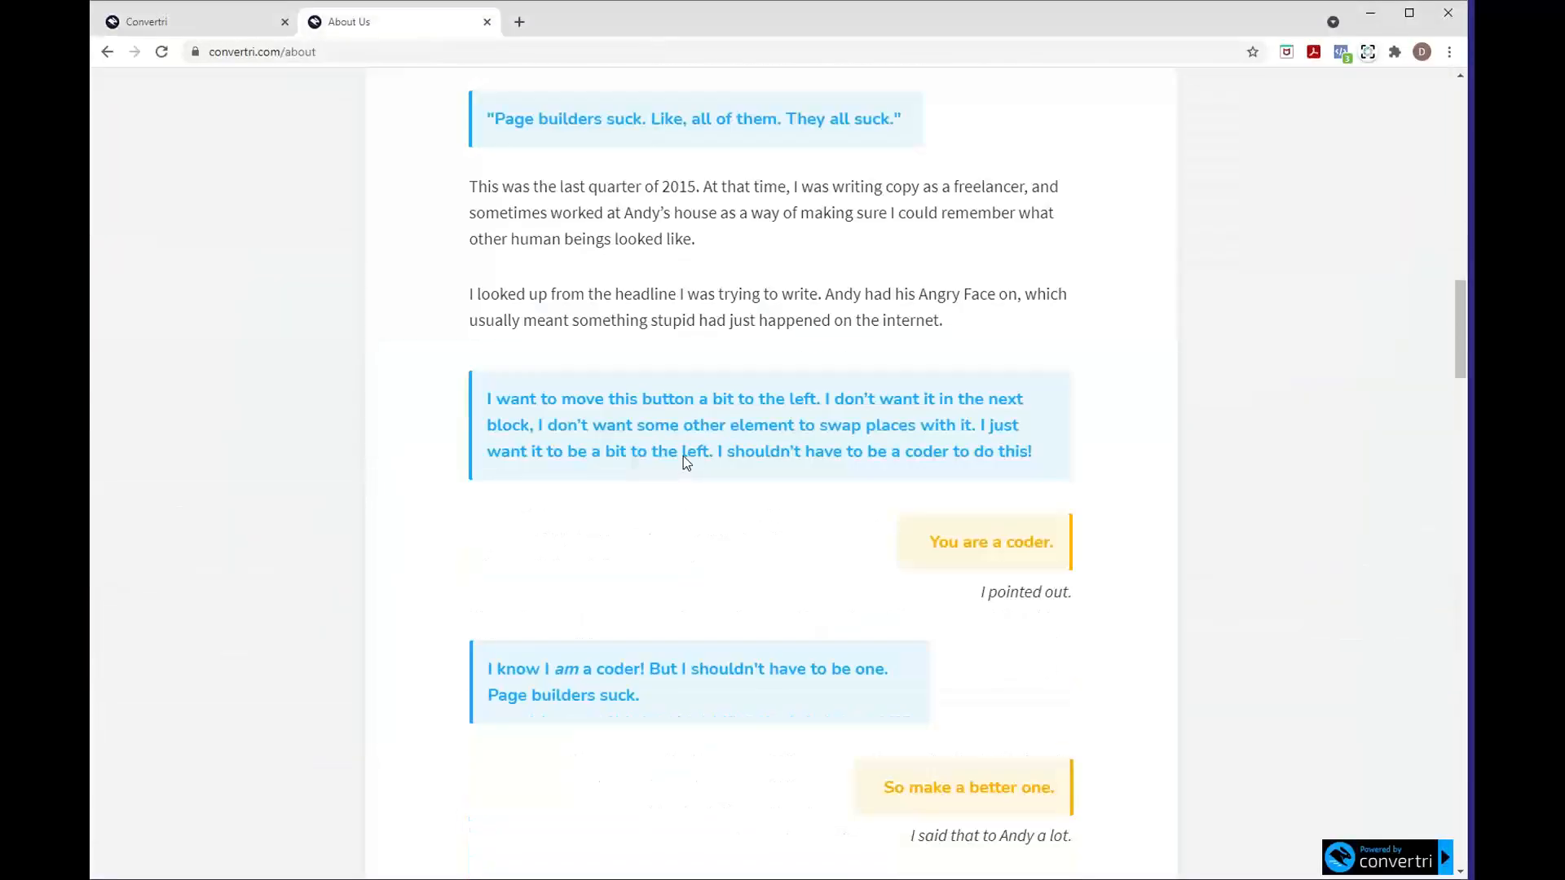
{"action": "scroll", "coordinate": [683, 458], "scroll_direction": "down", "scroll_amount": 20}
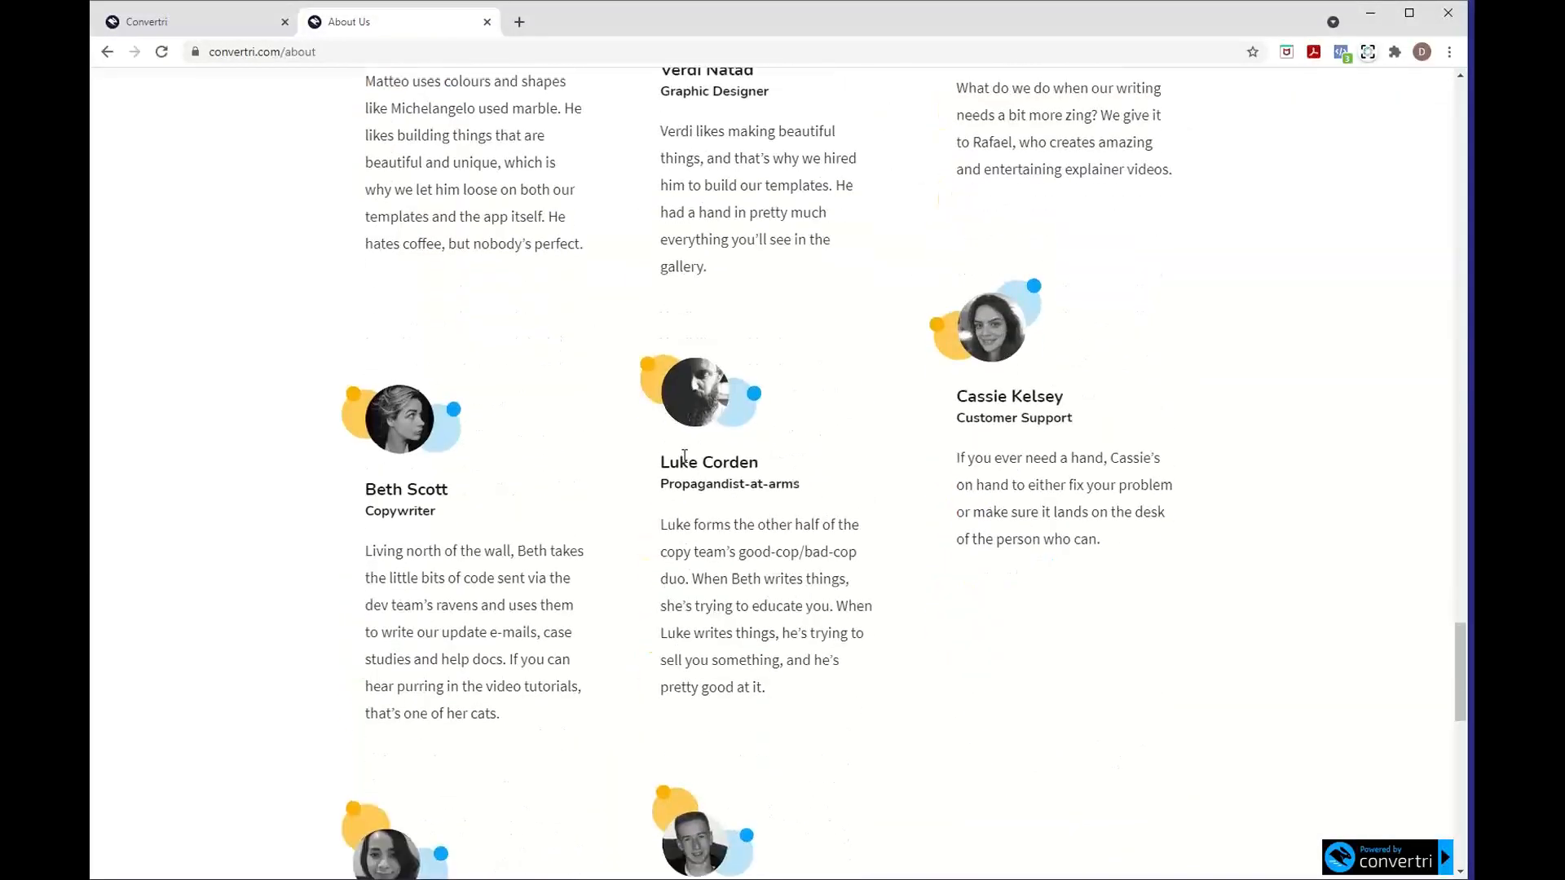
{"action": "scroll", "coordinate": [684, 457], "scroll_direction": "down", "scroll_amount": 5}
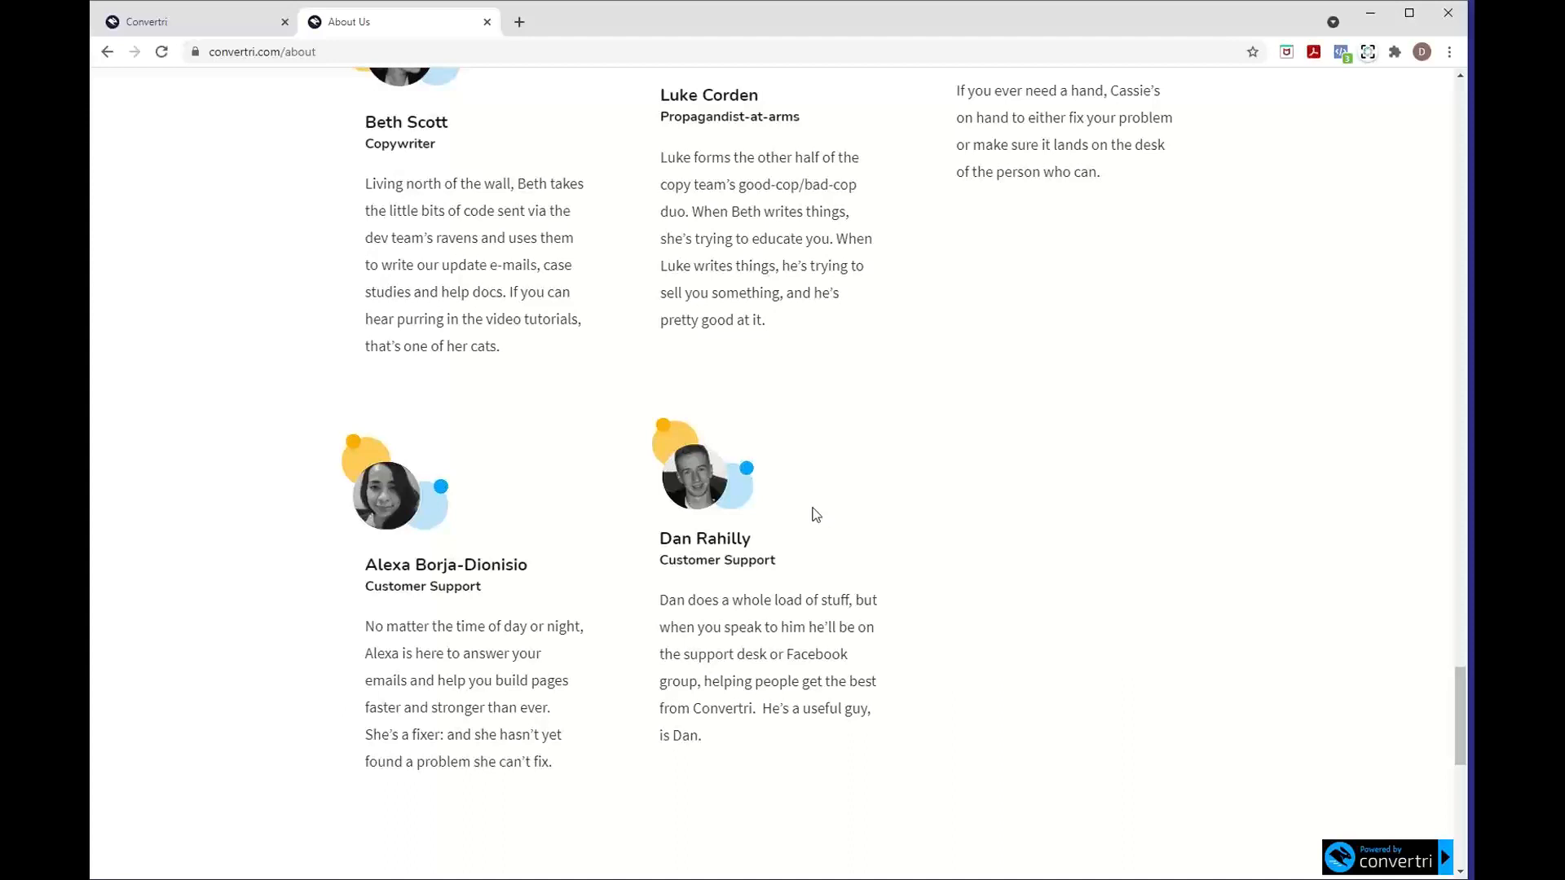
{"action": "scroll", "coordinate": [815, 514], "scroll_direction": "up", "scroll_amount": 1}
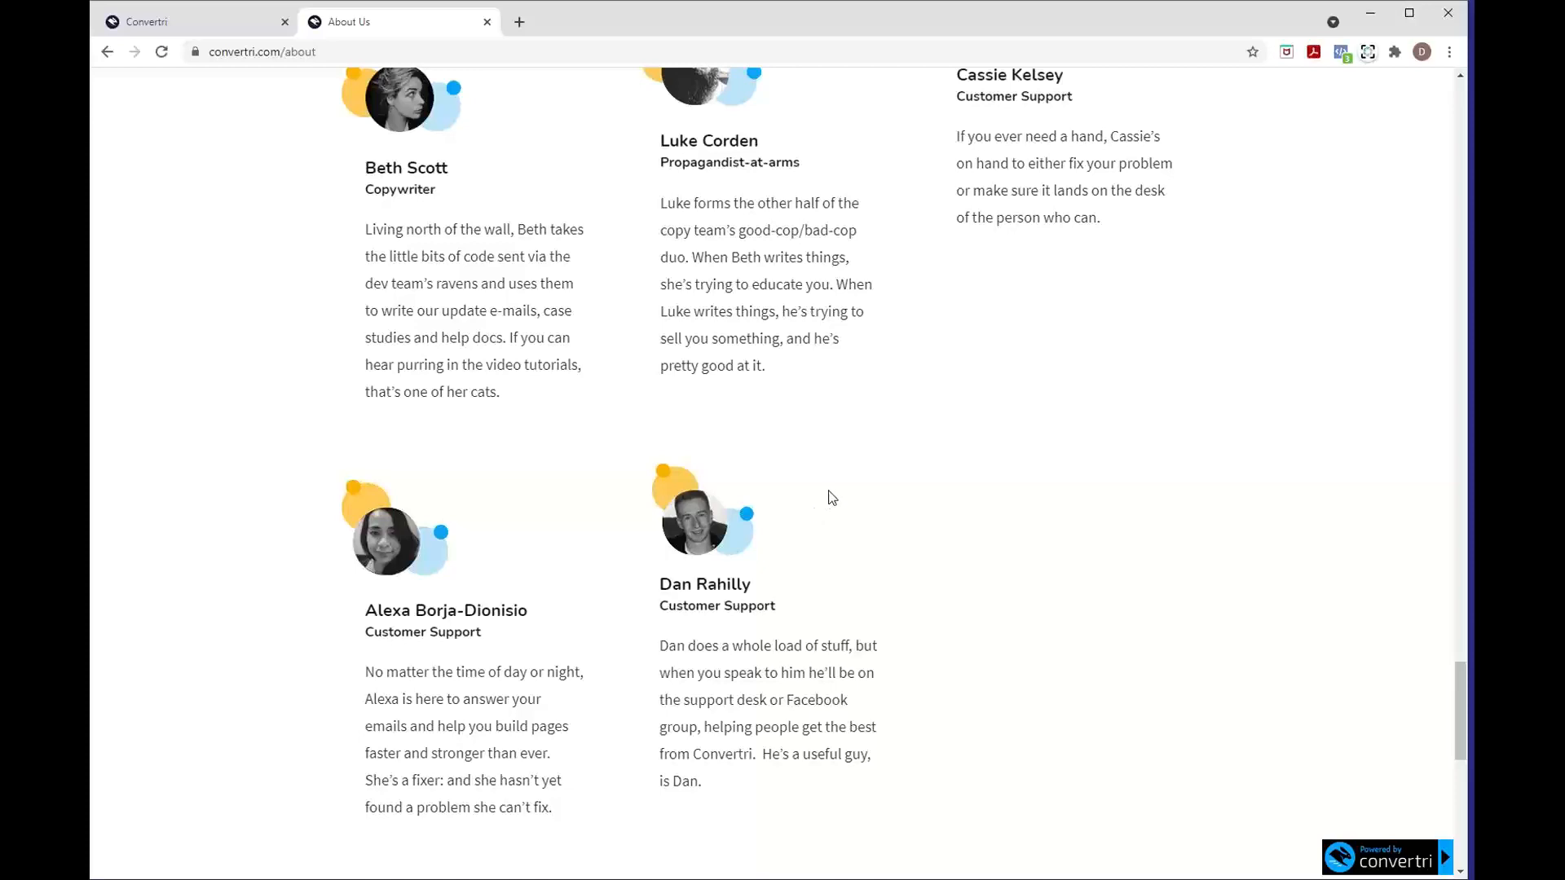
{"action": "scroll", "coordinate": [831, 498], "scroll_direction": "up", "scroll_amount": 20}
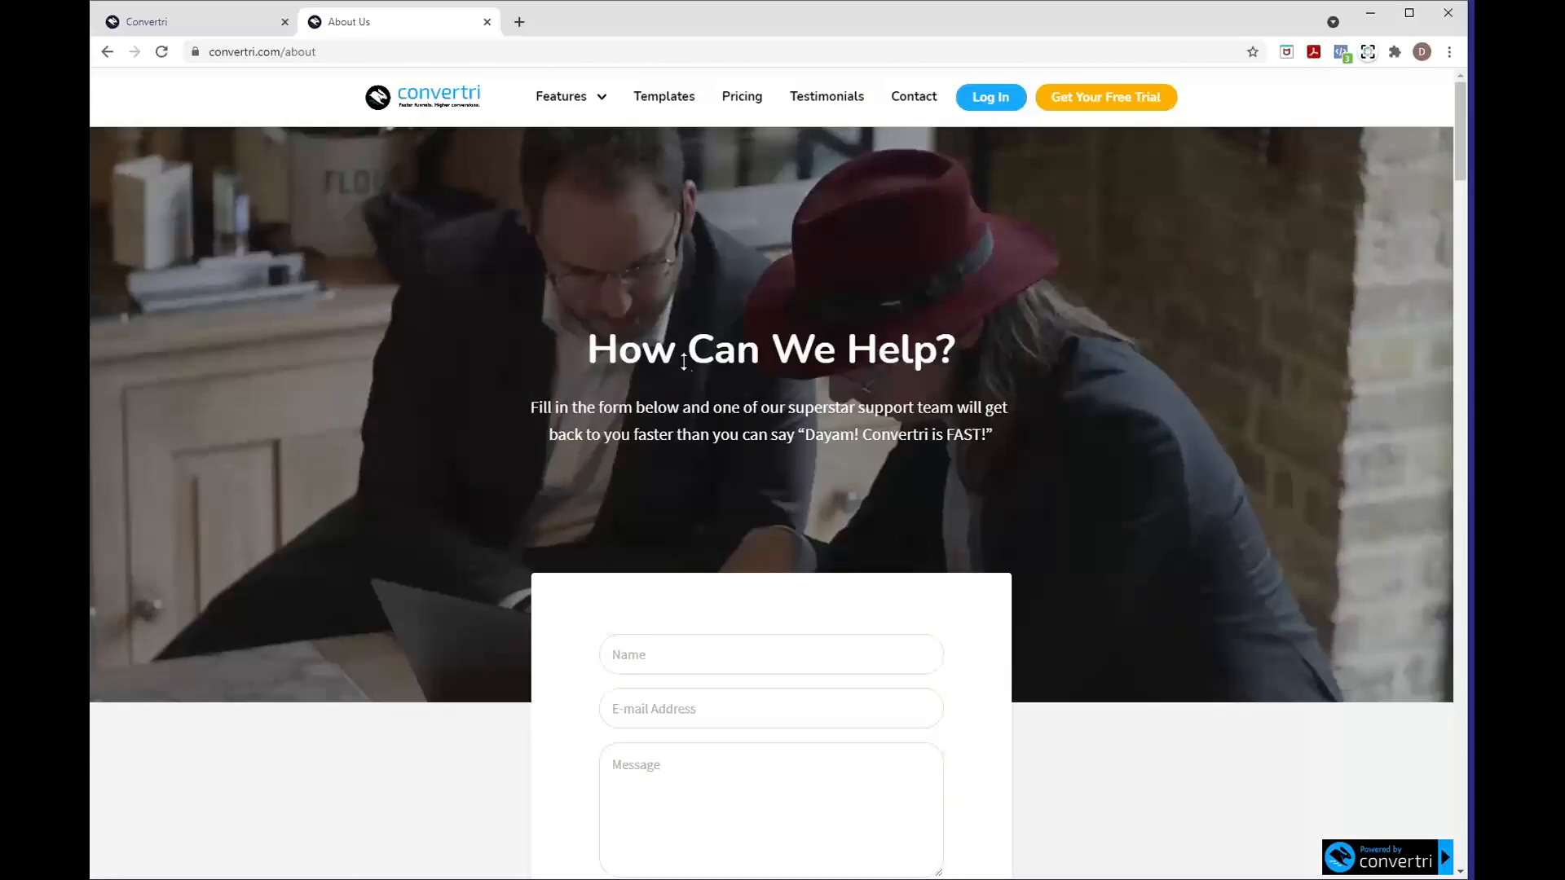
- Return to the Better Video With Convertri LIVE funnel and open the Players Overview page for editing
{"action": "left_click", "coordinate": [193, 22]}
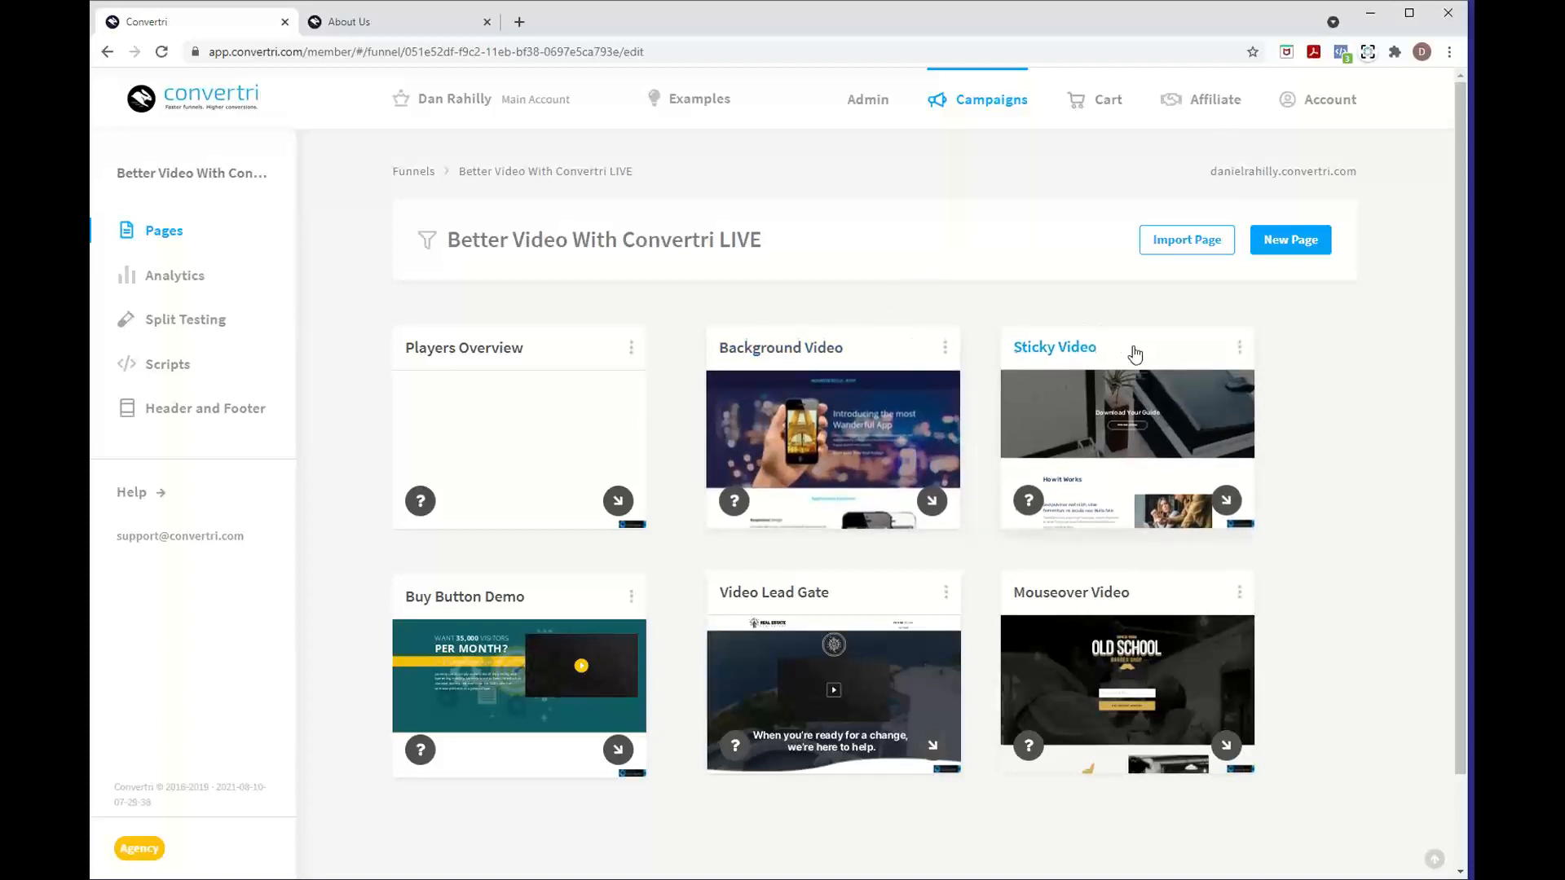
{"action": "mouse_move", "coordinate": [617, 420]}
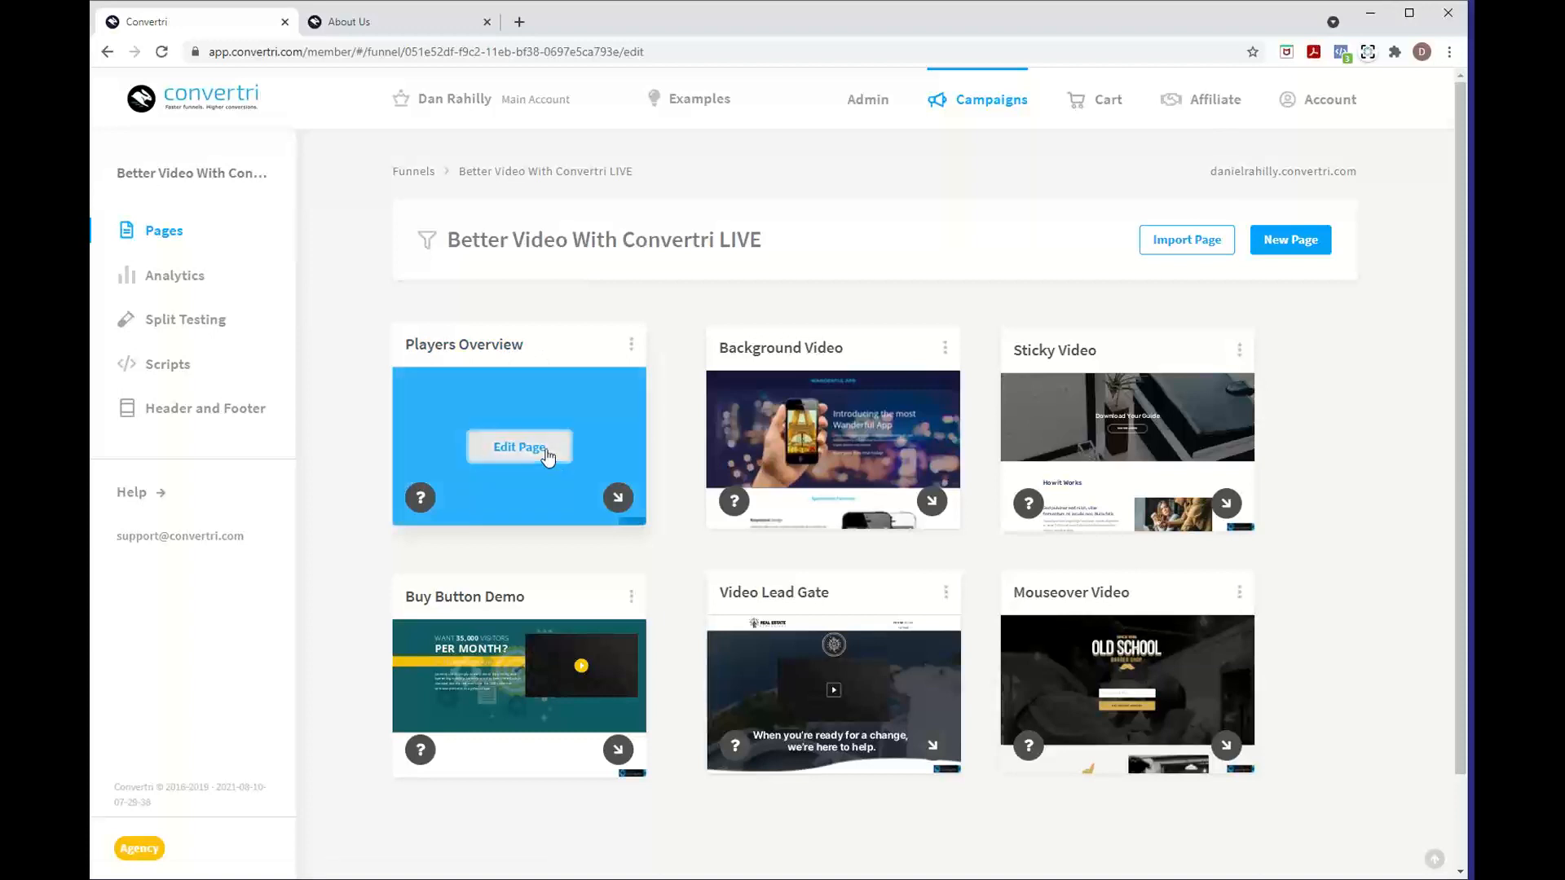
{"action": "left_click", "coordinate": [544, 455]}
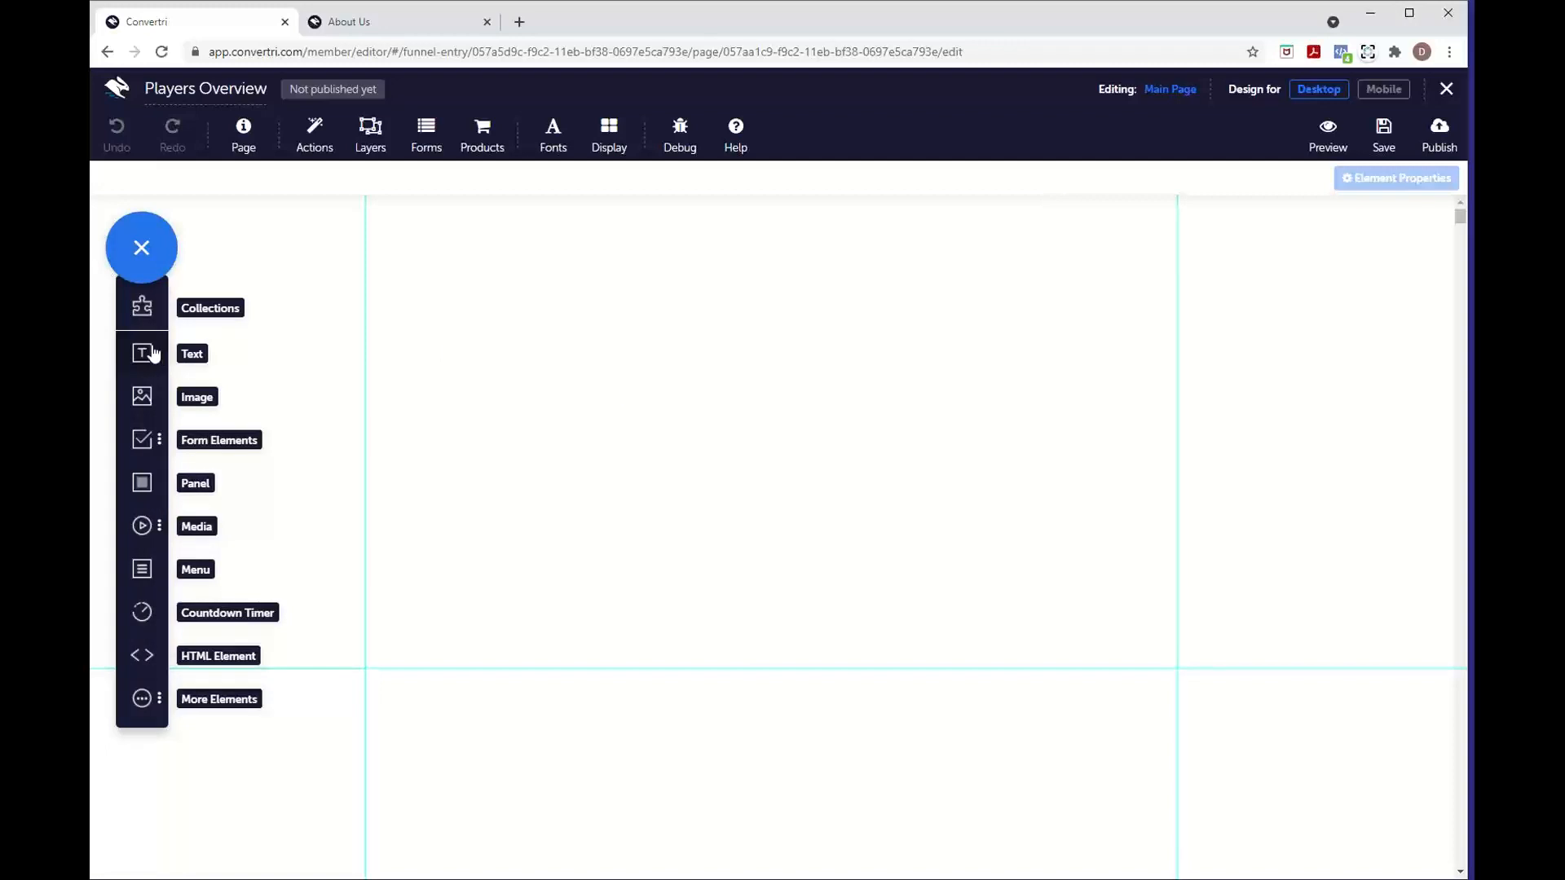
- Add a Background Video element to the page and move it up to rest on the horizontal guide
{"action": "left_click", "coordinate": [141, 525]}
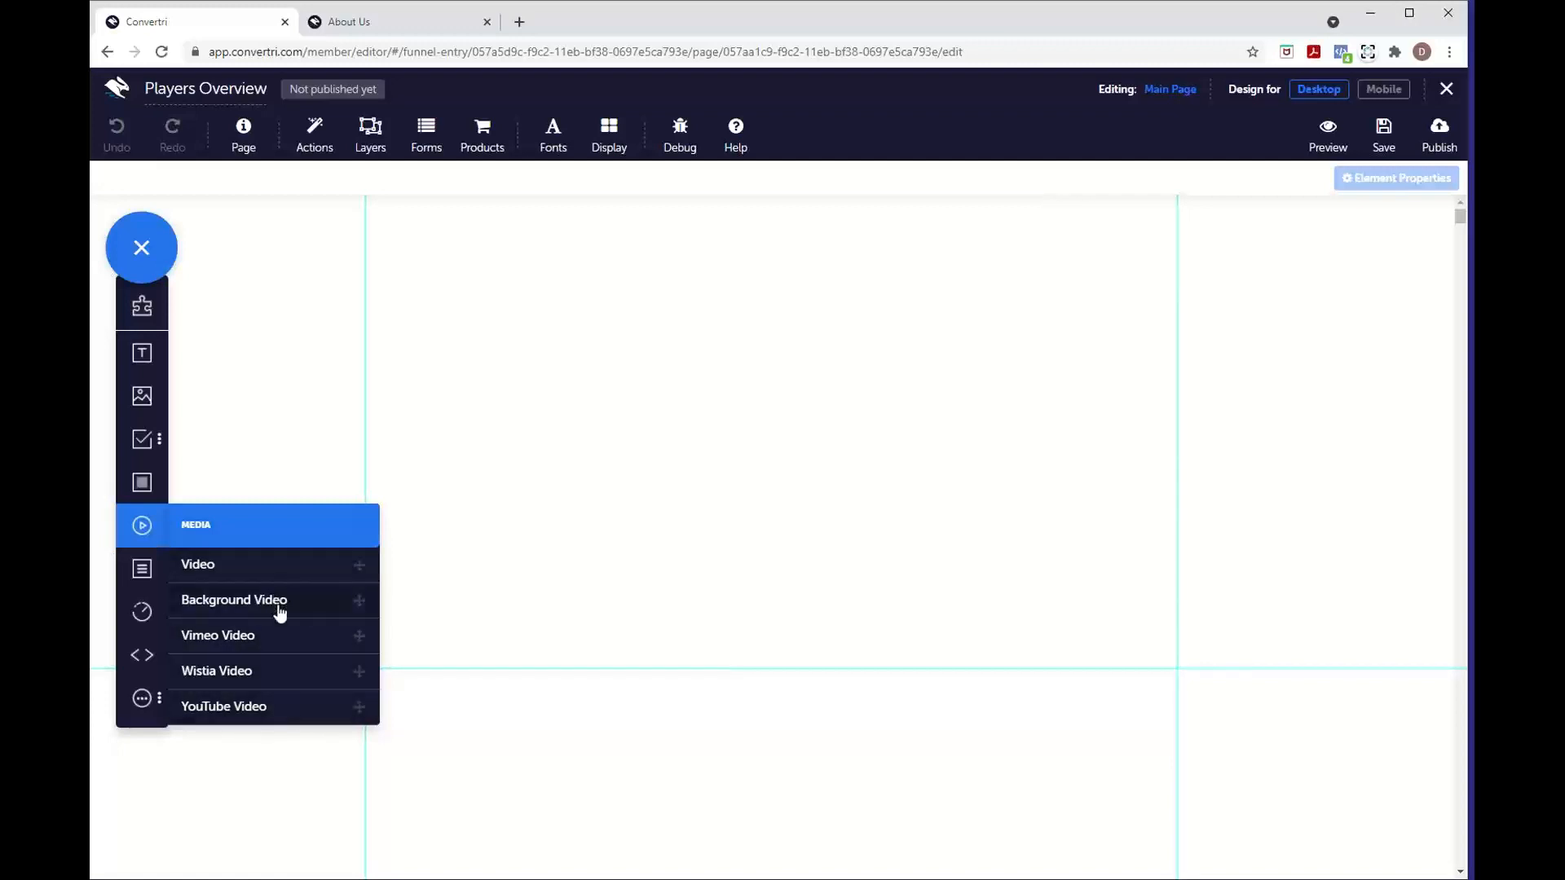
{"action": "left_click_drag", "start_coordinate": [280, 611], "coordinate": [810, 564]}
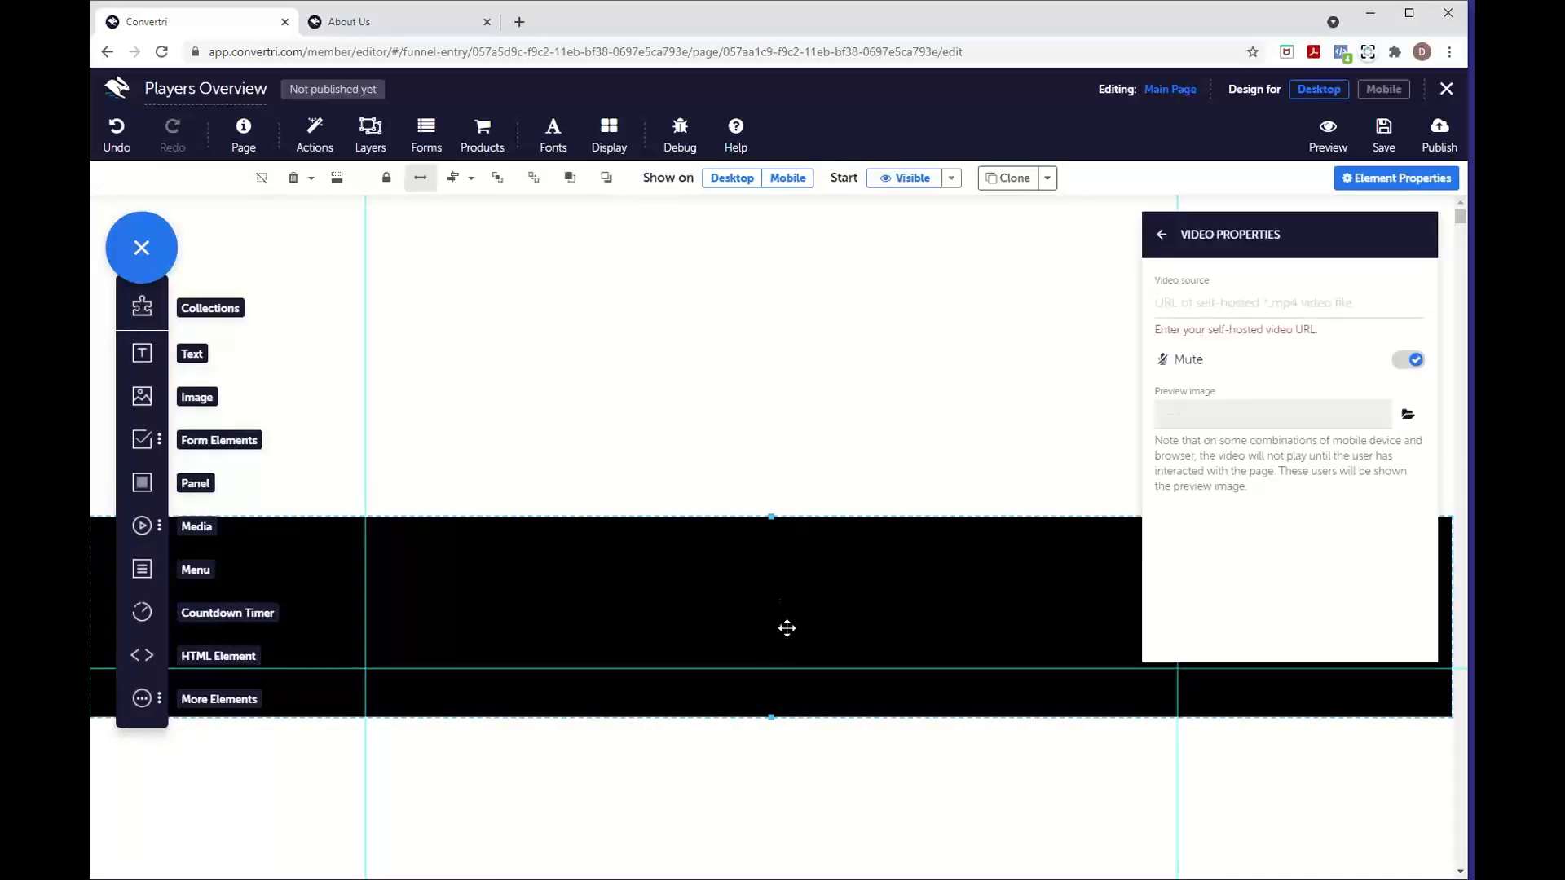
{"action": "left_click_drag", "start_coordinate": [785, 636], "coordinate": [792, 584]}
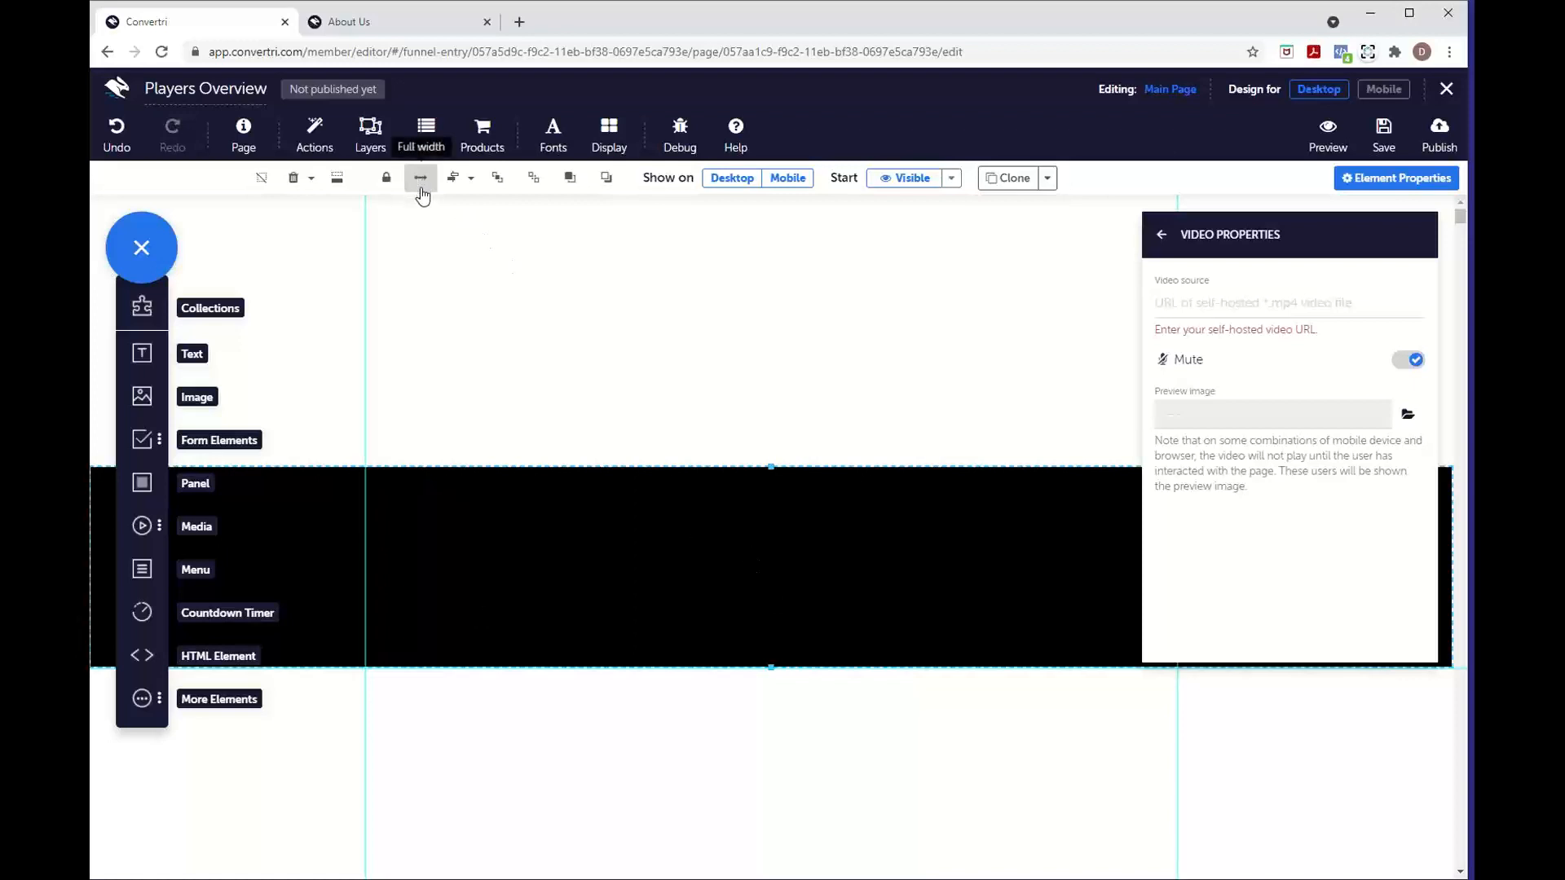
- Open the Convertri homepage and examine the background video in its hero section and the animation beside the free-form editing text
{"action": "left_click", "coordinate": [405, 33]}
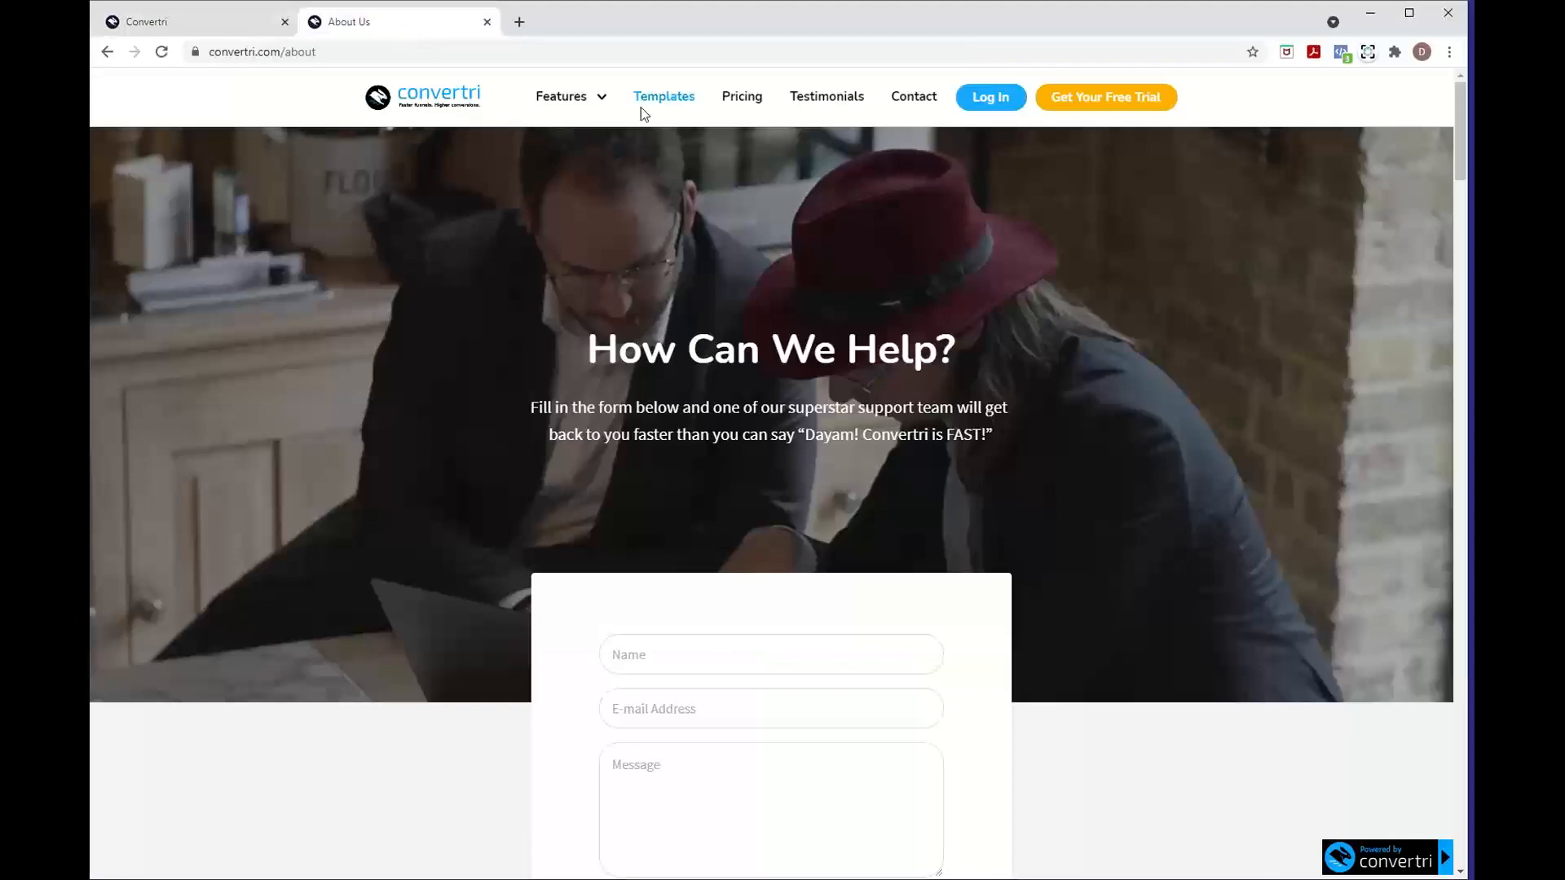
{"action": "left_click", "coordinate": [463, 110]}
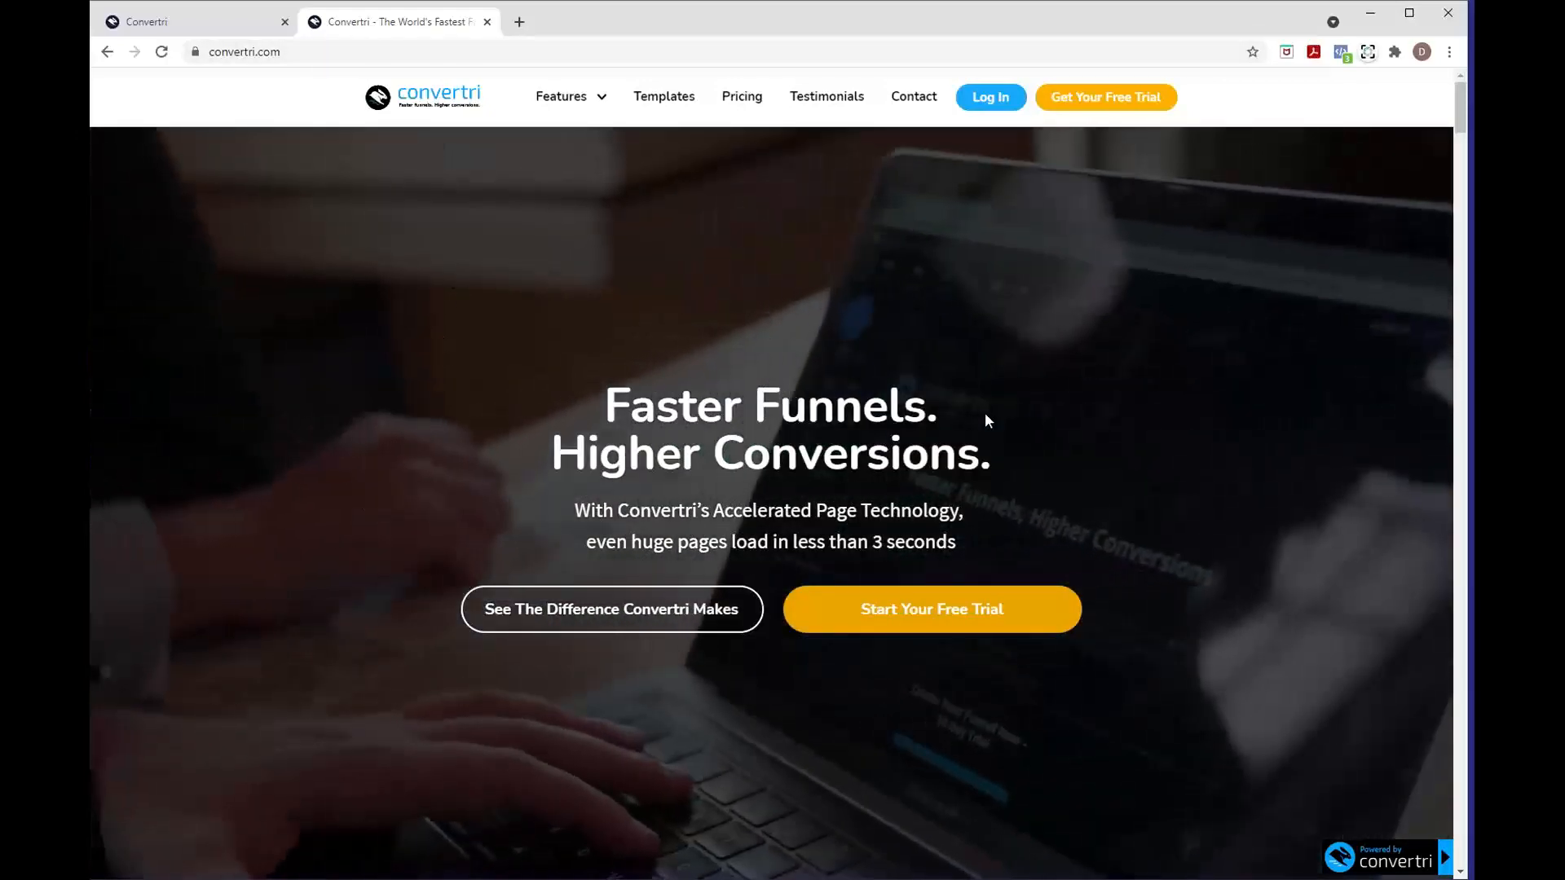
{"action": "scroll", "coordinate": [282, 442], "scroll_direction": "down", "scroll_amount": 2}
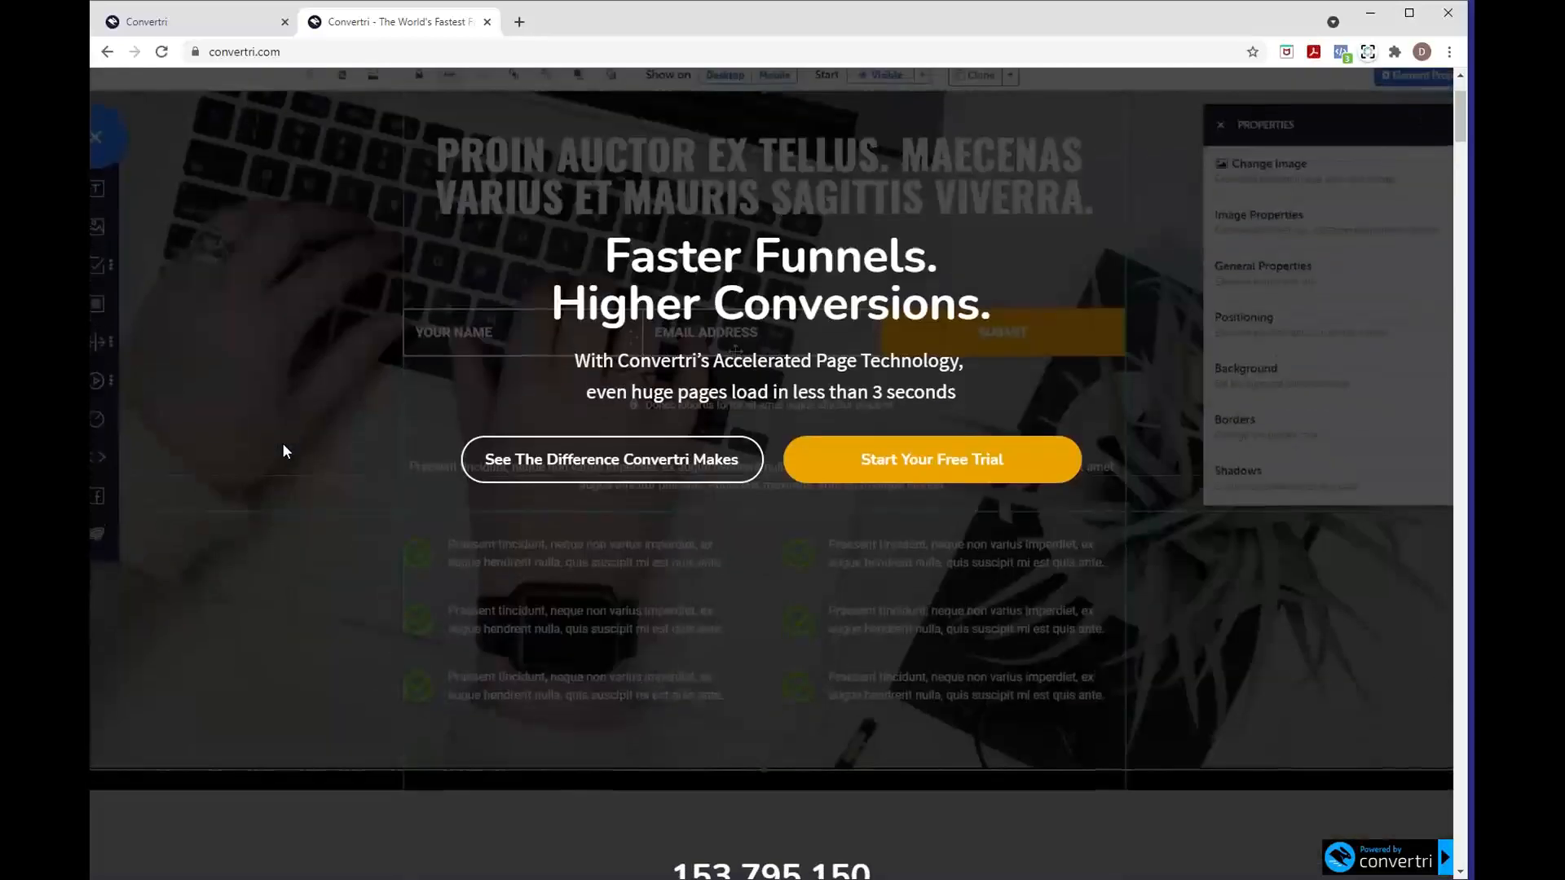
{"action": "scroll", "coordinate": [282, 442], "scroll_direction": "down", "scroll_amount": 3}
{"action": "scroll", "coordinate": [282, 443], "scroll_direction": "up", "scroll_amount": 1}
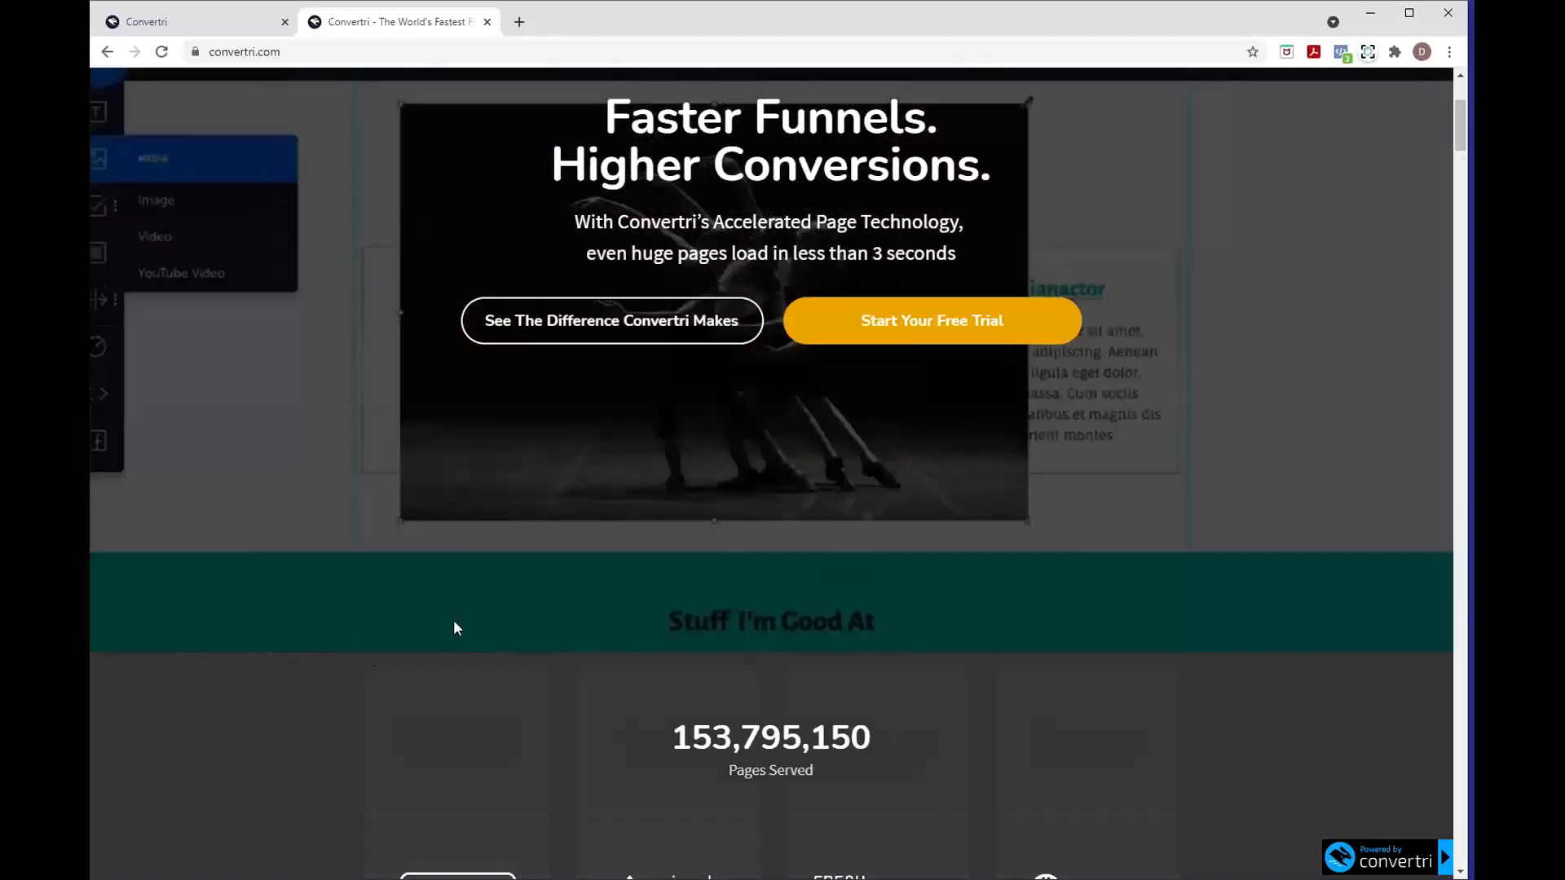
{"action": "scroll", "coordinate": [453, 619], "scroll_direction": "down", "scroll_amount": 5}
{"action": "scroll", "coordinate": [453, 619], "scroll_direction": "up", "scroll_amount": 5}
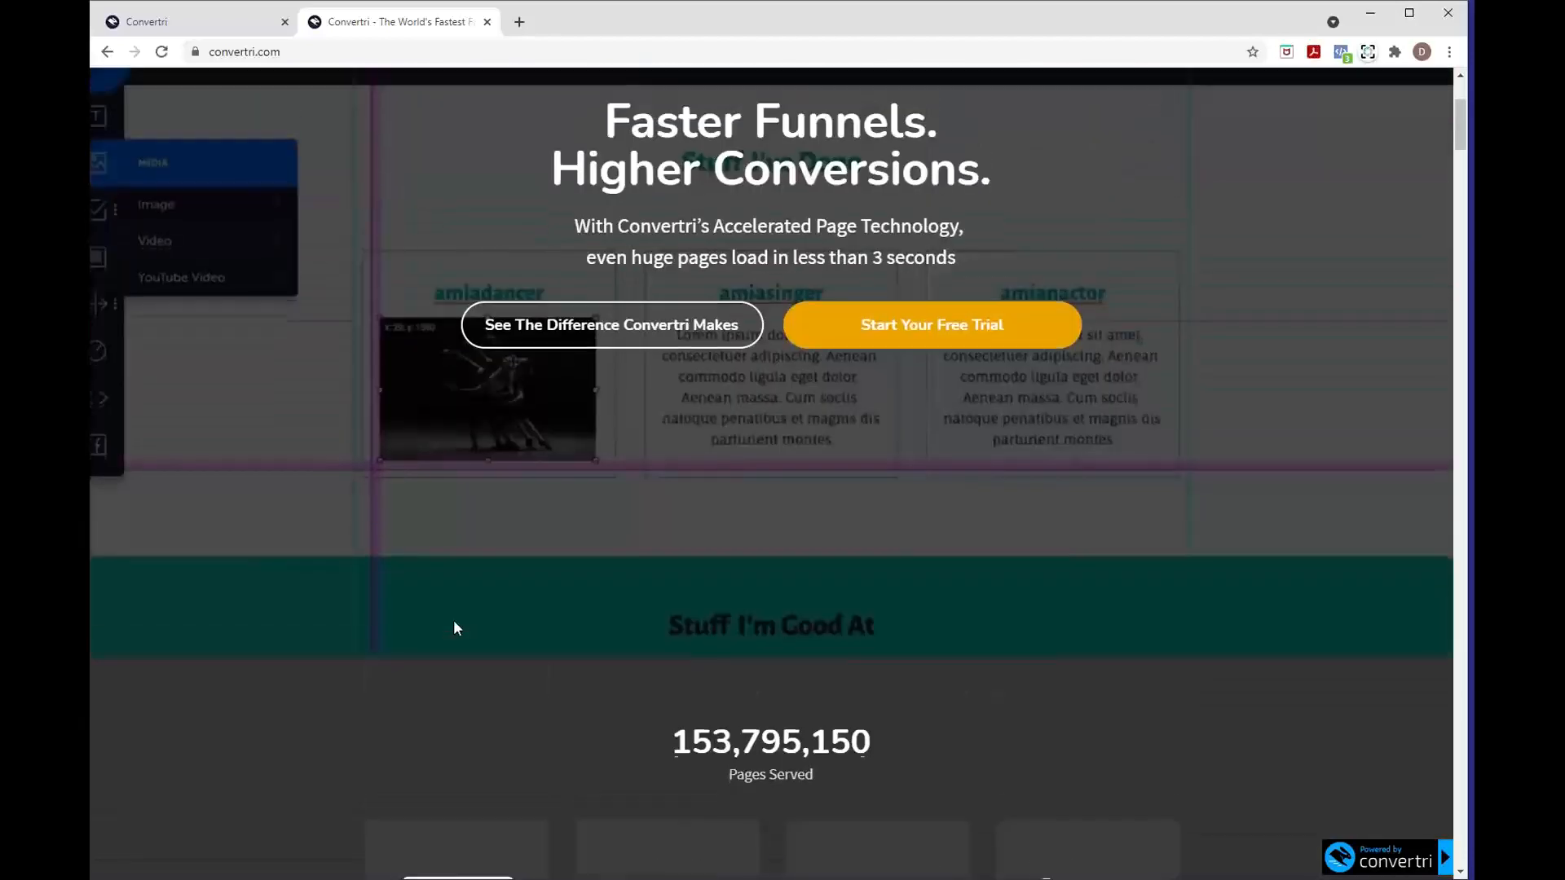
{"action": "scroll", "coordinate": [453, 627], "scroll_direction": "up", "scroll_amount": 4}
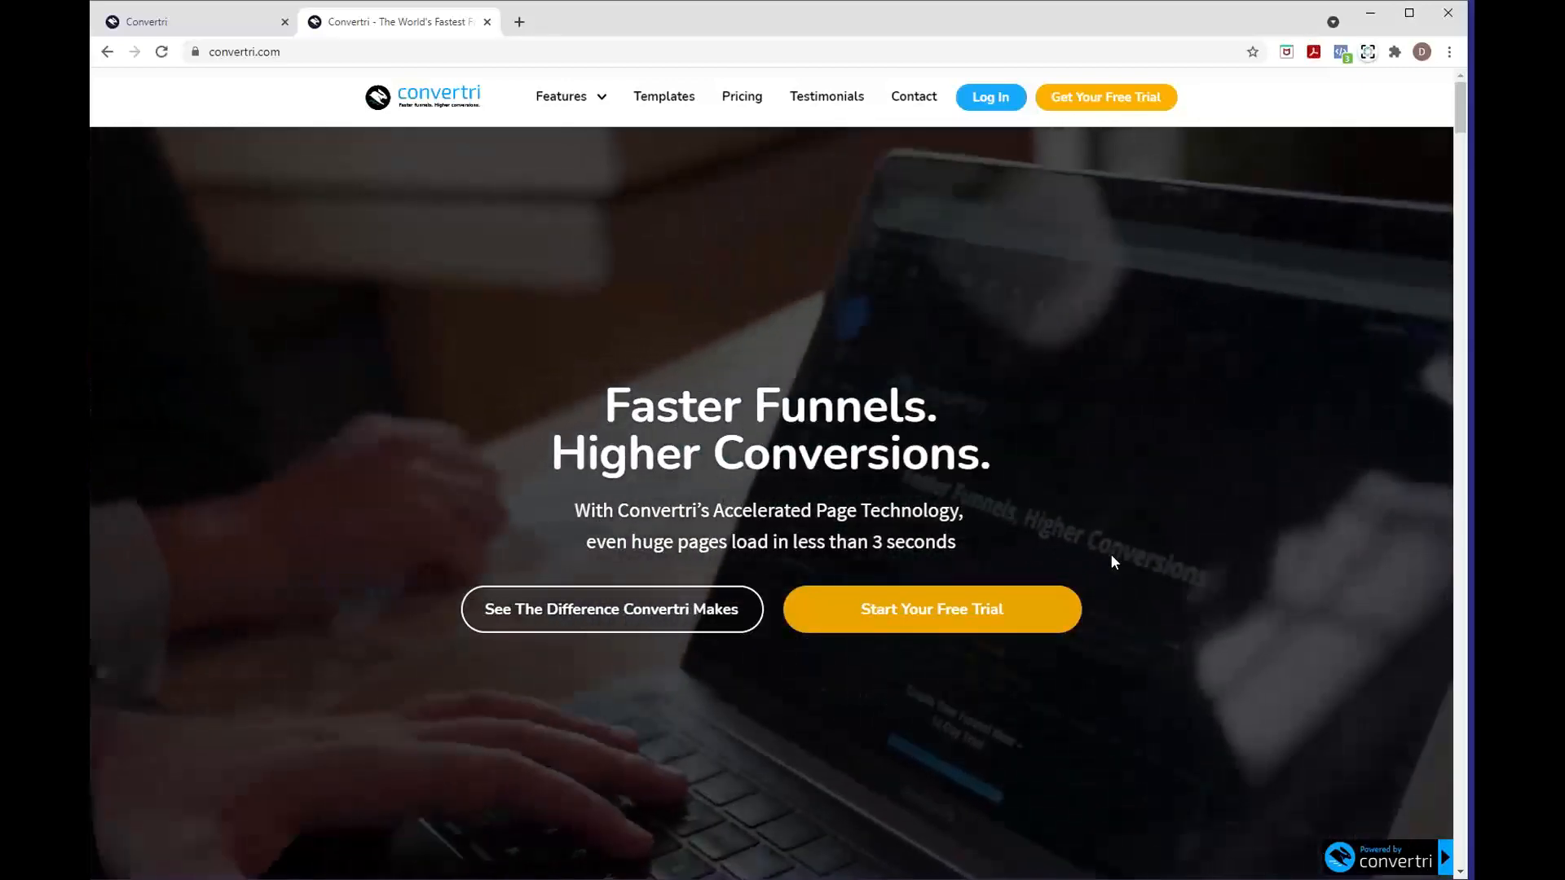
{"action": "scroll", "coordinate": [1110, 554], "scroll_direction": "down", "scroll_amount": 10}
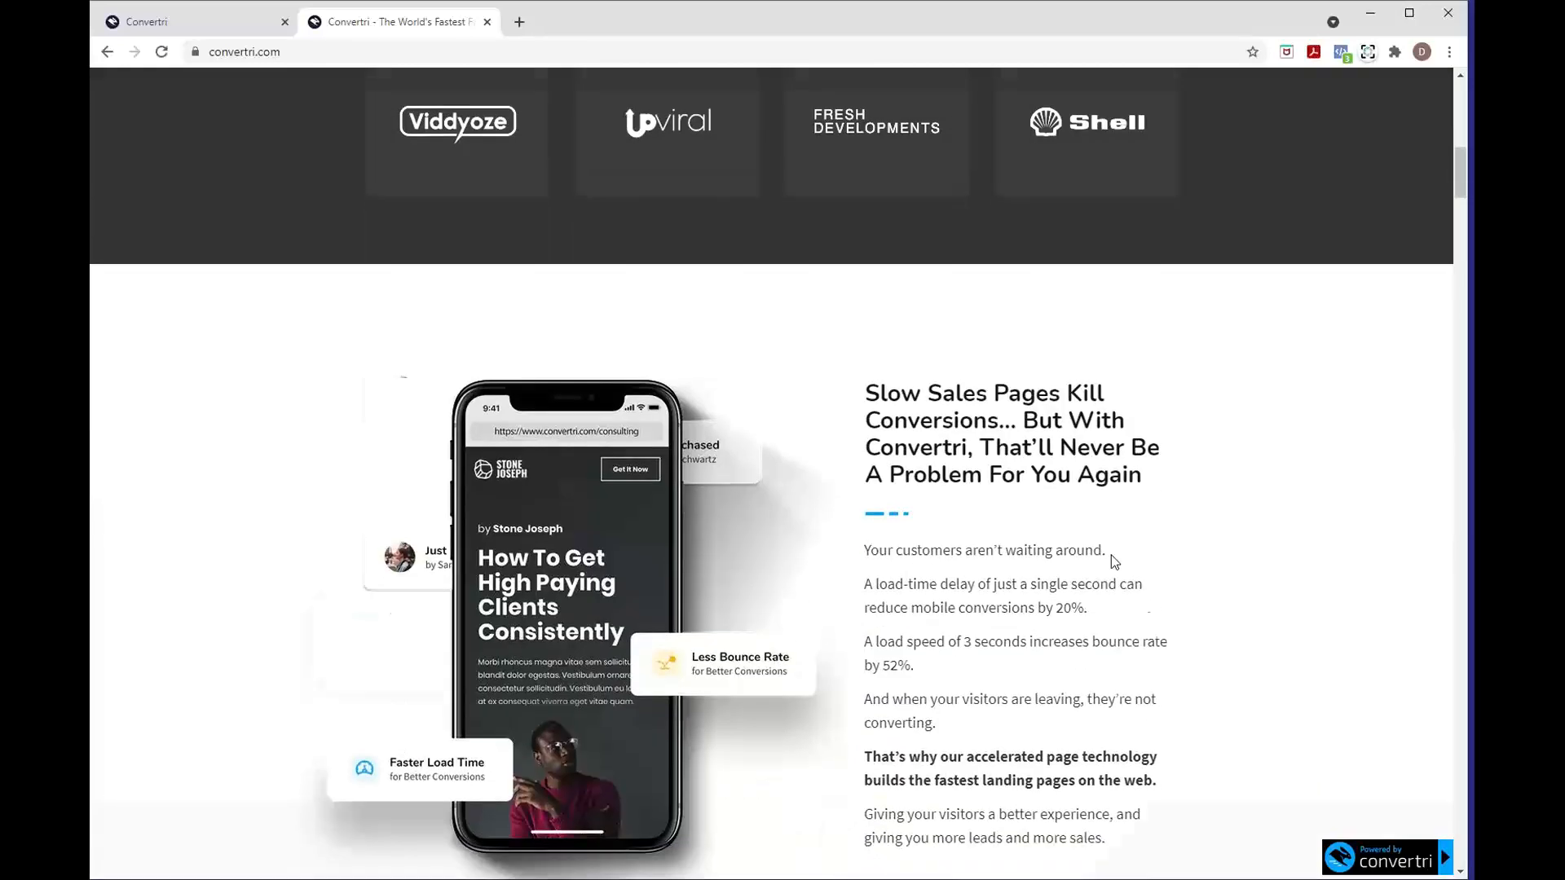
{"action": "scroll", "coordinate": [1111, 555], "scroll_direction": "down", "scroll_amount": 20}
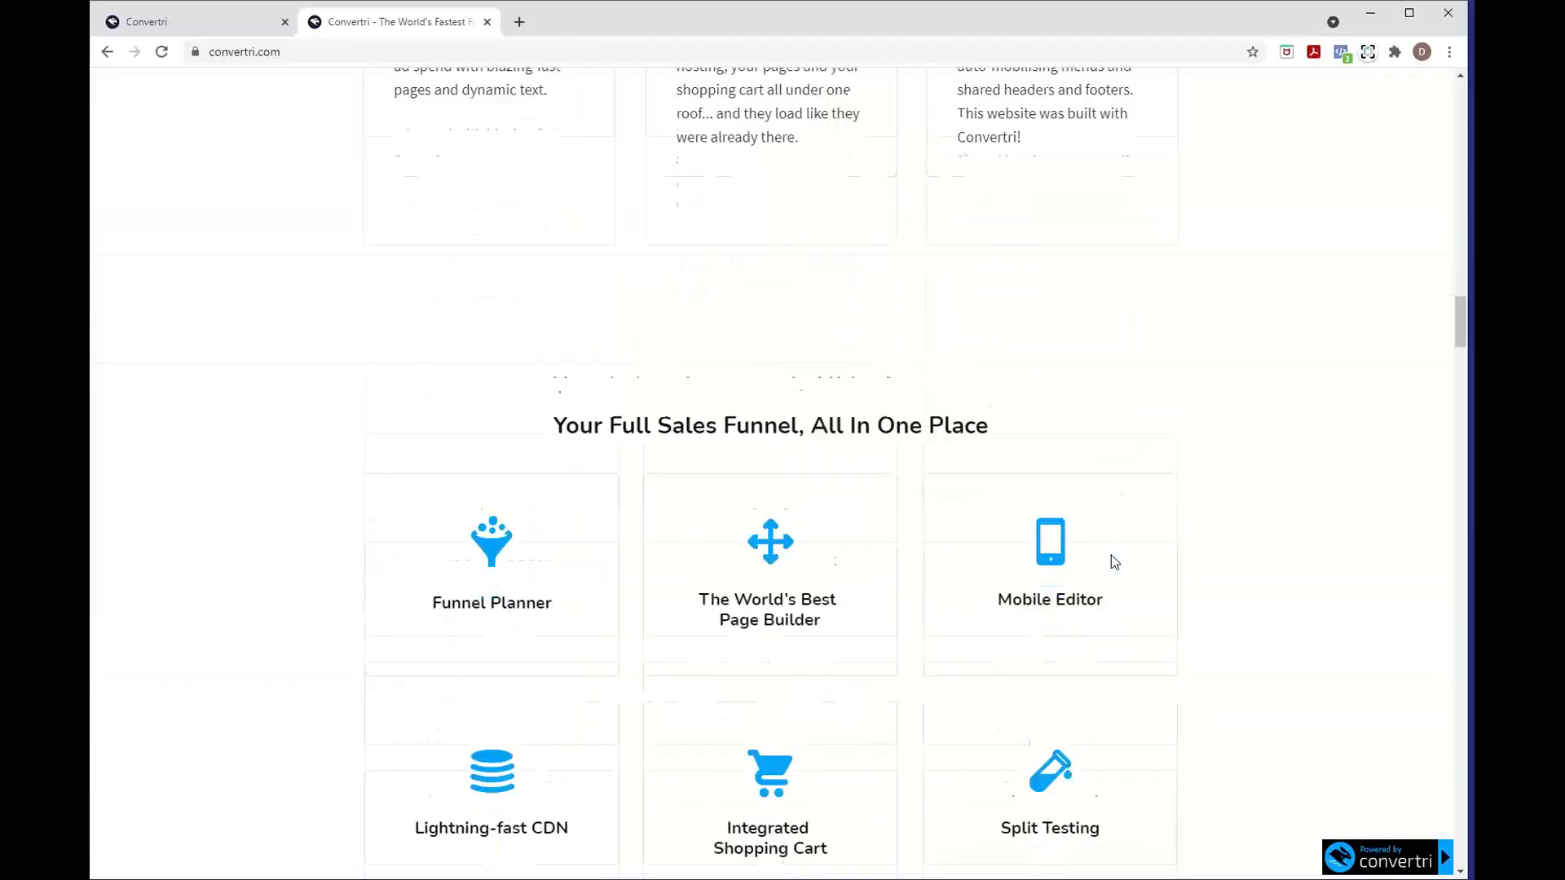
{"action": "scroll", "coordinate": [1111, 559], "scroll_direction": "down", "scroll_amount": 12}
{"action": "scroll", "coordinate": [1043, 371], "scroll_direction": "up", "scroll_amount": 1}
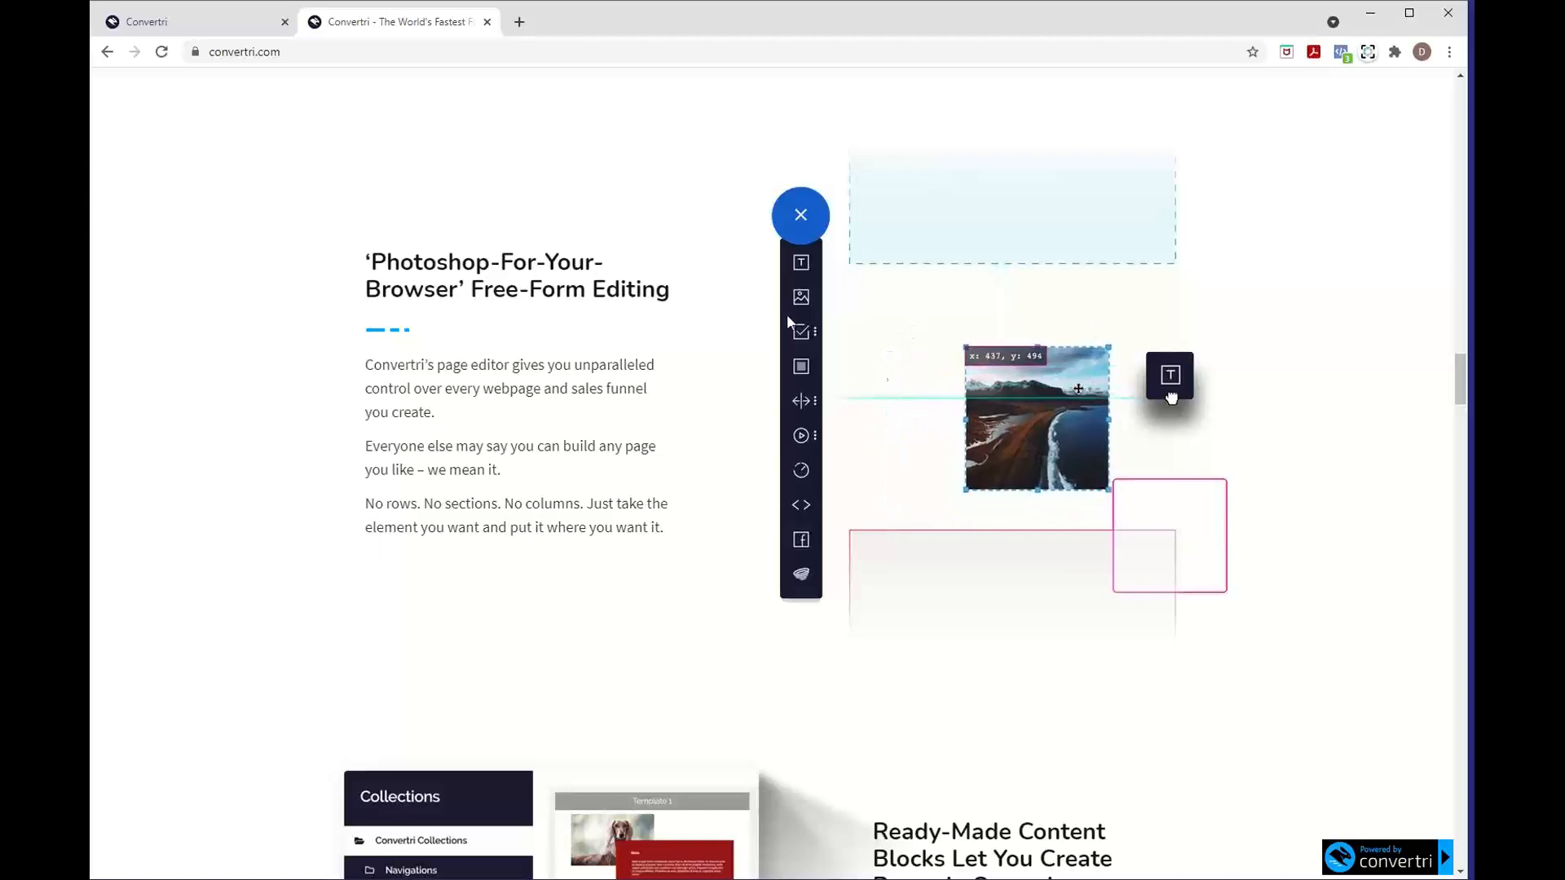
- Back in the page editor, turn off full width for the background video, enlarge it and centre it between the vertical guides
{"action": "left_click", "coordinate": [253, 33]}
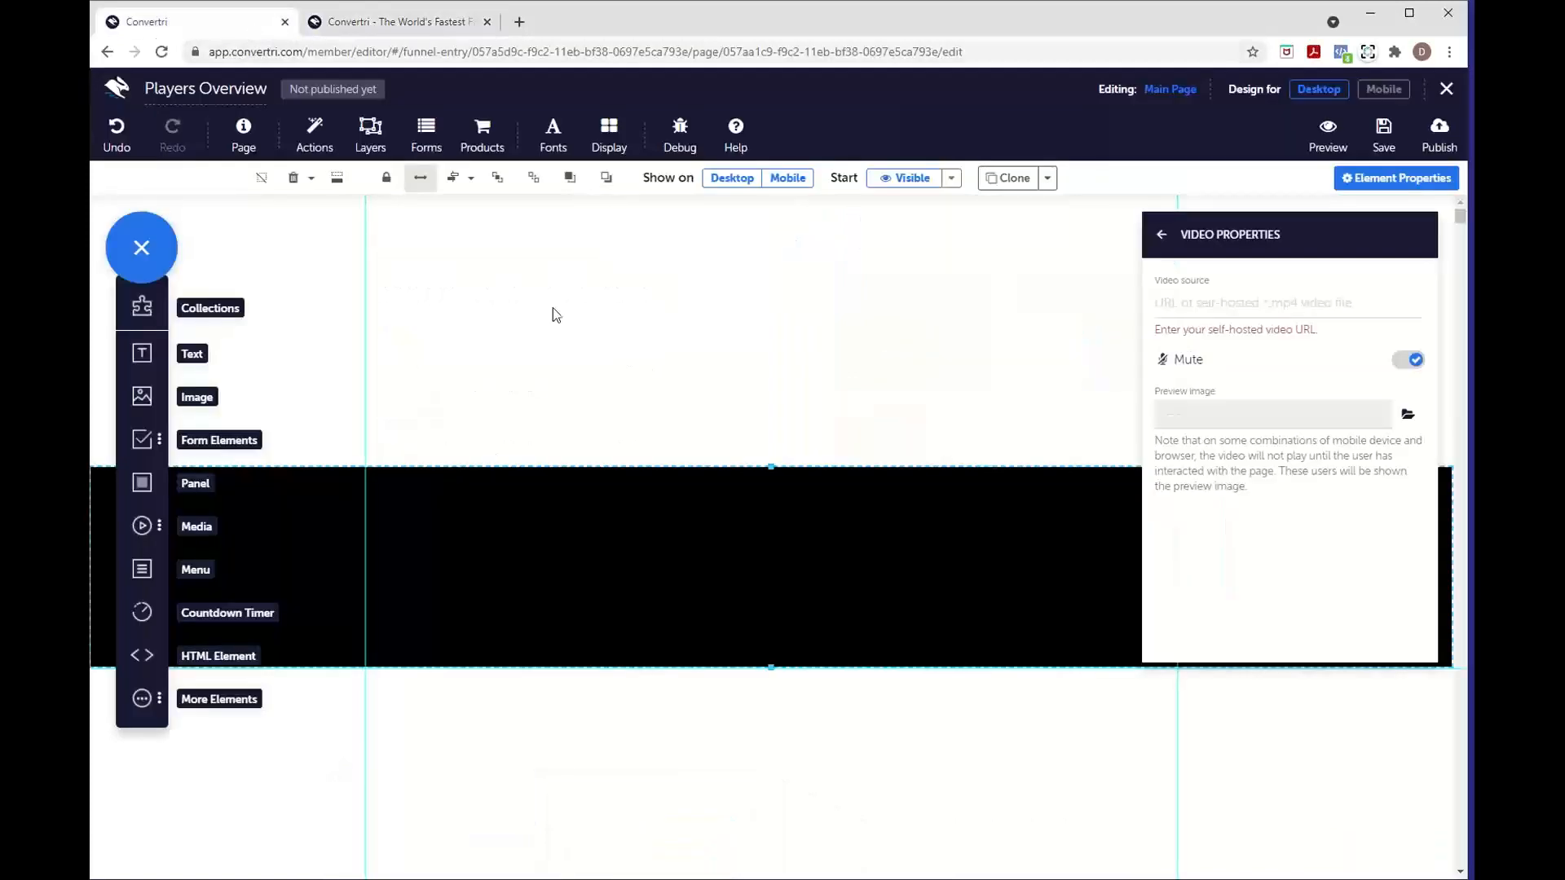
{"action": "left_click", "coordinate": [419, 185]}
{"action": "left_click_drag", "start_coordinate": [764, 528], "coordinate": [791, 377]}
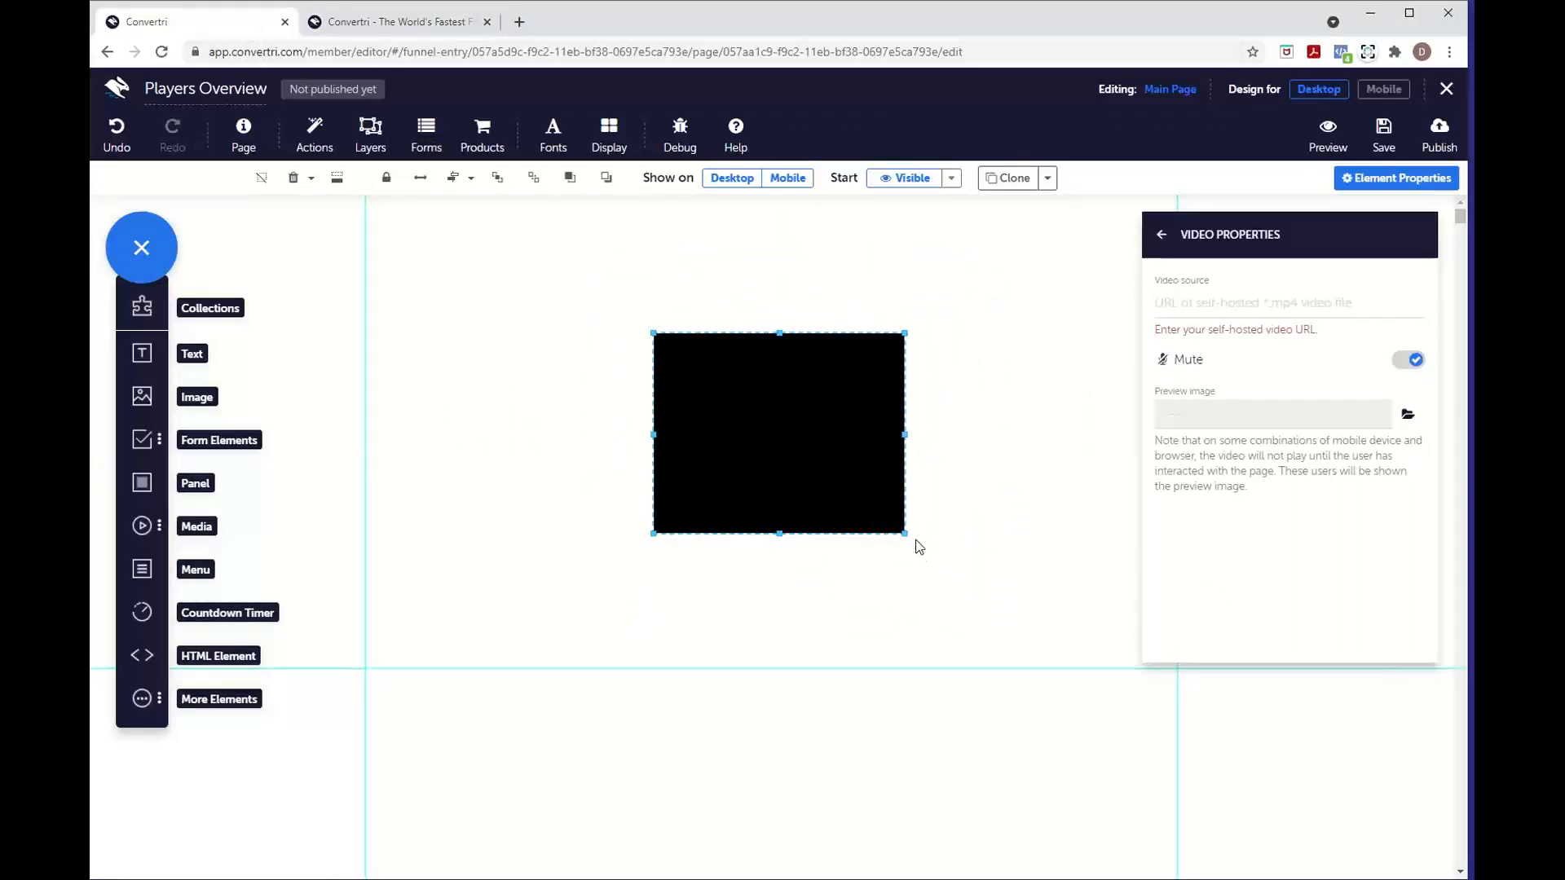
{"action": "left_click_drag", "start_coordinate": [905, 535], "coordinate": [1014, 544]}
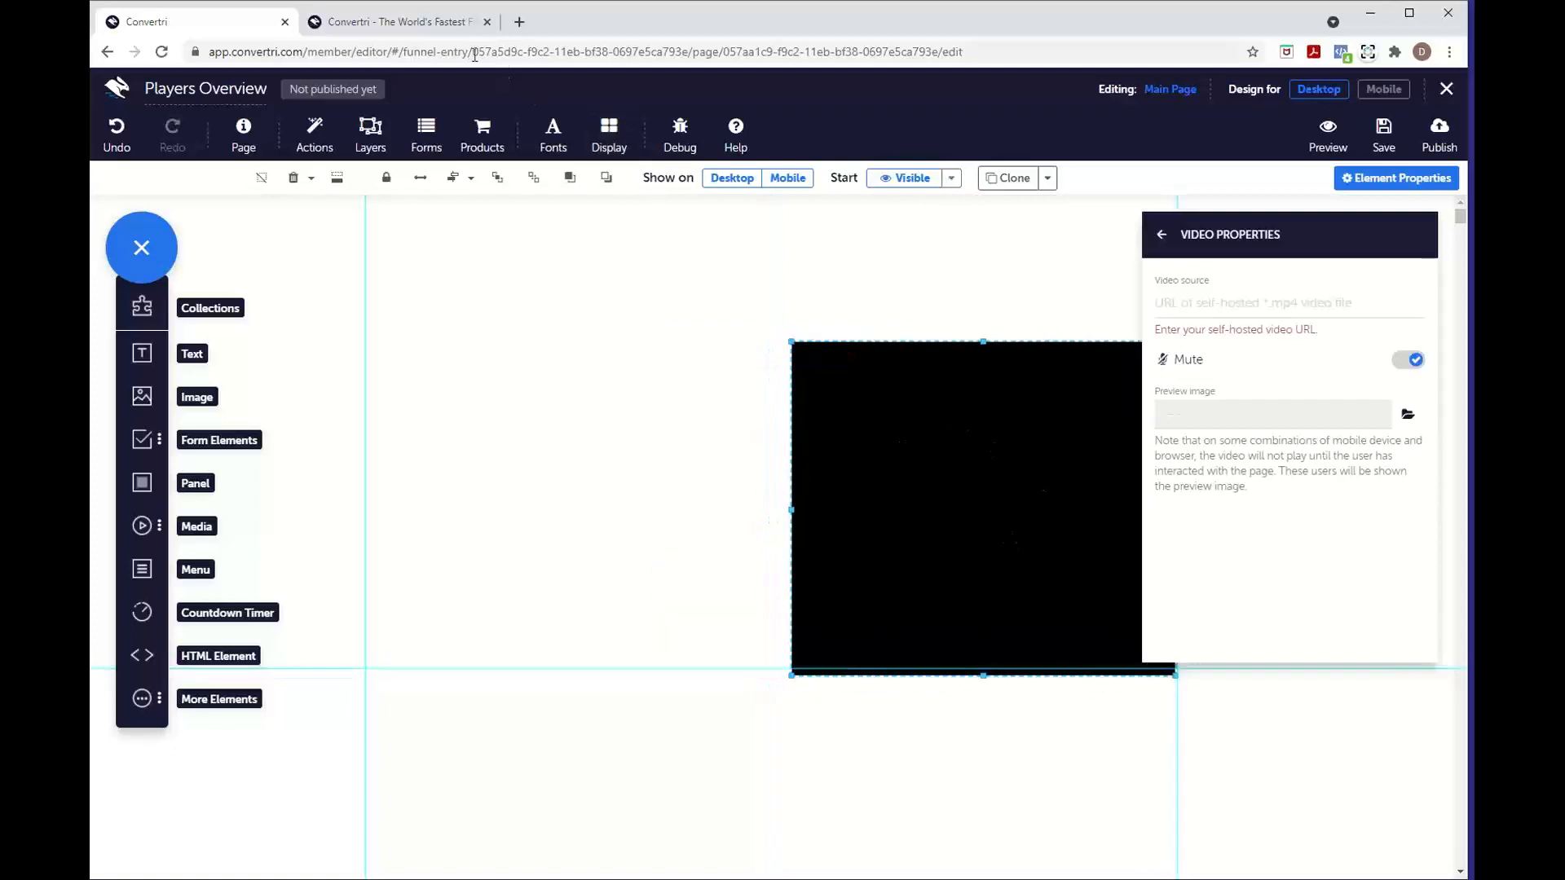
{"action": "left_click", "coordinate": [462, 32]}
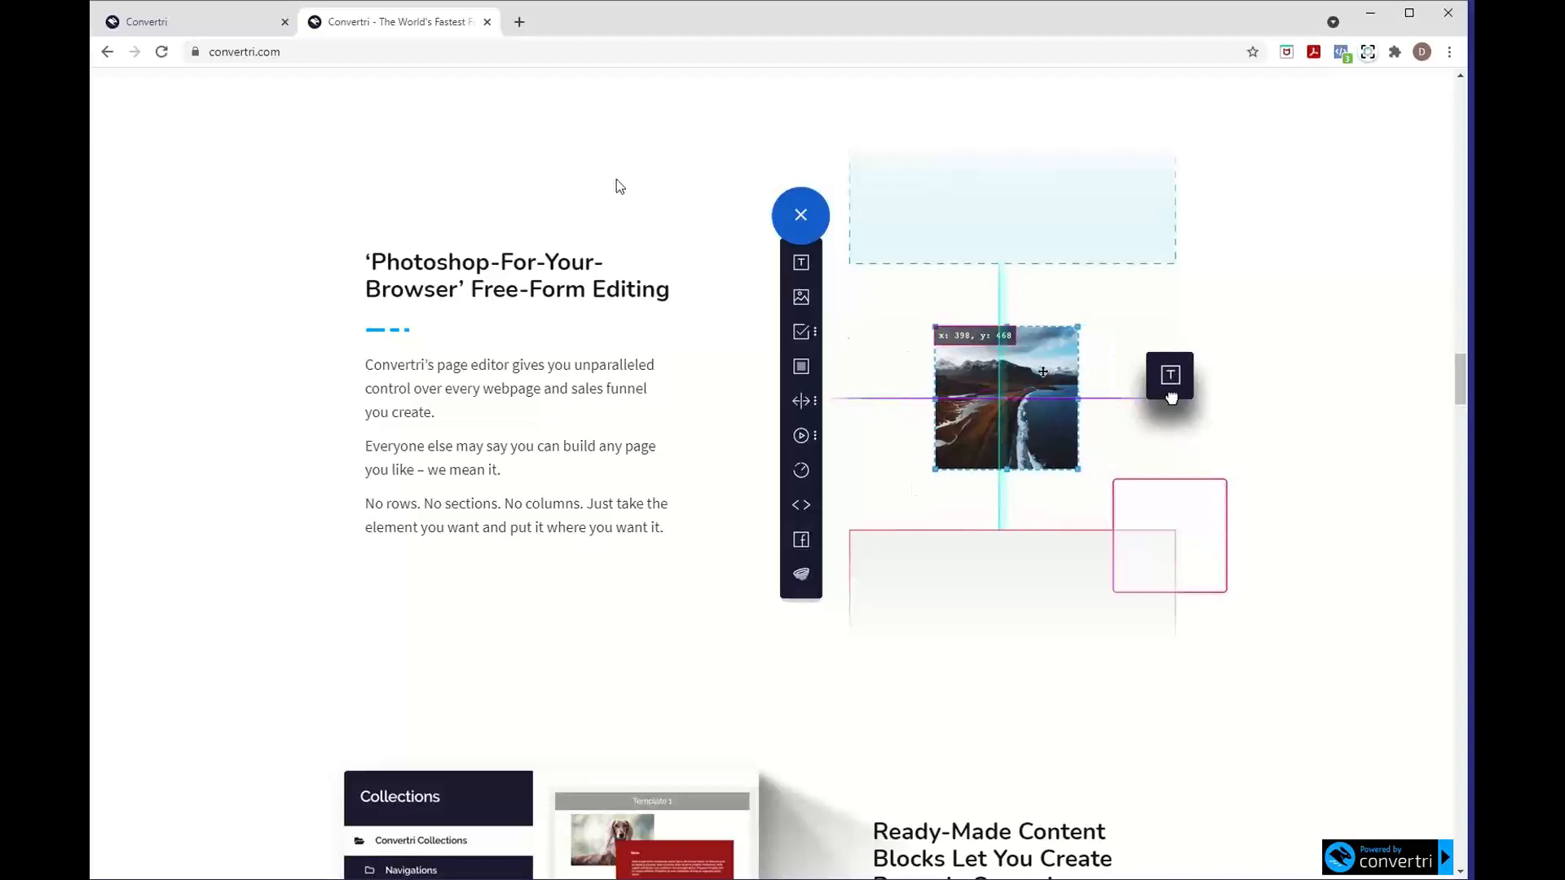
{"action": "left_click", "coordinate": [195, 21]}
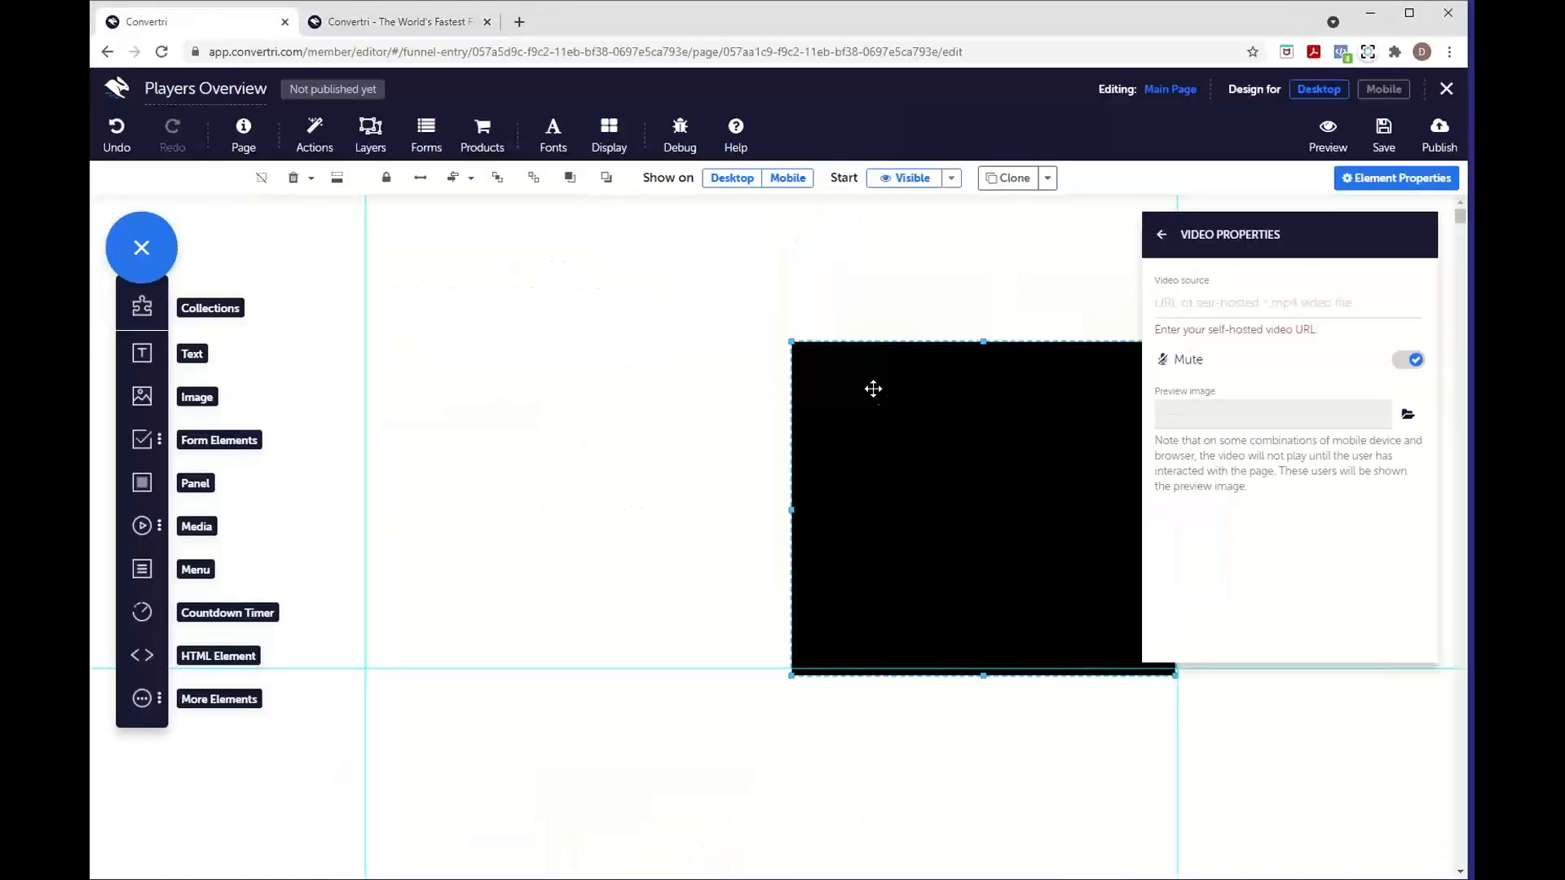
{"action": "left_click_drag", "start_coordinate": [900, 442], "coordinate": [689, 438]}
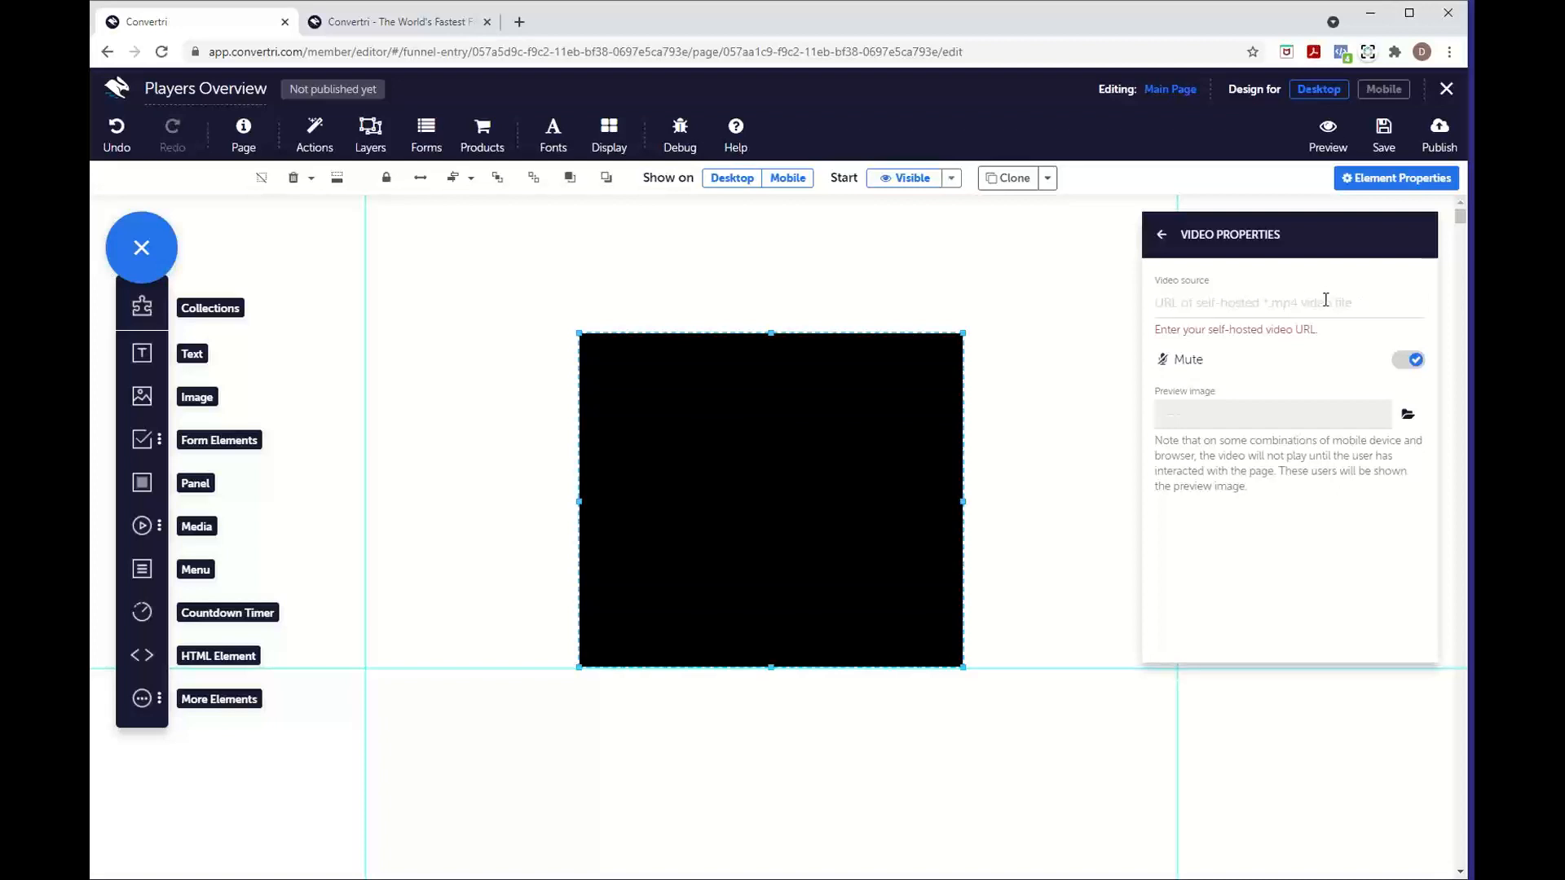
- Delete the background video element from the page
{"action": "left_click", "coordinate": [1220, 302]}
{"action": "mouse_move", "coordinate": [772, 477]}
{"action": "left_mouse_down"}
{"action": "mouse_move", "coordinate": [789, 460]}
{"action": "mouse_move", "coordinate": [779, 468]}
{"action": "left_mouse_up"}
{"action": "key", "text": "Delete"}
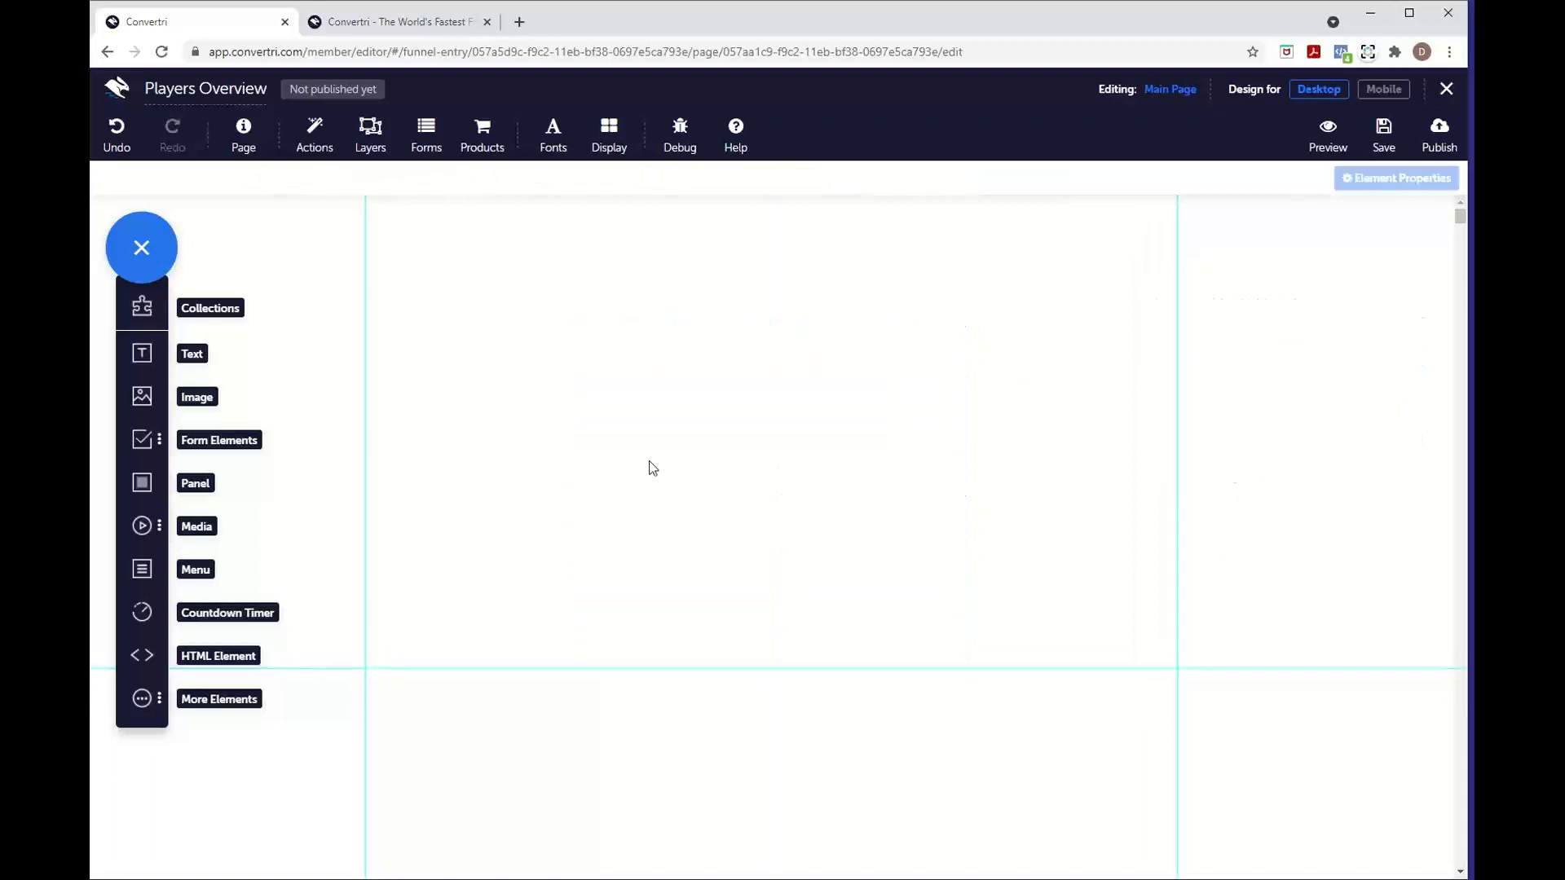
- Add a Vimeo Video element near the first vertical guide and a Wistia Video element beside it
{"action": "left_click", "coordinate": [145, 526]}
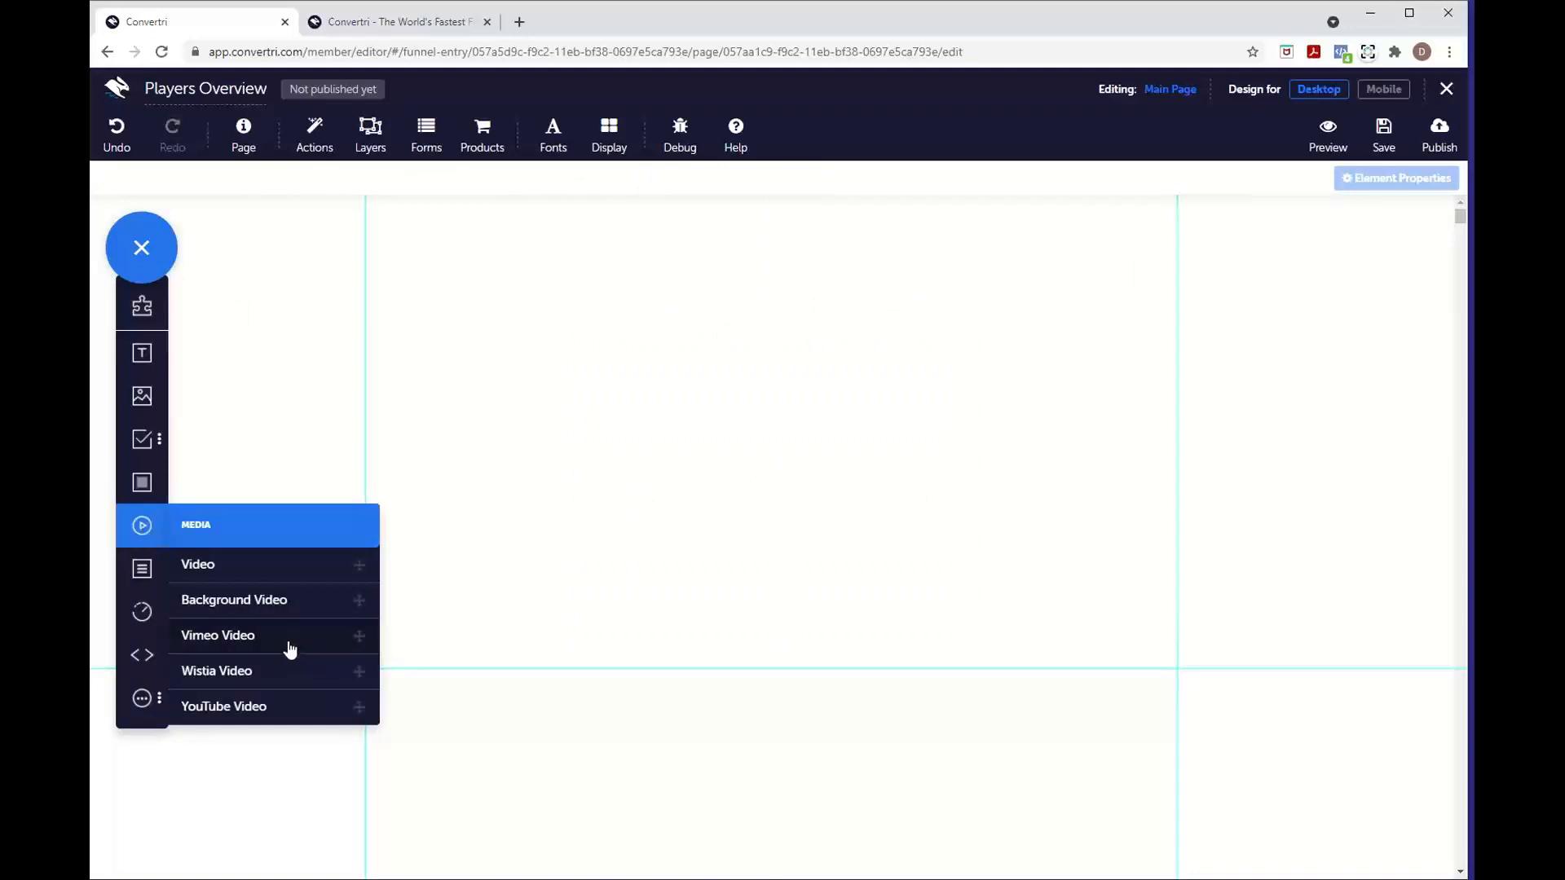
{"action": "left_click_drag", "start_coordinate": [294, 650], "coordinate": [530, 426]}
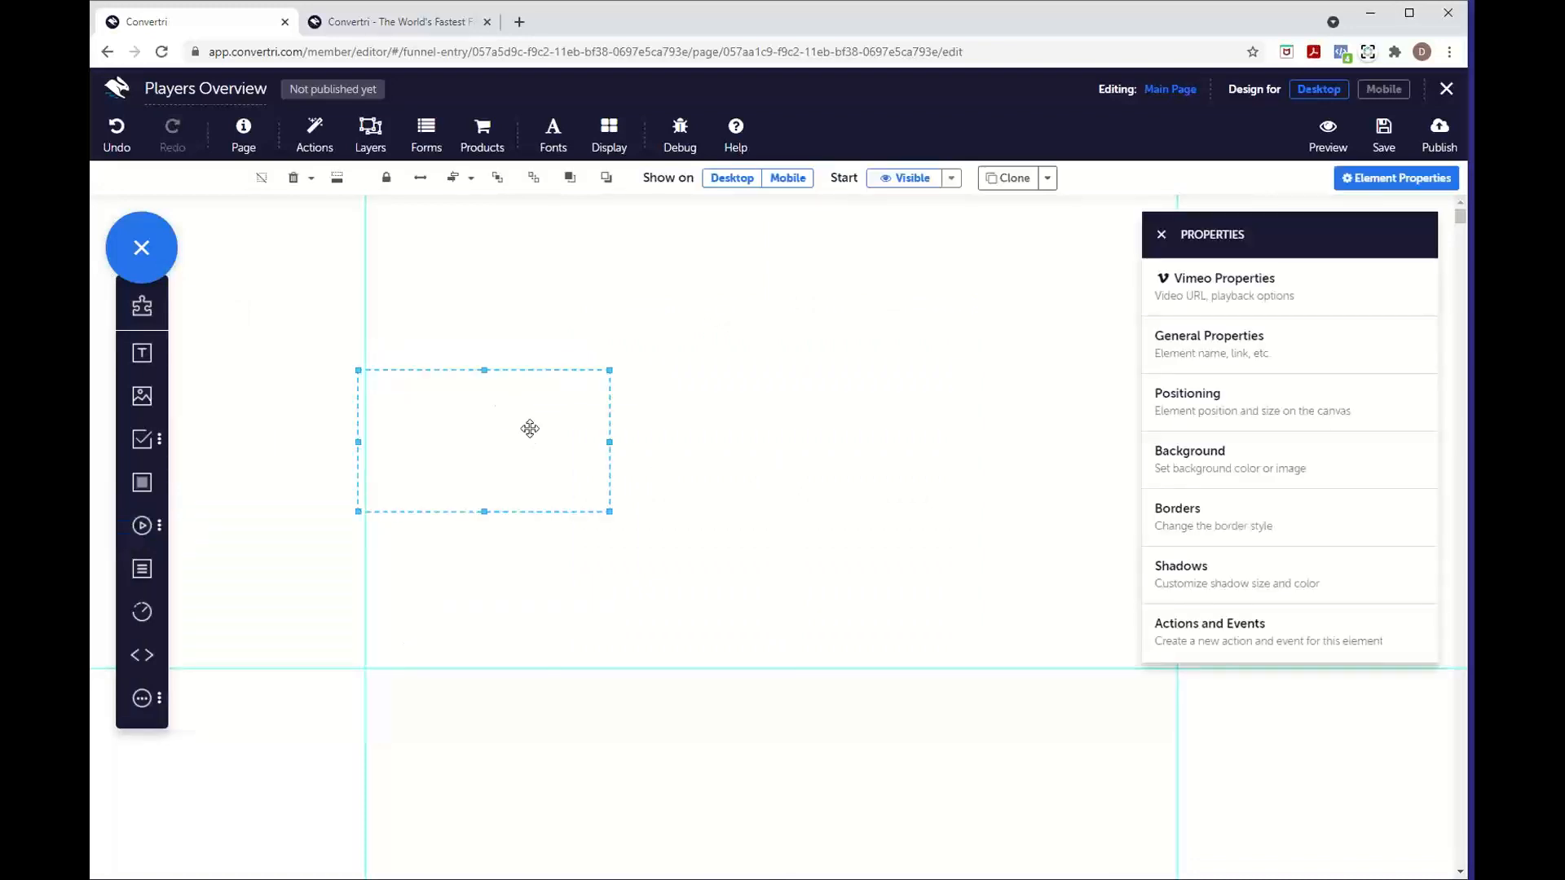
{"action": "left_click", "coordinate": [144, 528]}
{"action": "left_click_drag", "start_coordinate": [245, 670], "coordinate": [731, 436]}
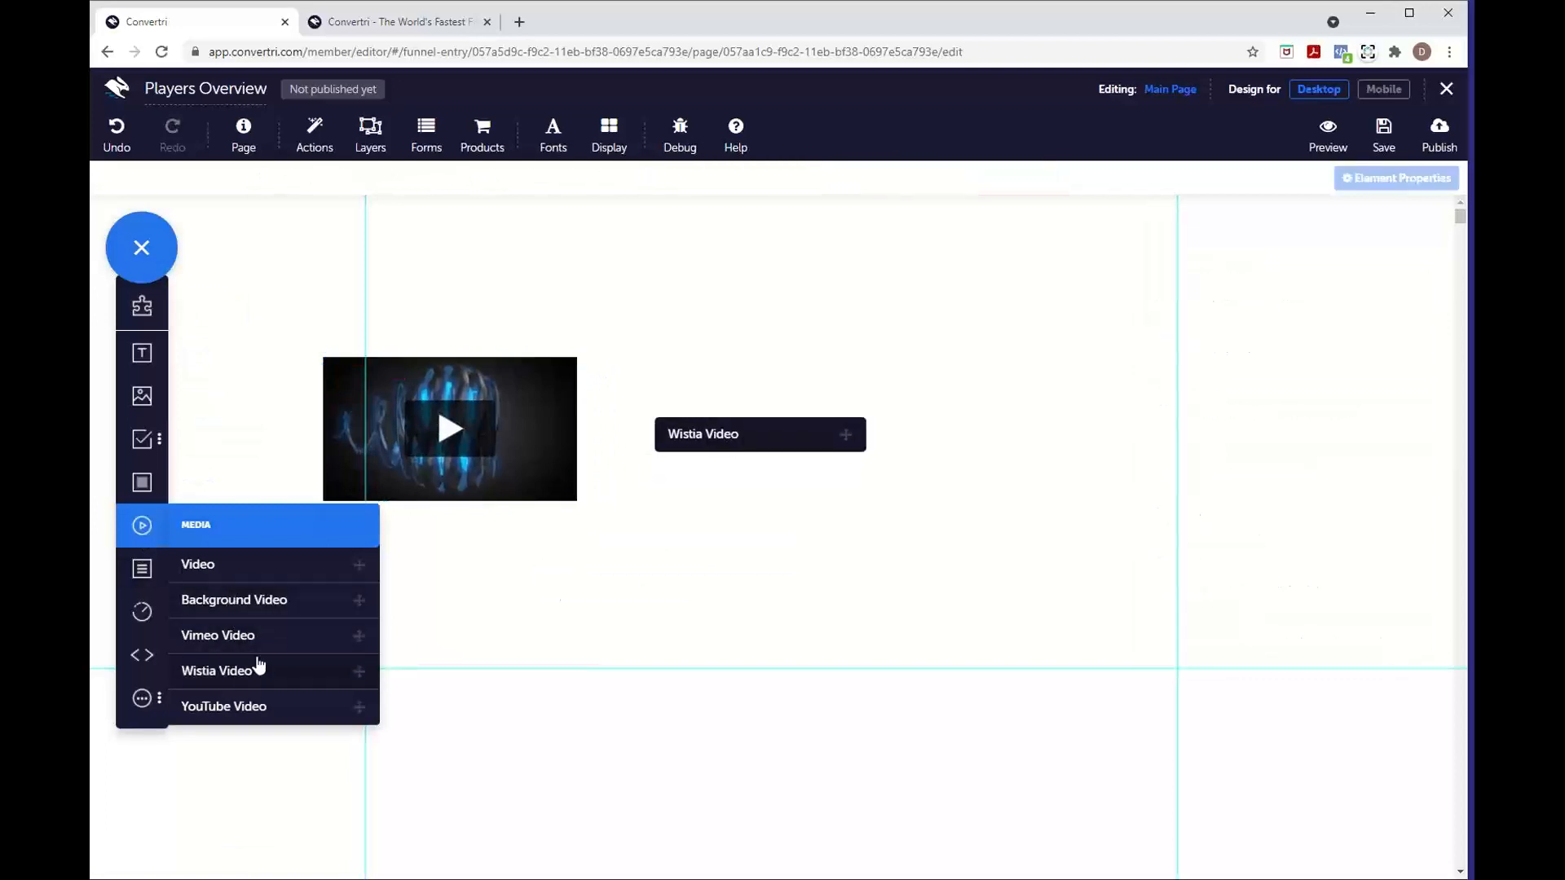
- Add a YouTube Video element and line it up in a row beside the Vimeo and Wistia players
{"action": "left_click", "coordinate": [148, 533]}
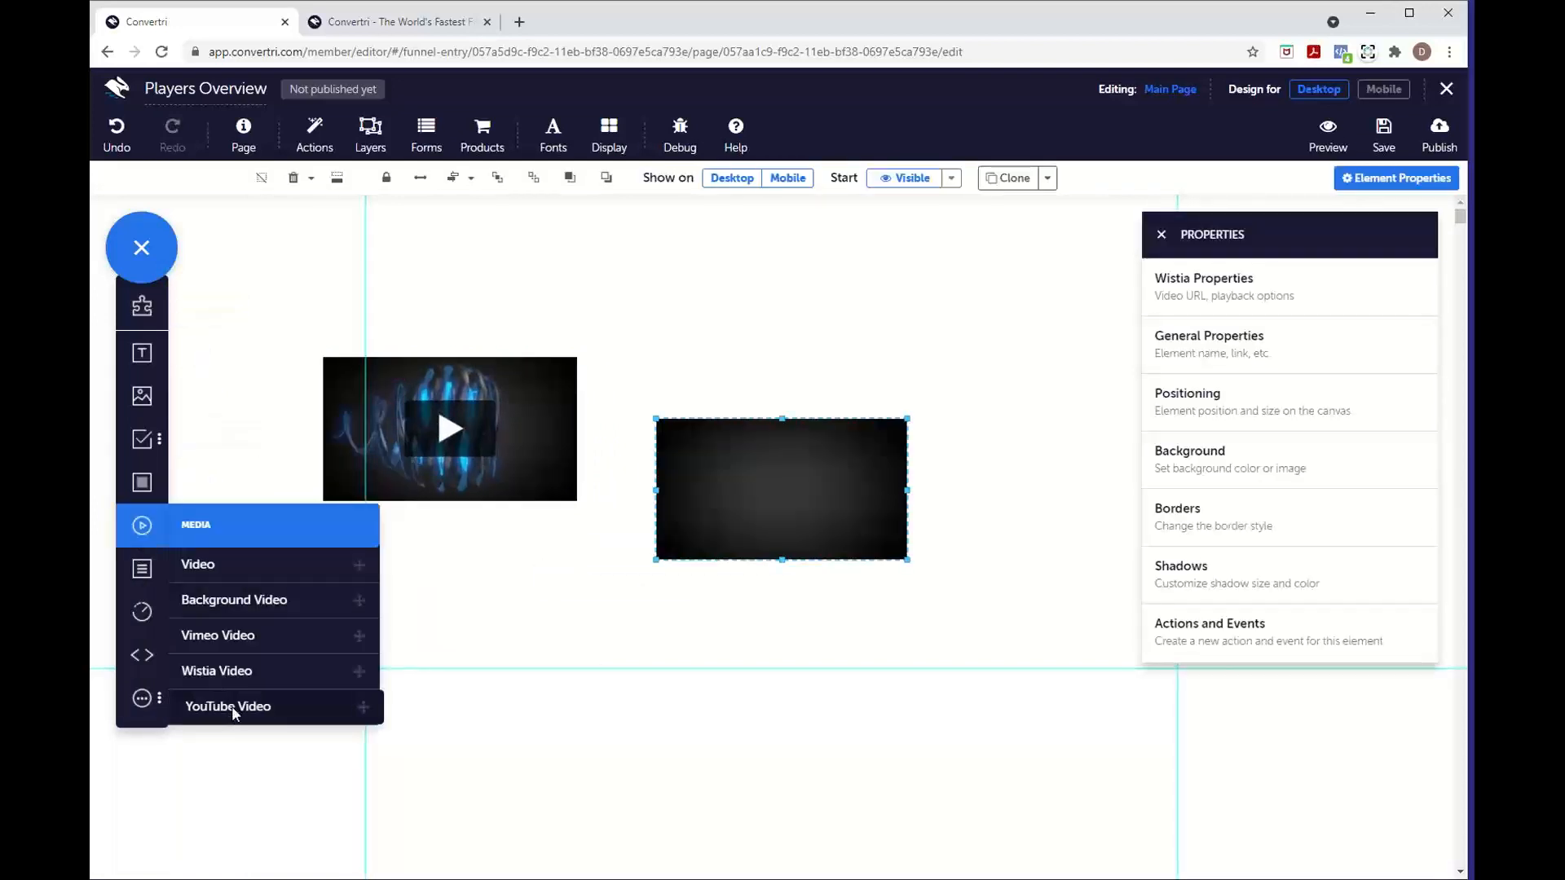
{"action": "left_click_drag", "start_coordinate": [231, 706], "coordinate": [731, 452]}
{"action": "left_click_drag", "start_coordinate": [972, 559], "coordinate": [964, 405]}
{"action": "left_click", "coordinate": [1160, 245]}
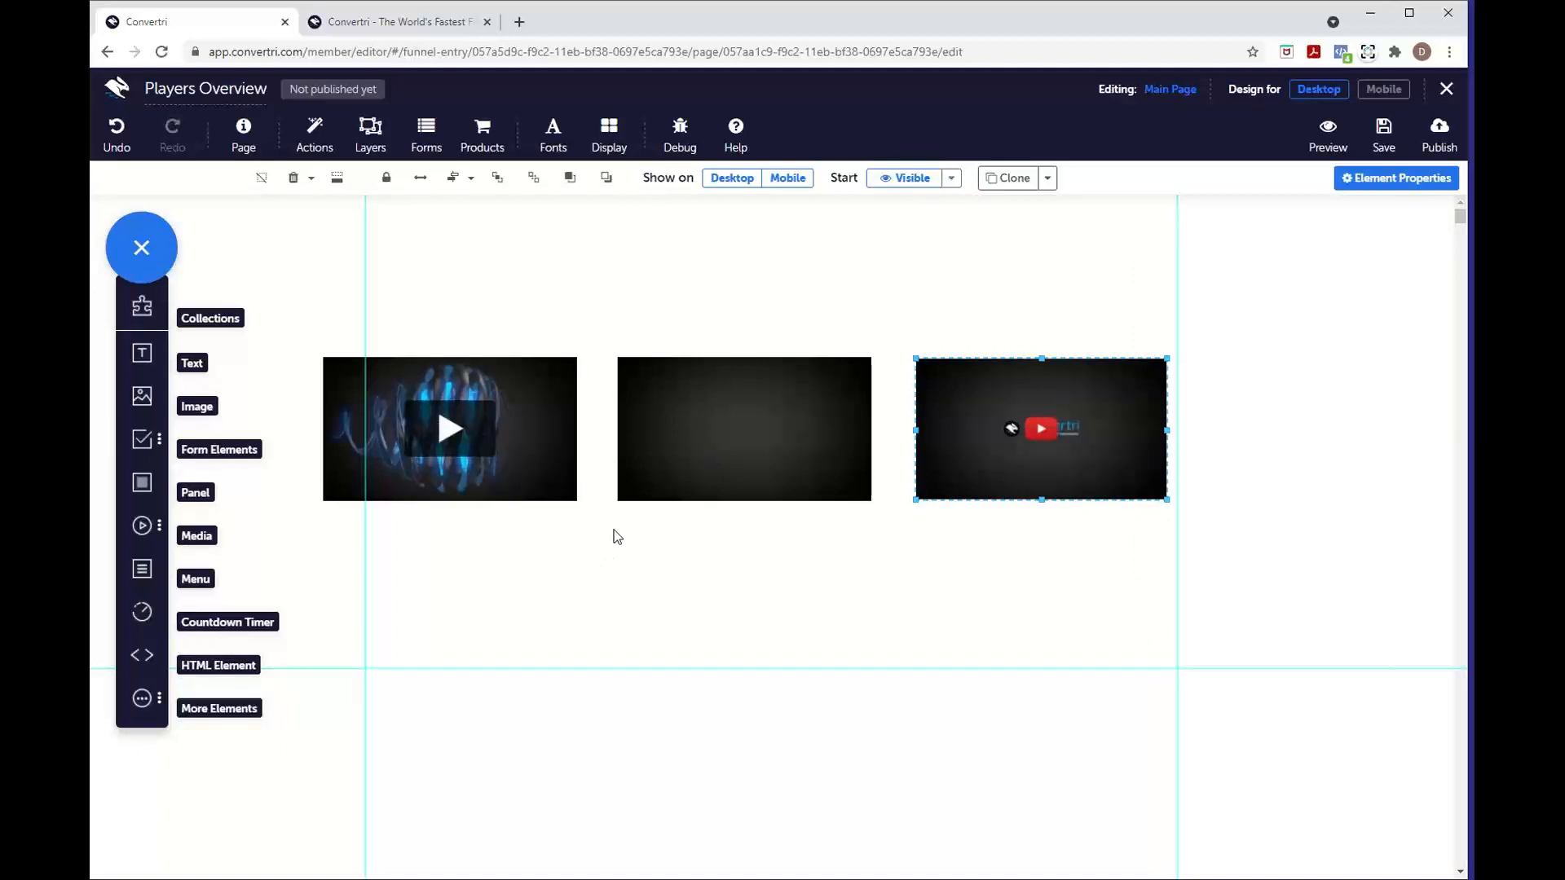
- Open the Vimeo properties of the Vimeo player to view its video URL and playback options
{"action": "left_click", "coordinate": [555, 470]}
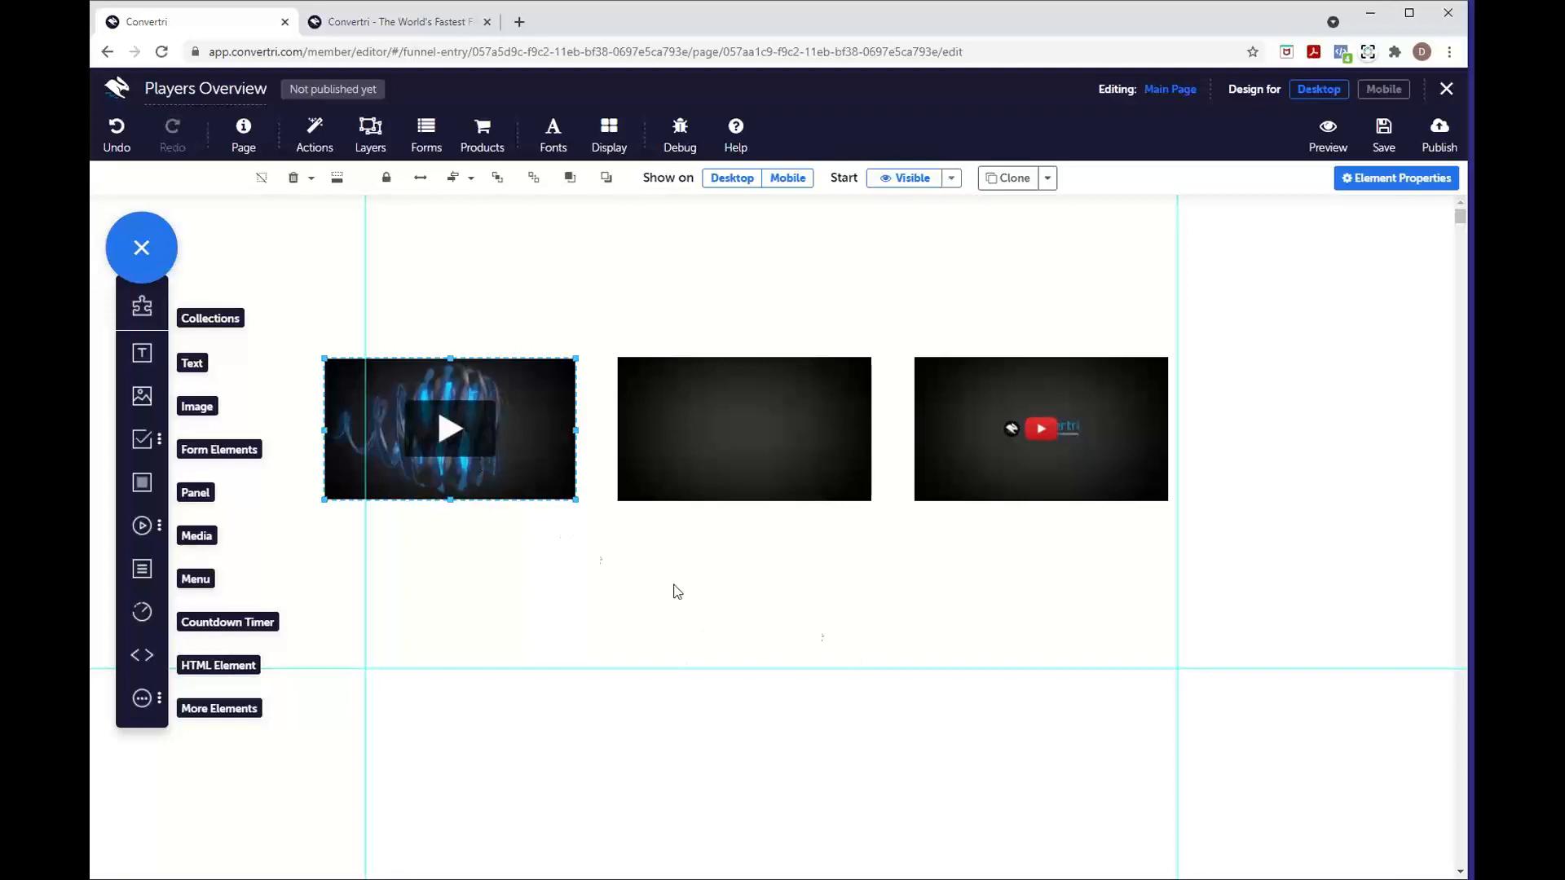
{"action": "left_click", "coordinate": [1357, 176]}
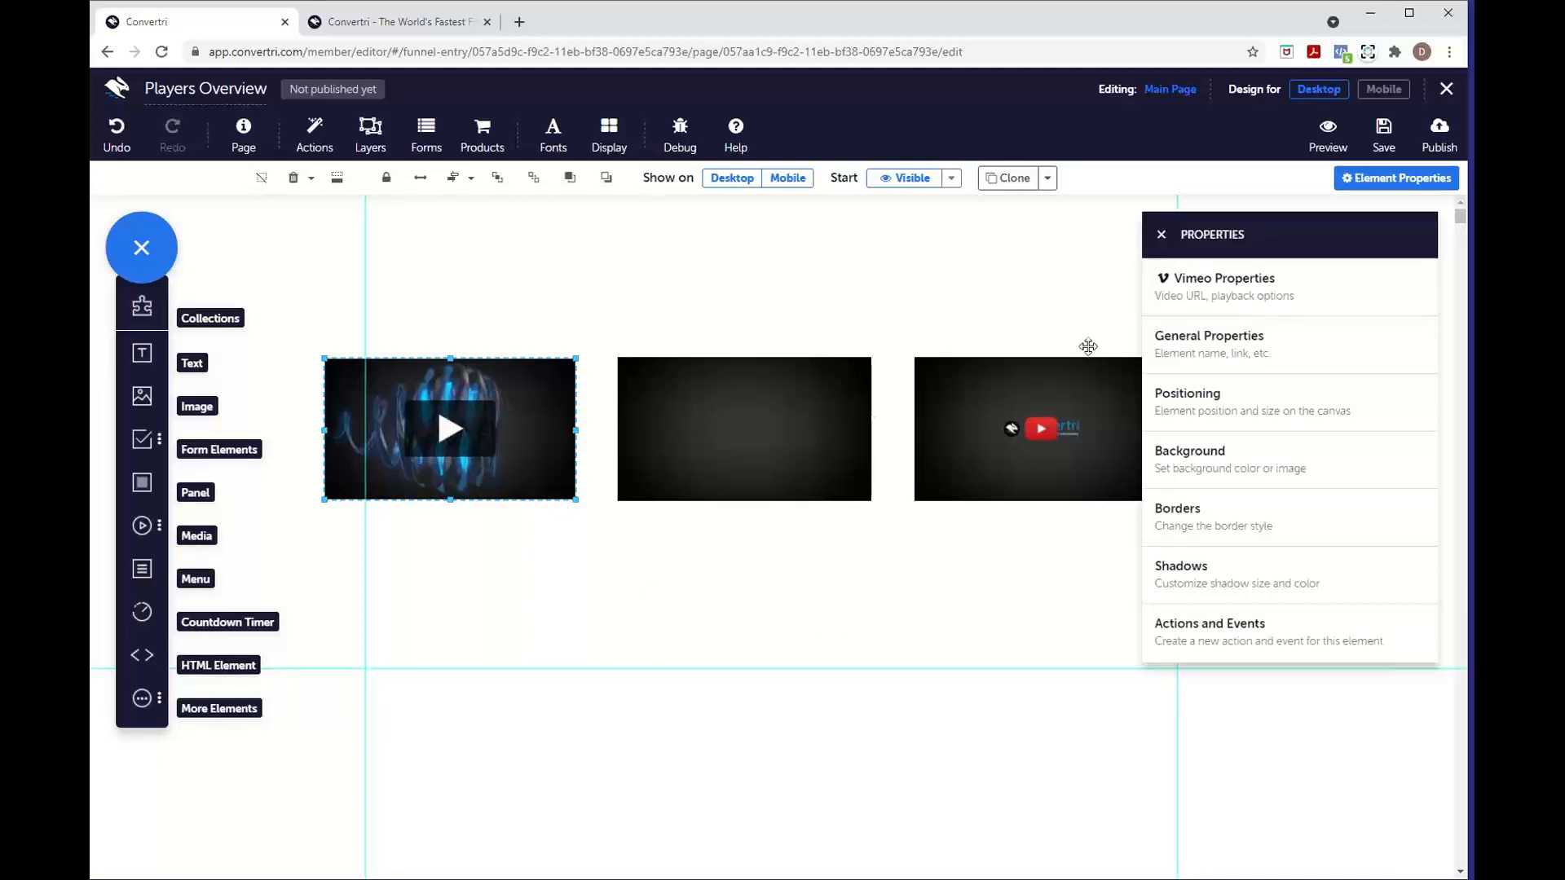
{"action": "left_click", "coordinate": [1290, 291]}
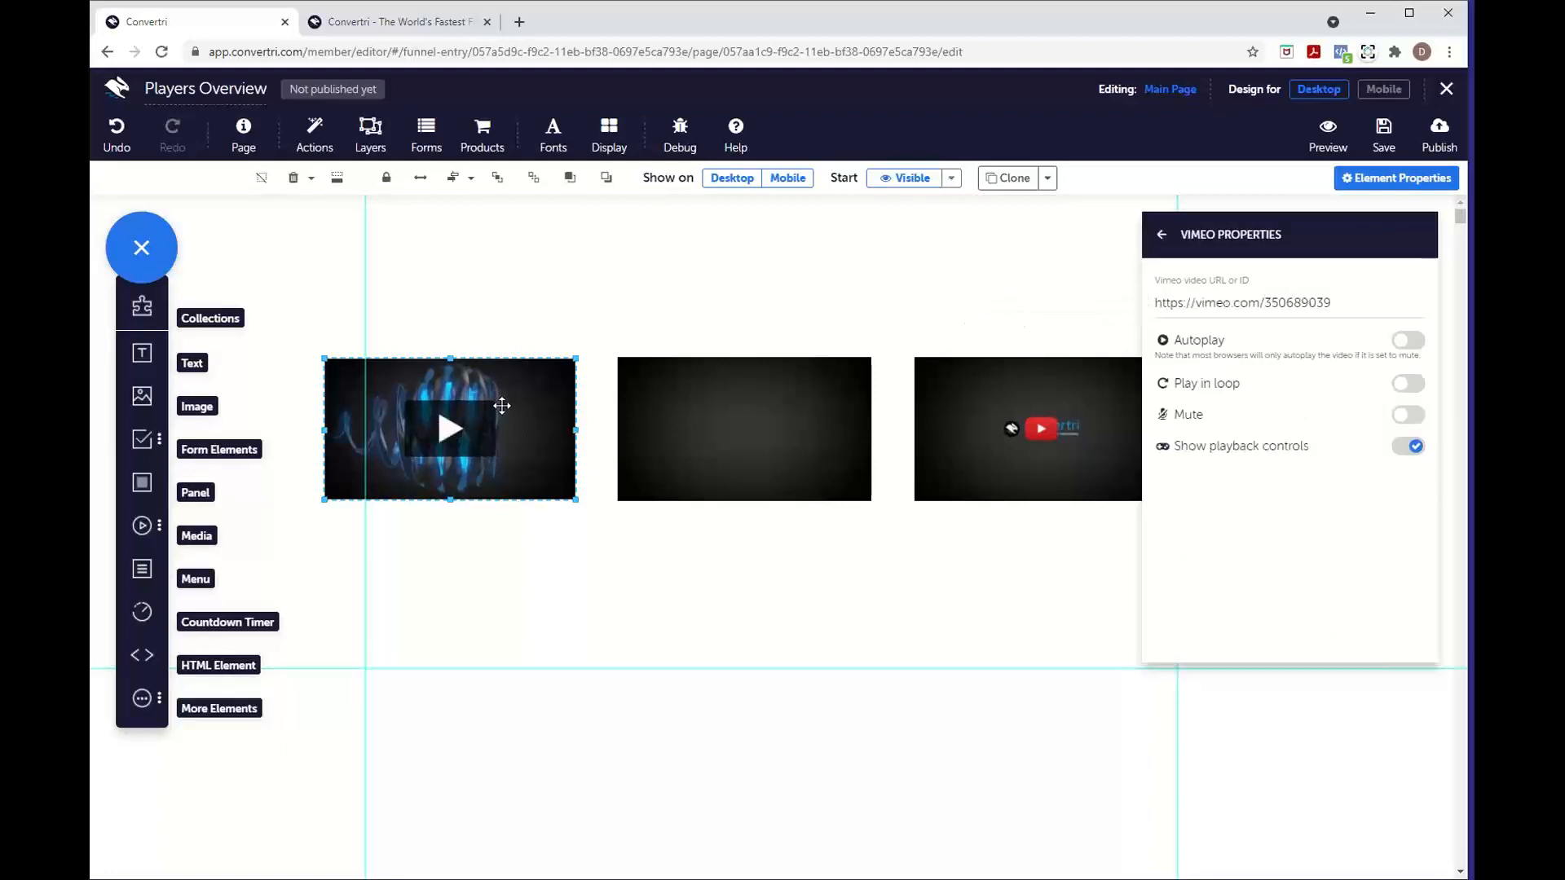
- Open the Wistia properties of the Wistia player to view its share link and playback options
{"action": "left_click", "coordinate": [713, 438]}
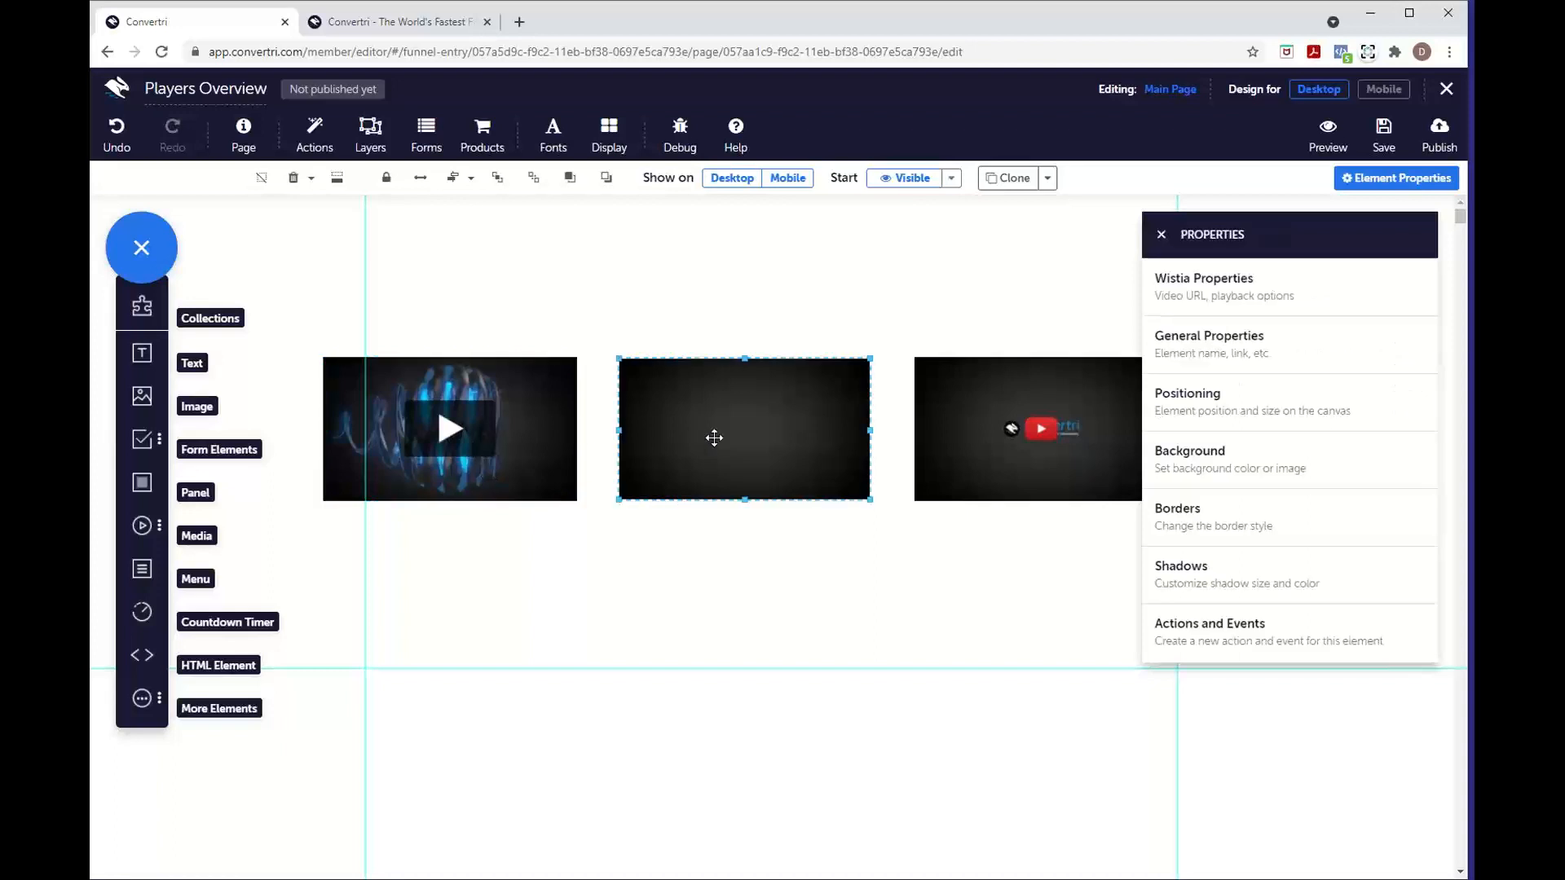
{"action": "left_click", "coordinate": [1213, 290]}
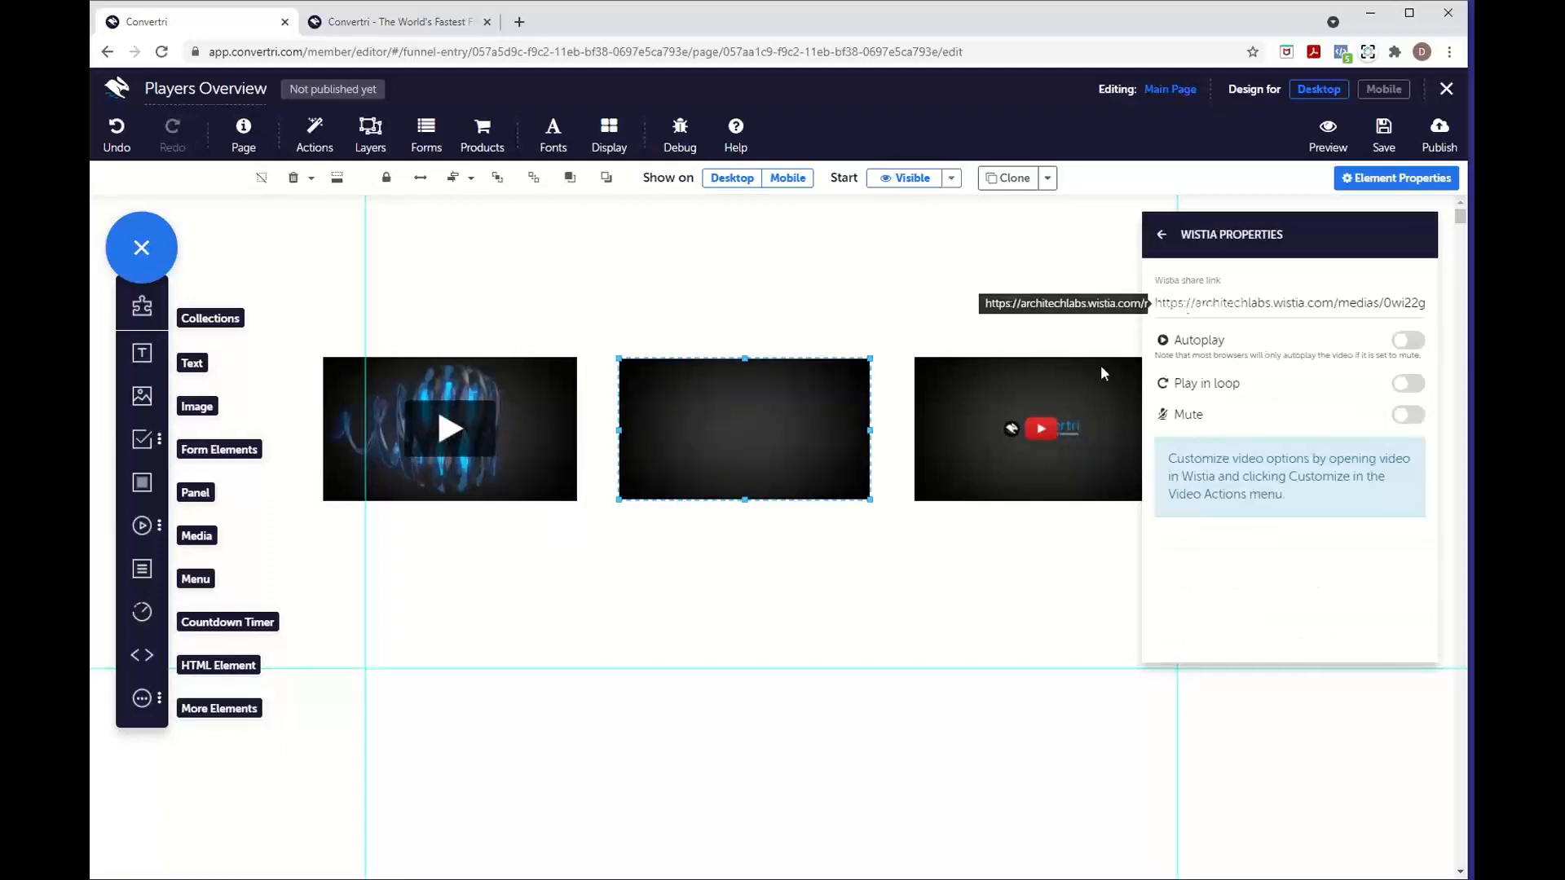
{"action": "left_click", "coordinate": [1102, 373]}
{"action": "left_click", "coordinate": [1218, 297]}
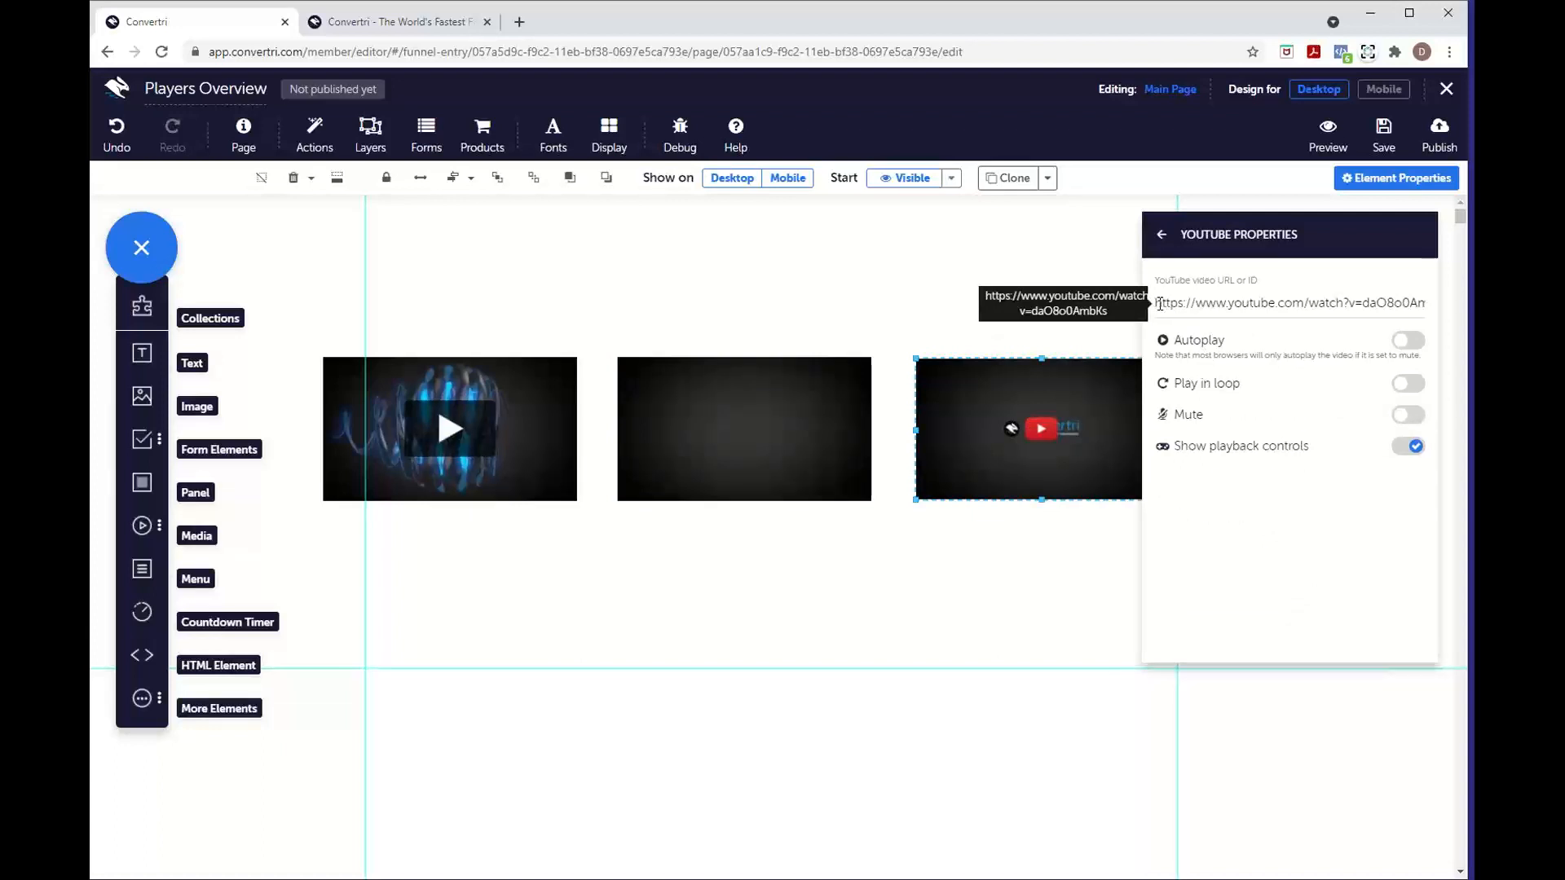
{"action": "left_click_drag", "start_coordinate": [1158, 303], "coordinate": [1422, 302]}
{"action": "key", "text": "BackSpace"}
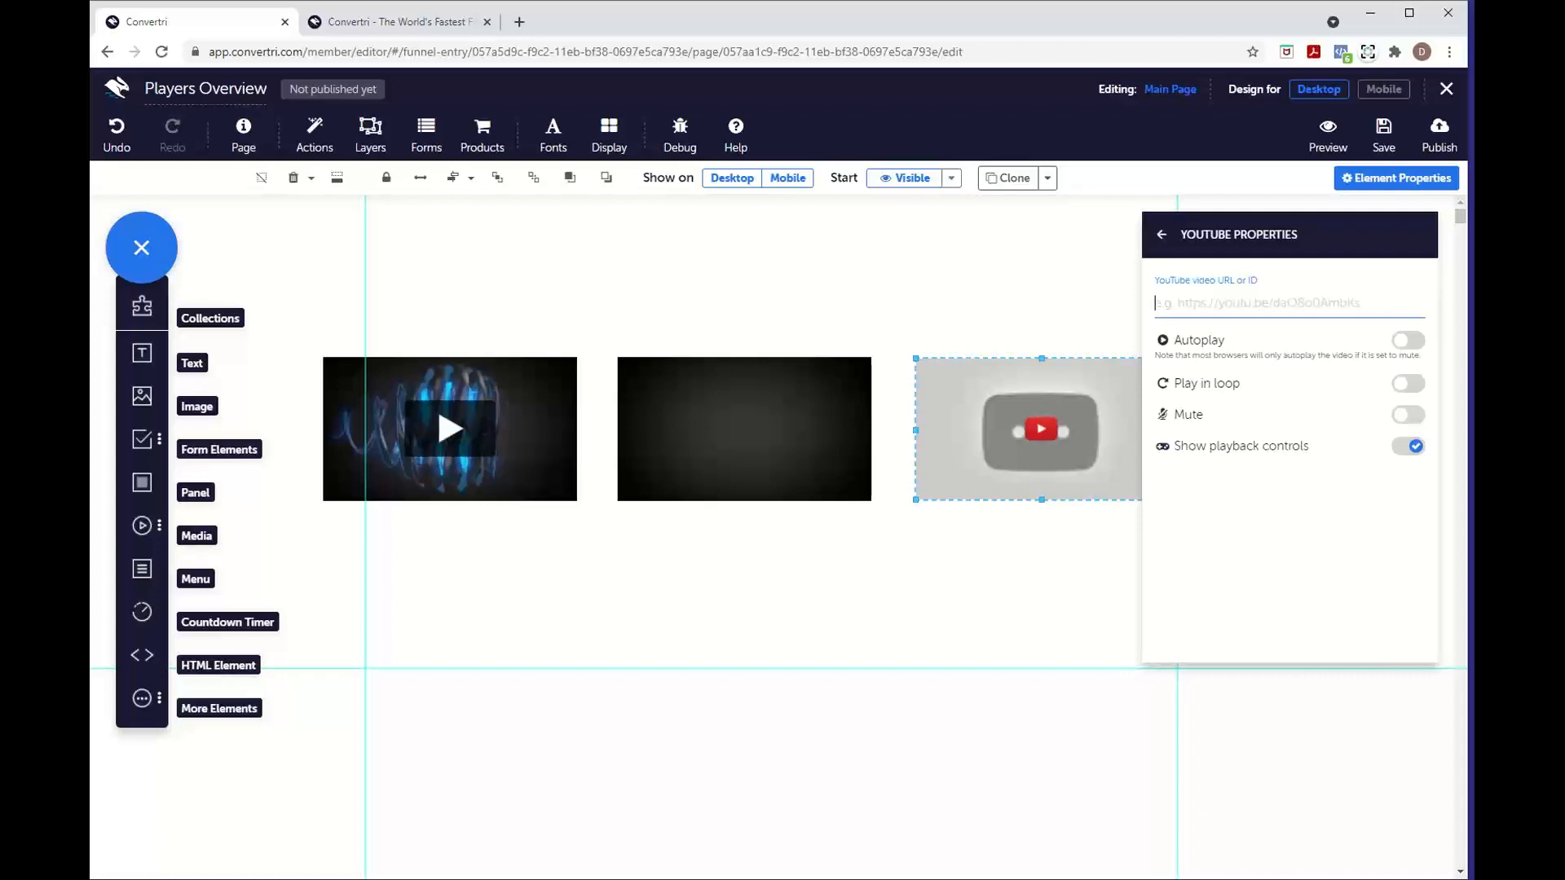
{"action": "type", "text": "https://www.youtube.com/watch?v=lVWmlk3iSRU"}
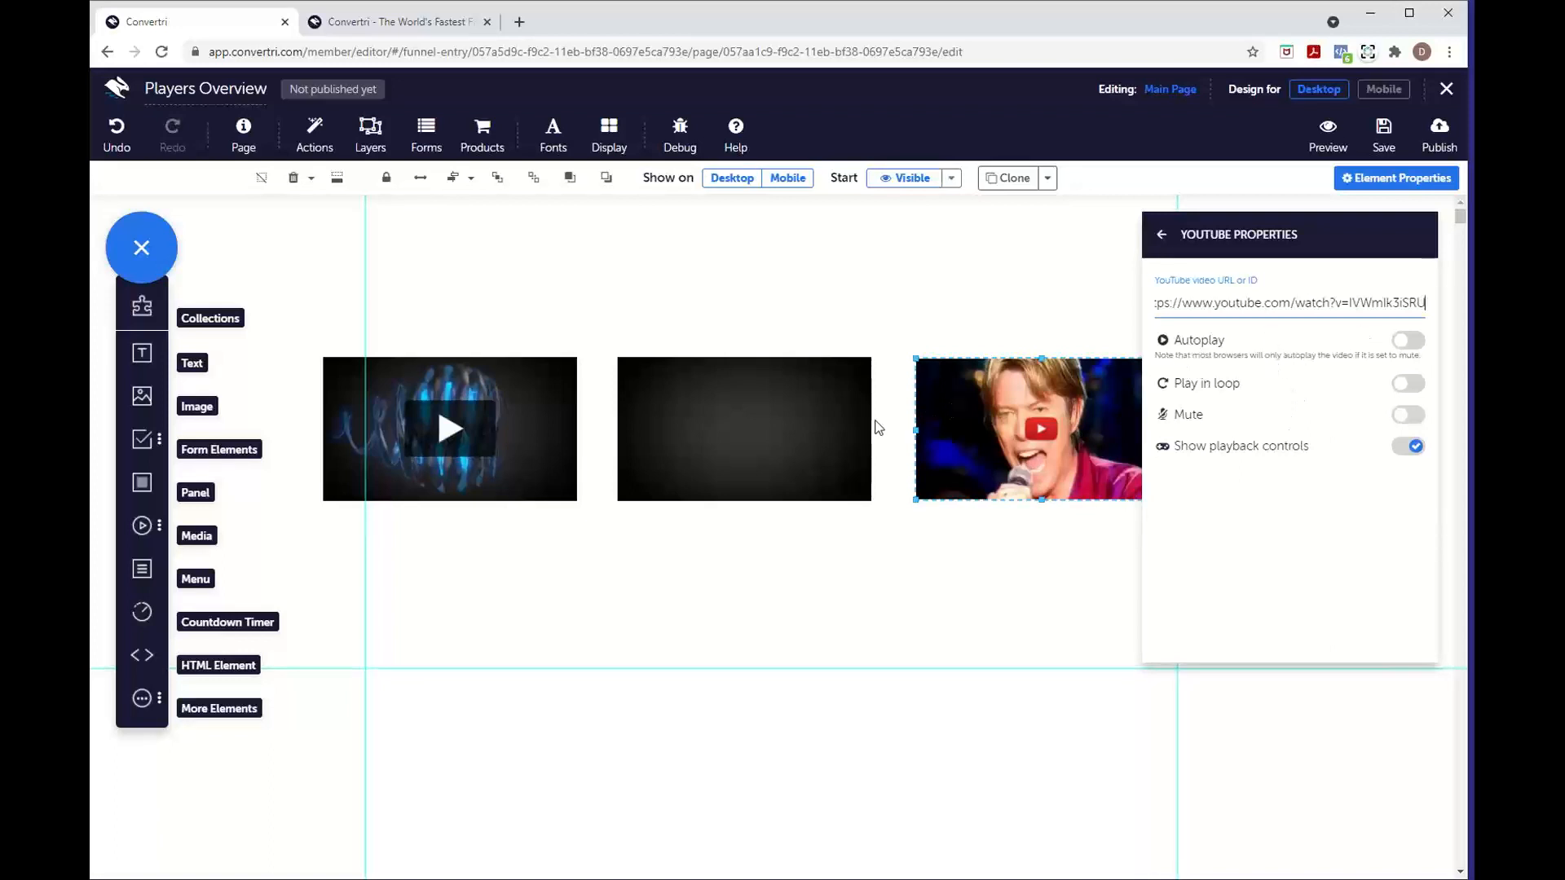
- Try out the Vimeo player's Mute, Autoplay and Play in loop options, switching each on and off again
{"action": "left_click", "coordinate": [728, 415]}
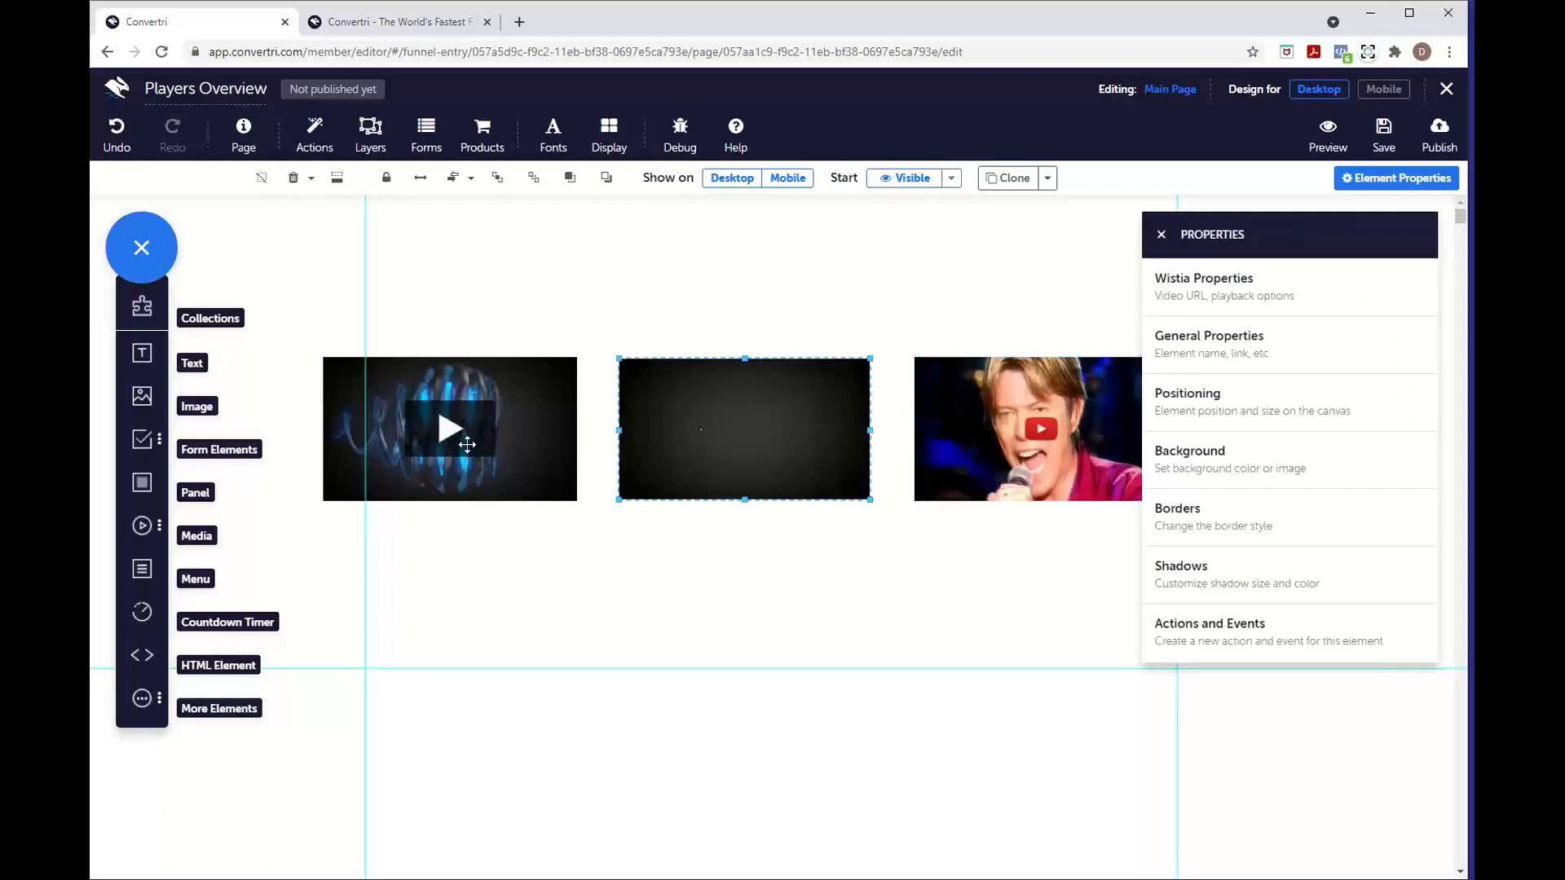
{"action": "left_click", "coordinate": [1187, 303]}
{"action": "left_click", "coordinate": [549, 426]}
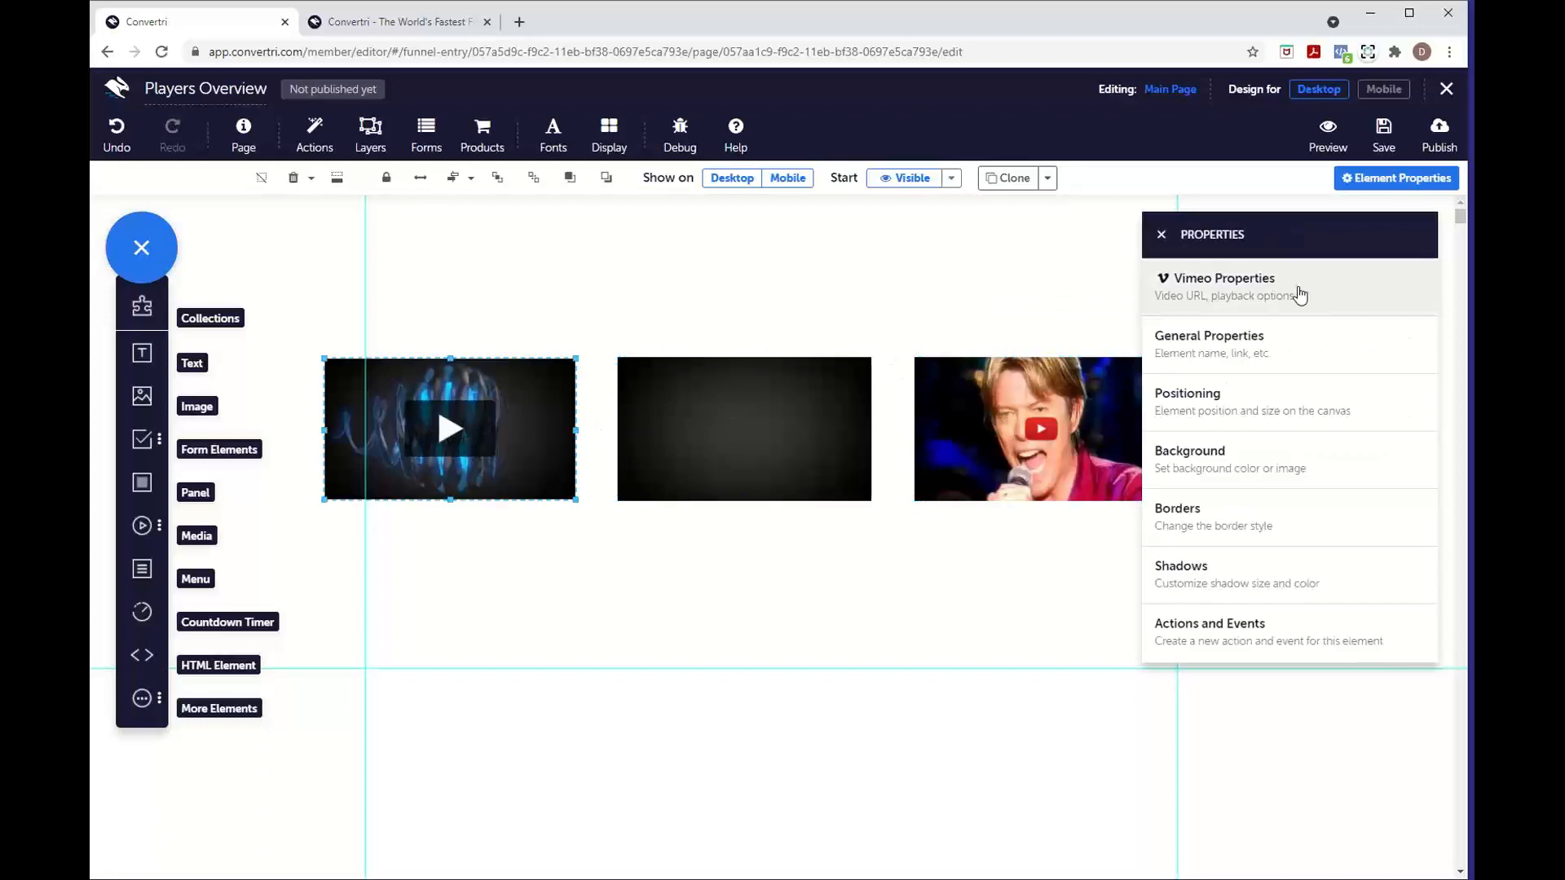
{"action": "left_click", "coordinate": [1299, 293]}
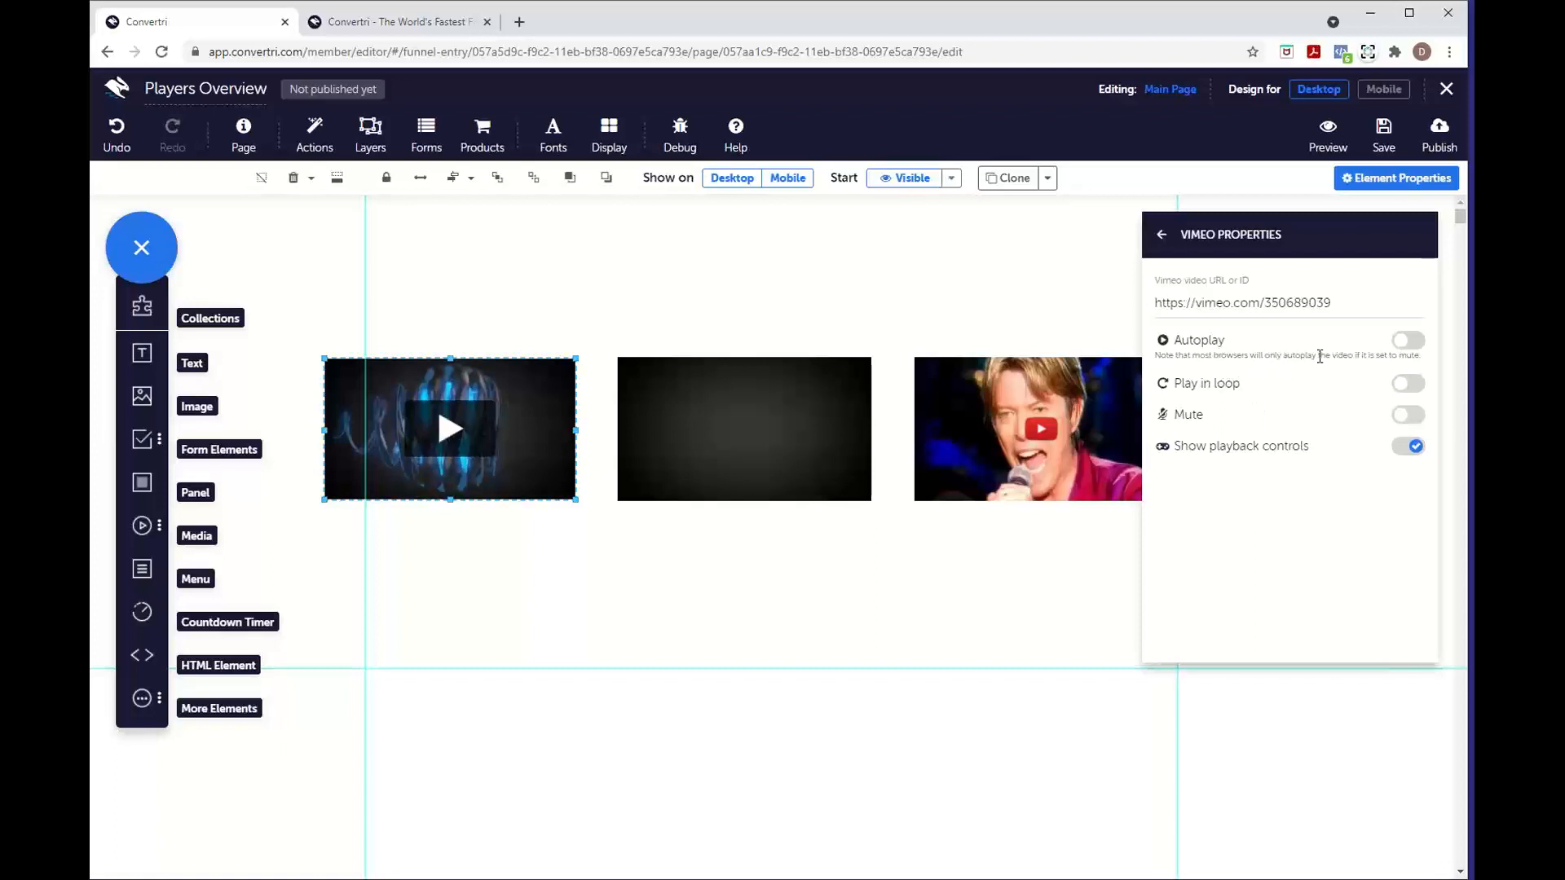
{"action": "left_click", "coordinate": [1406, 415]}
{"action": "left_click", "coordinate": [1406, 341]}
{"action": "left_click", "coordinate": [1415, 417]}
{"action": "left_click", "coordinate": [1414, 342]}
{"action": "left_click", "coordinate": [1403, 389]}
{"action": "left_click", "coordinate": [1405, 390]}
- Review the Wistia player's playback options and the note on customizing them in Wistia, then reselect the Vimeo player
{"action": "left_click", "coordinate": [778, 473]}
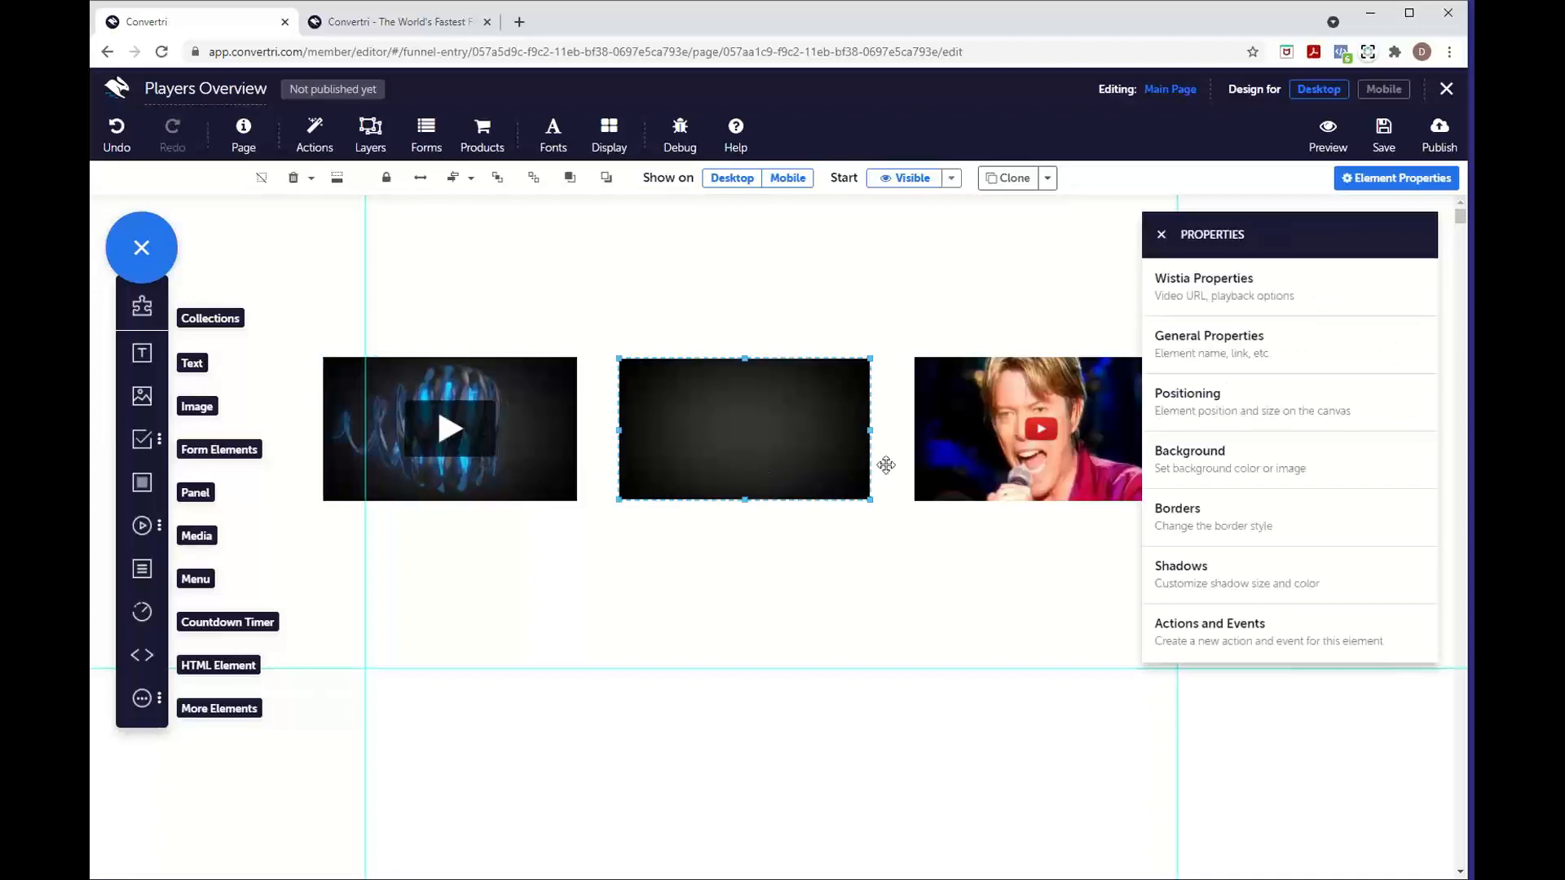
{"action": "left_click", "coordinate": [1252, 306]}
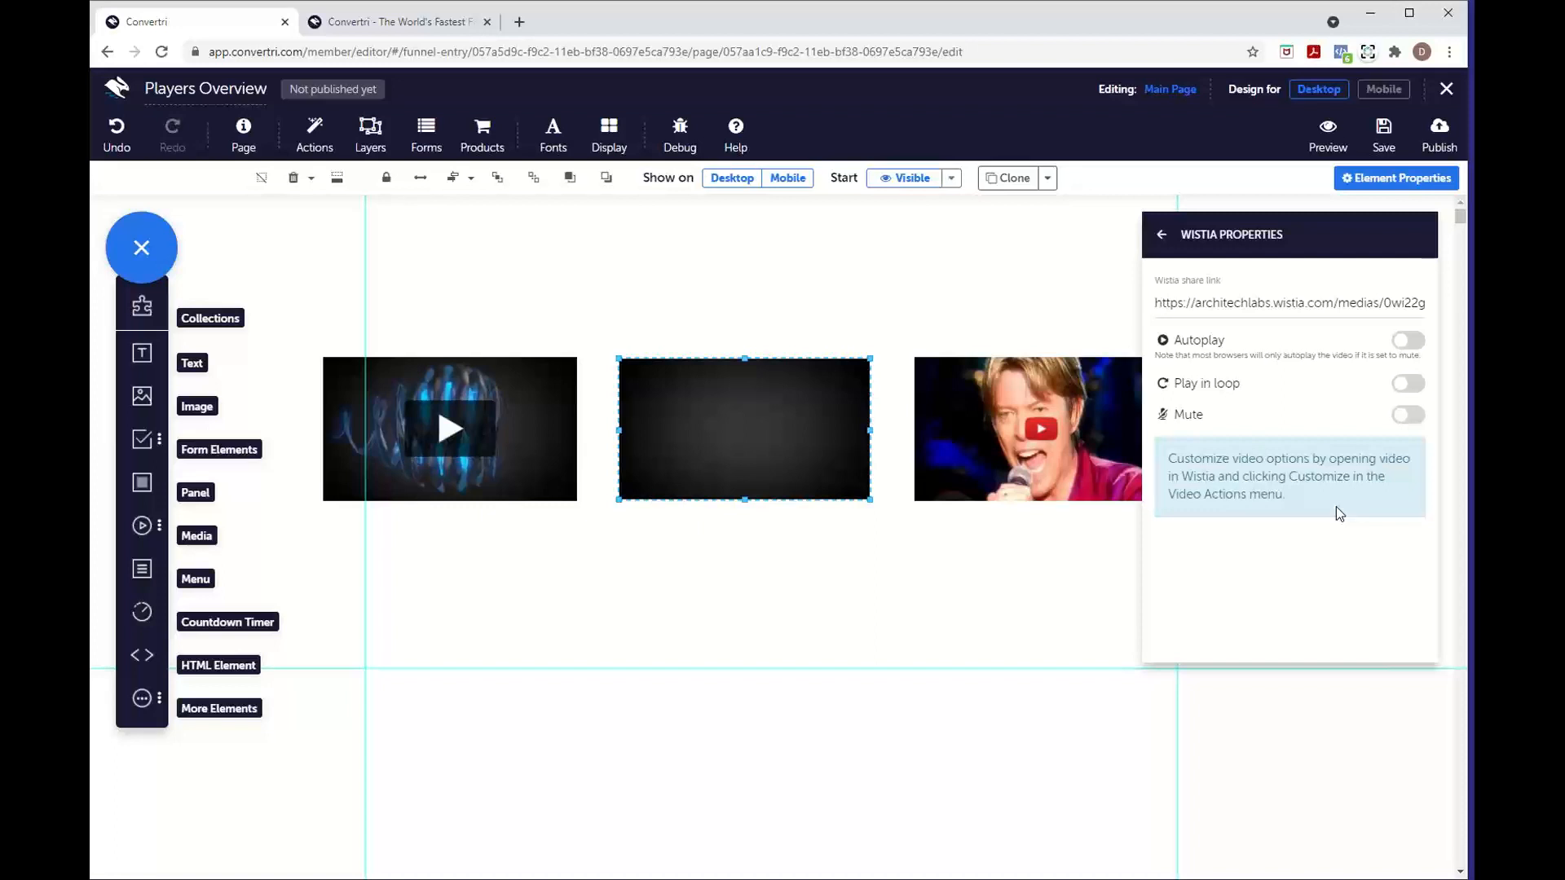
{"action": "left_click", "coordinate": [415, 432]}
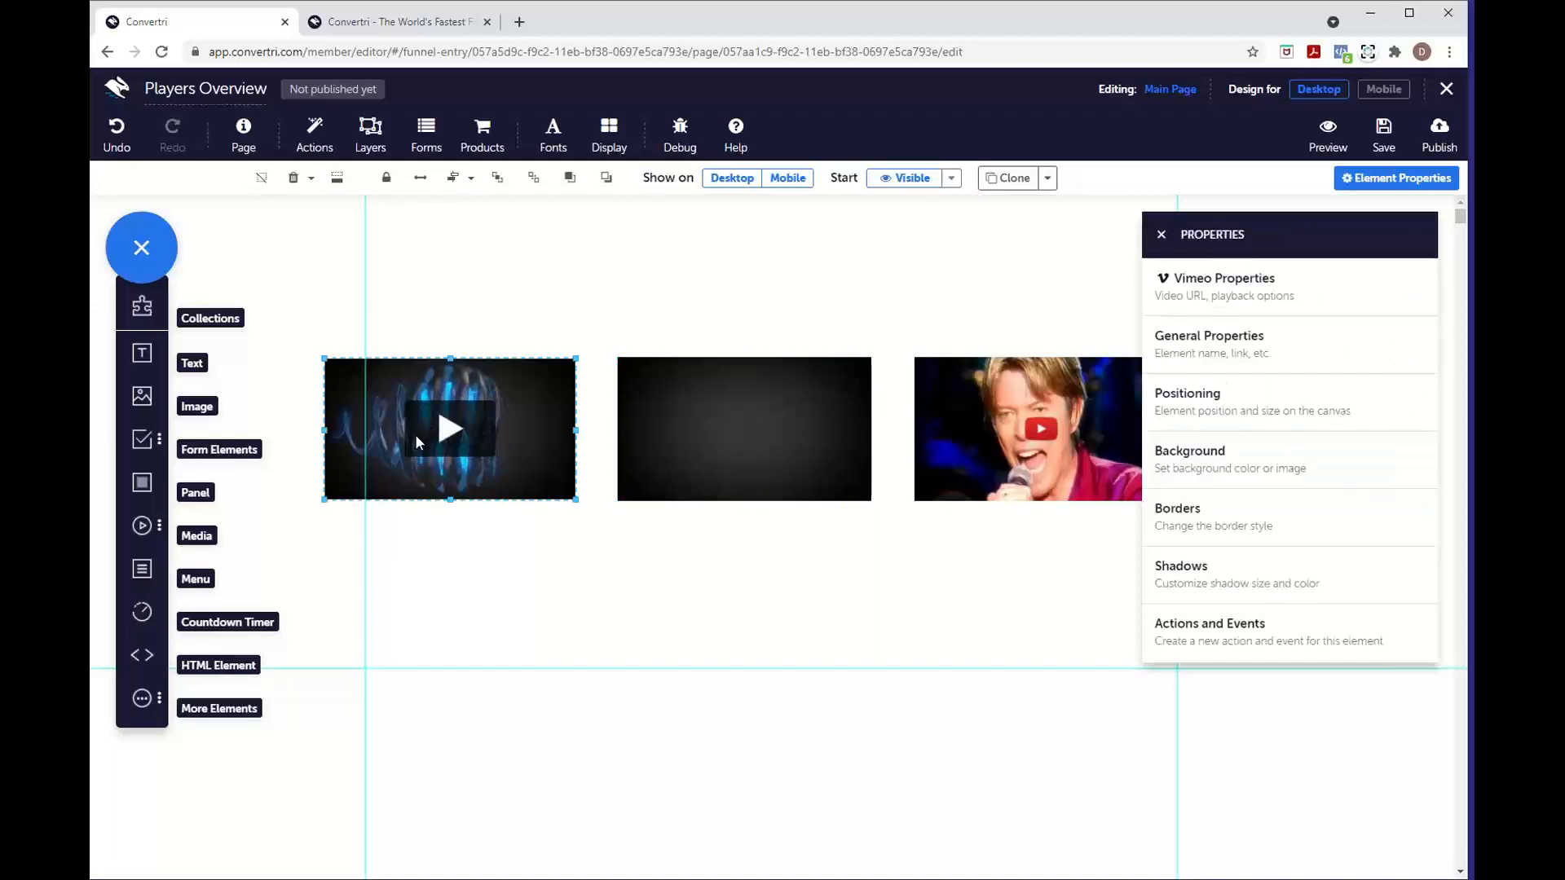
- Add an HTML element below the three players, view its HTML code editor without entering code, and delete the element
{"action": "left_click_drag", "start_coordinate": [143, 656], "coordinate": [762, 655]}
{"action": "left_click", "coordinate": [1229, 303]}
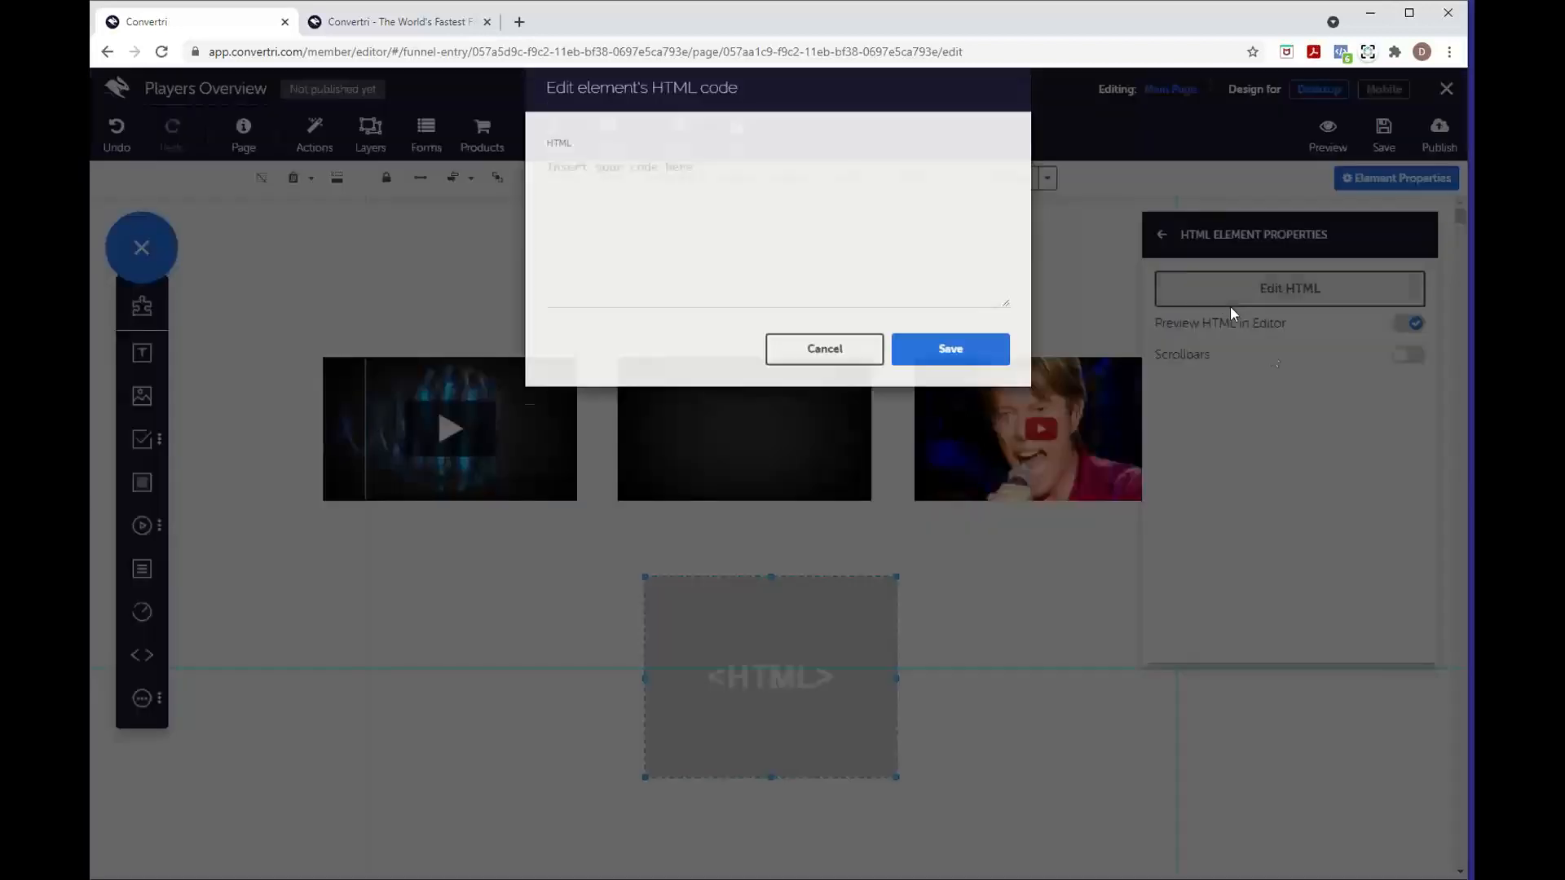
{"action": "left_click", "coordinate": [678, 279]}
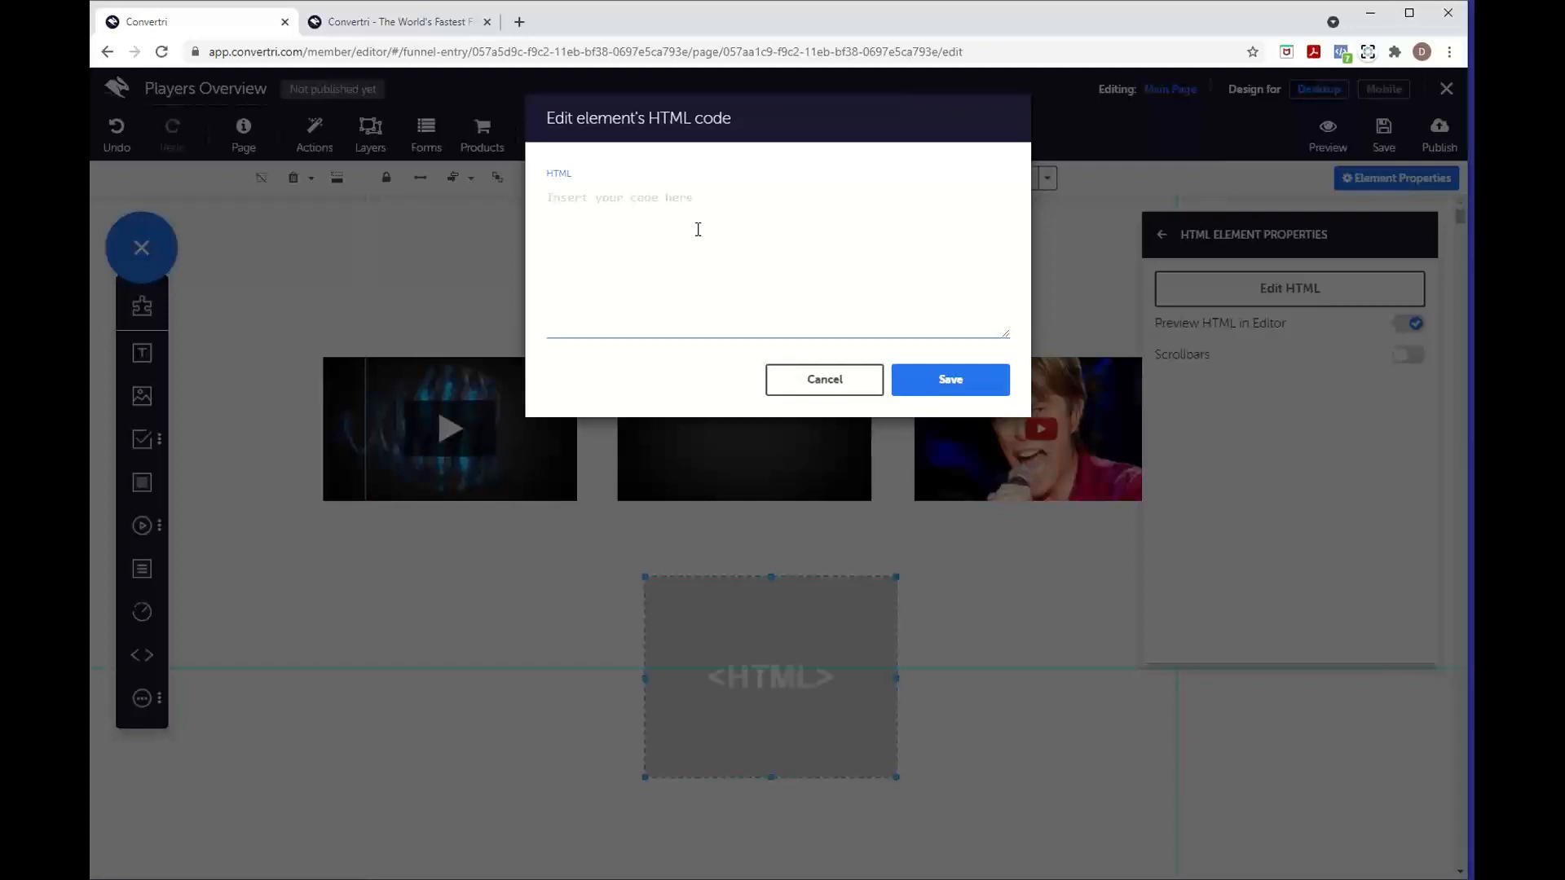
{"action": "left_click", "coordinate": [814, 391]}
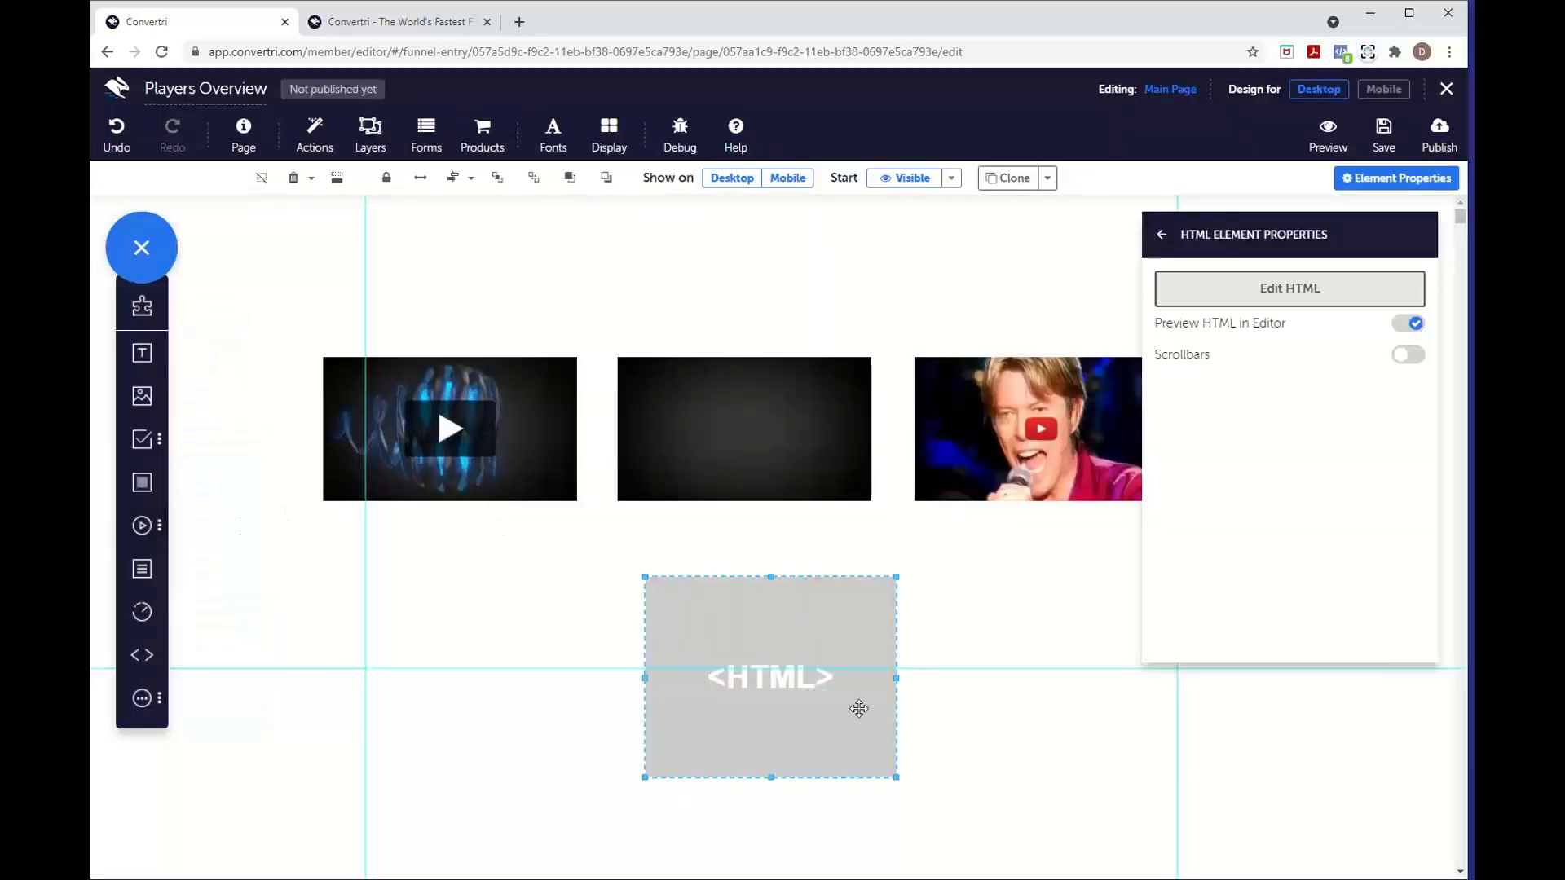
{"action": "key", "text": "Delete"}
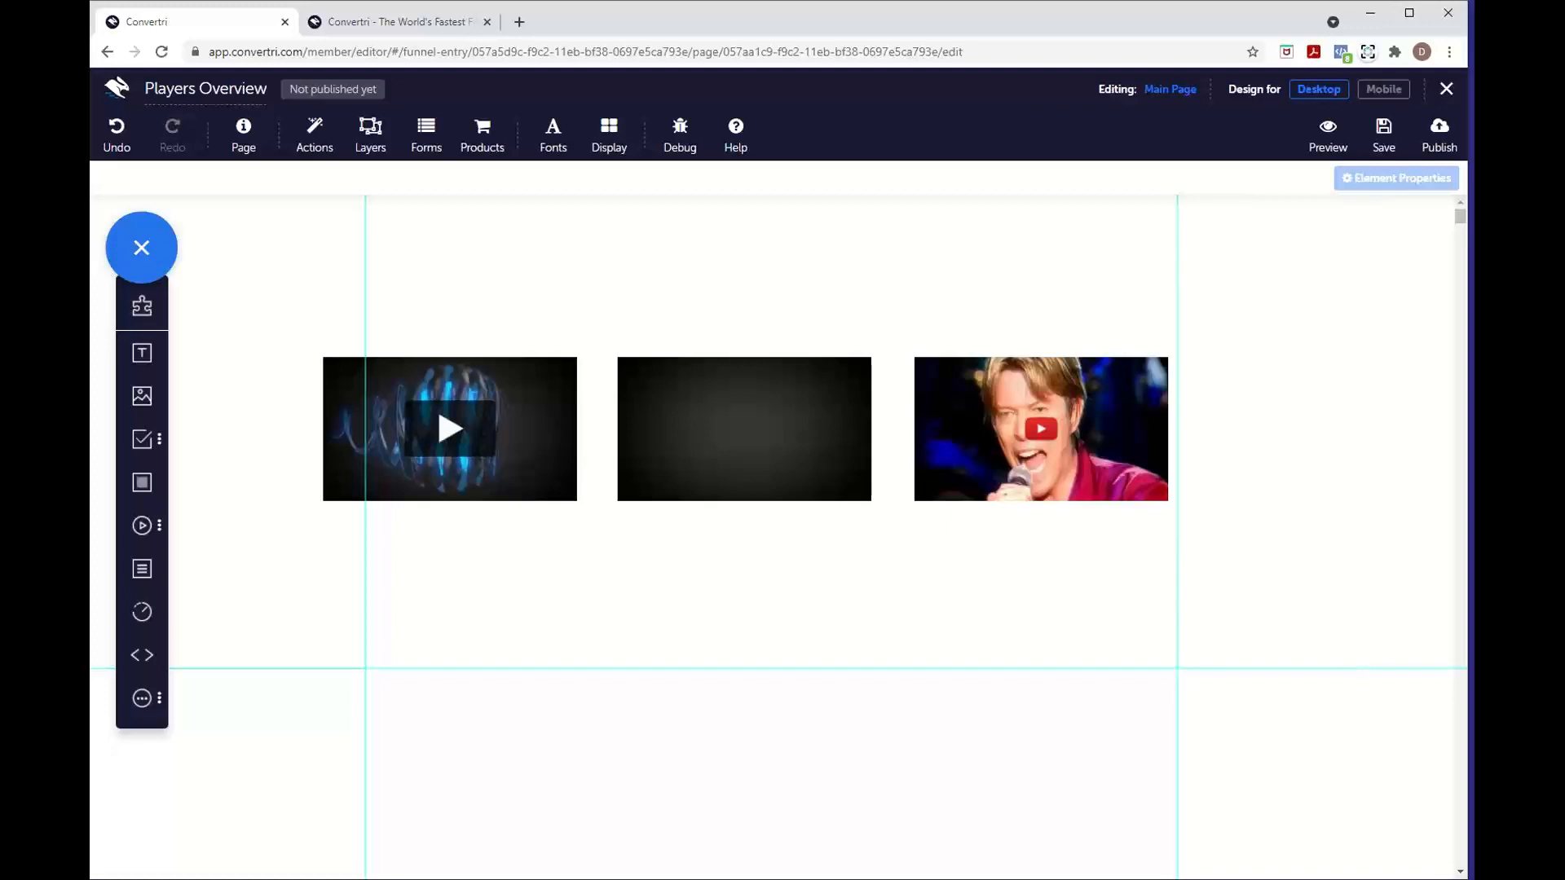
- Add a Background Video element below the three players, view its video properties, and remove it from the page
{"action": "left_click", "coordinate": [144, 531]}
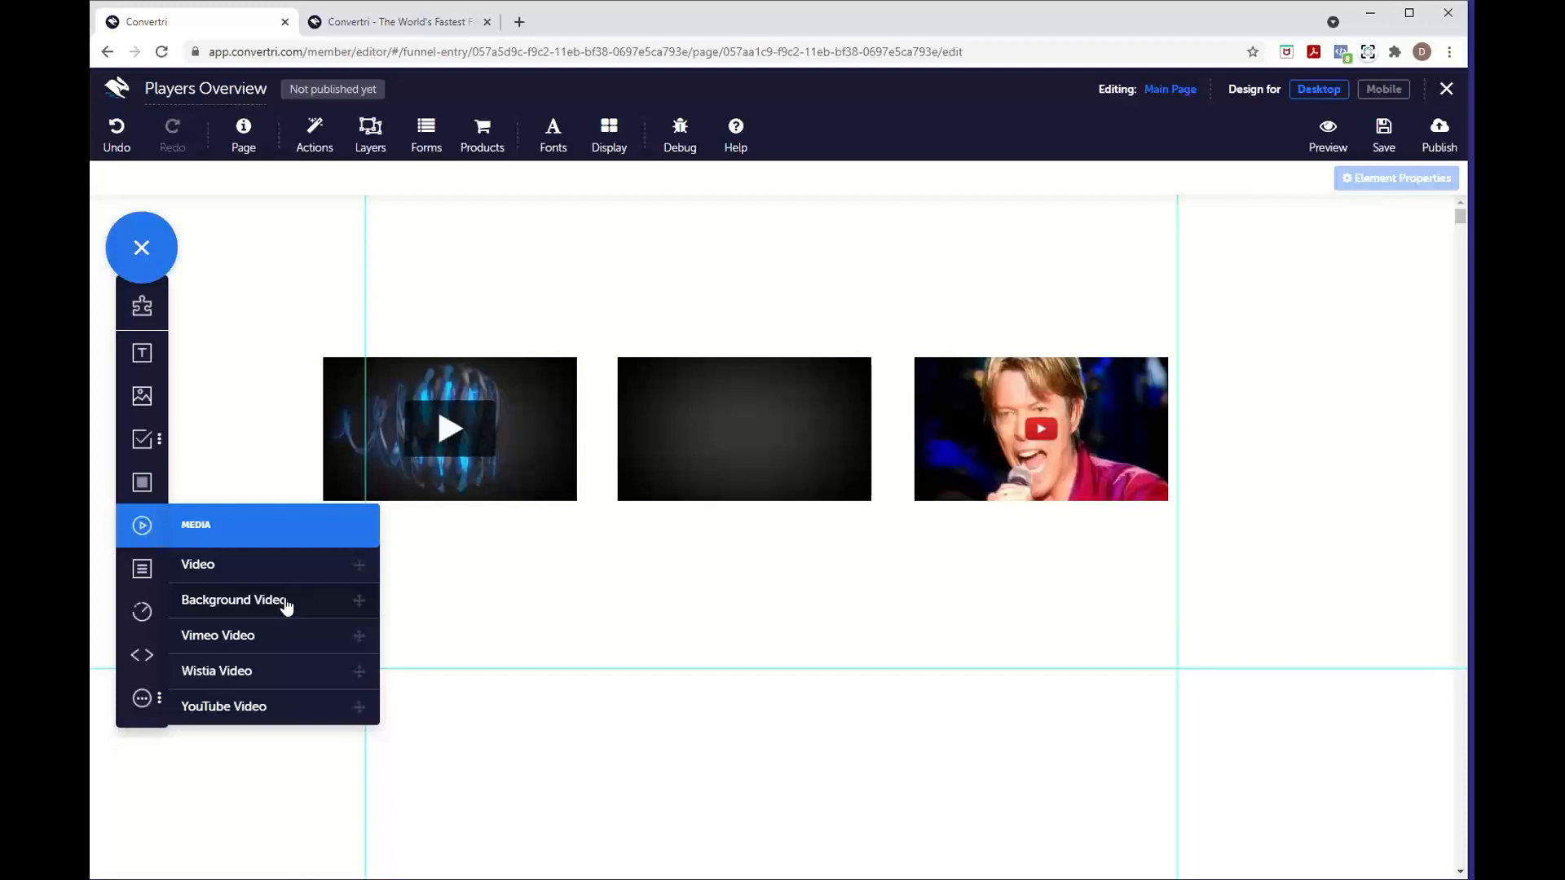
{"action": "left_click_drag", "start_coordinate": [286, 603], "coordinate": [850, 624]}
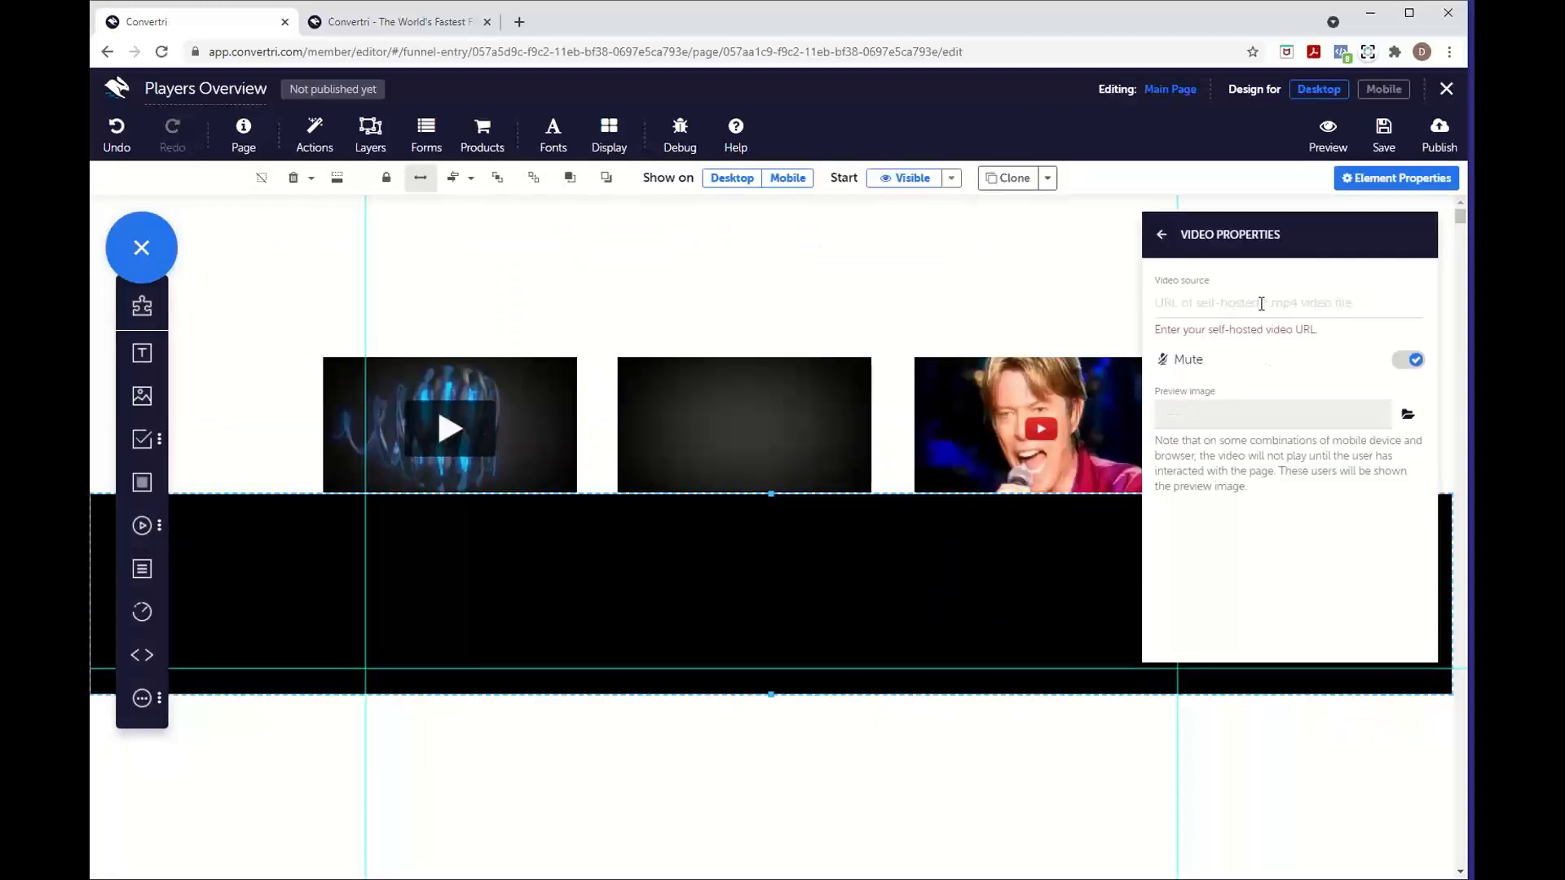
{"action": "left_click_drag", "start_coordinate": [1005, 598], "coordinate": [1002, 699]}
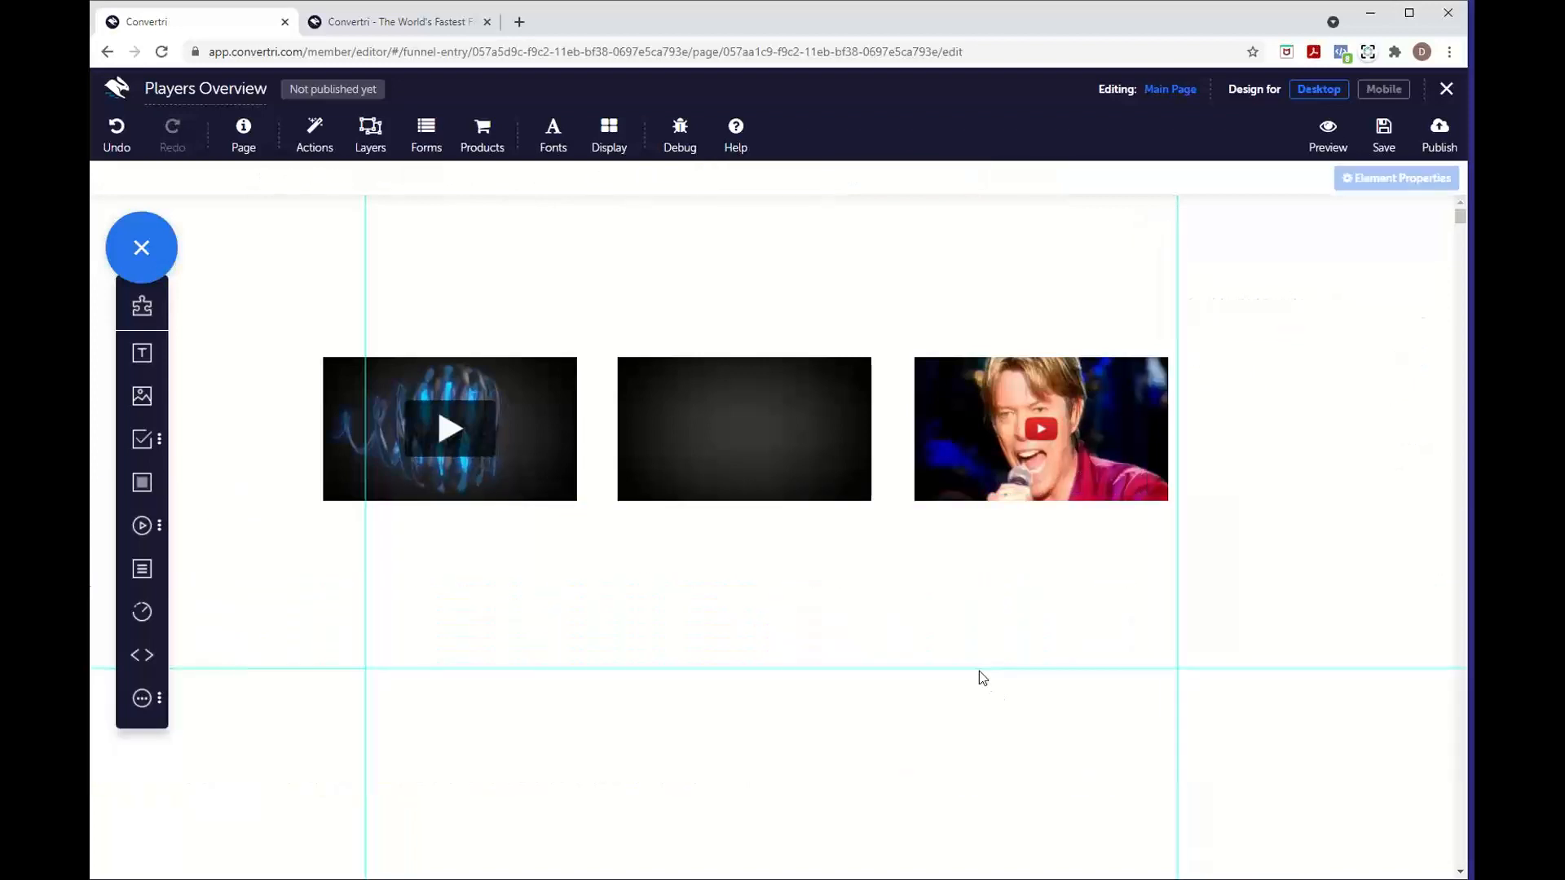
- Add a Video element centred below the row of Vimeo, Wistia and YouTube players
{"action": "left_click", "coordinate": [141, 525]}
{"action": "left_click_drag", "start_coordinate": [271, 575], "coordinate": [823, 664]}
{"action": "left_click_drag", "start_coordinate": [701, 625], "coordinate": [711, 626]}
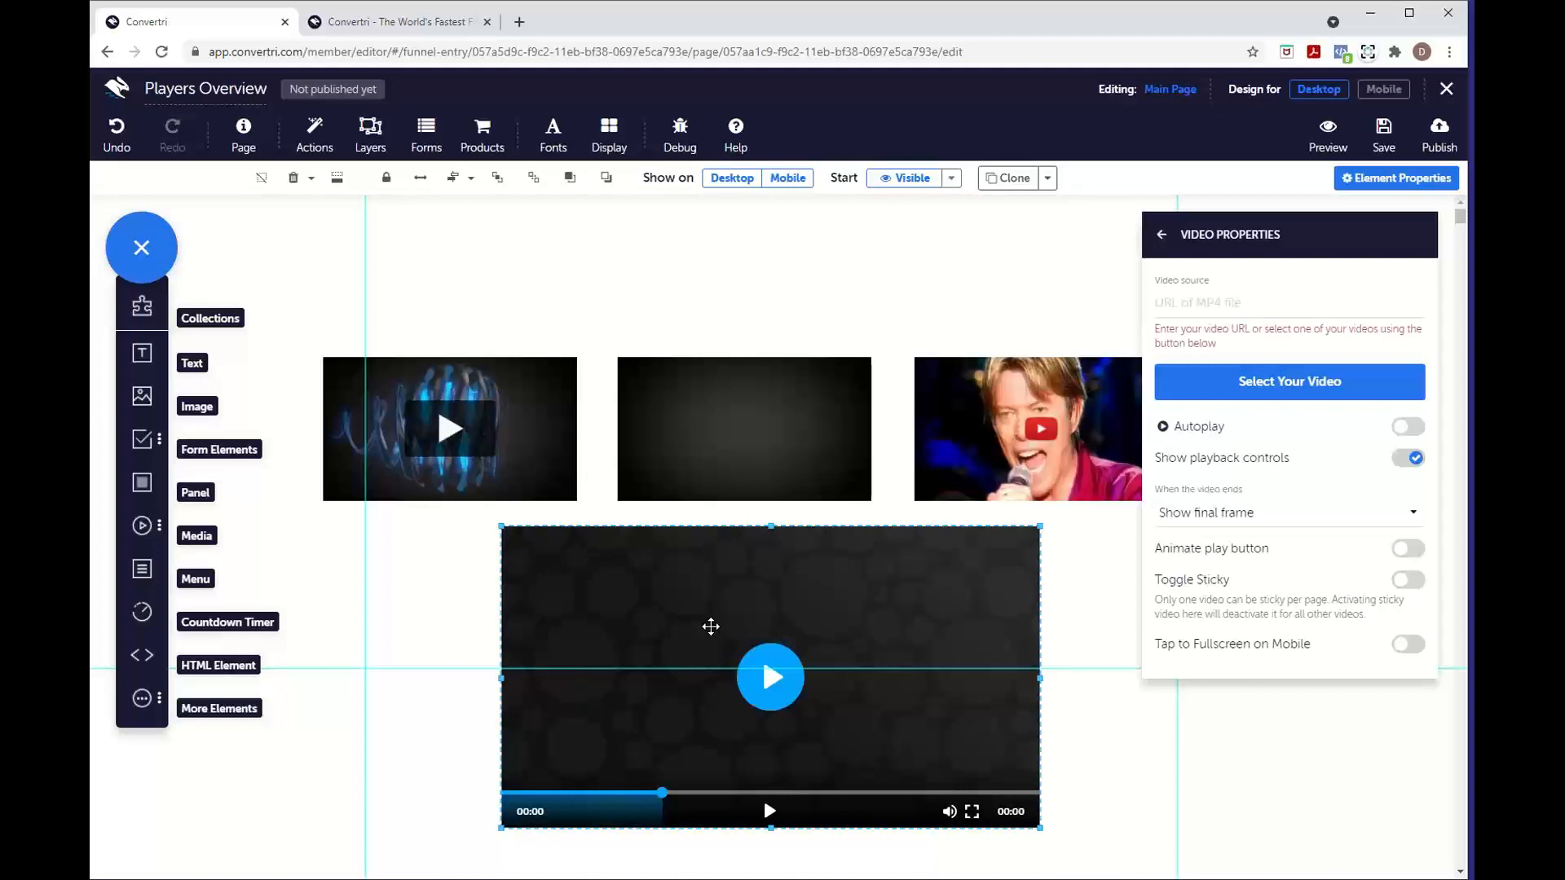
- Delete the Vimeo, Wistia and YouTube players and move the Video element up into their place
{"action": "left_click", "coordinate": [559, 477]}
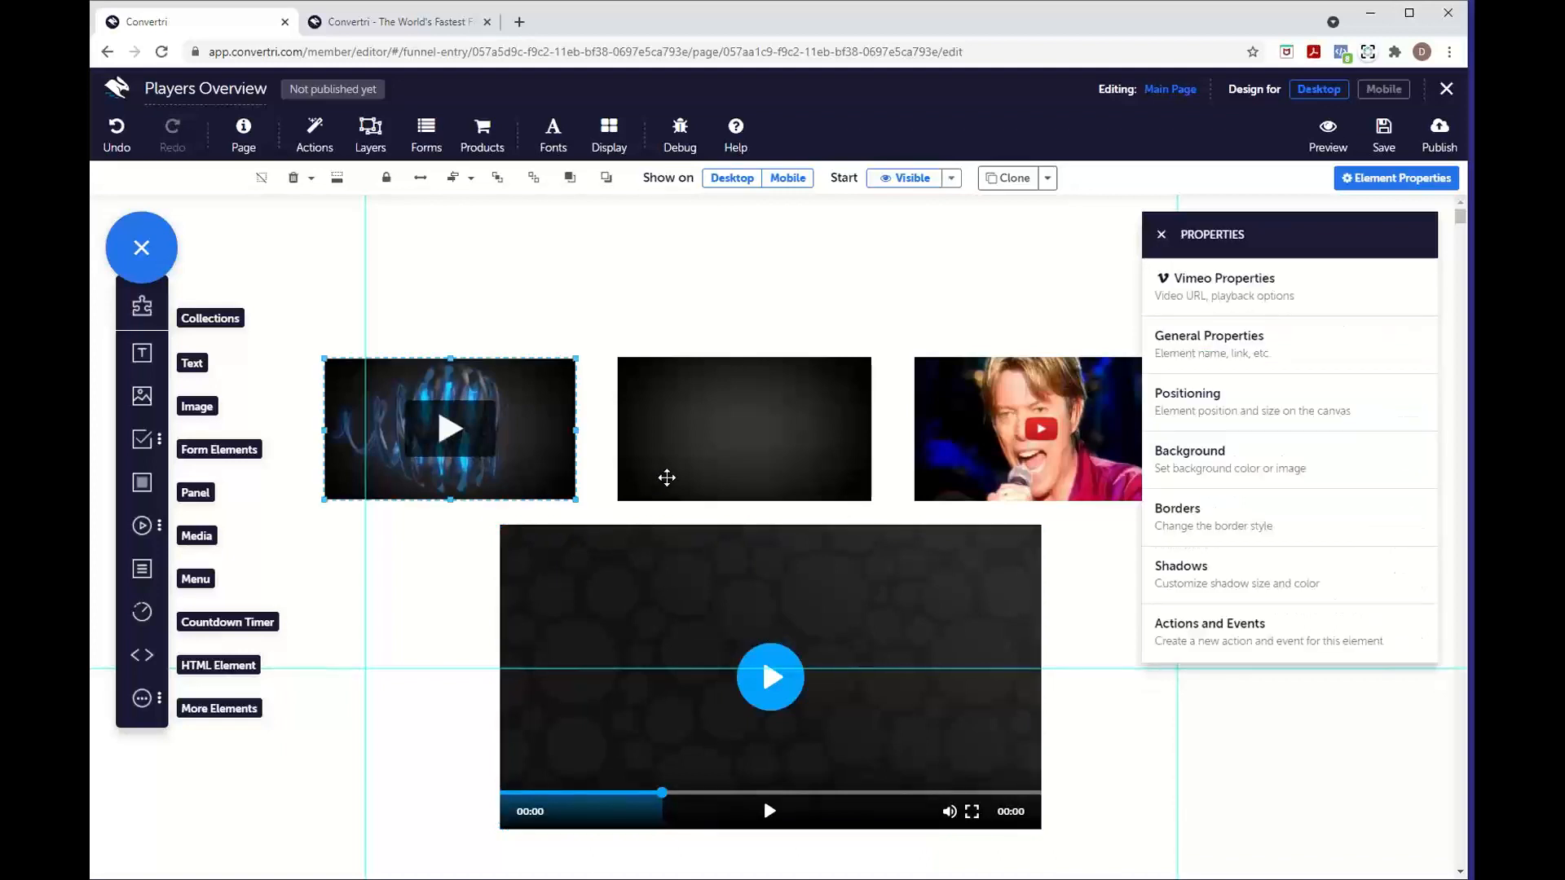
{"action": "key", "text": "Delete"}
{"action": "left_click", "coordinate": [667, 478]}
{"action": "key", "text": "Delete"}
{"action": "left_click", "coordinate": [948, 461]}
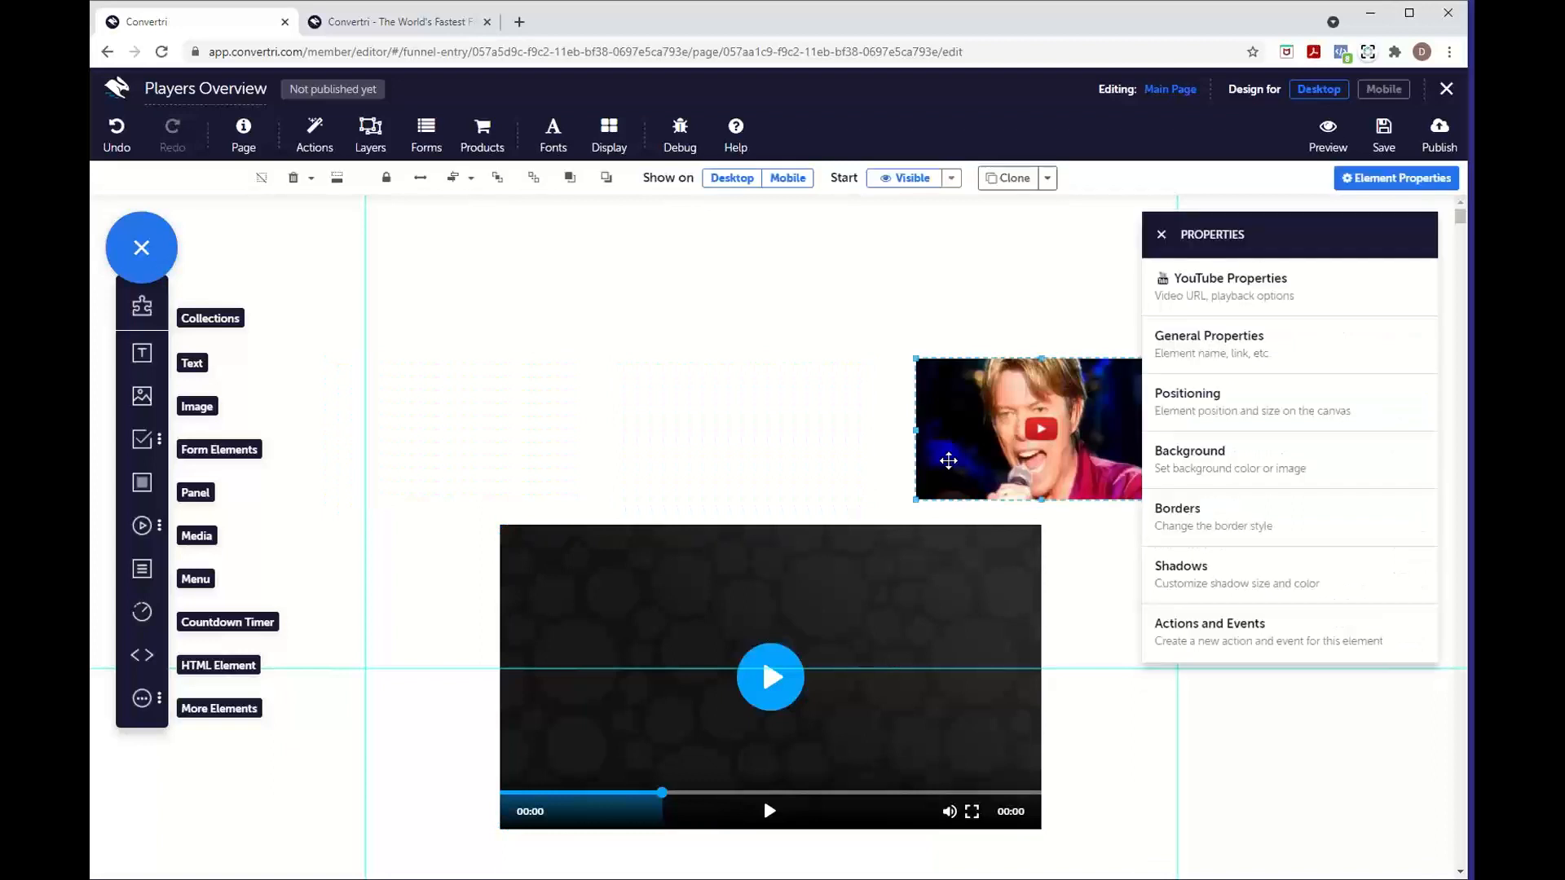
{"action": "key", "text": "Delete"}
{"action": "left_click_drag", "start_coordinate": [901, 674], "coordinate": [899, 504]}
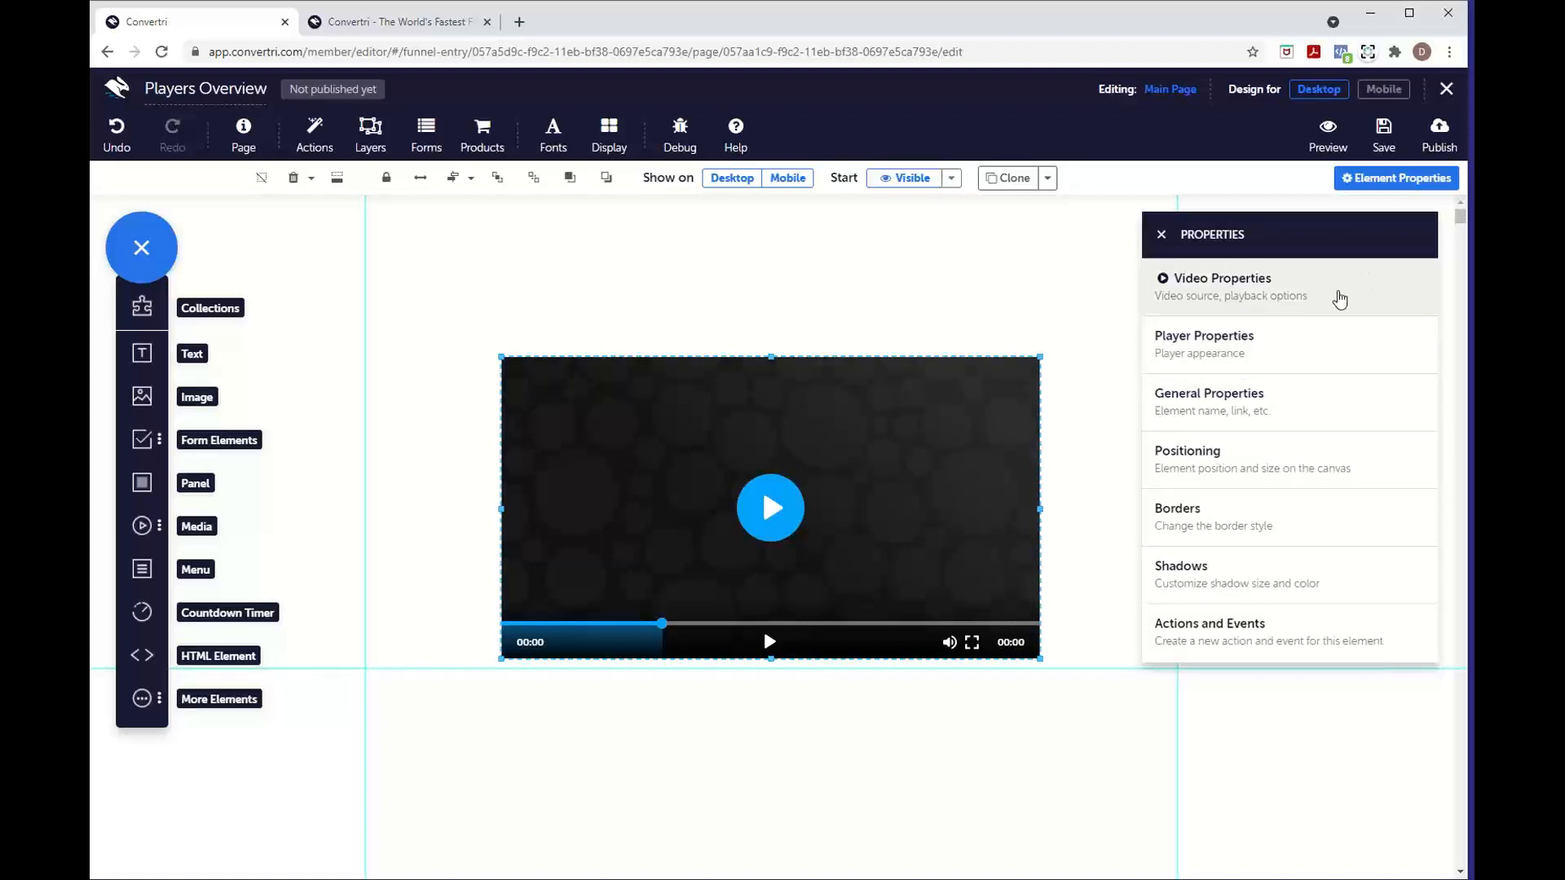
- Change the Video element's player skin to Solar
{"action": "left_click", "coordinate": [1264, 350]}
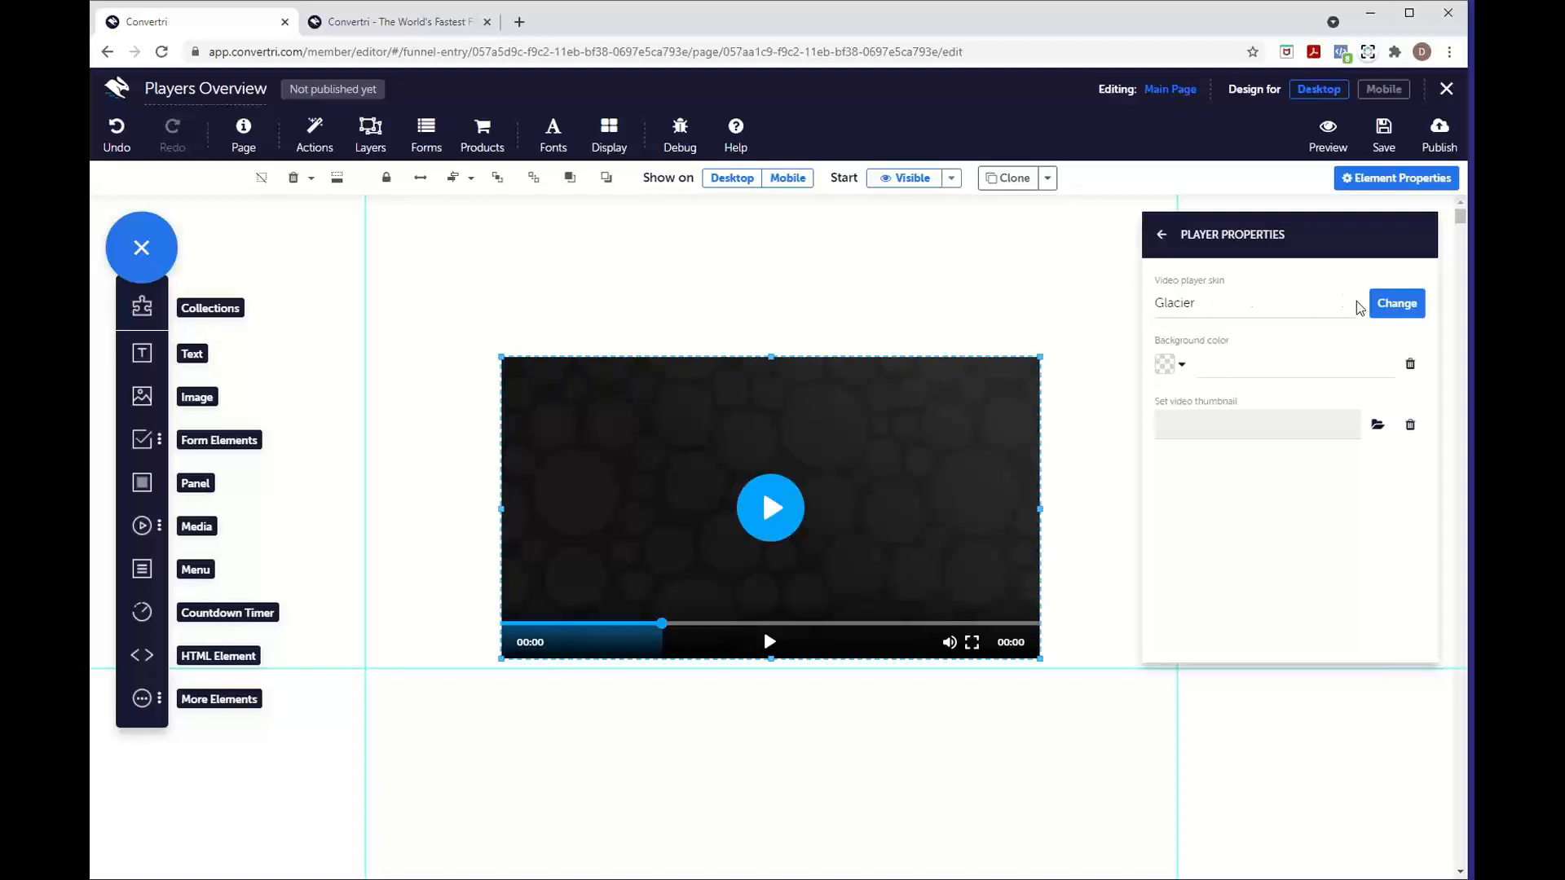
{"action": "left_click", "coordinate": [1408, 316]}
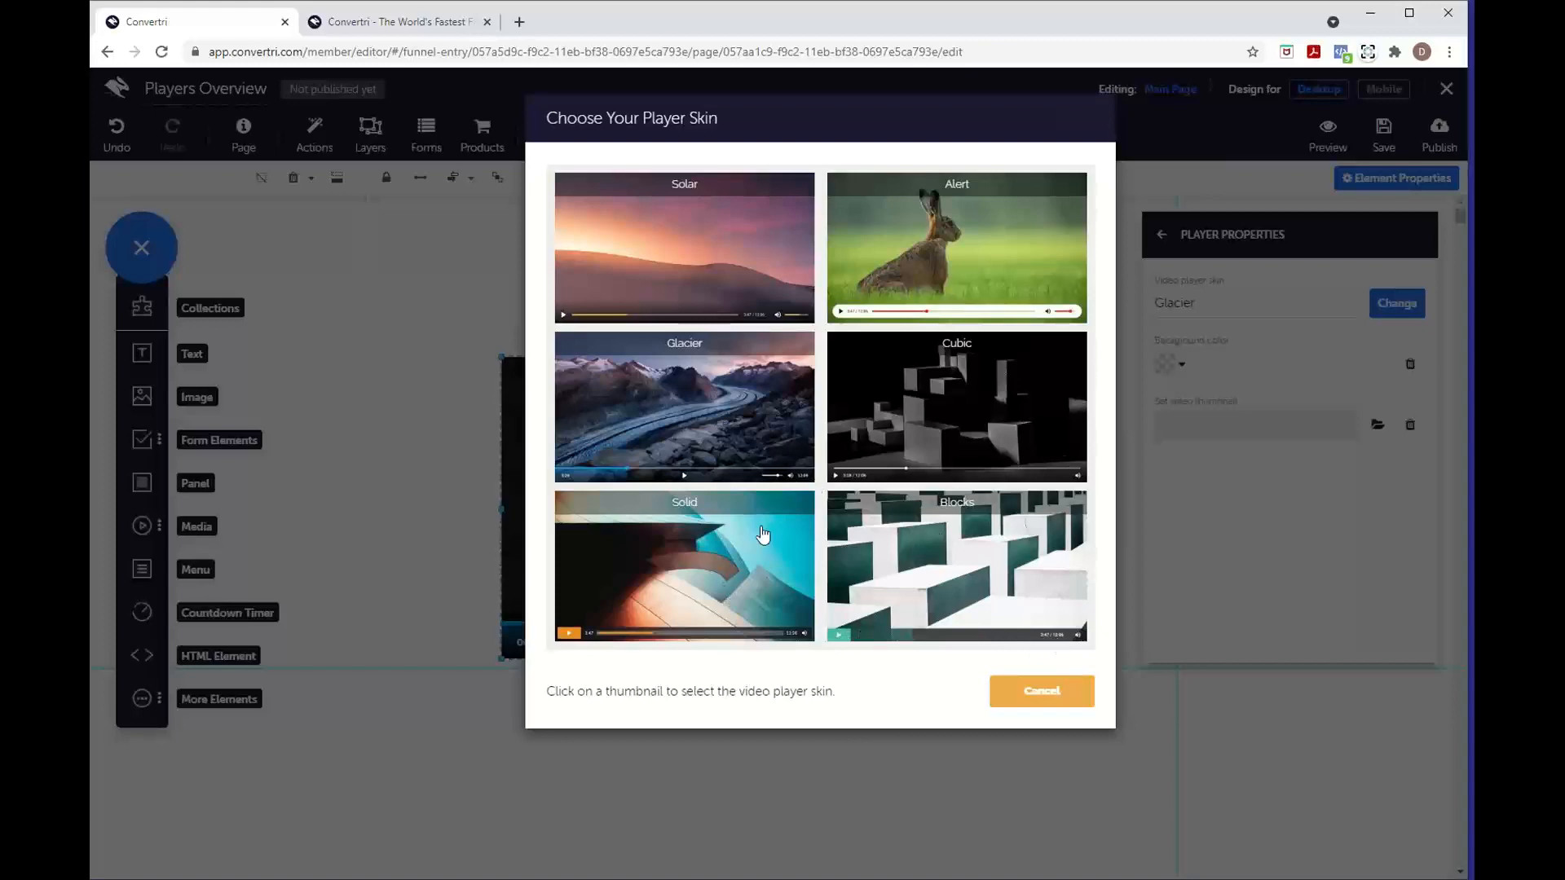
{"action": "left_click", "coordinate": [699, 296]}
{"action": "left_click", "coordinate": [917, 694]}
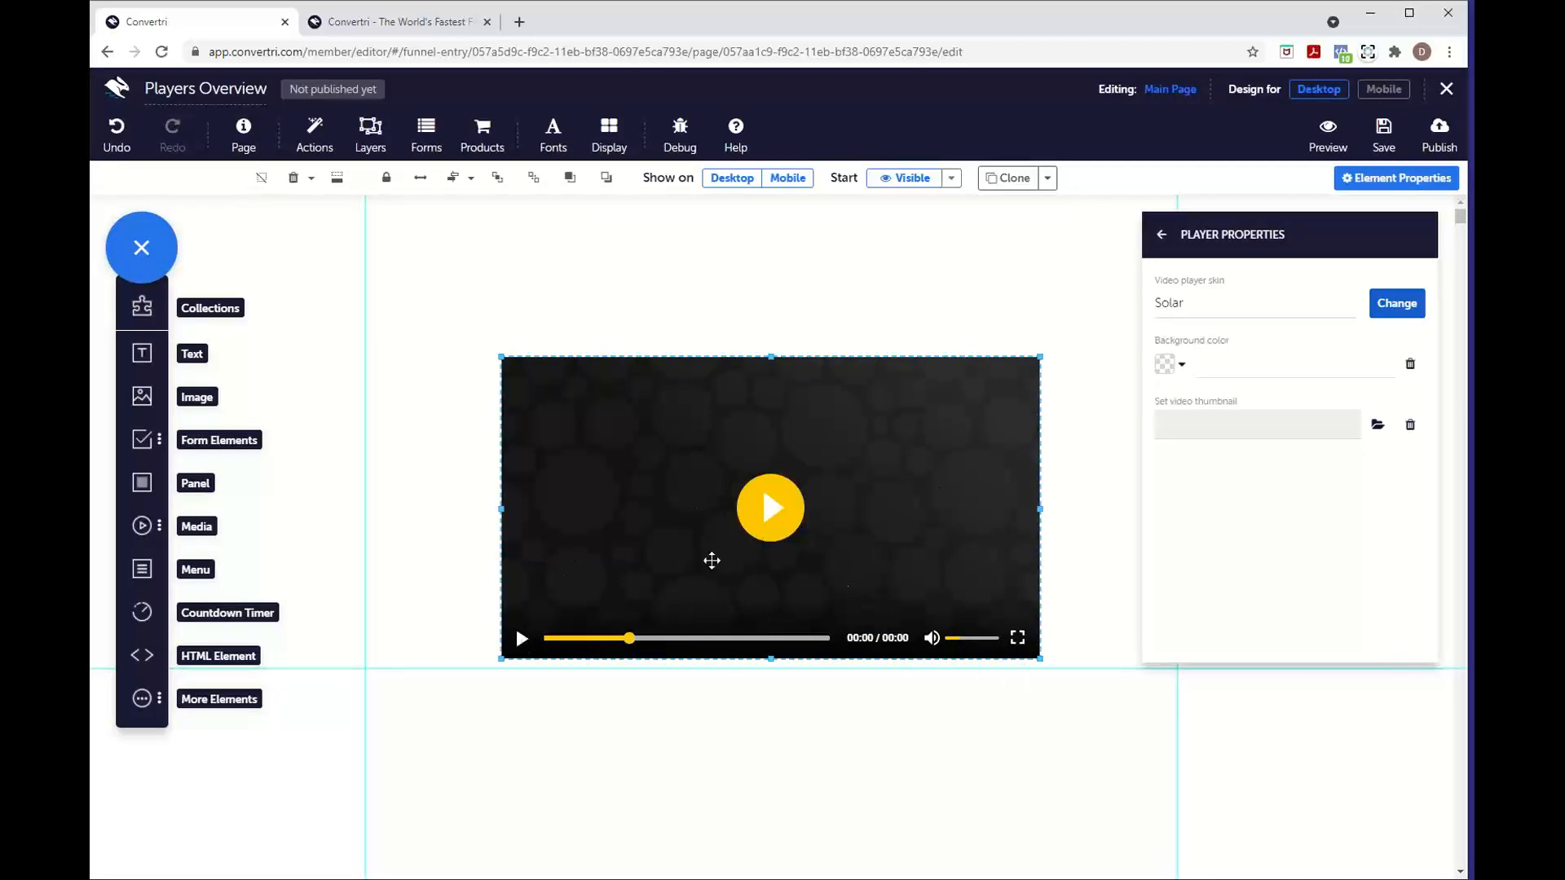
- Examine the media gallery's Pixabay search and home folder as sources for the video thumbnail, and close it without choosing an image
{"action": "left_click", "coordinate": [1162, 240]}
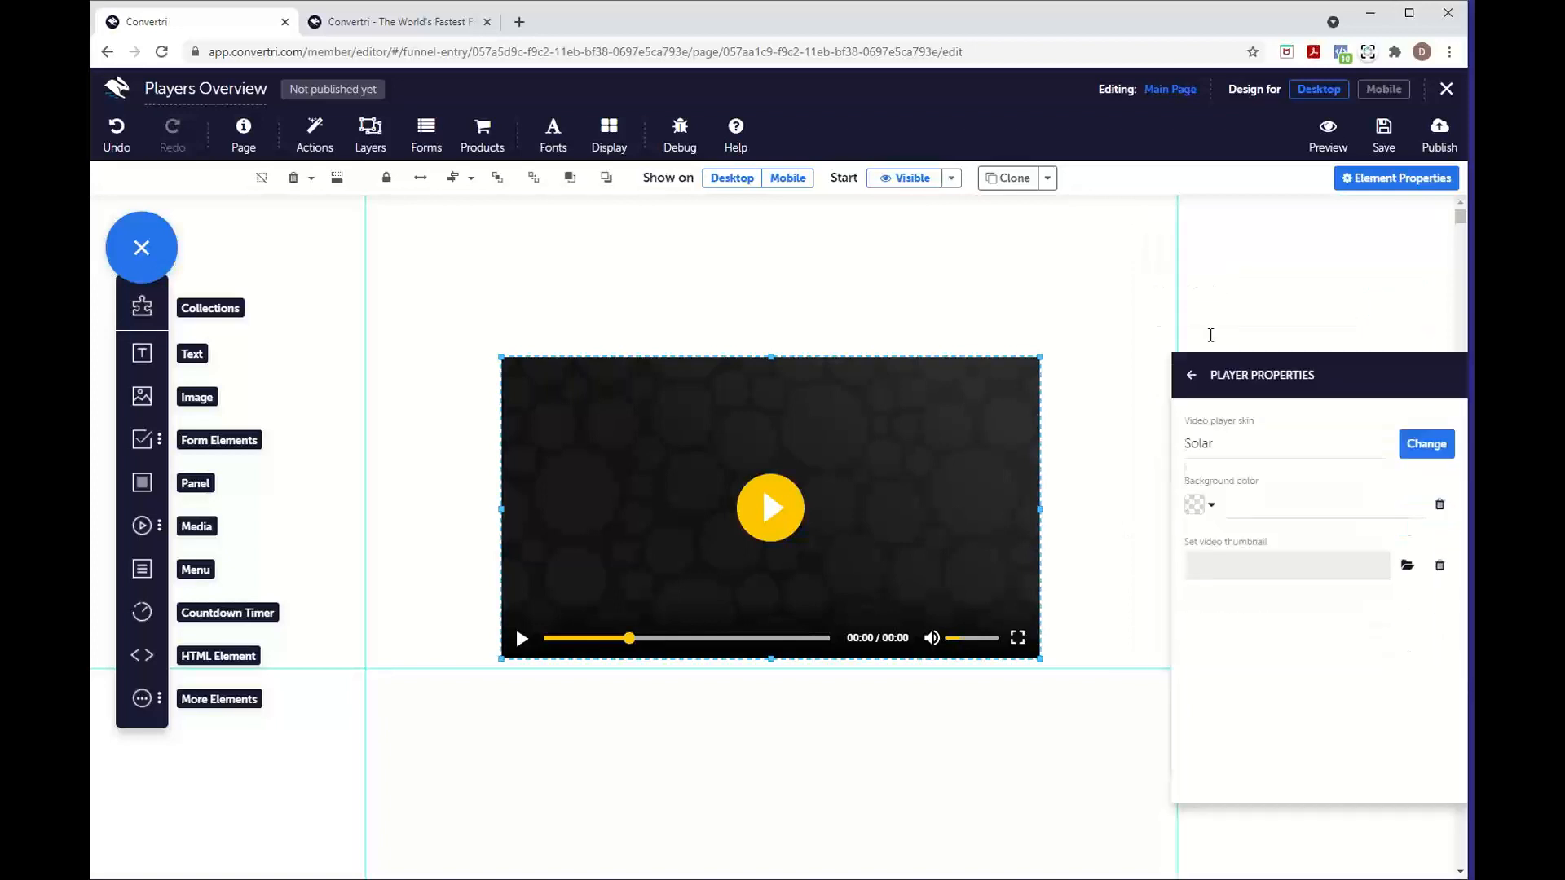
{"action": "left_click", "coordinate": [1279, 364]}
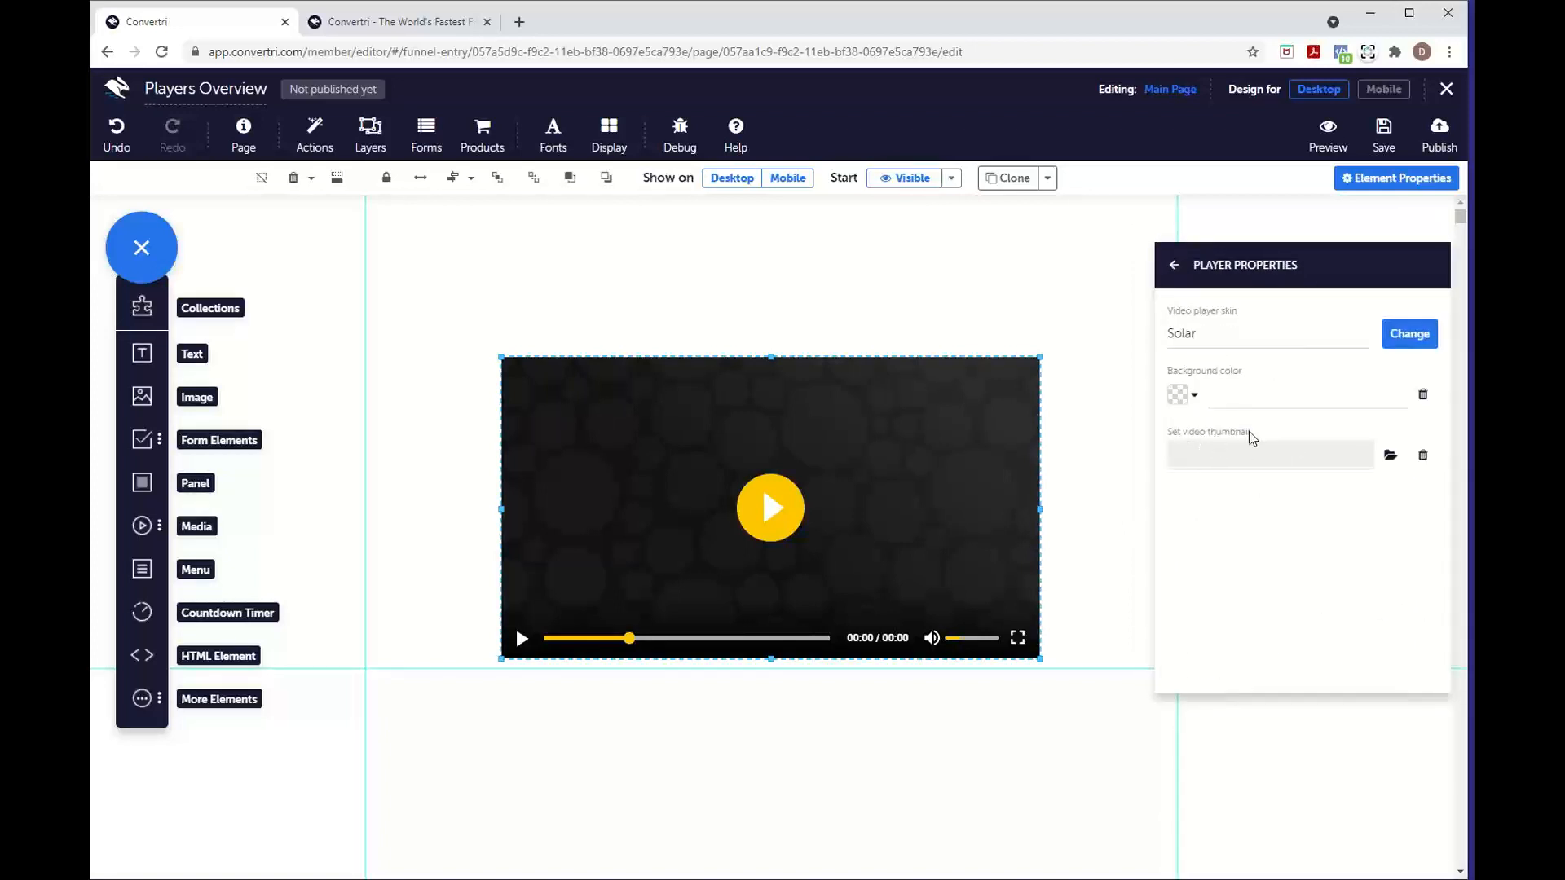
{"action": "left_click", "coordinate": [1388, 457]}
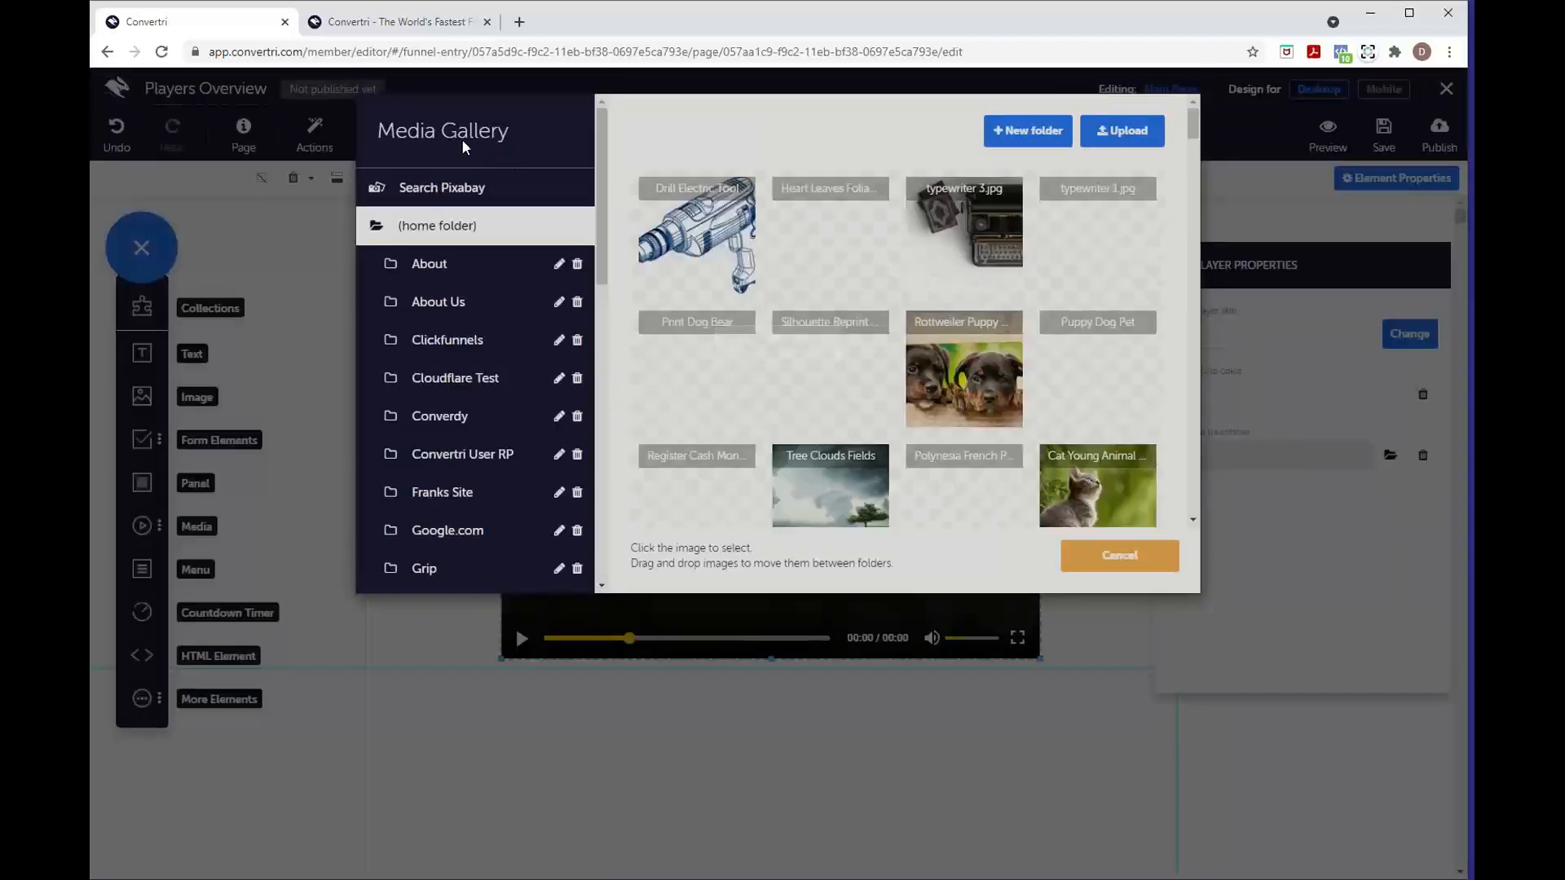
{"action": "left_click", "coordinate": [450, 190]}
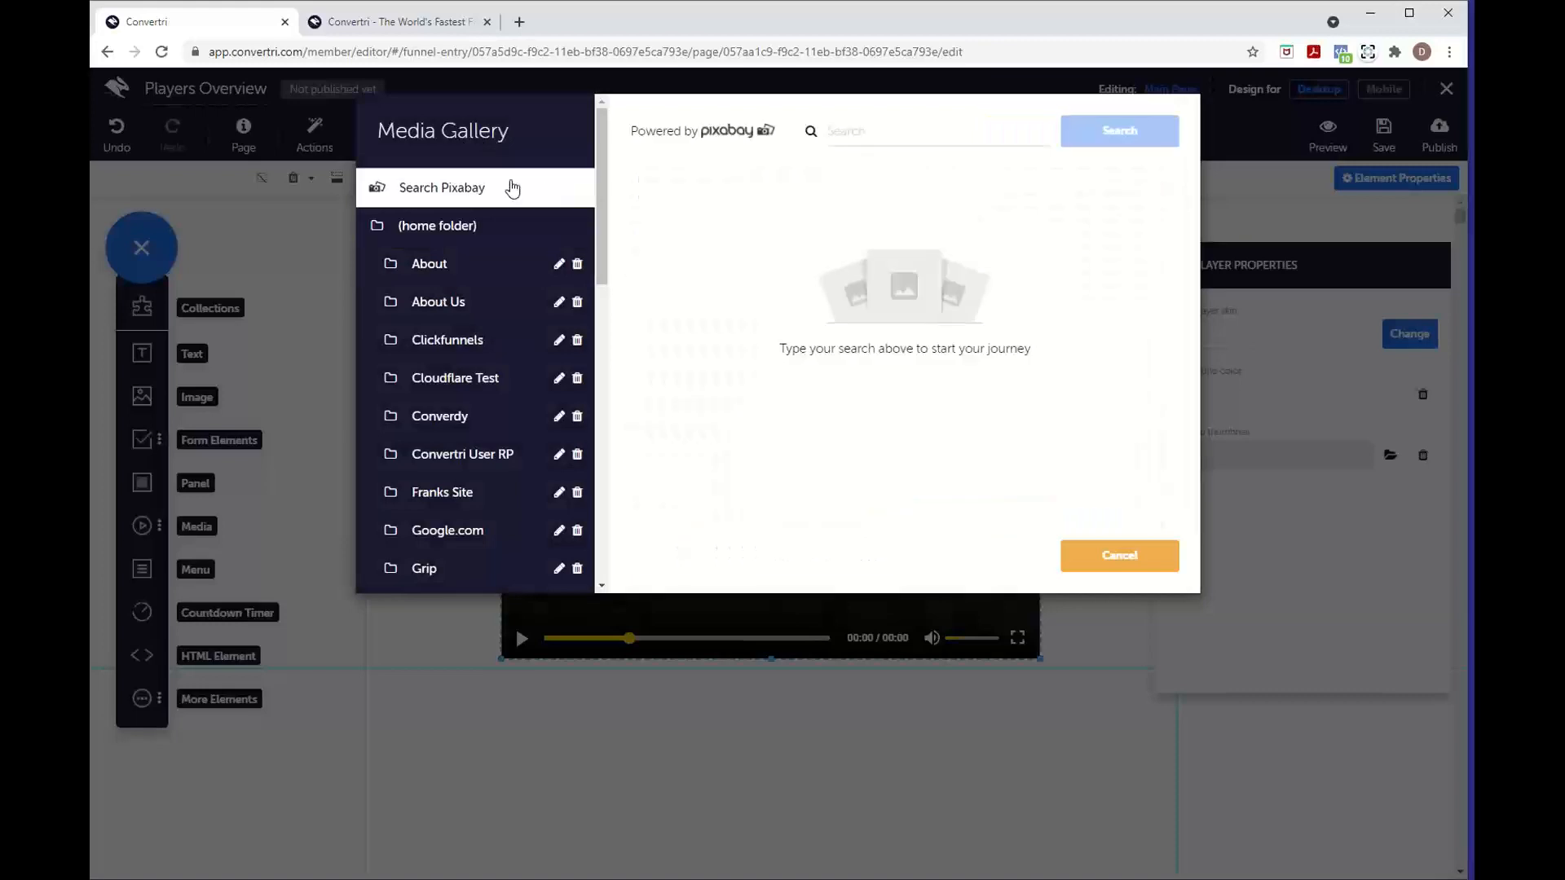
{"action": "left_click", "coordinate": [493, 225]}
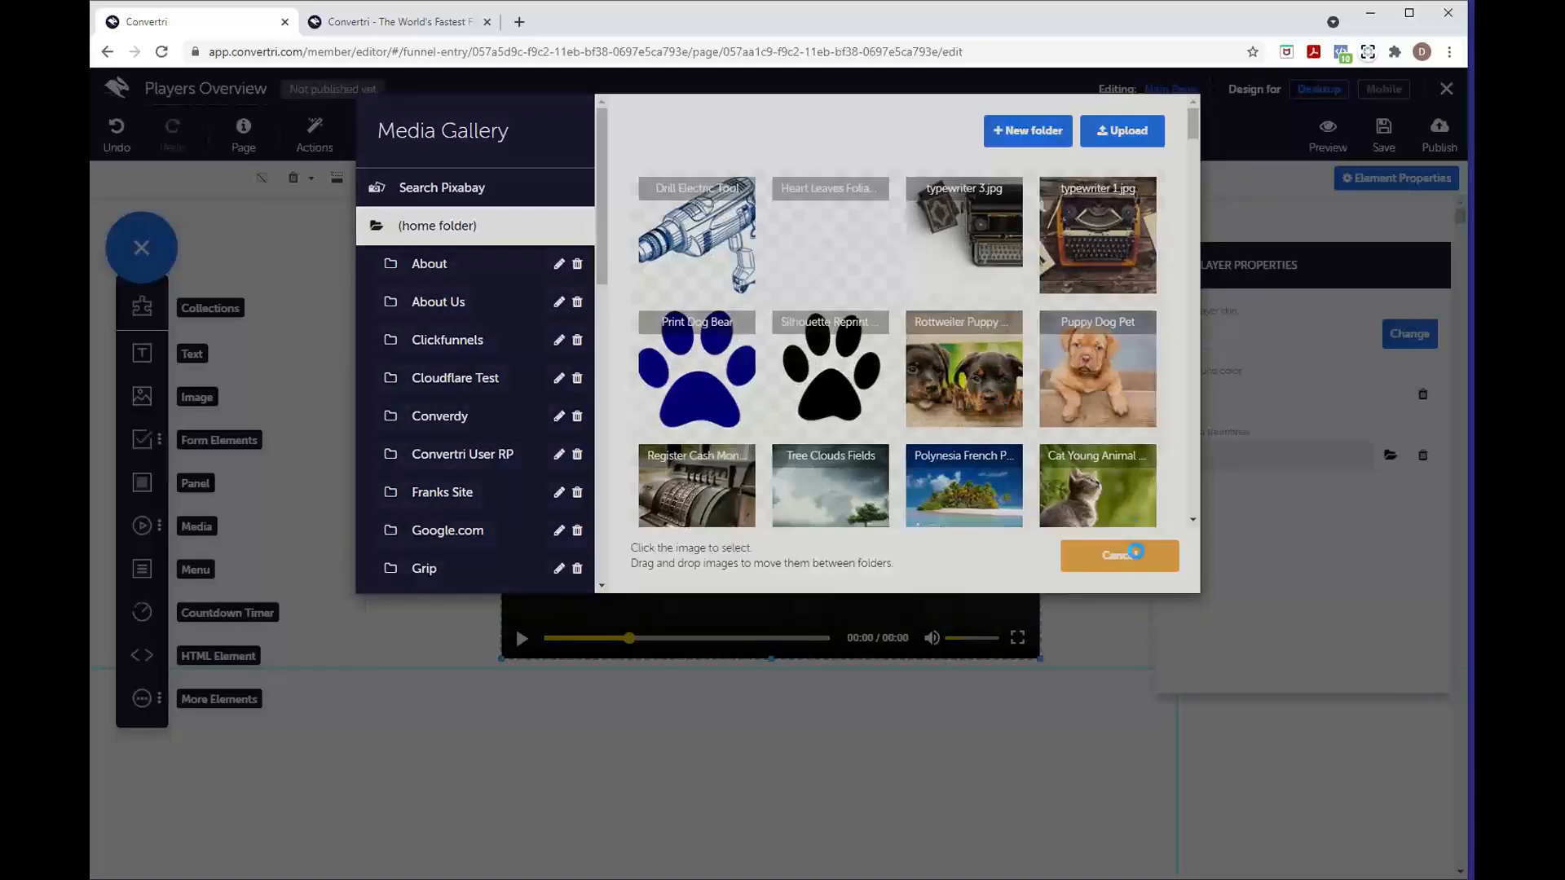
{"action": "left_click", "coordinate": [1134, 560]}
- Open the Video element's video properties to view its source field and playback options
{"action": "left_click", "coordinate": [1171, 276]}
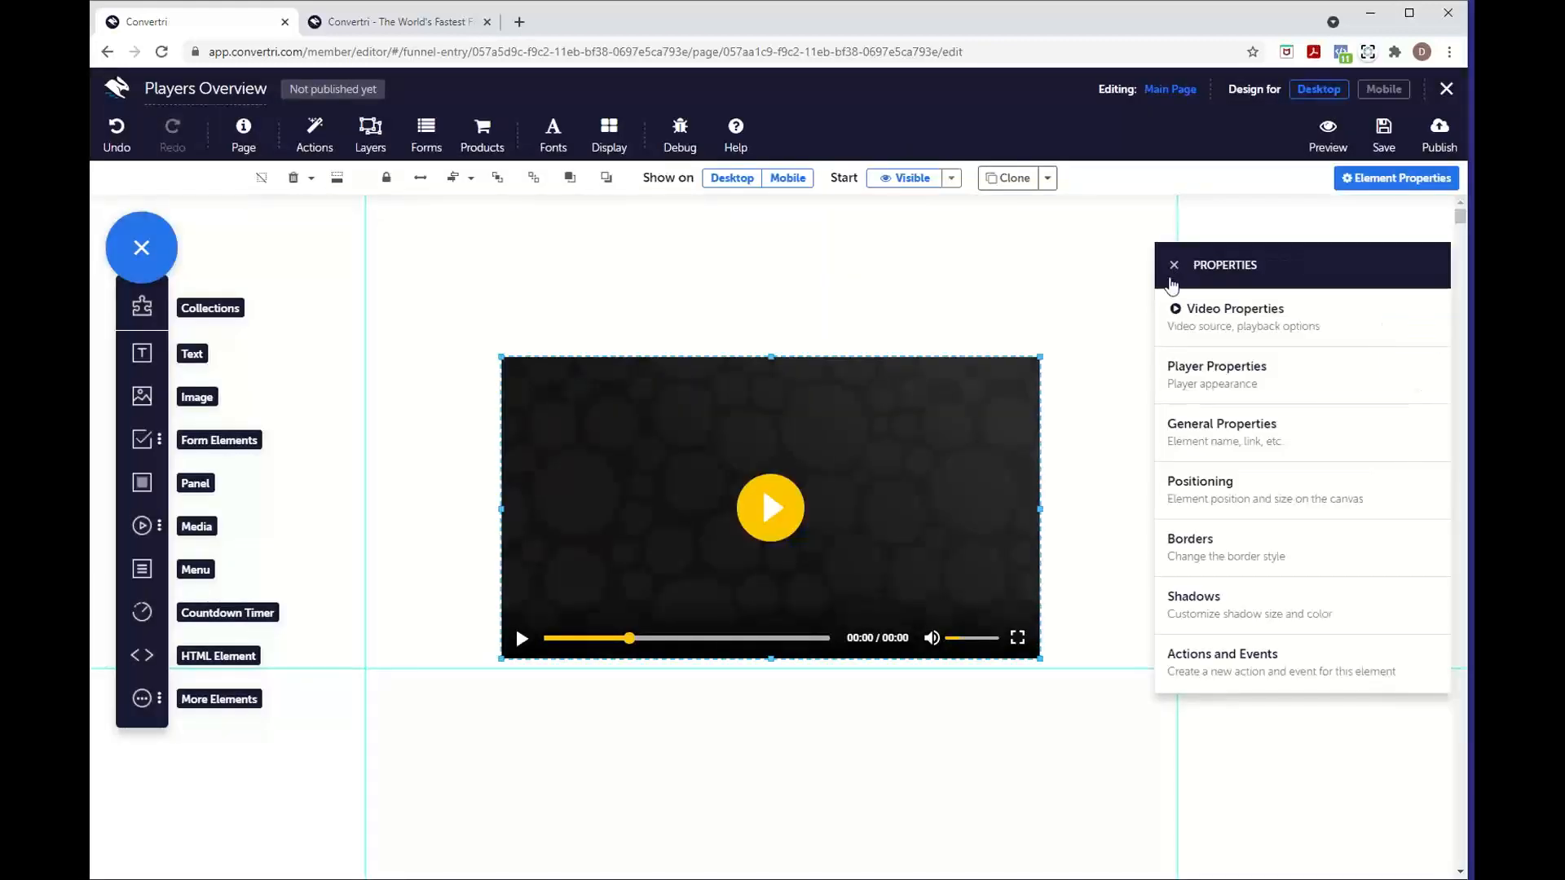
{"action": "left_click", "coordinate": [1291, 327]}
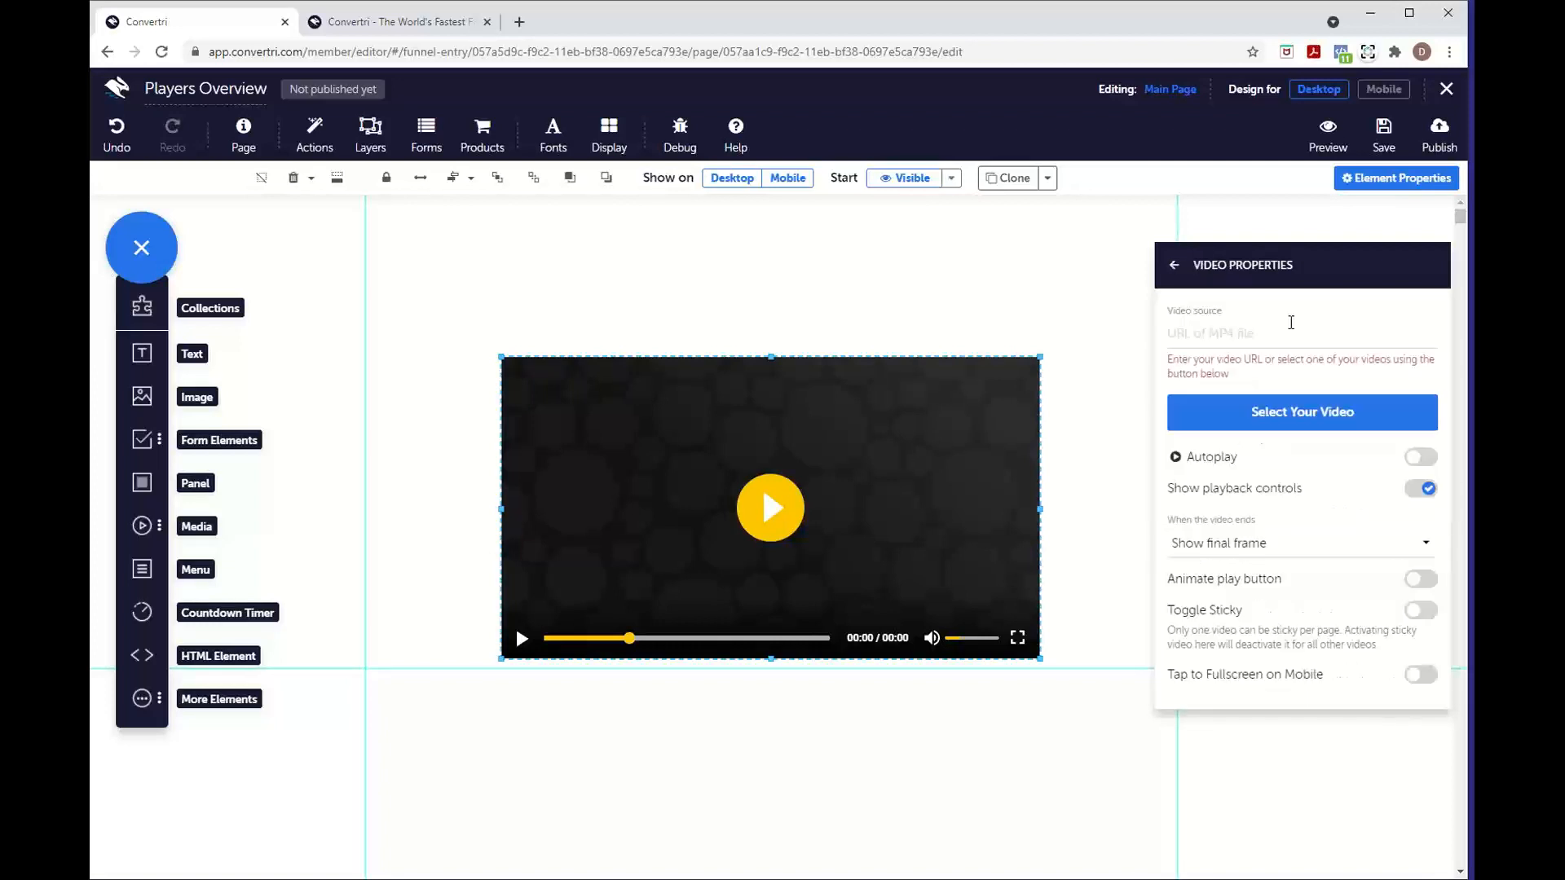
{"action": "left_click", "coordinate": [1195, 327]}
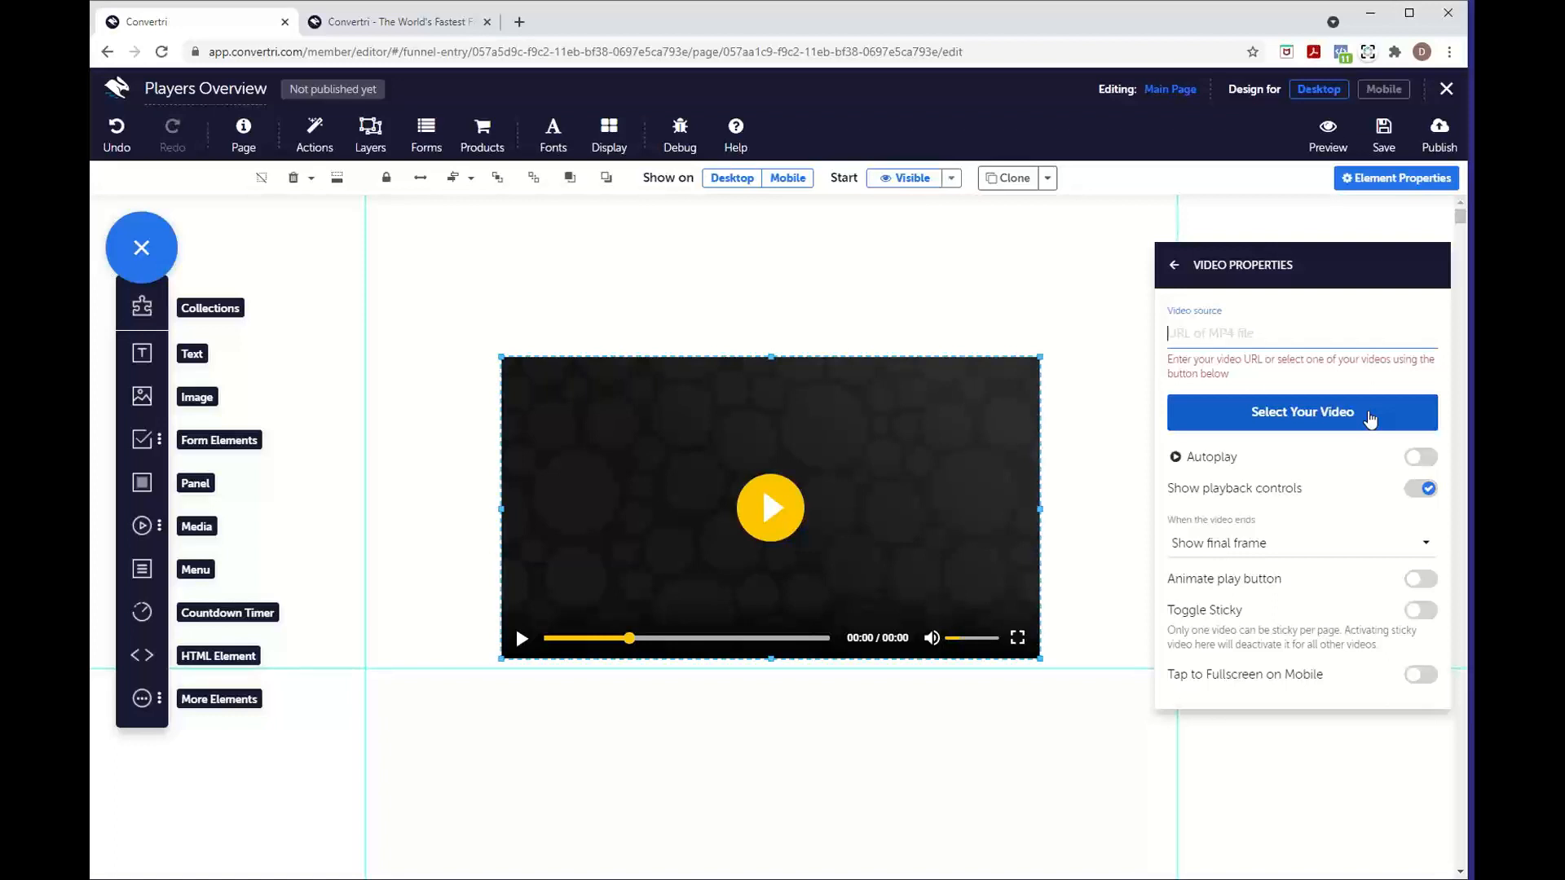
- Save the Players Overview page and leave the editor to return to the funnel's page list
{"action": "left_click", "coordinate": [1381, 131]}
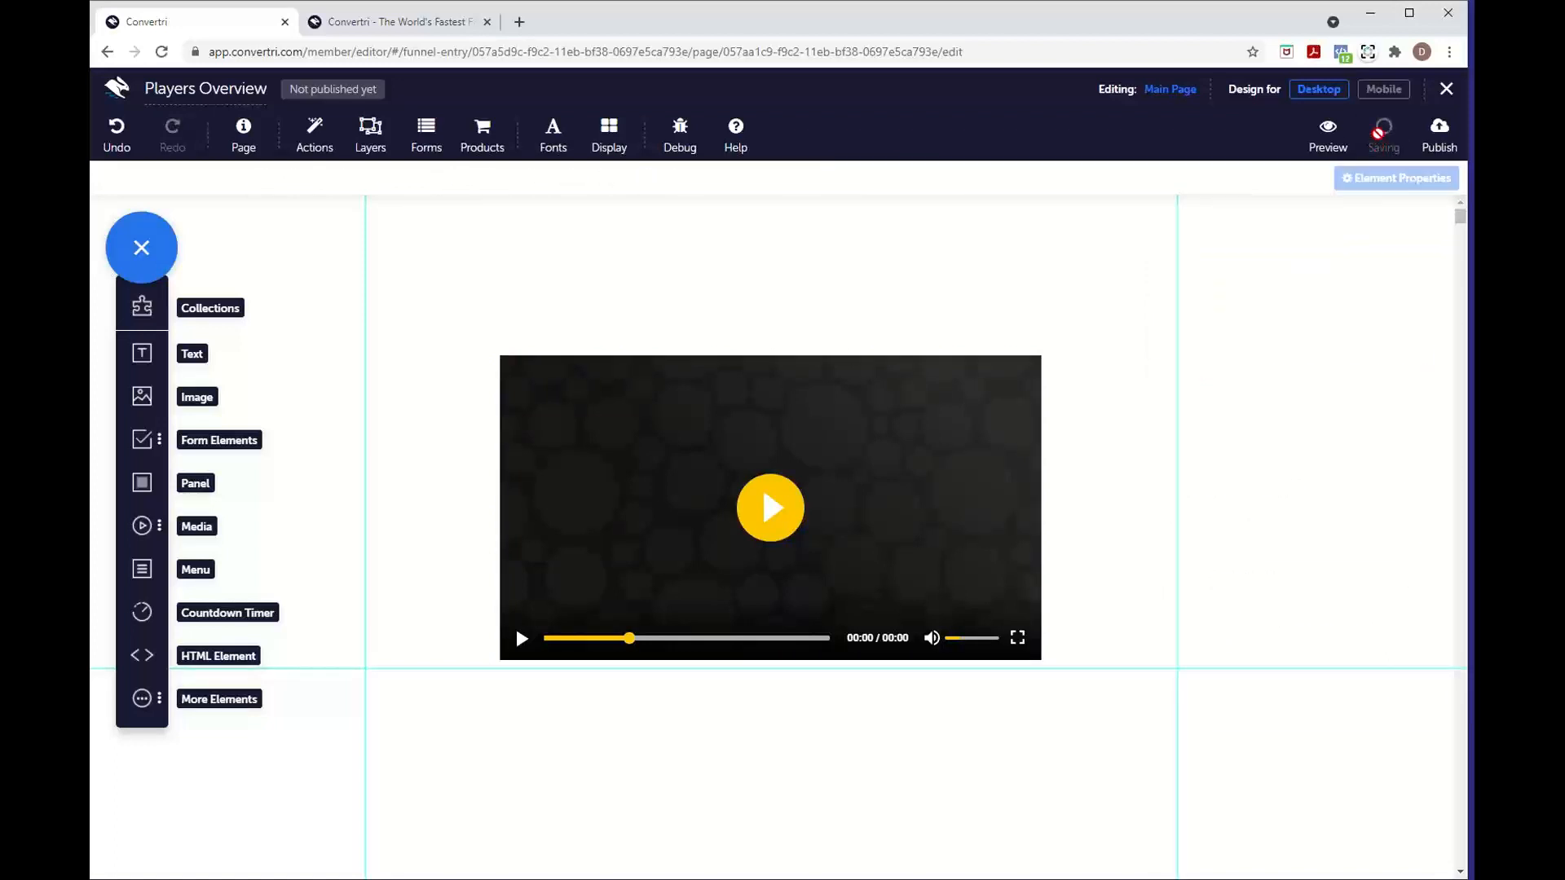
{"action": "left_click", "coordinate": [1440, 91]}
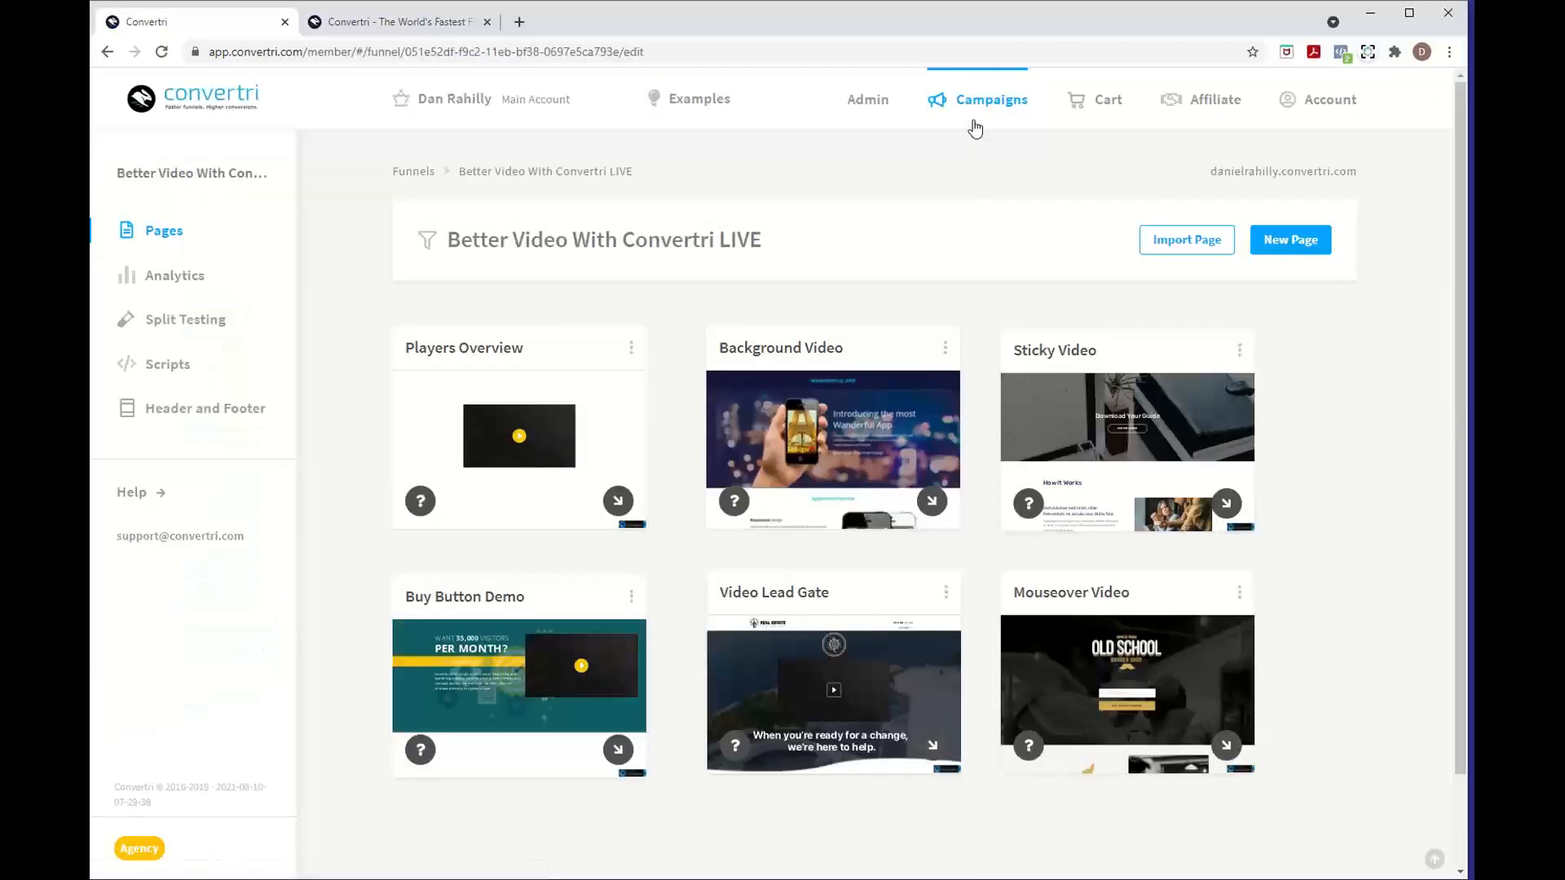
- View the account's Videos library and its Upload Video form, and cancel without uploading a file
{"action": "left_click", "coordinate": [974, 116]}
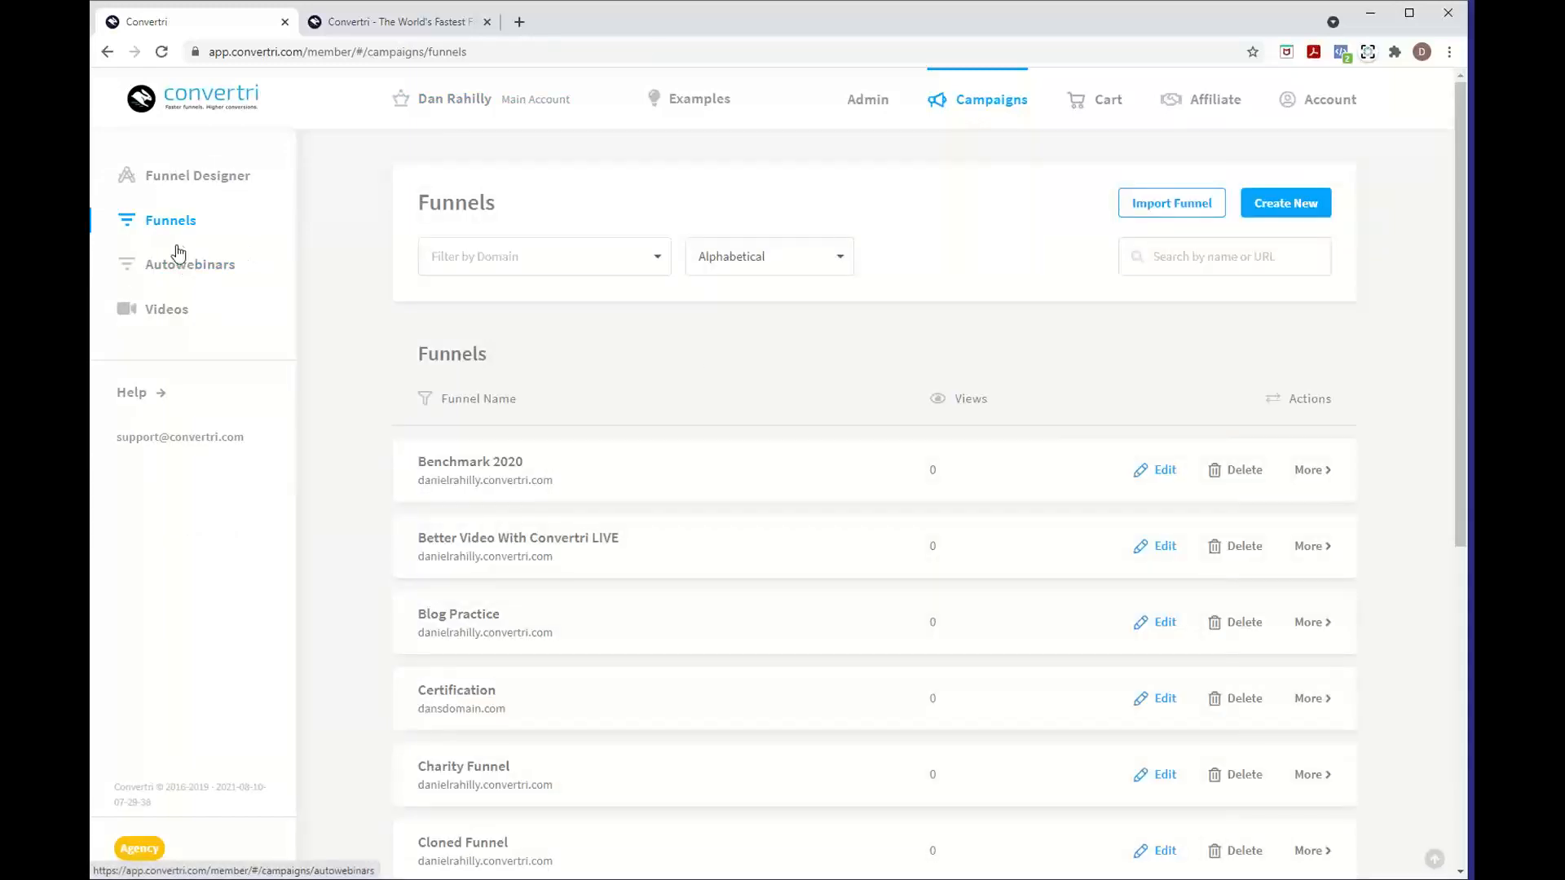
{"action": "left_click", "coordinate": [171, 315]}
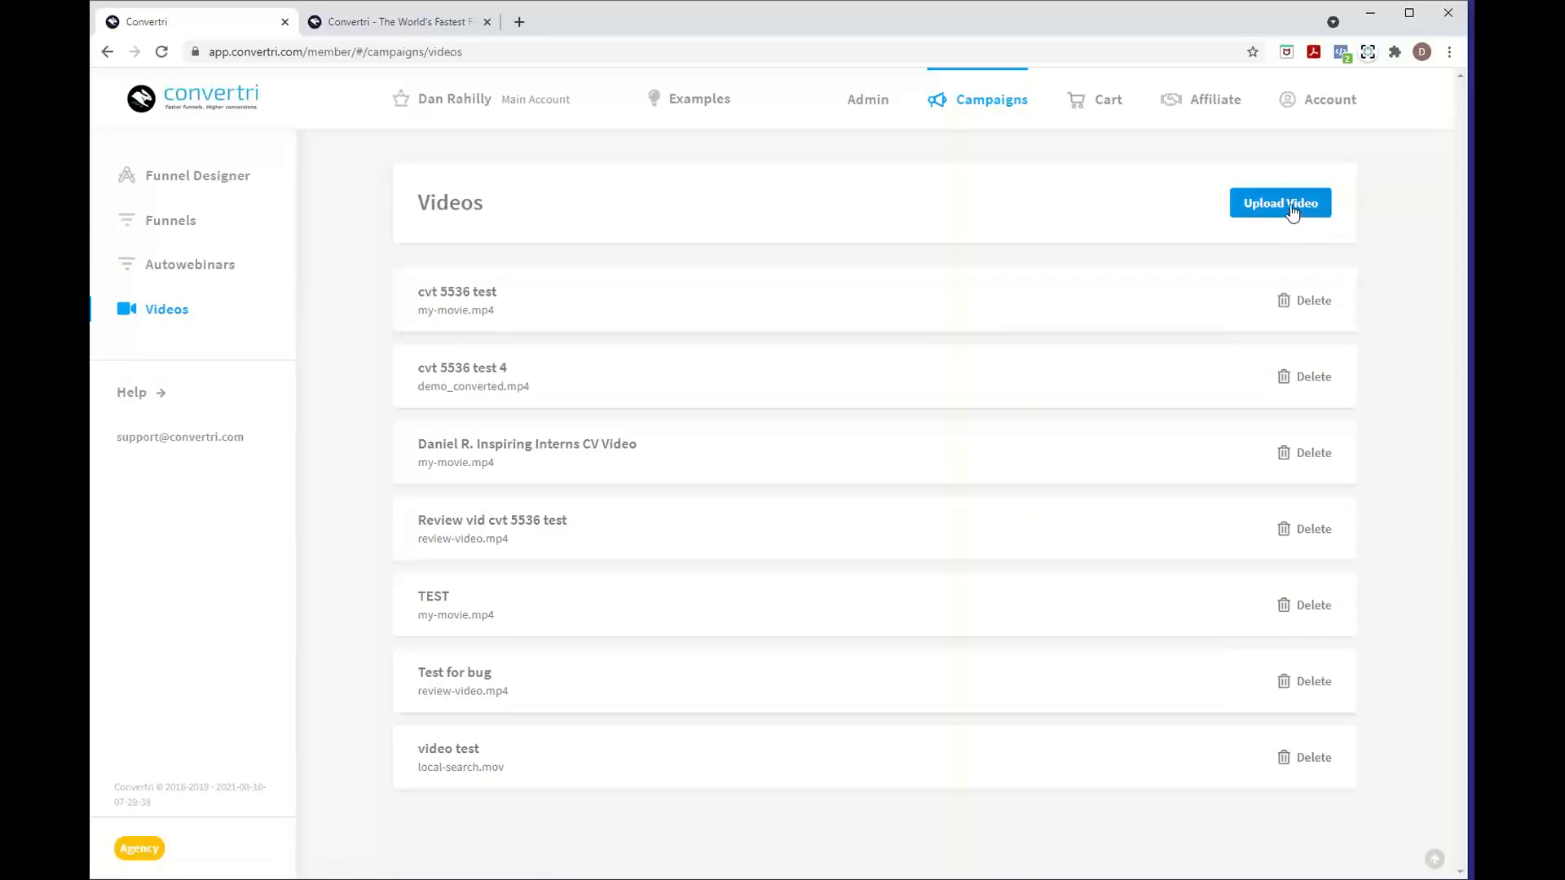
{"action": "left_click", "coordinate": [1292, 210]}
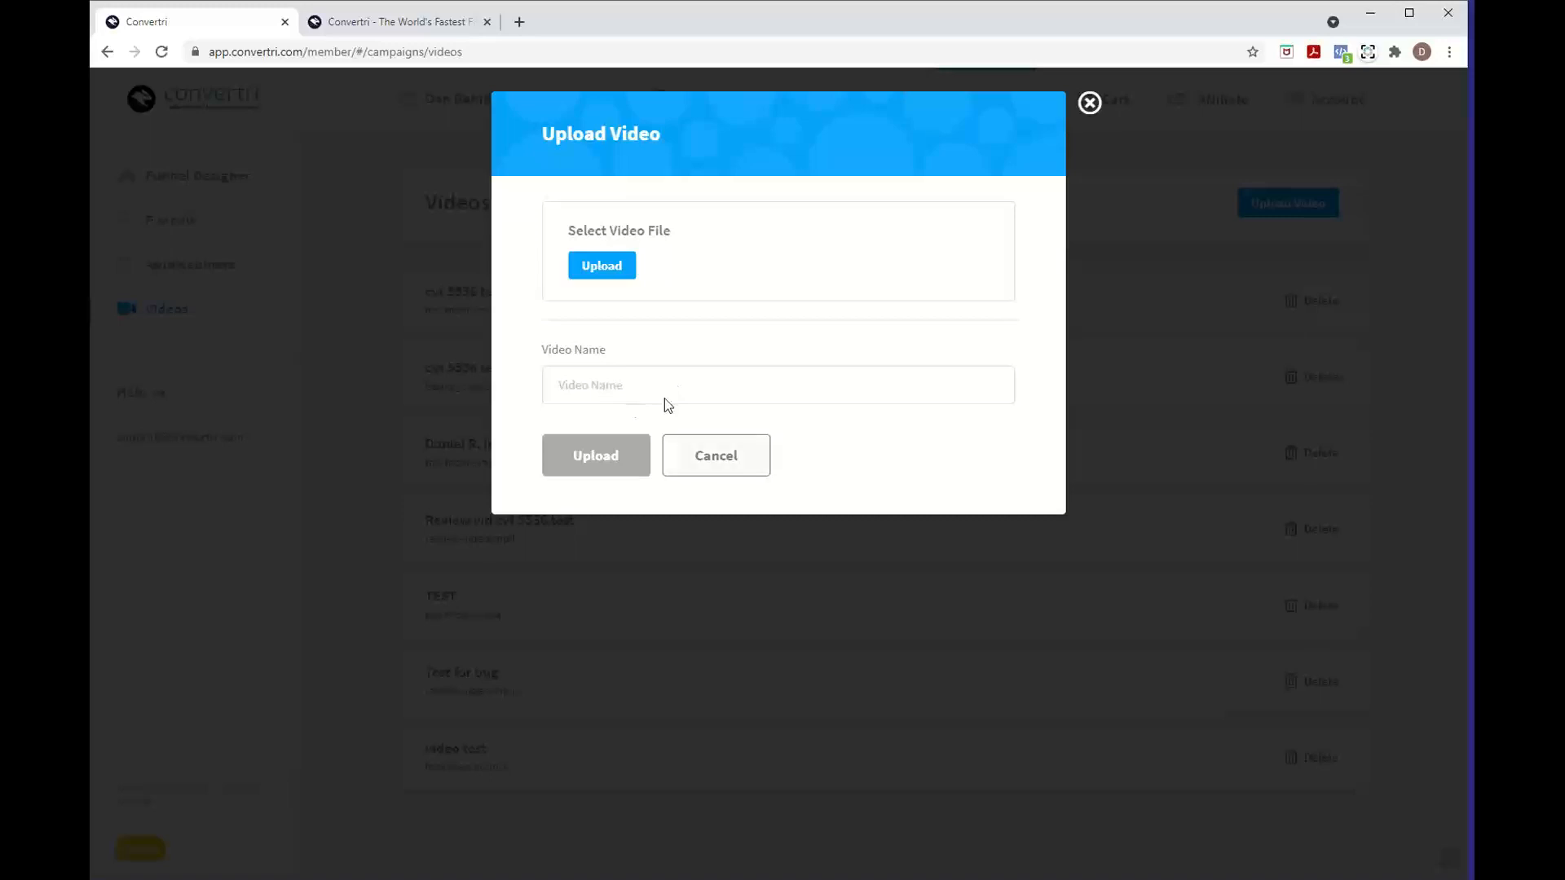
{"action": "left_click", "coordinate": [732, 465]}
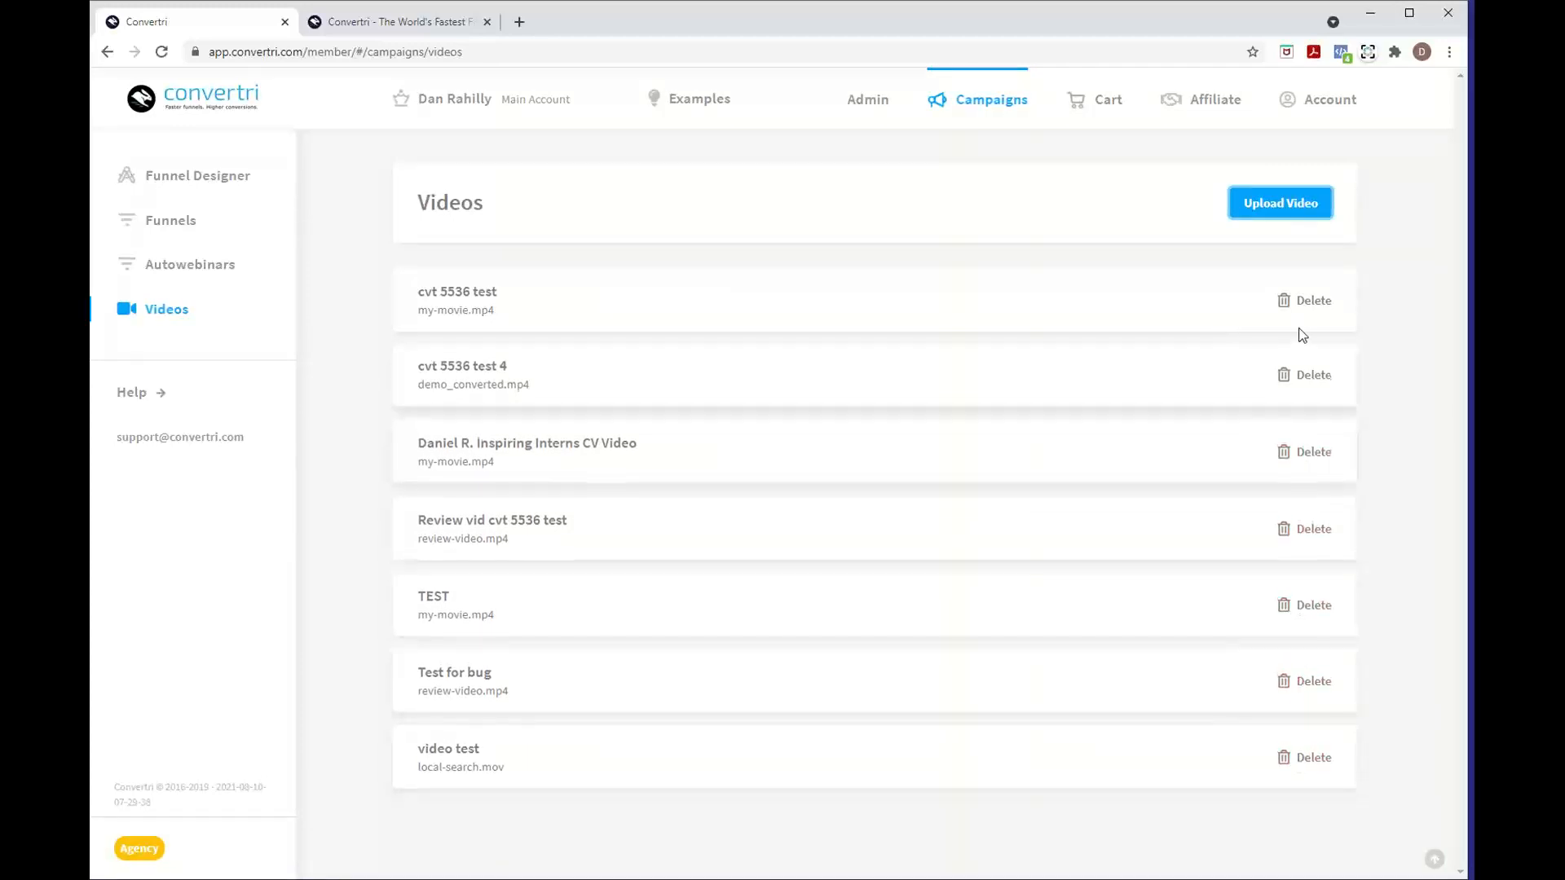
- Return to the Better Video With Convertri LIVE funnel and open its Players Overview page for editing
{"action": "left_click", "coordinate": [995, 111]}
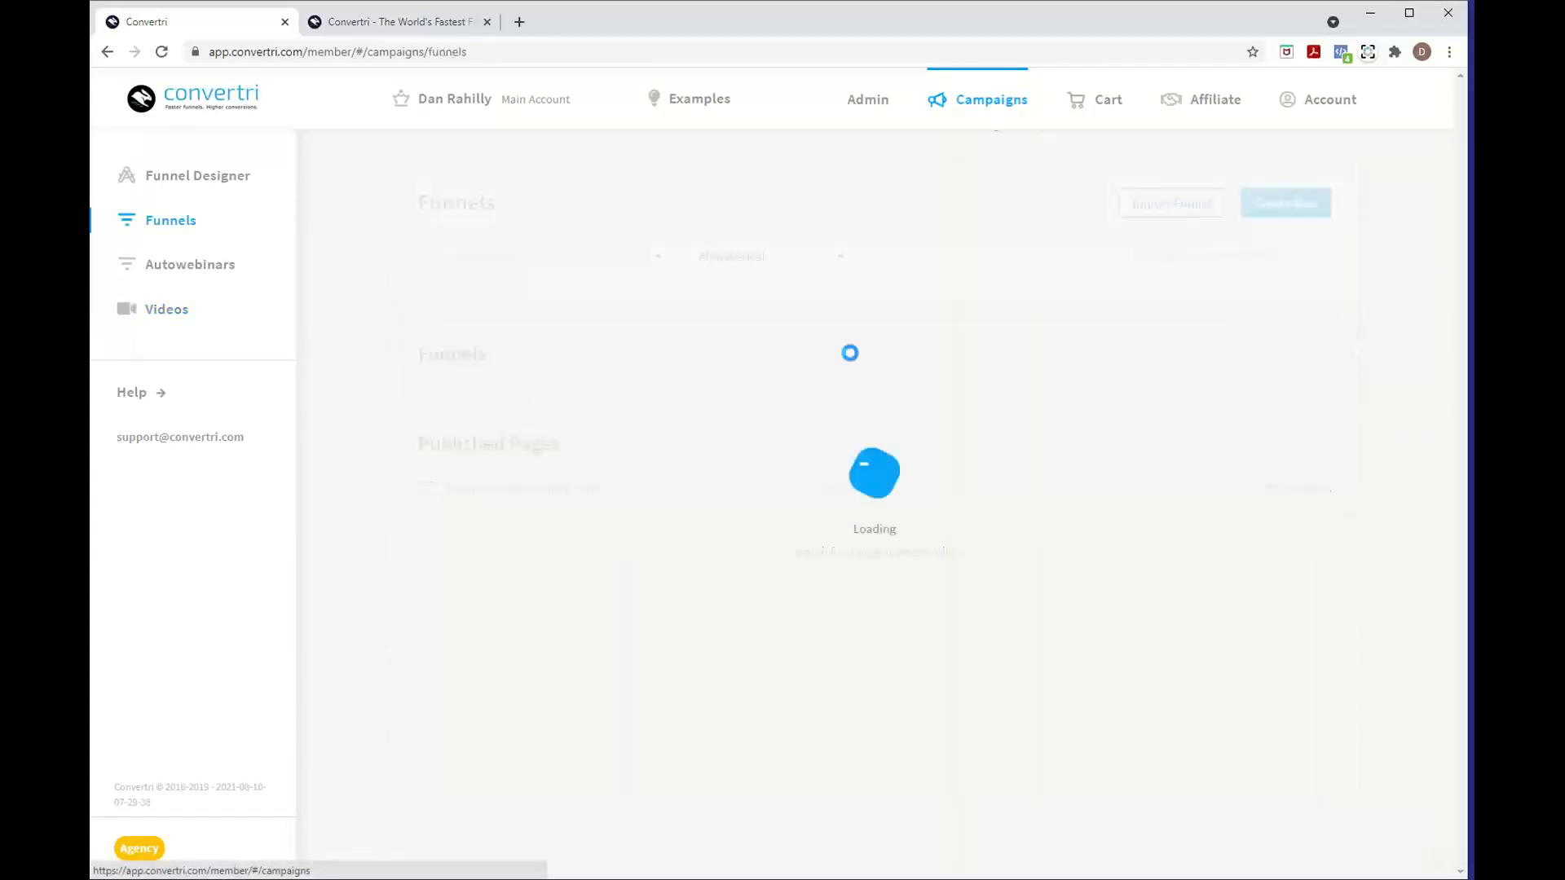
{"action": "left_click", "coordinate": [530, 558]}
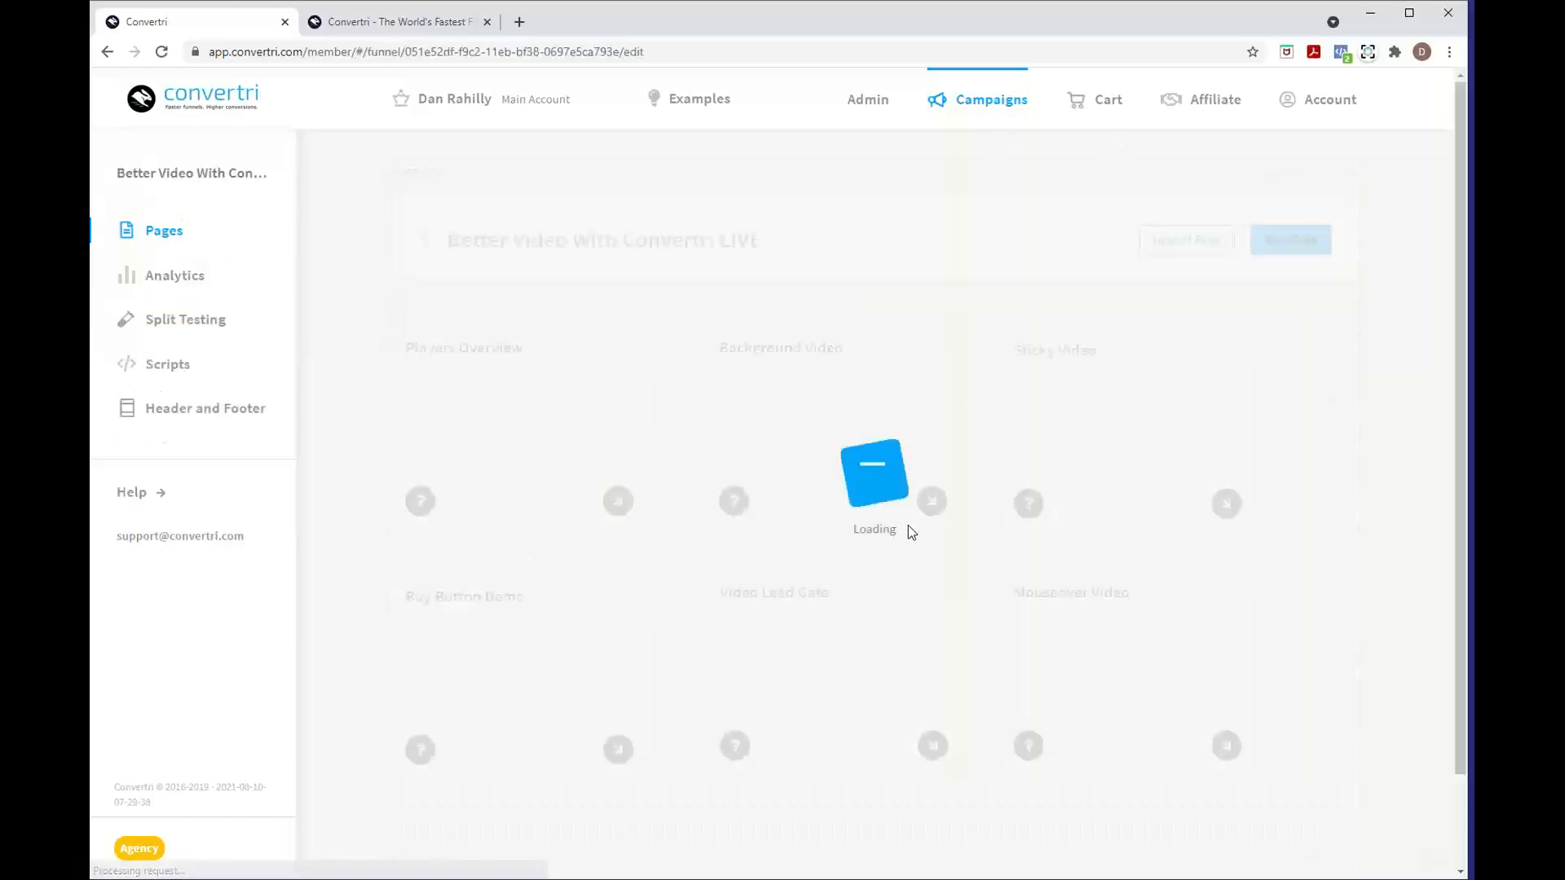
{"action": "mouse_move", "coordinate": [850, 402]}
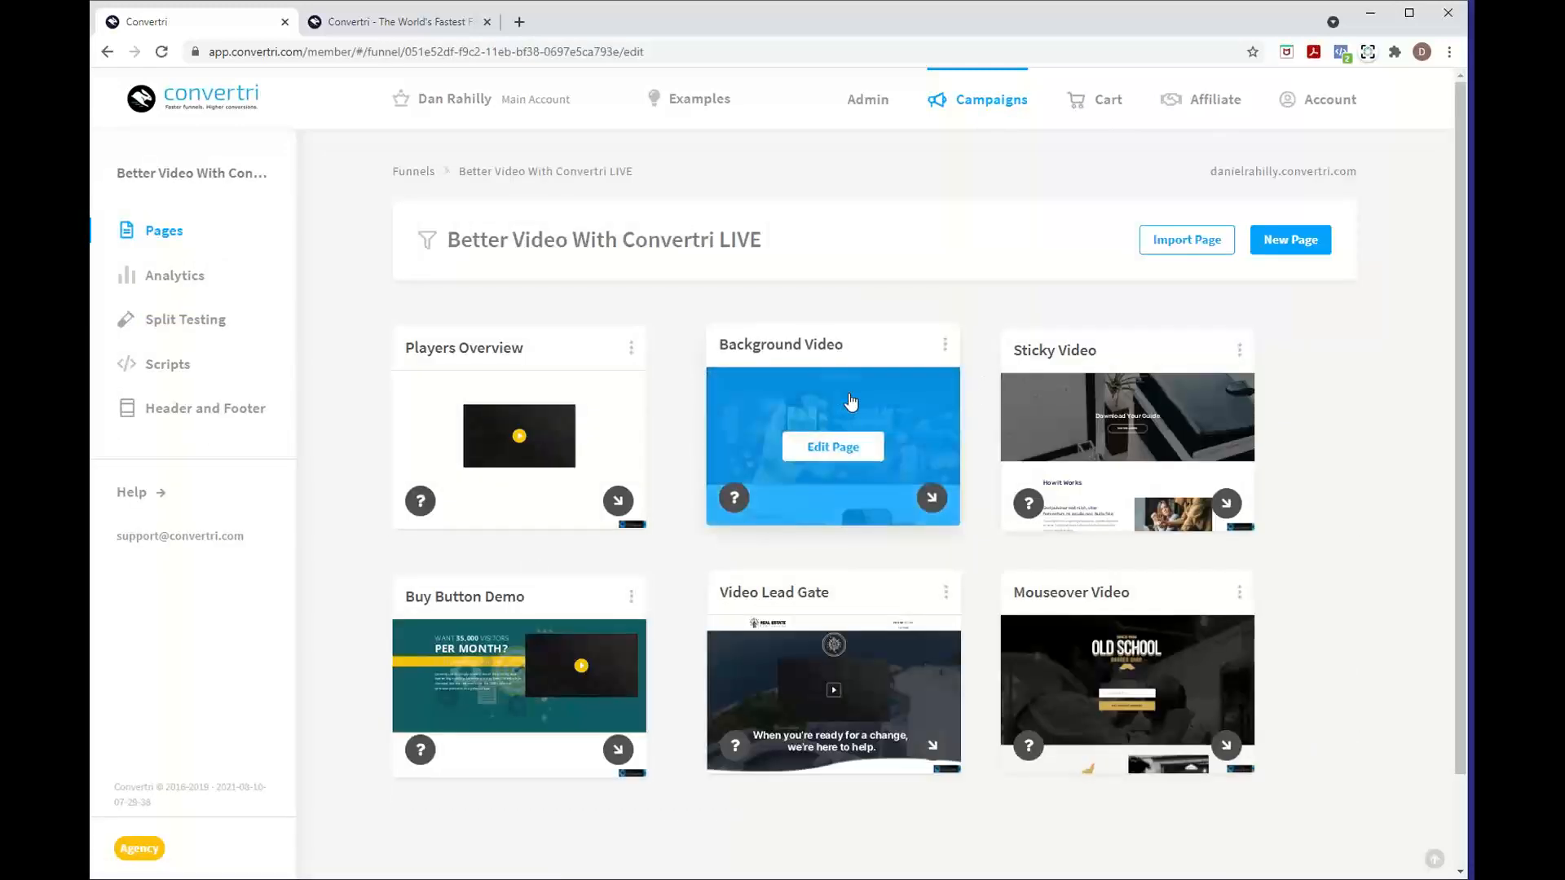
{"action": "left_click", "coordinate": [519, 447]}
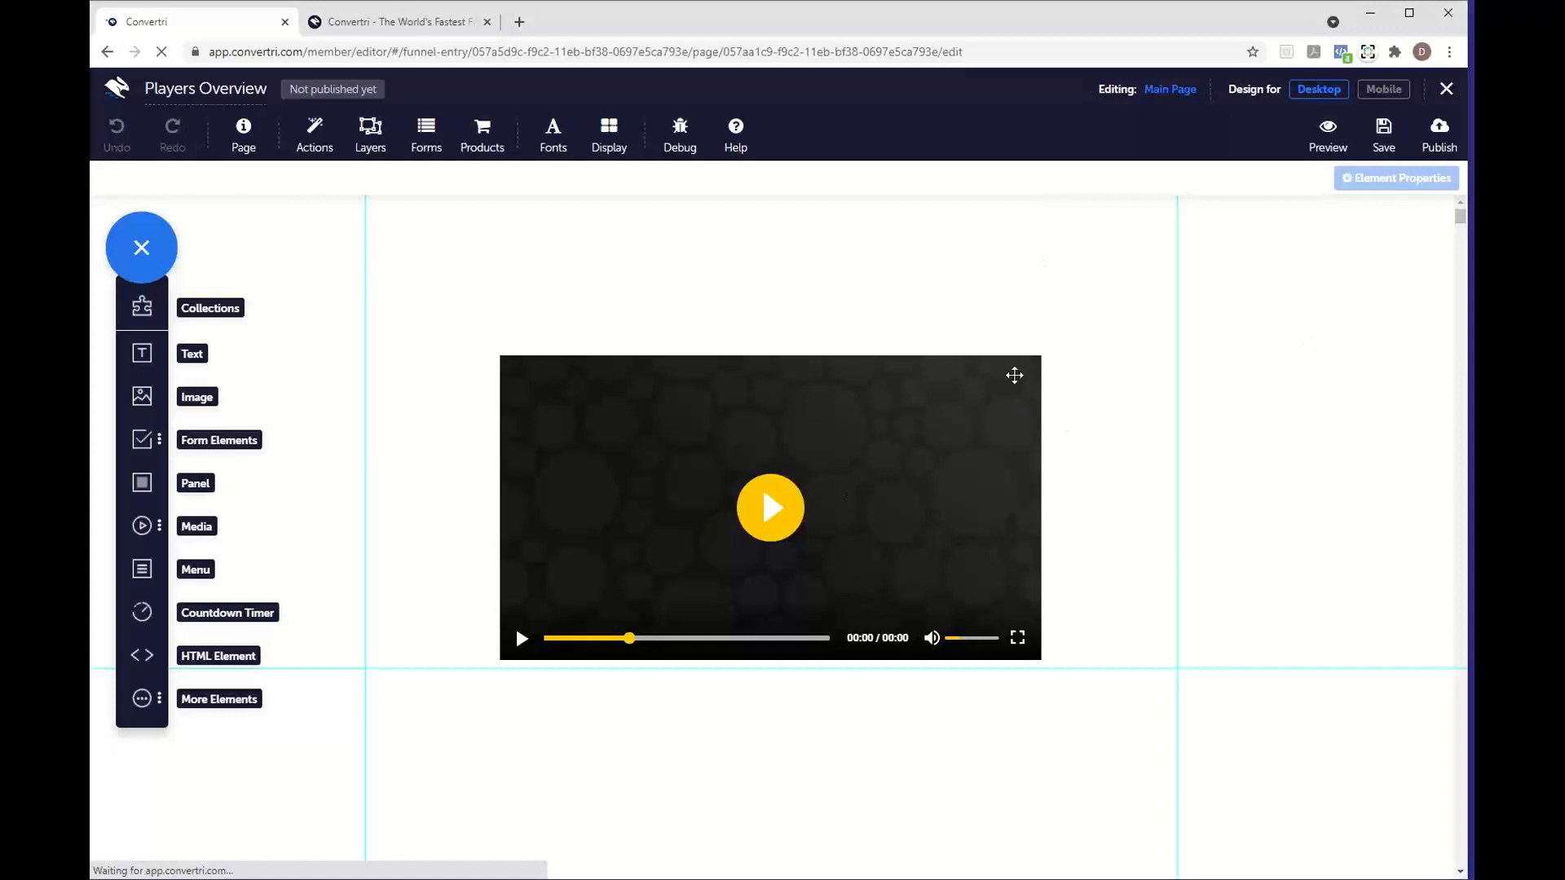
- Set the Video element's source to the uploaded video test (local-search.mov), and cancel the reopened video selection without changing it
{"action": "left_click", "coordinate": [1016, 374]}
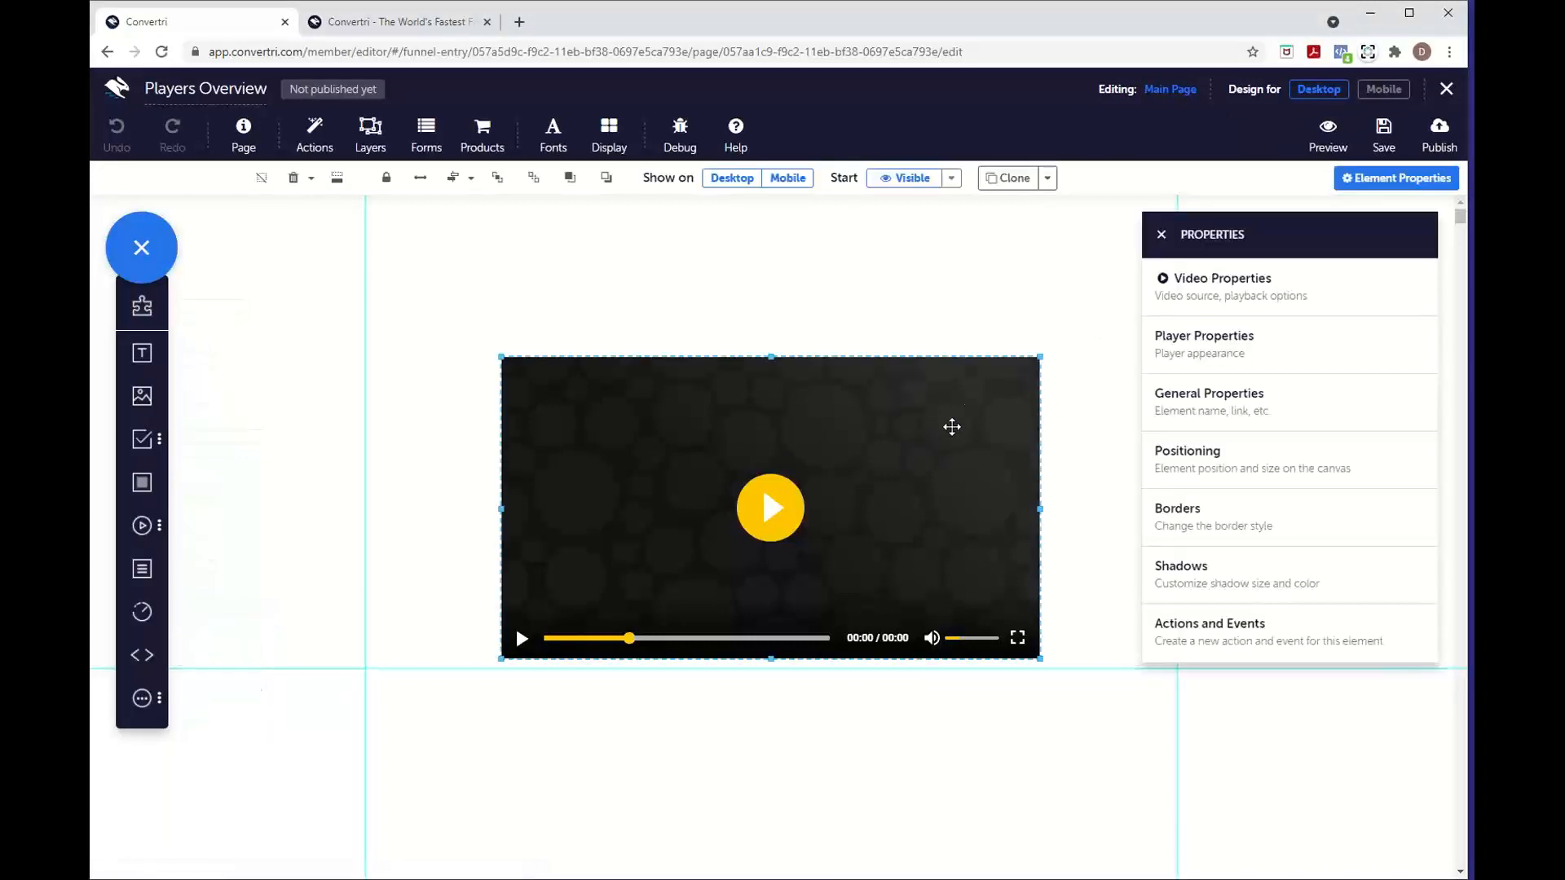
{"action": "left_click", "coordinate": [1299, 297]}
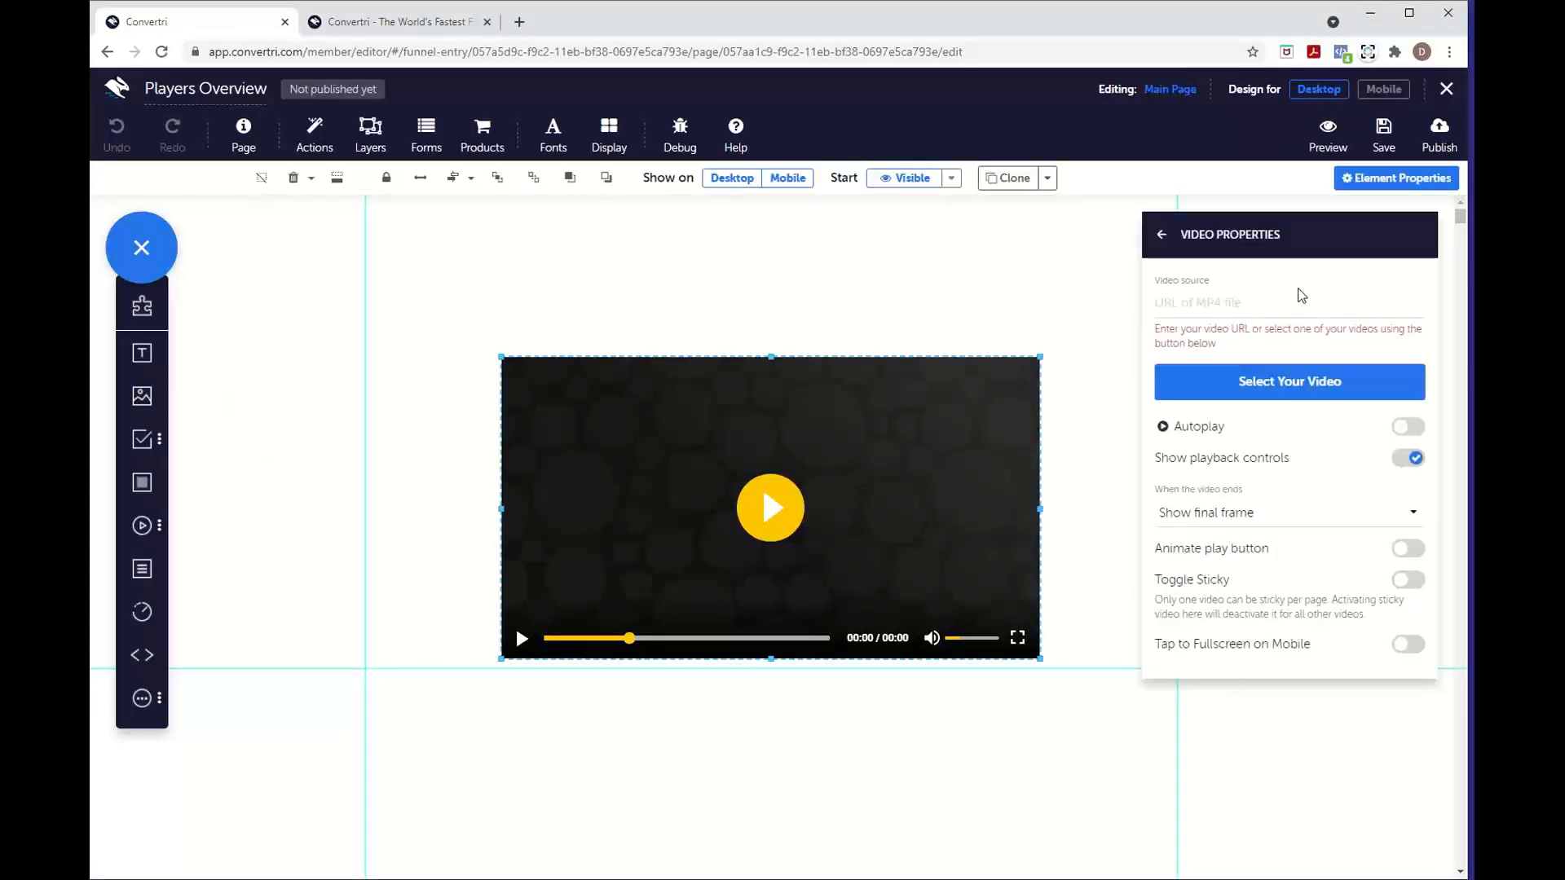
{"action": "left_click", "coordinate": [1253, 393]}
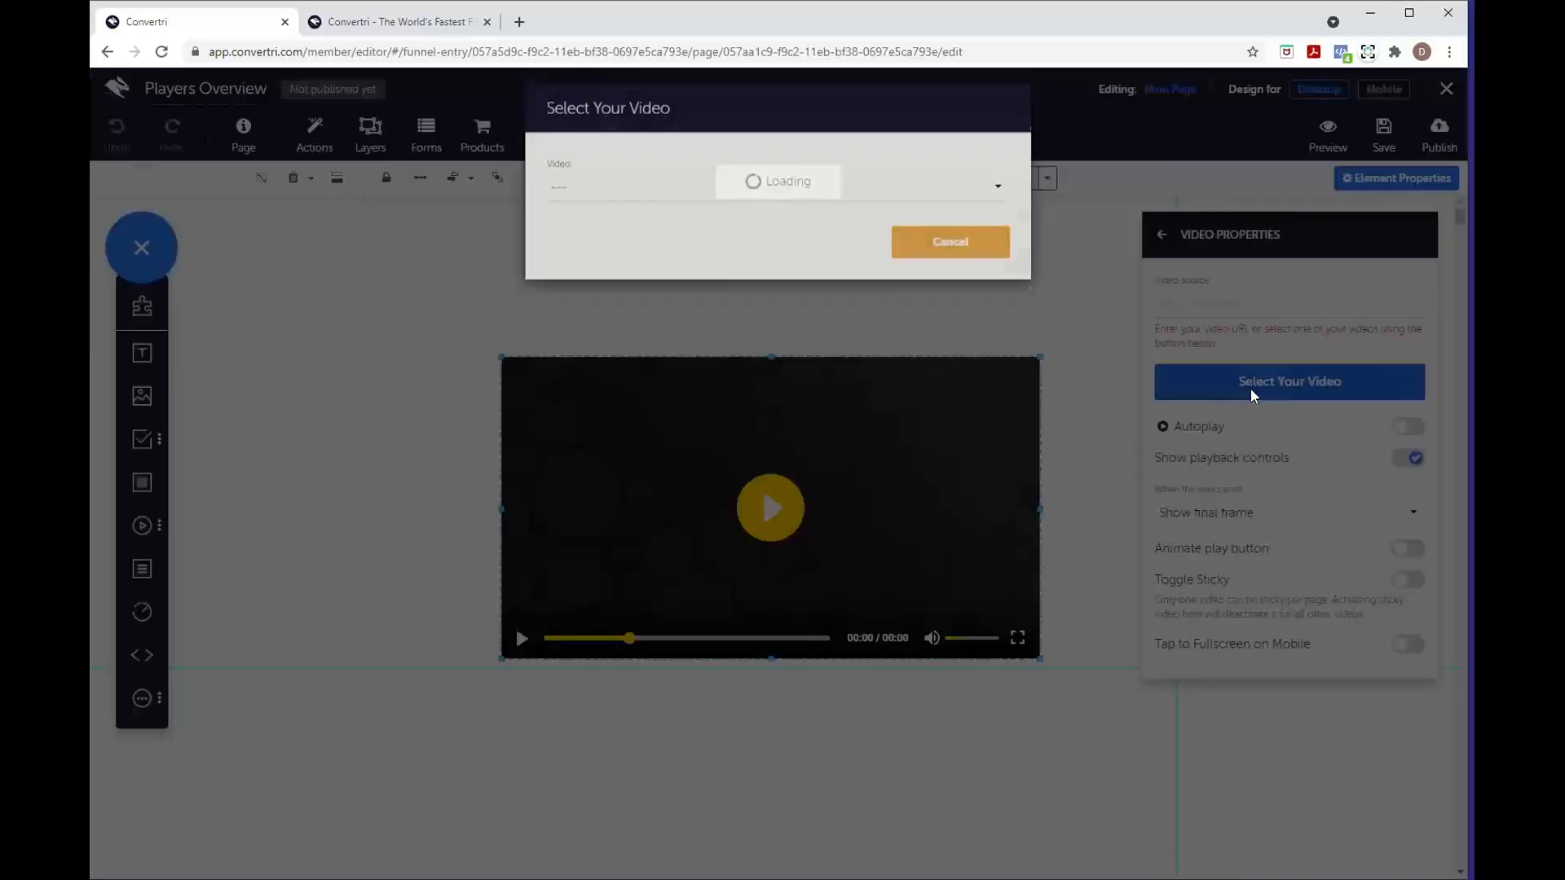
{"action": "left_click", "coordinate": [804, 202]}
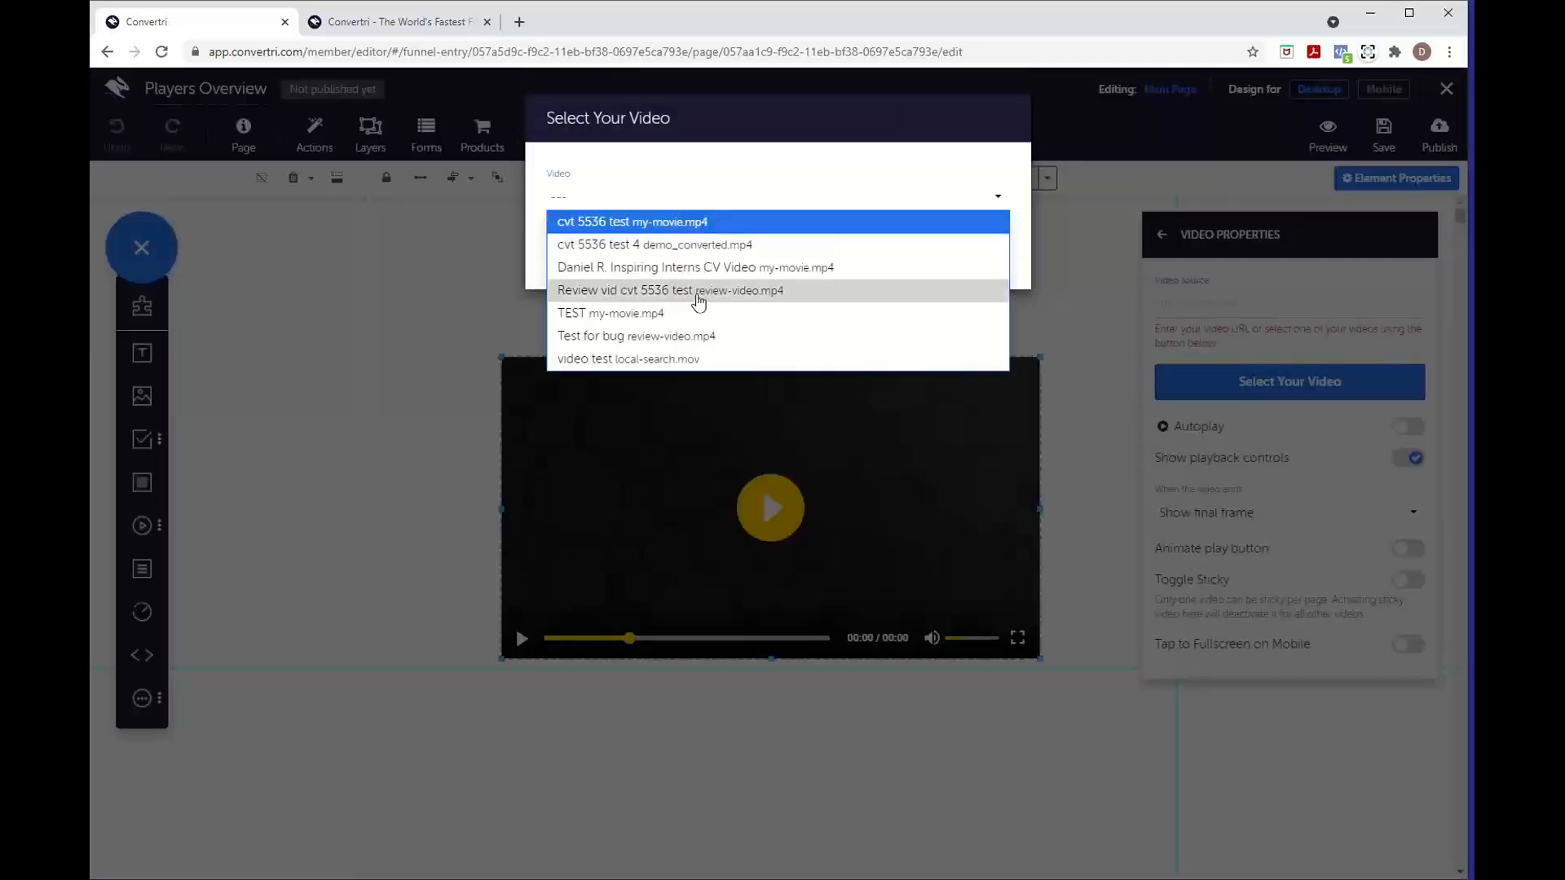
{"action": "left_click", "coordinate": [678, 358]}
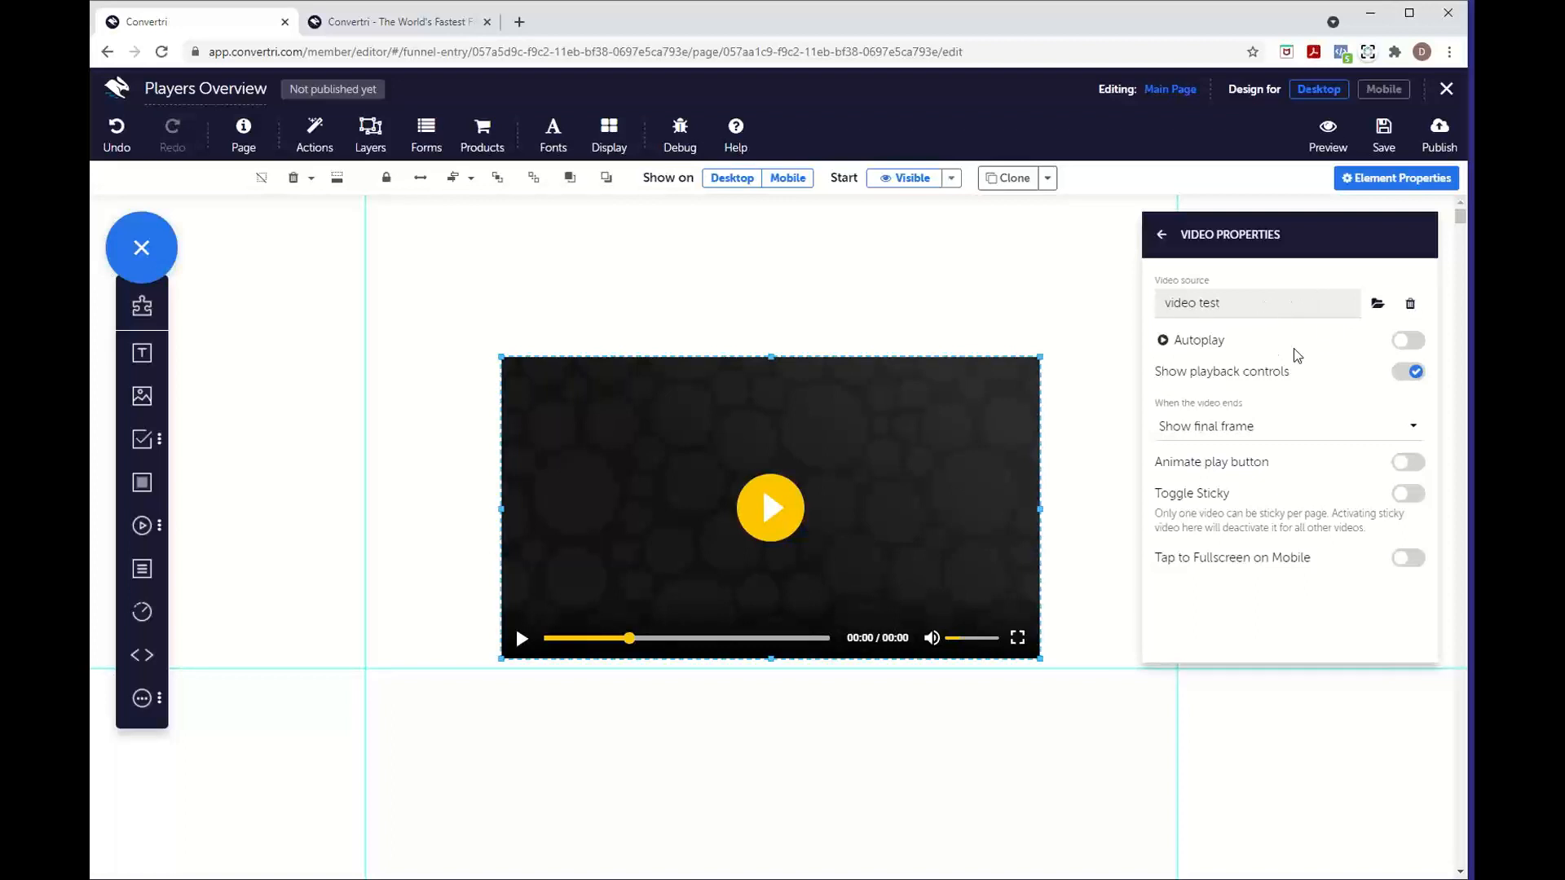
{"action": "left_click", "coordinate": [1377, 305]}
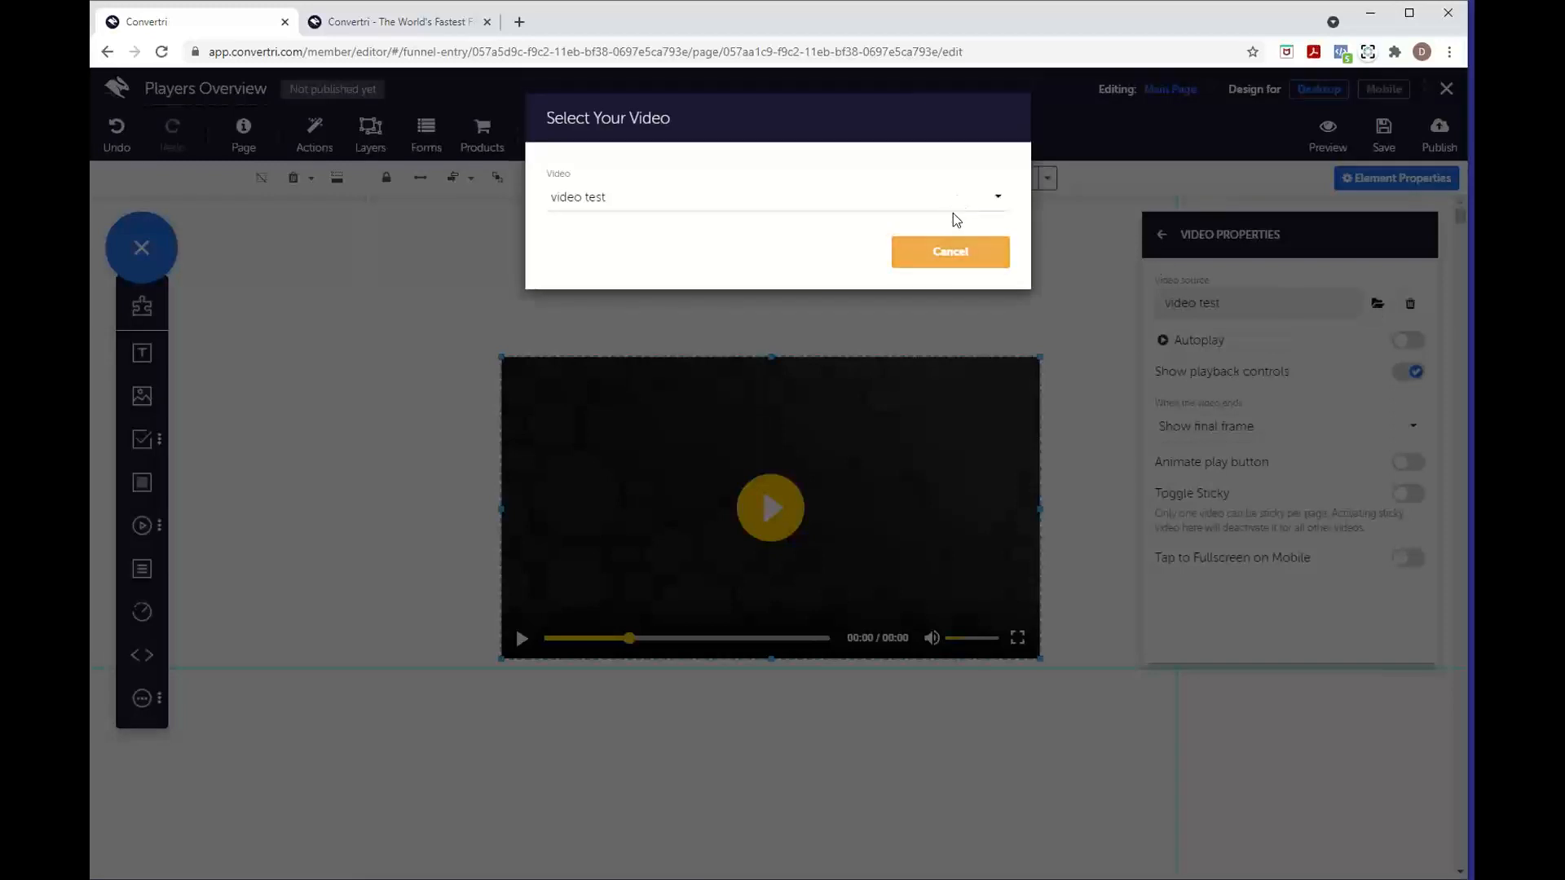
{"action": "left_click", "coordinate": [955, 256]}
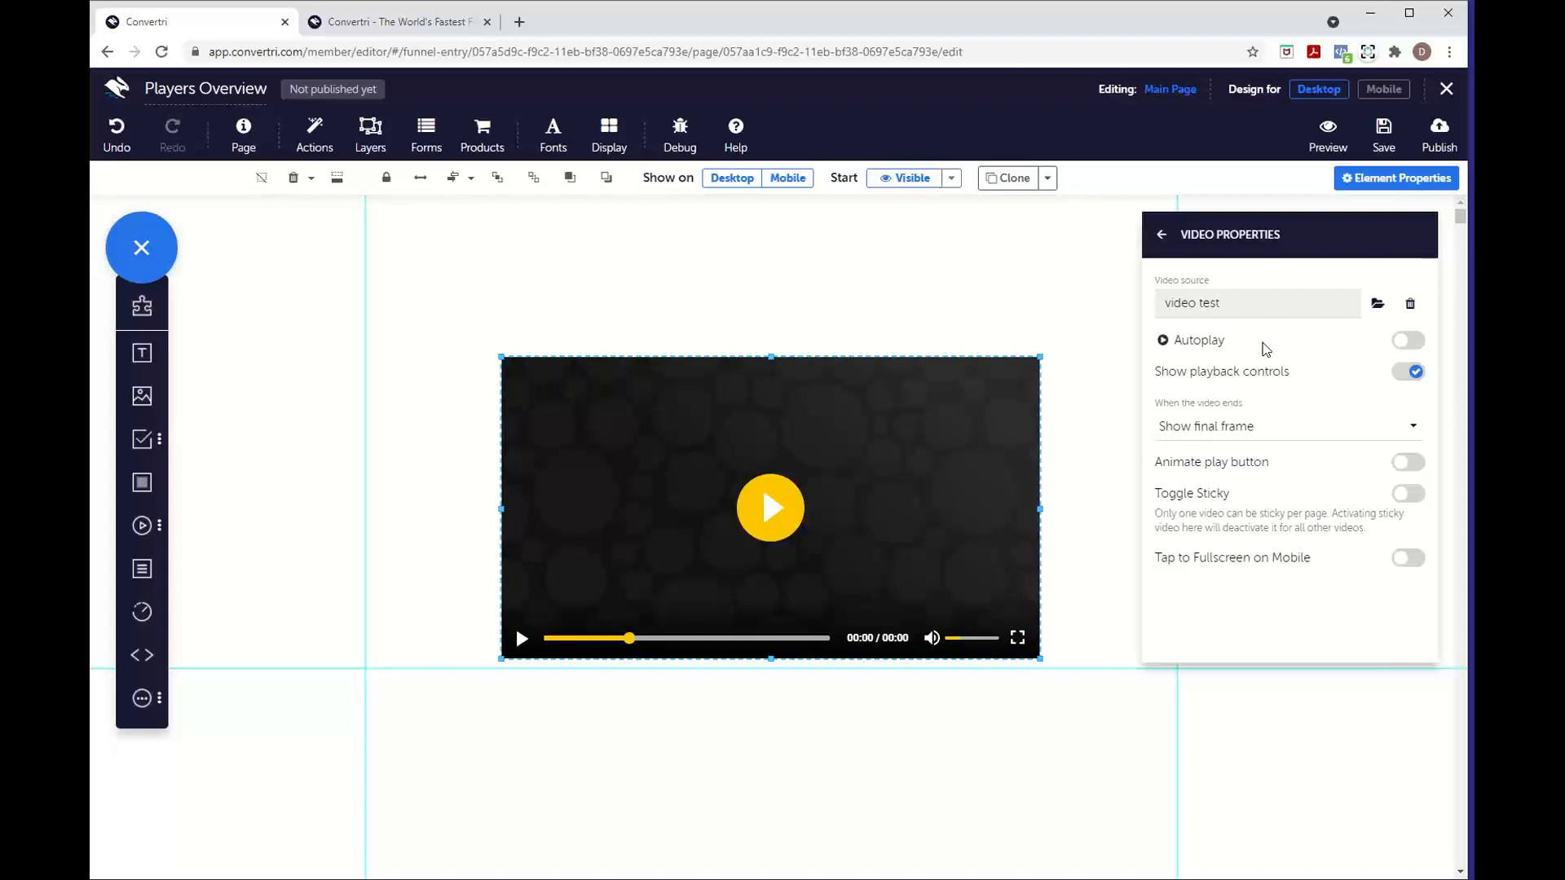
- Try Autoplay on the Video element, including the desktop and mobile options, and switch them off again
{"action": "left_click", "coordinate": [1418, 342]}
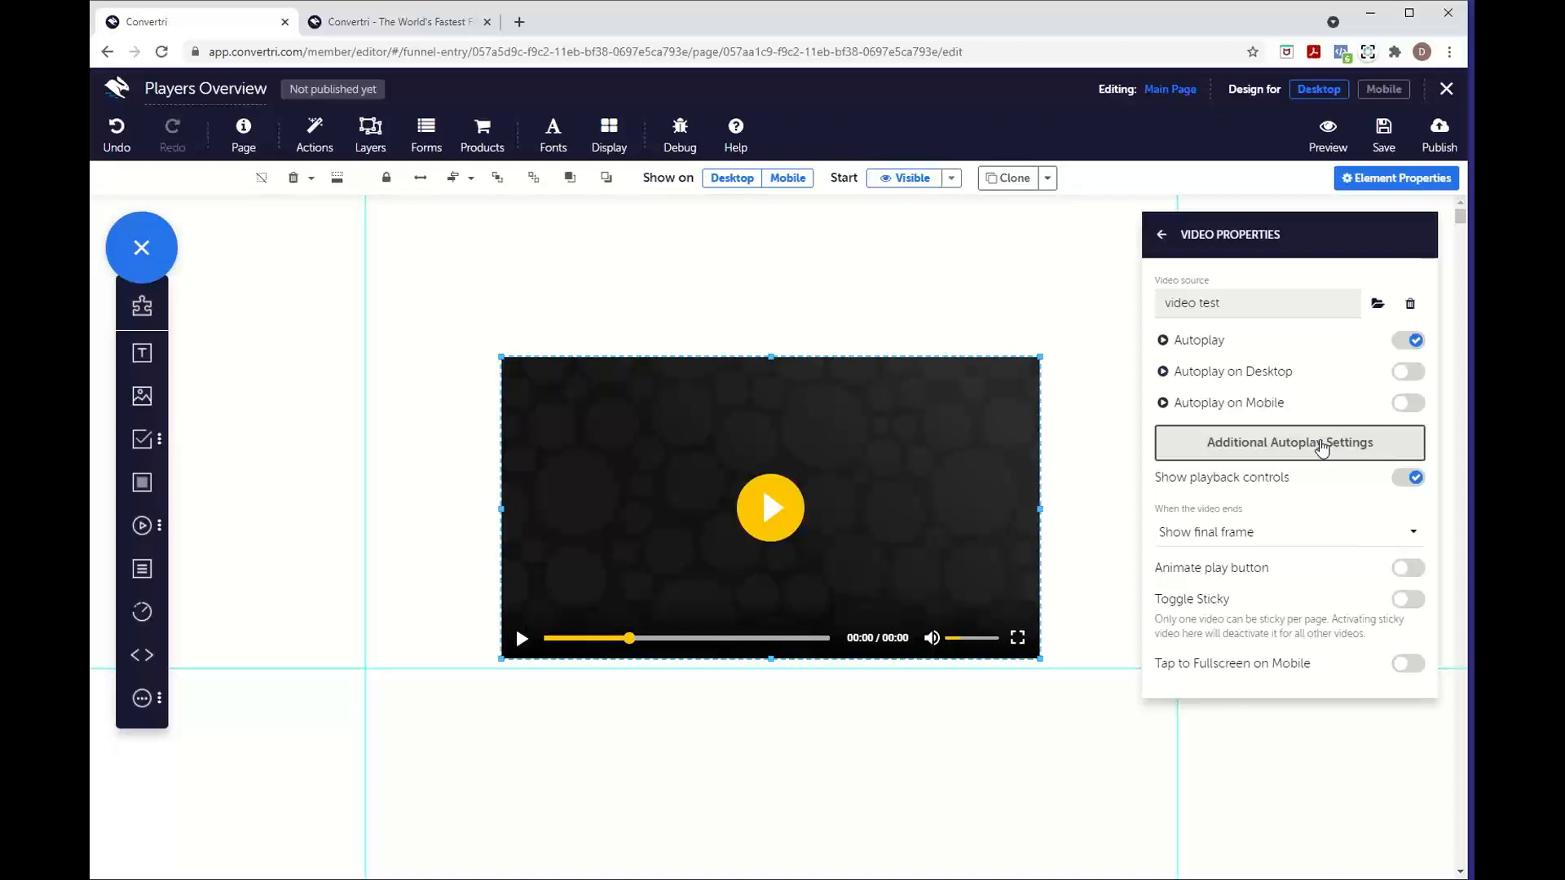
{"action": "left_click", "coordinate": [1413, 341]}
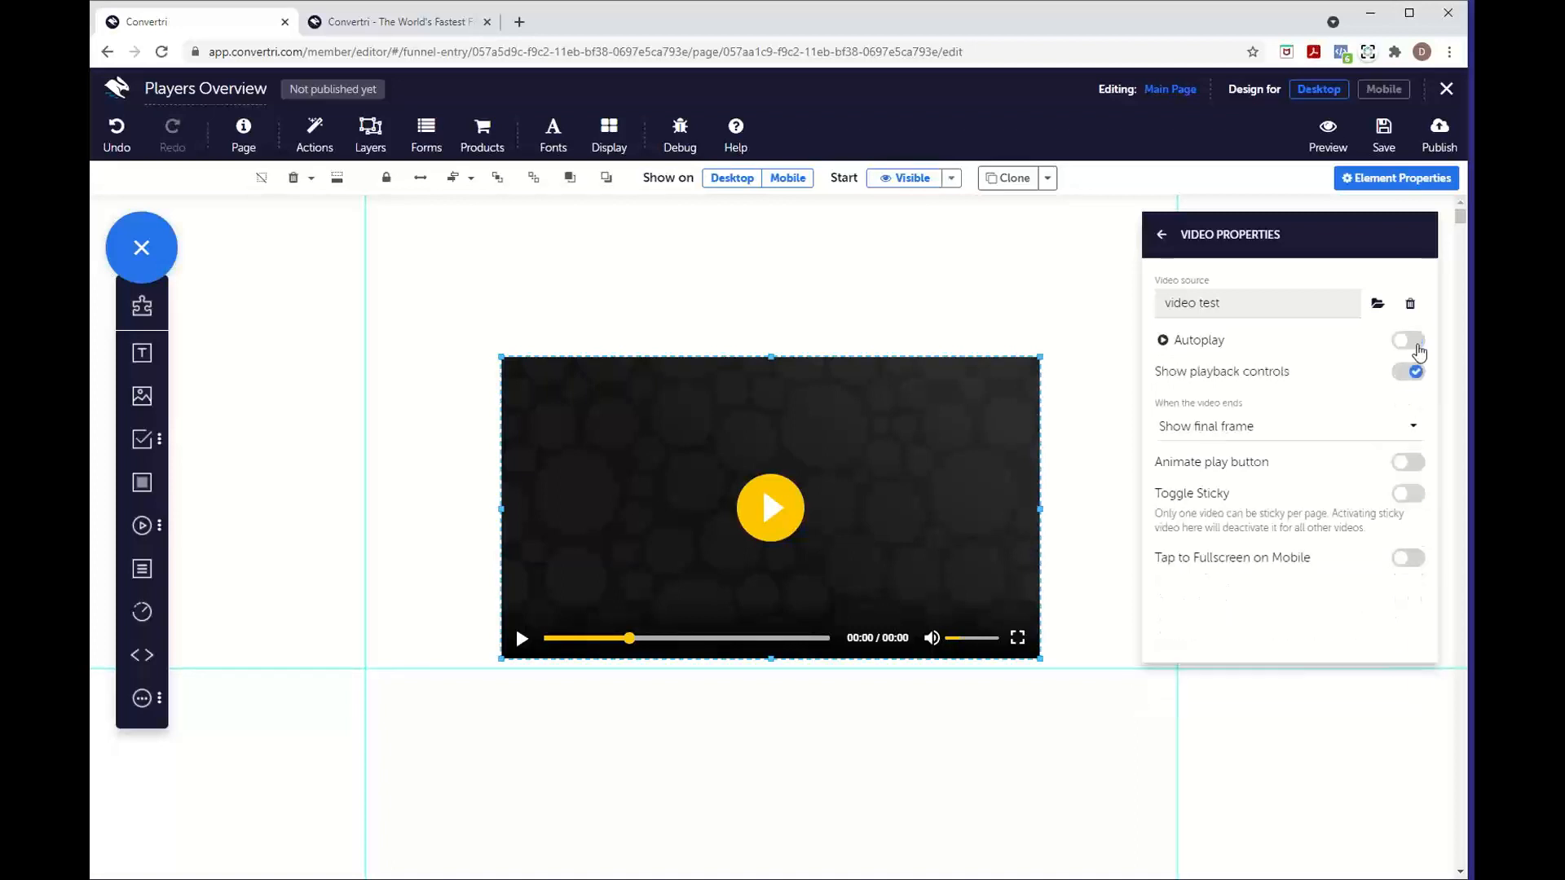
{"action": "left_click", "coordinate": [1409, 341]}
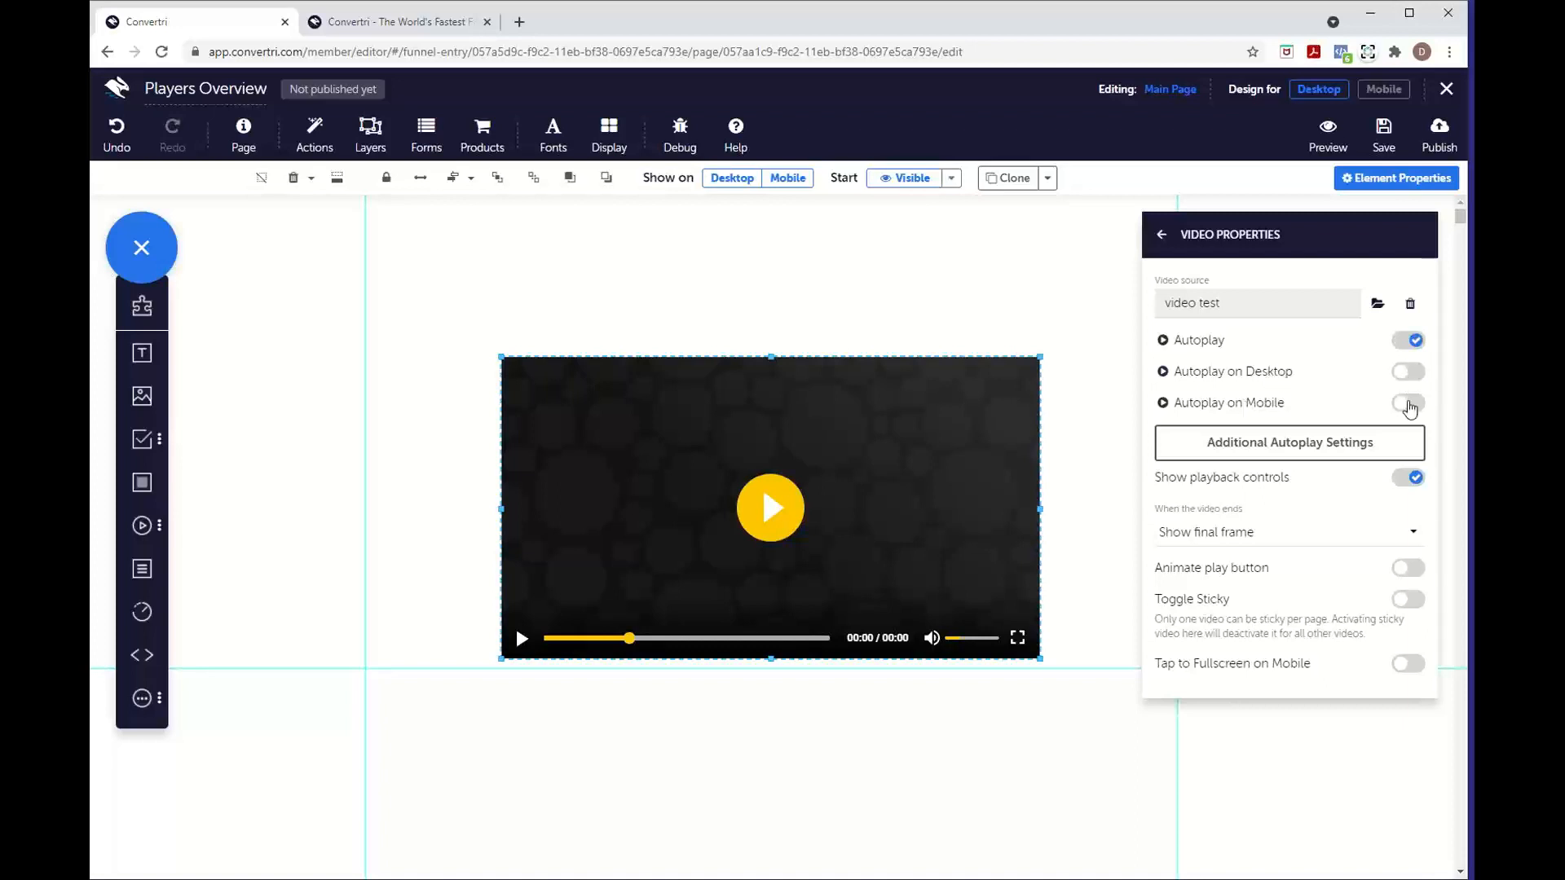
{"action": "left_click", "coordinate": [1409, 373]}
{"action": "left_click", "coordinate": [1411, 405]}
{"action": "left_click", "coordinate": [1411, 405]}
{"action": "left_click", "coordinate": [1405, 375]}
{"action": "left_click", "coordinate": [1405, 339]}
- Examine the additional autoplay settings, trying Always autoplay muted and reading the Continue offscreen explanation, and return to the video properties
{"action": "left_click", "coordinate": [1351, 443]}
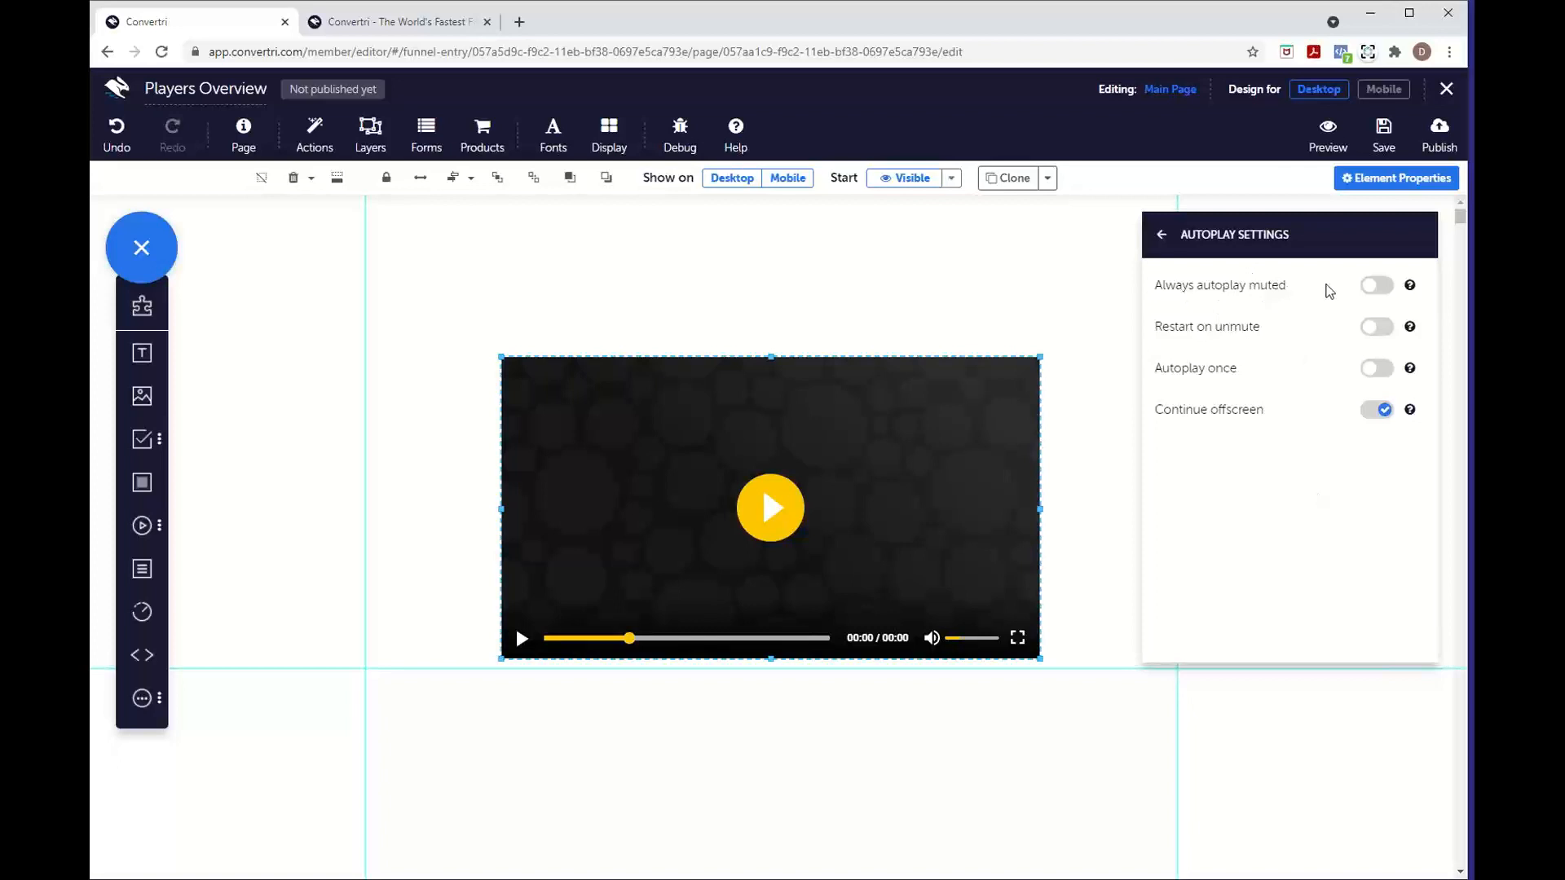
{"action": "left_click", "coordinate": [1377, 289]}
{"action": "left_click", "coordinate": [1378, 290]}
{"action": "mouse_move", "coordinate": [1409, 414]}
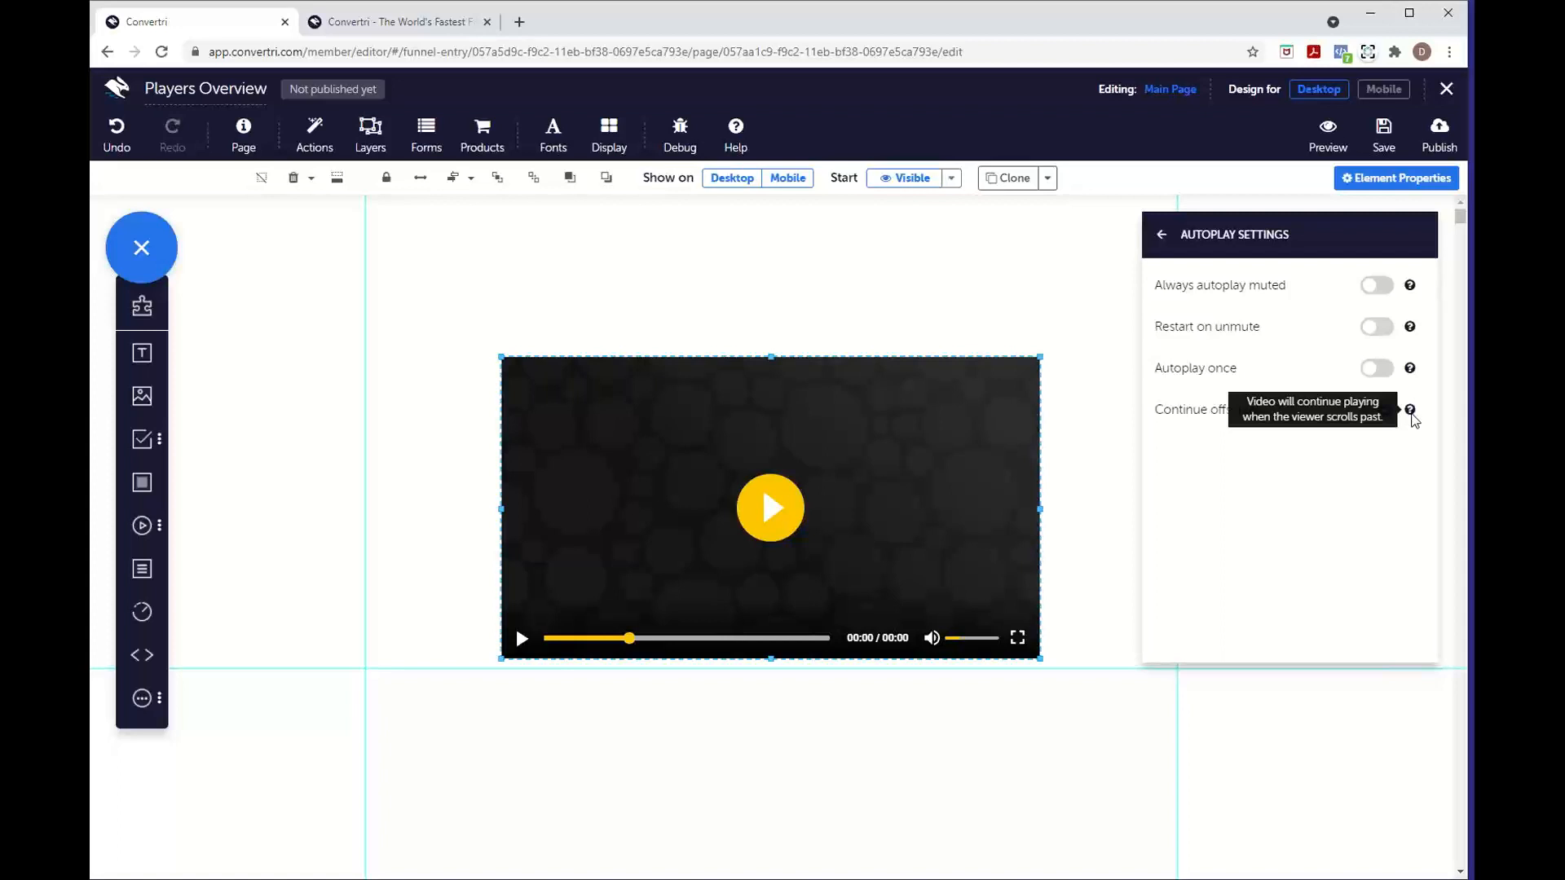
{"action": "scroll", "coordinate": [817, 728], "scroll_direction": "down", "scroll_amount": 2}
{"action": "scroll", "coordinate": [818, 728], "scroll_direction": "down", "scroll_amount": 3}
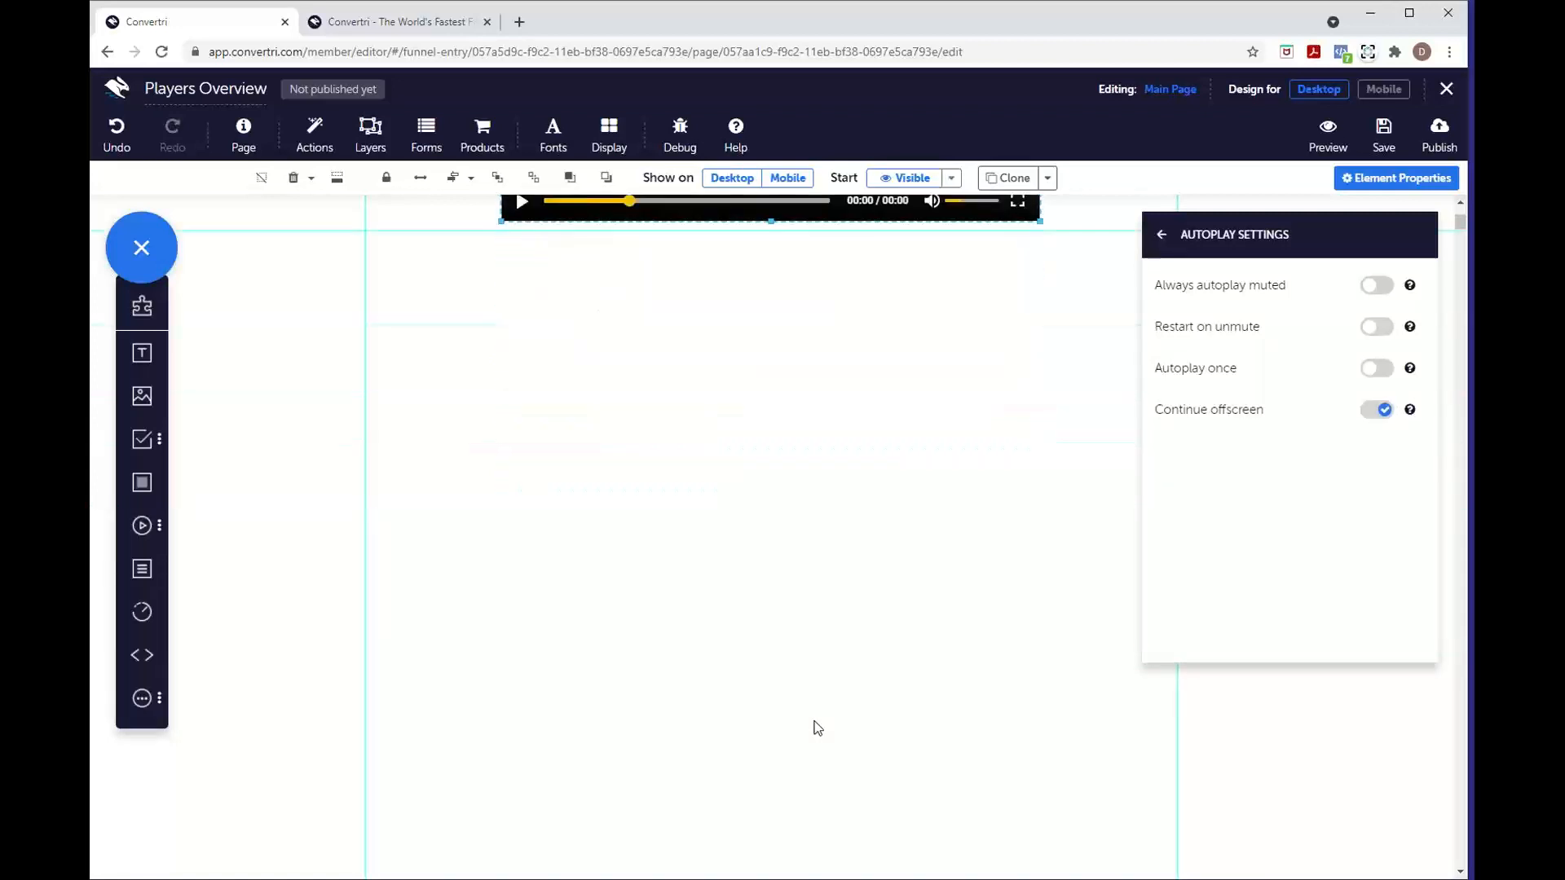
{"action": "scroll", "coordinate": [817, 728], "scroll_direction": "up", "scroll_amount": 5}
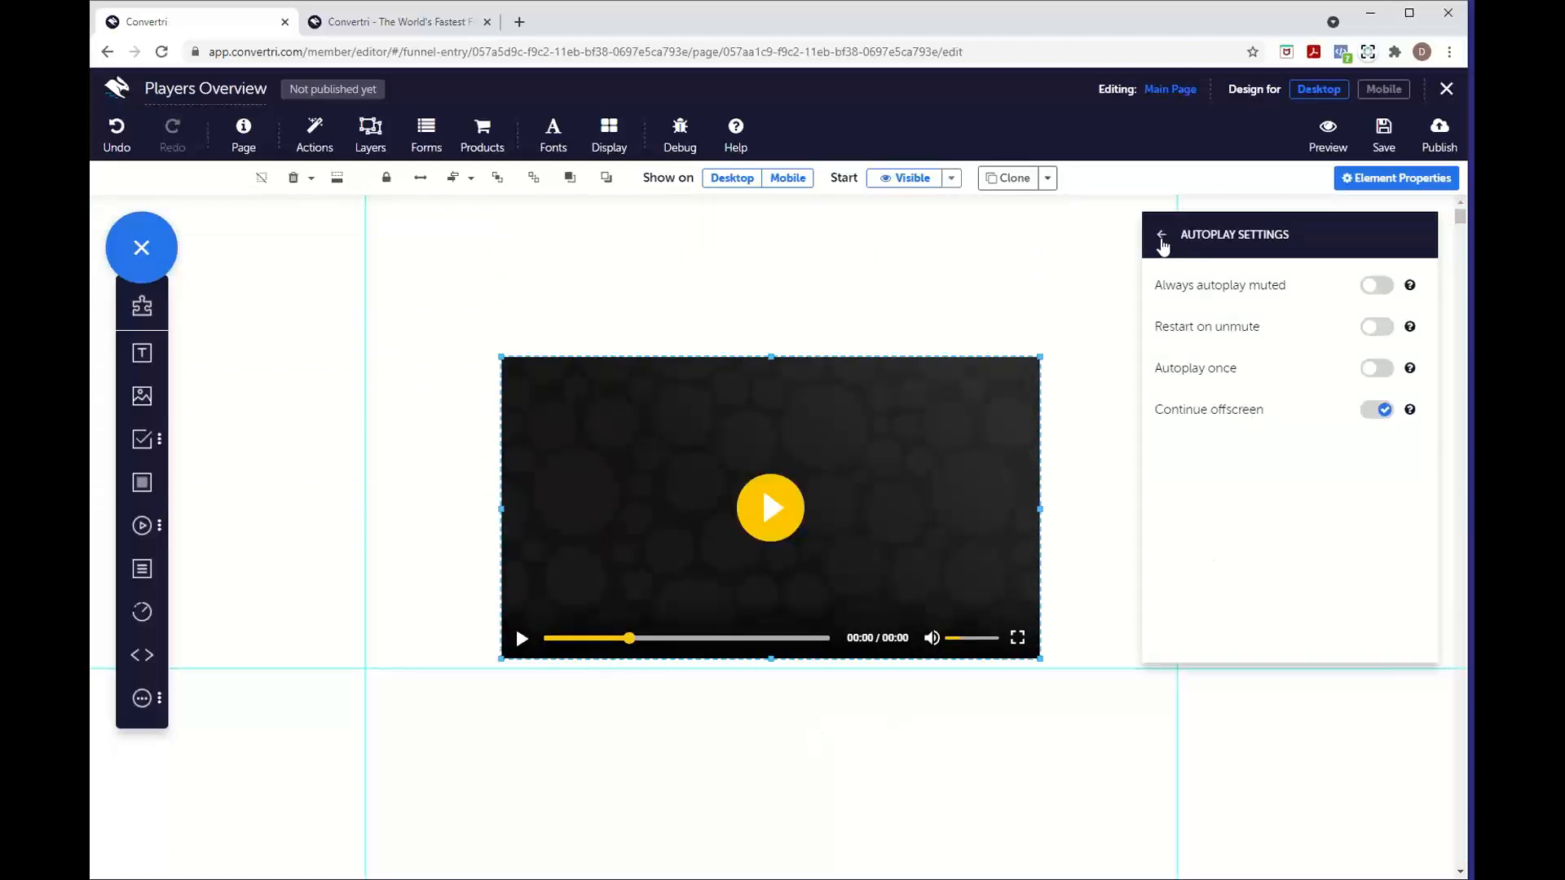
{"action": "left_click", "coordinate": [1162, 240]}
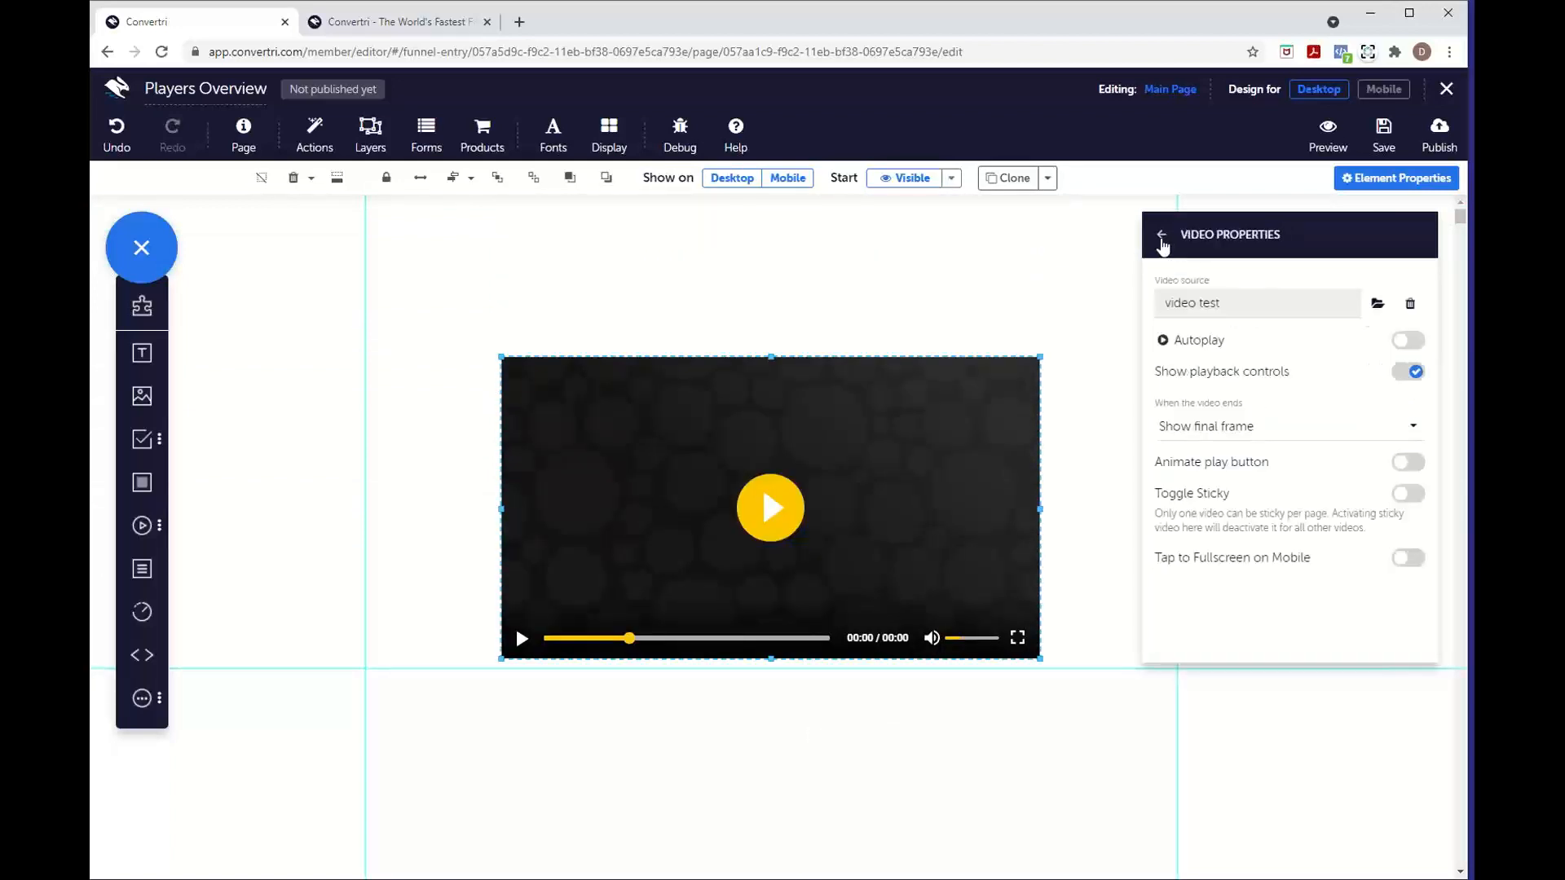
- View the choices for when the video ends, and try hiding the playback controls before restoring them
{"action": "left_click", "coordinate": [1222, 436]}
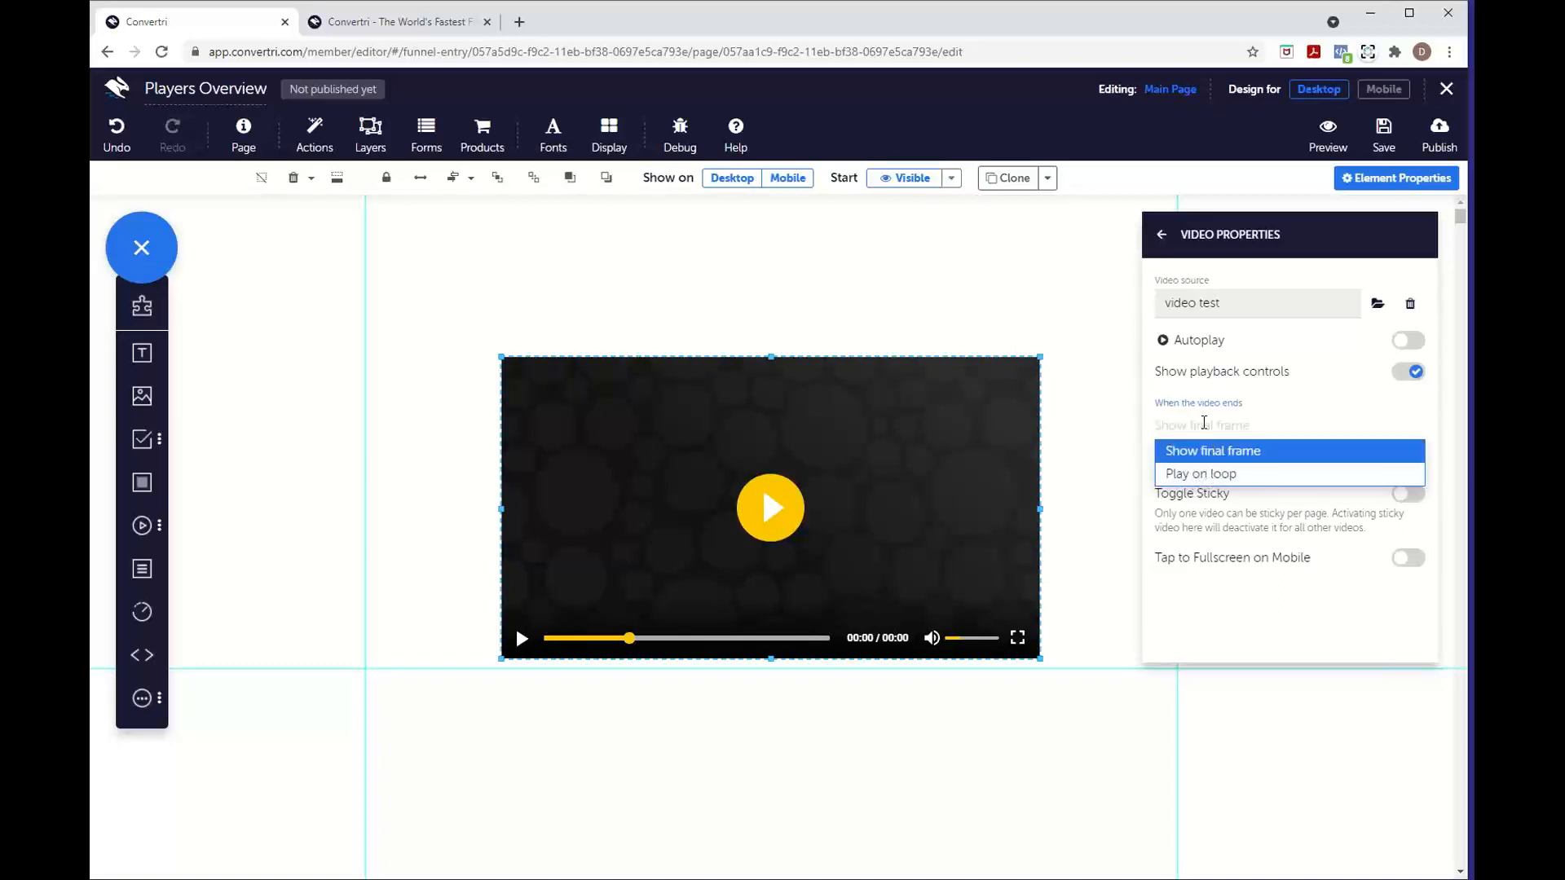
{"action": "left_click", "coordinate": [1269, 410]}
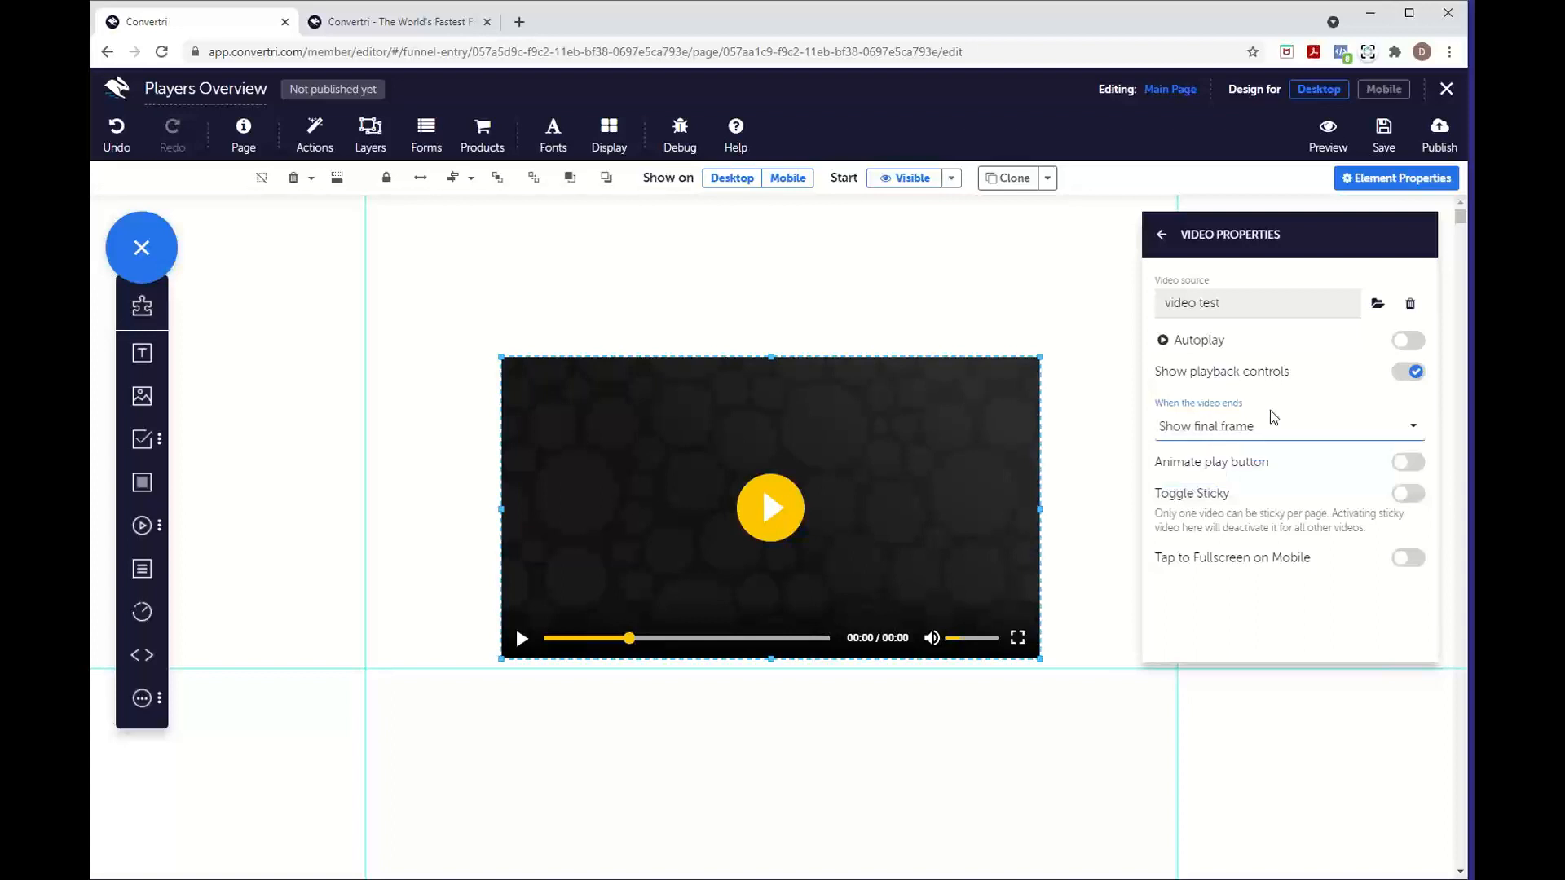
{"action": "left_click", "coordinate": [1403, 375]}
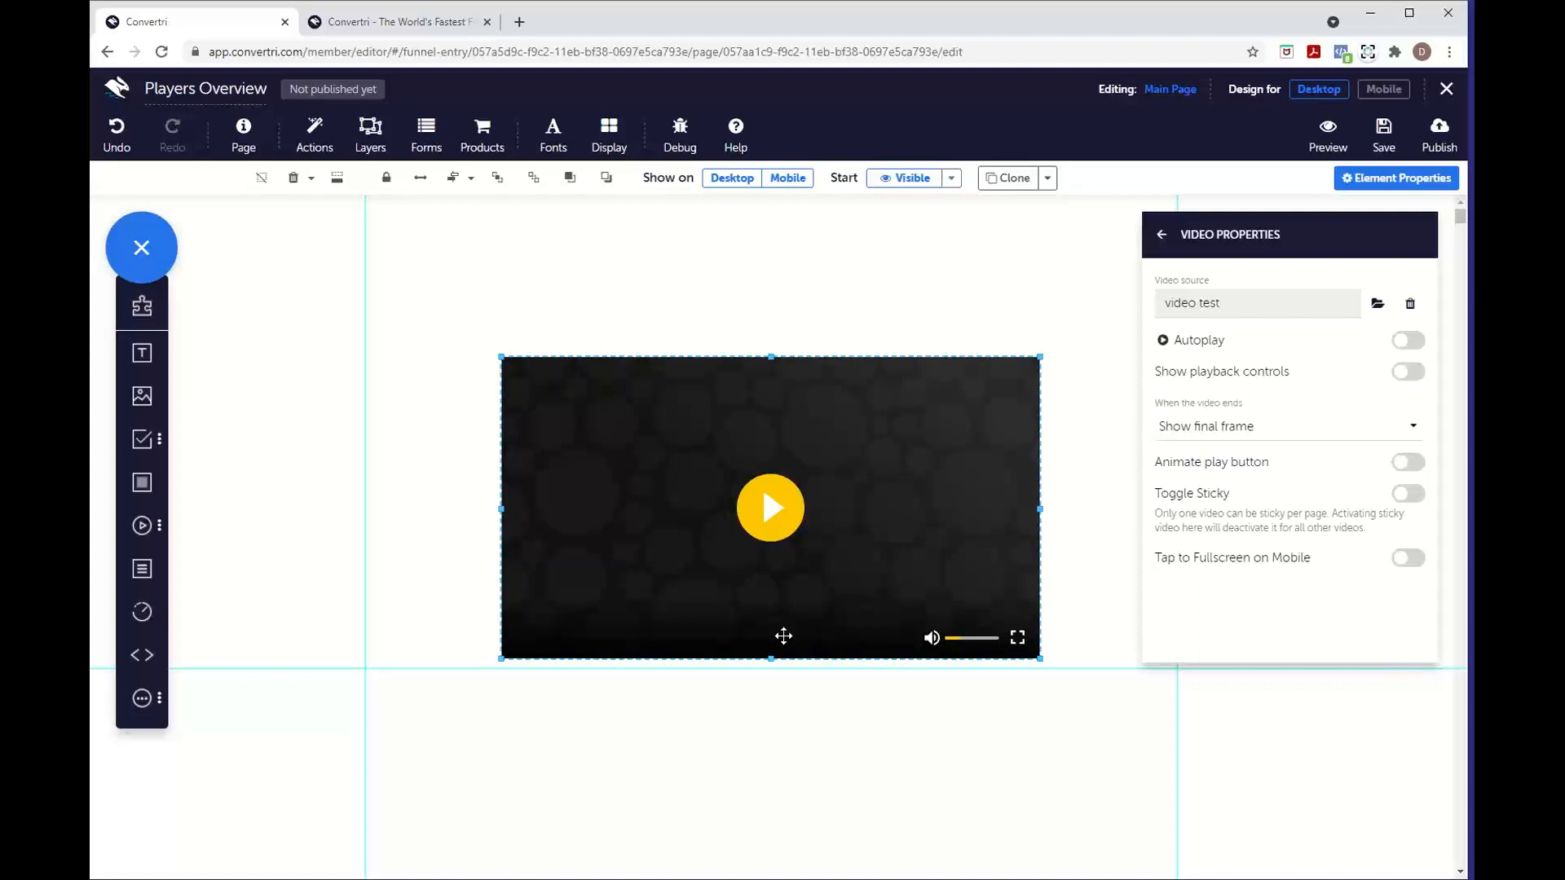
{"action": "left_click", "coordinate": [1405, 373]}
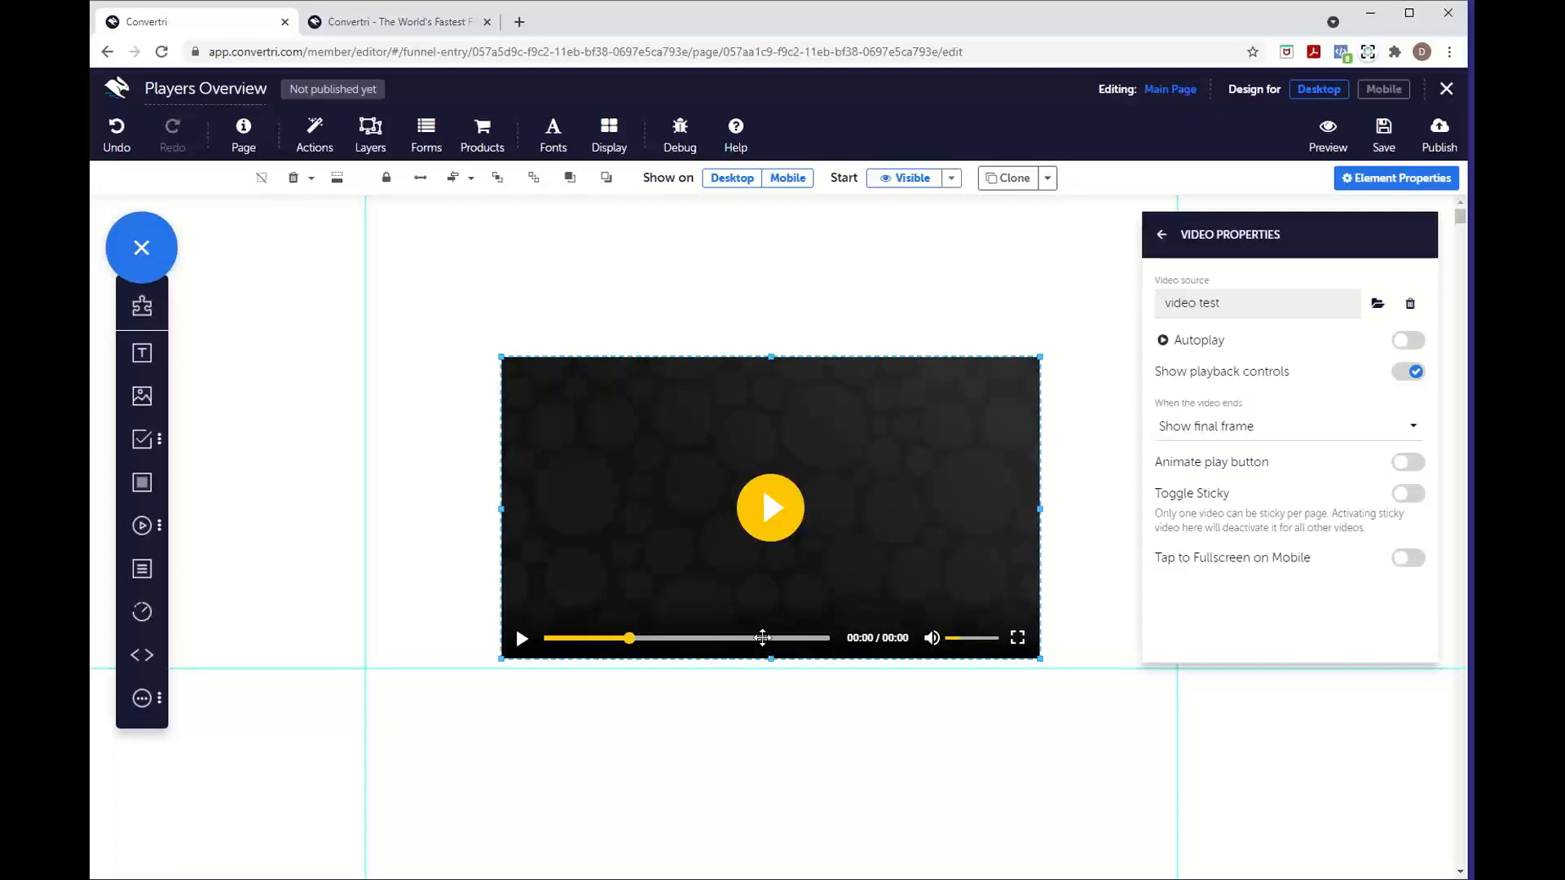
{"action": "left_click", "coordinate": [1408, 373]}
{"action": "left_click", "coordinate": [1408, 374]}
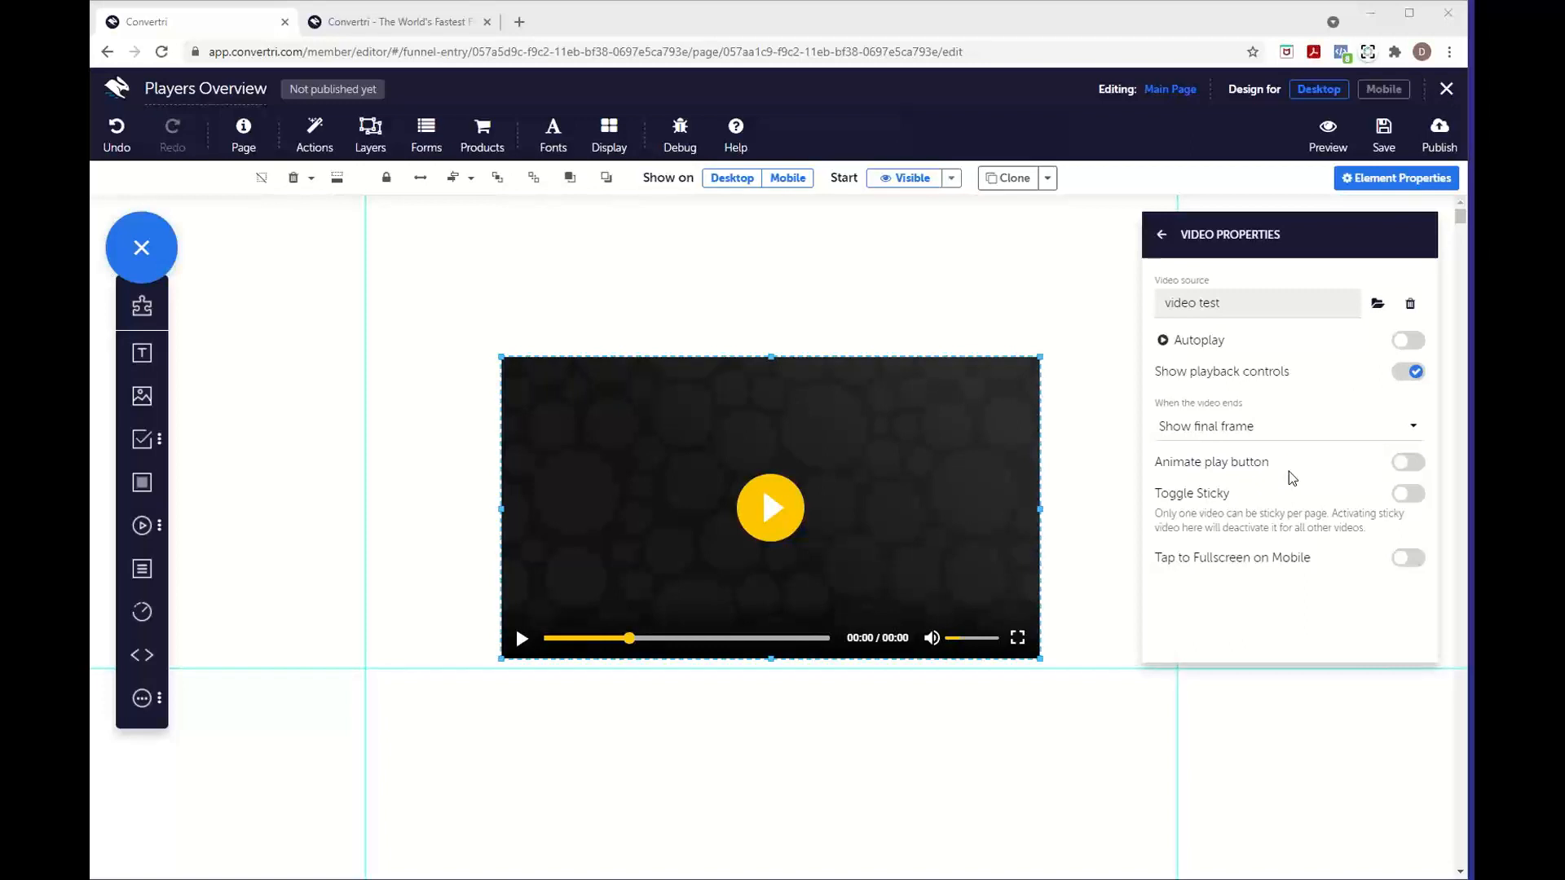
- Try Animate play button on the Video element, switch it back off and return to the element's properties list
{"action": "left_click", "coordinate": [1402, 465]}
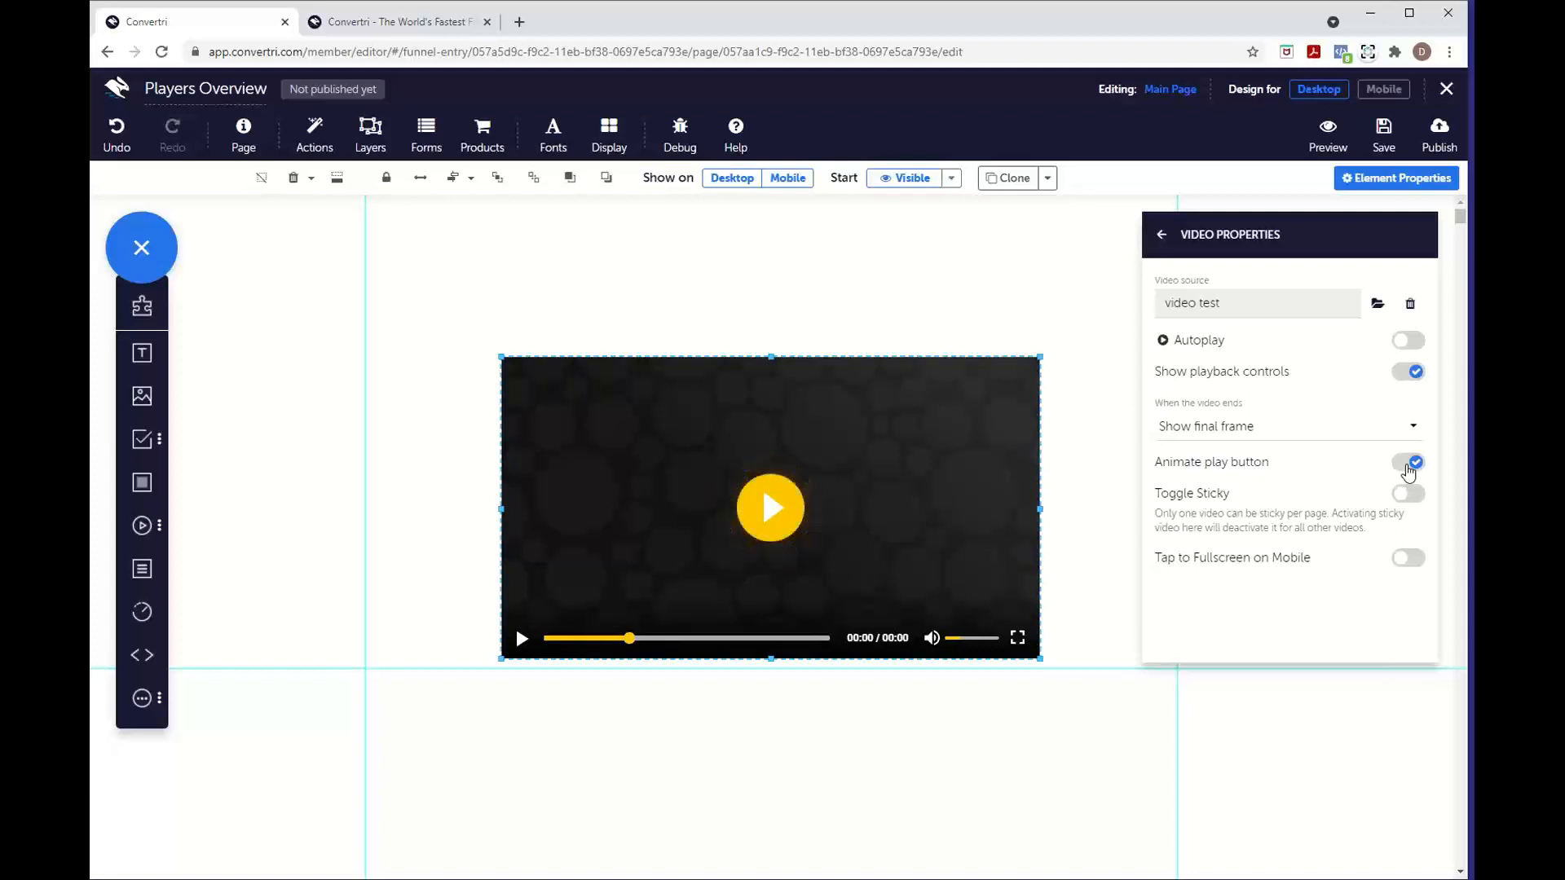
{"action": "left_click", "coordinate": [1408, 468]}
{"action": "left_click", "coordinate": [1162, 237]}
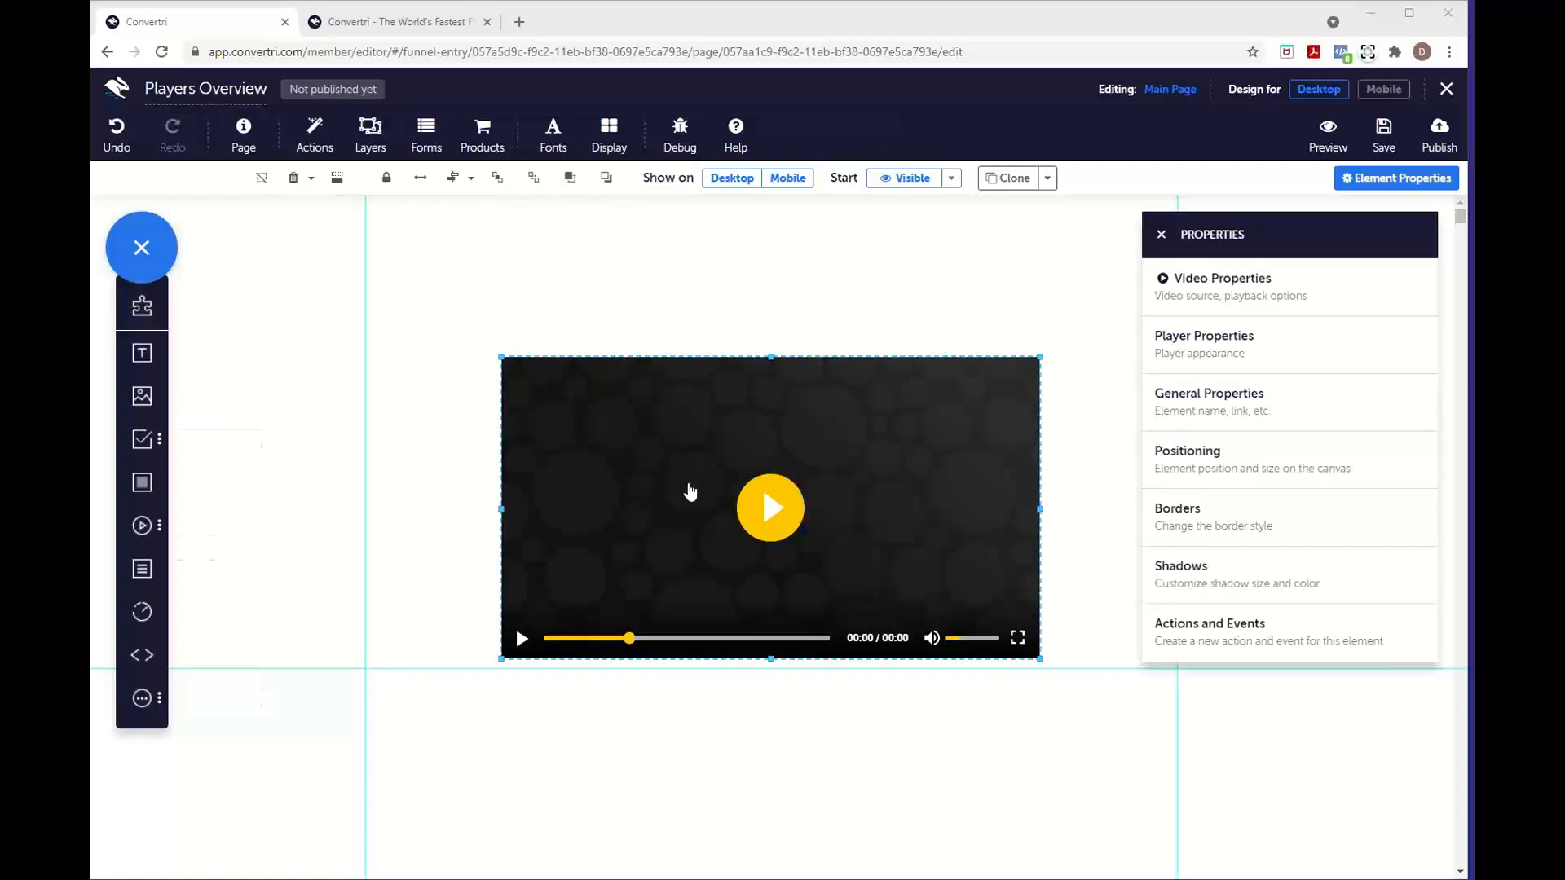
- Try an HTML element centred below the video player, viewing its code editor without entering code, and delete the element
{"action": "left_click_drag", "start_coordinate": [154, 660], "coordinate": [757, 750]}
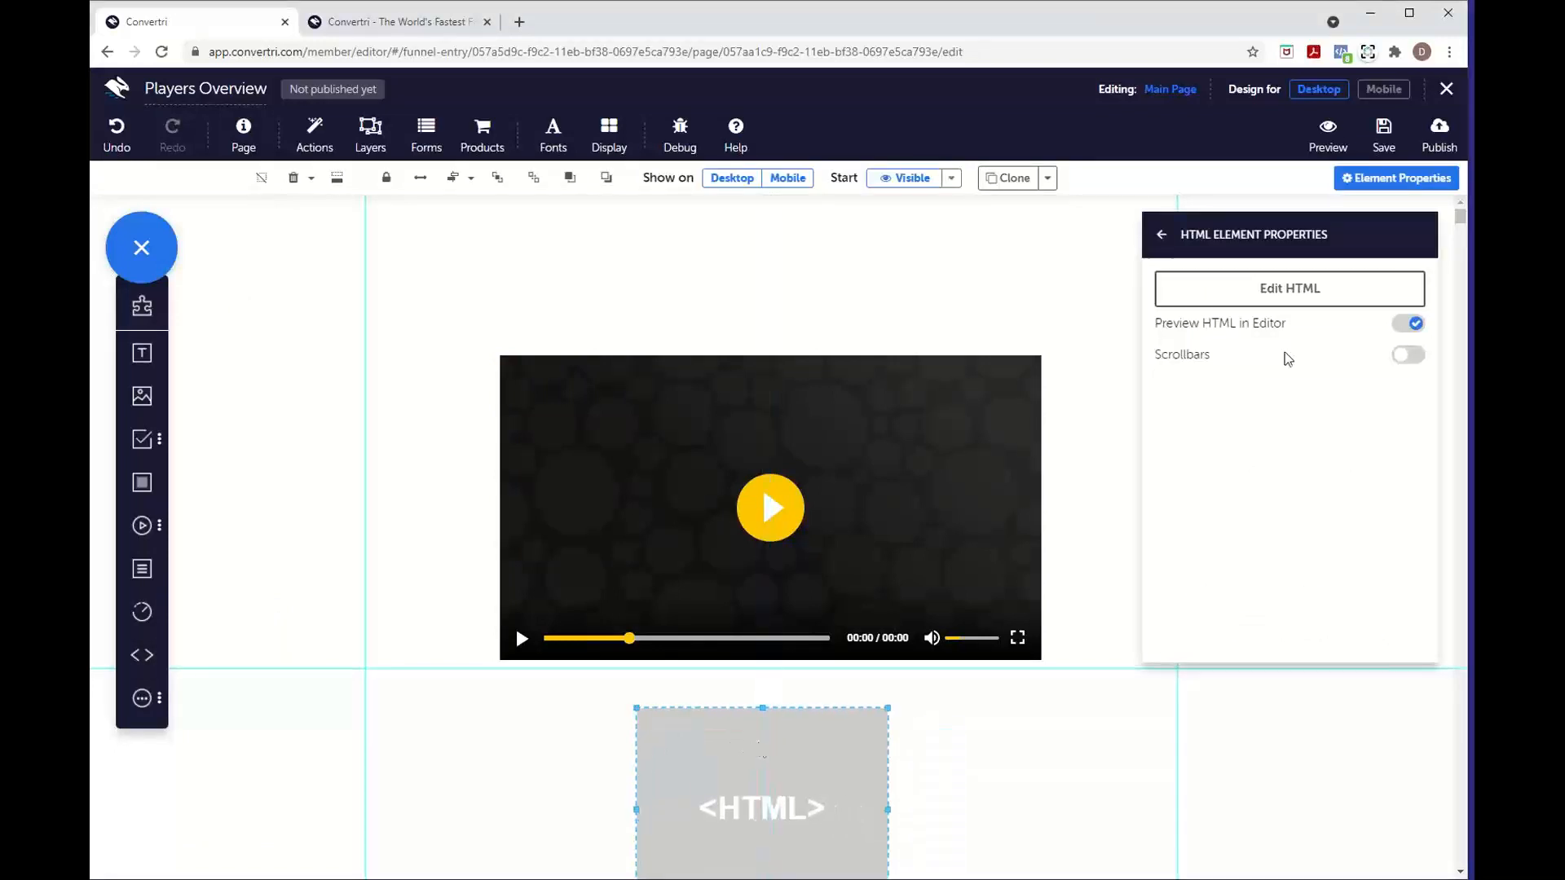
{"action": "left_click", "coordinate": [1268, 300]}
{"action": "left_click", "coordinate": [723, 303]}
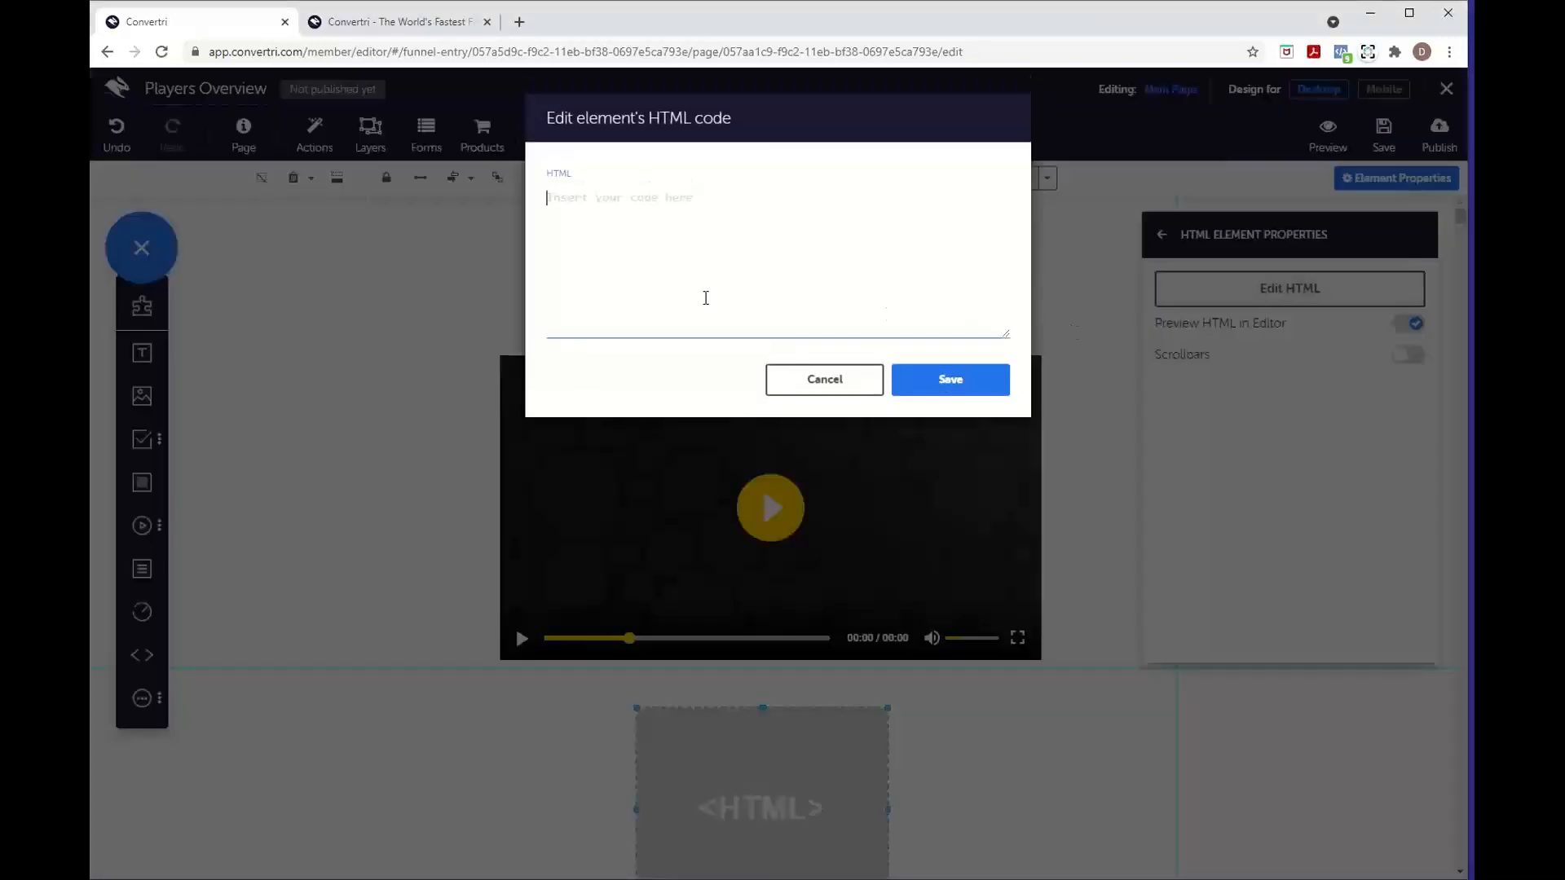
{"action": "left_click", "coordinate": [835, 384]}
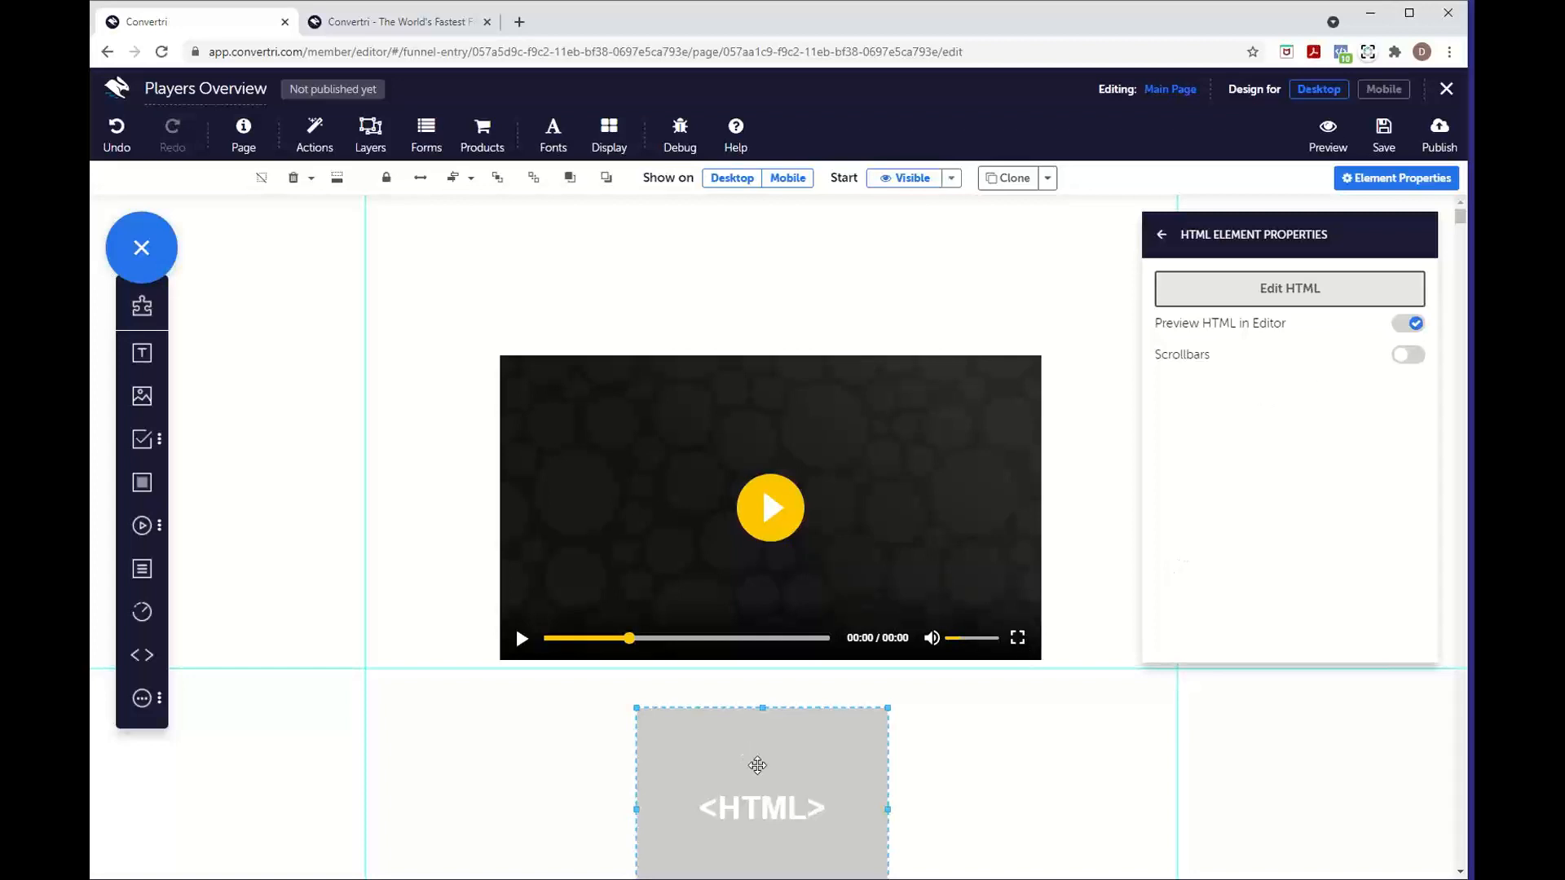
{"action": "left_click_drag", "start_coordinate": [757, 765], "coordinate": [770, 726]}
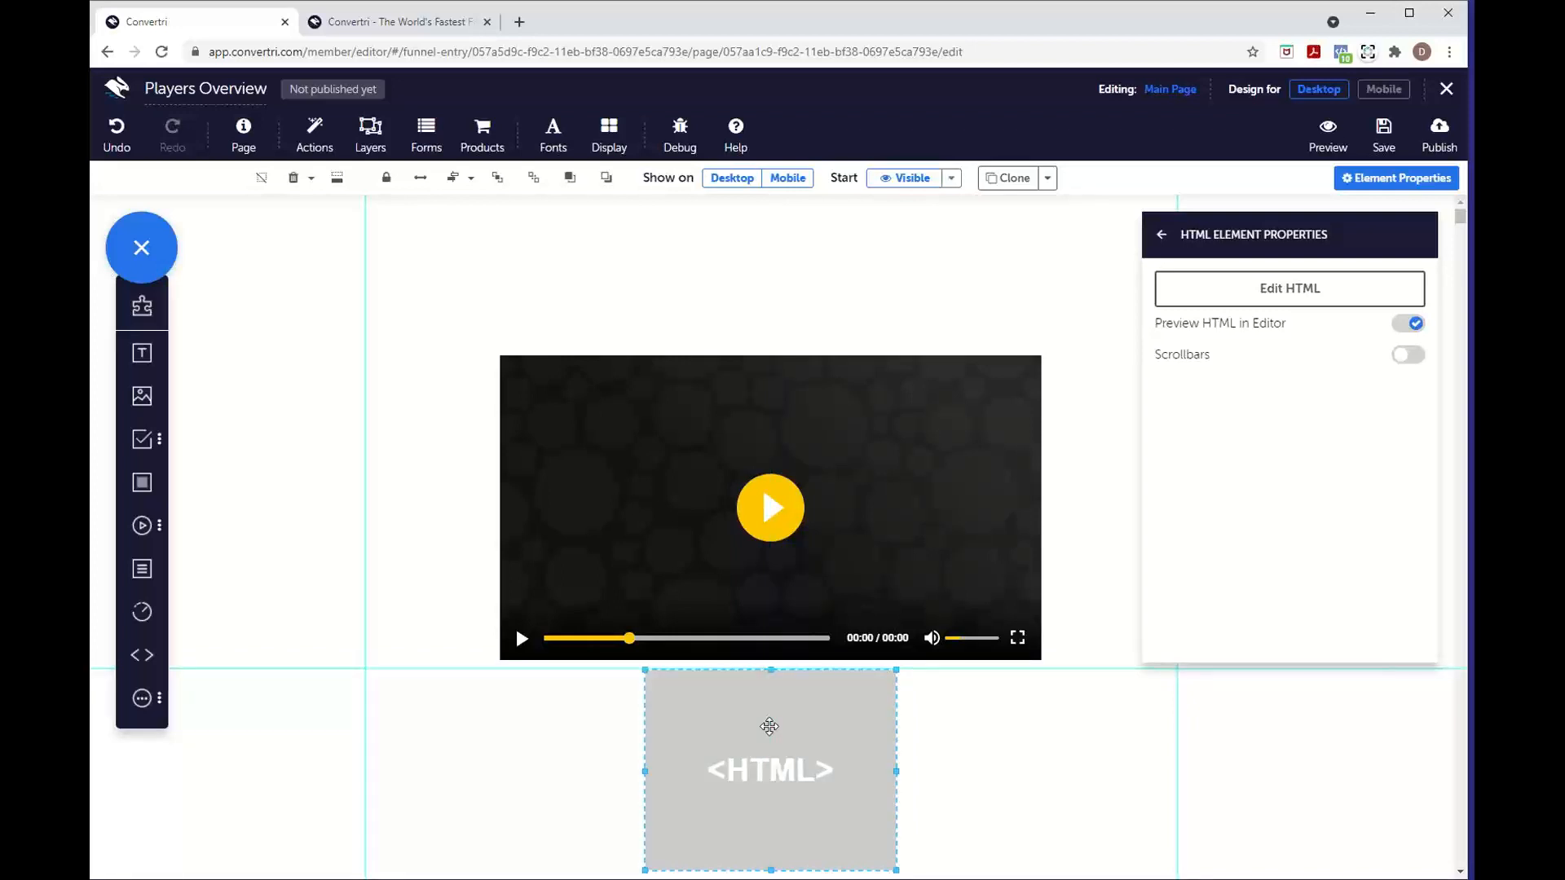
{"action": "key", "text": "Delete"}
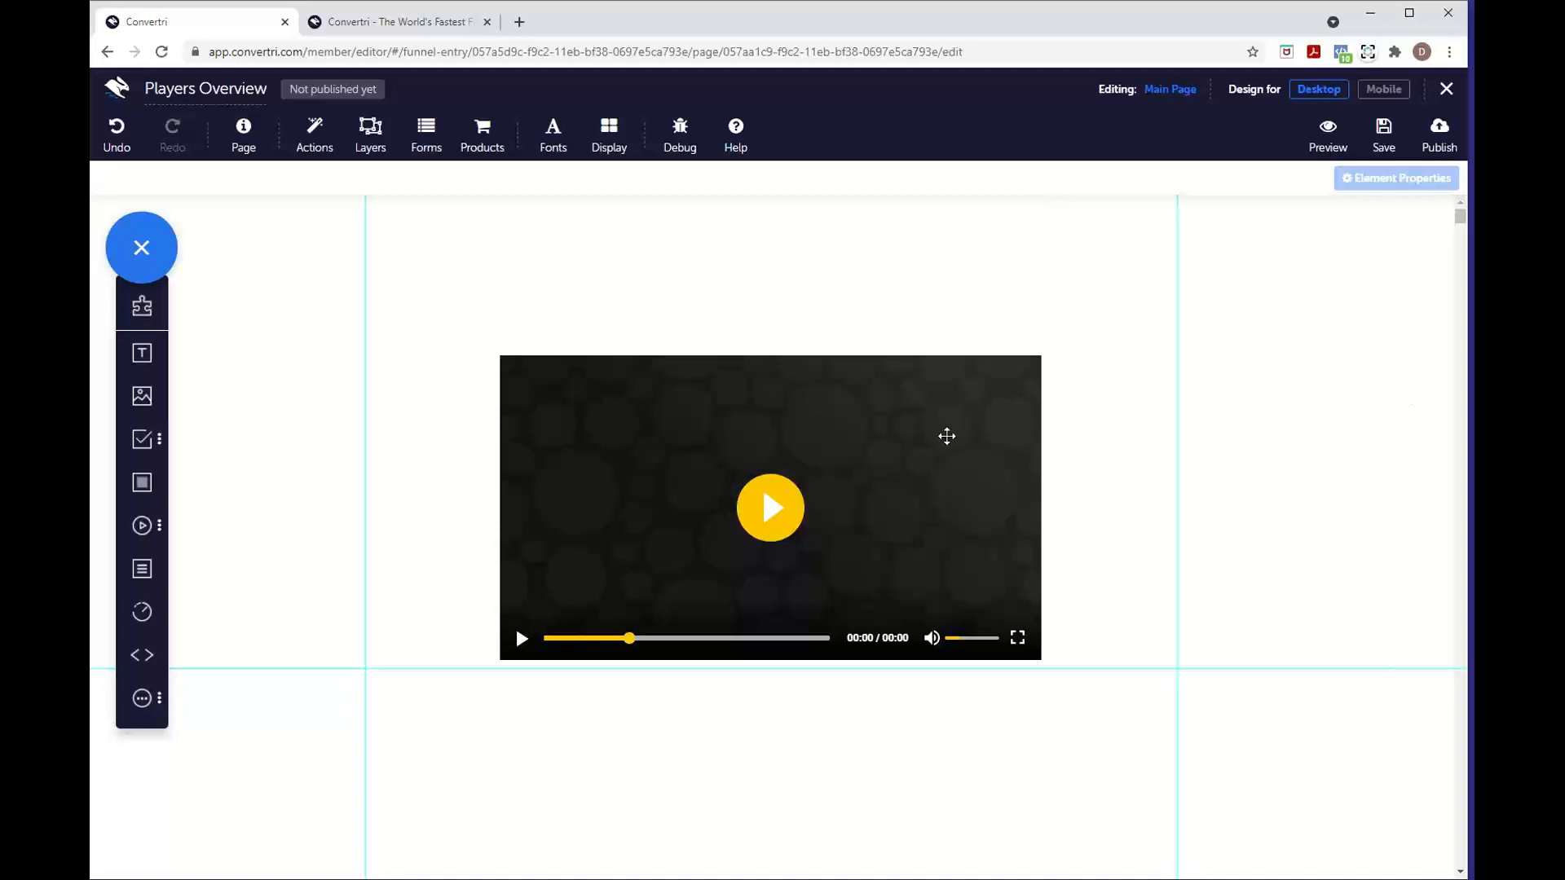
- Leave the Players Overview page editor and open the Background Video page for editing
{"action": "left_click", "coordinate": [946, 436]}
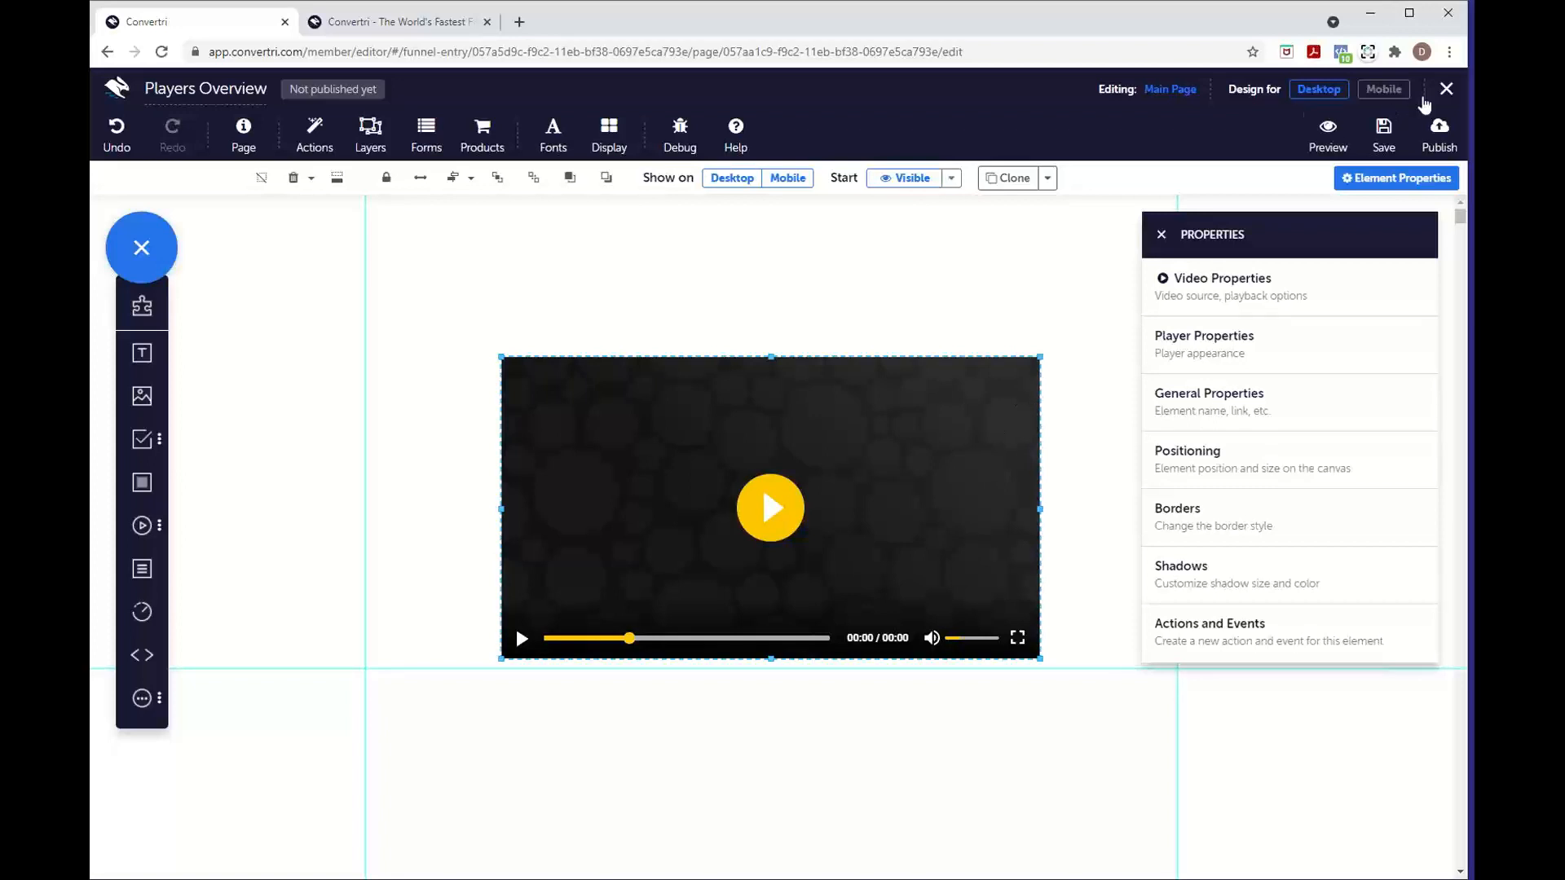
{"action": "left_click", "coordinate": [1446, 88]}
{"action": "left_click", "coordinate": [849, 158]}
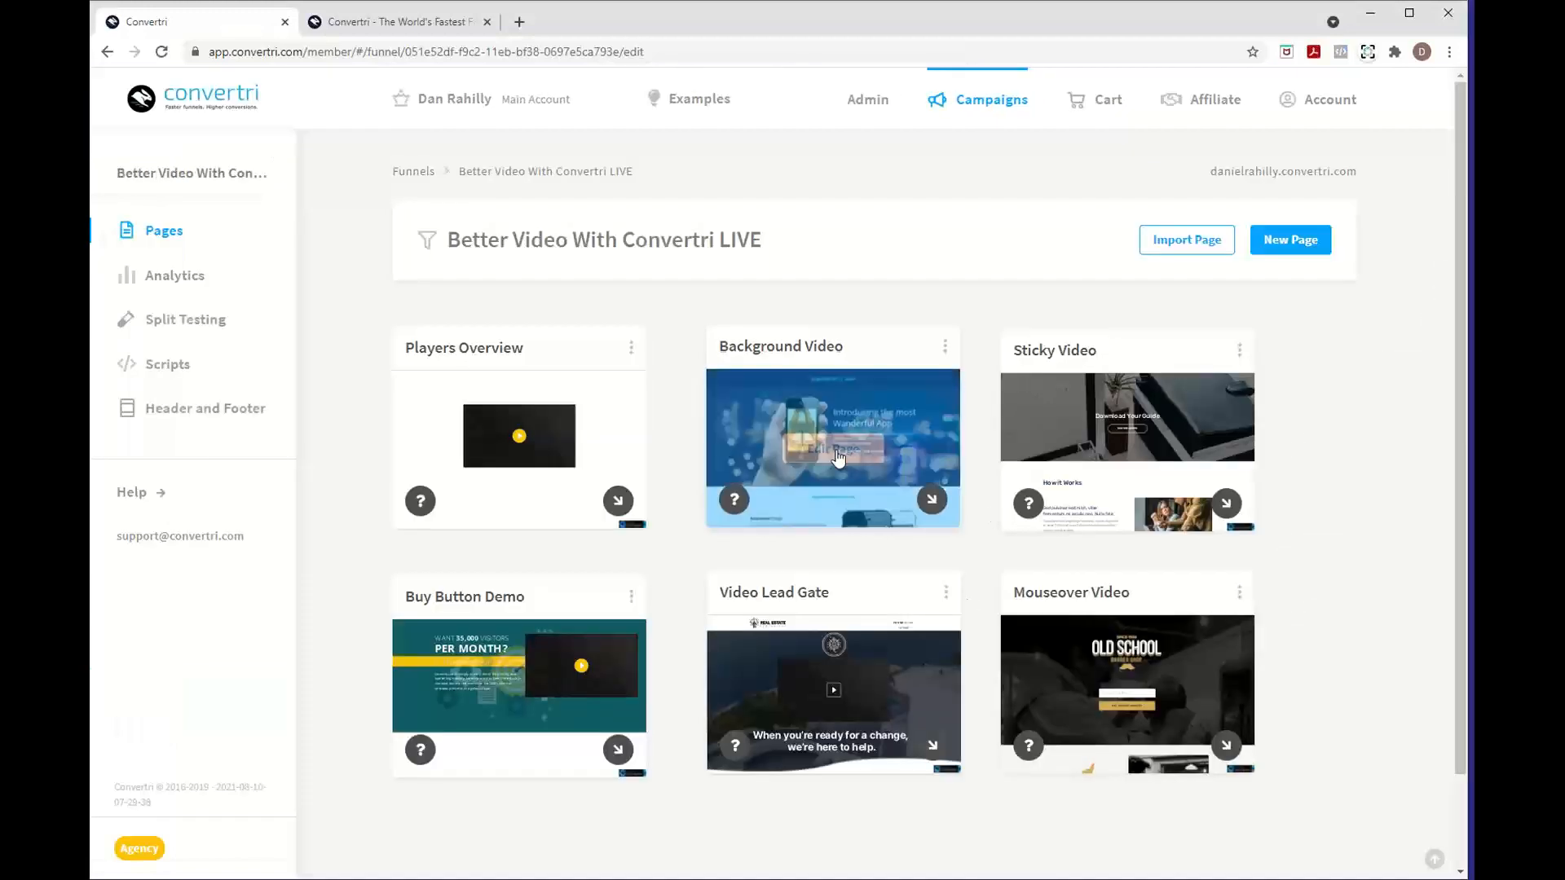
{"action": "mouse_move", "coordinate": [848, 456]}
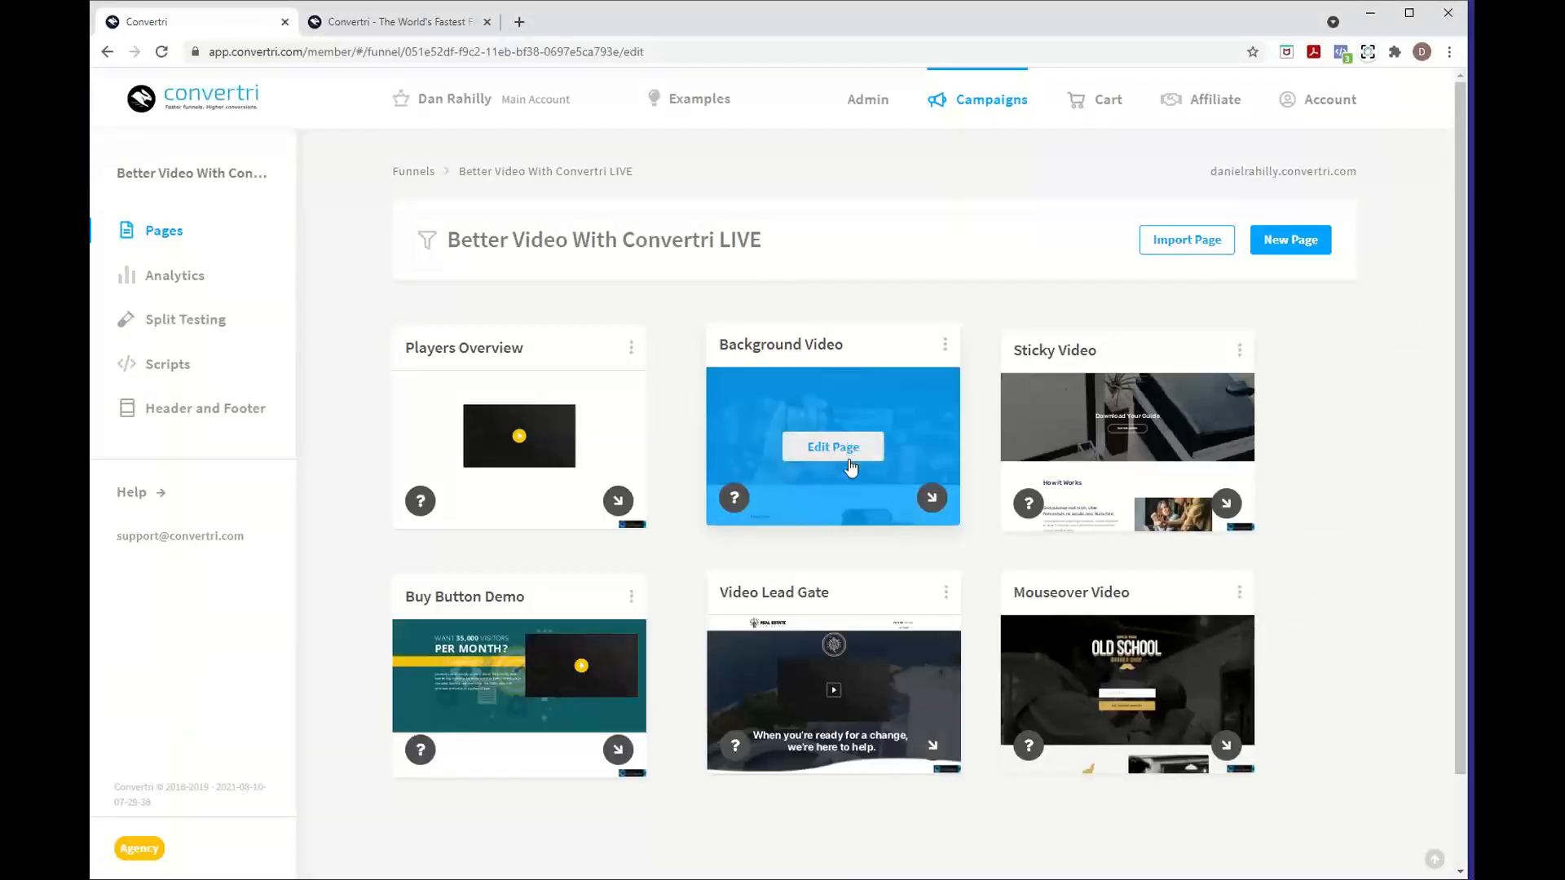
{"action": "left_click", "coordinate": [845, 461]}
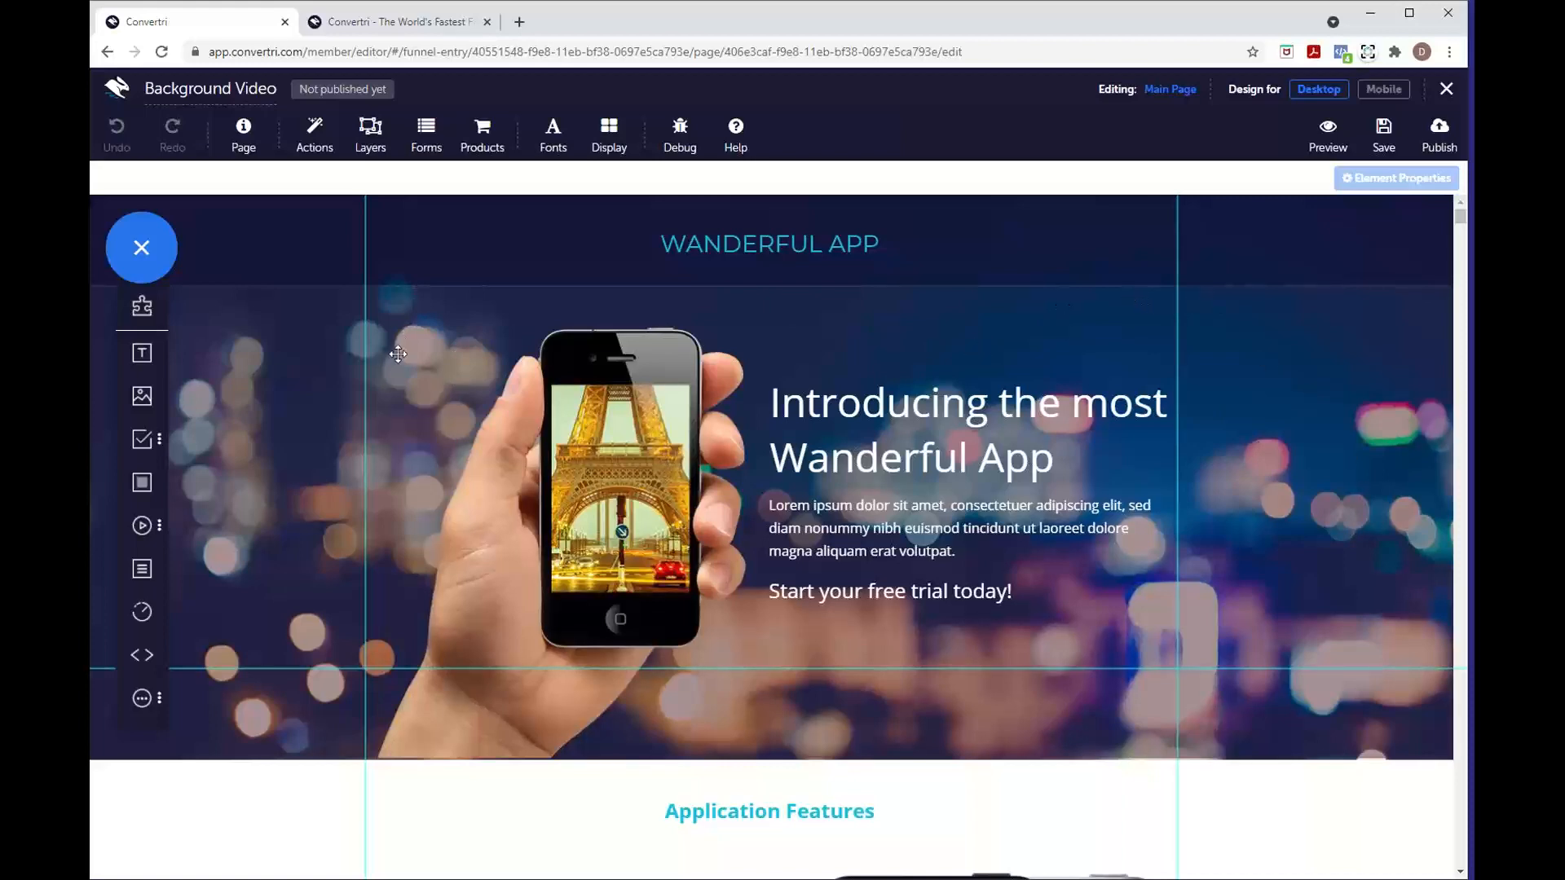
- Move the translucent overlay panel down so that it clears most of the hero's city-lights background image
{"action": "left_click", "coordinate": [446, 349]}
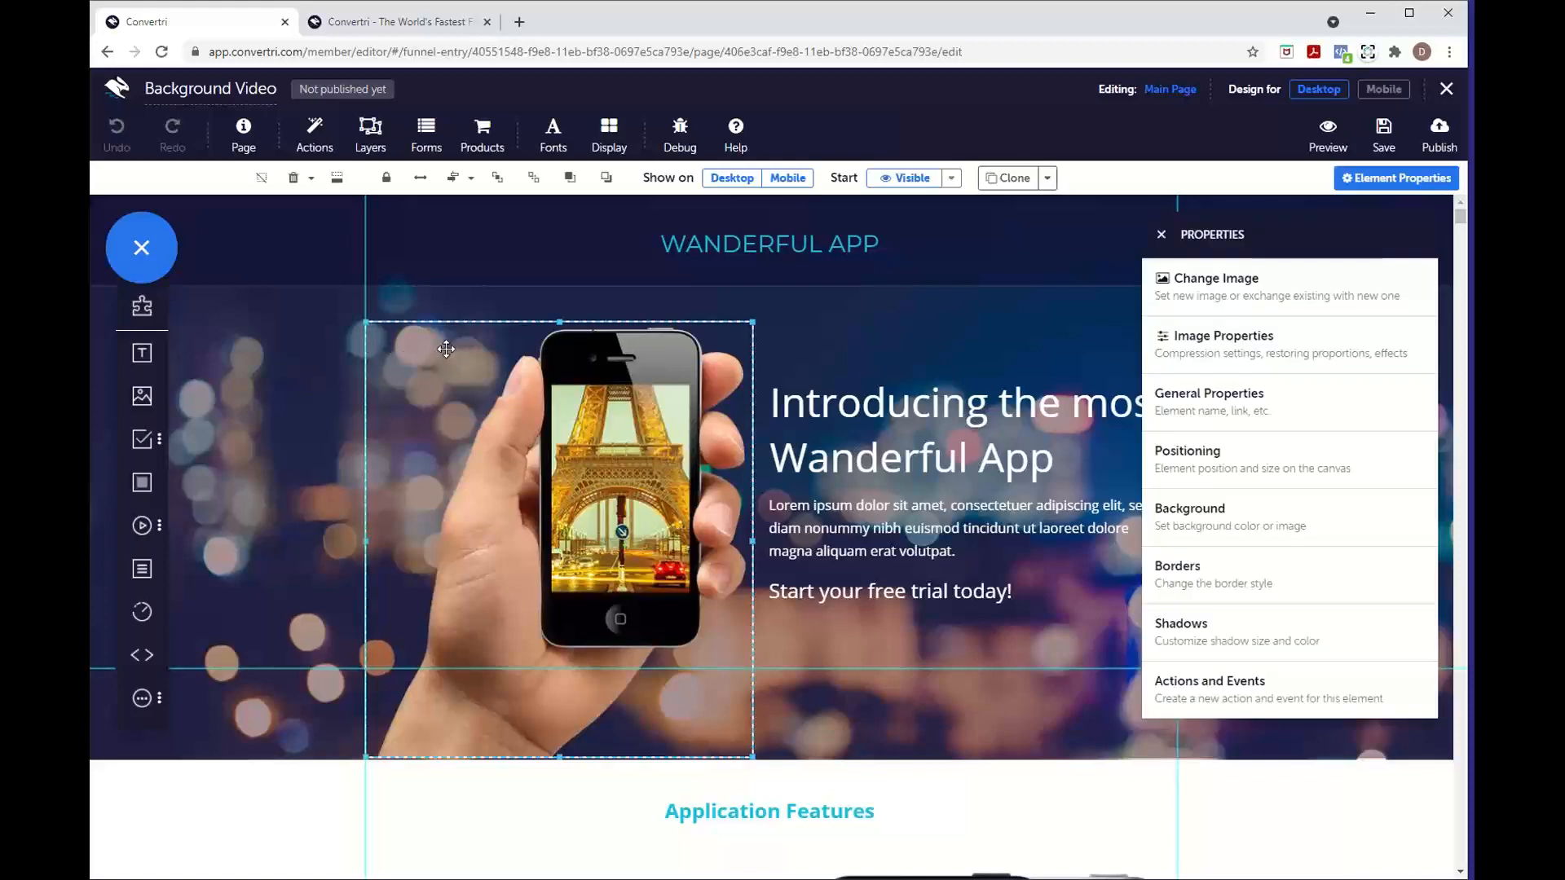
{"action": "left_click", "coordinate": [431, 273]}
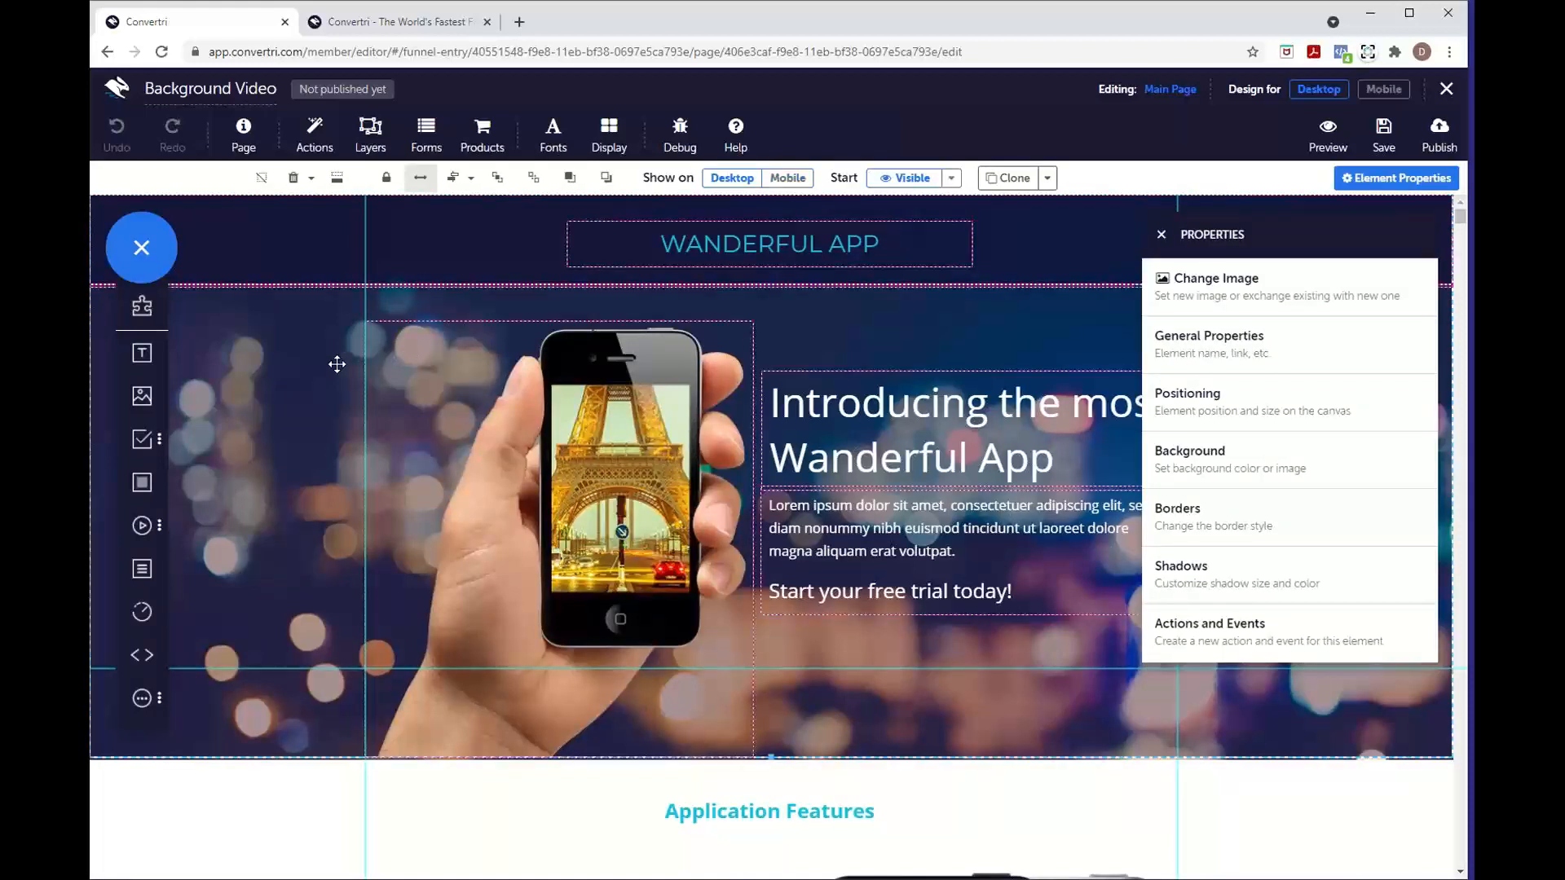
{"action": "mouse_move", "coordinate": [336, 364]}
{"action": "left_mouse_down"}
{"action": "mouse_move", "coordinate": [333, 451]}
{"action": "mouse_move", "coordinate": [342, 344]}
{"action": "left_mouse_up"}
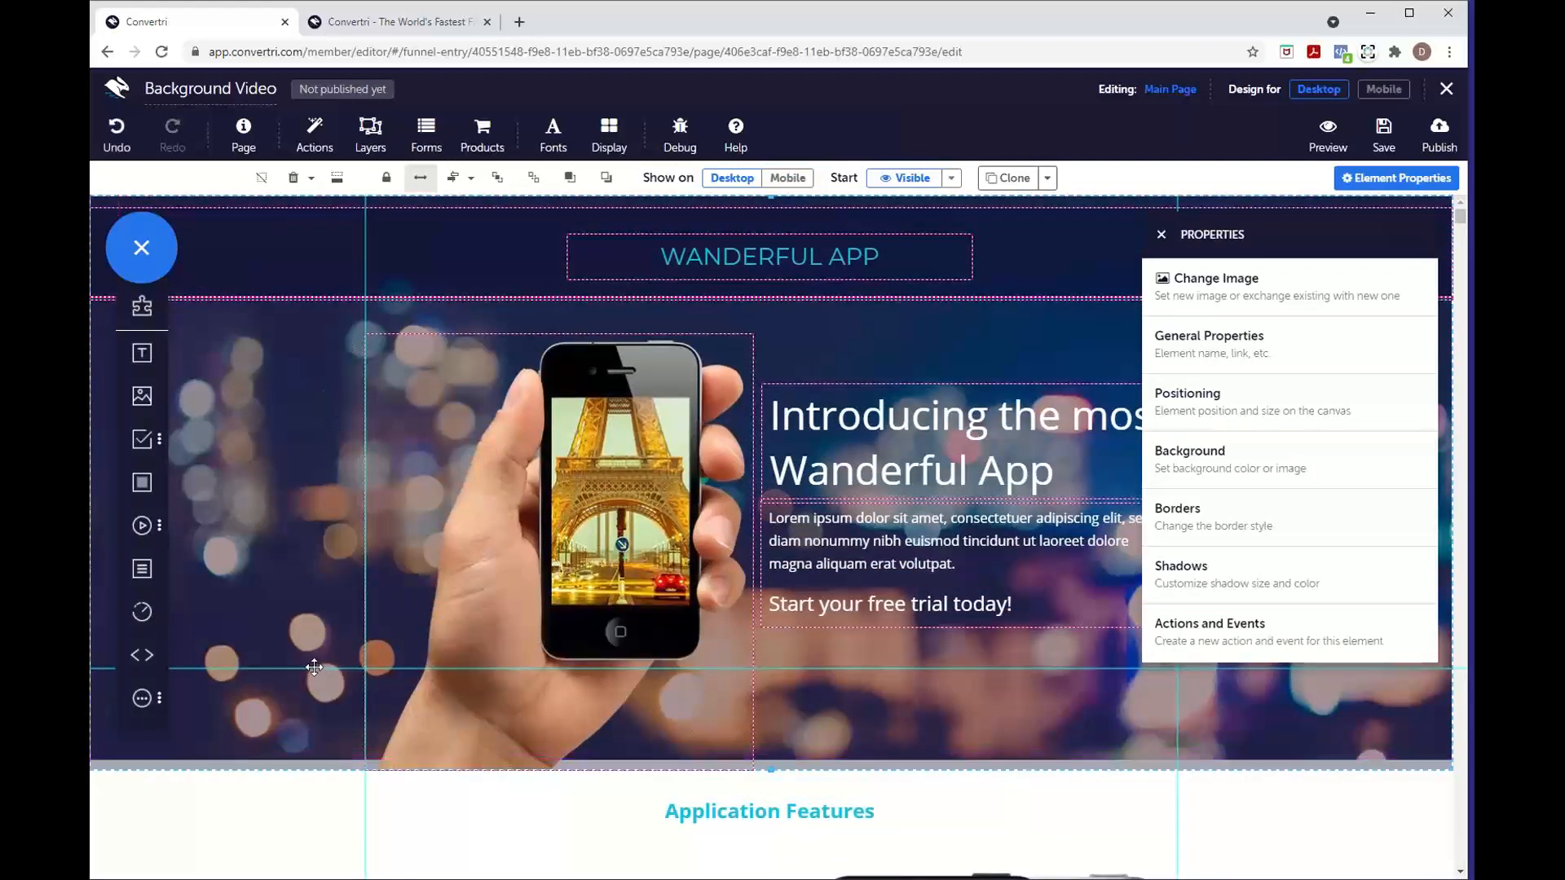
{"action": "left_click_drag", "start_coordinate": [301, 668], "coordinate": [289, 879]}
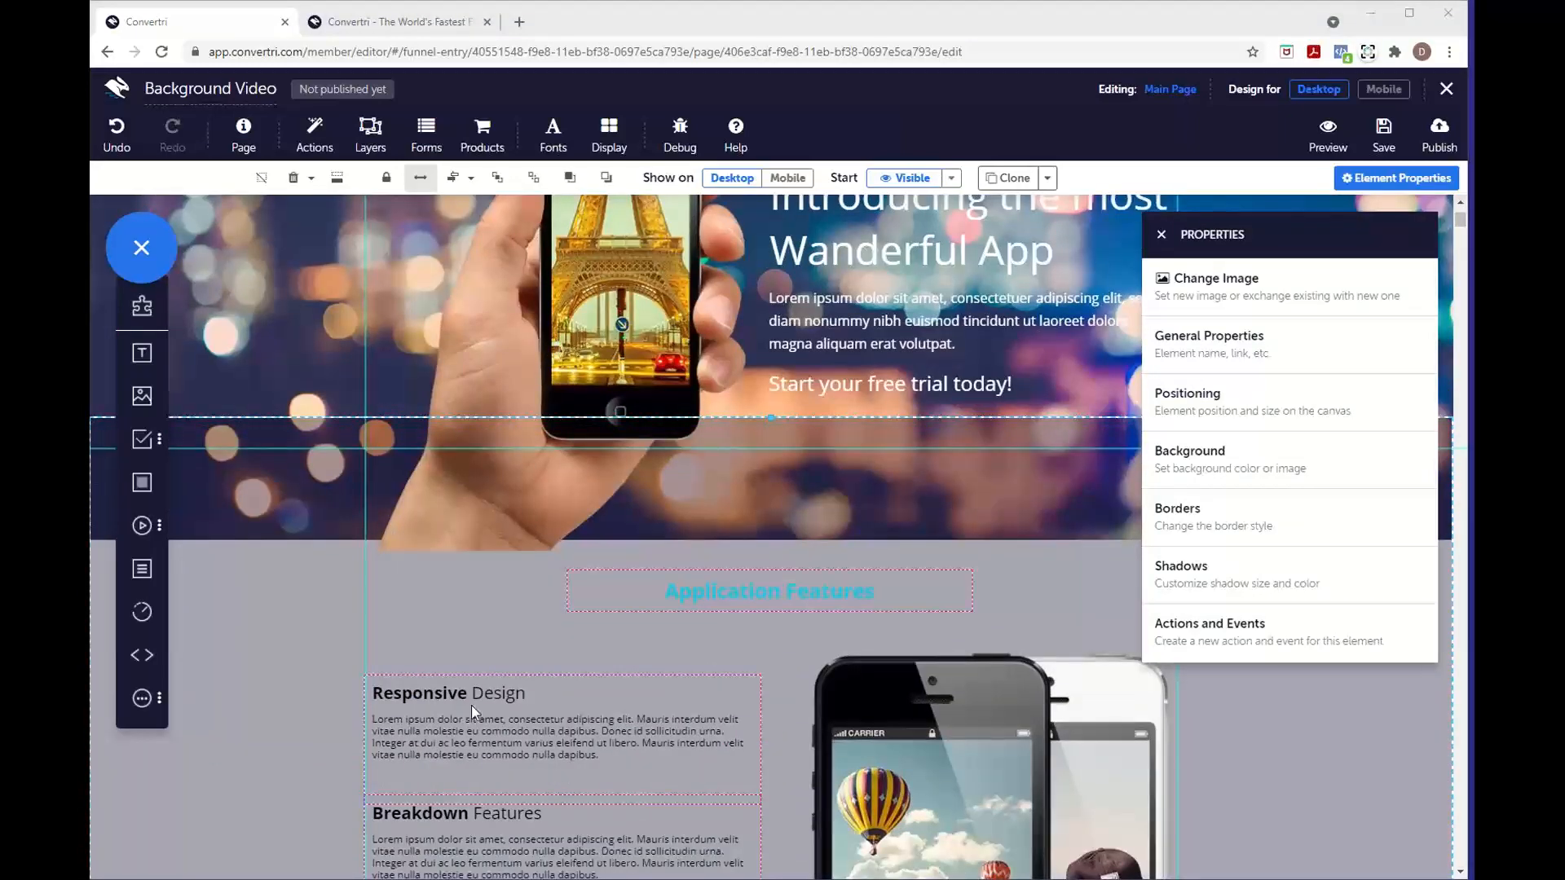
{"action": "scroll", "coordinate": [471, 705], "scroll_direction": "up", "scroll_amount": 3}
- Move the hero's city-lights background image below the page footer and delete it
{"action": "left_click", "coordinate": [386, 461]}
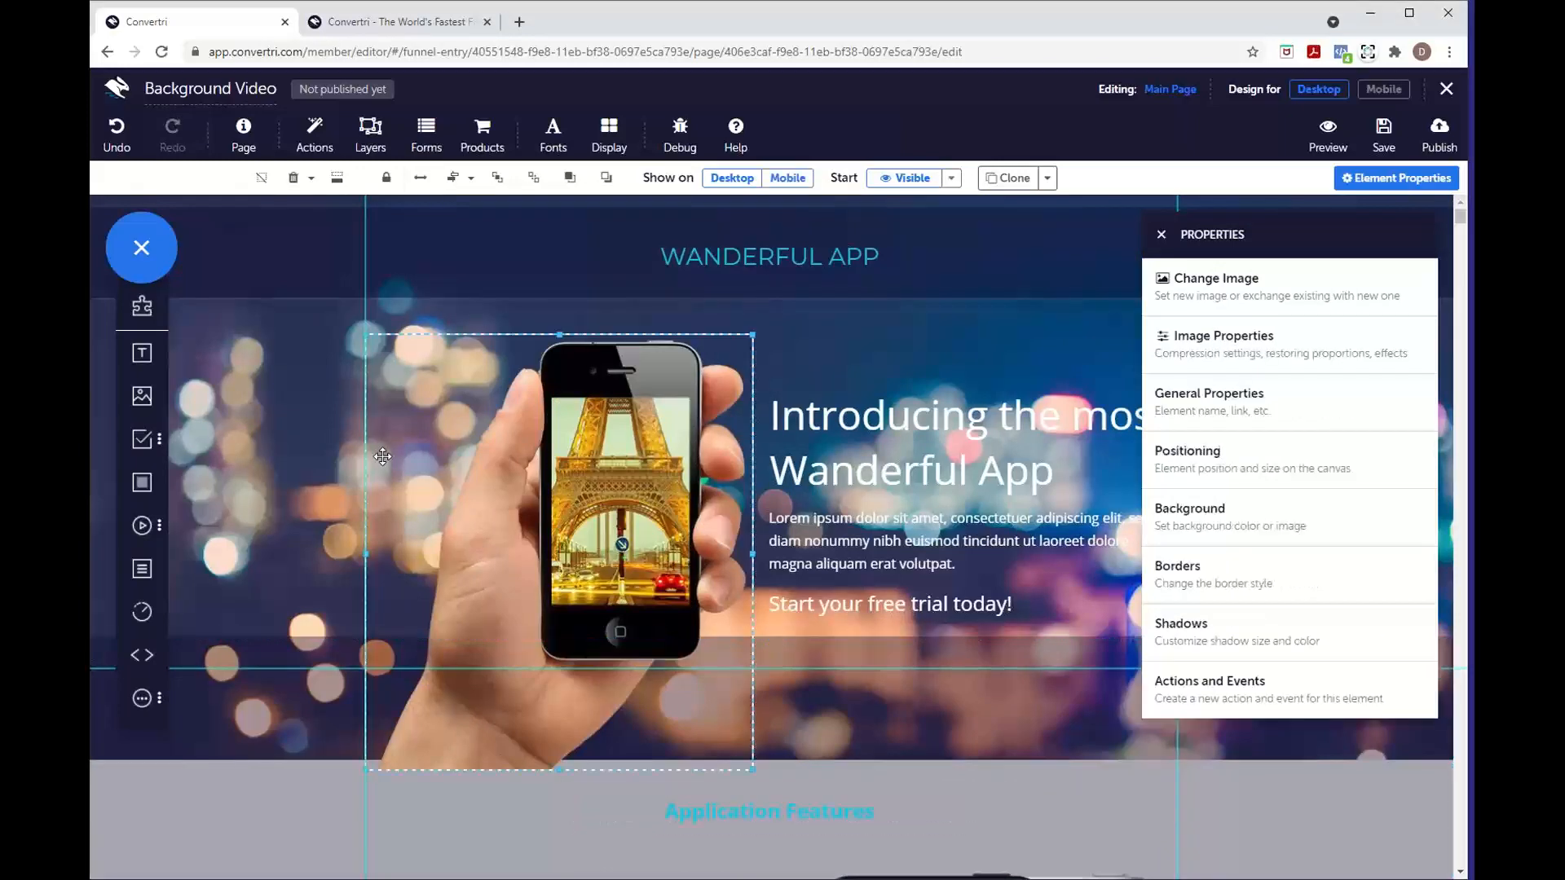
{"action": "left_click", "coordinate": [337, 436]}
{"action": "left_click_drag", "start_coordinate": [330, 422], "coordinate": [279, 861]}
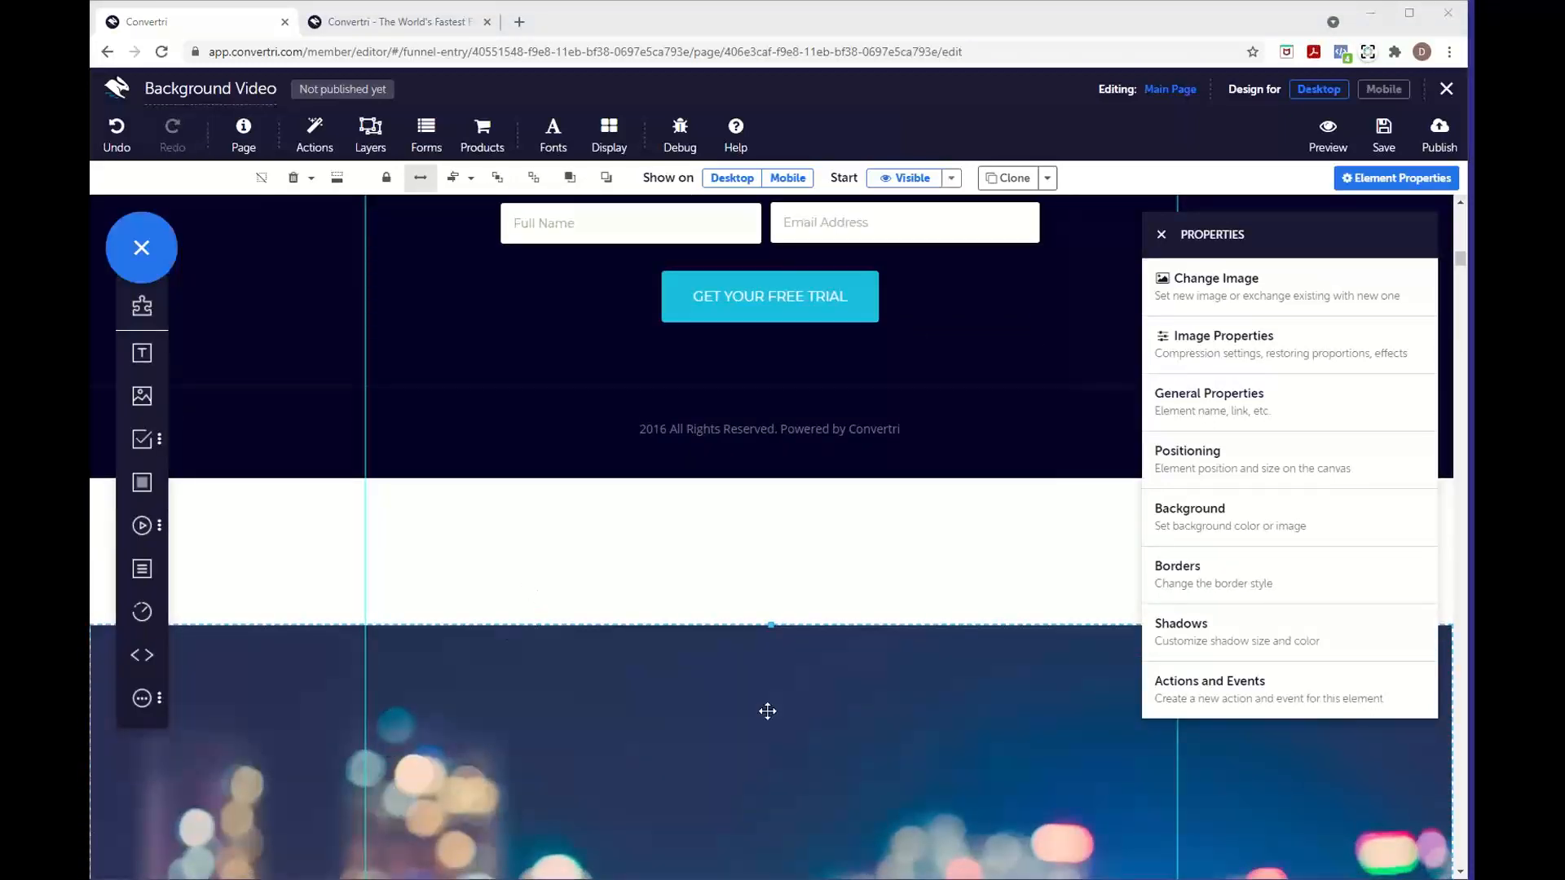
{"action": "left_click", "coordinate": [293, 178]}
{"action": "scroll", "coordinate": [801, 528], "scroll_direction": "up", "scroll_amount": 10}
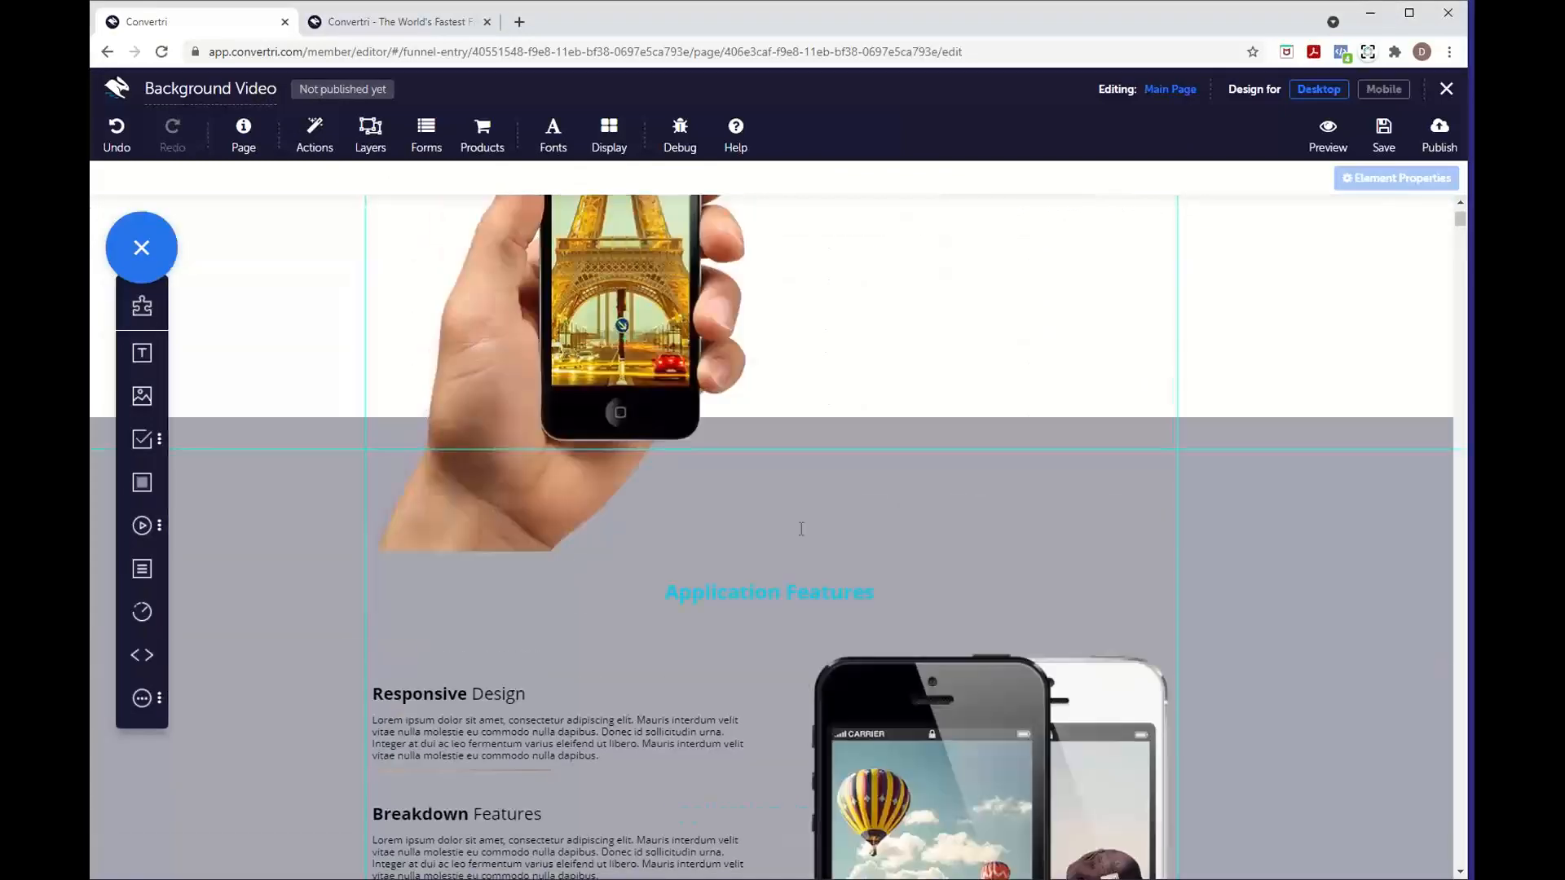
{"action": "scroll", "coordinate": [801, 529], "scroll_direction": "up", "scroll_amount": 3}
{"action": "left_click", "coordinate": [845, 716]}
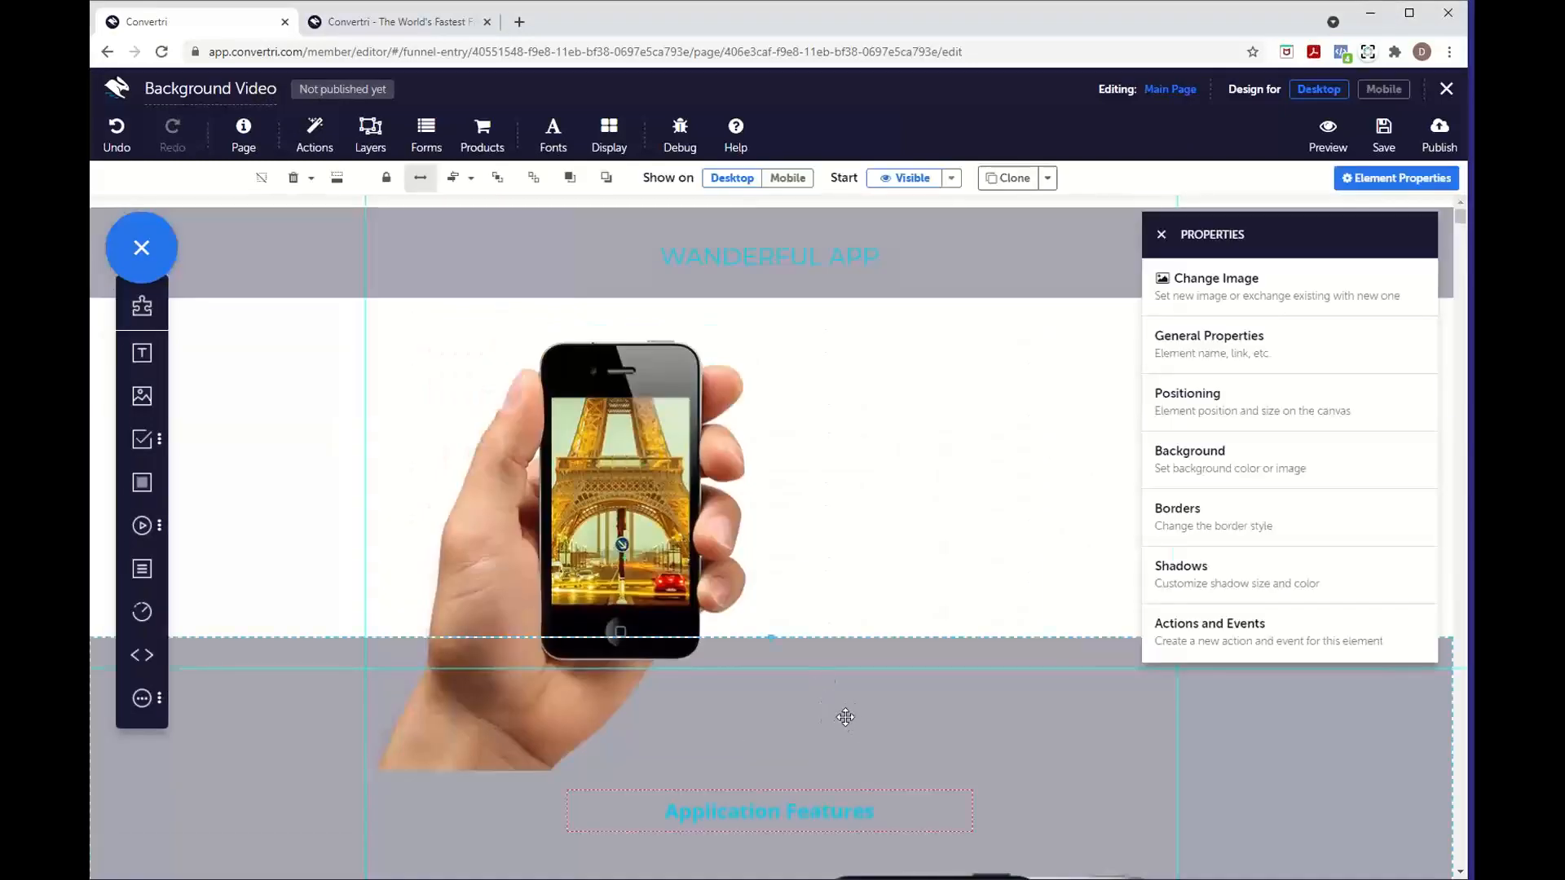
{"action": "left_click_drag", "start_coordinate": [845, 725], "coordinate": [840, 281]}
{"action": "left_click", "coordinate": [116, 132]}
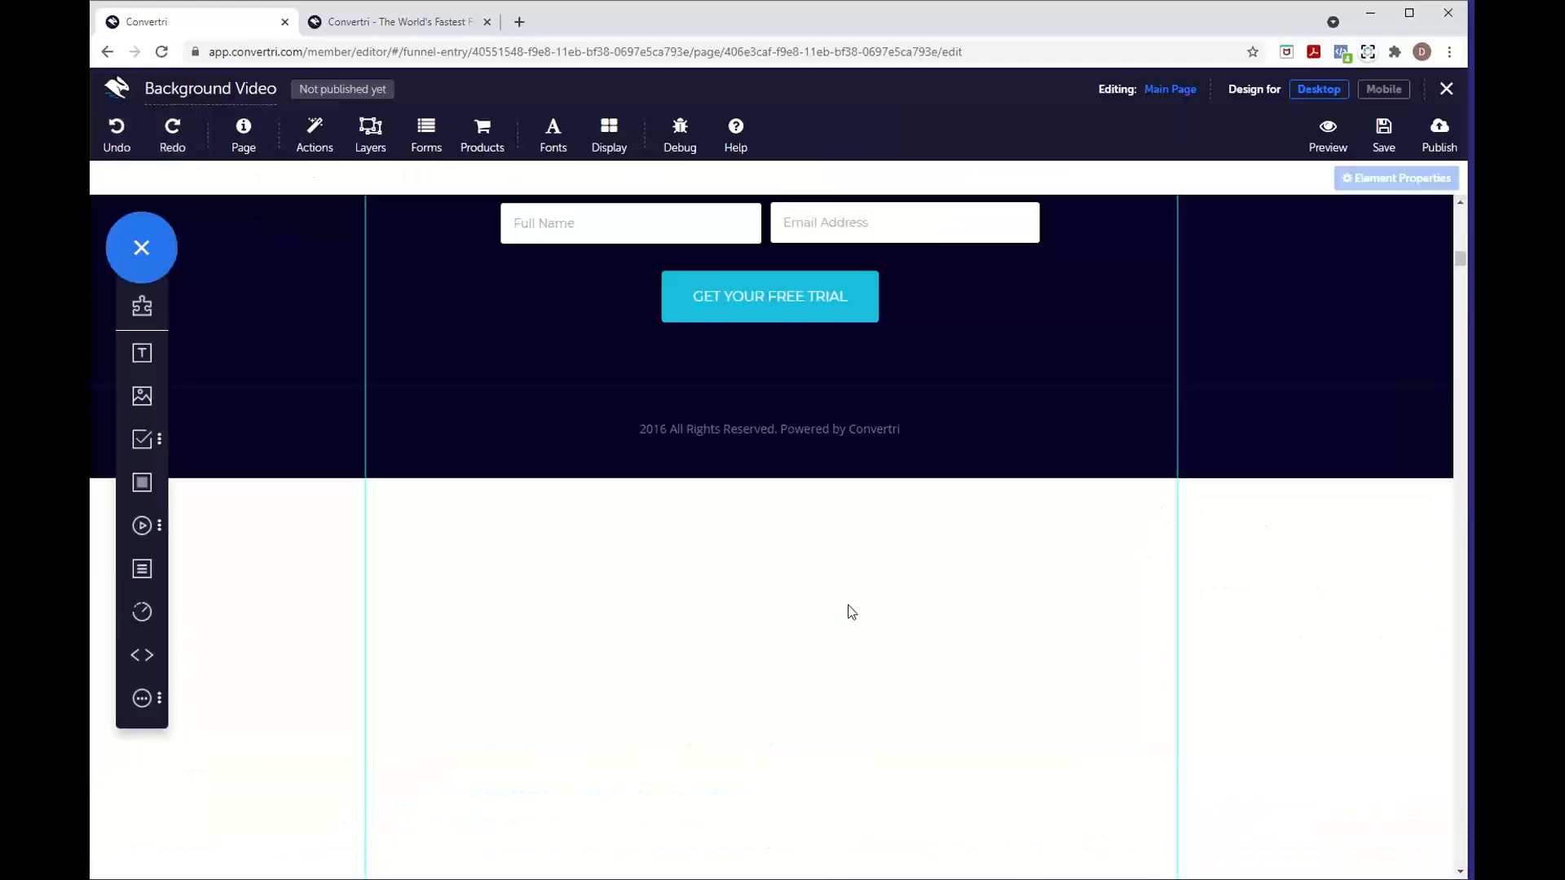
{"action": "scroll", "coordinate": [871, 636], "scroll_direction": "up", "scroll_amount": 20}
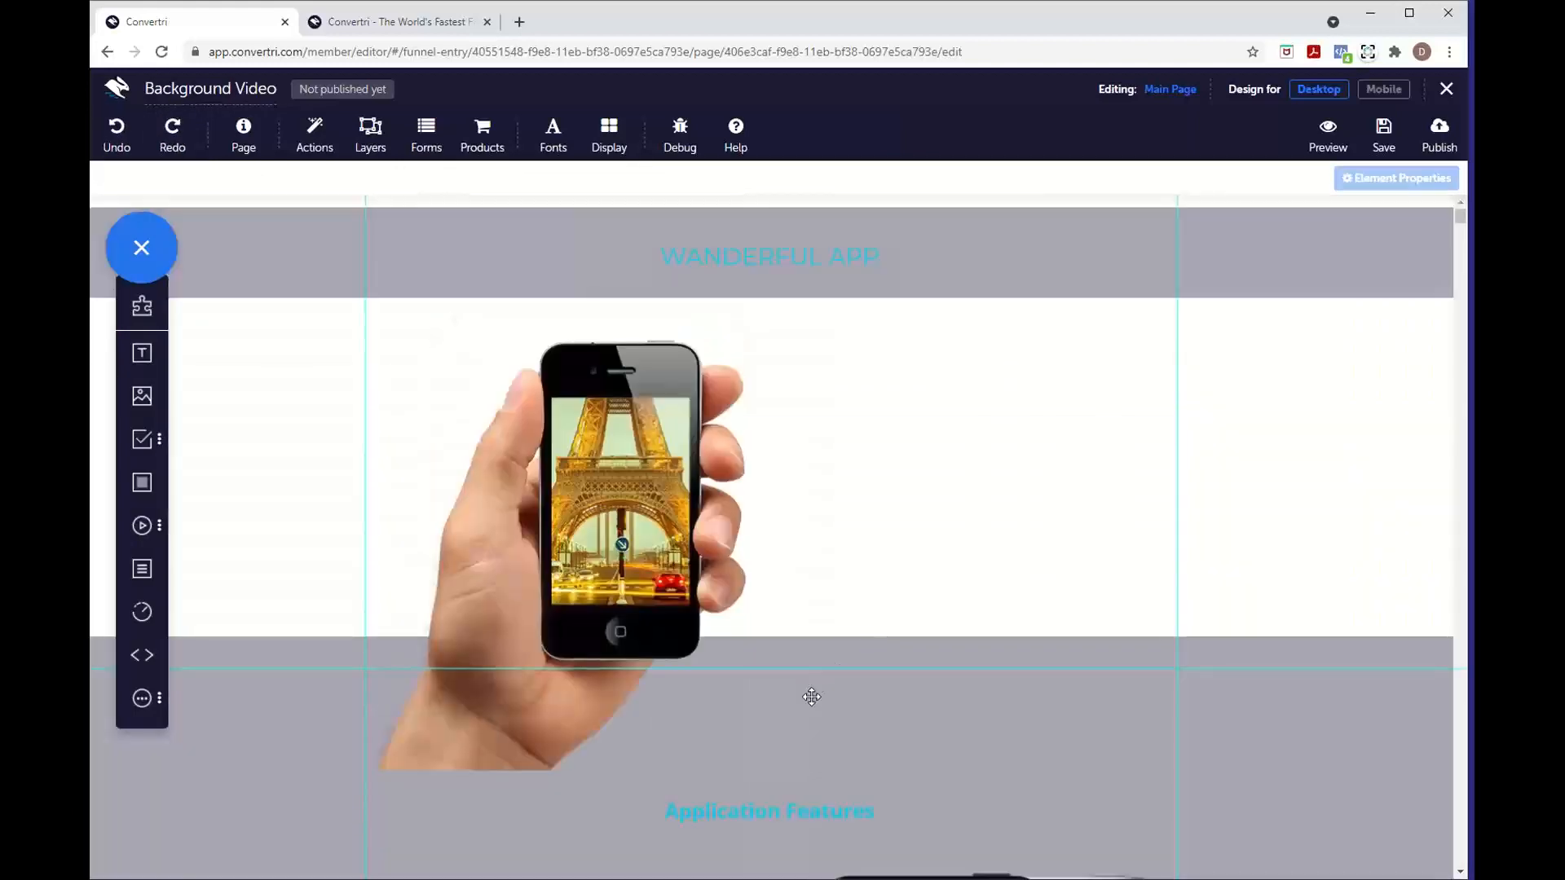
{"action": "left_click", "coordinate": [791, 712]}
{"action": "left_click_drag", "start_coordinate": [751, 728], "coordinate": [758, 530]}
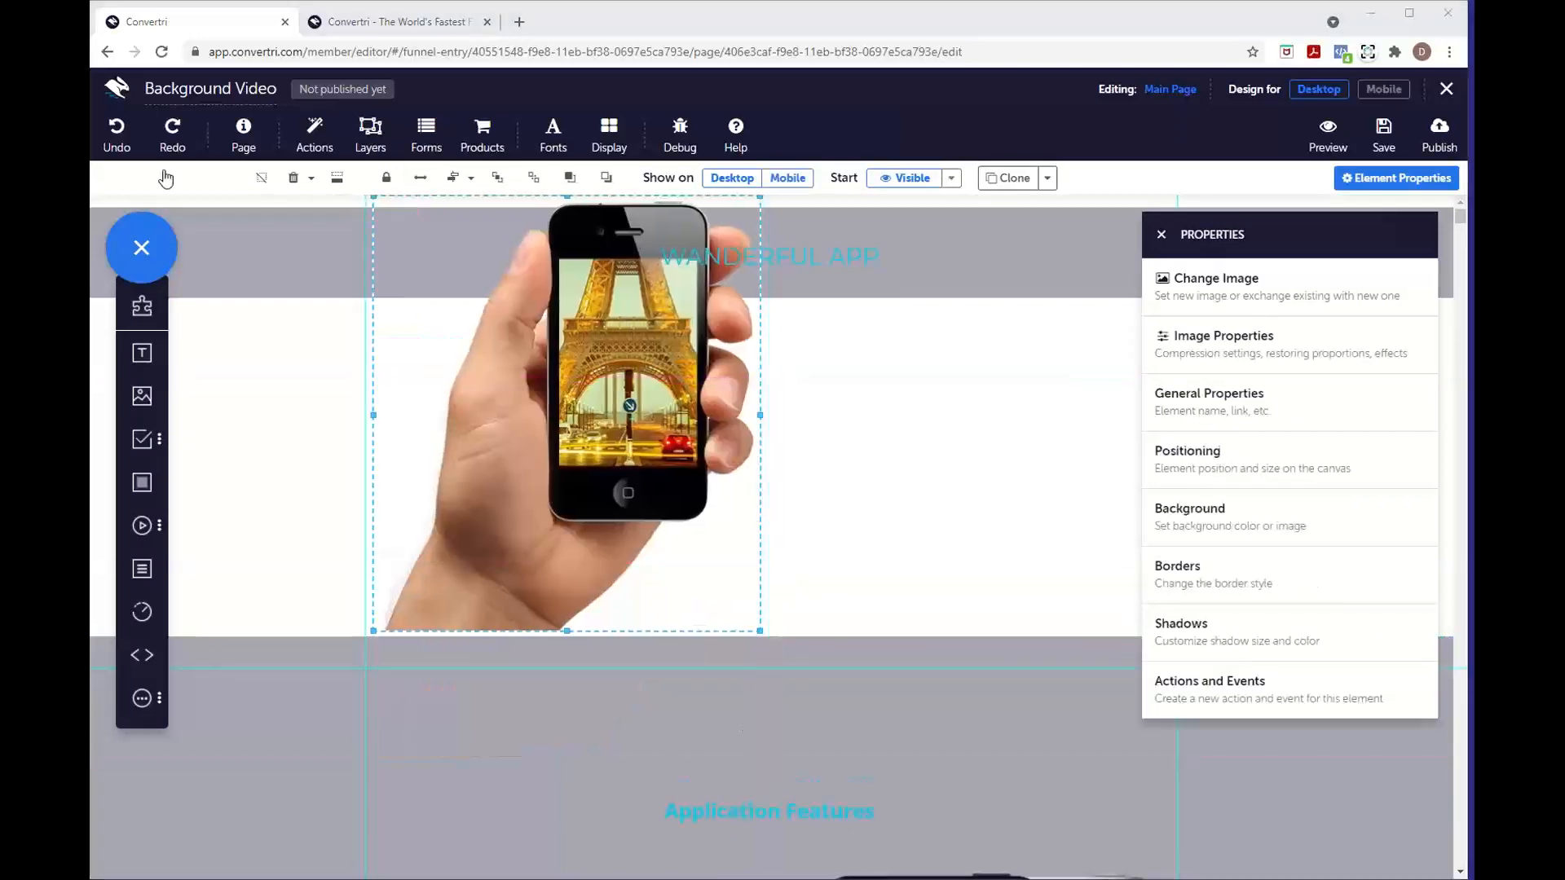
{"action": "left_click", "coordinate": [102, 132]}
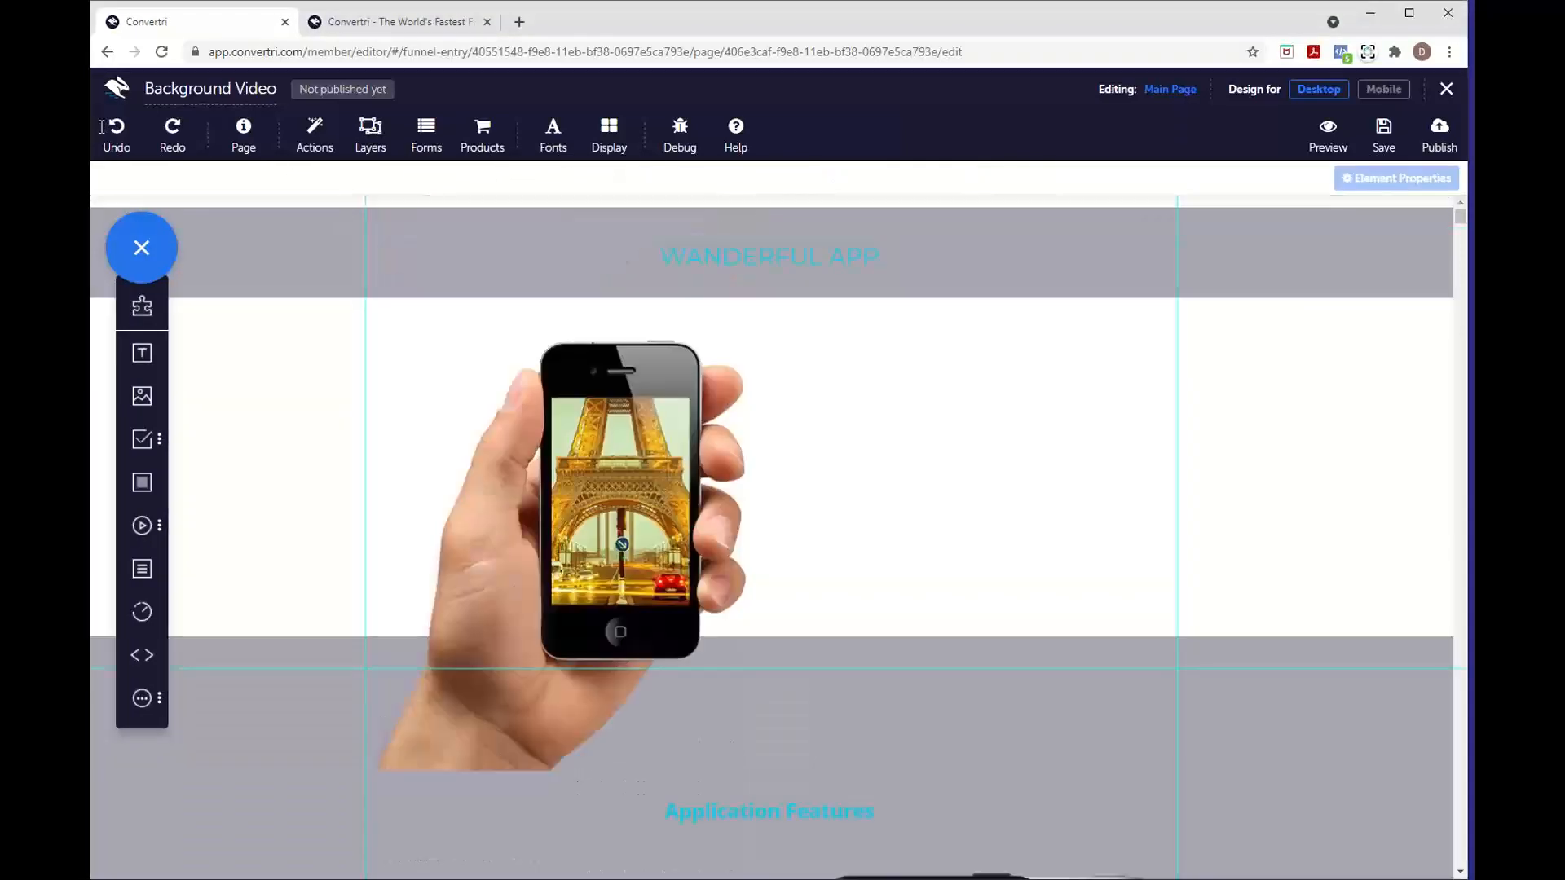
- Move the translucent overlay panel up behind the phone image and headline, just below the header strip
{"action": "left_click", "coordinate": [826, 725]}
{"action": "left_click_drag", "start_coordinate": [889, 705], "coordinate": [881, 383]}
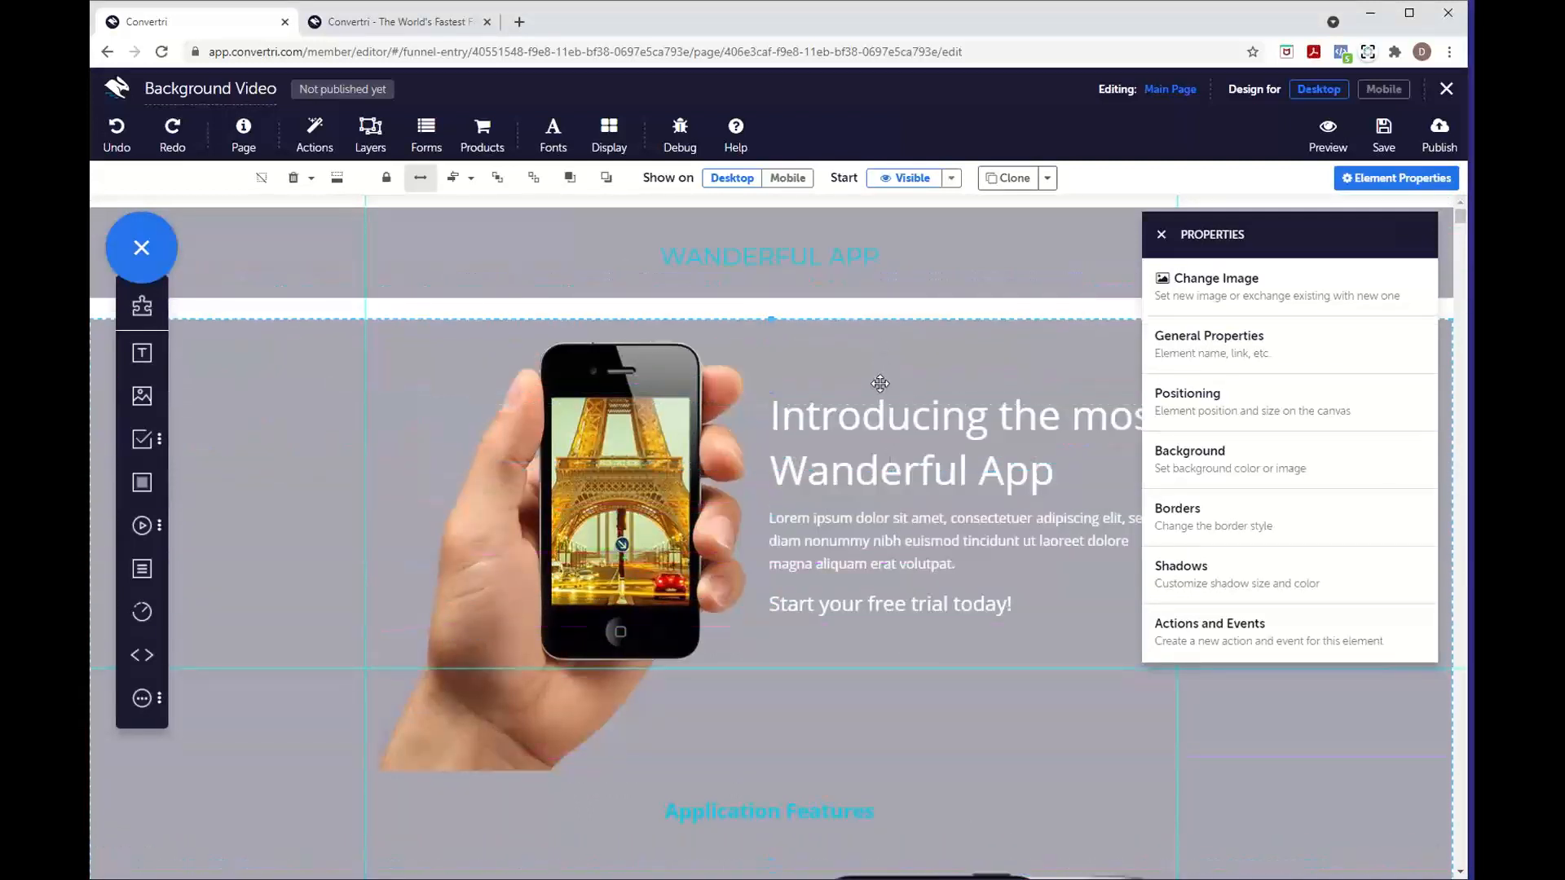
{"action": "left_click", "coordinate": [370, 309]}
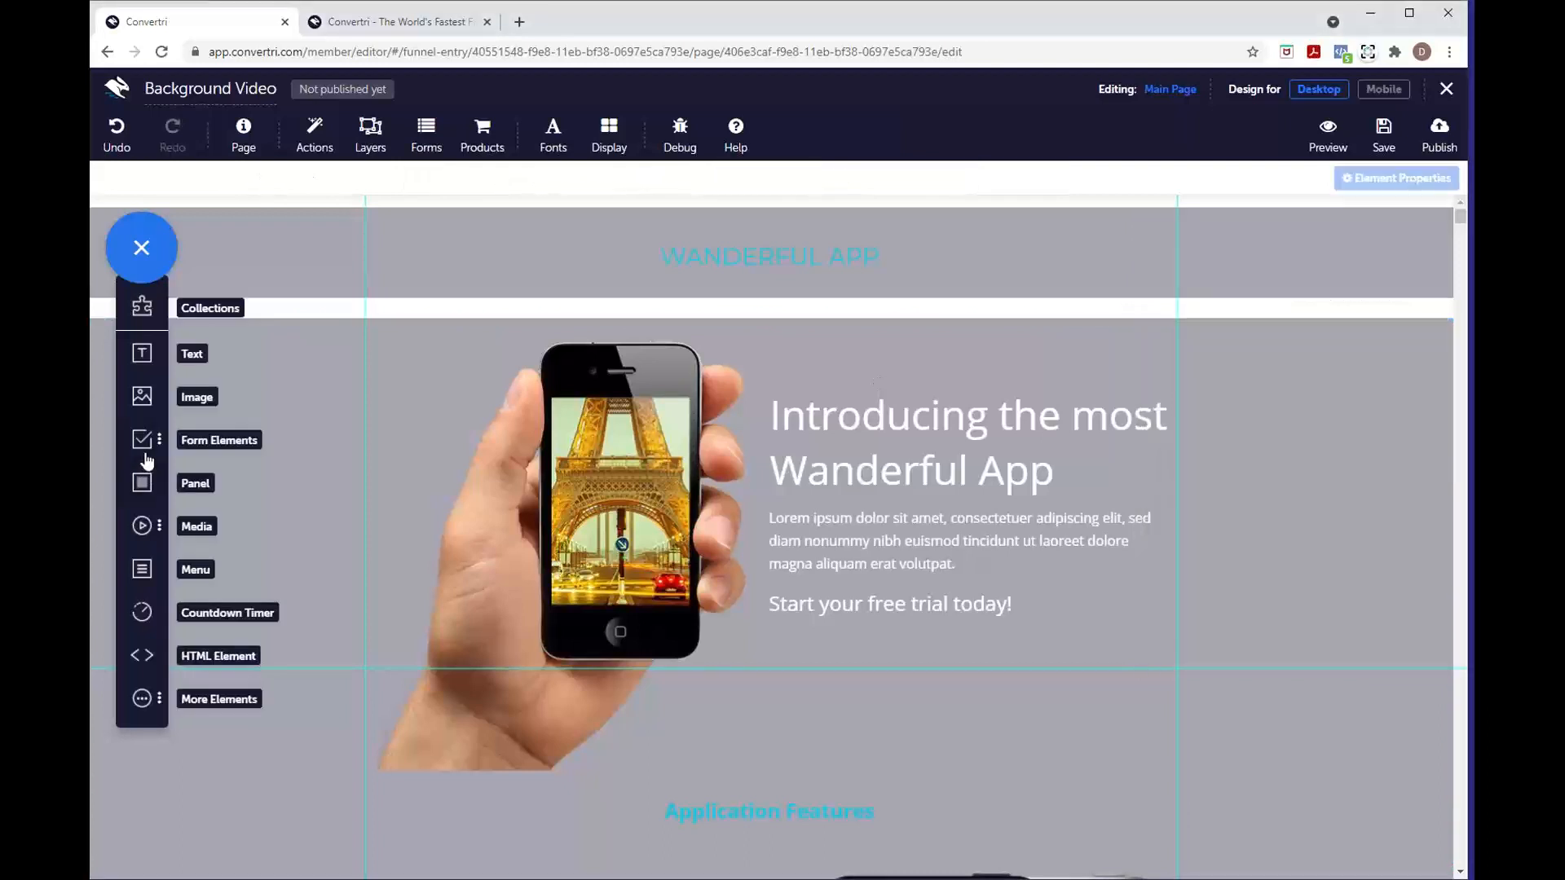
- Add a full-width background video element at the start of the page and send it to the back
{"action": "left_click", "coordinate": [142, 525]}
{"action": "left_click_drag", "start_coordinate": [286, 602], "coordinate": [908, 342]}
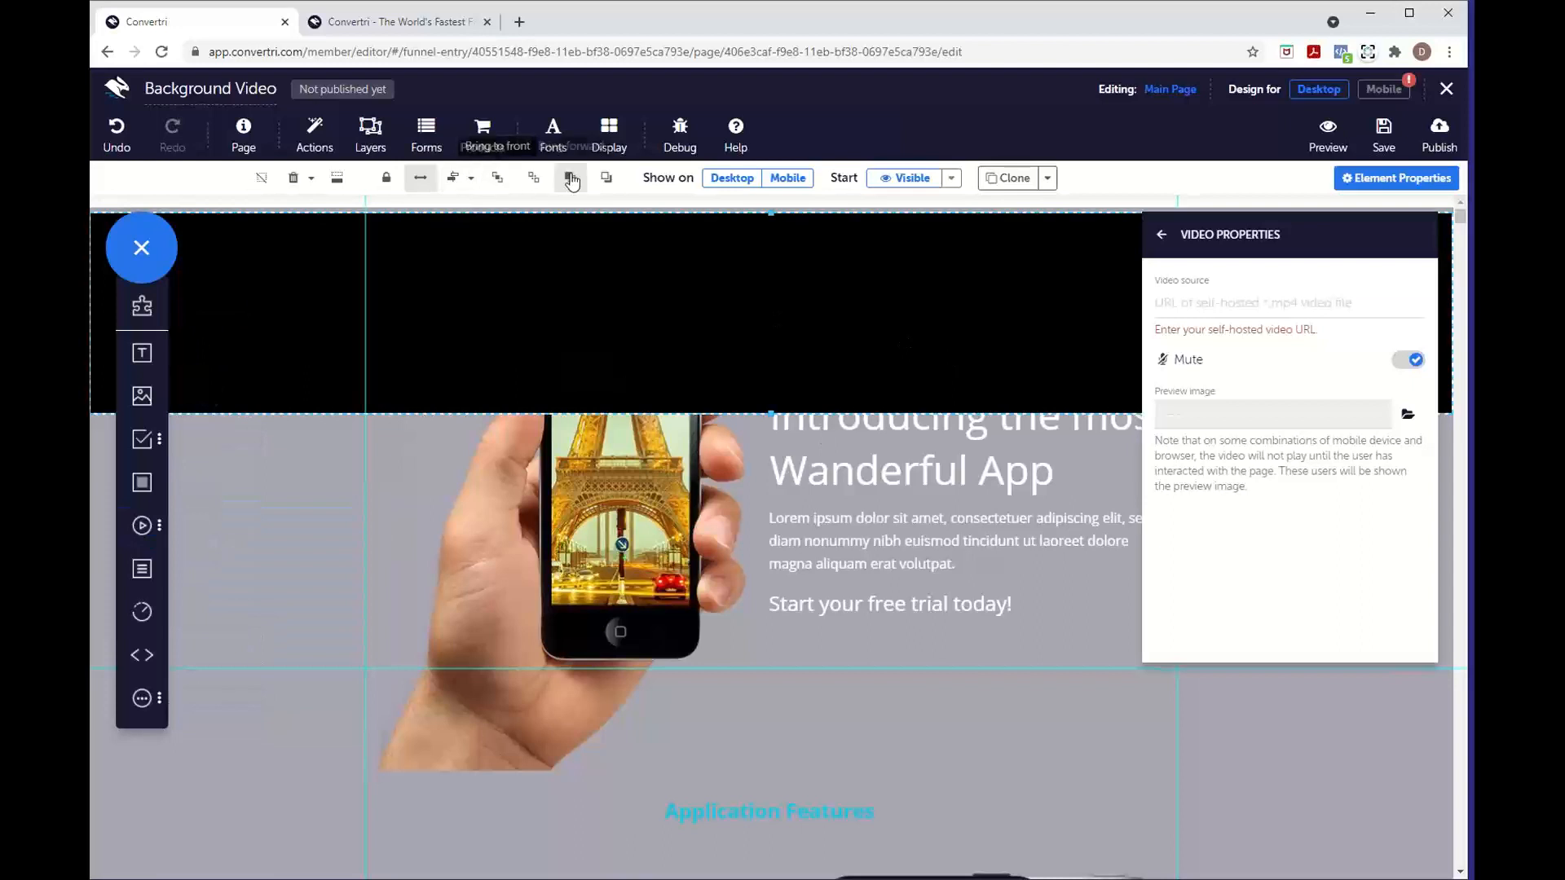
{"action": "left_click", "coordinate": [536, 181]}
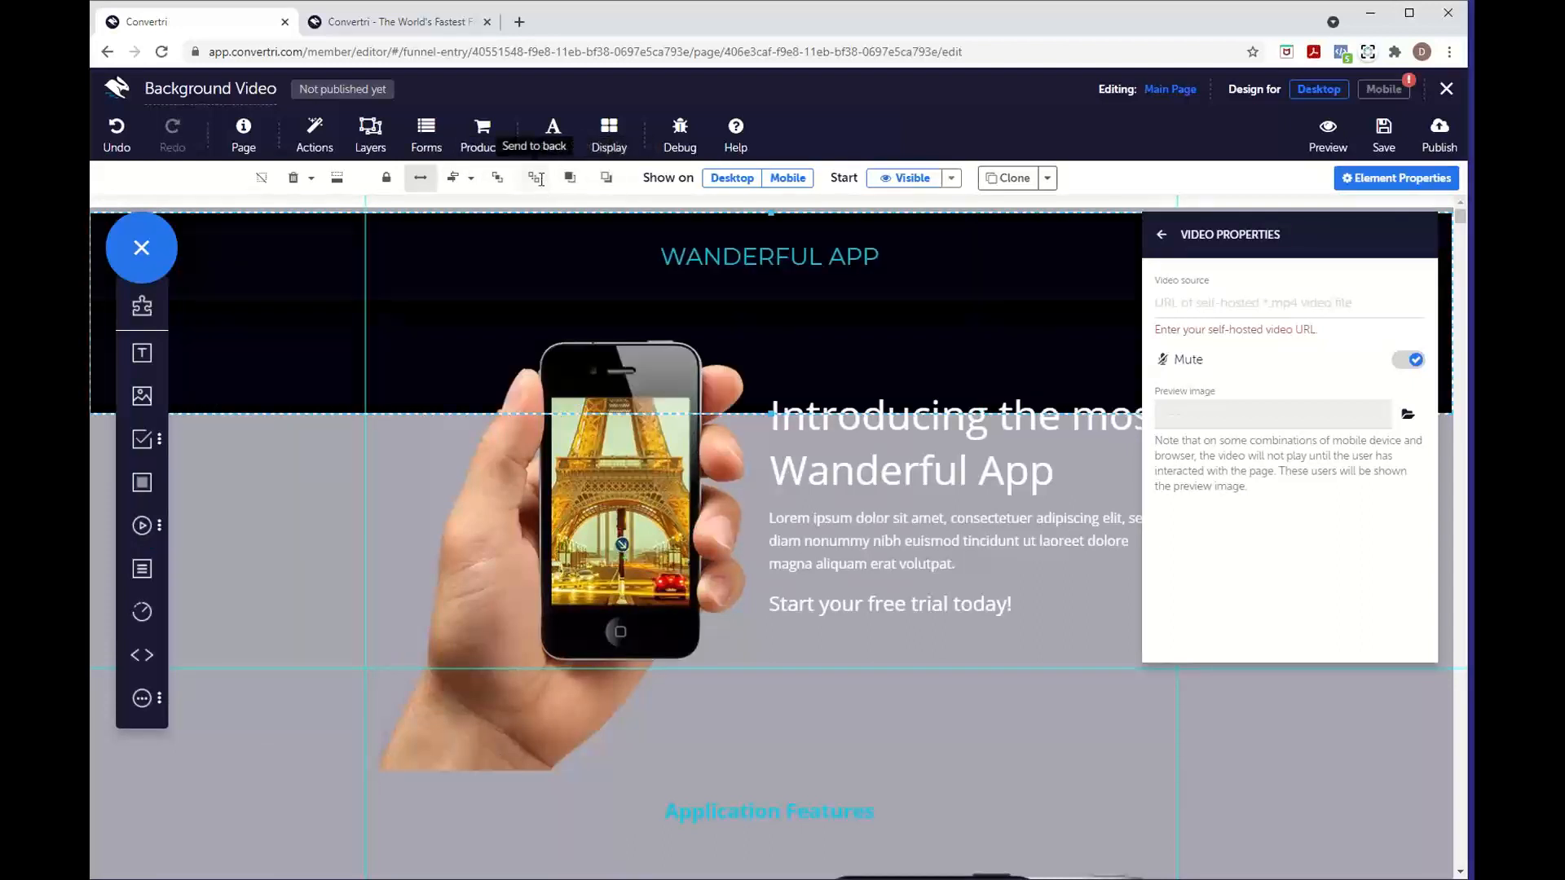
- Move the phone image up slightly and nudge the background video up to the page's top edge
{"action": "left_click", "coordinate": [462, 365]}
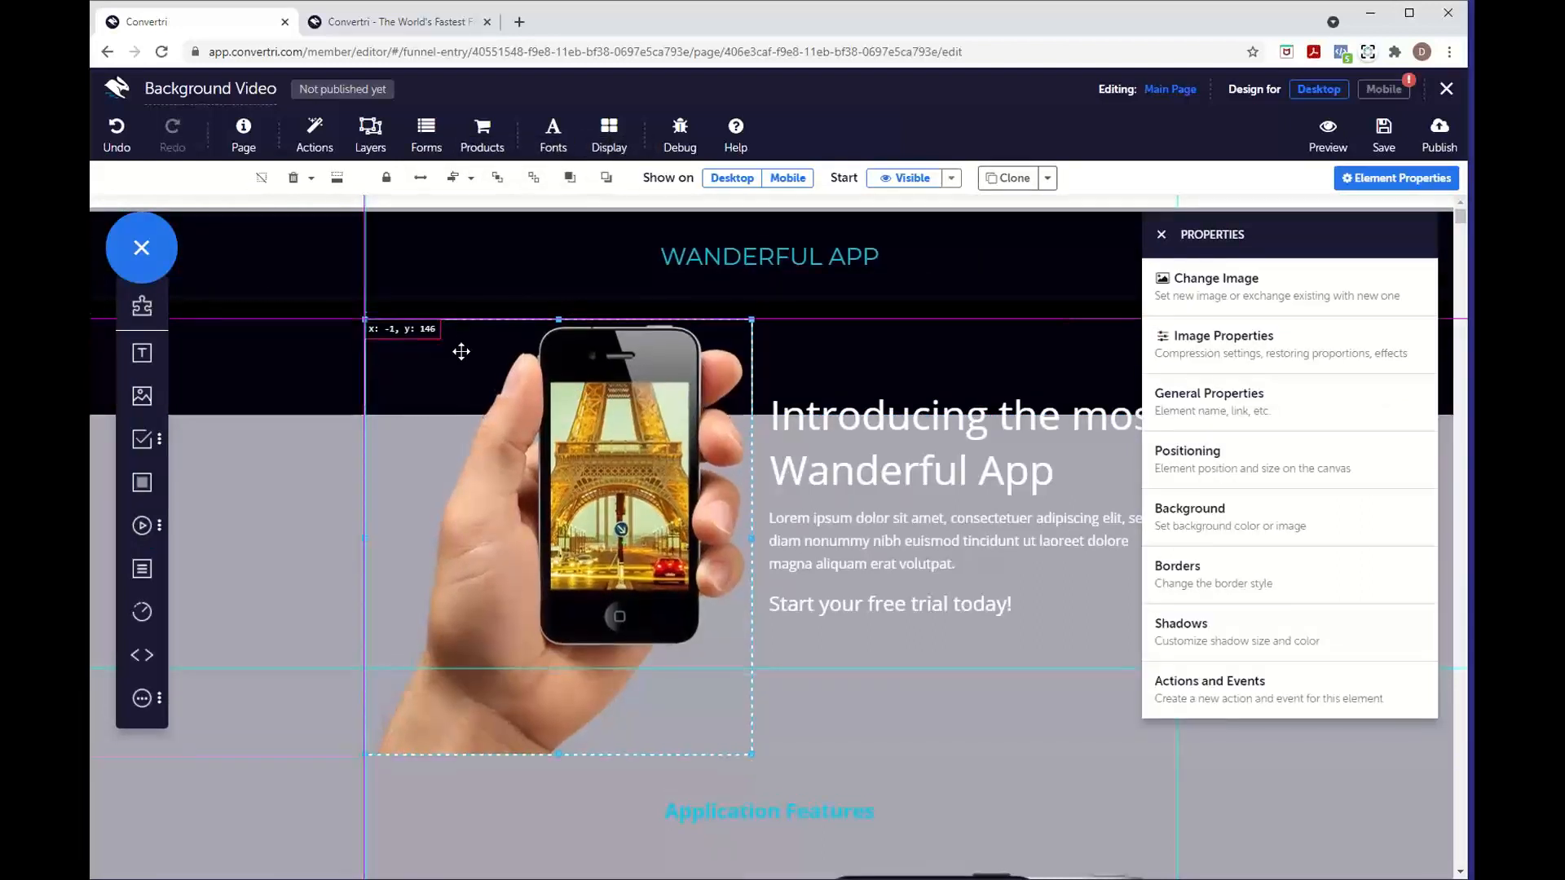
{"action": "left_click", "coordinate": [395, 313]}
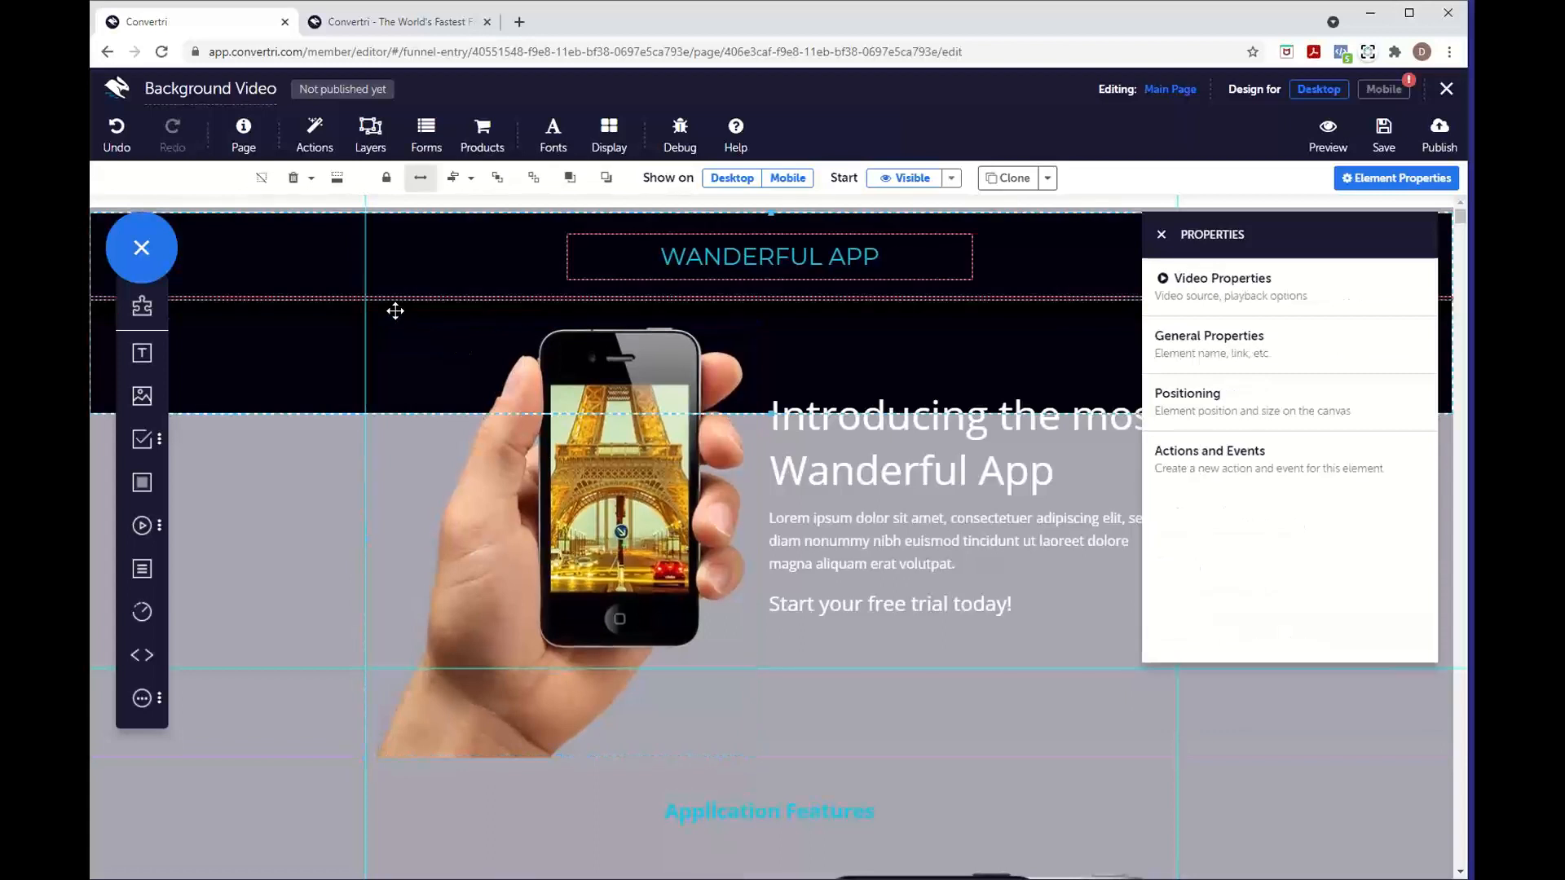
{"action": "key", "text": "Up"}
{"action": "key", "text": "Up"}
{"action": "key", "text": "Up"}
{"action": "key", "text": "Up"}
{"action": "key", "text": "Up"}
{"action": "key", "text": "Up"}
{"action": "key", "text": "Up"}
{"action": "key", "text": "Up"}
{"action": "key", "text": "Up"}
{"action": "key", "text": "Up"}
{"action": "key", "text": "Up"}
{"action": "key", "text": "Up"}
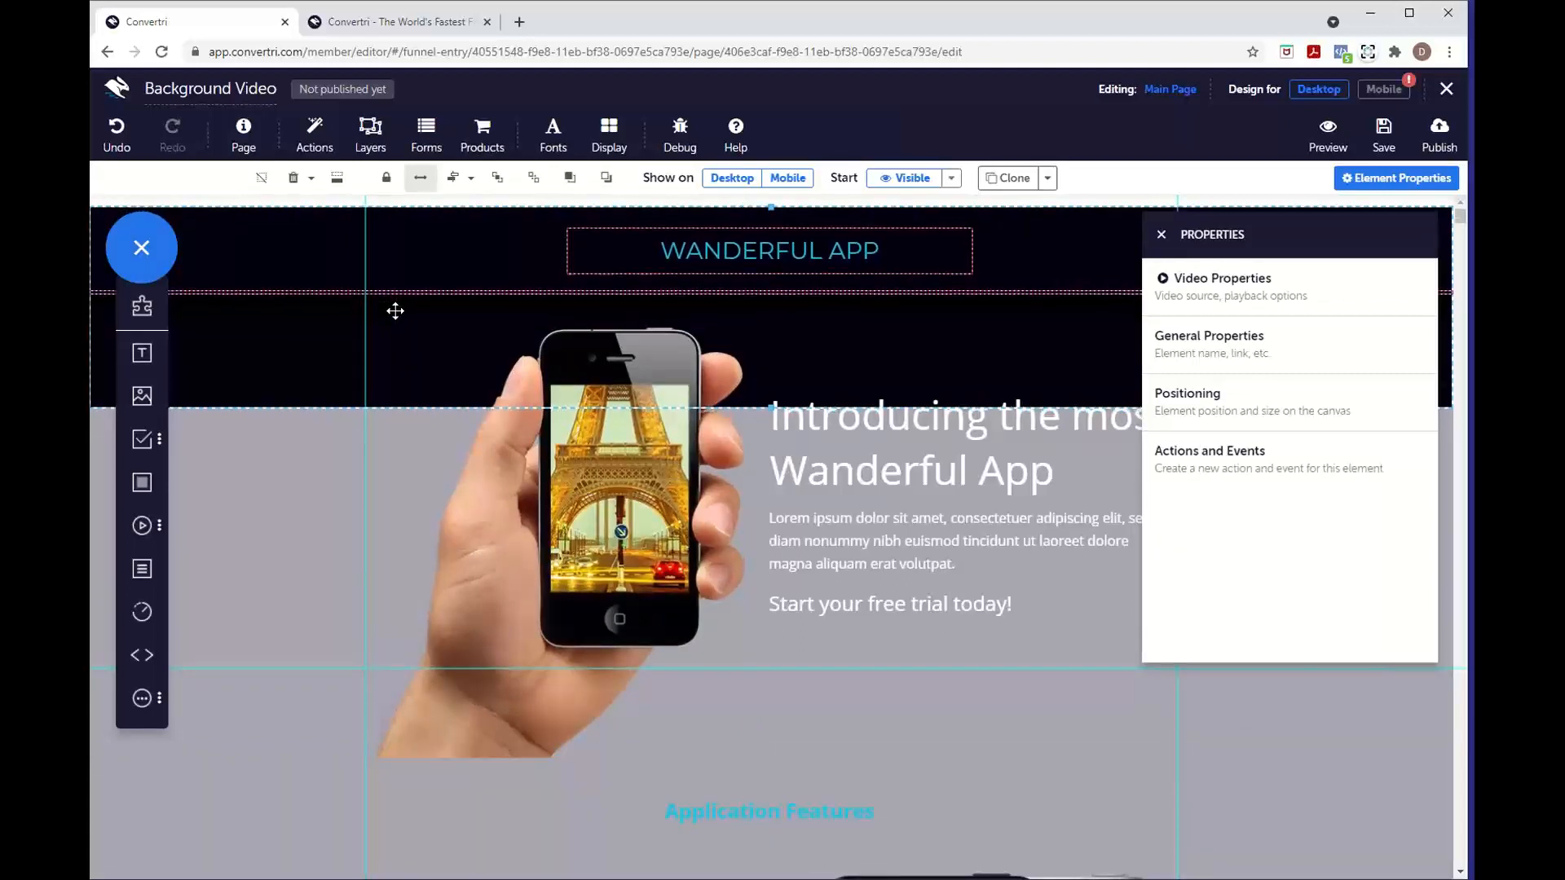
{"action": "key", "text": "Up"}
{"action": "key", "text": "Up"}
{"action": "key", "text": "Up"}
{"action": "key", "text": "Up"}
{"action": "key", "text": "Up"}
{"action": "key", "text": "Up"}
{"action": "key", "text": "Up"}
{"action": "key", "text": "Up"}
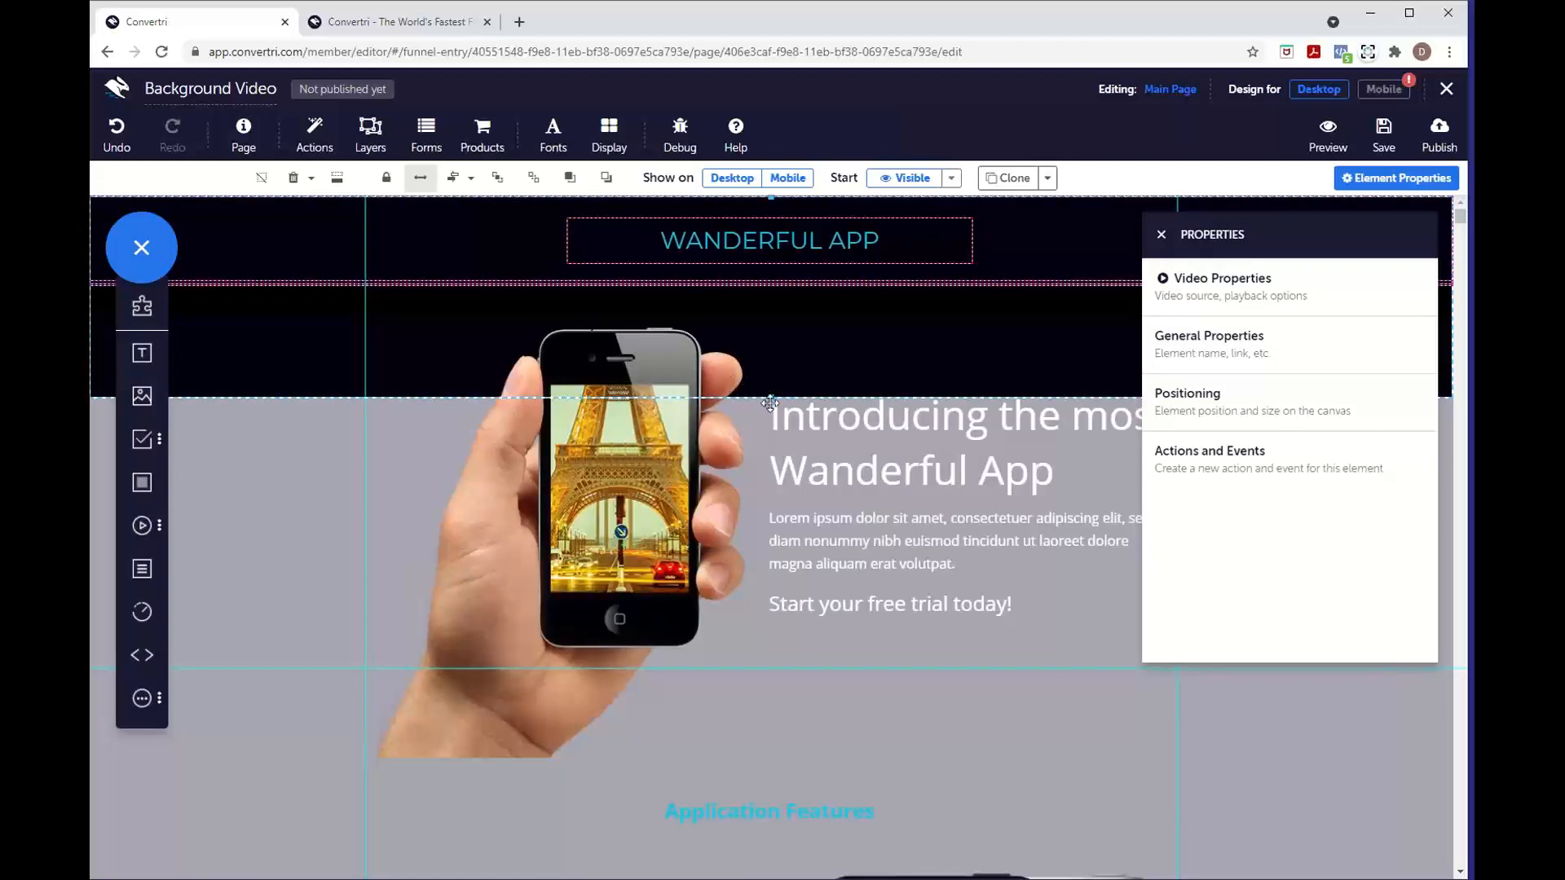
- Extend the background video down to the phone image's lower edge and move the overlay panel up to cover it
{"action": "left_click_drag", "start_coordinate": [770, 401], "coordinate": [754, 758]}
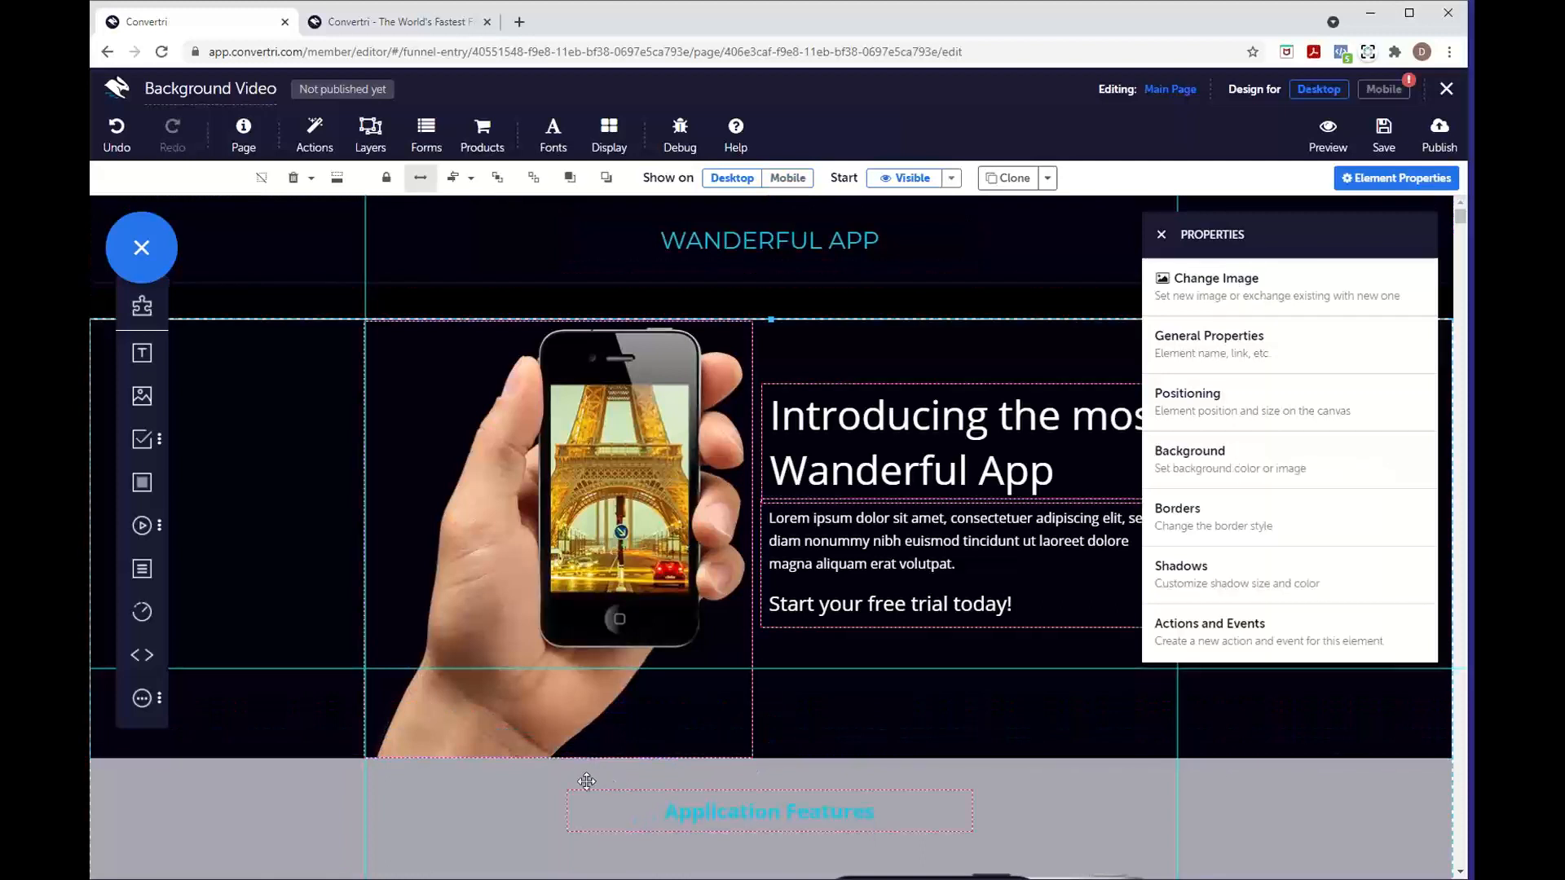
{"action": "left_click_drag", "start_coordinate": [559, 781], "coordinate": [541, 645]}
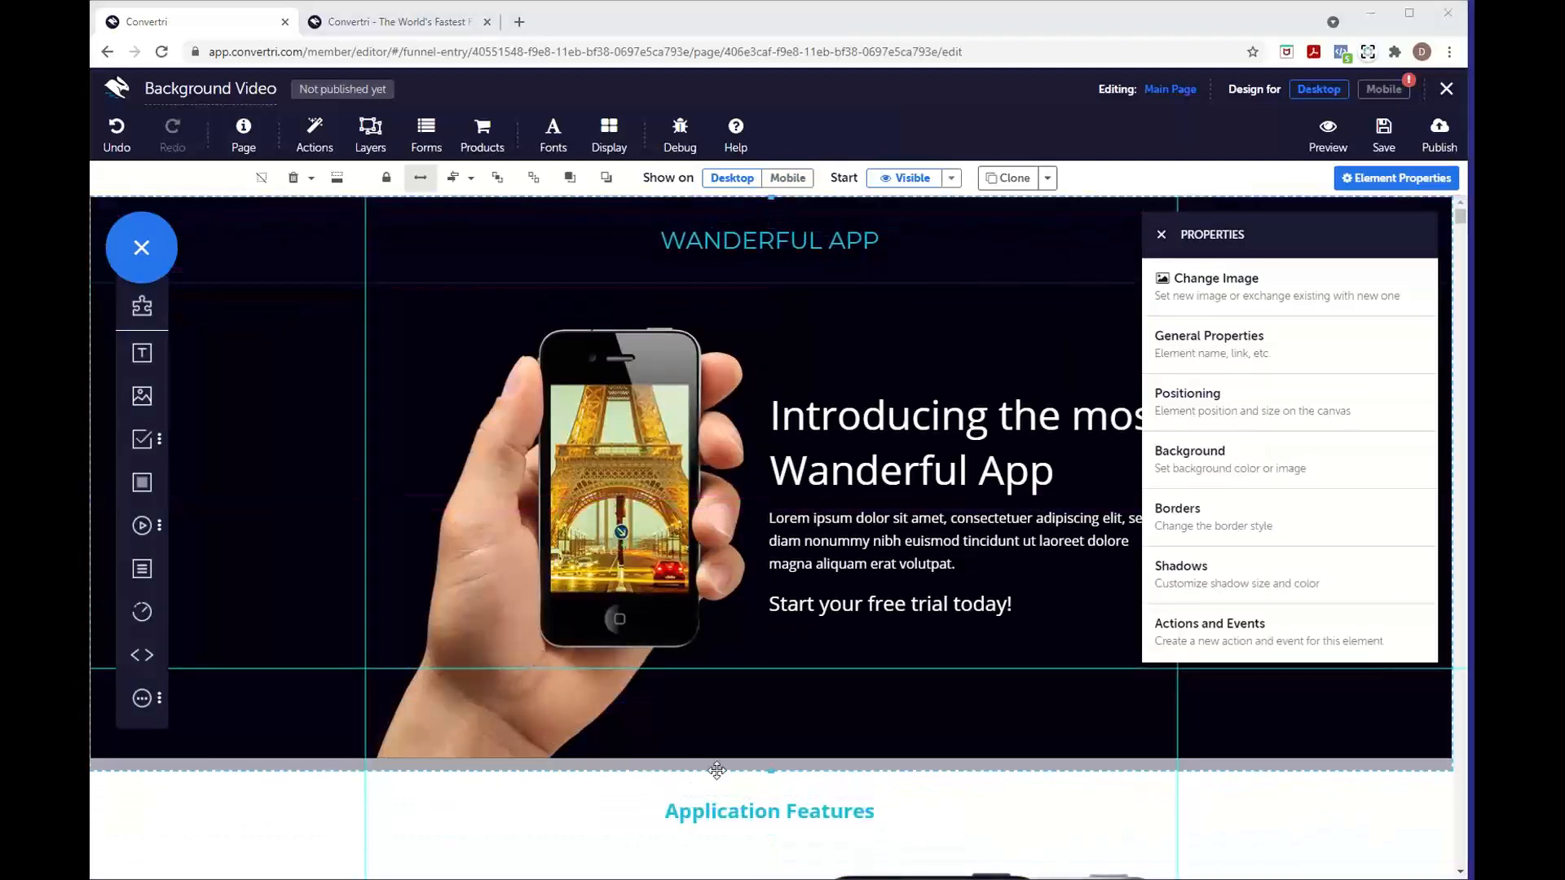
{"action": "left_click_drag", "start_coordinate": [716, 770], "coordinate": [768, 744]}
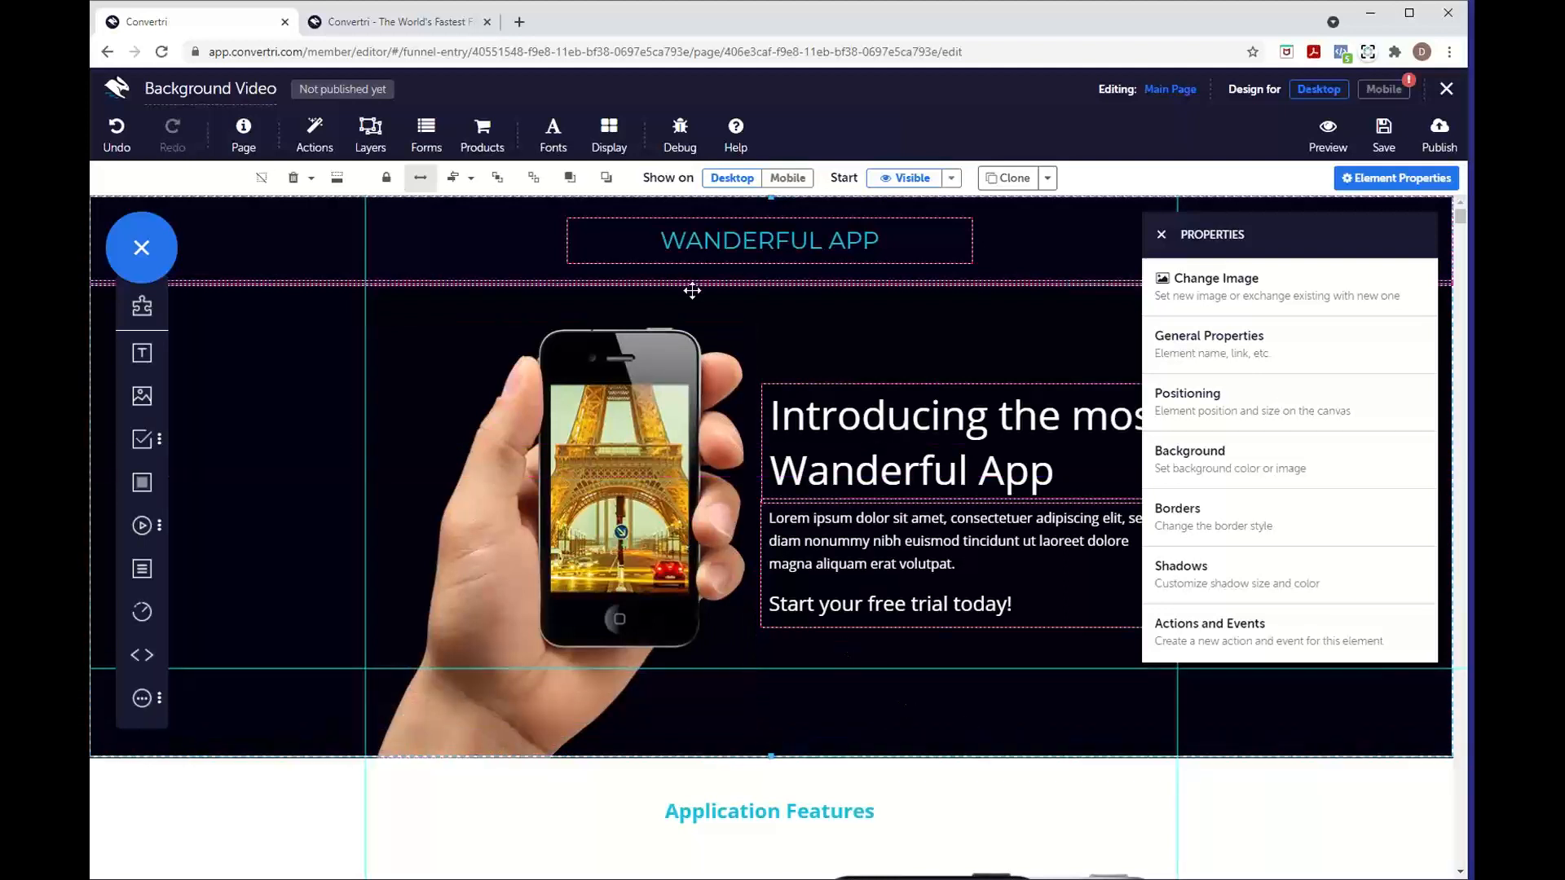
- Examine the background video in the hero section of the convertri.com homepage and return to the page editor
{"action": "left_click", "coordinate": [392, 21]}
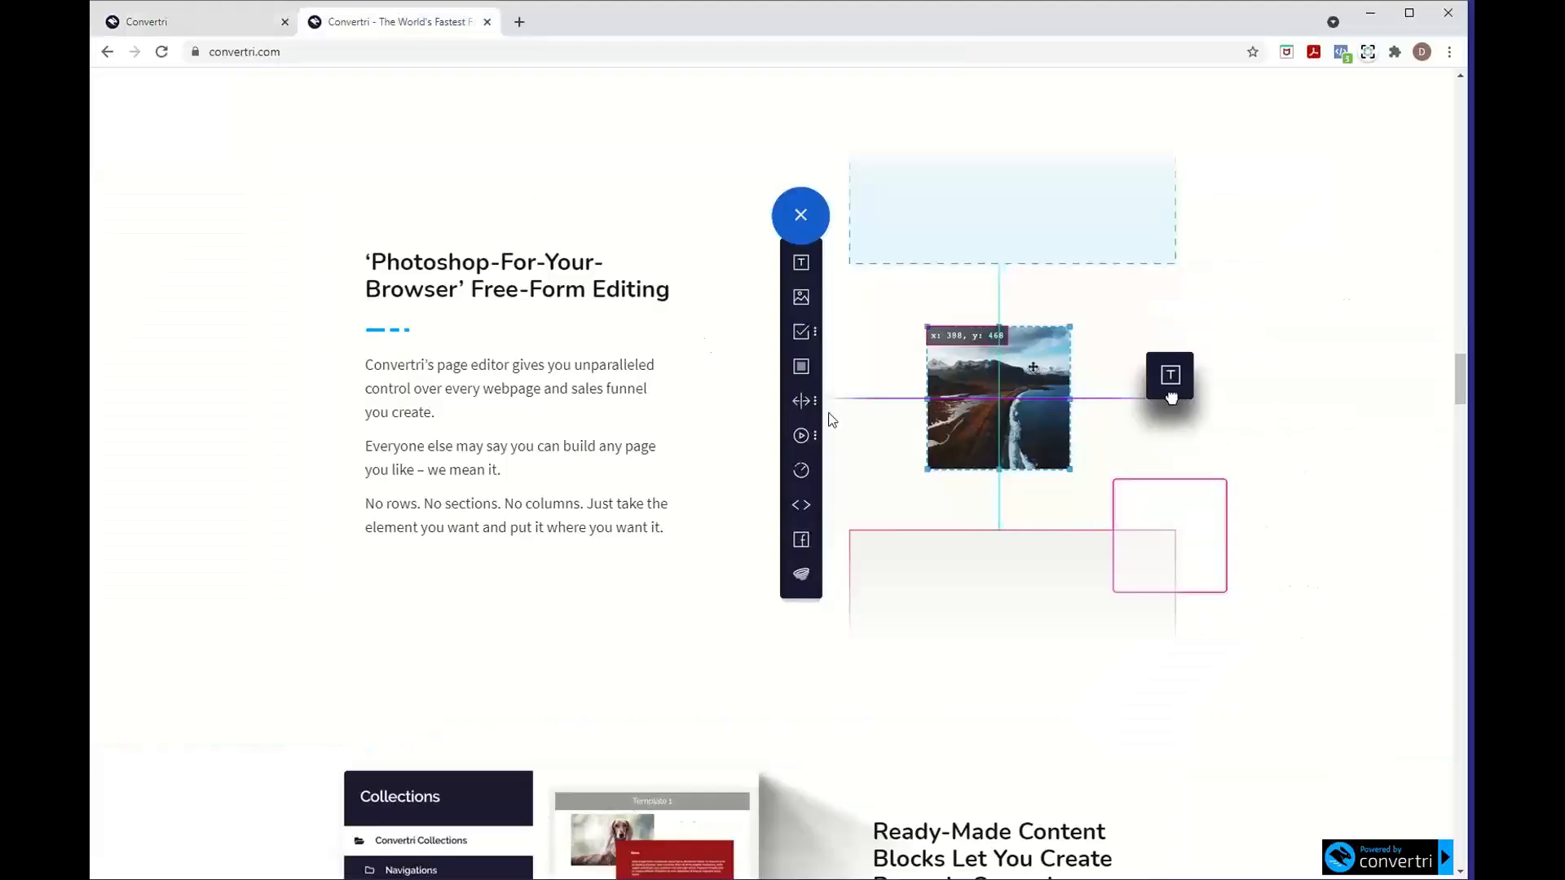
{"action": "scroll", "coordinate": [829, 419], "scroll_direction": "down", "scroll_amount": 10}
{"action": "scroll", "coordinate": [829, 419], "scroll_direction": "up", "scroll_amount": 15}
{"action": "scroll", "coordinate": [830, 419], "scroll_direction": "up", "scroll_amount": 5}
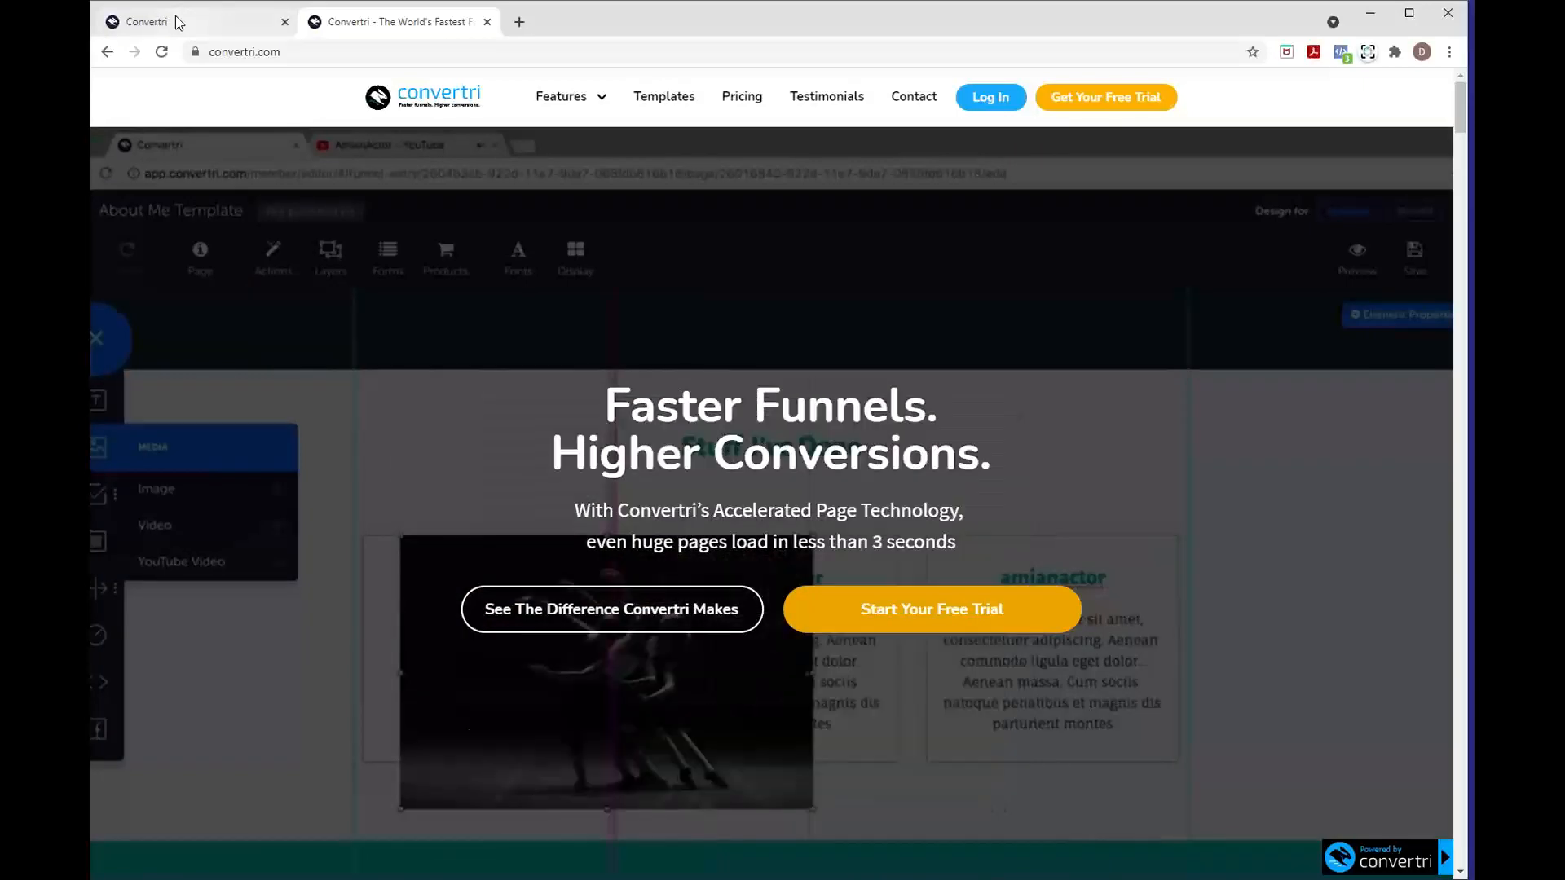
{"action": "left_click", "coordinate": [174, 18]}
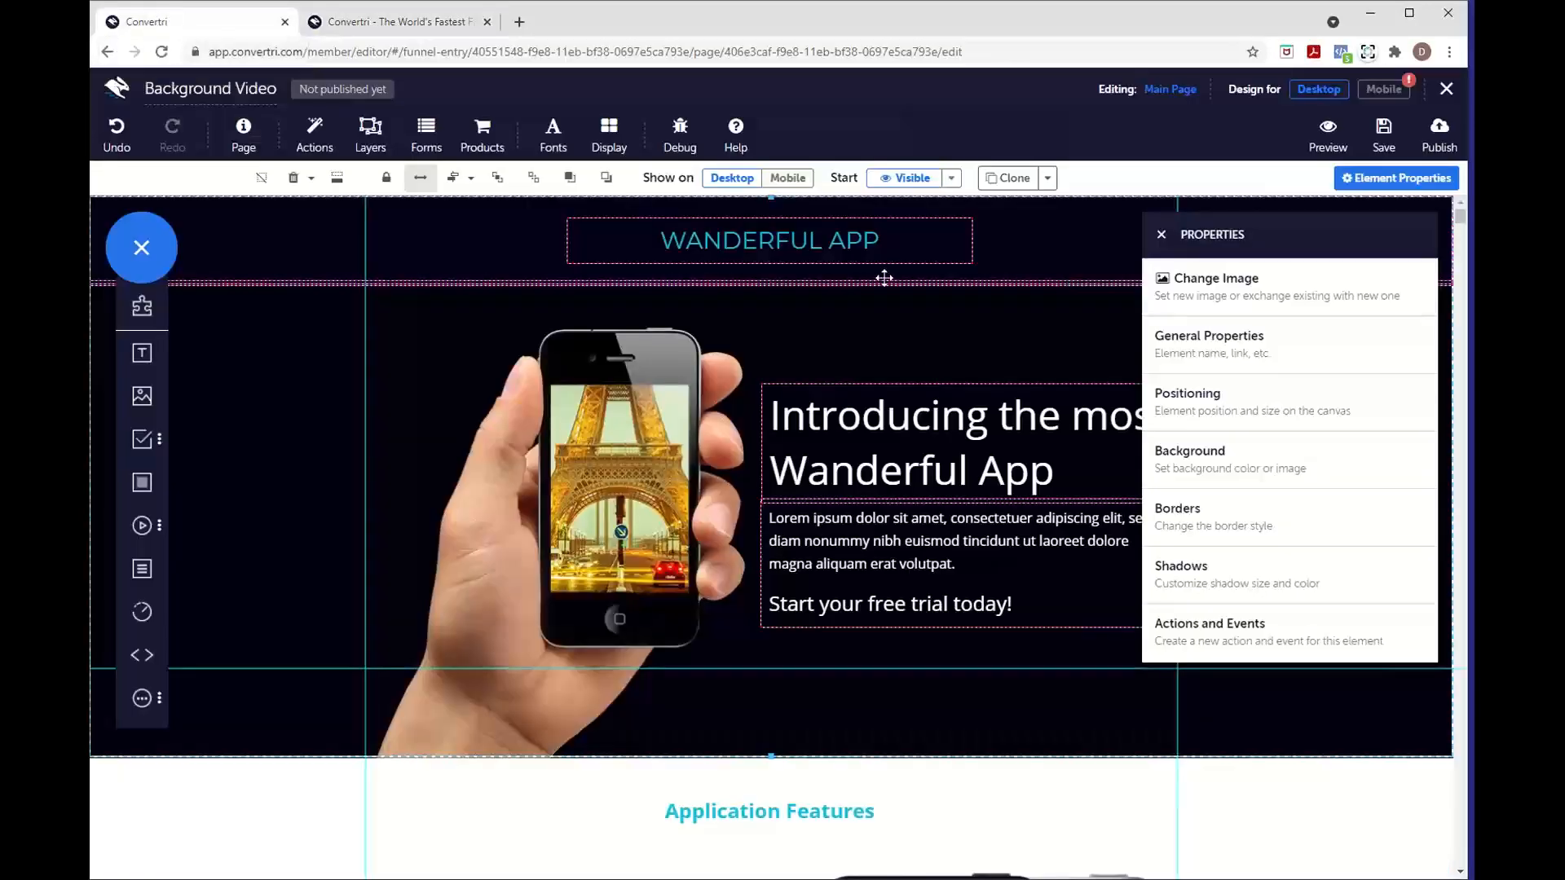
- Review the overlay panel's background fill colour and opacity, and cancel the colour selection
{"action": "left_click", "coordinate": [1227, 449]}
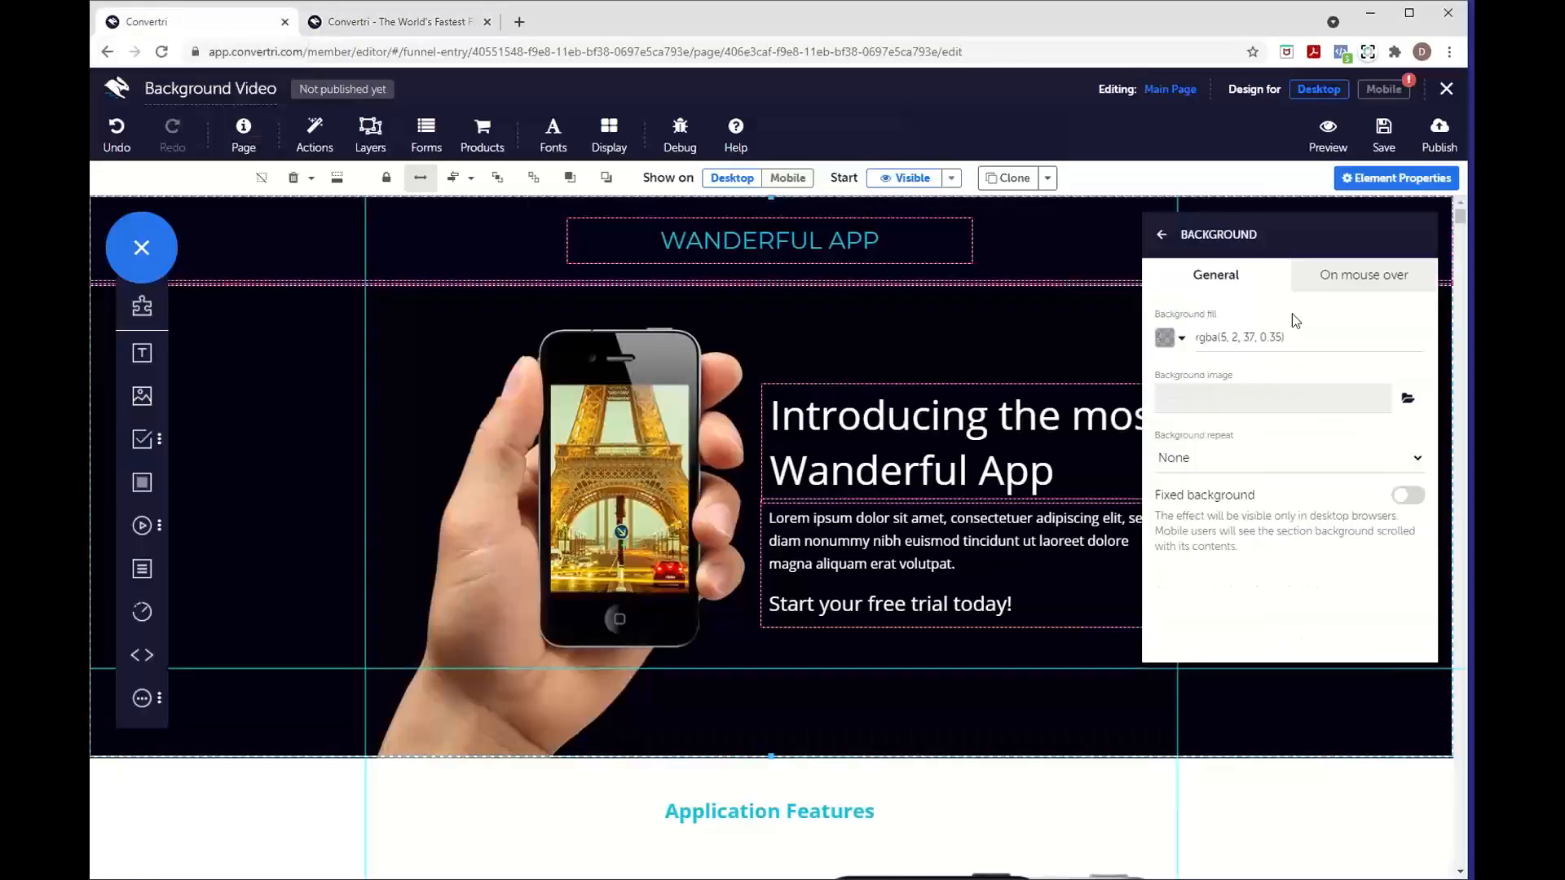
{"action": "left_click", "coordinate": [1171, 343]}
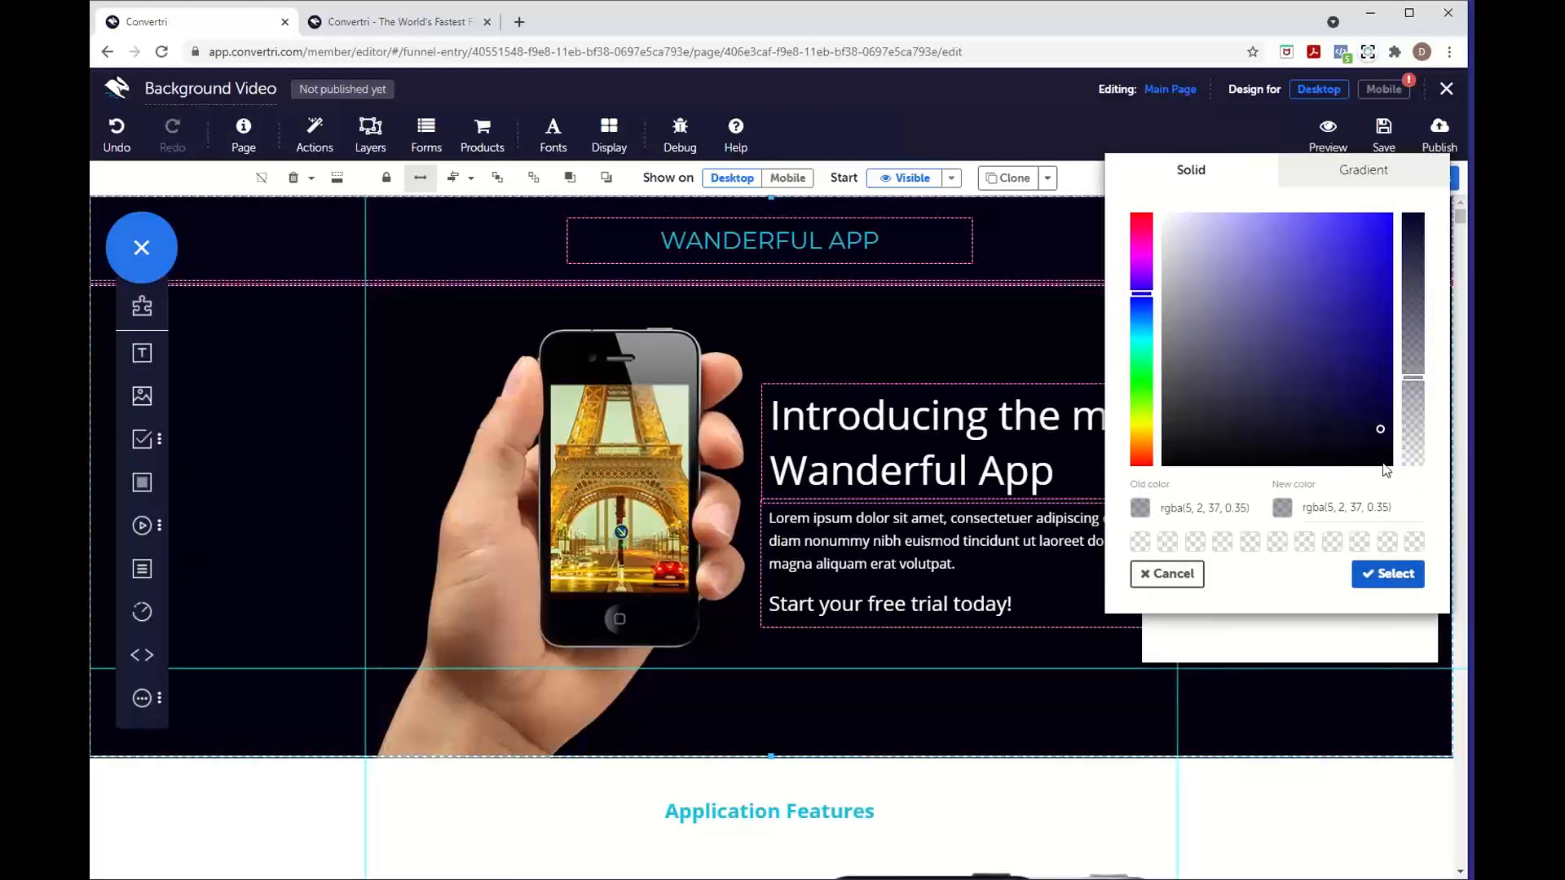
{"action": "left_click", "coordinate": [1166, 574]}
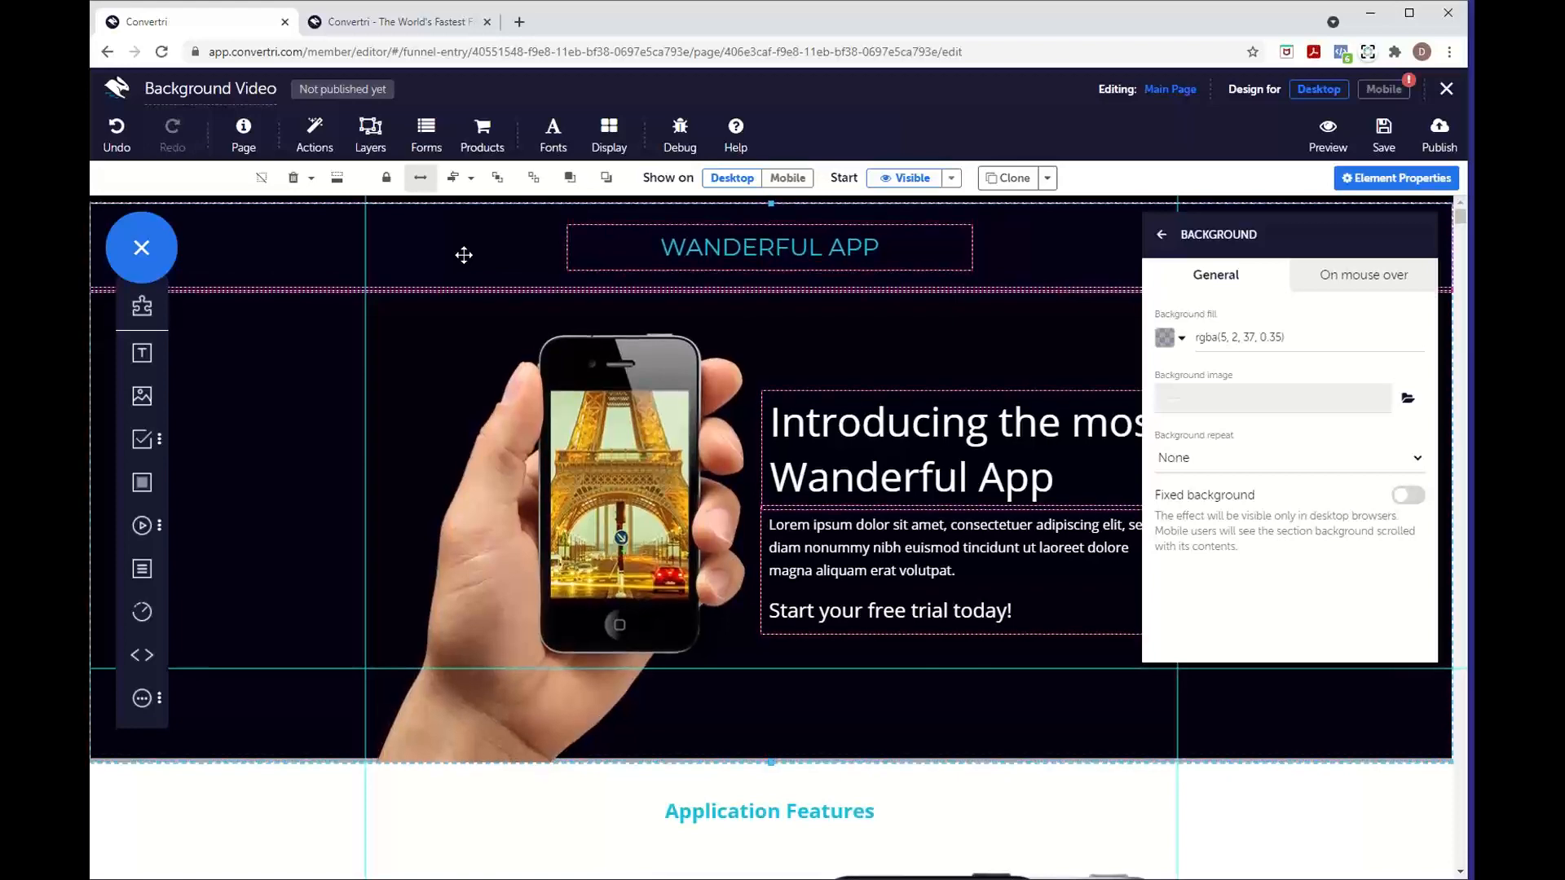
{"action": "left_click", "coordinate": [451, 204]}
{"action": "left_click", "coordinate": [1283, 306]}
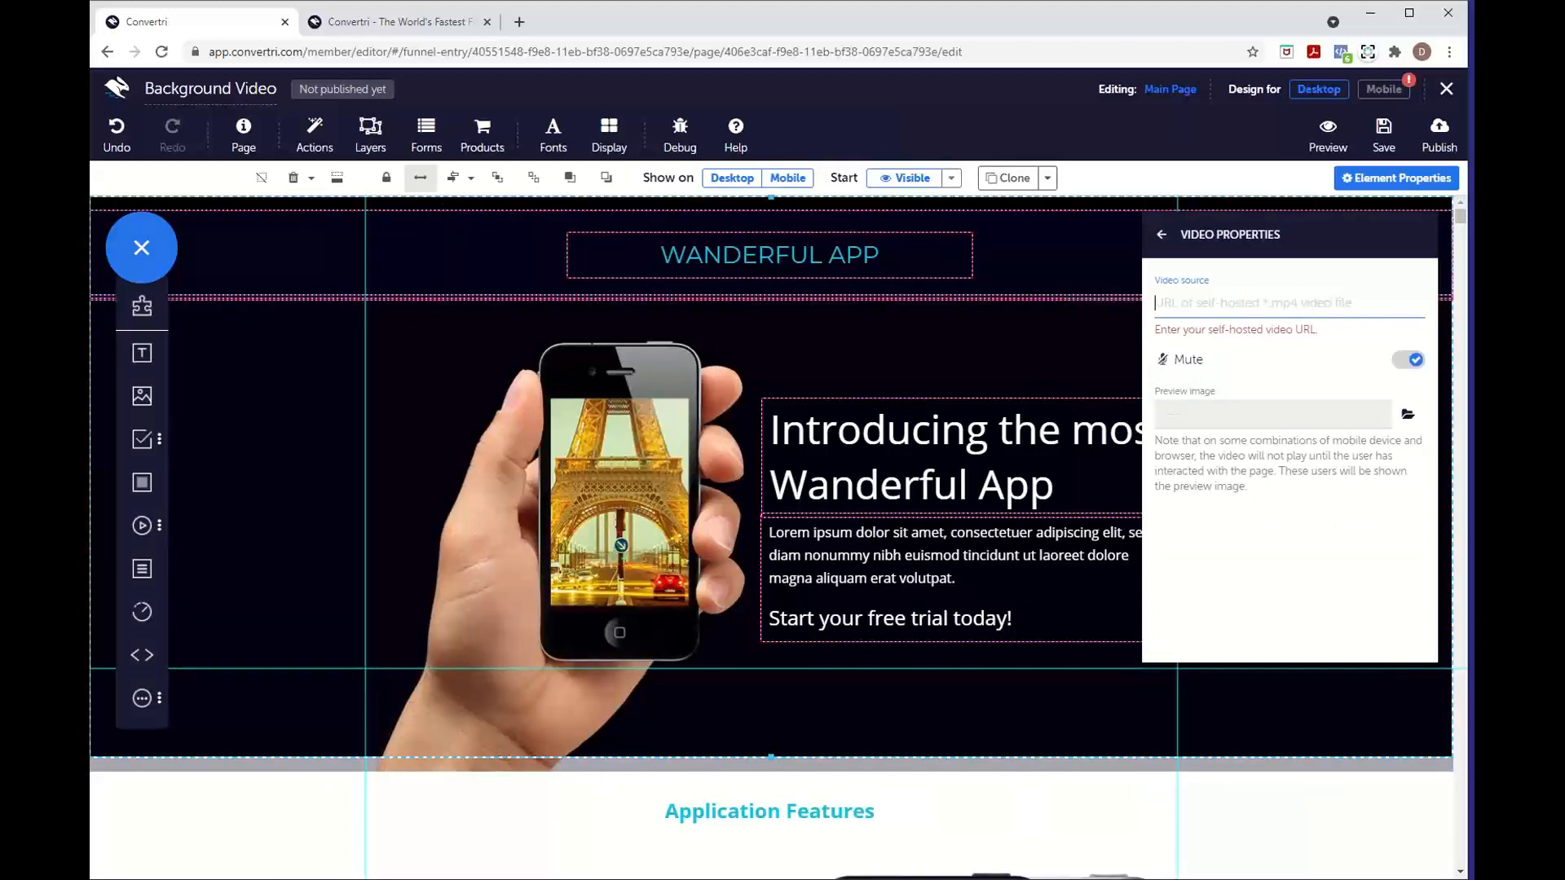
{"action": "type", "text": "https://cdn.convertri.com/cvt-hero-video-r2.mp4"}
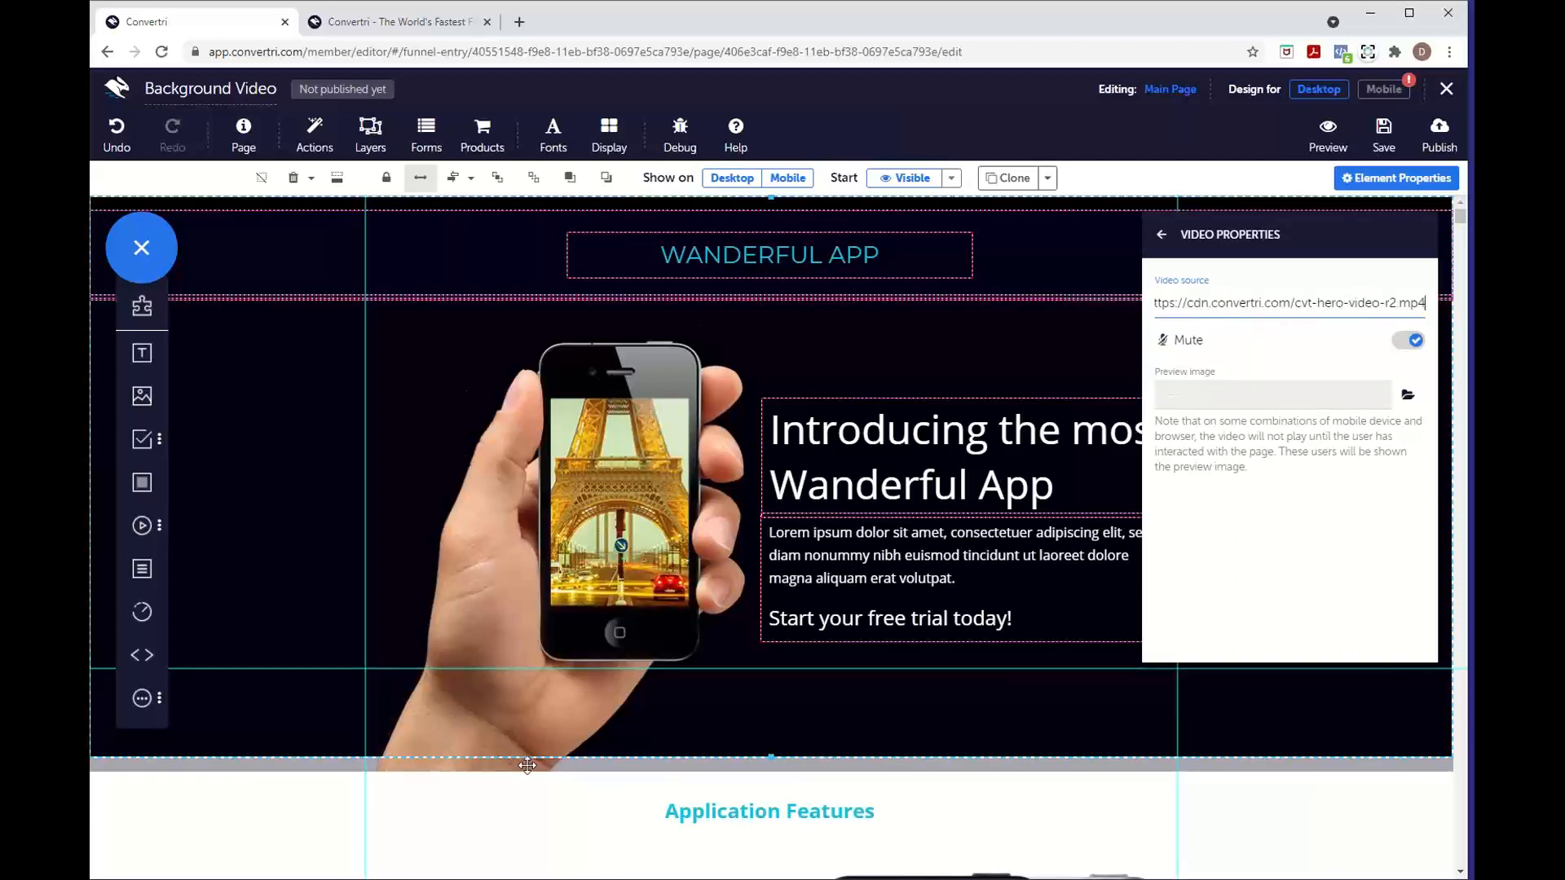
- Move the overlay panel up to y 0 so its lower edge lines up with the background video's lower edge
{"action": "left_click", "coordinate": [561, 759]}
{"action": "left_click", "coordinate": [768, 768]}
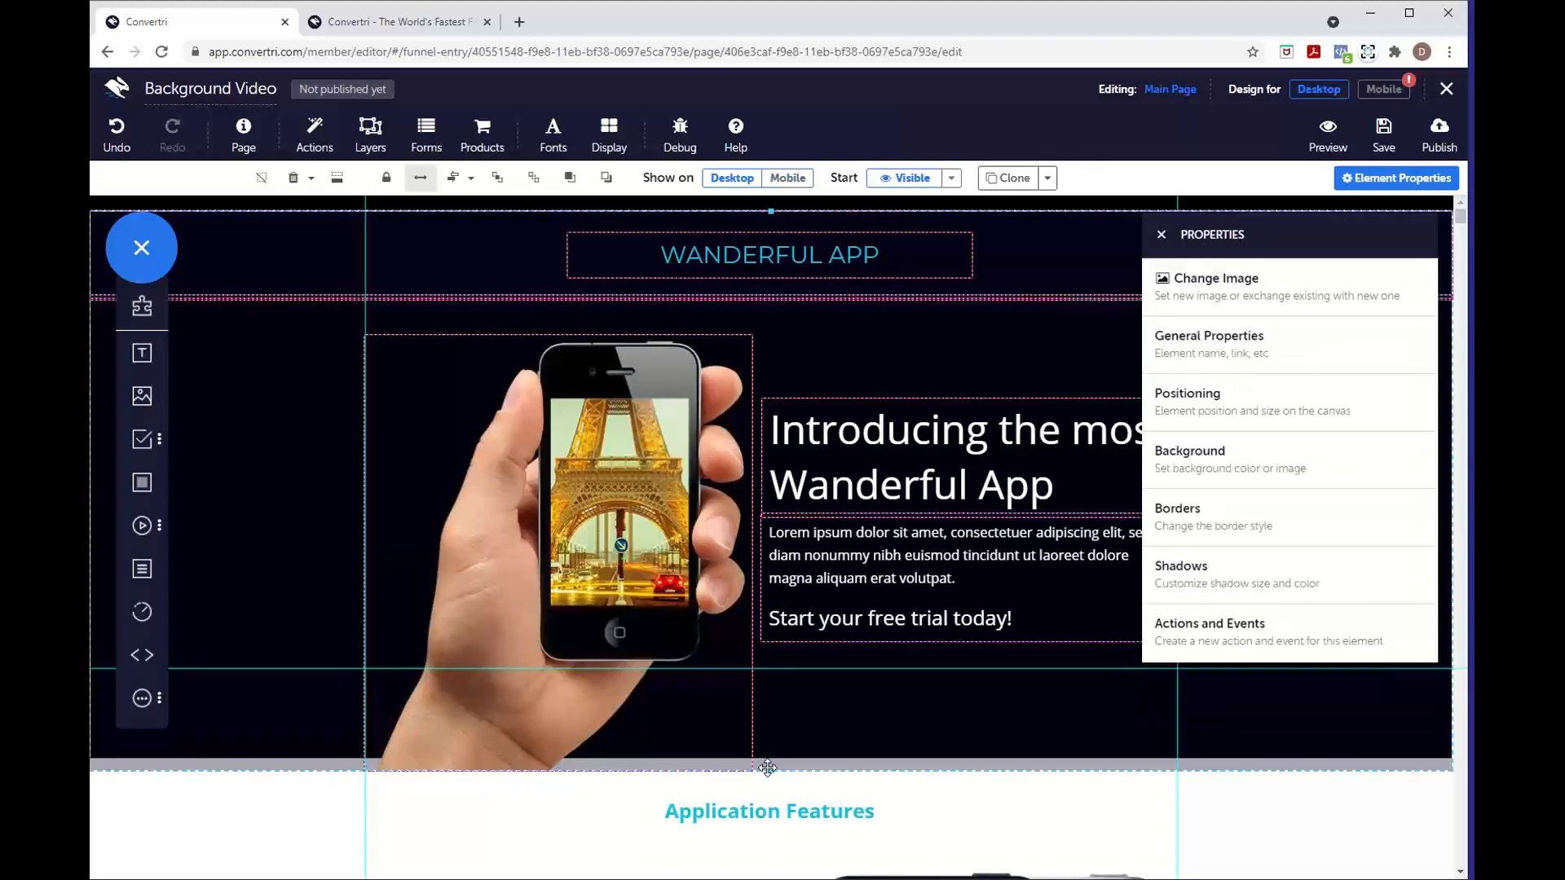
{"action": "left_click_drag", "start_coordinate": [768, 767], "coordinate": [768, 753]}
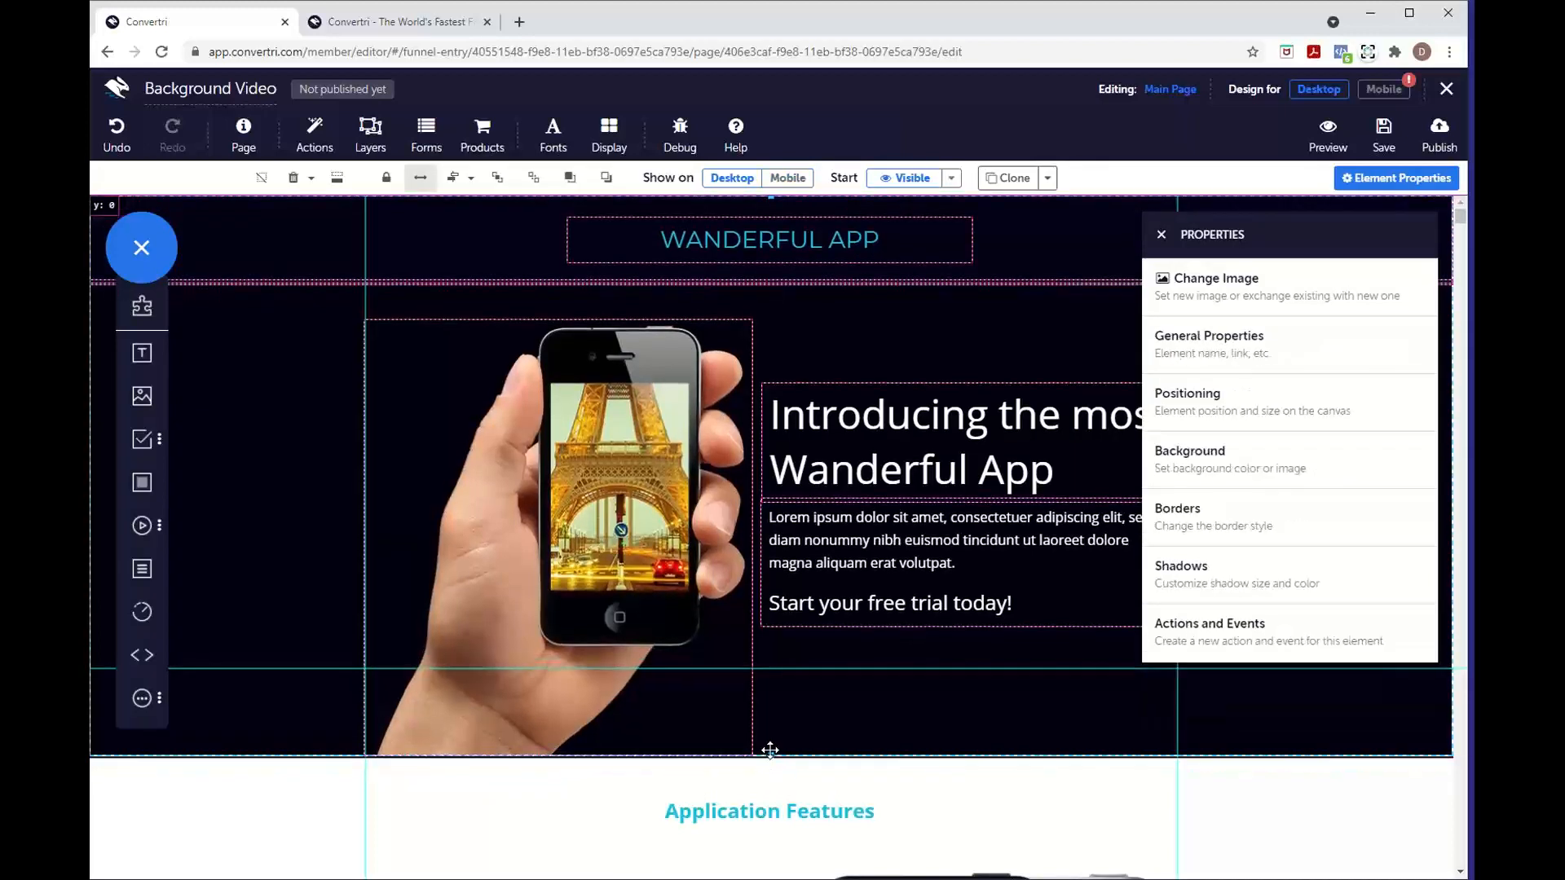
- Save the page and publish it under the path backgroundvideo2
{"action": "left_click", "coordinate": [1380, 151]}
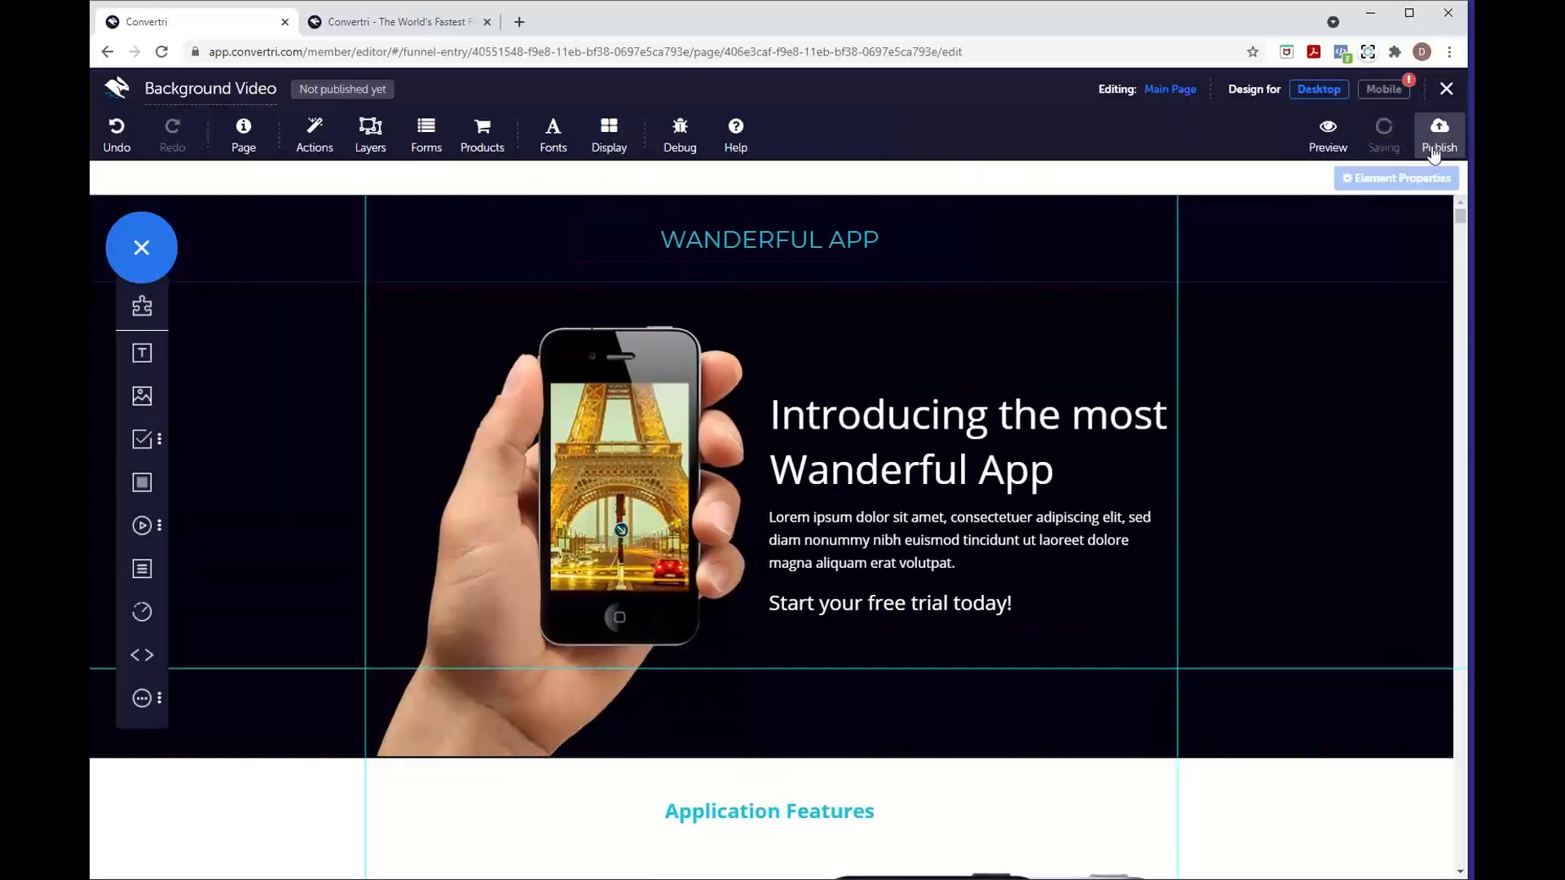
{"action": "left_click", "coordinate": [1434, 153]}
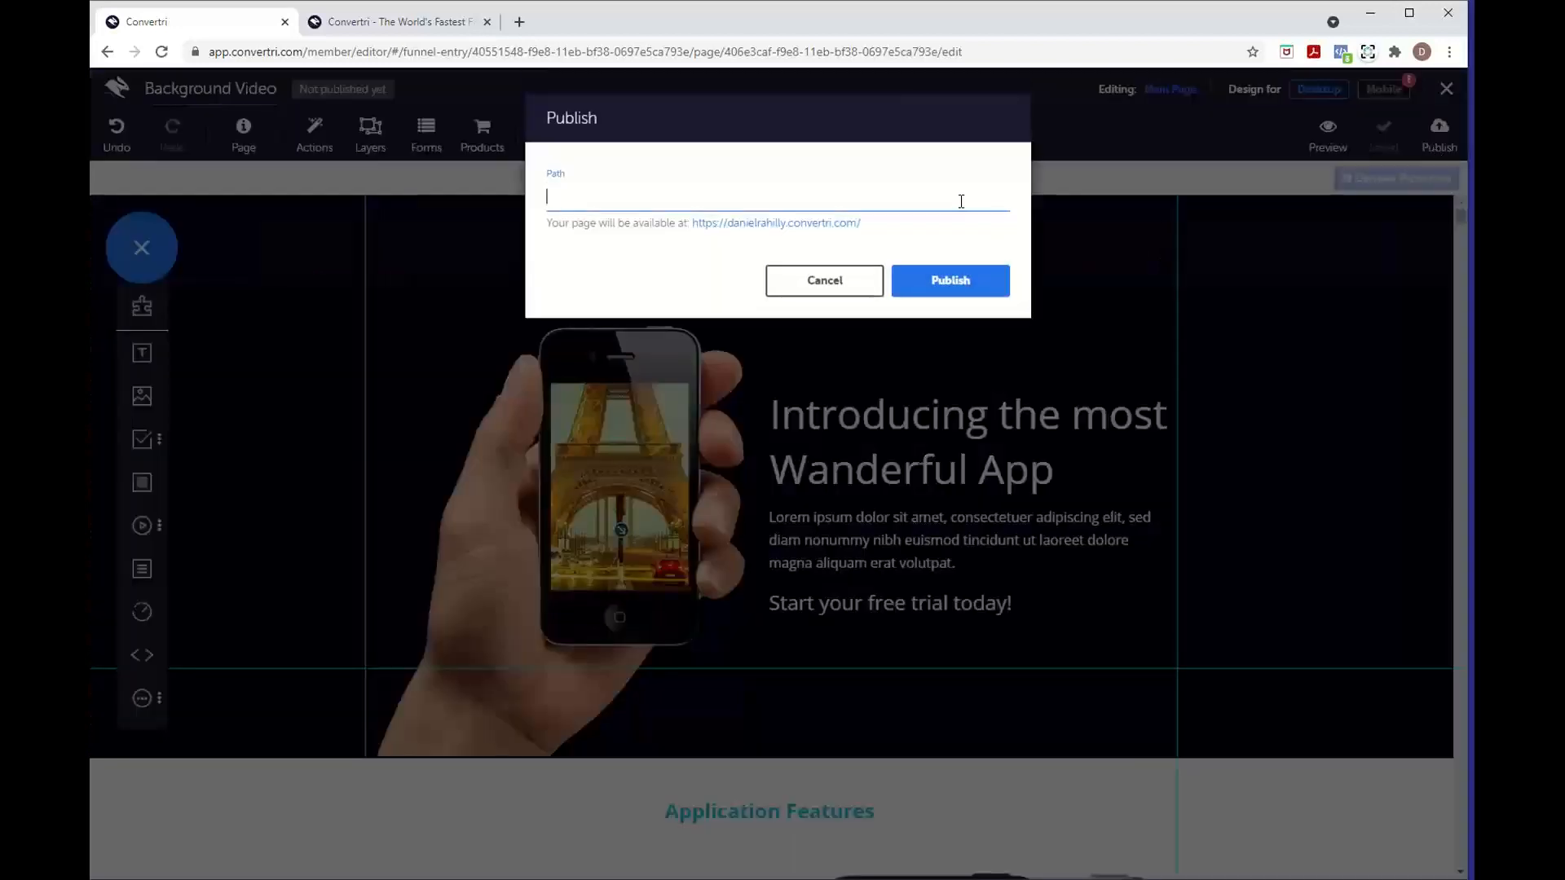
{"action": "type", "text": "backgr"}
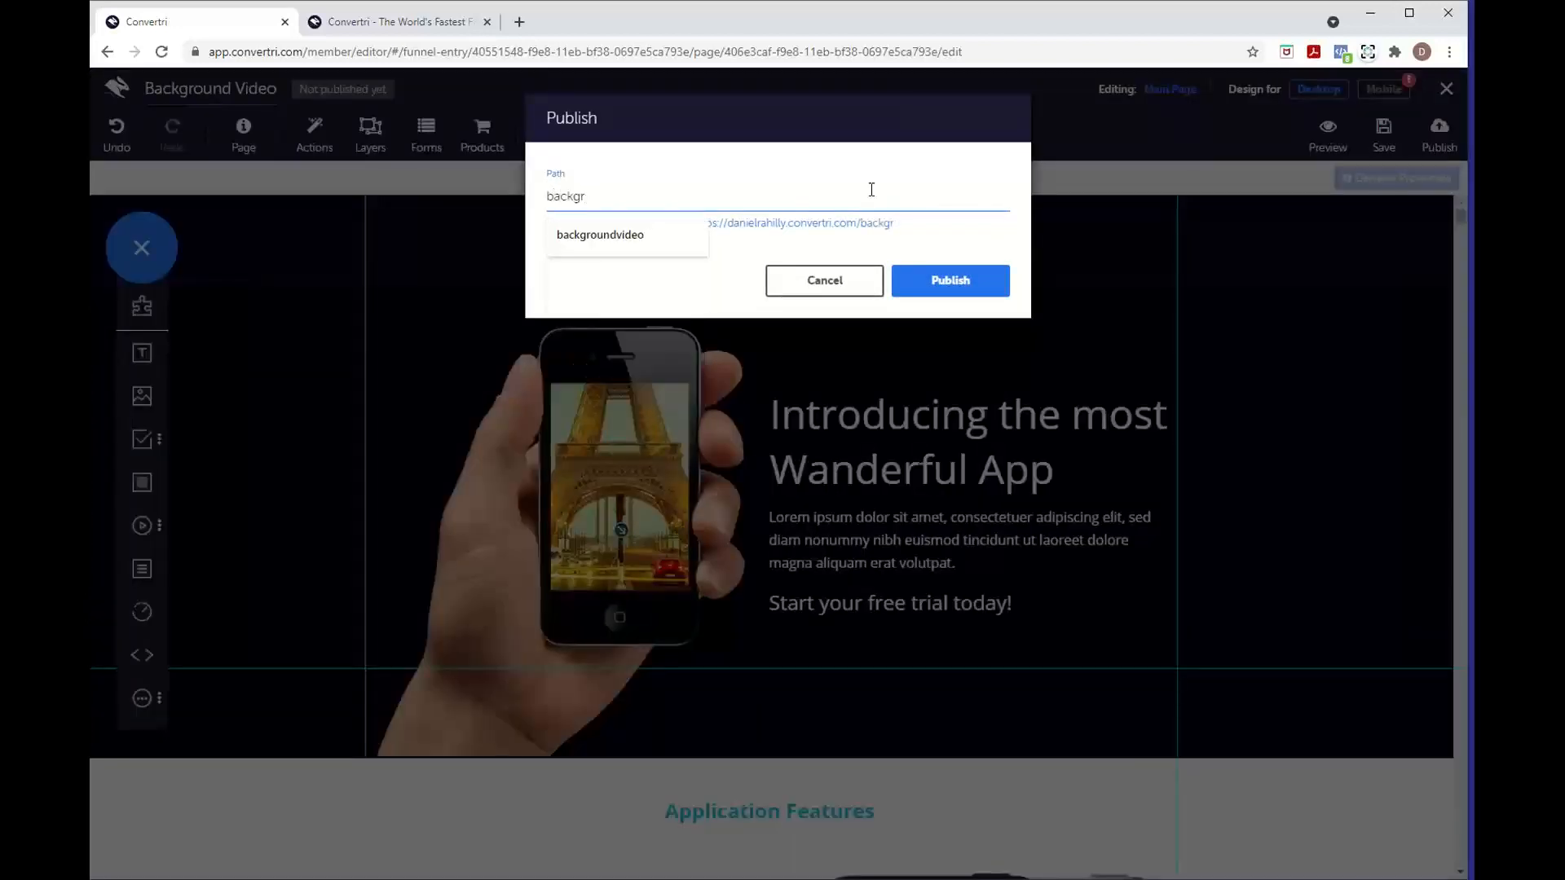
{"action": "left_click", "coordinate": [636, 243]}
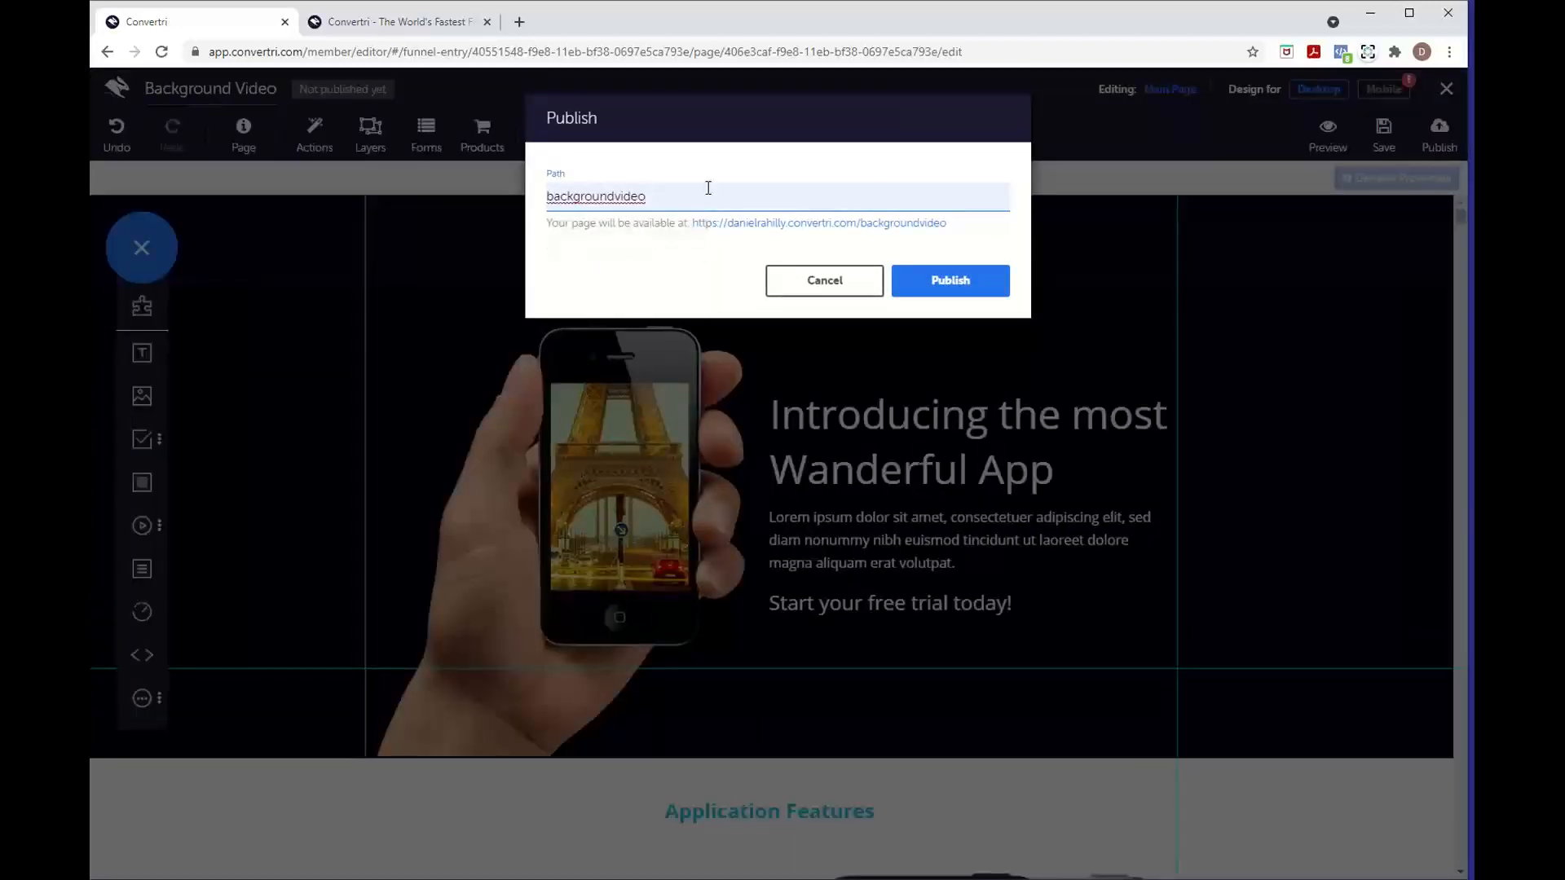
{"action": "type", "text": "2"}
{"action": "left_click", "coordinate": [909, 280]}
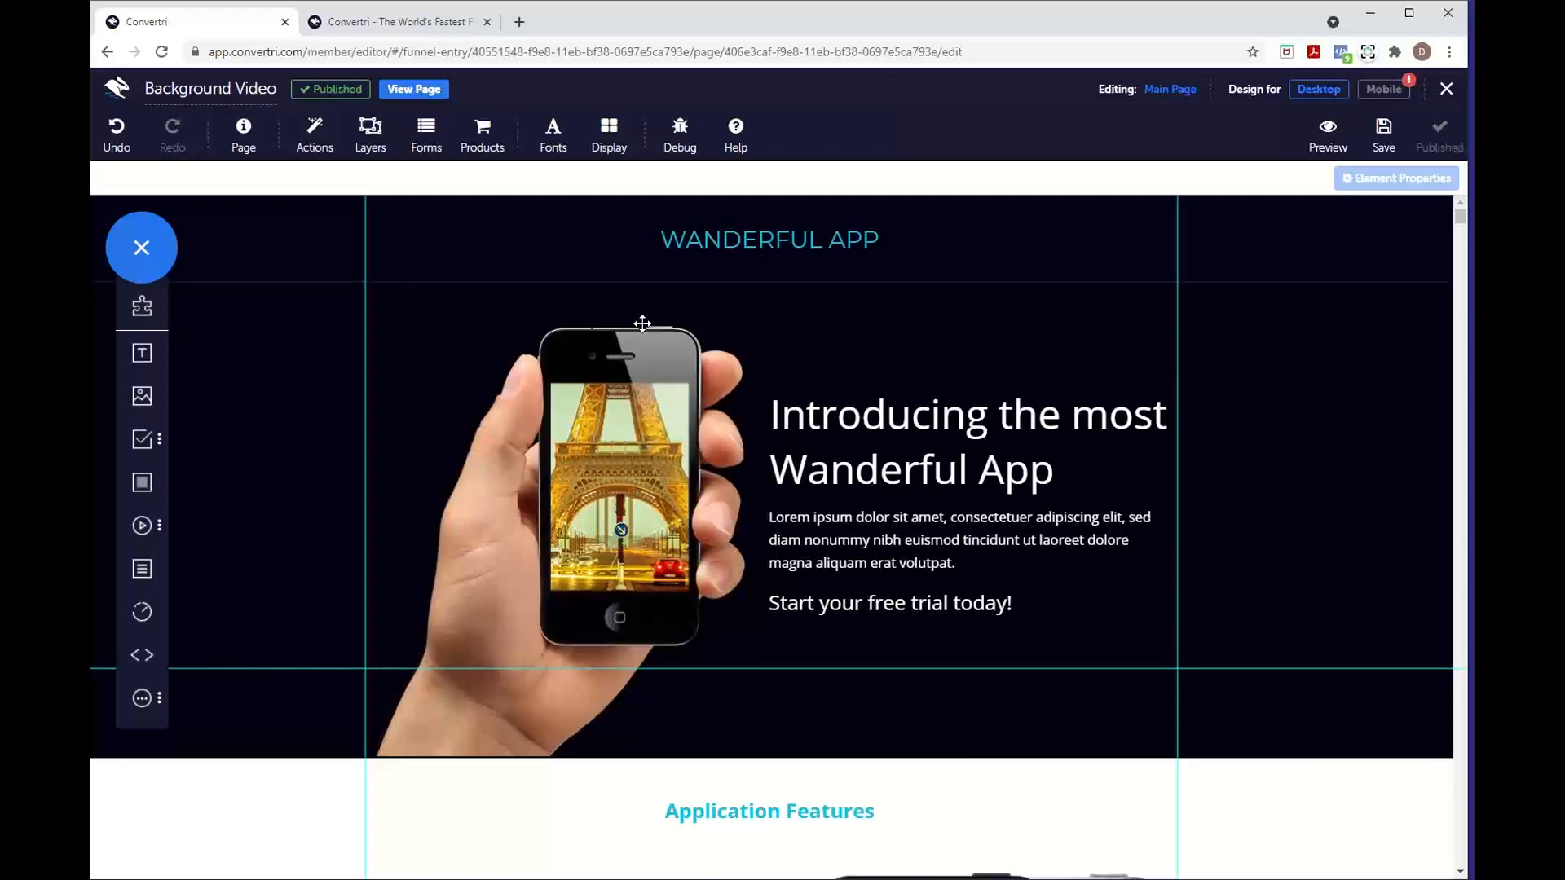
- Examine the published background video page, compare it with the convertri.com homepage, and return to the page editor
{"action": "left_click", "coordinate": [414, 91]}
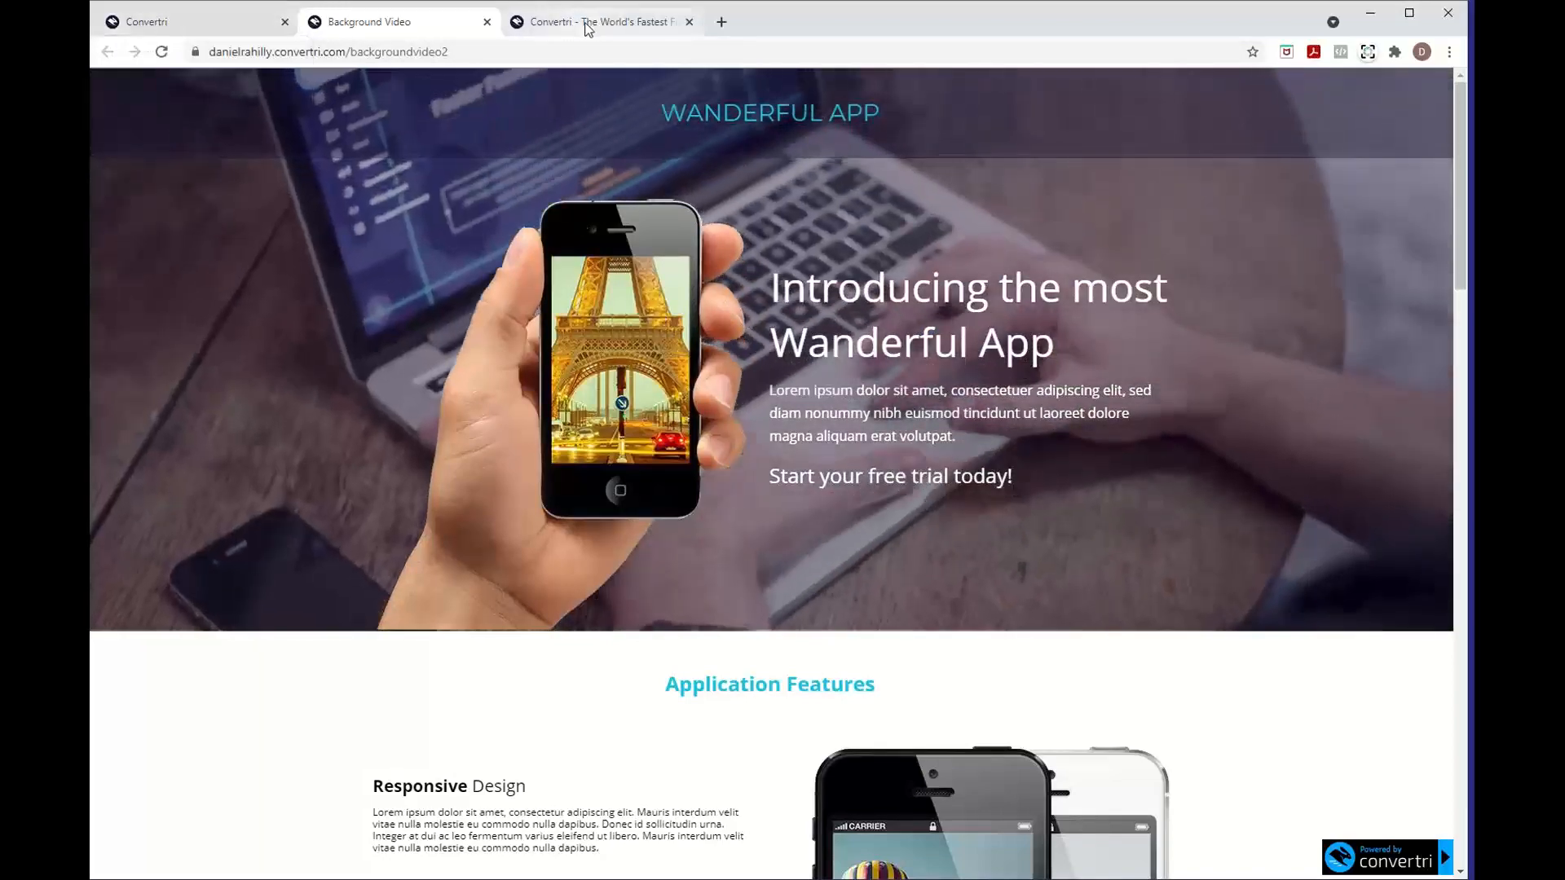
{"action": "left_click", "coordinate": [584, 24]}
{"action": "left_click", "coordinate": [401, 23]}
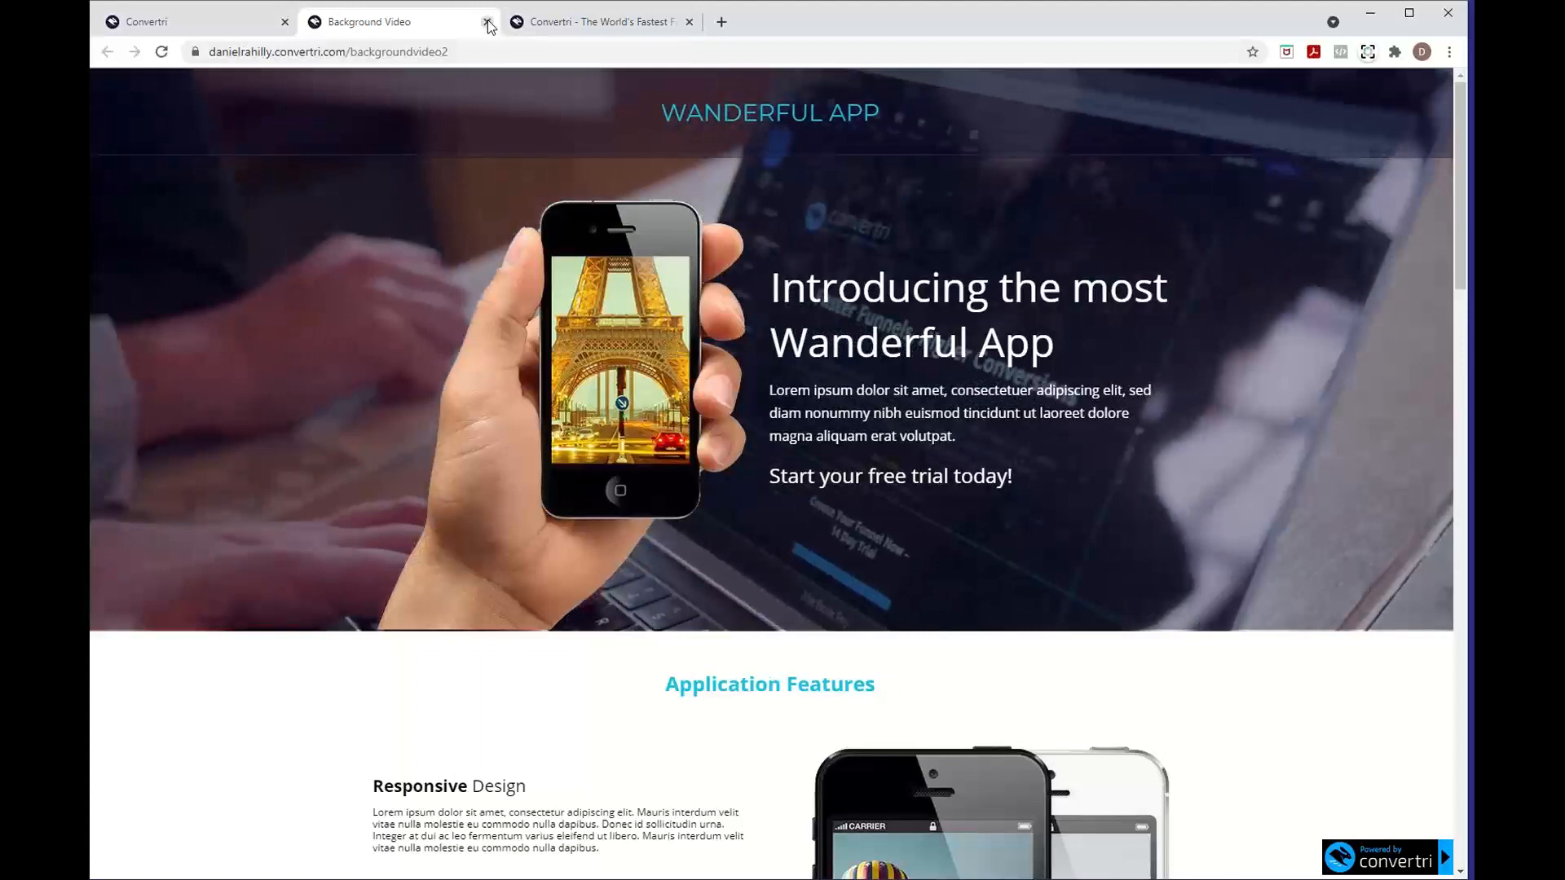
{"action": "left_click", "coordinate": [487, 23]}
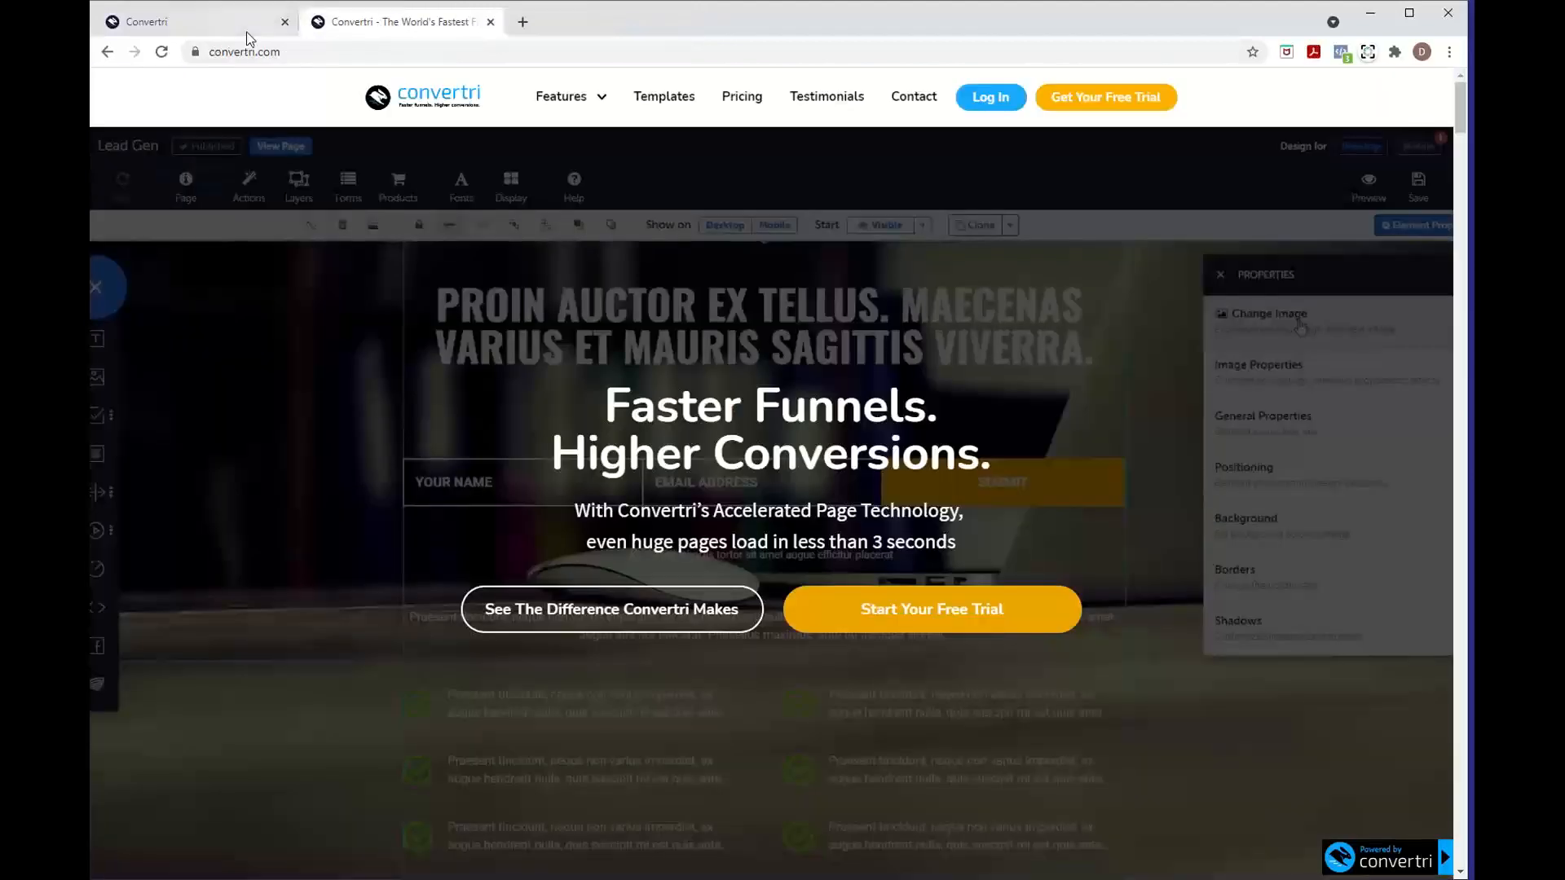
{"action": "left_click", "coordinate": [236, 25]}
- Shorten the overlay panel to end just beneath the hero headline and review the result on the republished page
{"action": "left_click", "coordinate": [862, 670]}
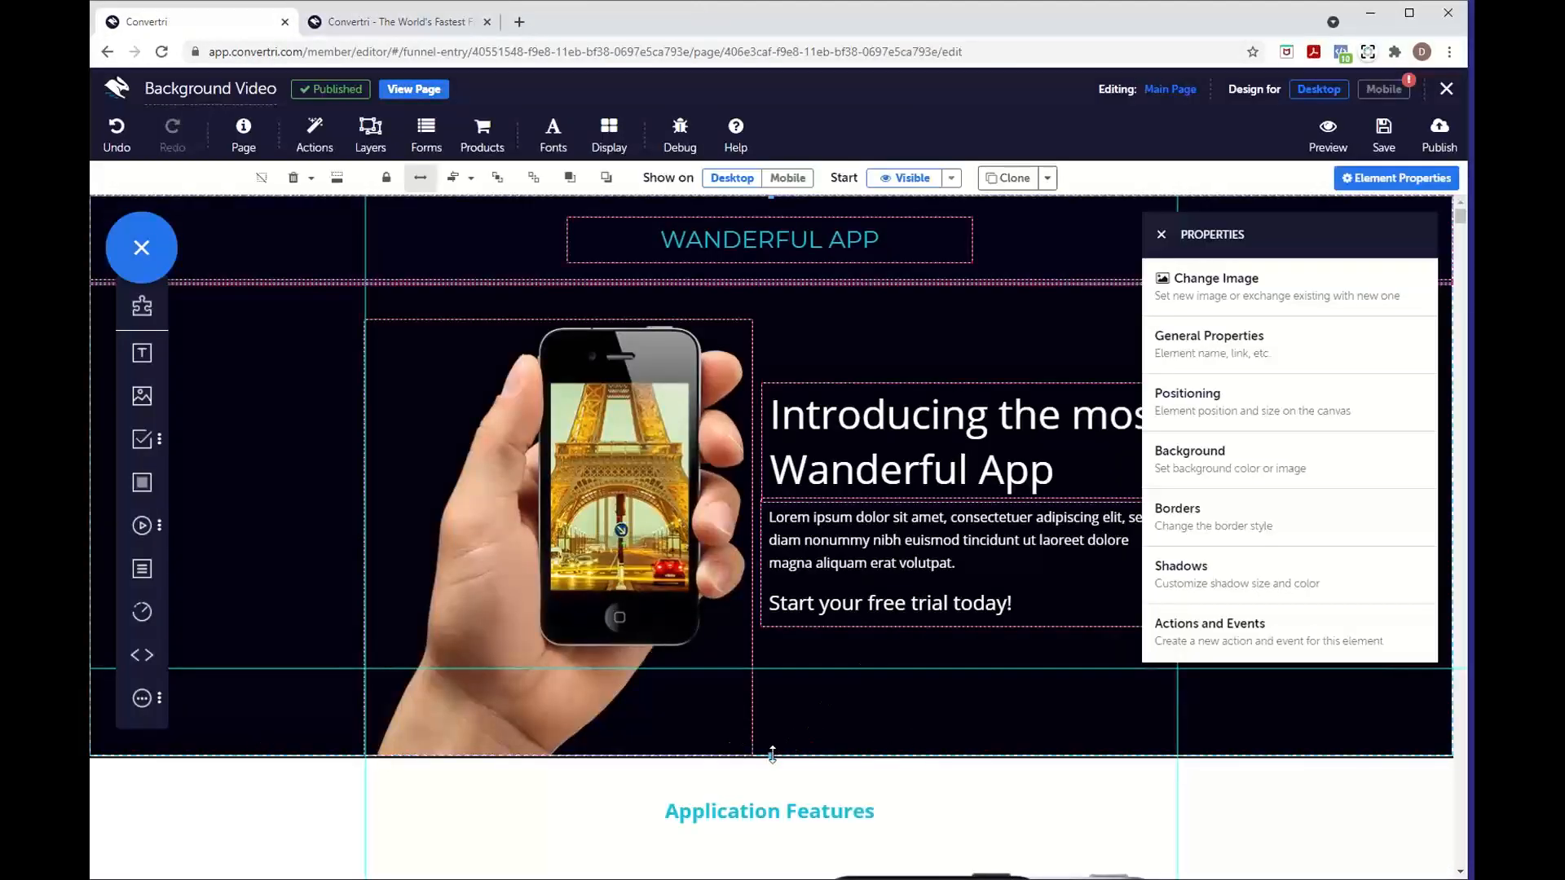
{"action": "left_click_drag", "start_coordinate": [772, 753], "coordinate": [793, 499]}
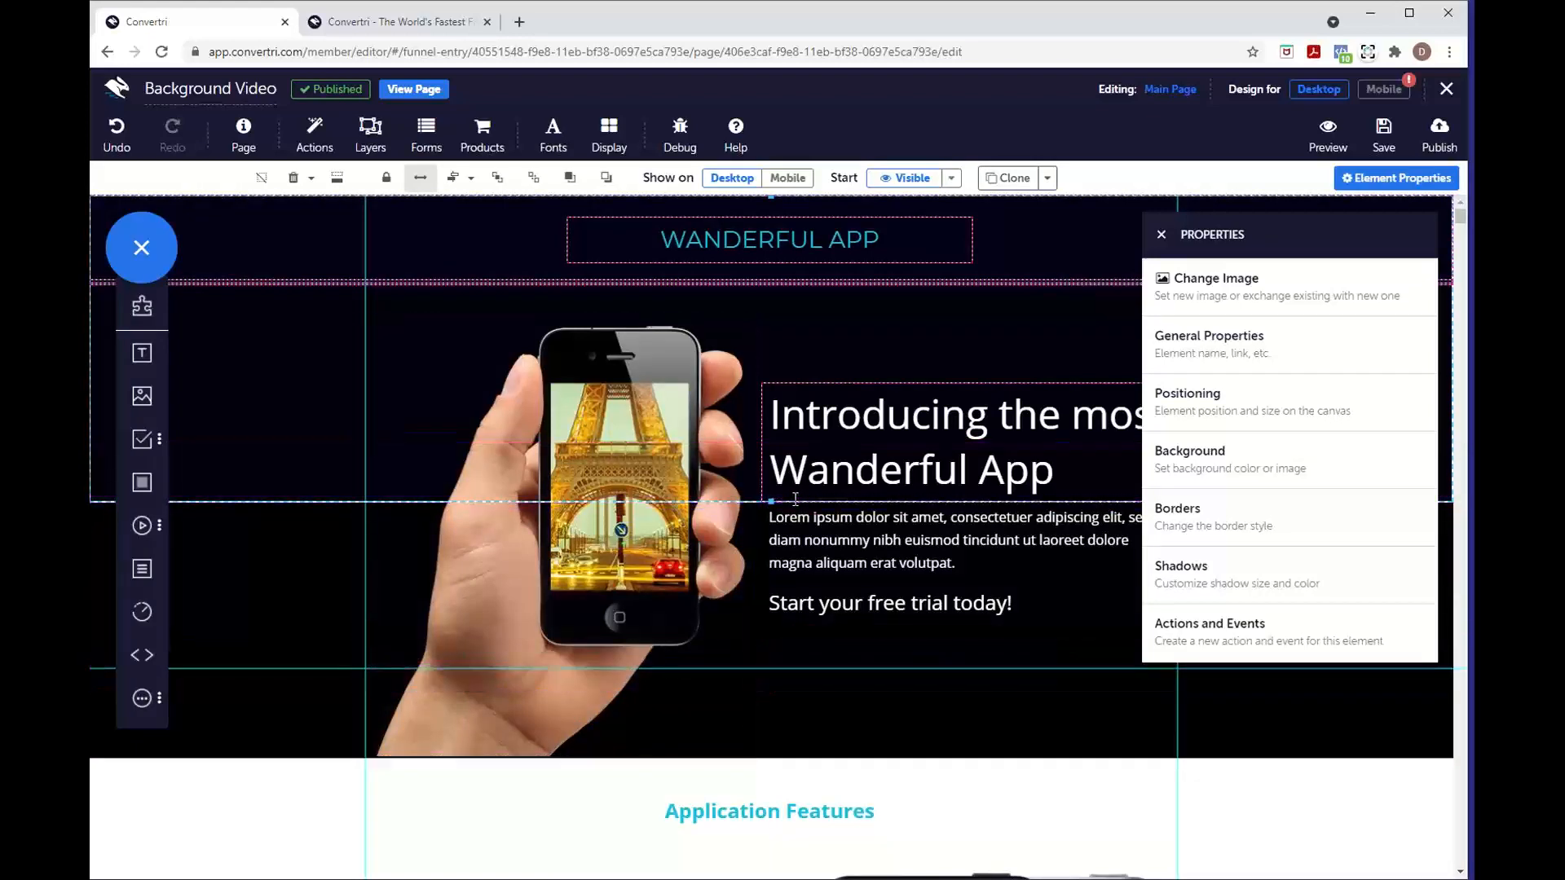
{"action": "left_click", "coordinate": [1436, 130]}
{"action": "left_click", "coordinate": [950, 280]}
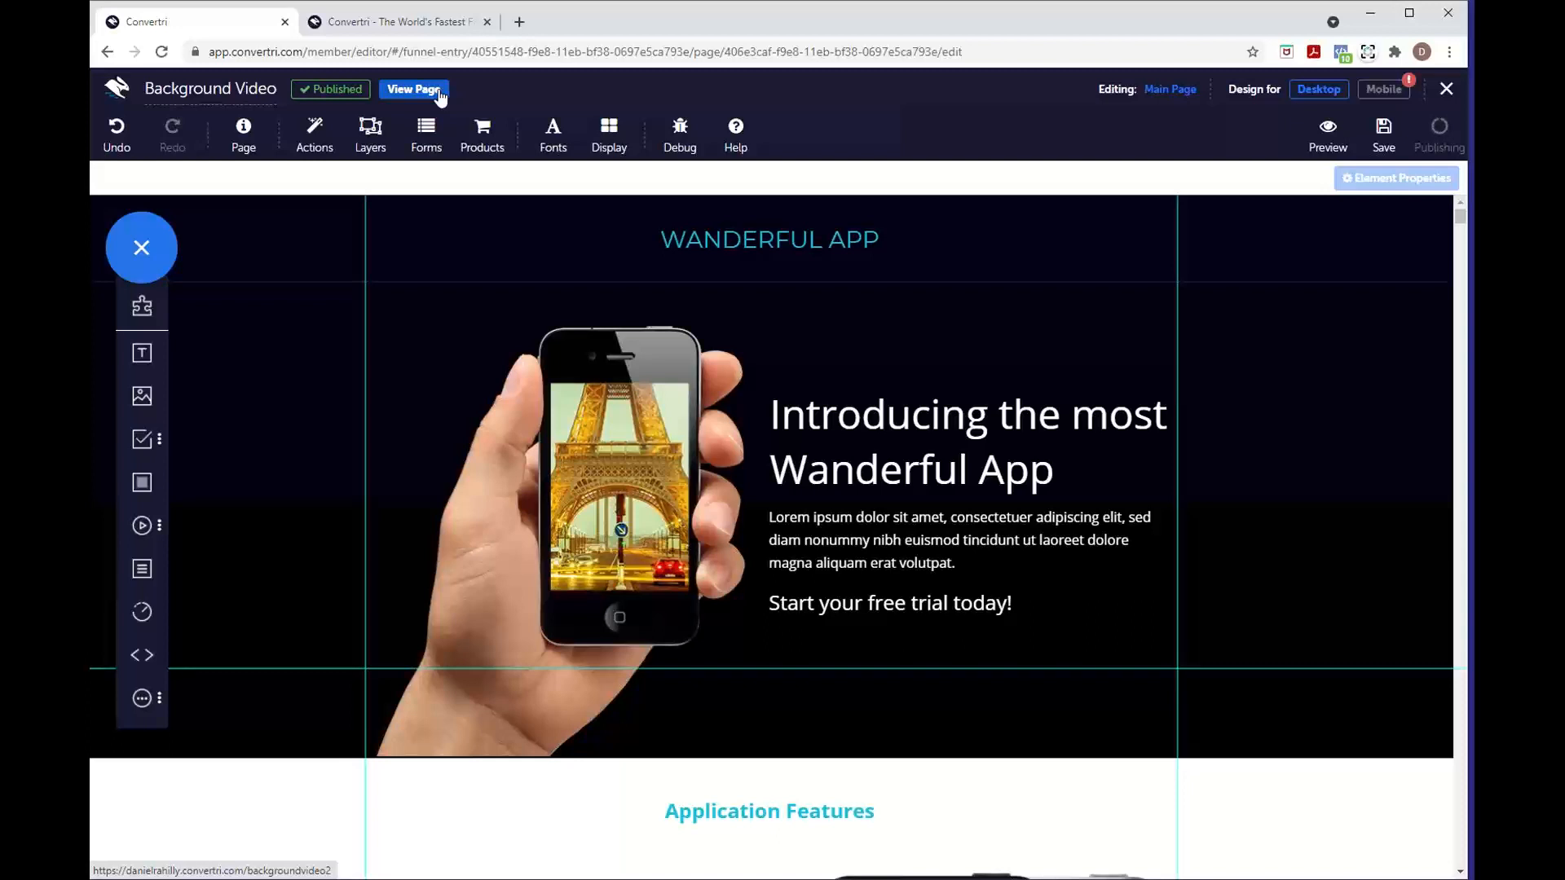
{"action": "left_click", "coordinate": [441, 97]}
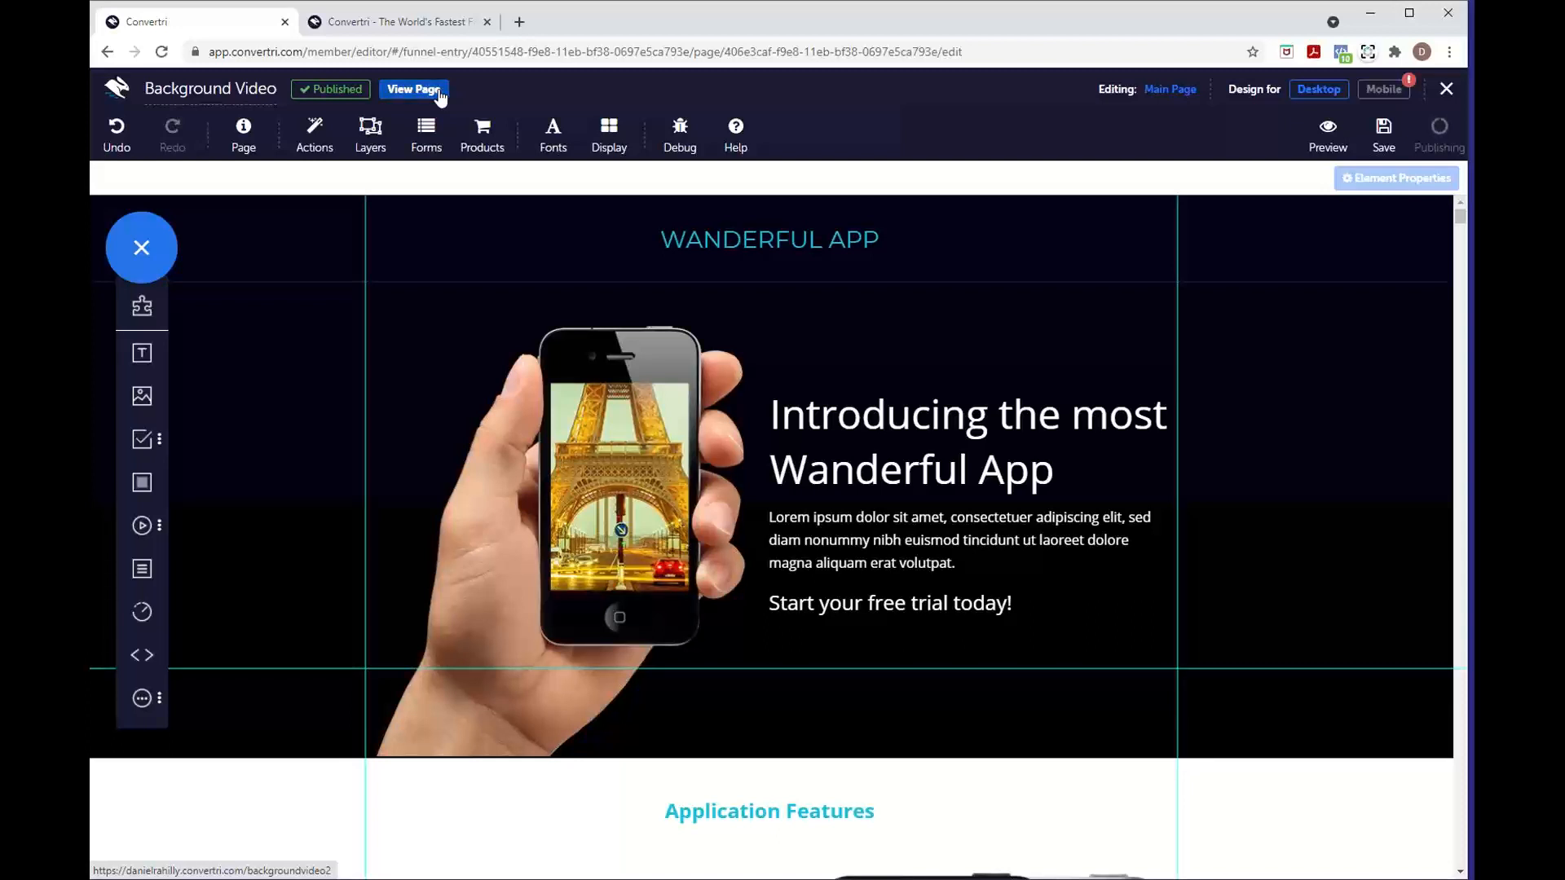
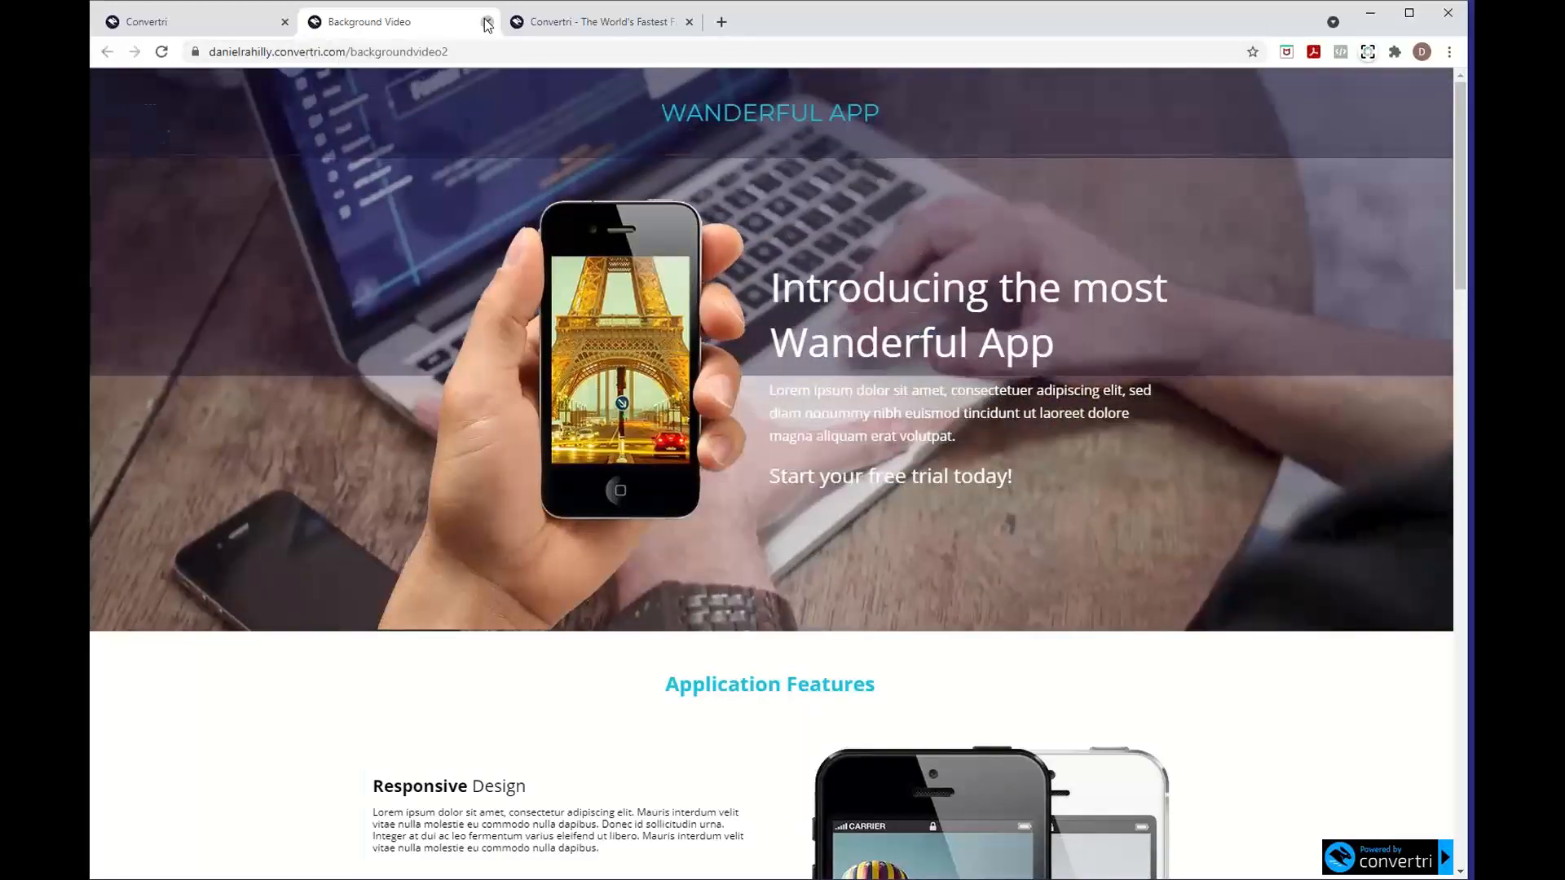
{"action": "left_click", "coordinate": [487, 24]}
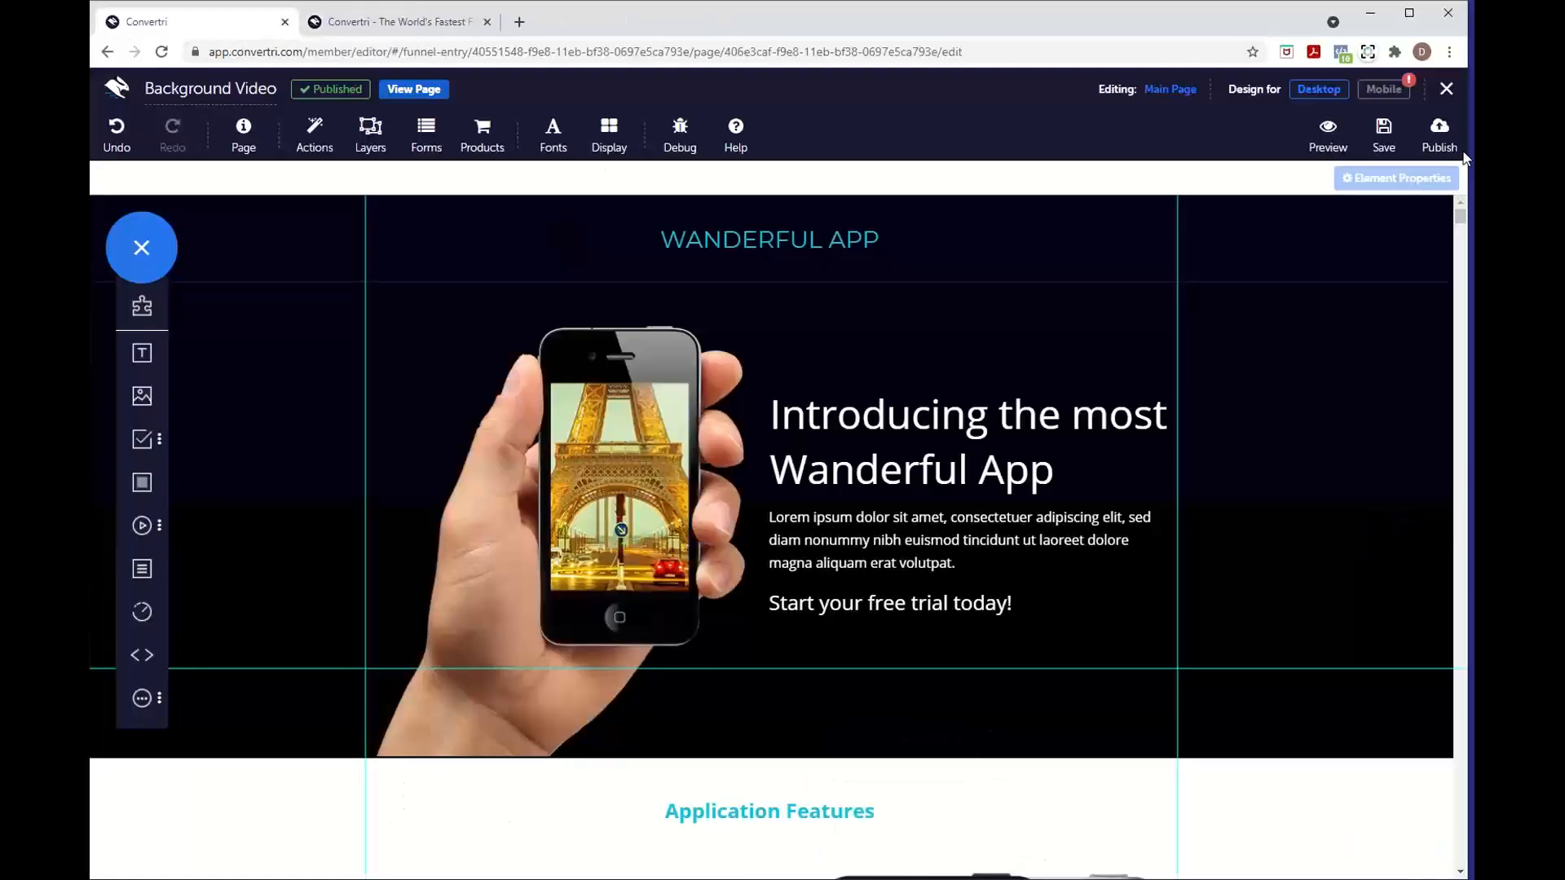
- Leave the Background Video page and open the campaign's Sticky Video page for editing
{"action": "left_click", "coordinate": [1440, 96]}
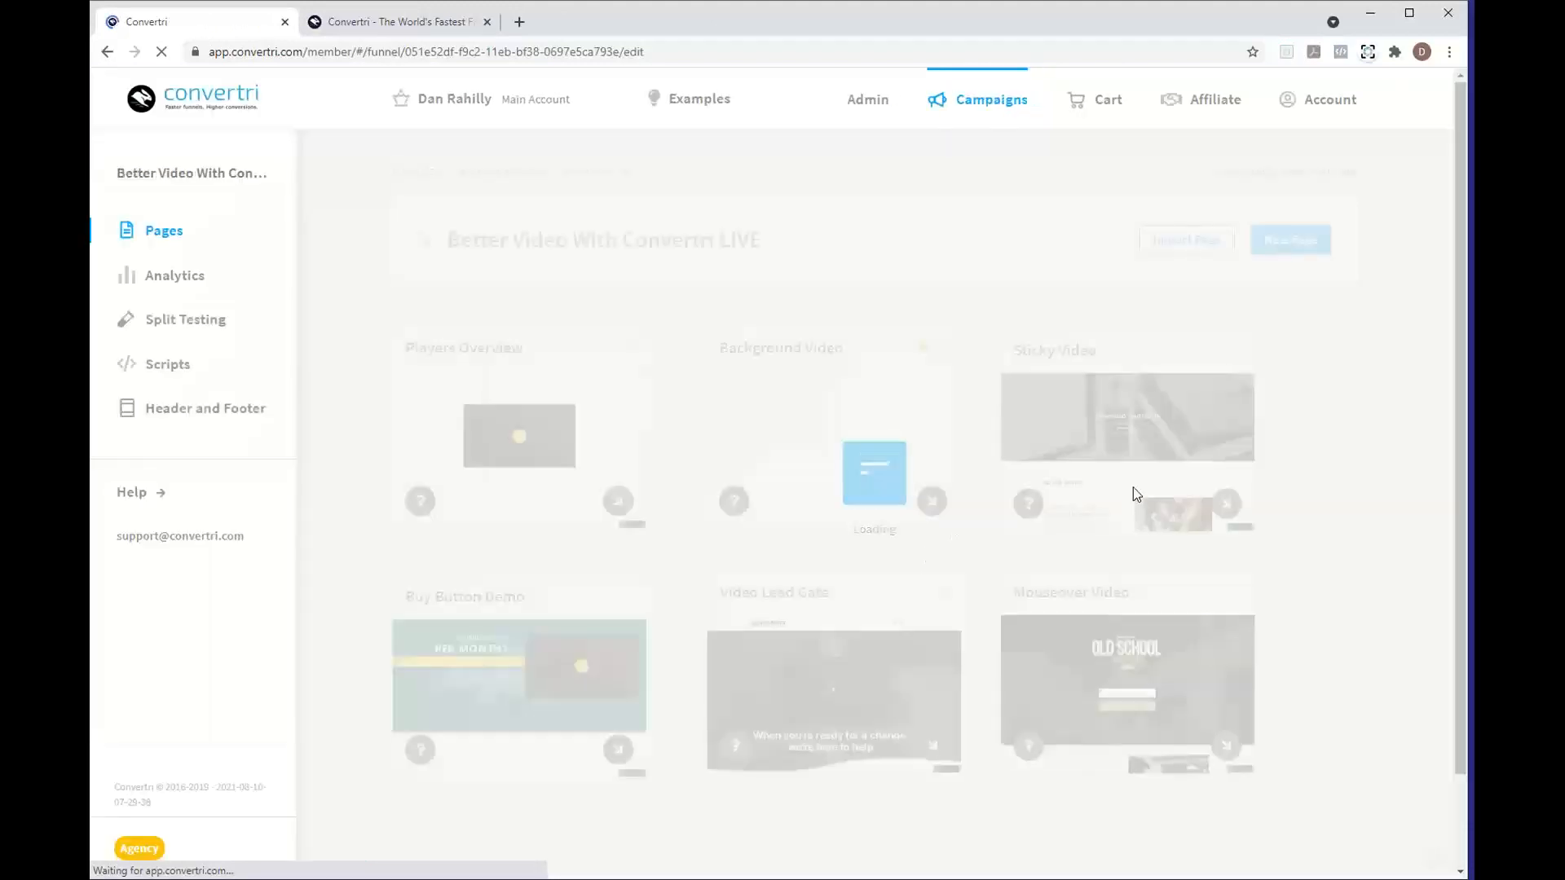
{"action": "left_click", "coordinate": [1129, 451]}
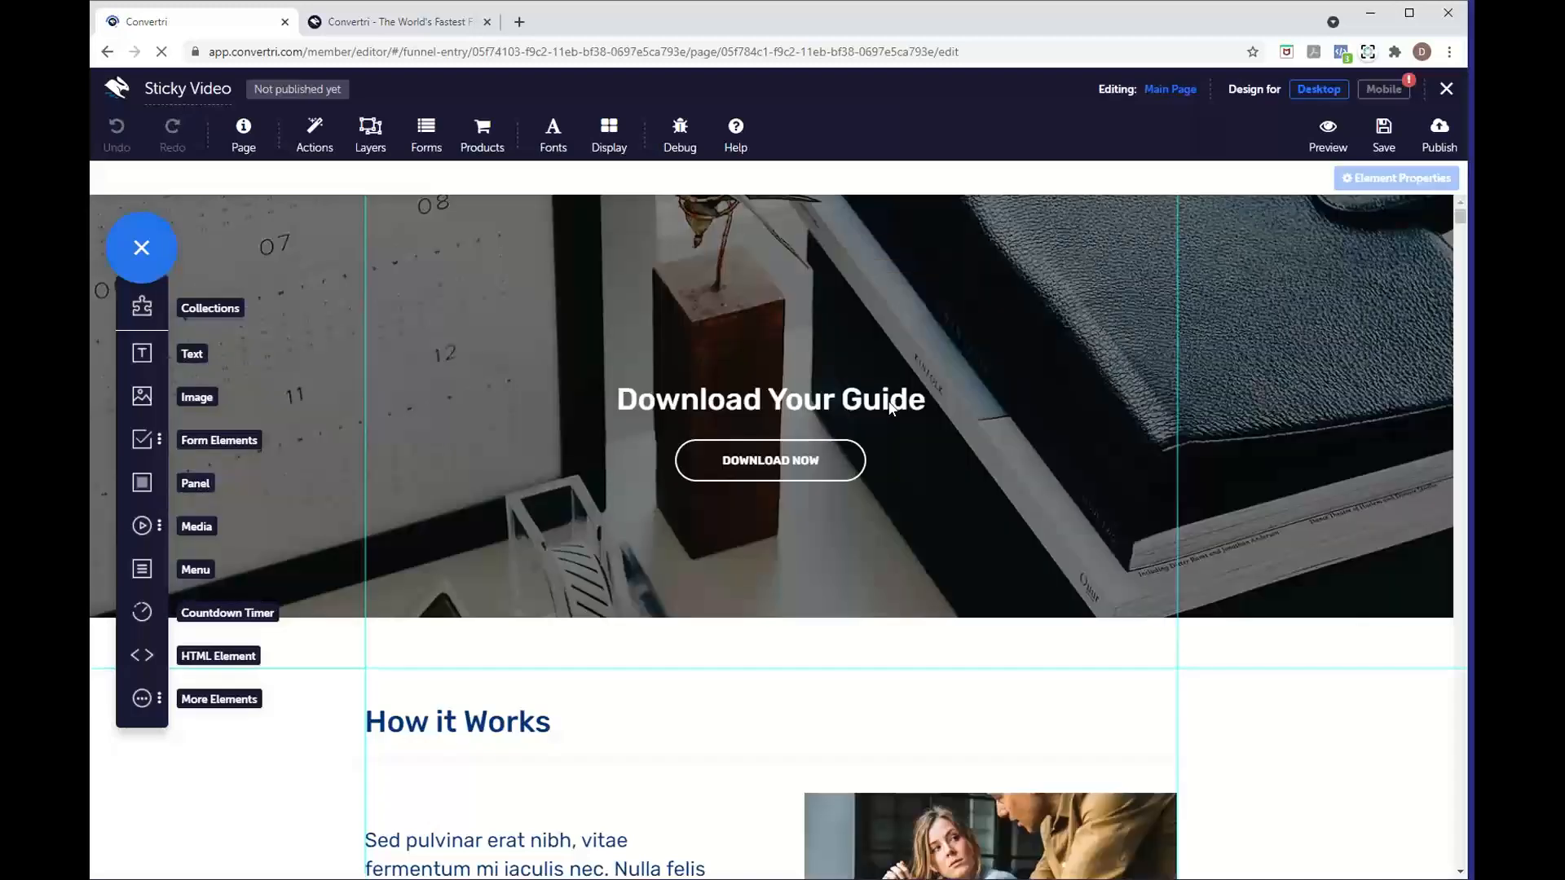
{"action": "scroll", "coordinate": [974, 589], "scroll_direction": "down", "scroll_amount": 15}
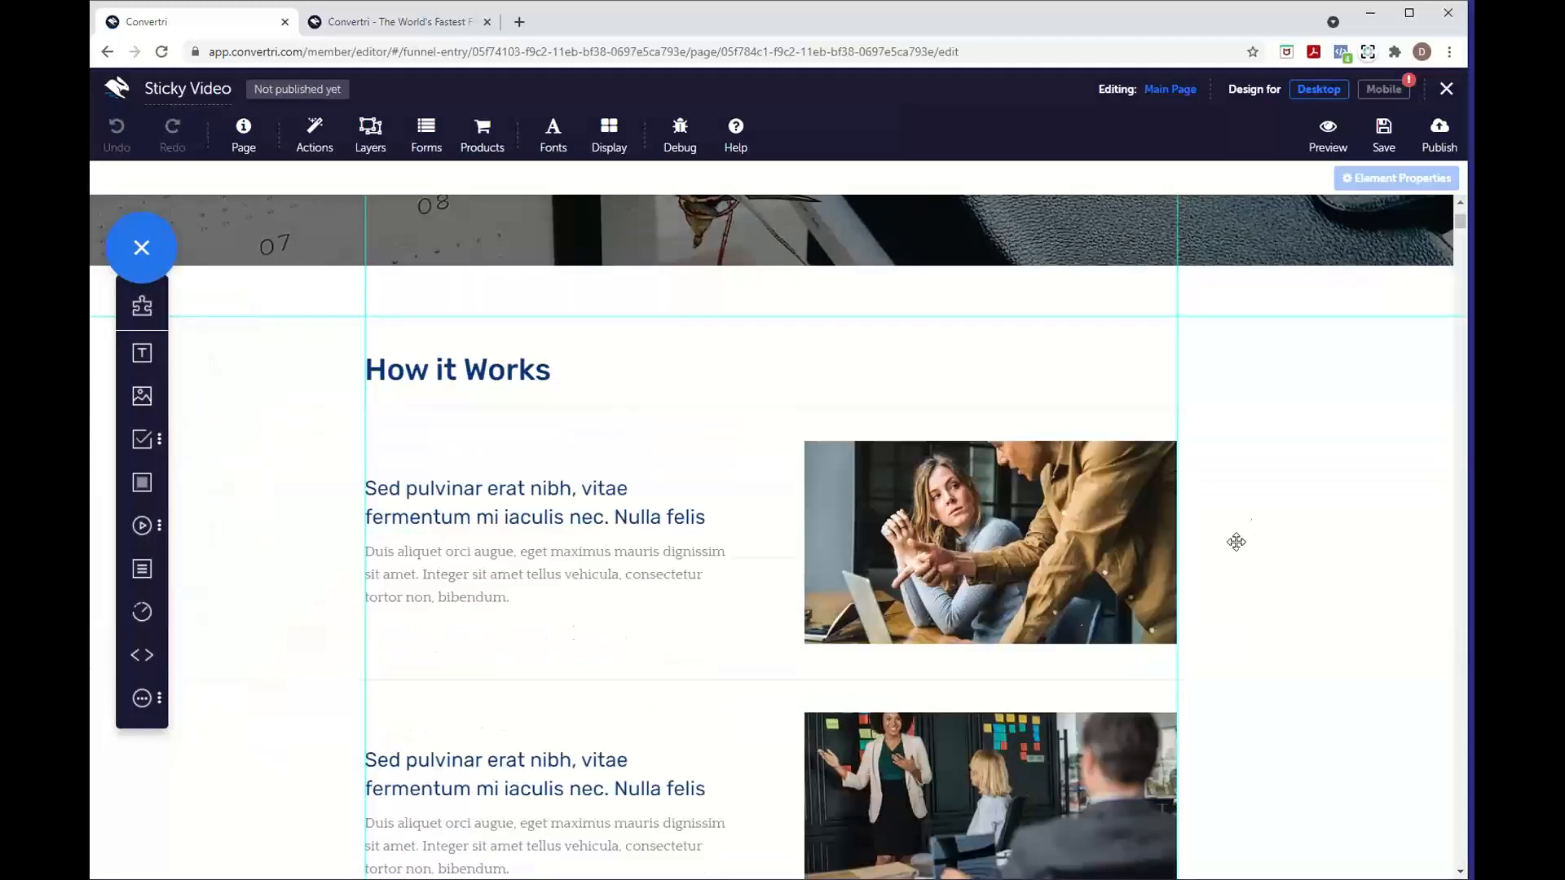
{"action": "scroll", "coordinate": [1089, 618], "scroll_direction": "up", "scroll_amount": 15}
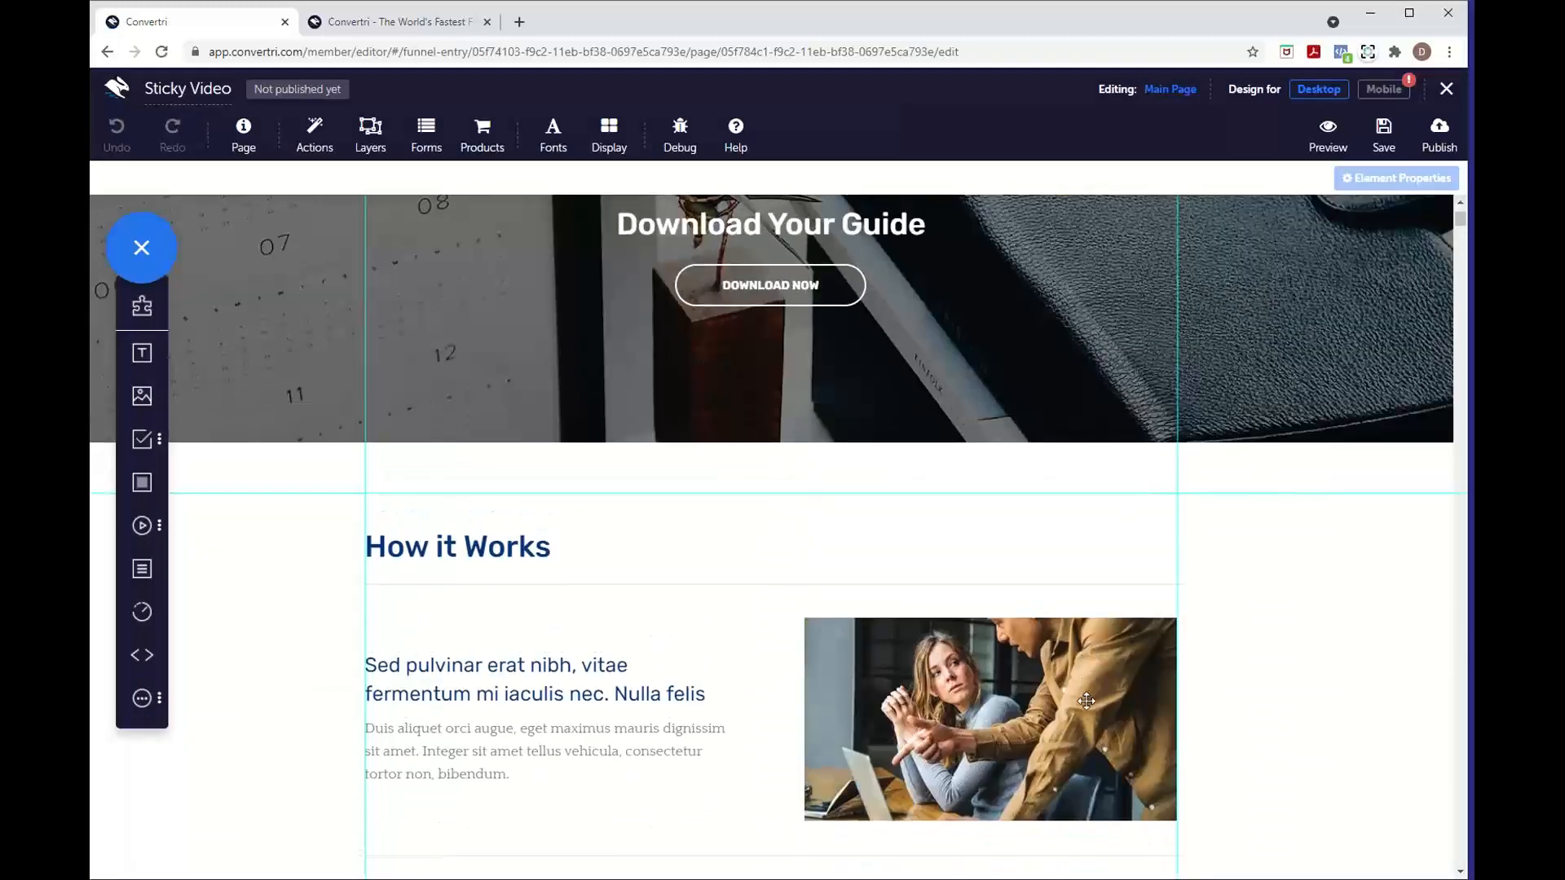
- Try moving the first How it Works image up into the hero section beneath the DOWNLOAD NOW button
{"action": "left_click_drag", "start_coordinate": [1088, 702], "coordinate": [1102, 484]}
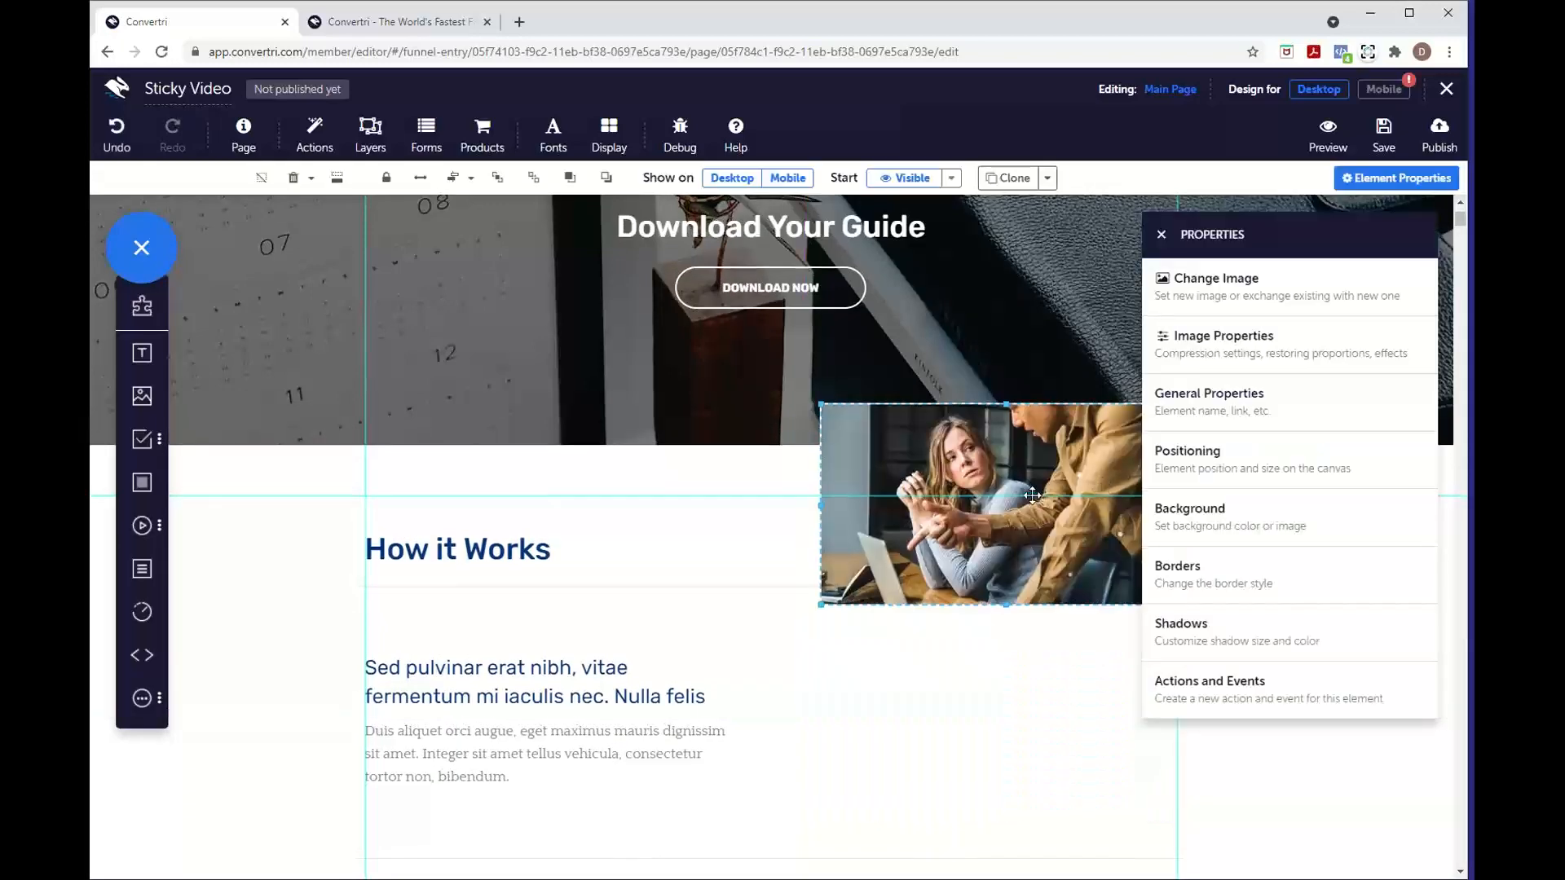
{"action": "scroll", "coordinate": [1024, 591], "scroll_direction": "up", "scroll_amount": 2}
{"action": "left_click_drag", "start_coordinate": [1020, 675], "coordinate": [800, 601]}
- Delete the DOWNLOAD NOW button from the hero section and undo the deletion
{"action": "left_click", "coordinate": [809, 460]}
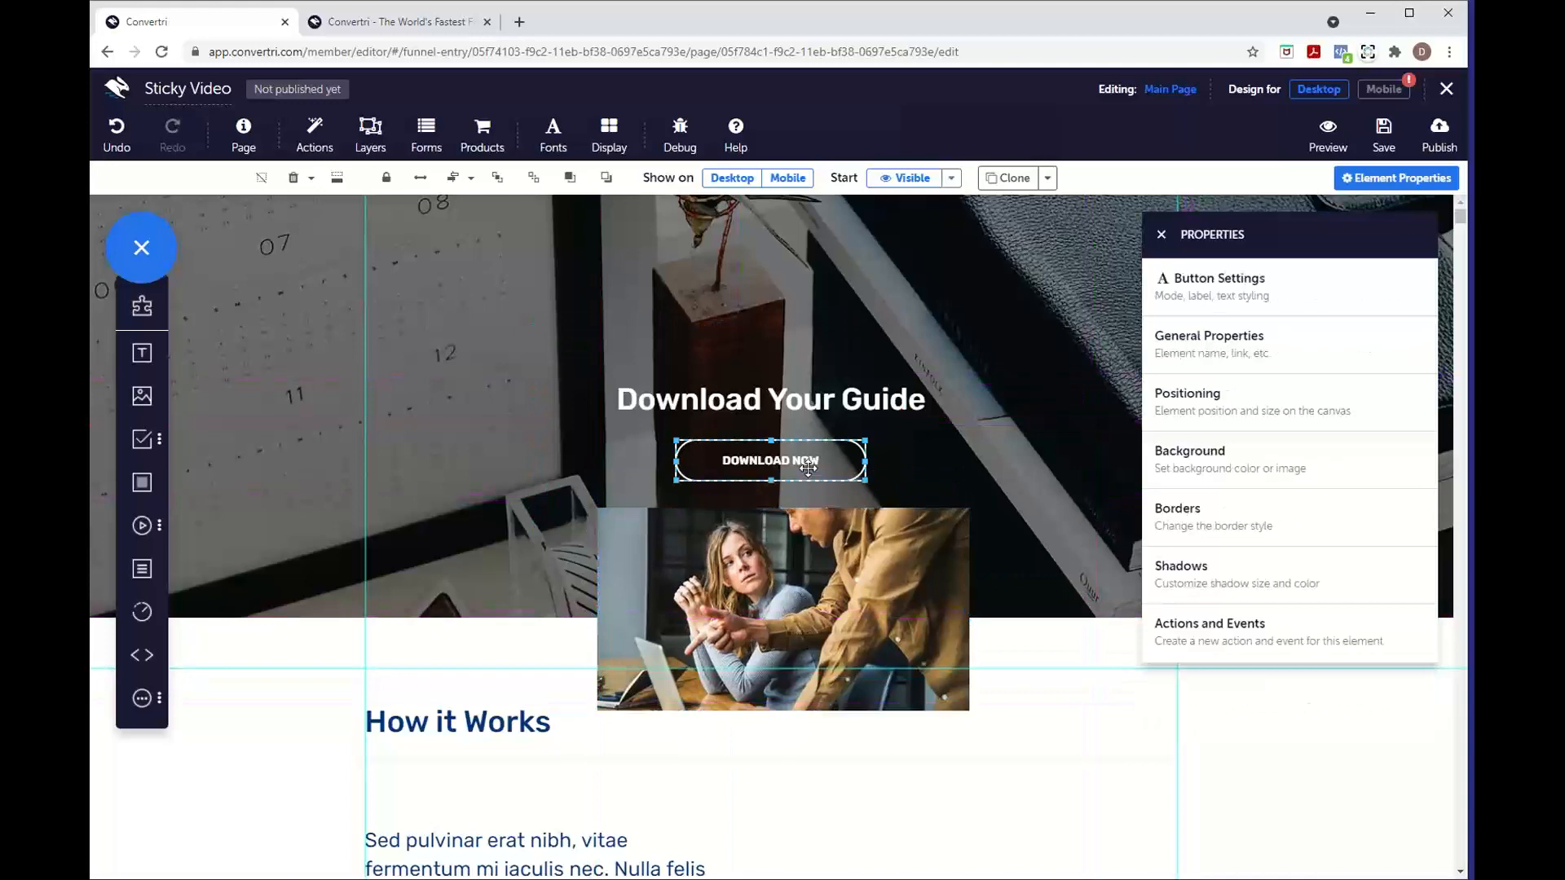
{"action": "key", "text": "Delete"}
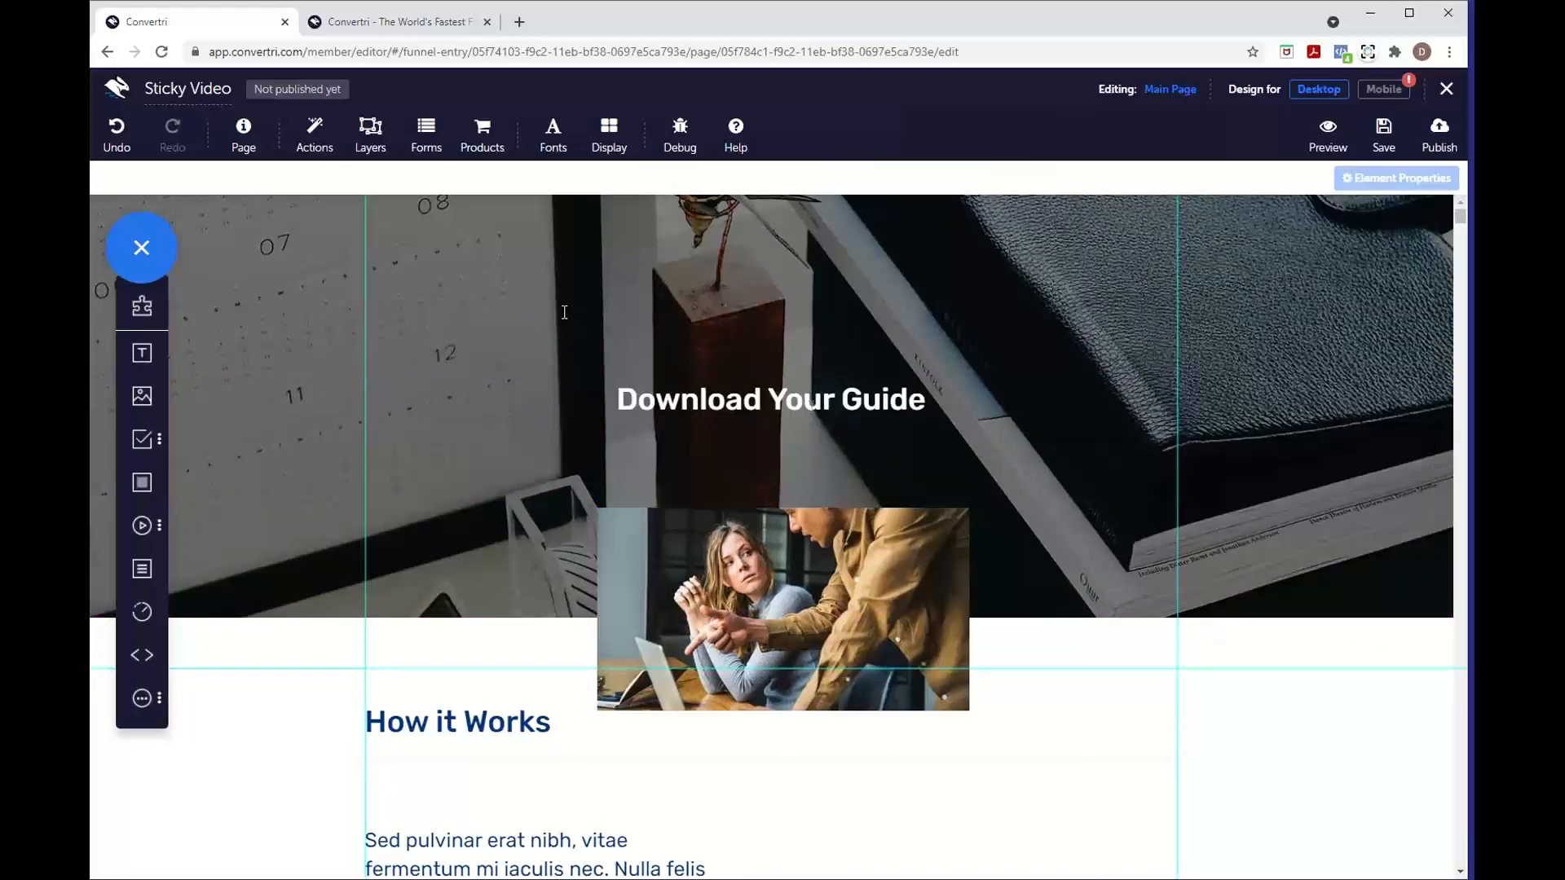
{"action": "key", "text": "ctrl+z"}
- Move the image out of the hero section, back beside the first How it Works text block
{"action": "left_click", "coordinate": [786, 399]}
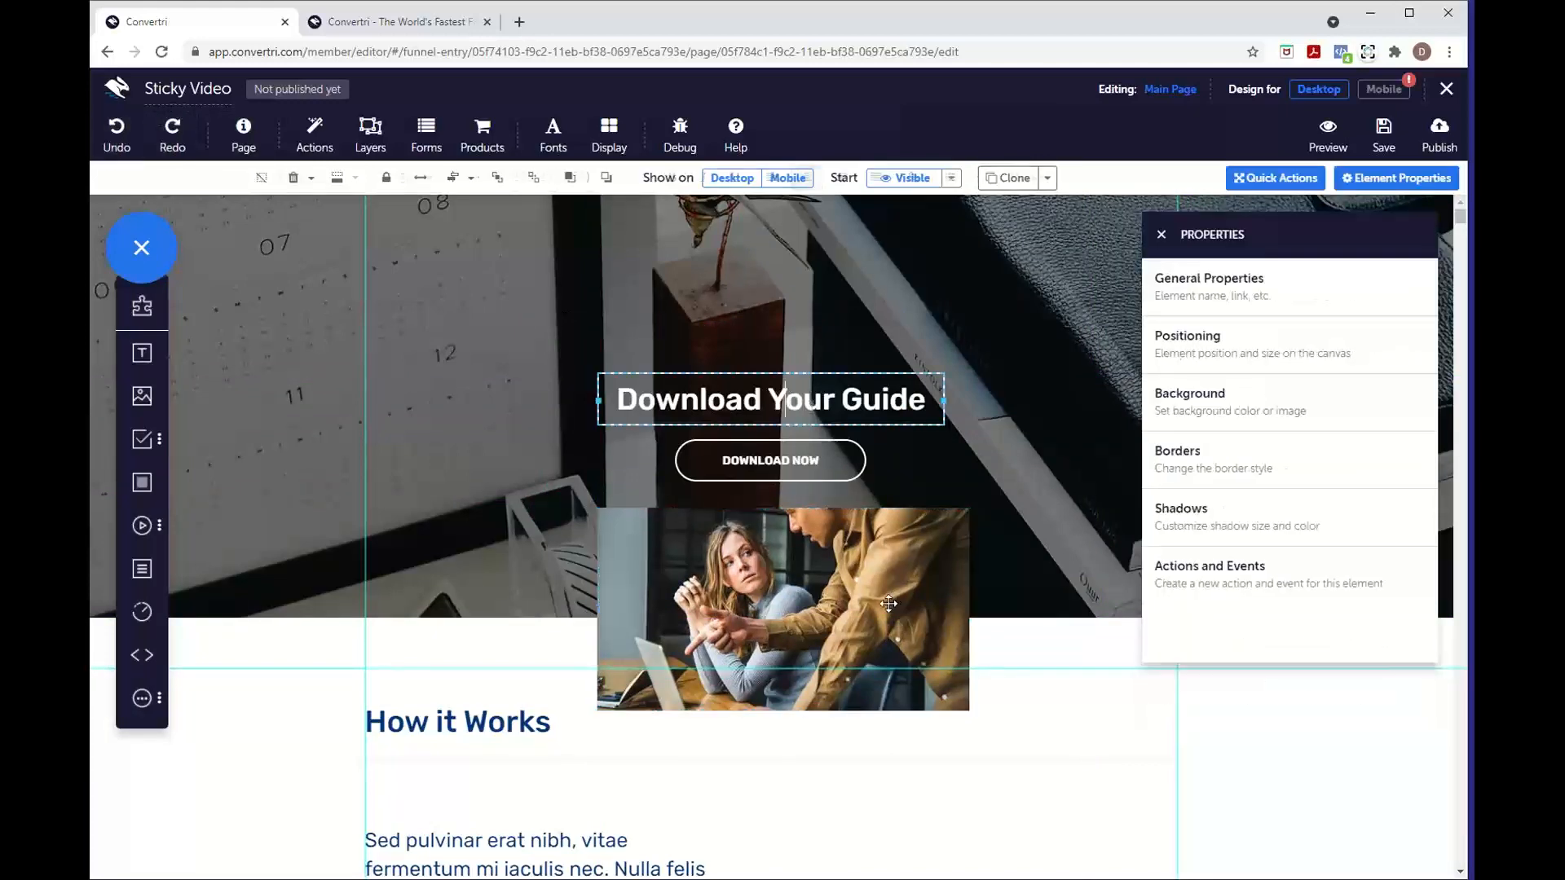
{"action": "left_click_drag", "start_coordinate": [884, 604], "coordinate": [1100, 681]}
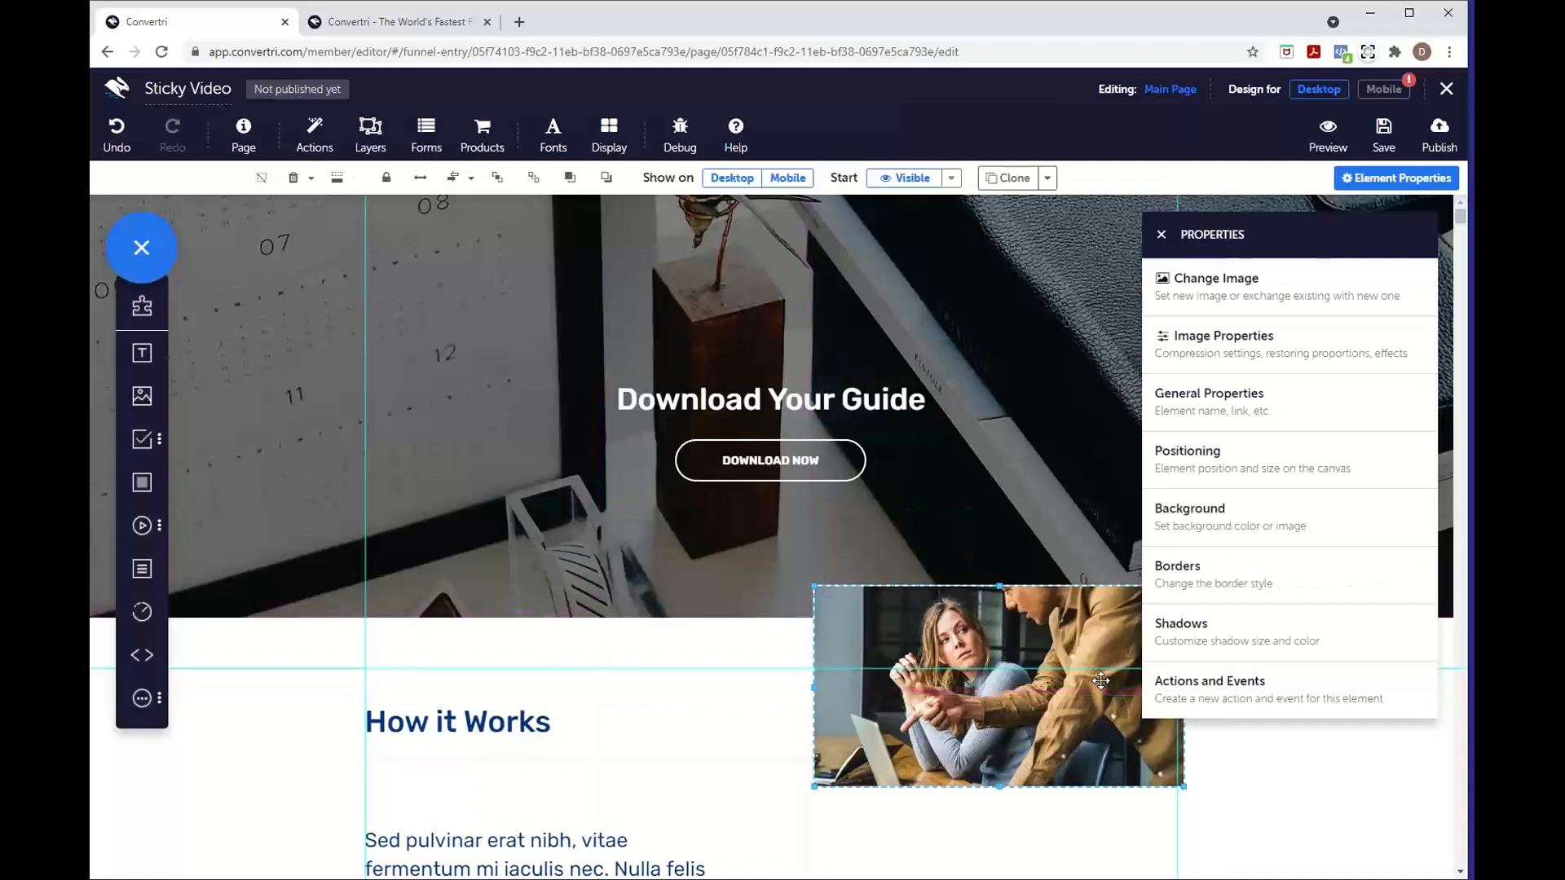
{"action": "left_click", "coordinate": [116, 132]}
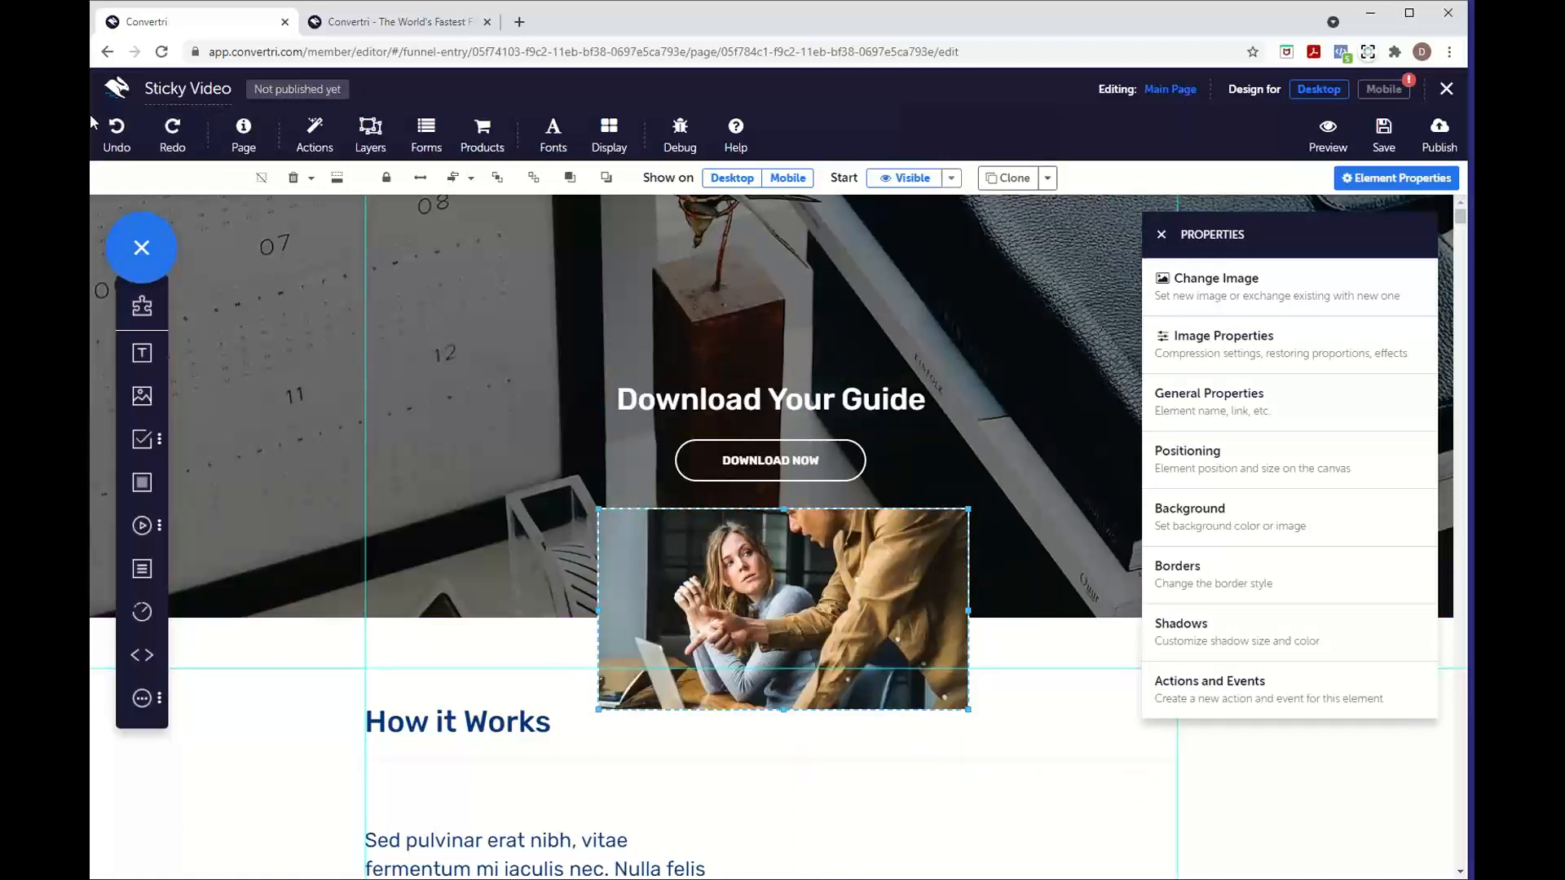
{"action": "scroll", "coordinate": [893, 526], "scroll_direction": "down", "scroll_amount": 2}
{"action": "left_click_drag", "start_coordinate": [949, 570], "coordinate": [911, 742]}
{"action": "scroll", "coordinate": [916, 629], "scroll_direction": "up", "scroll_amount": 2}
- Move the Download Your Guide headline and the DOWNLOAD NOW button to the lower part of the hero section
{"action": "left_click", "coordinate": [844, 405]}
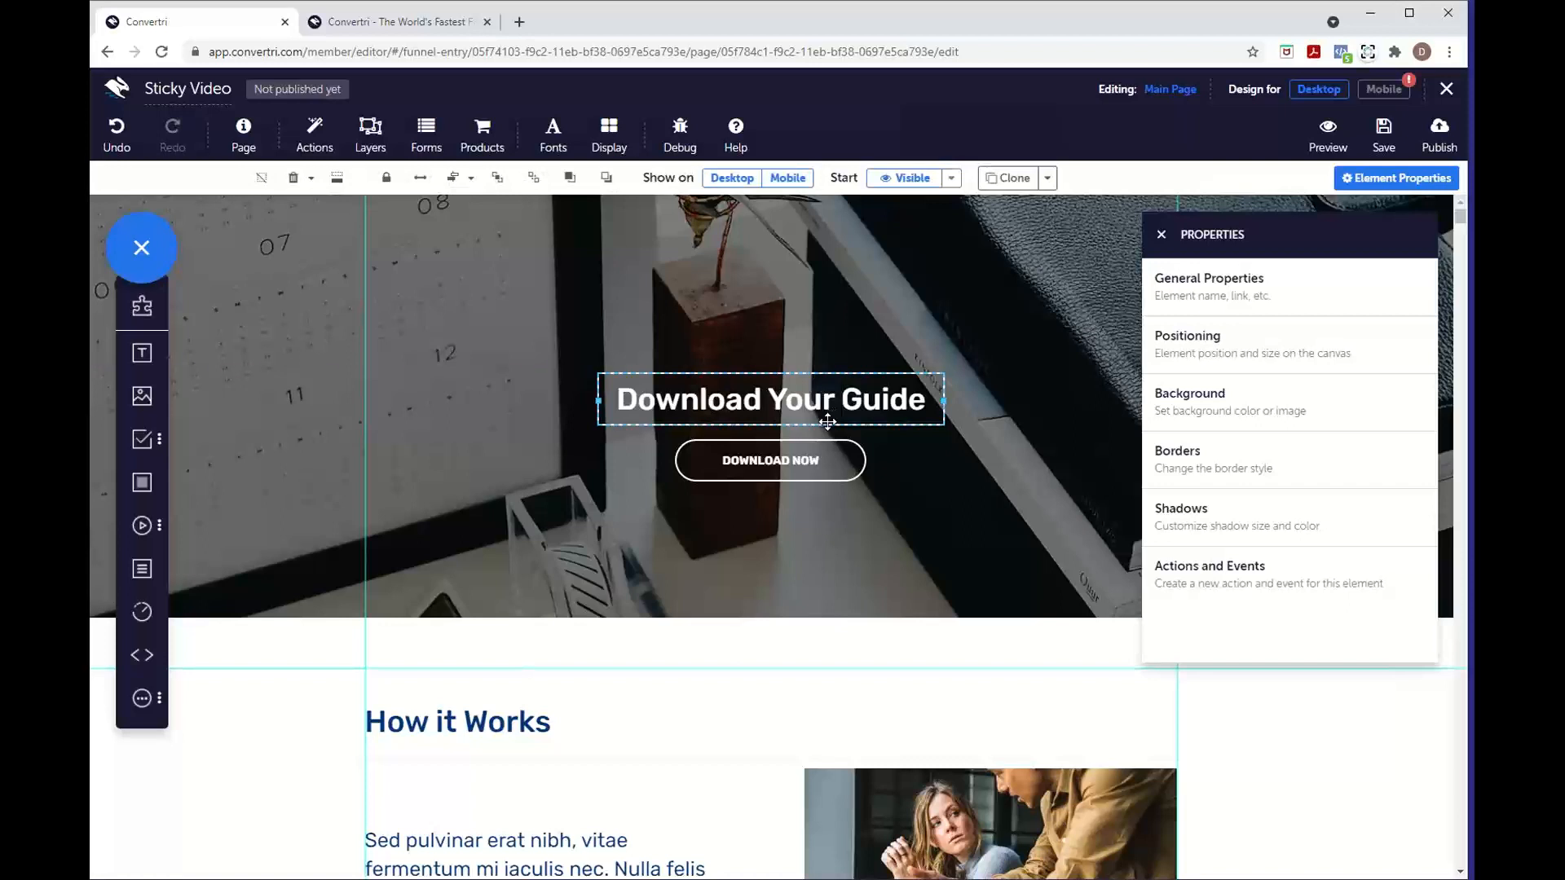
{"action": "left_click_drag", "start_coordinate": [827, 422], "coordinate": [827, 590]}
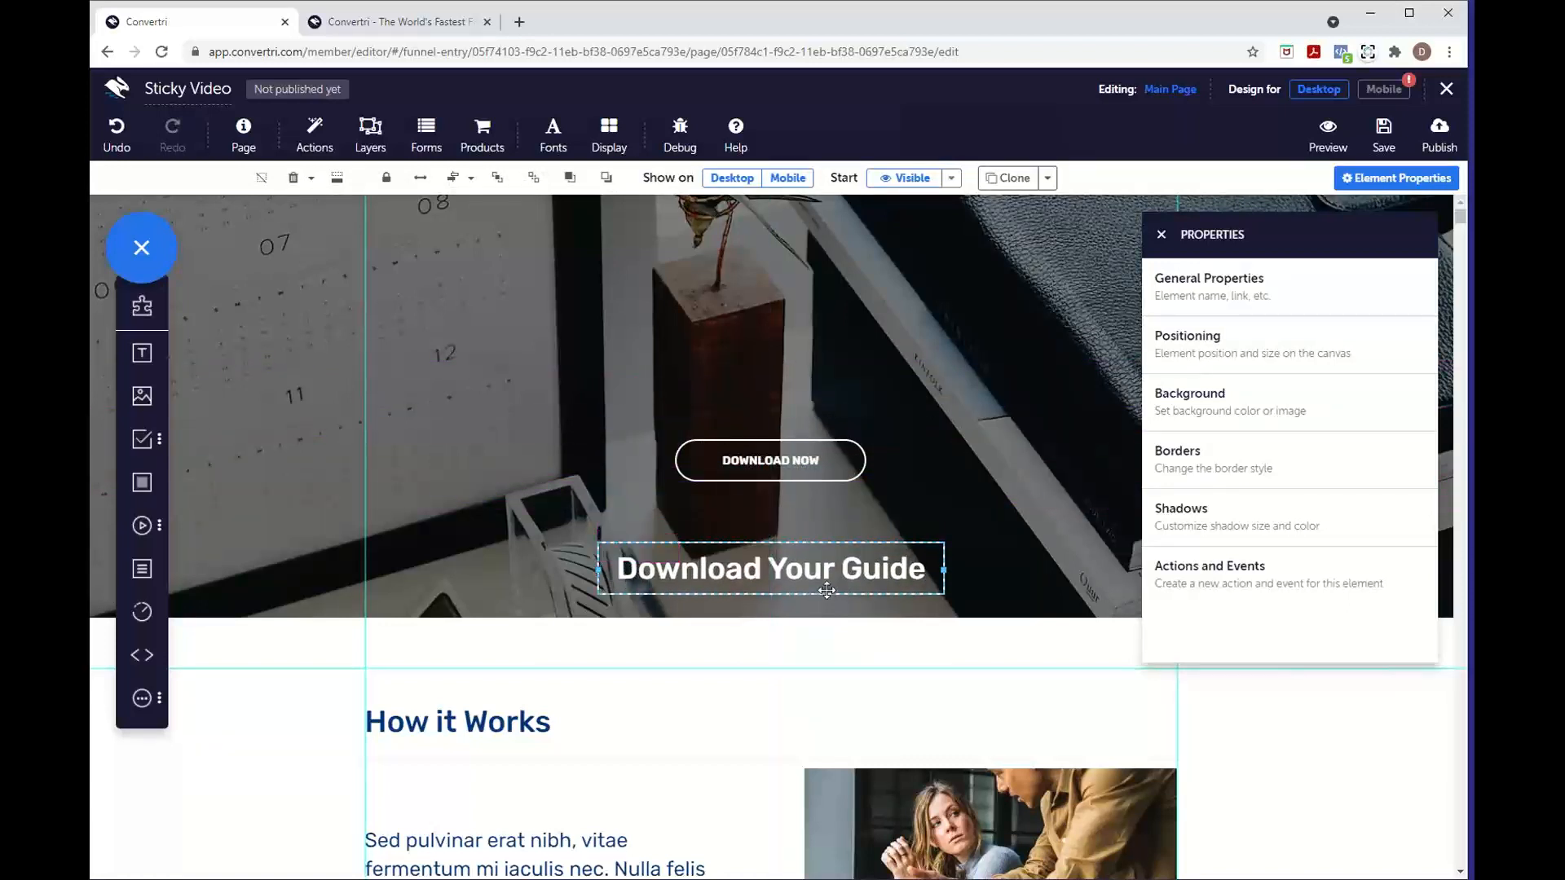
{"action": "left_click", "coordinate": [818, 480]}
{"action": "left_click_drag", "start_coordinate": [818, 479], "coordinate": [819, 539]}
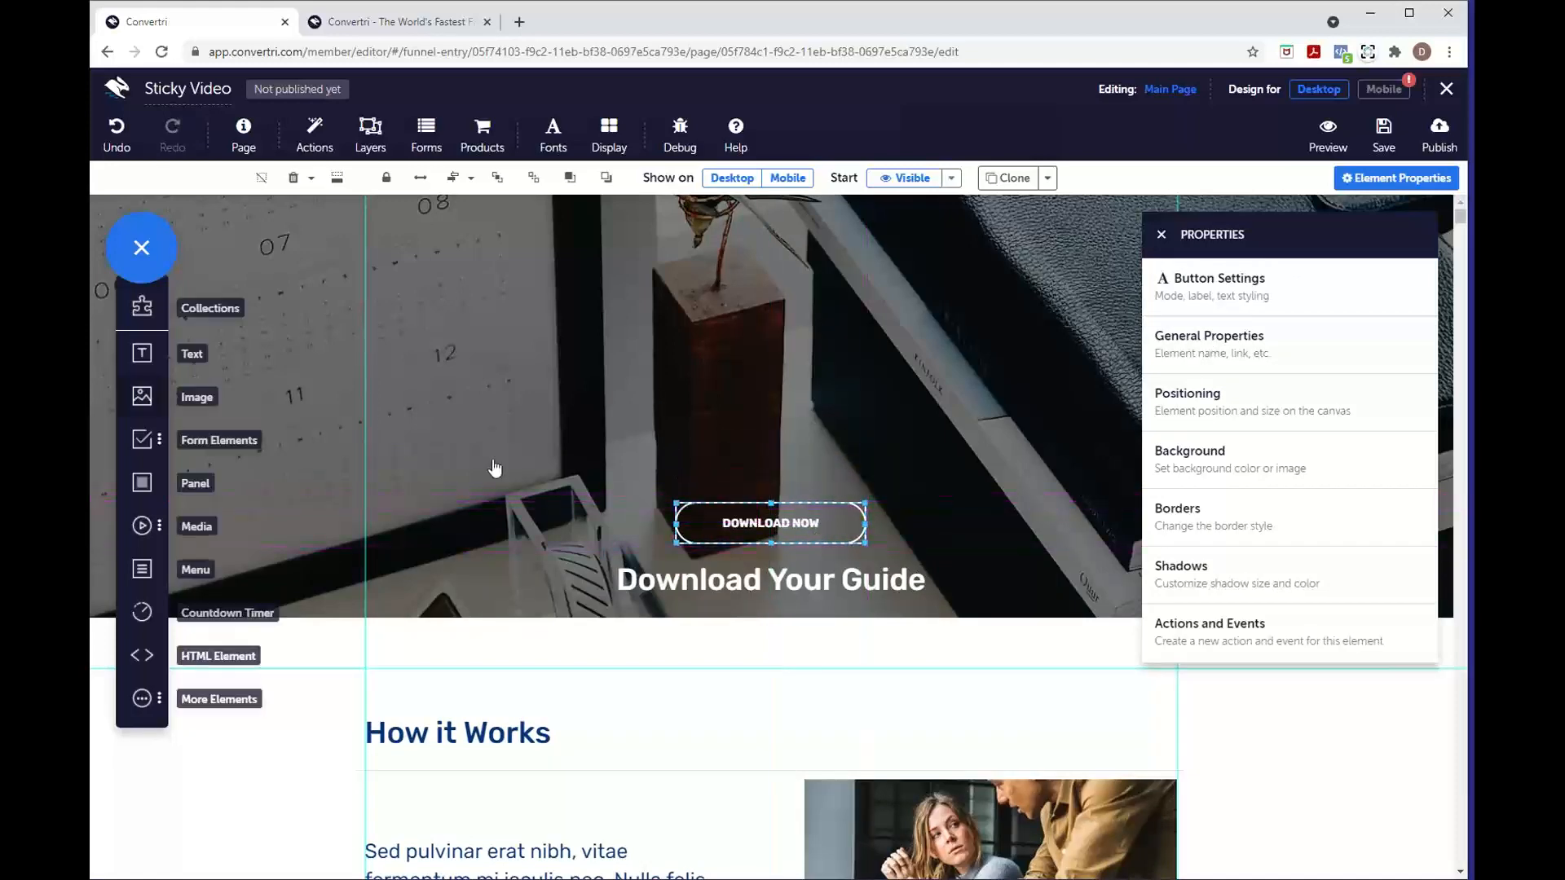
- Add a native video player to the hero section, shrink it, and centre it above the DOWNLOAD NOW button
{"action": "left_click", "coordinate": [154, 524]}
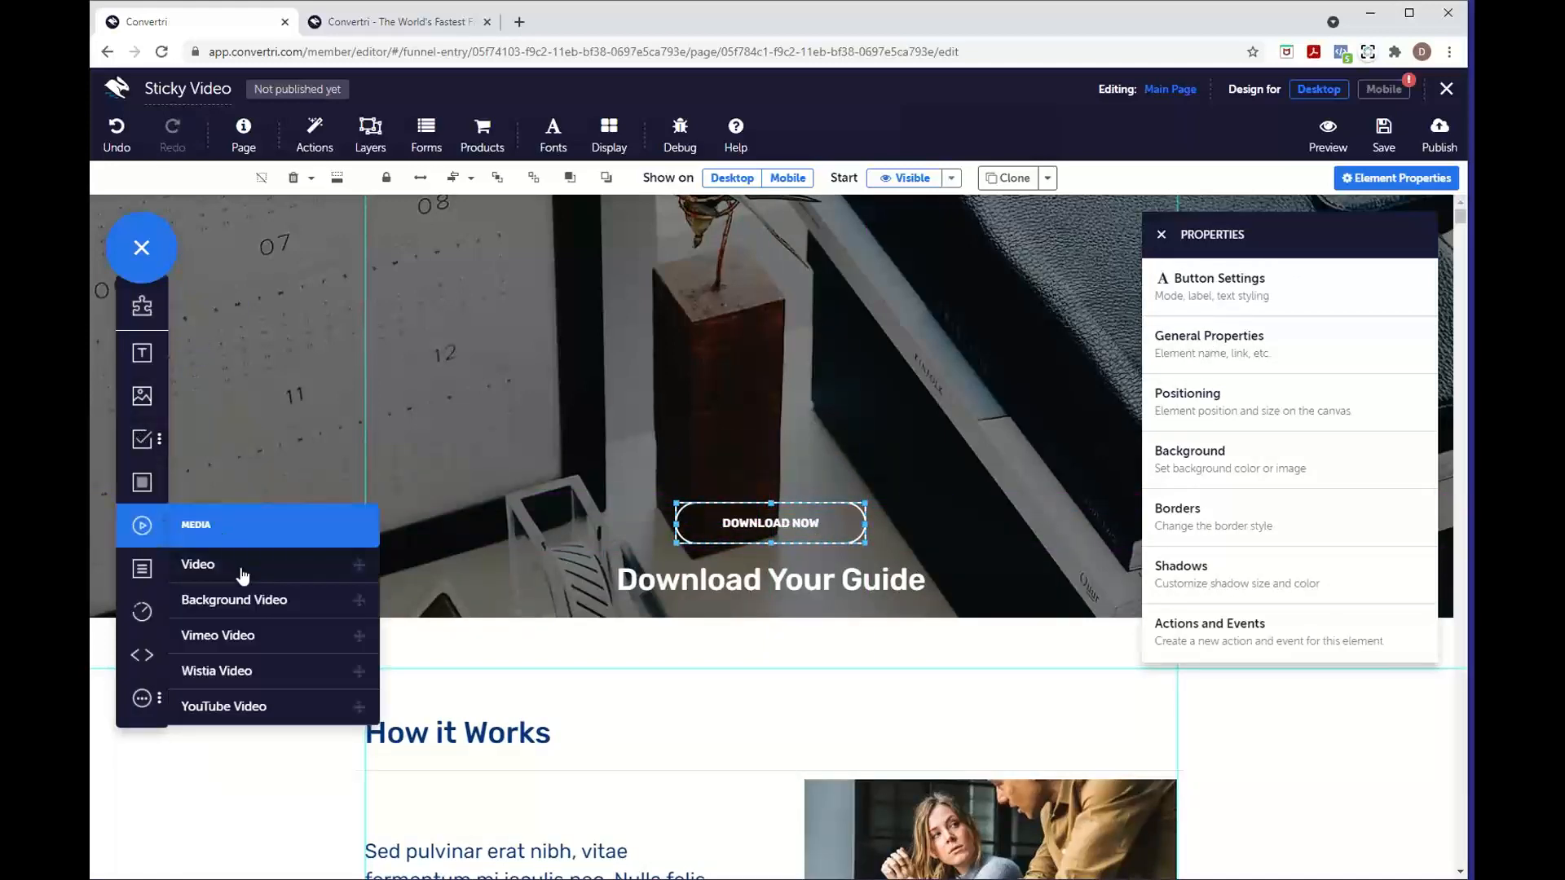
{"action": "left_click_drag", "start_coordinate": [237, 574], "coordinate": [708, 319]}
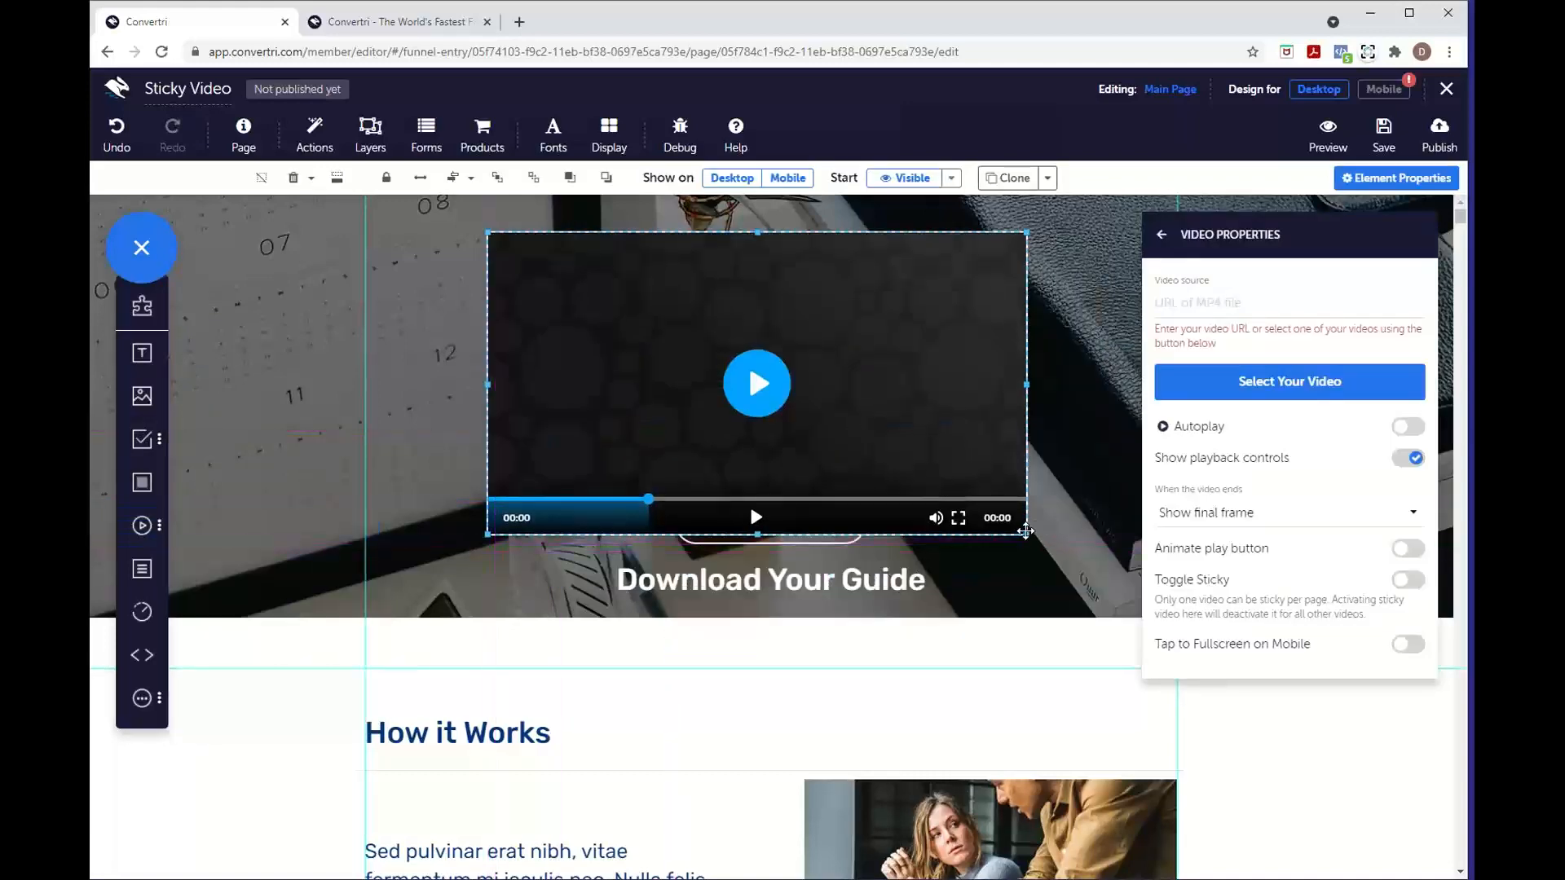
{"action": "left_click_drag", "start_coordinate": [1018, 530], "coordinate": [898, 463]}
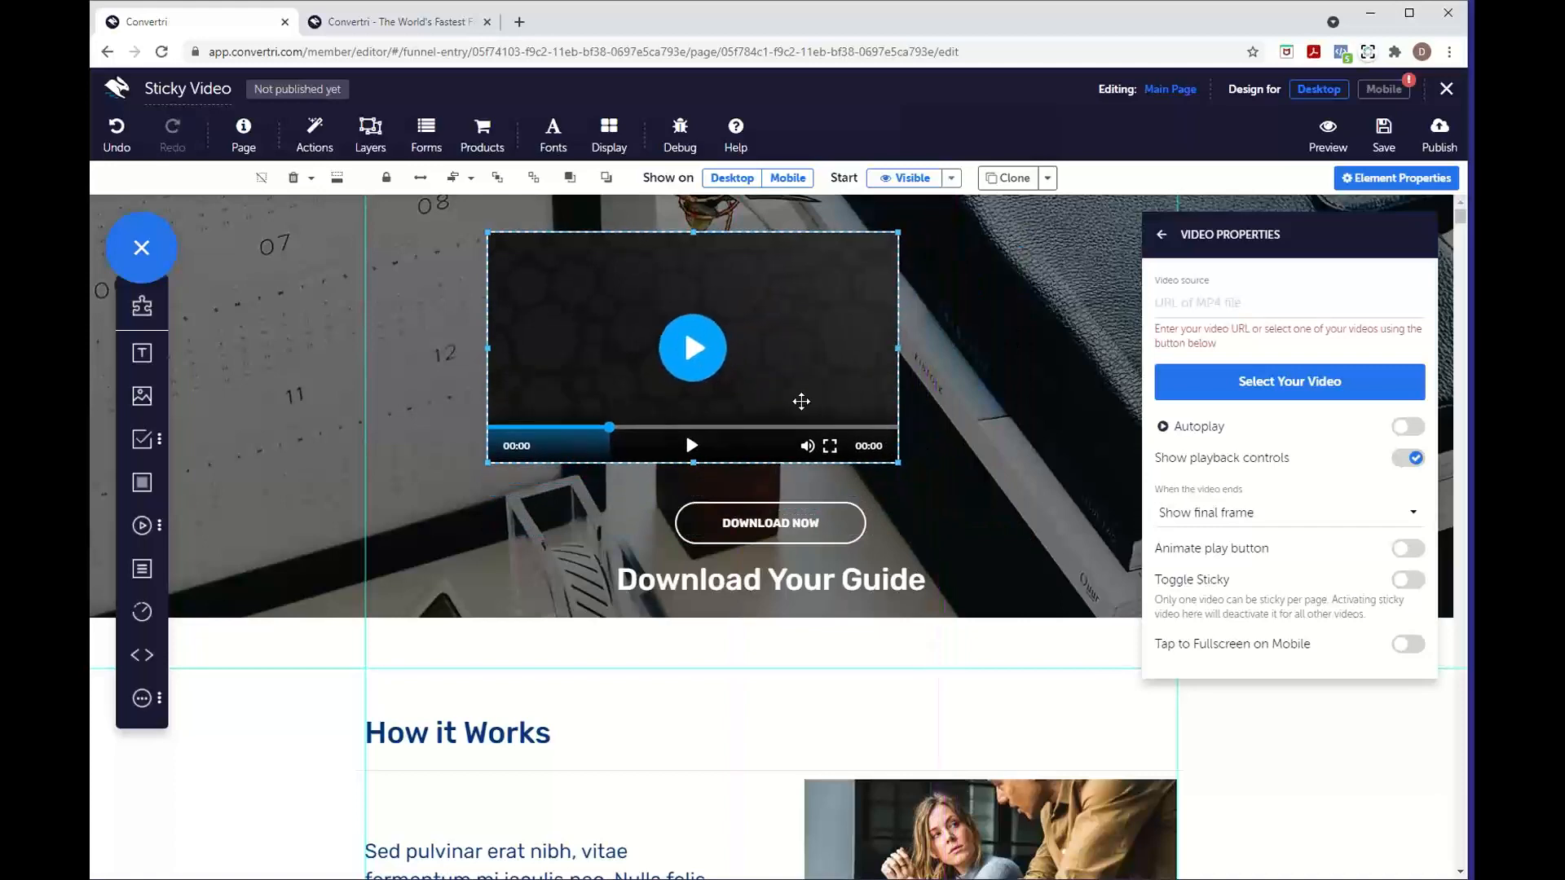
{"action": "left_click_drag", "start_coordinate": [834, 381], "coordinate": [858, 380]}
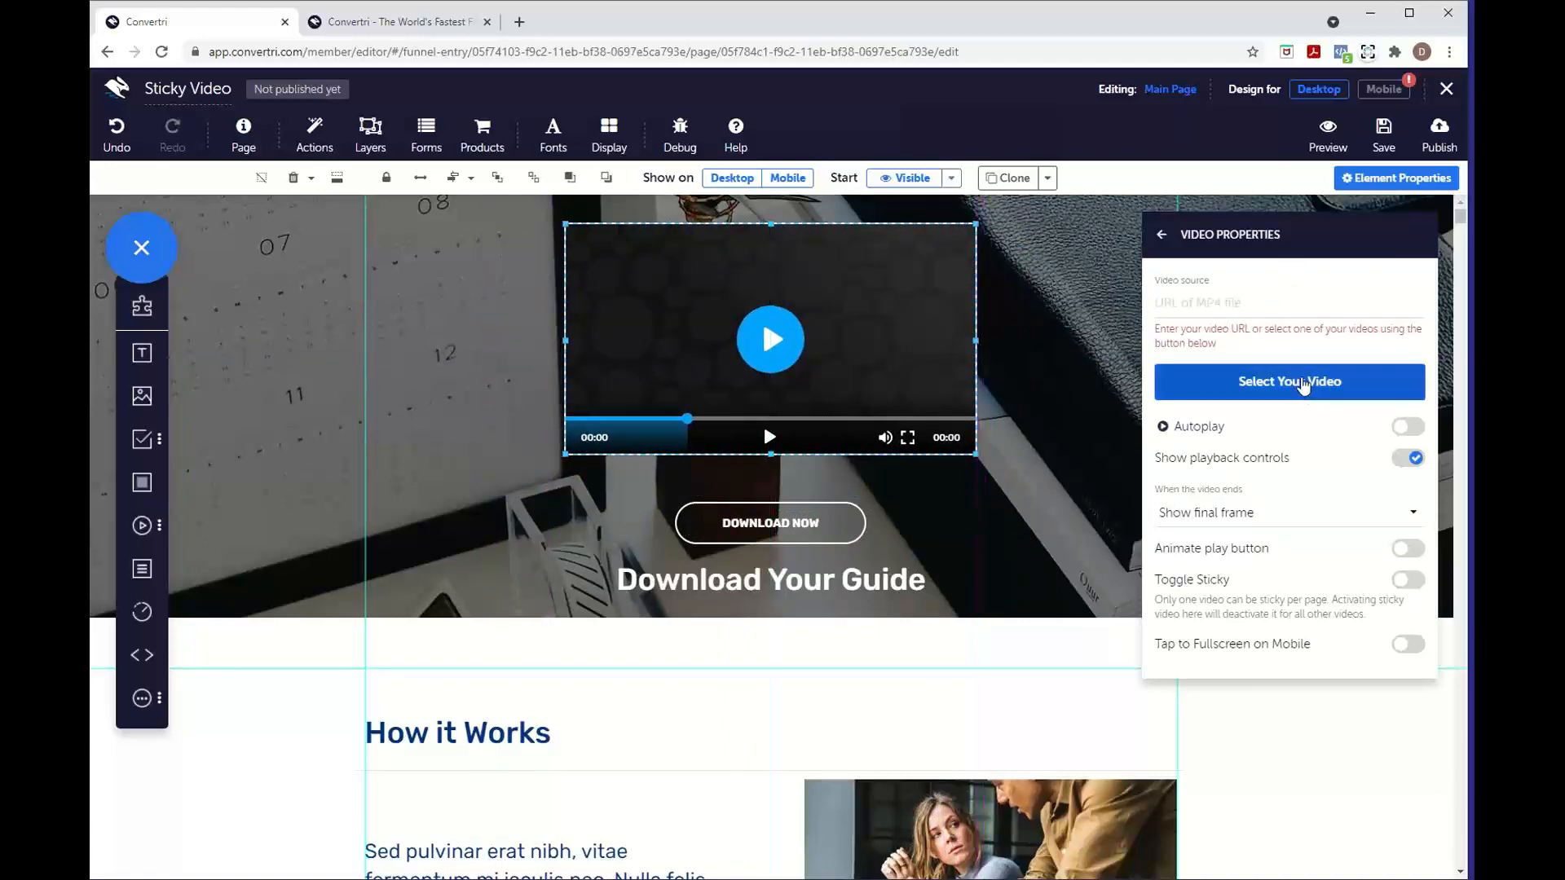
- Set the player's source to the uploaded video "video test" (local-search.mov)
{"action": "left_click", "coordinate": [1304, 385]}
{"action": "left_click", "coordinate": [937, 197]}
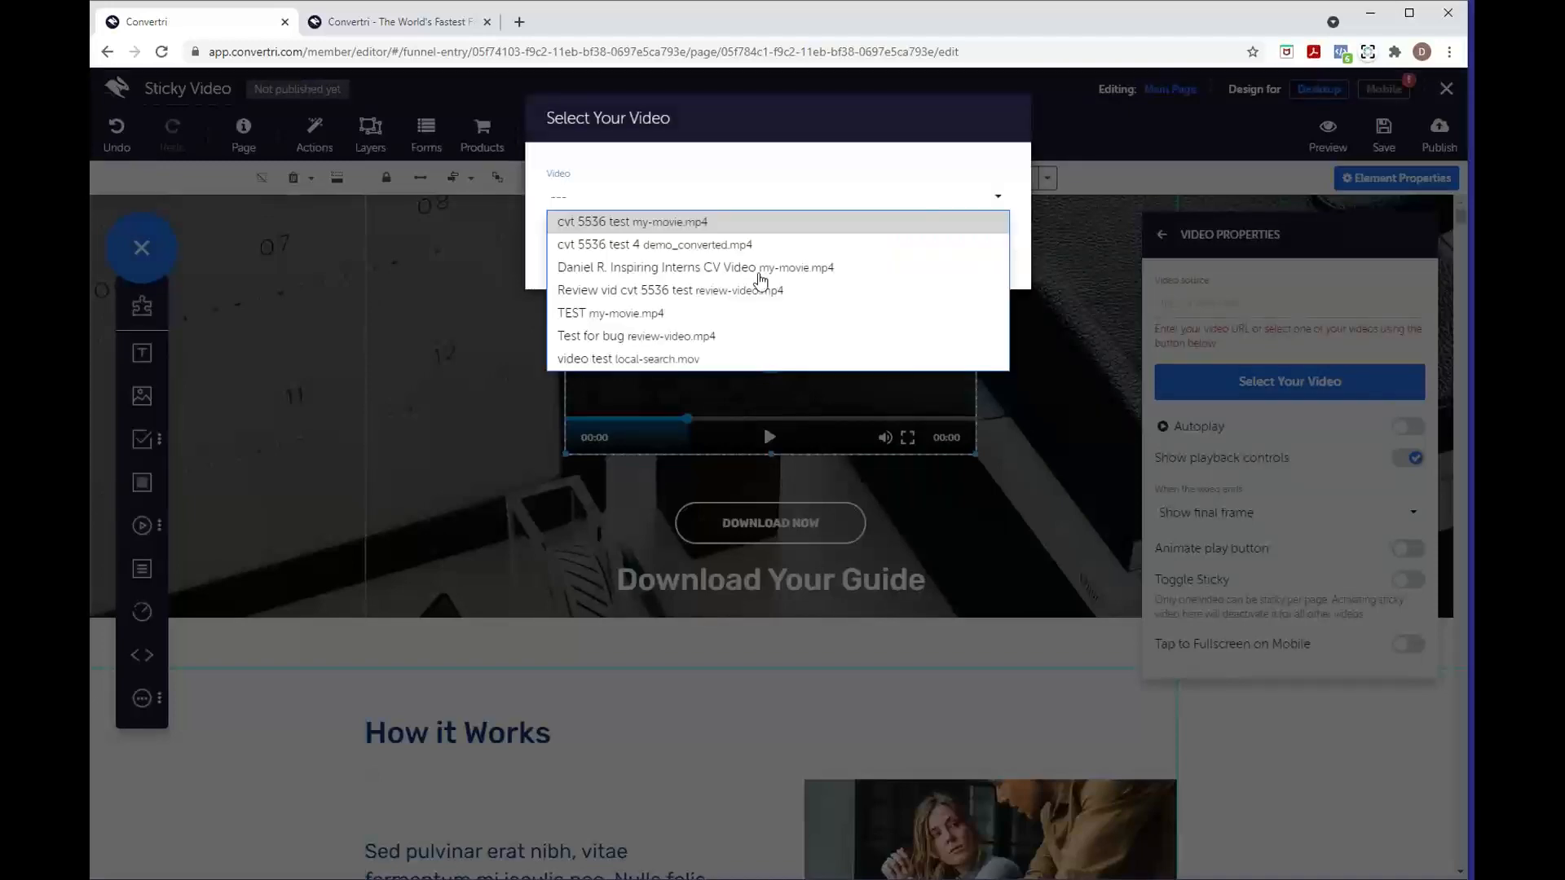
{"action": "left_click", "coordinate": [646, 359]}
{"action": "left_click", "coordinate": [953, 252]}
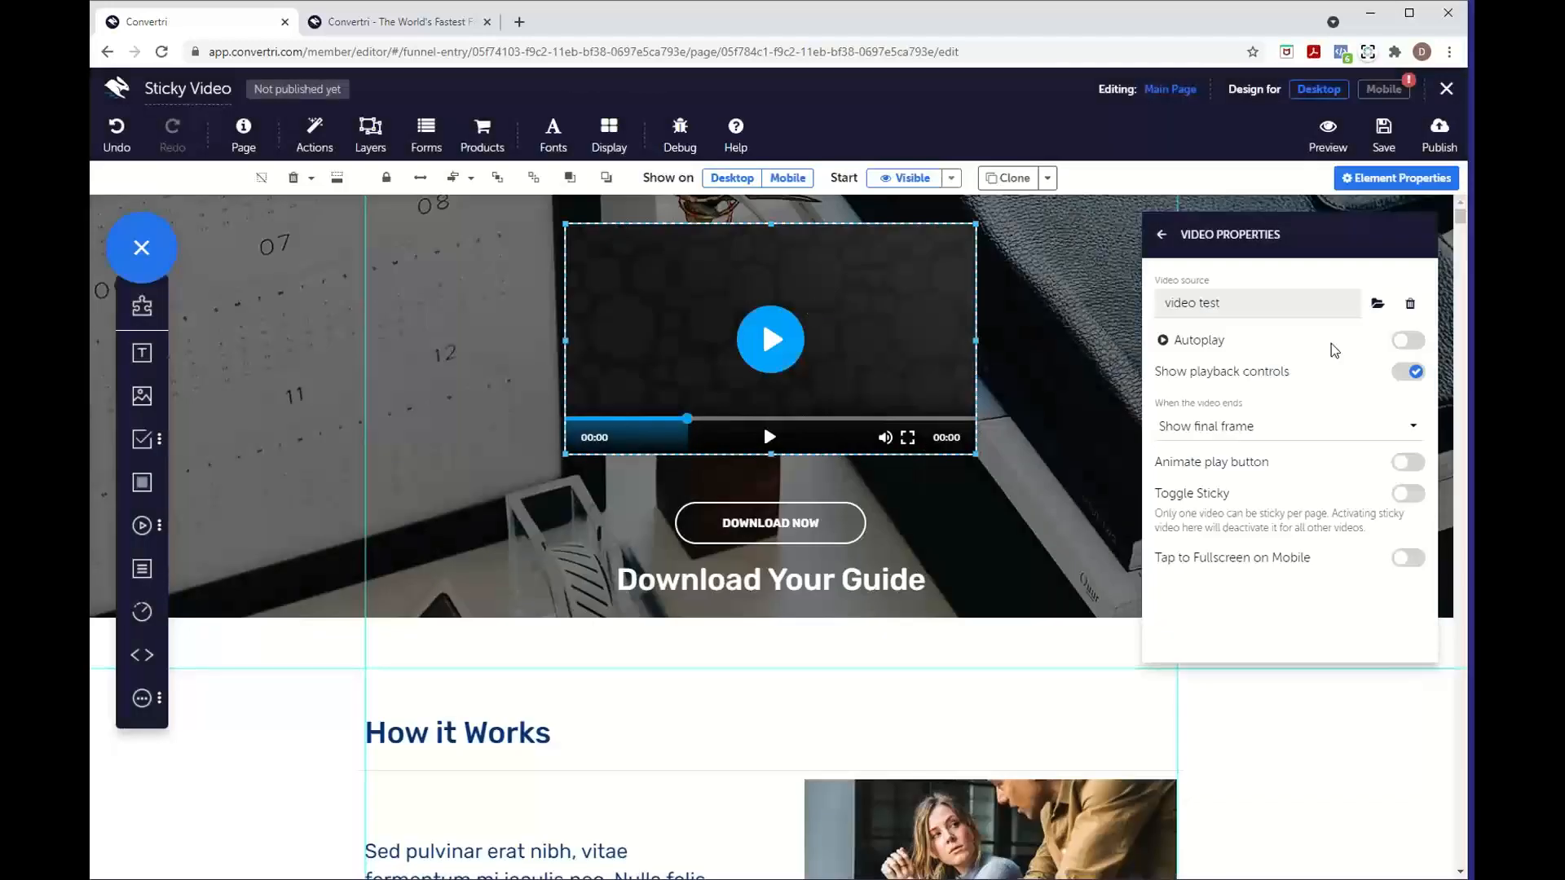
- Make the hero video sticky, with stickiness enabled on both desktop and mobile
{"action": "left_click", "coordinate": [1405, 495]}
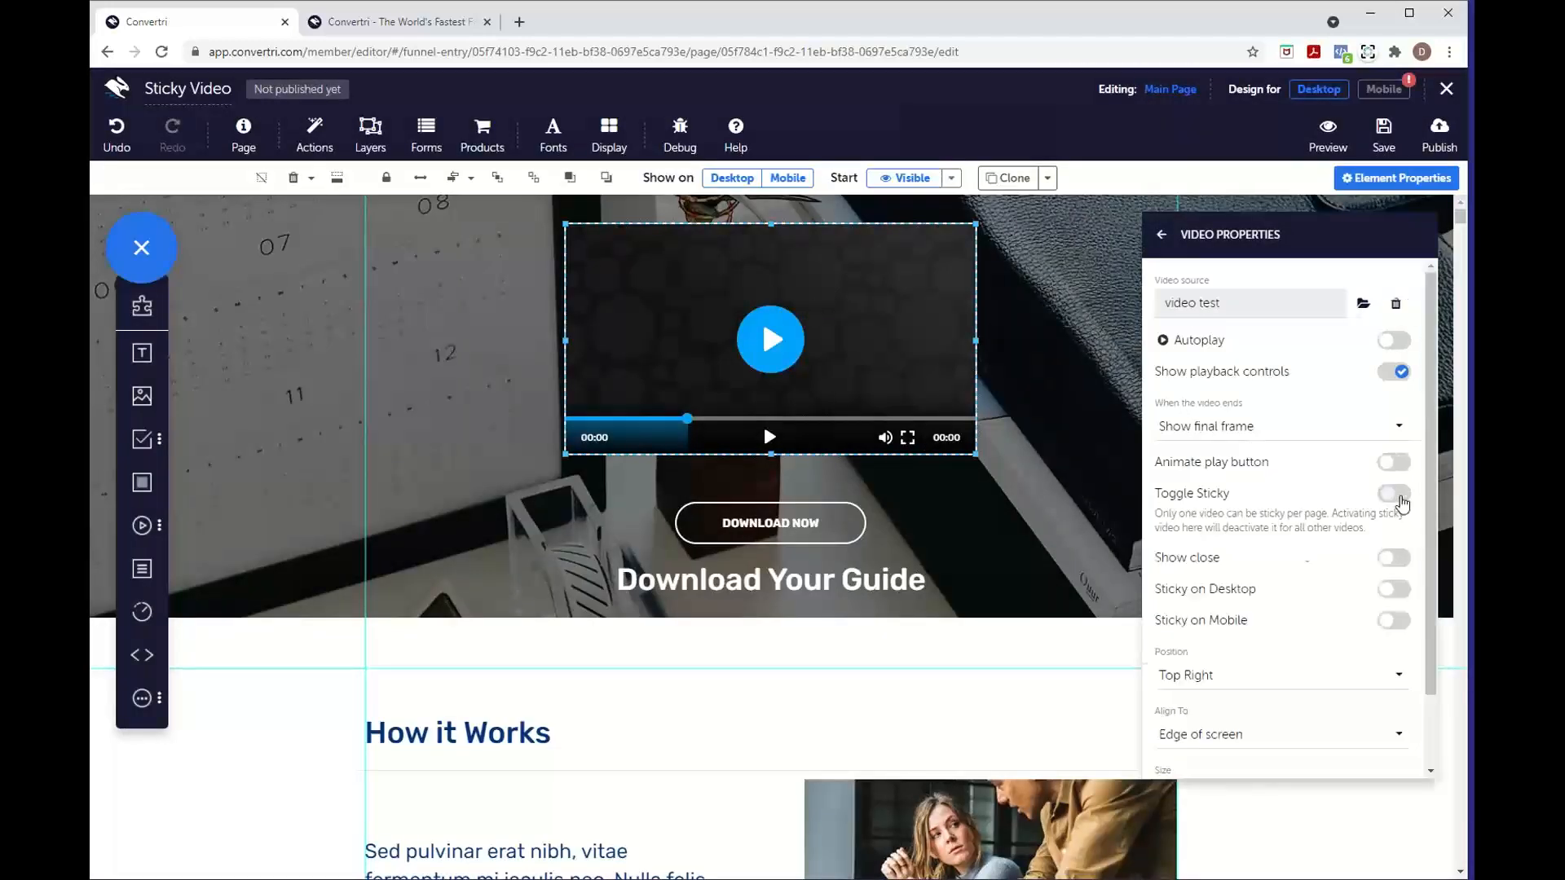
{"action": "scroll", "coordinate": [1237, 531], "scroll_direction": "down", "scroll_amount": 1}
{"action": "scroll", "coordinate": [1237, 531], "scroll_direction": "down", "scroll_amount": 1}
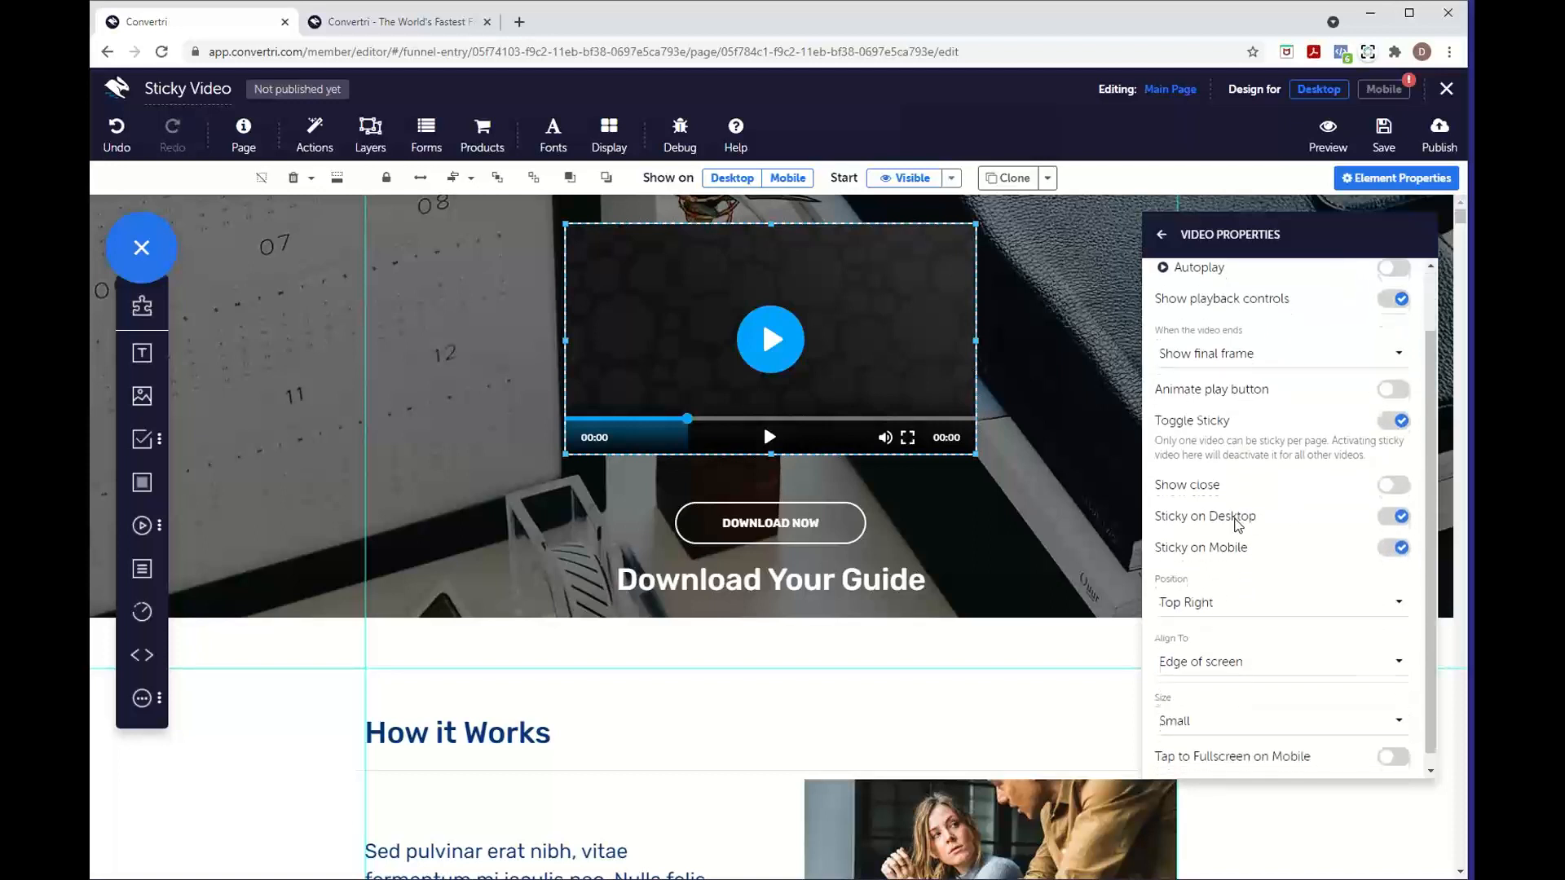
{"action": "scroll", "coordinate": [1252, 568], "scroll_direction": "down", "scroll_amount": 1}
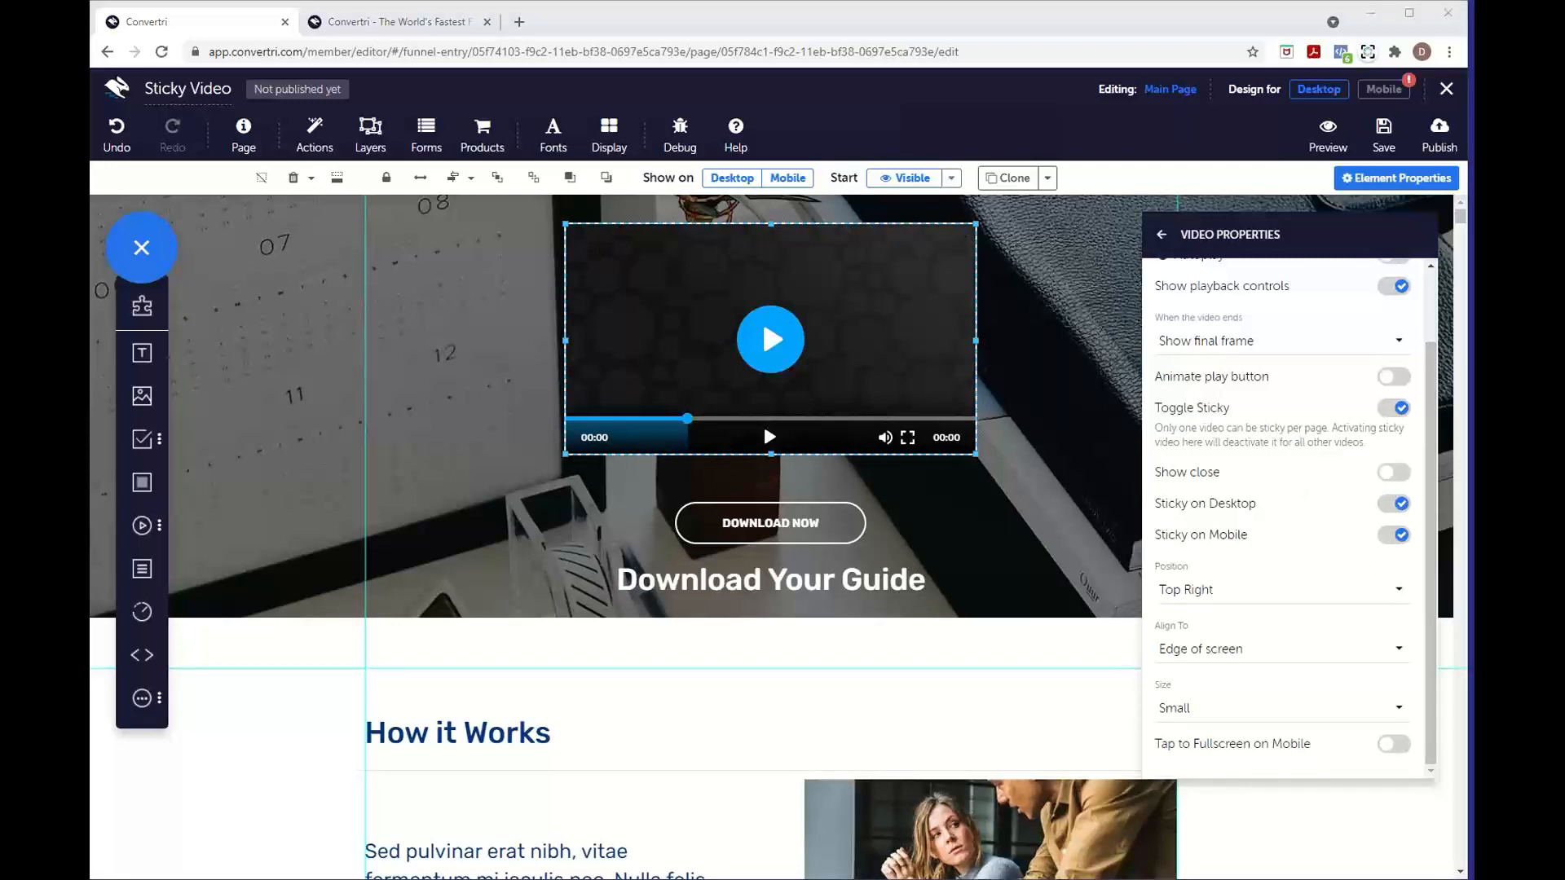
{"action": "left_click", "coordinate": [1141, 186]}
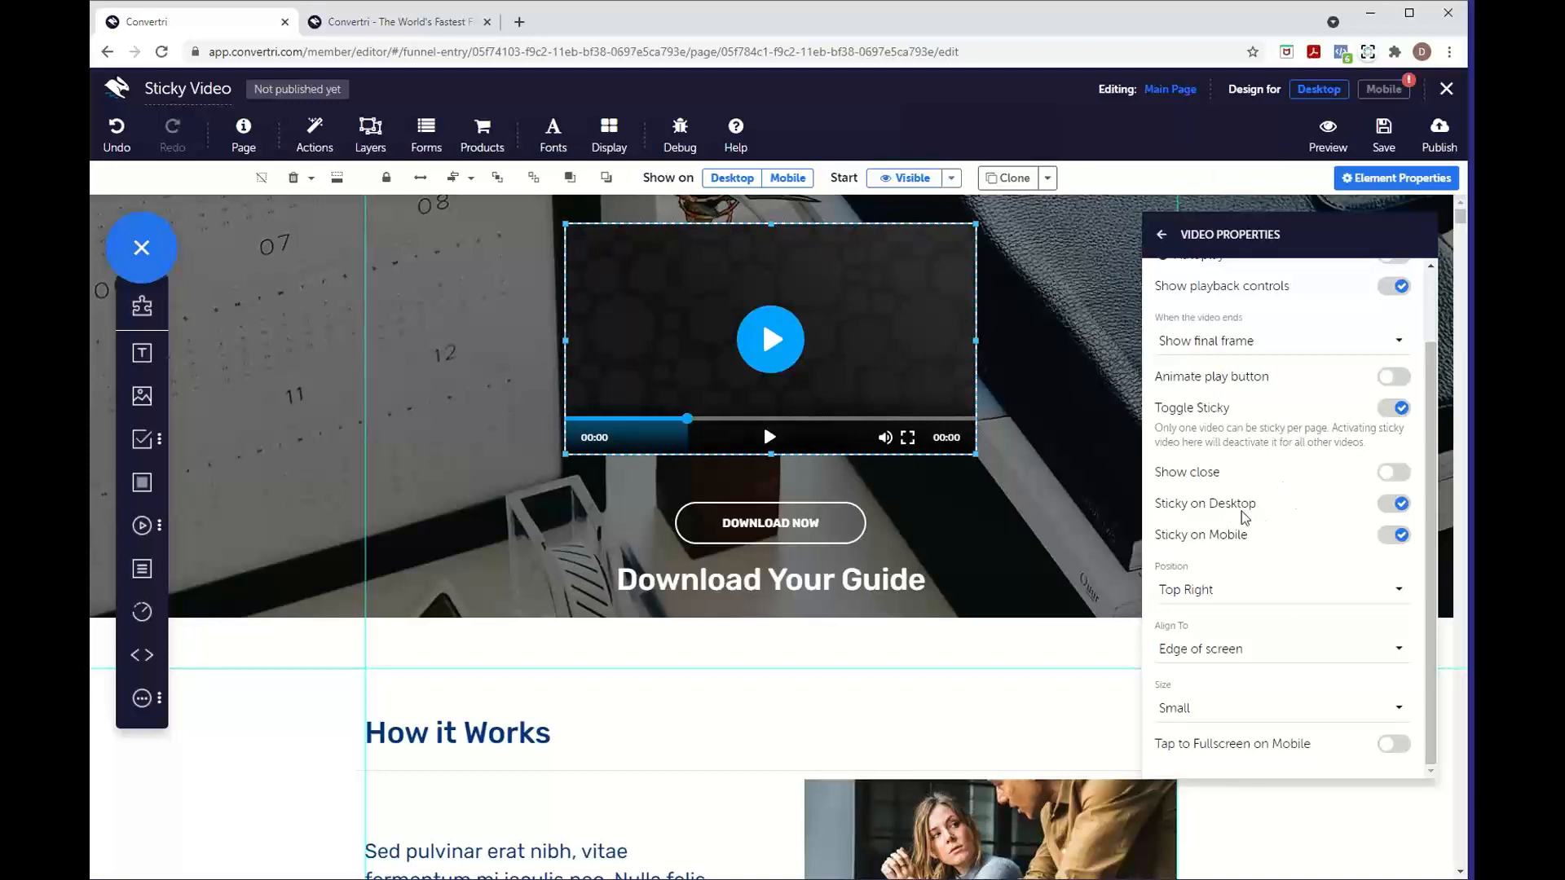
{"action": "left_click", "coordinate": [1398, 535]}
- Keep the sticky video aligned to the edge of the screen and set its size to Medium
{"action": "left_click", "coordinate": [1235, 646]}
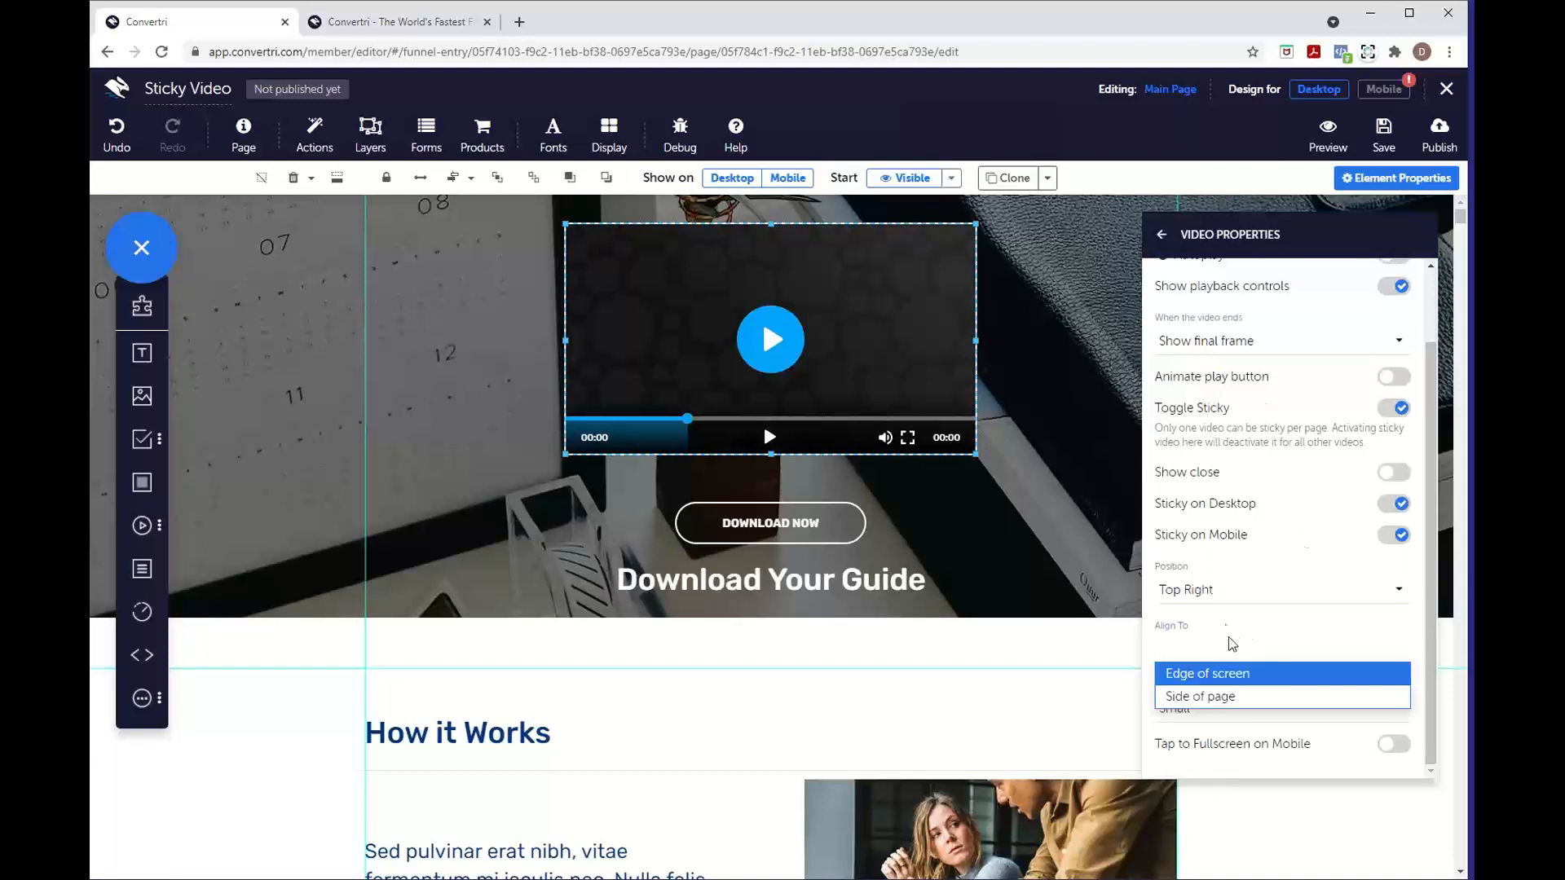
{"action": "left_click", "coordinate": [1214, 627]}
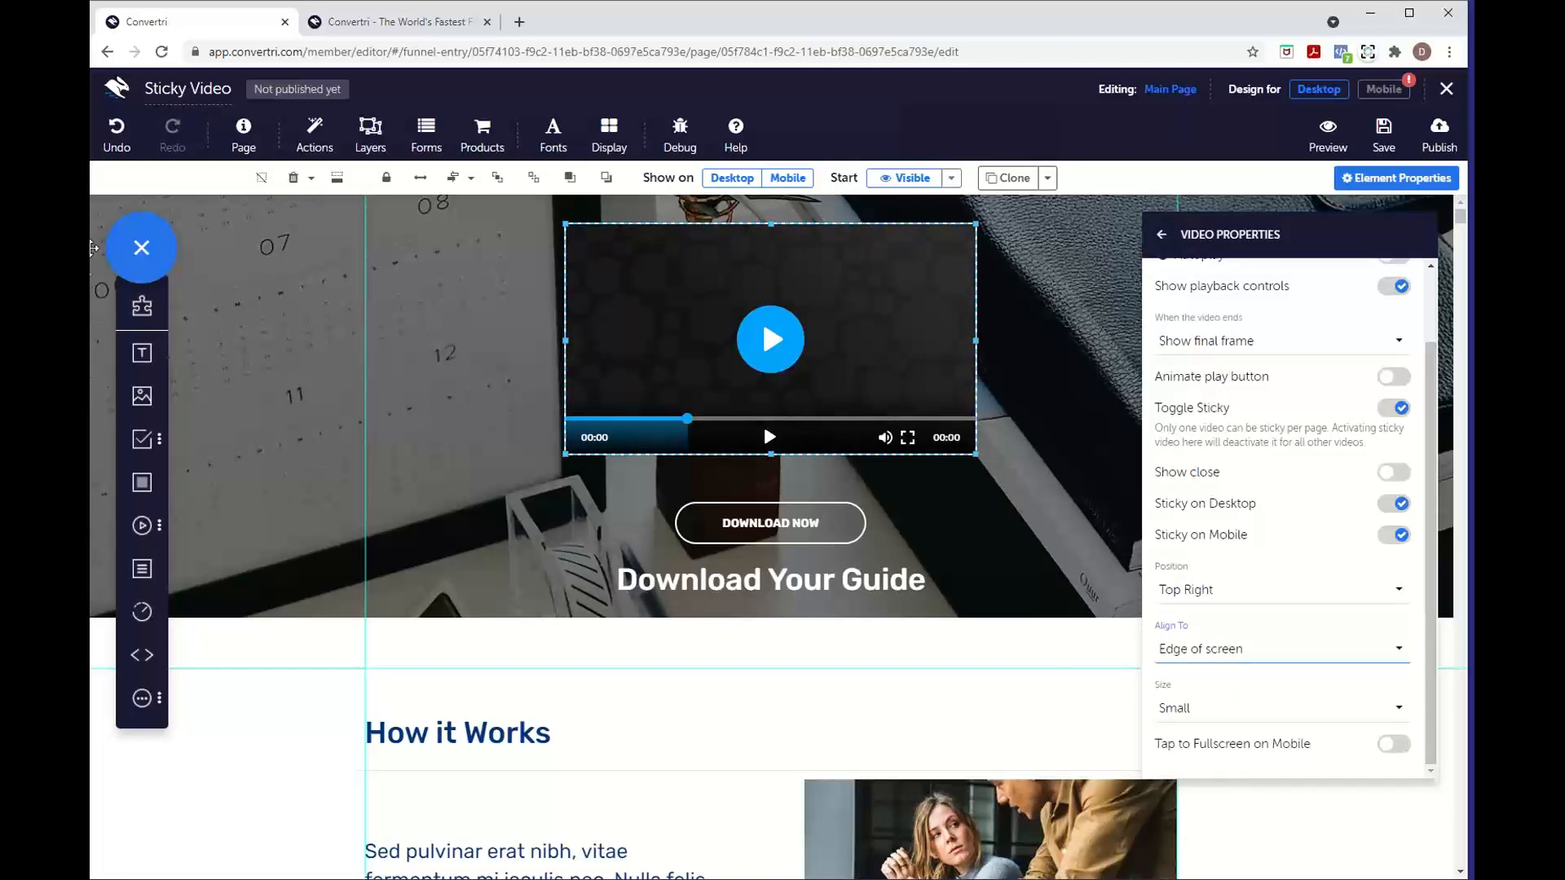
{"action": "left_click", "coordinate": [1210, 649]}
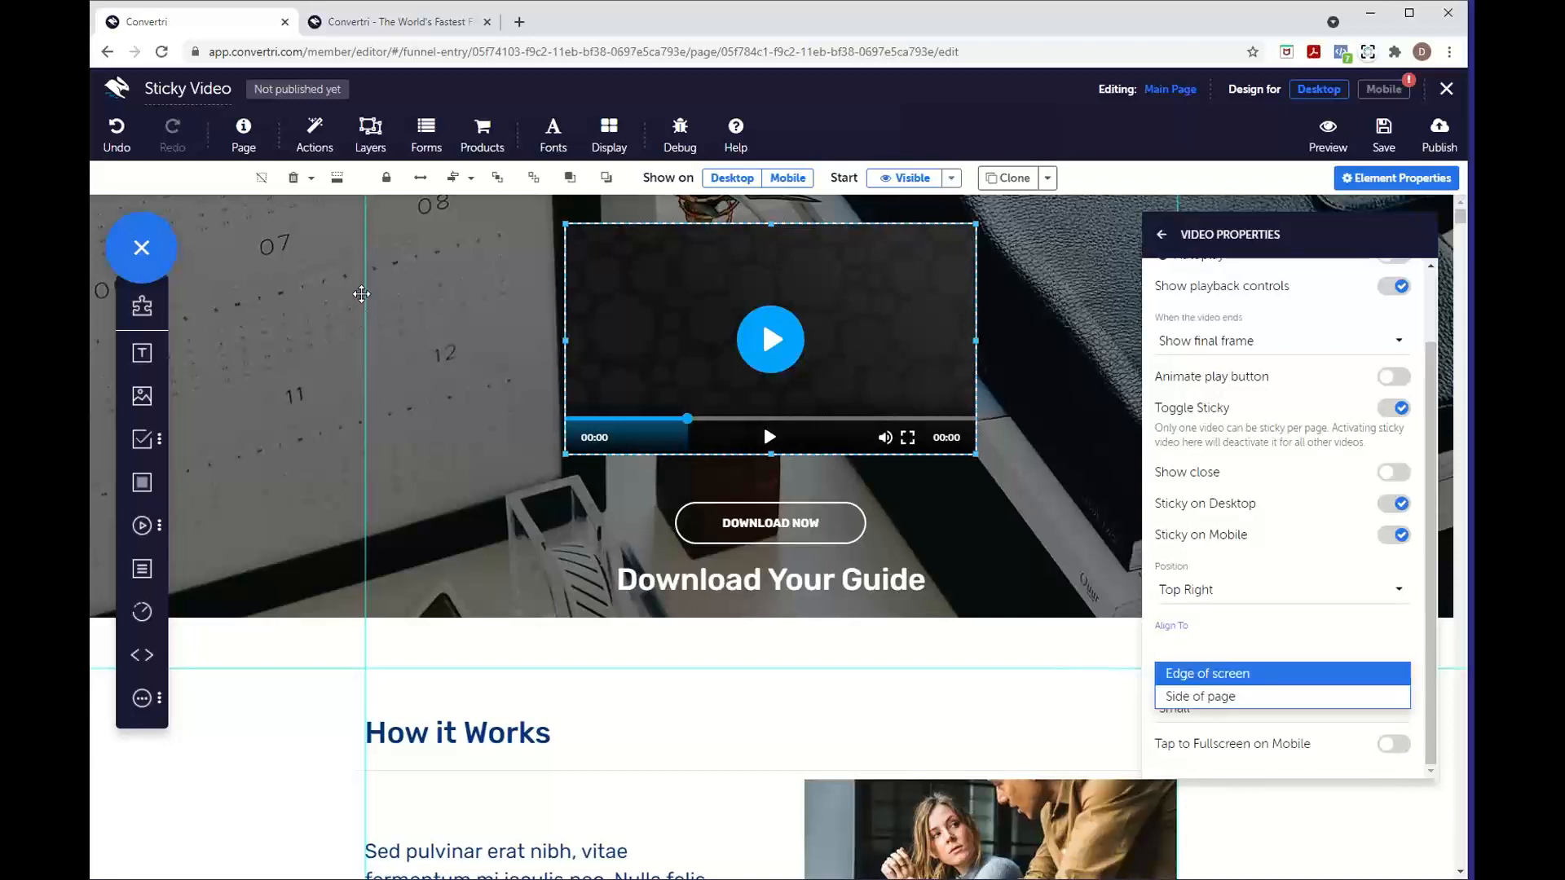
{"action": "left_click", "coordinate": [1260, 629]}
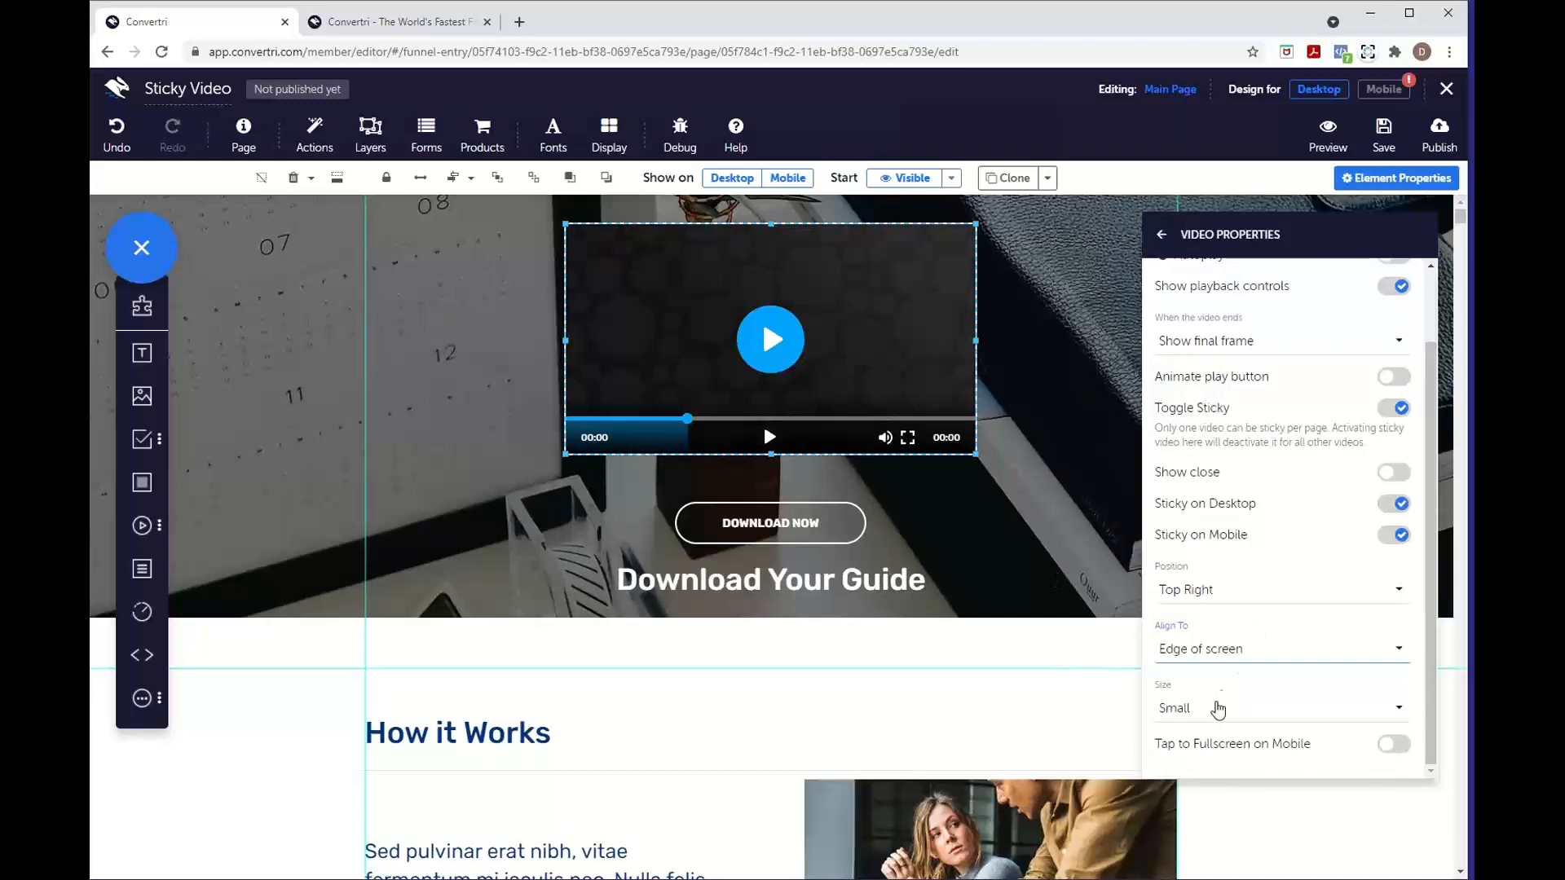
{"action": "left_click", "coordinate": [1215, 707]}
{"action": "left_click", "coordinate": [1213, 639]}
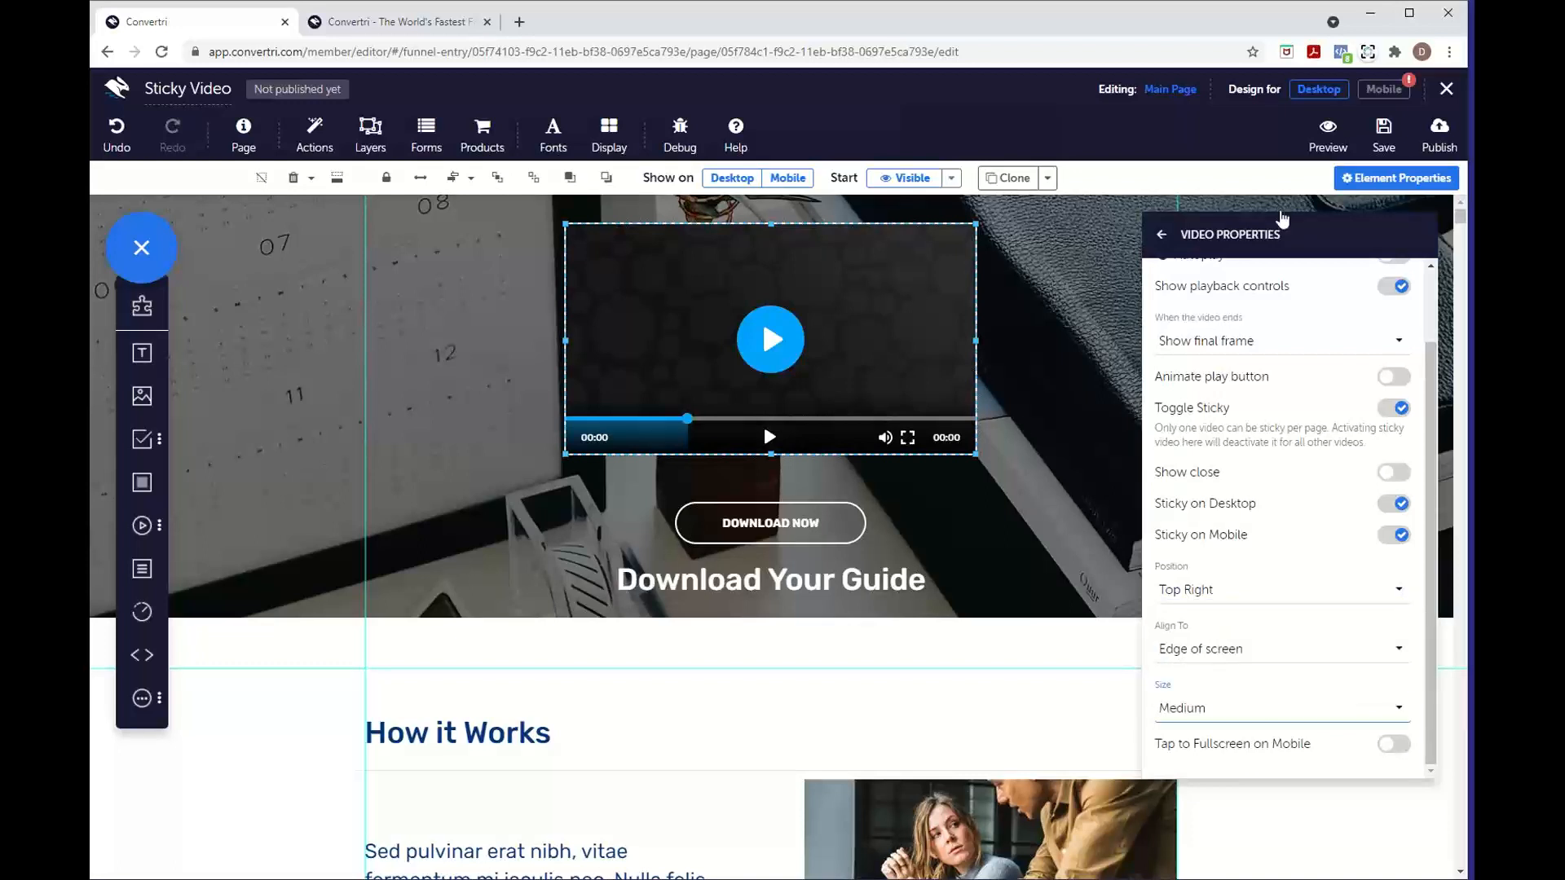
- Publish the Sticky Video page under the path "stickyvideo"
{"action": "left_click", "coordinate": [1440, 135]}
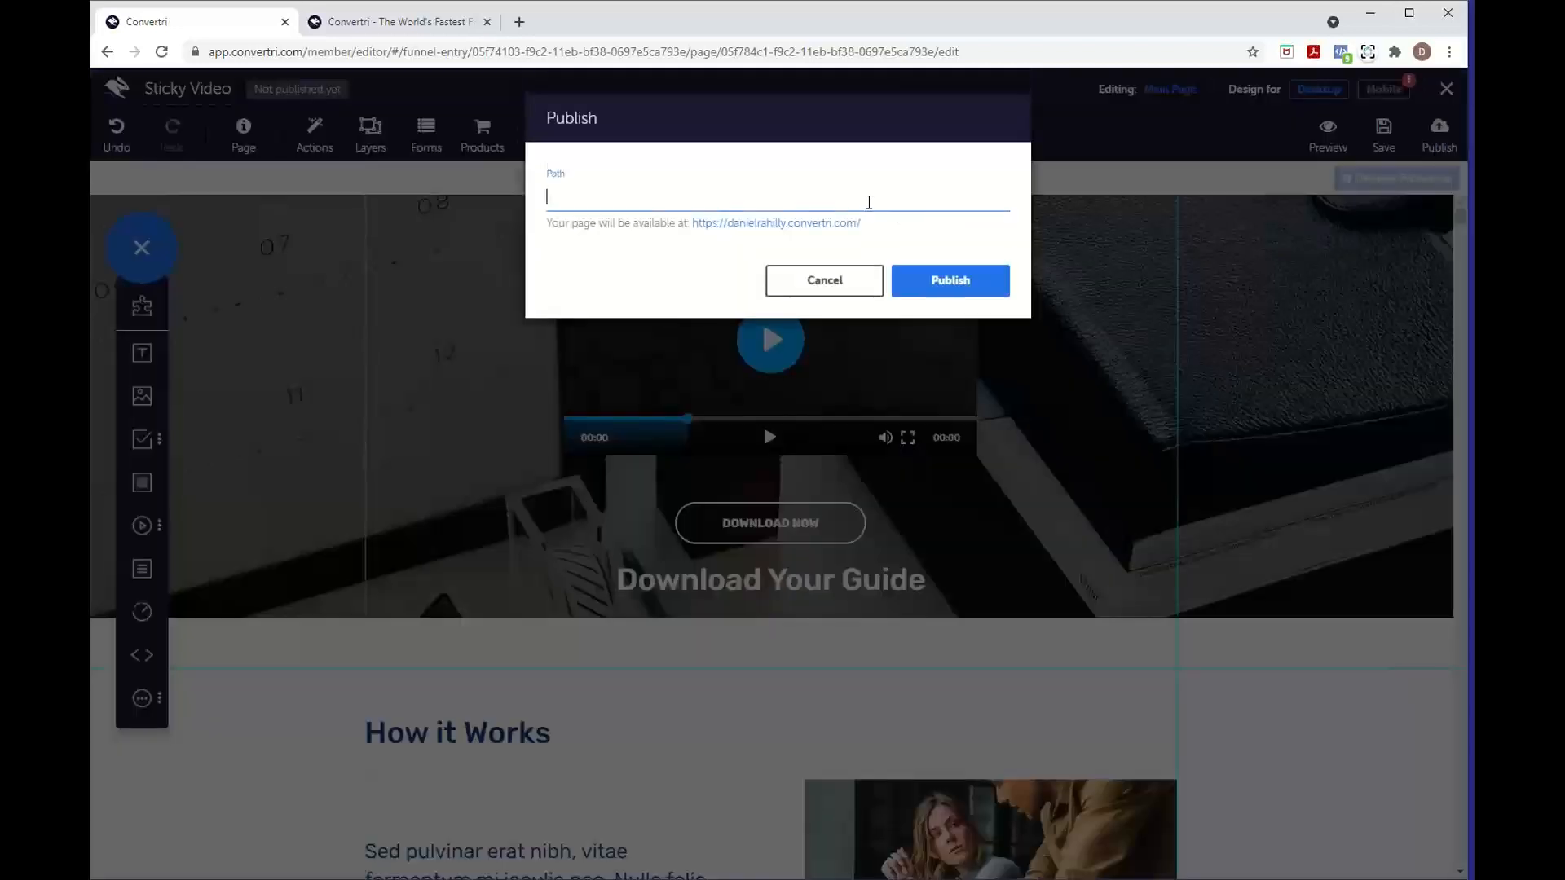
{"action": "left_click", "coordinate": [869, 203]}
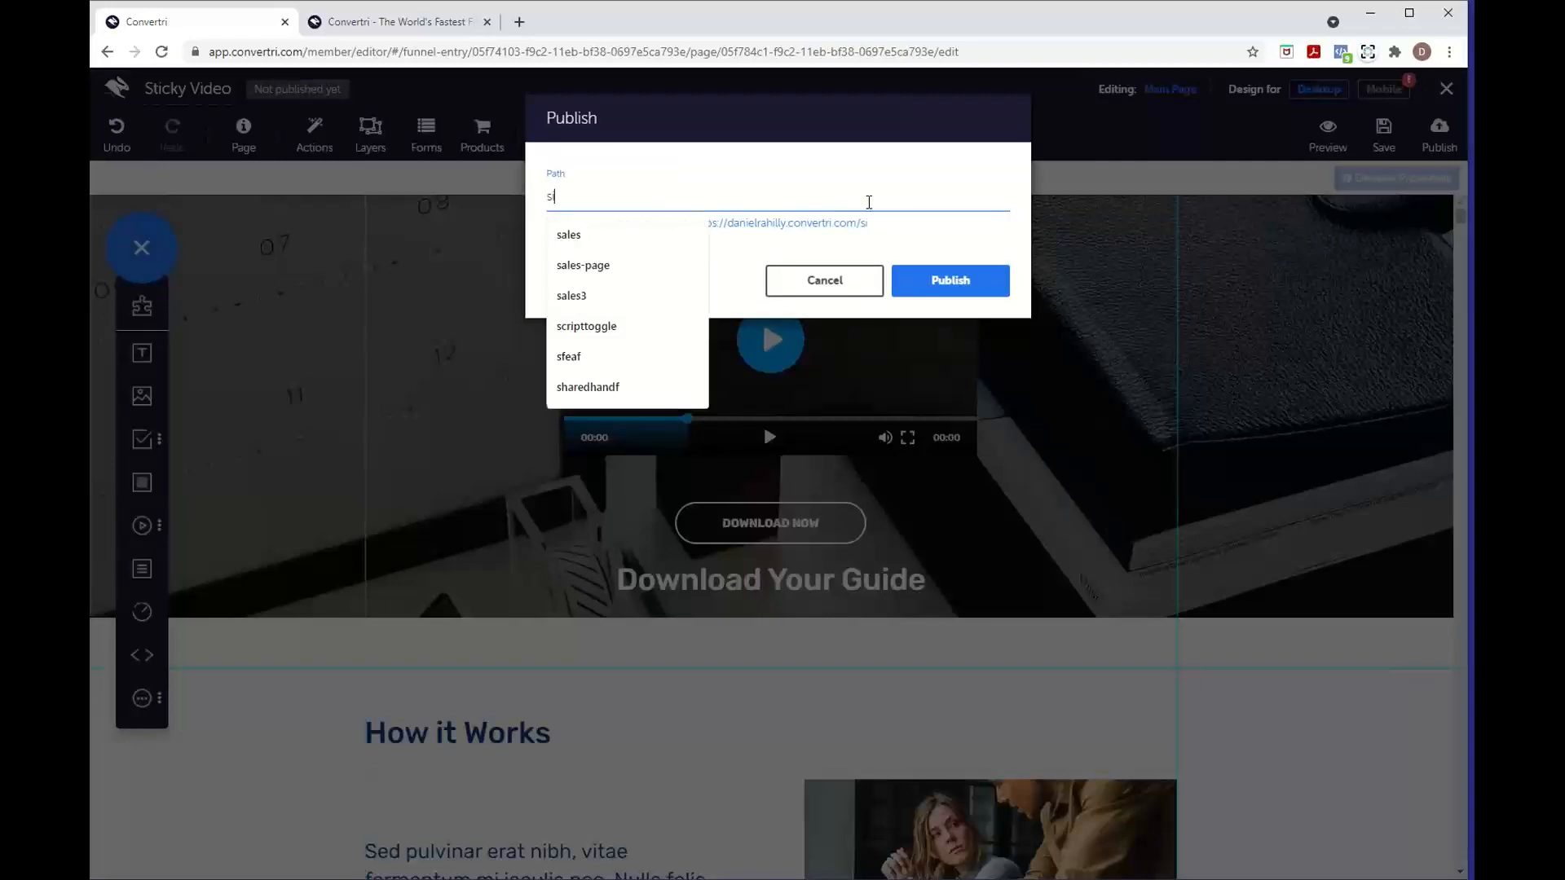
{"action": "type", "text": "sti"}
{"action": "left_click", "coordinate": [628, 265]}
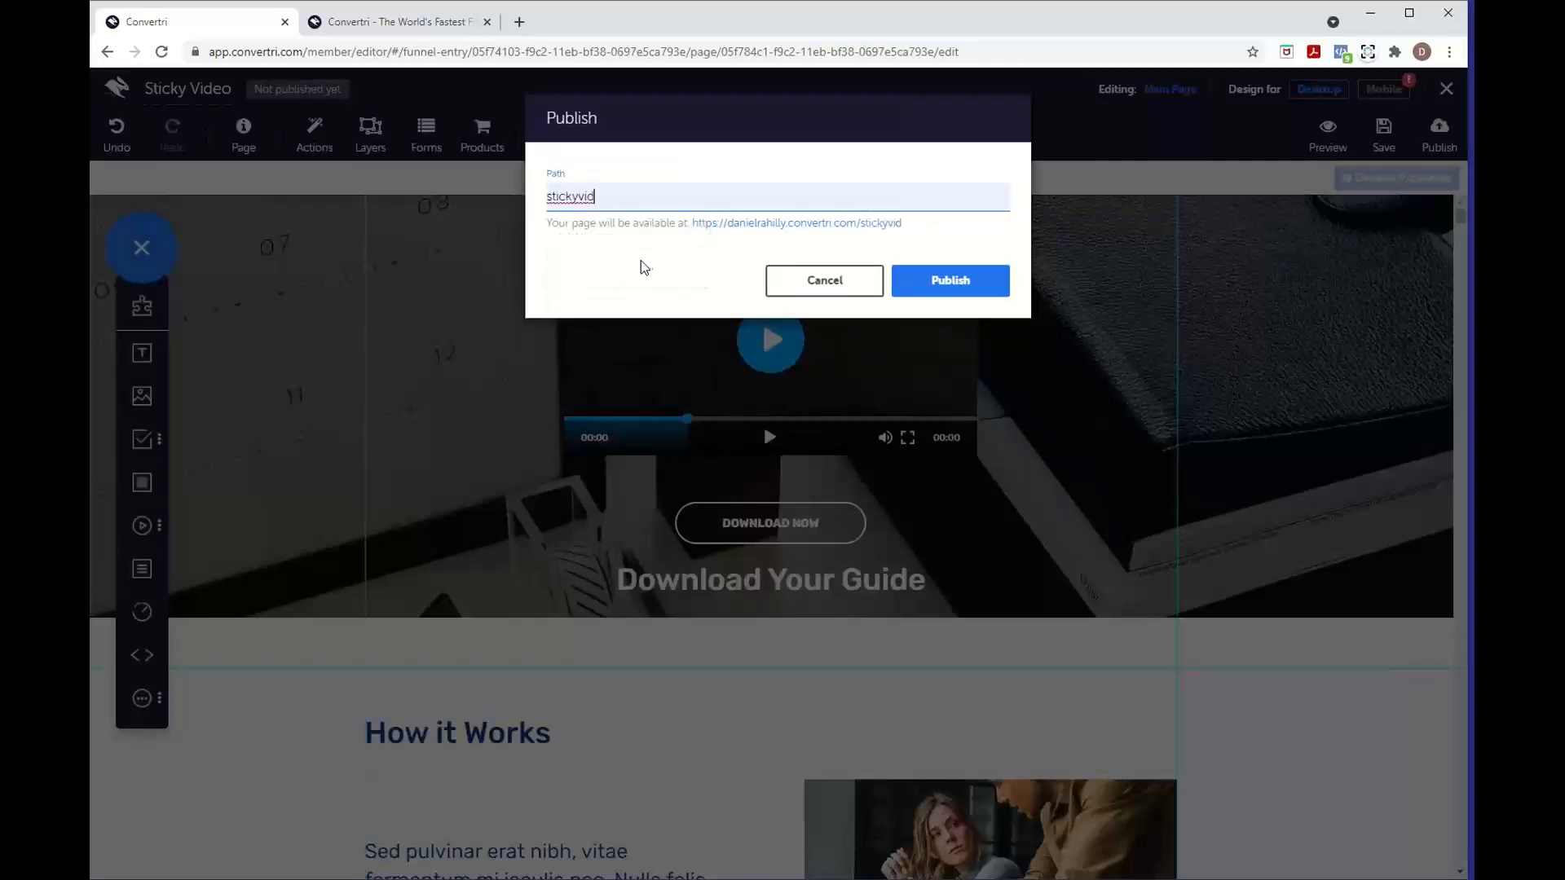
{"action": "type", "text": "eo"}
{"action": "left_click", "coordinate": [967, 300]}
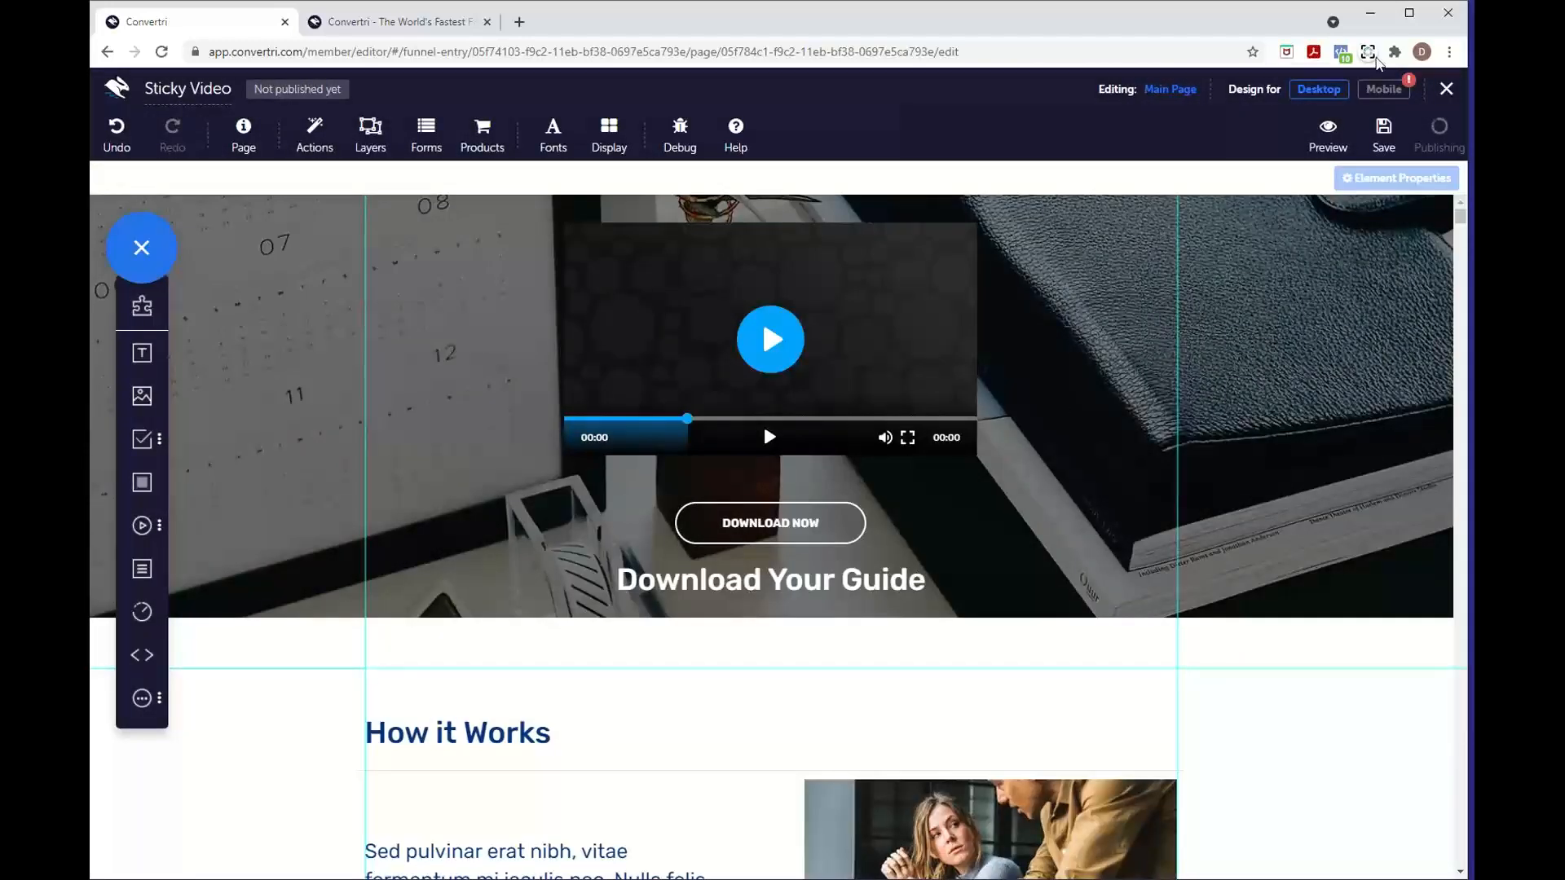
{"action": "left_click", "coordinate": [1473, 85]}
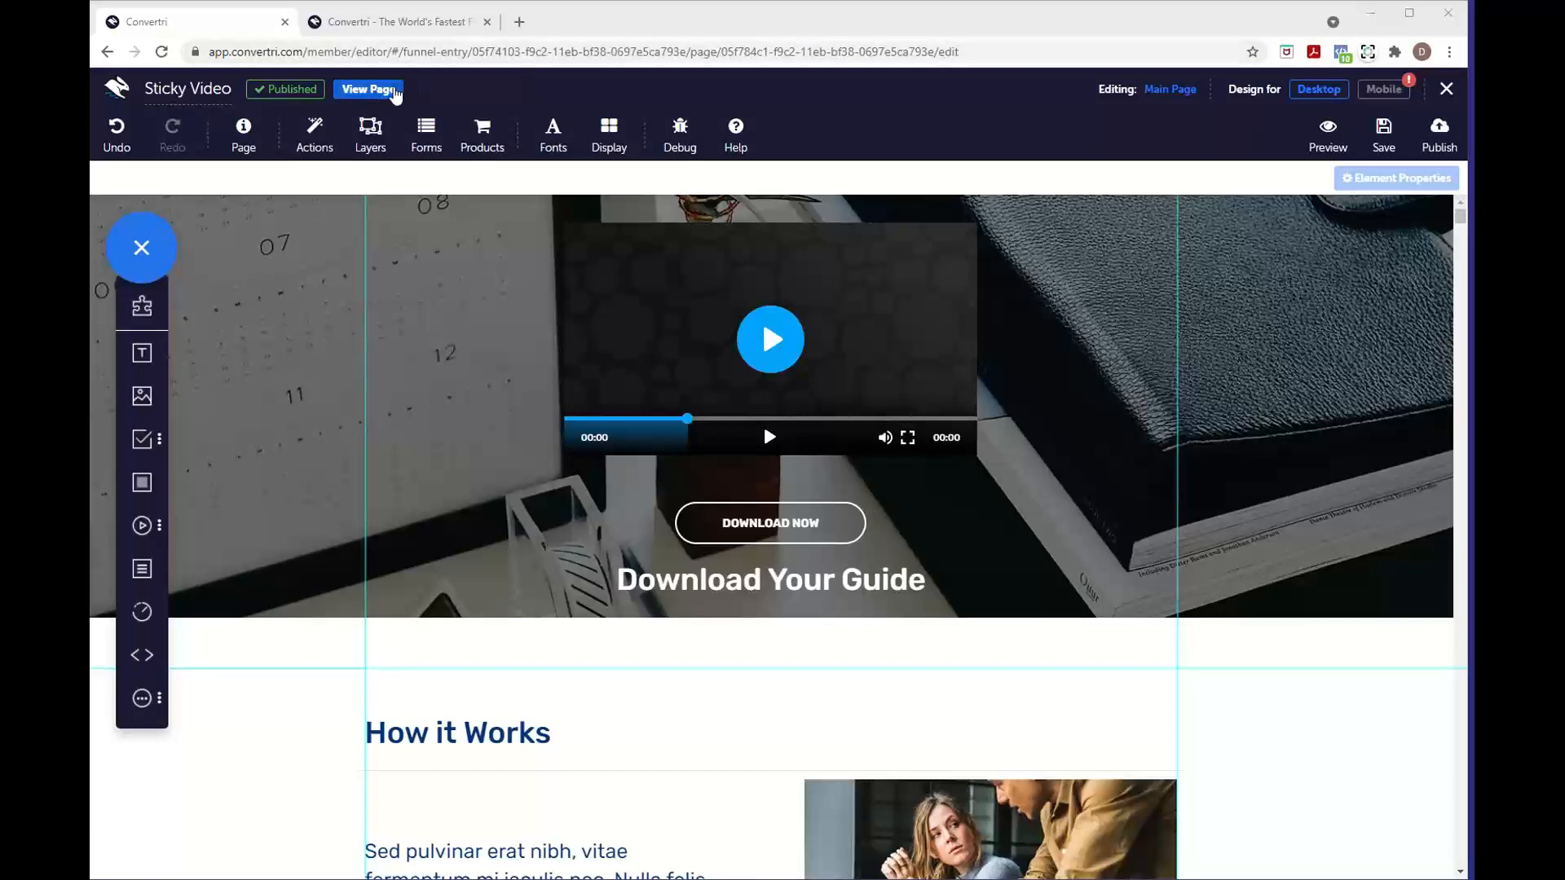
- Open the published page, play the video and check its sticky behaviour along the page's length, then close the page
{"action": "left_click", "coordinate": [369, 88]}
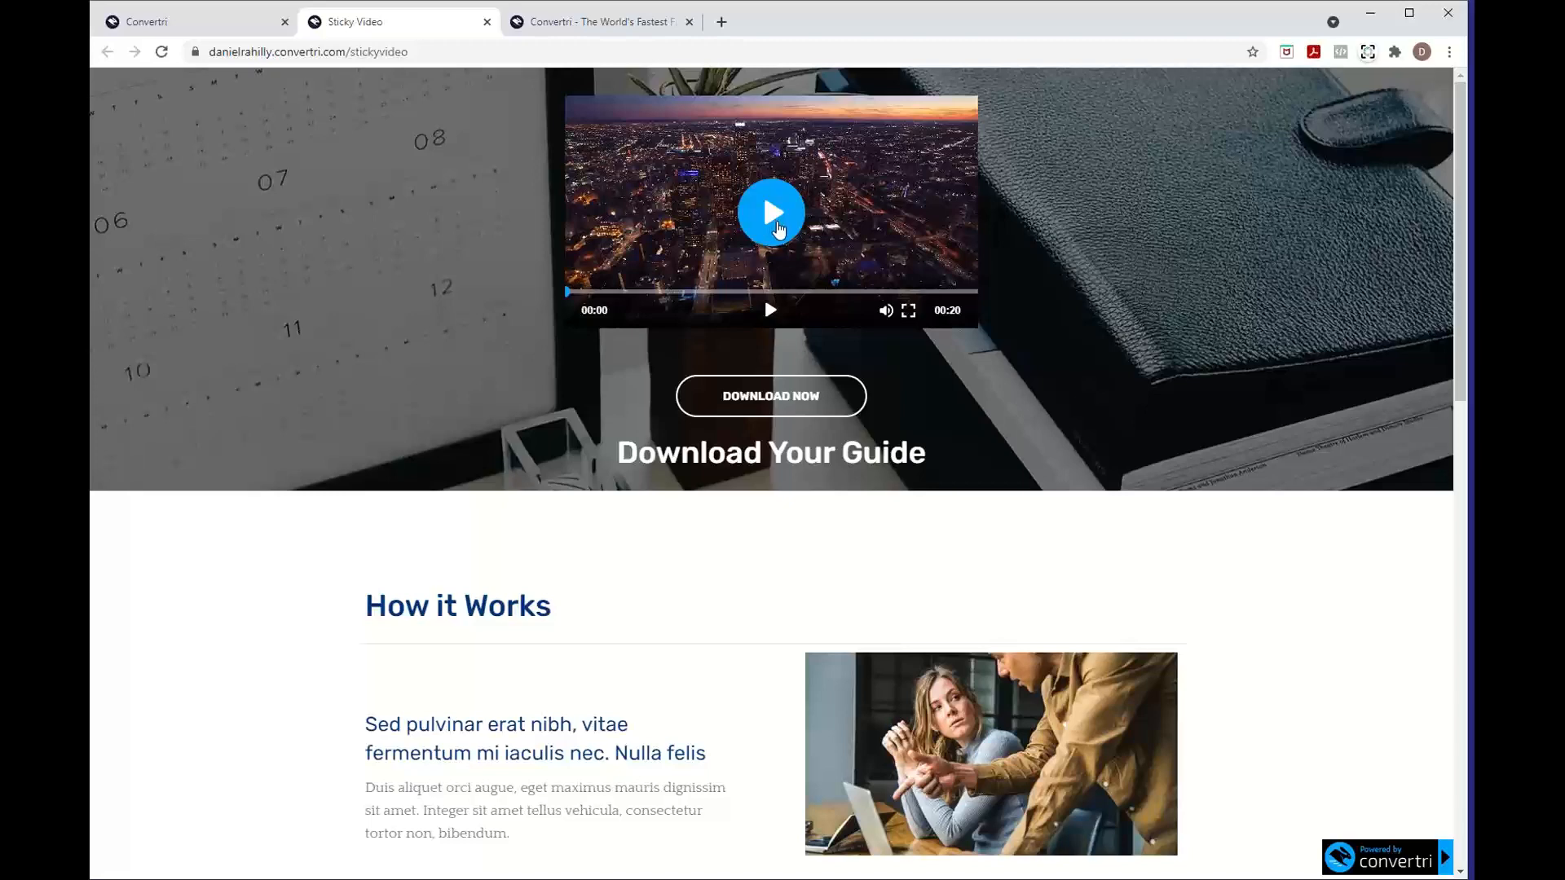
{"action": "left_click", "coordinate": [886, 314]}
{"action": "left_click", "coordinate": [770, 220]}
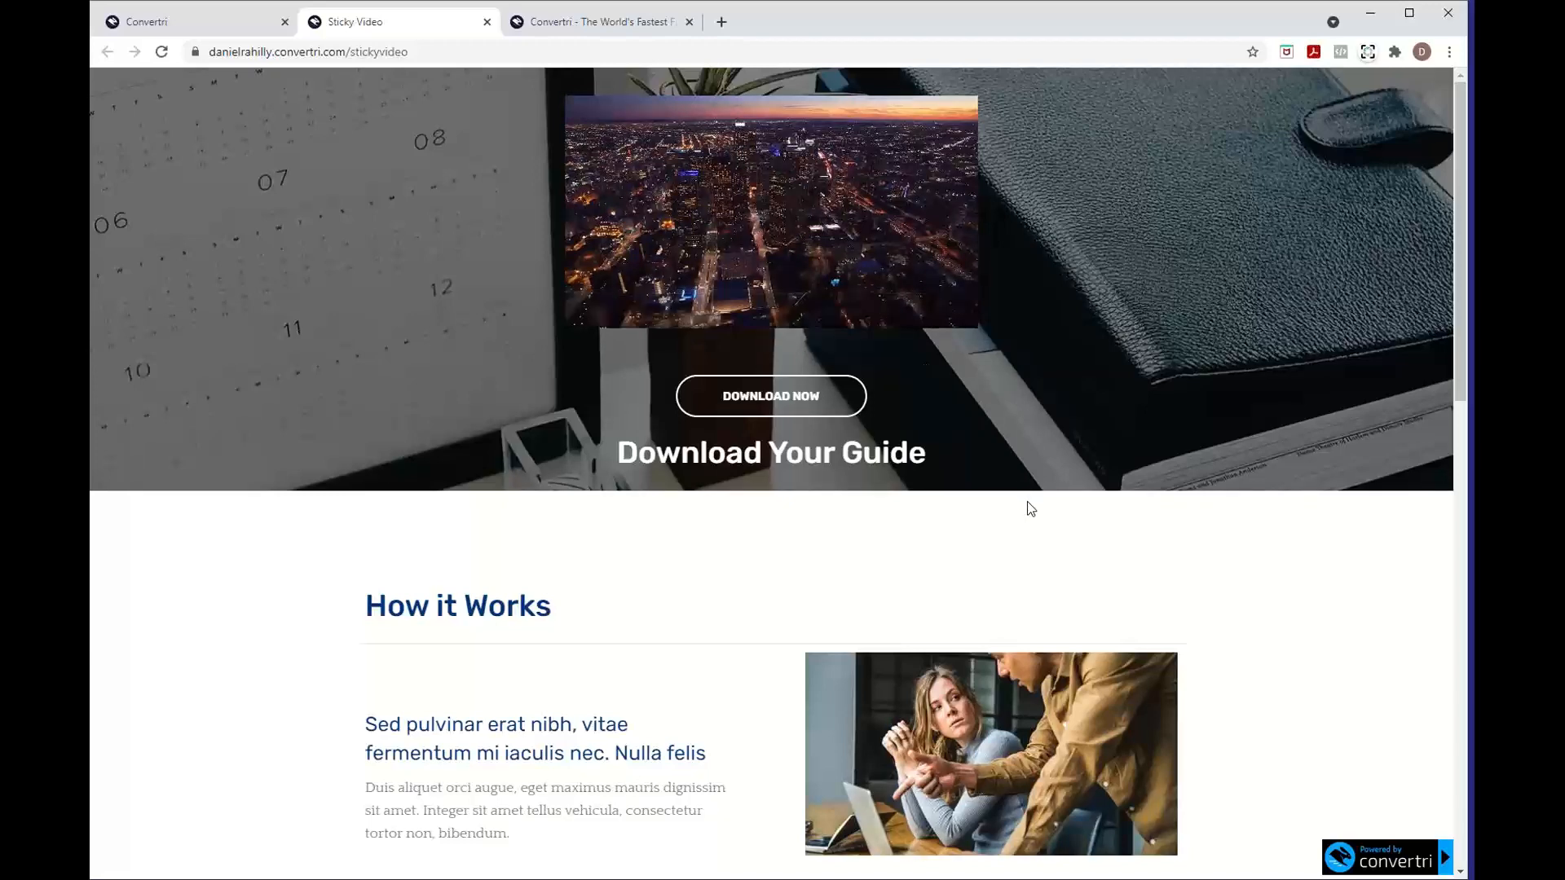
{"action": "scroll", "coordinate": [1029, 501], "scroll_direction": "down", "scroll_amount": 1}
{"action": "scroll", "coordinate": [1028, 497], "scroll_direction": "down", "scroll_amount": 4}
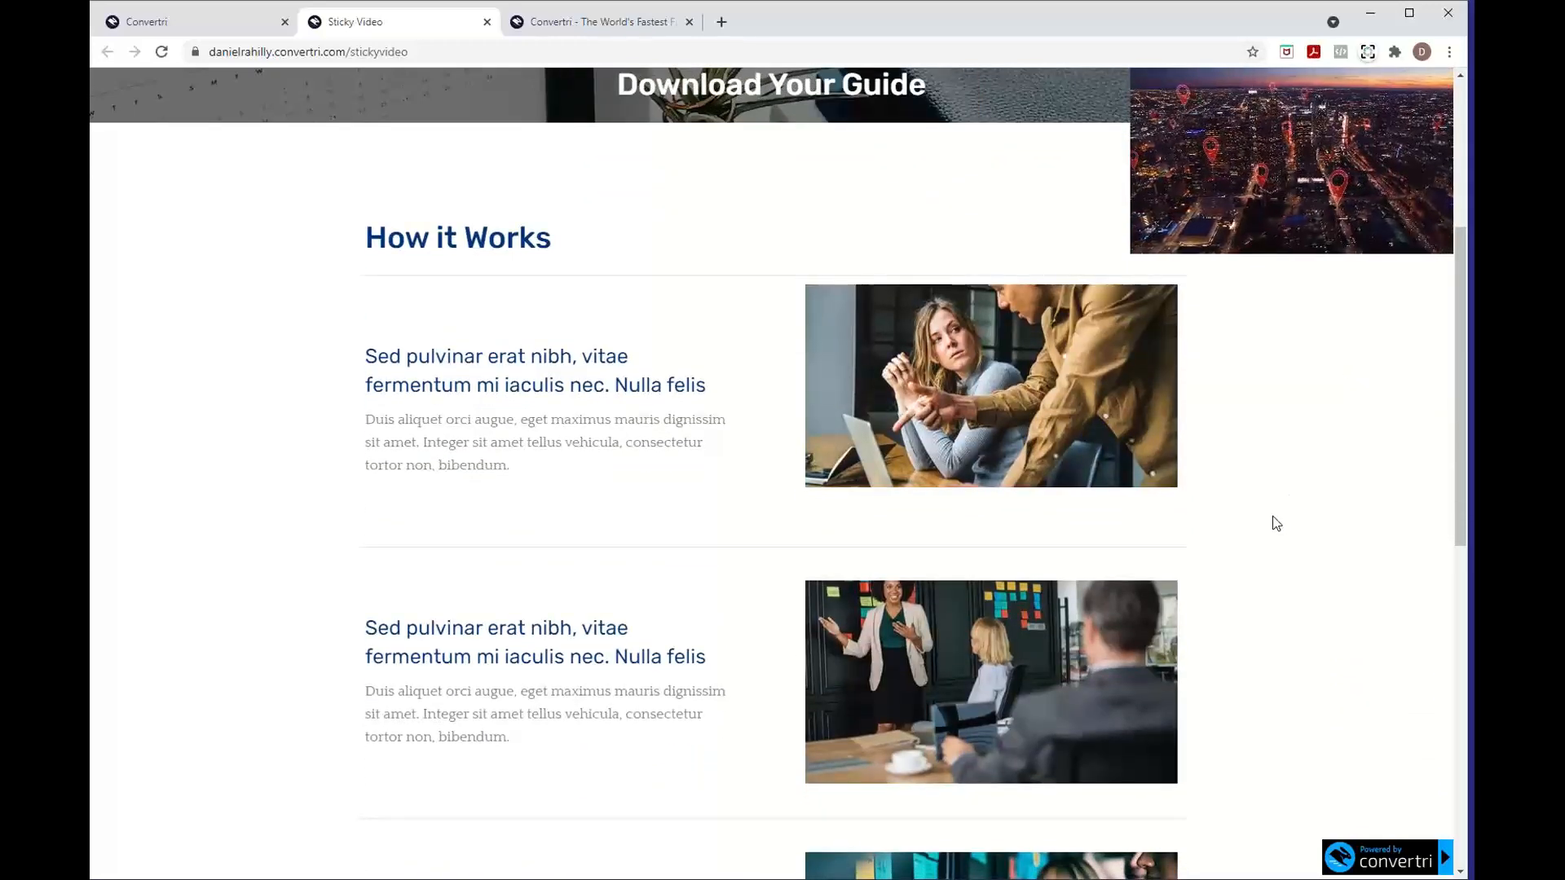
{"action": "scroll", "coordinate": [1272, 520], "scroll_direction": "down", "scroll_amount": 4}
{"action": "scroll", "coordinate": [1275, 519], "scroll_direction": "down", "scroll_amount": 6}
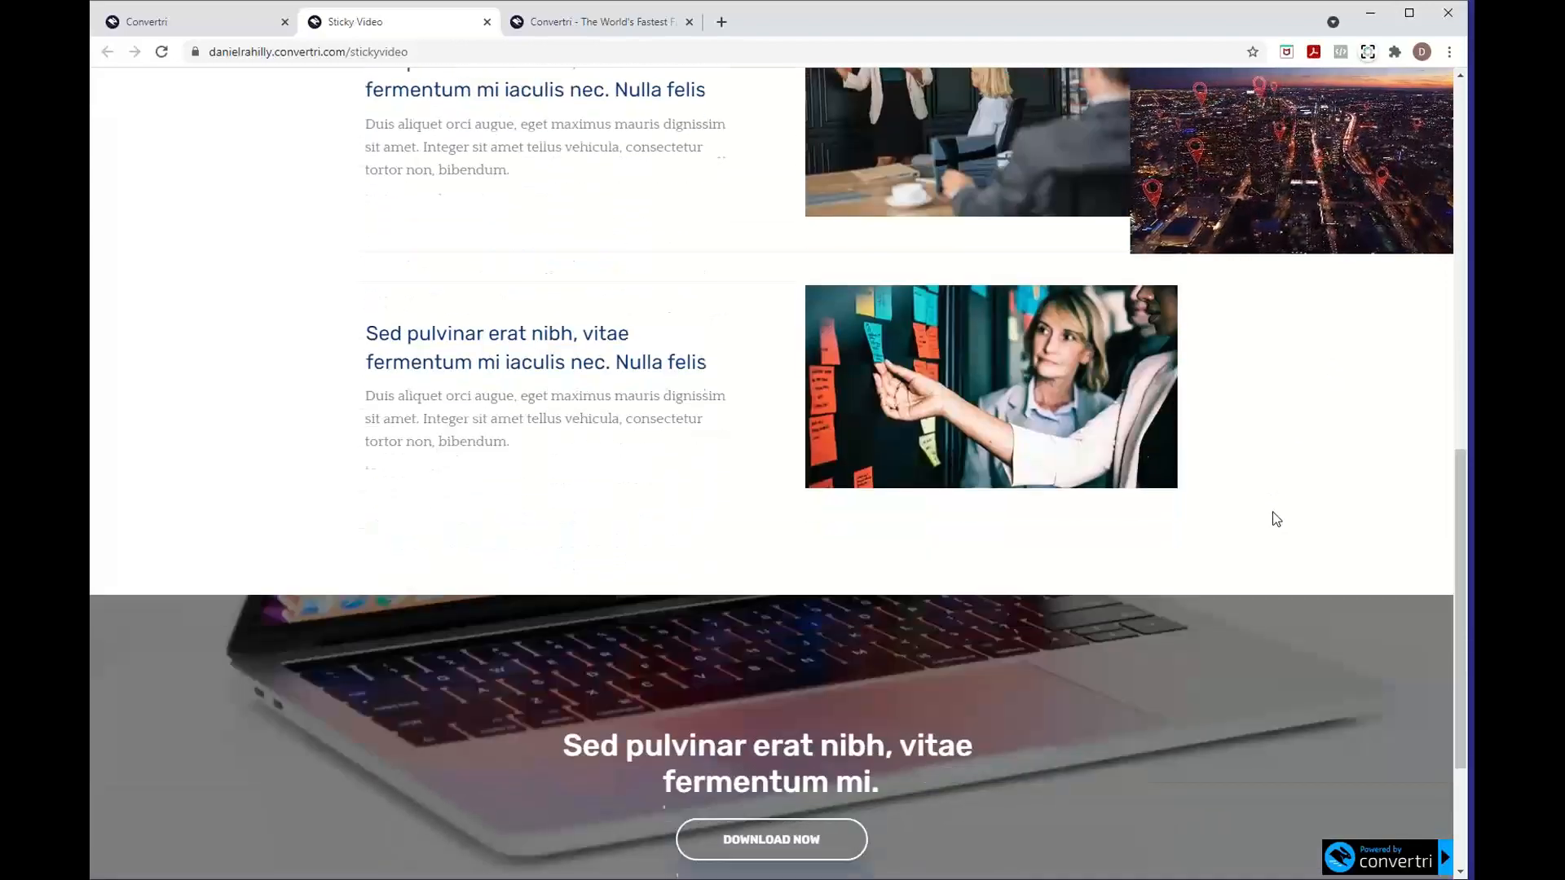
{"action": "scroll", "coordinate": [1275, 517], "scroll_direction": "up", "scroll_amount": 15}
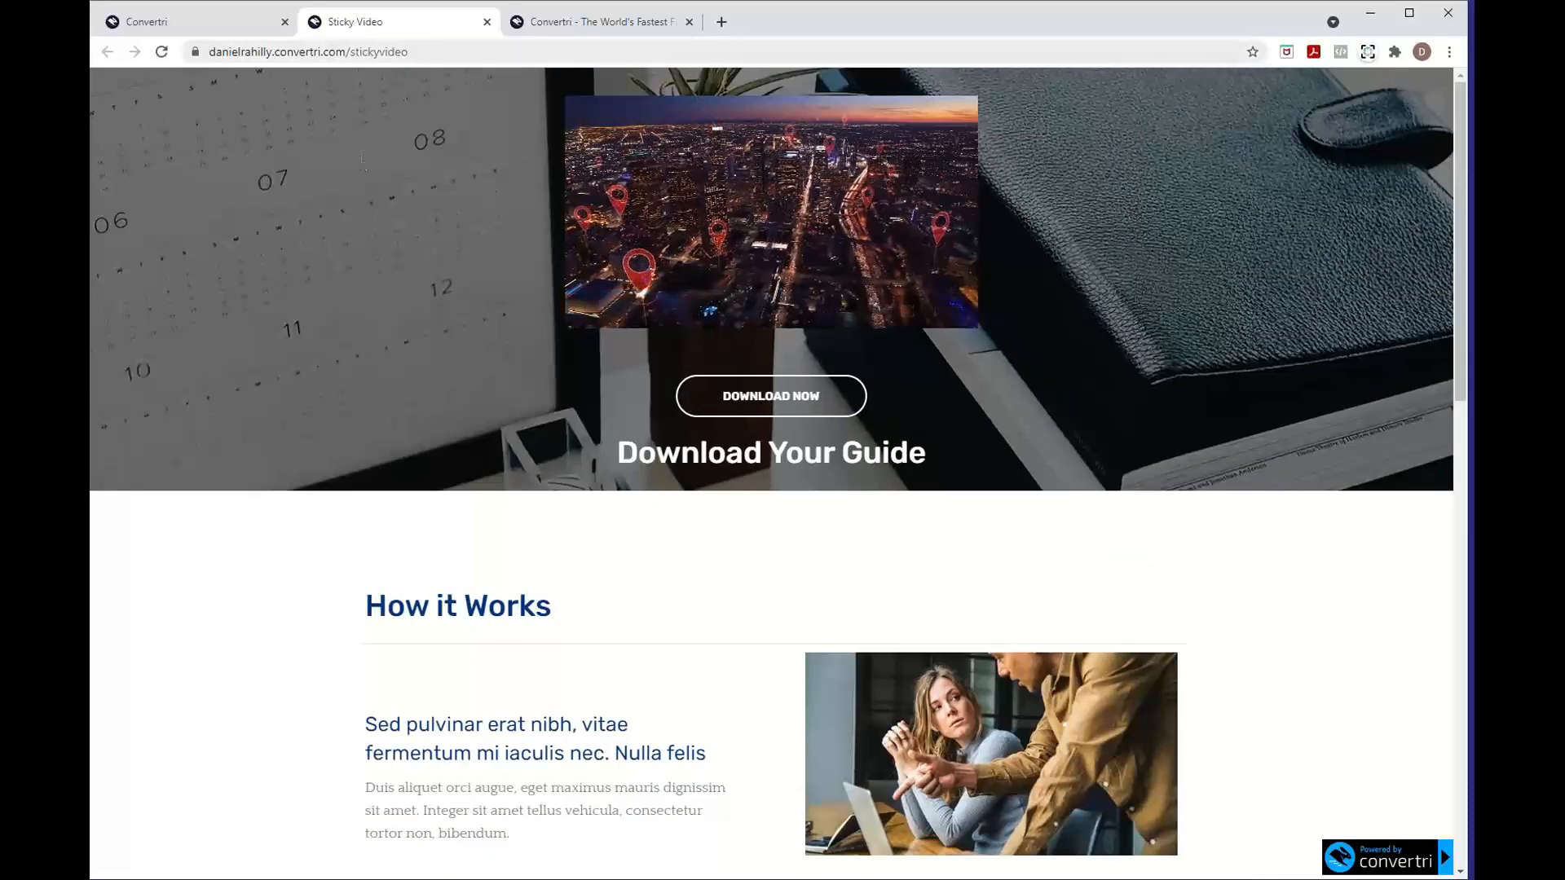
{"action": "left_click", "coordinate": [485, 22]}
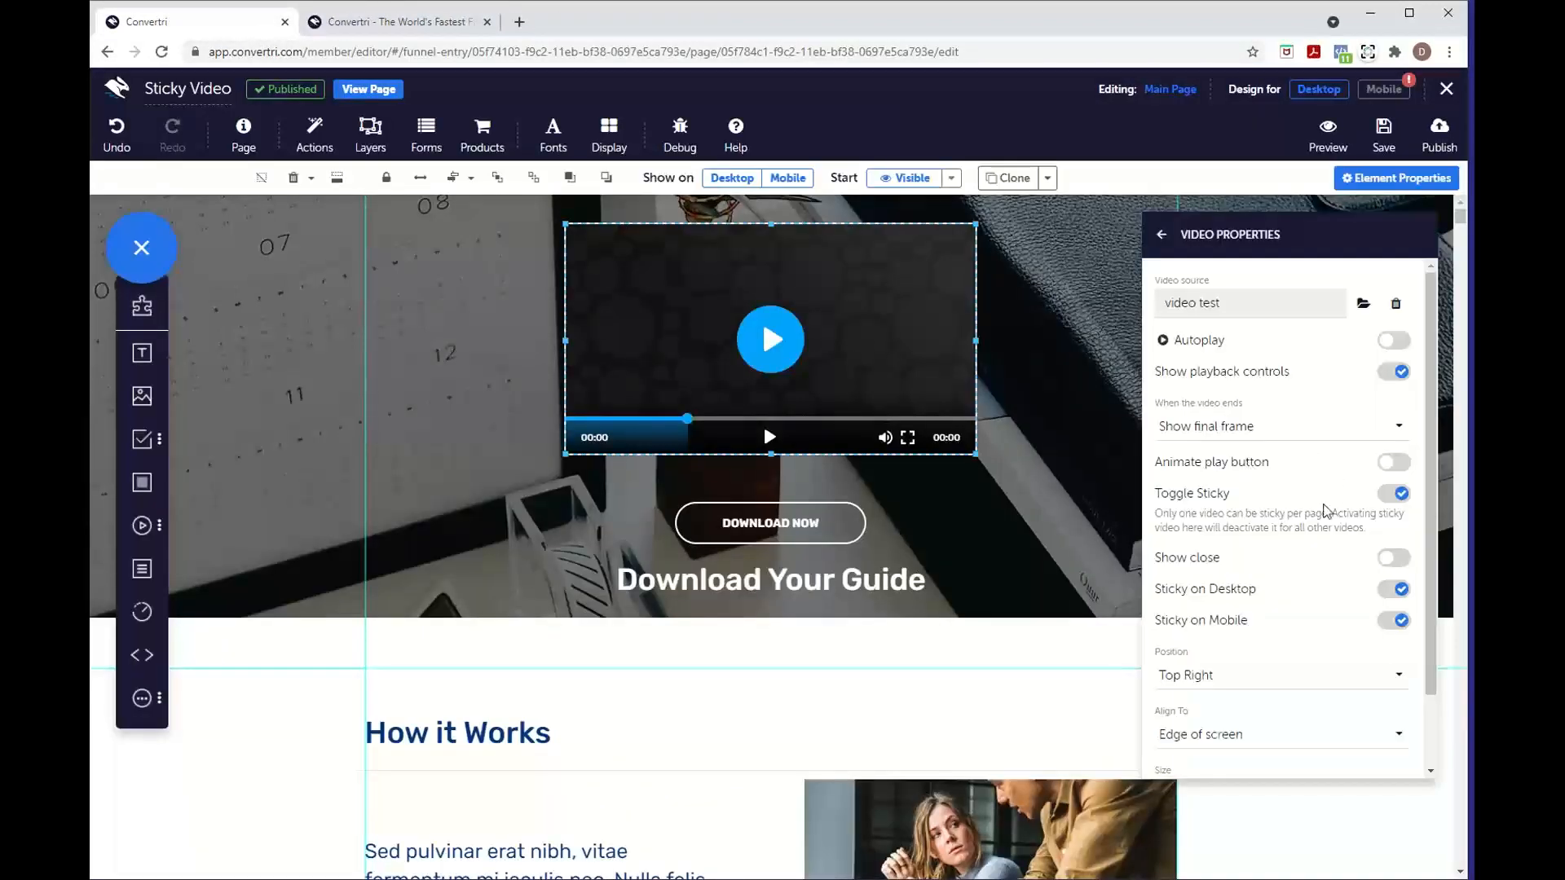
- Set the sticky video's position to Top Left and align it to the side of the page
{"action": "left_click", "coordinate": [1229, 681]}
{"action": "left_click", "coordinate": [1226, 697]}
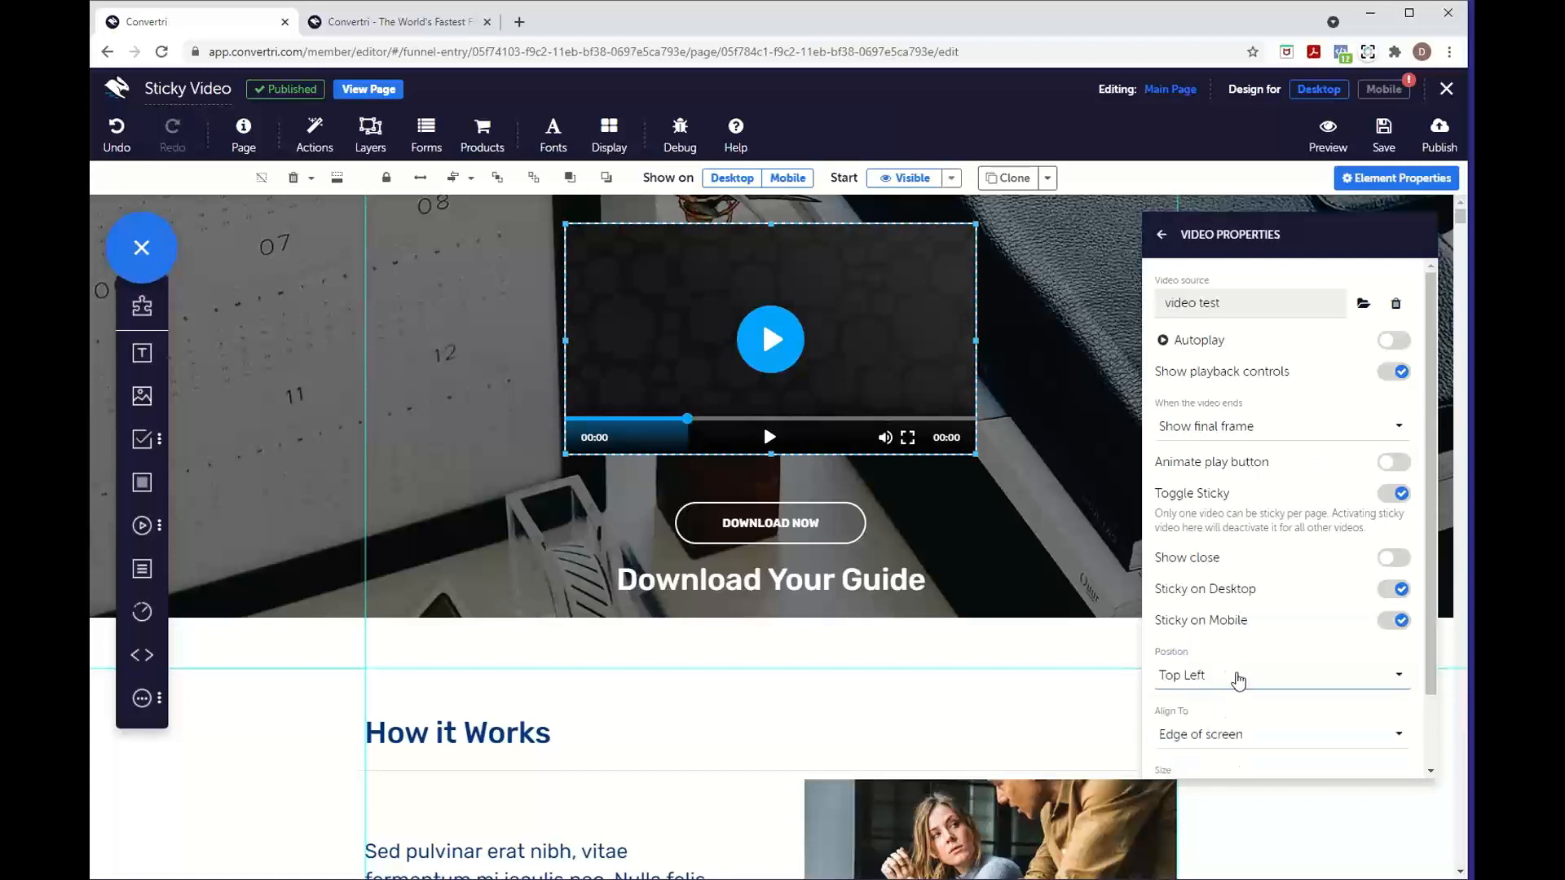
{"action": "scroll", "coordinate": [1238, 677], "scroll_direction": "down", "scroll_amount": 1}
{"action": "left_click", "coordinate": [1241, 673]}
{"action": "left_click", "coordinate": [1230, 697]}
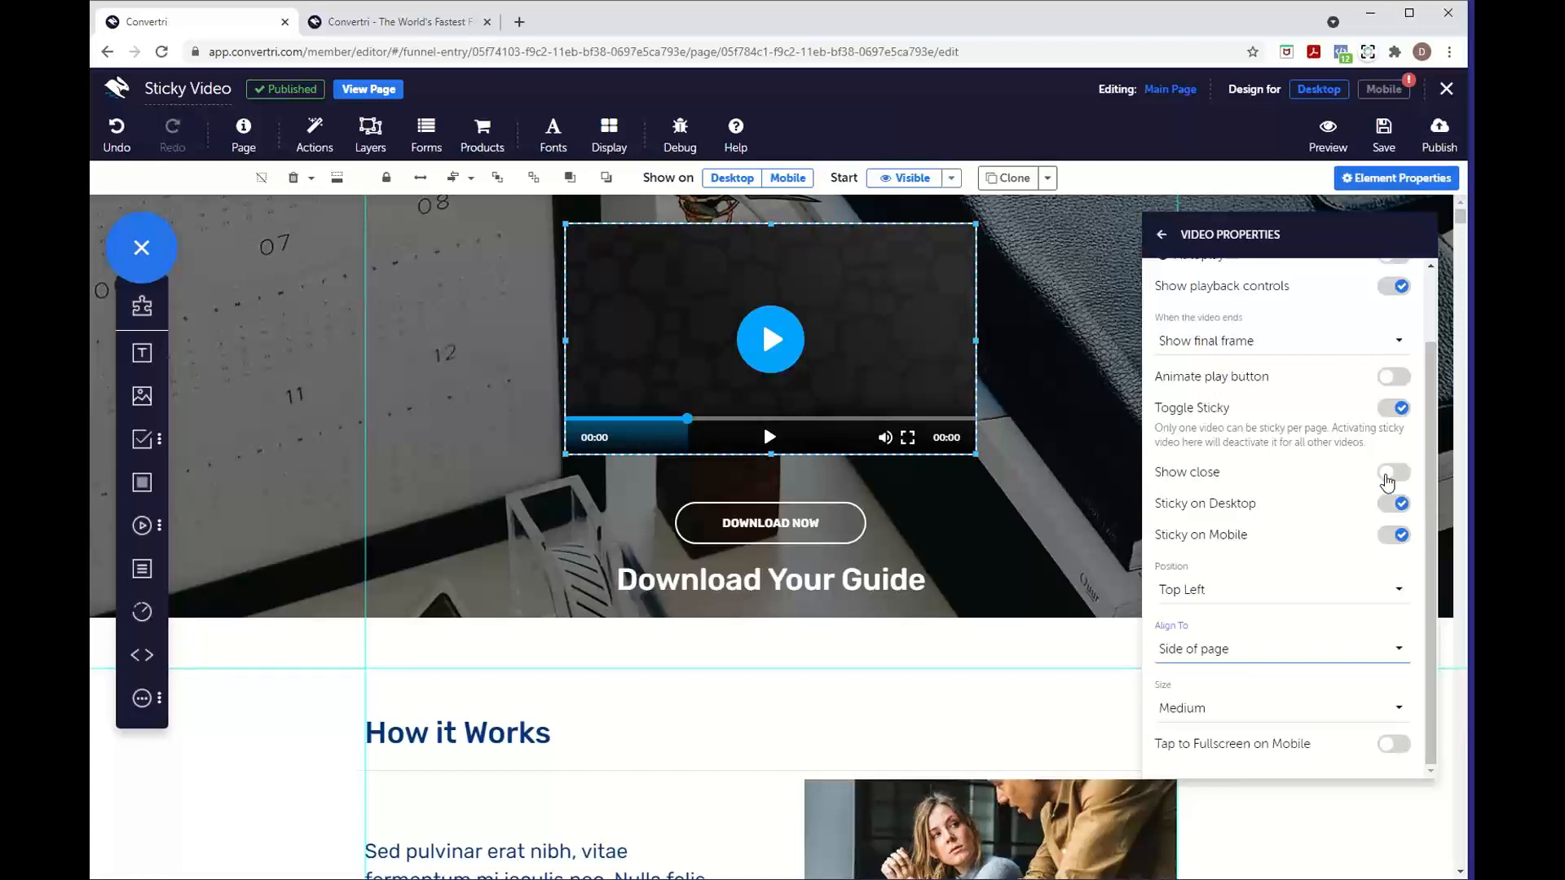
- Enable the close option for the sticky video and republish the page under the same path
{"action": "left_click", "coordinate": [1387, 479]}
{"action": "left_click", "coordinate": [1439, 132]}
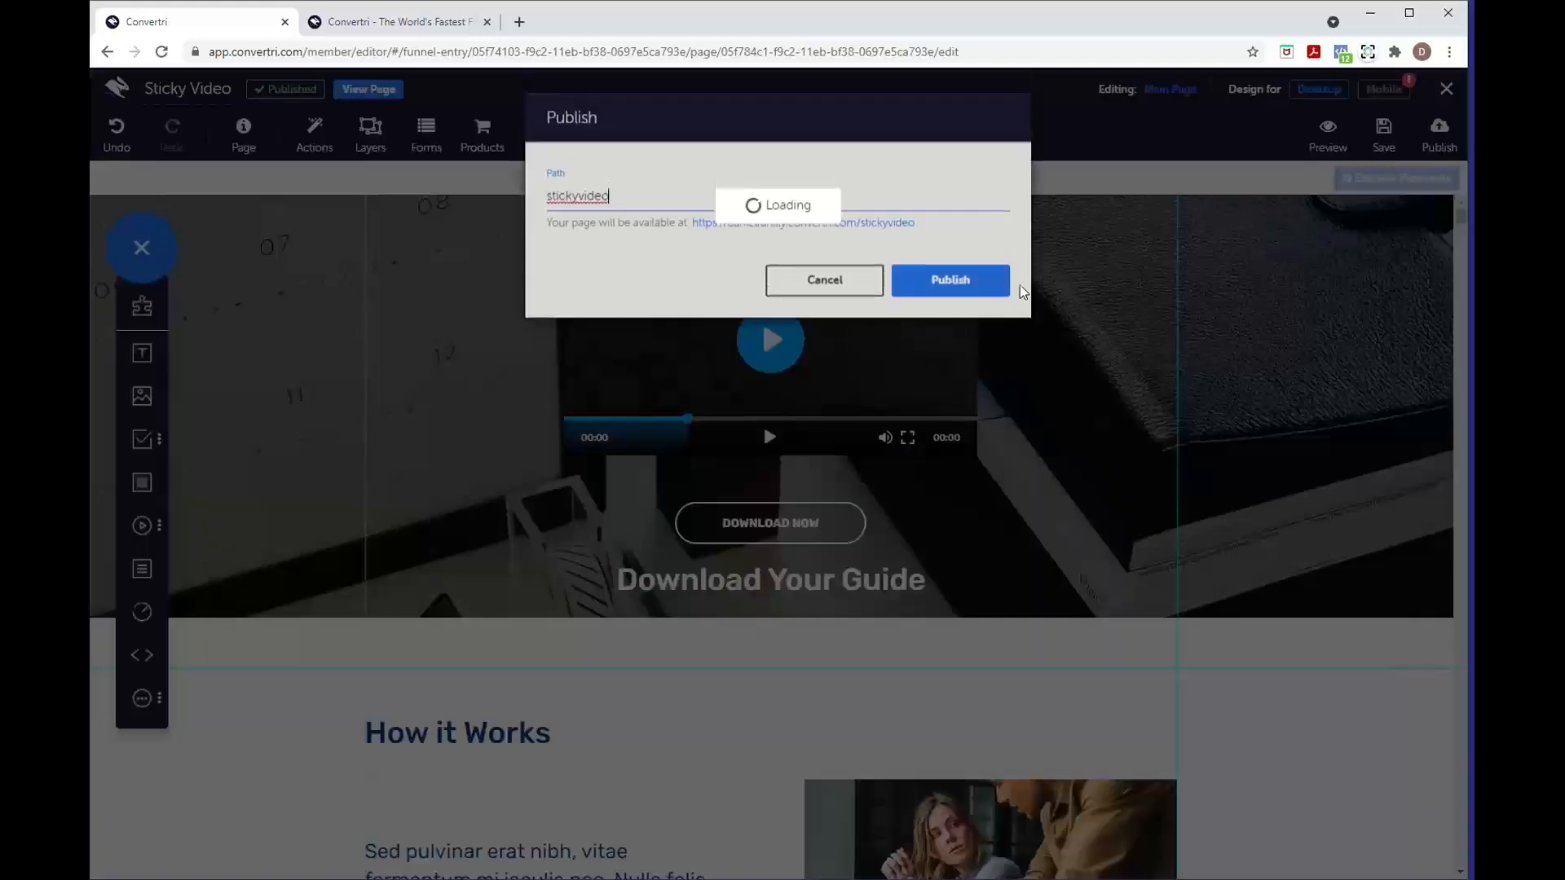
{"action": "left_click", "coordinate": [998, 291]}
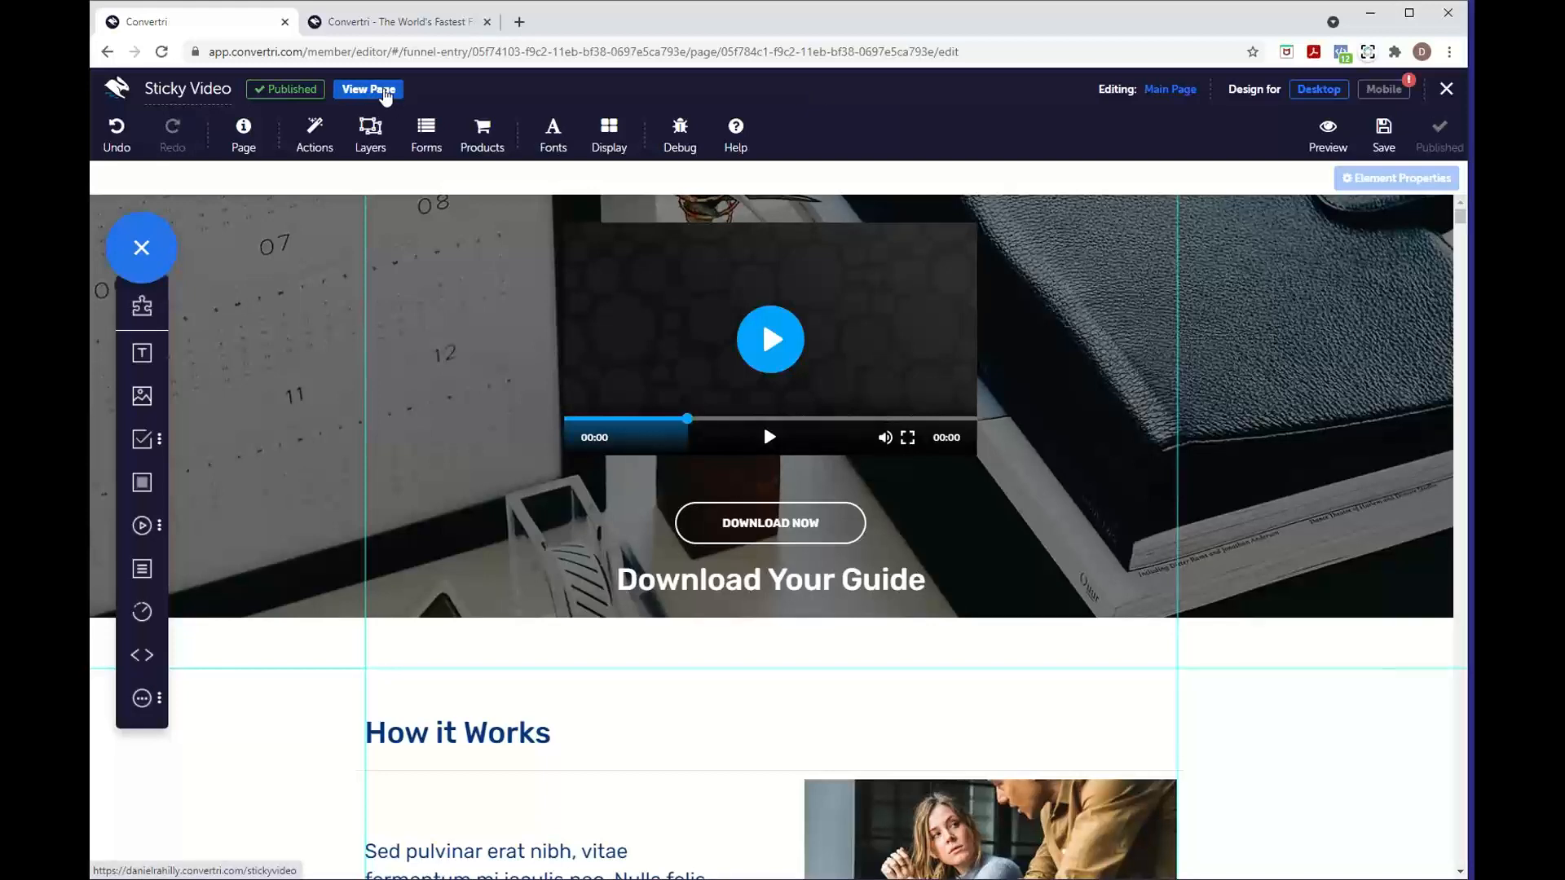
- Open the republished page, play the video until it sticks while moving down the page, and dismiss the sticky player
{"action": "left_click", "coordinate": [385, 92]}
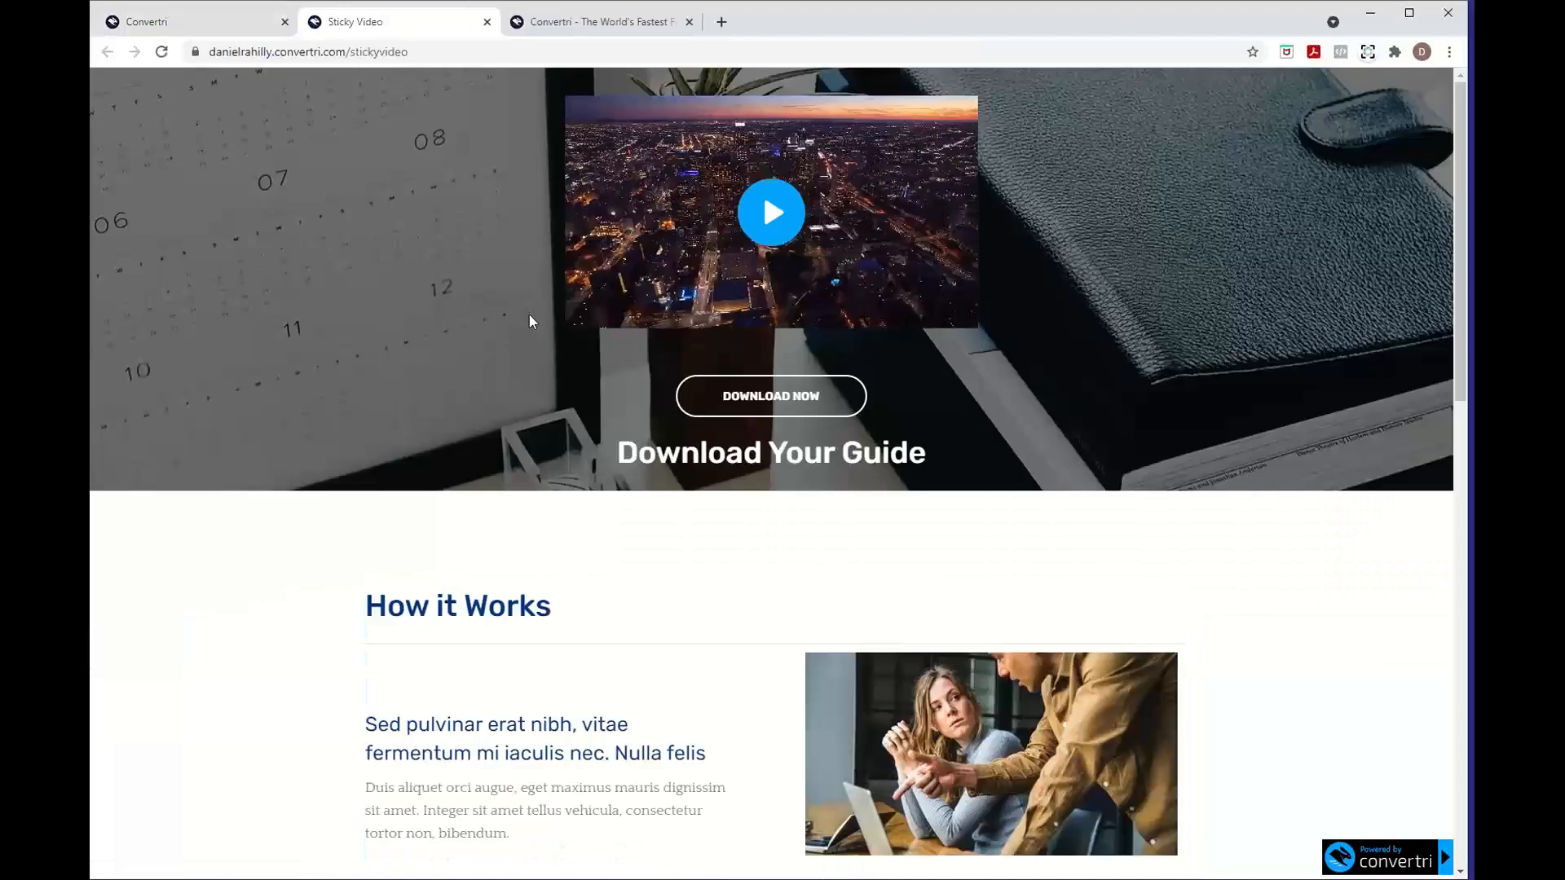
{"action": "scroll", "coordinate": [577, 442], "scroll_direction": "down", "scroll_amount": 1}
{"action": "mouse_move", "coordinate": [764, 217]}
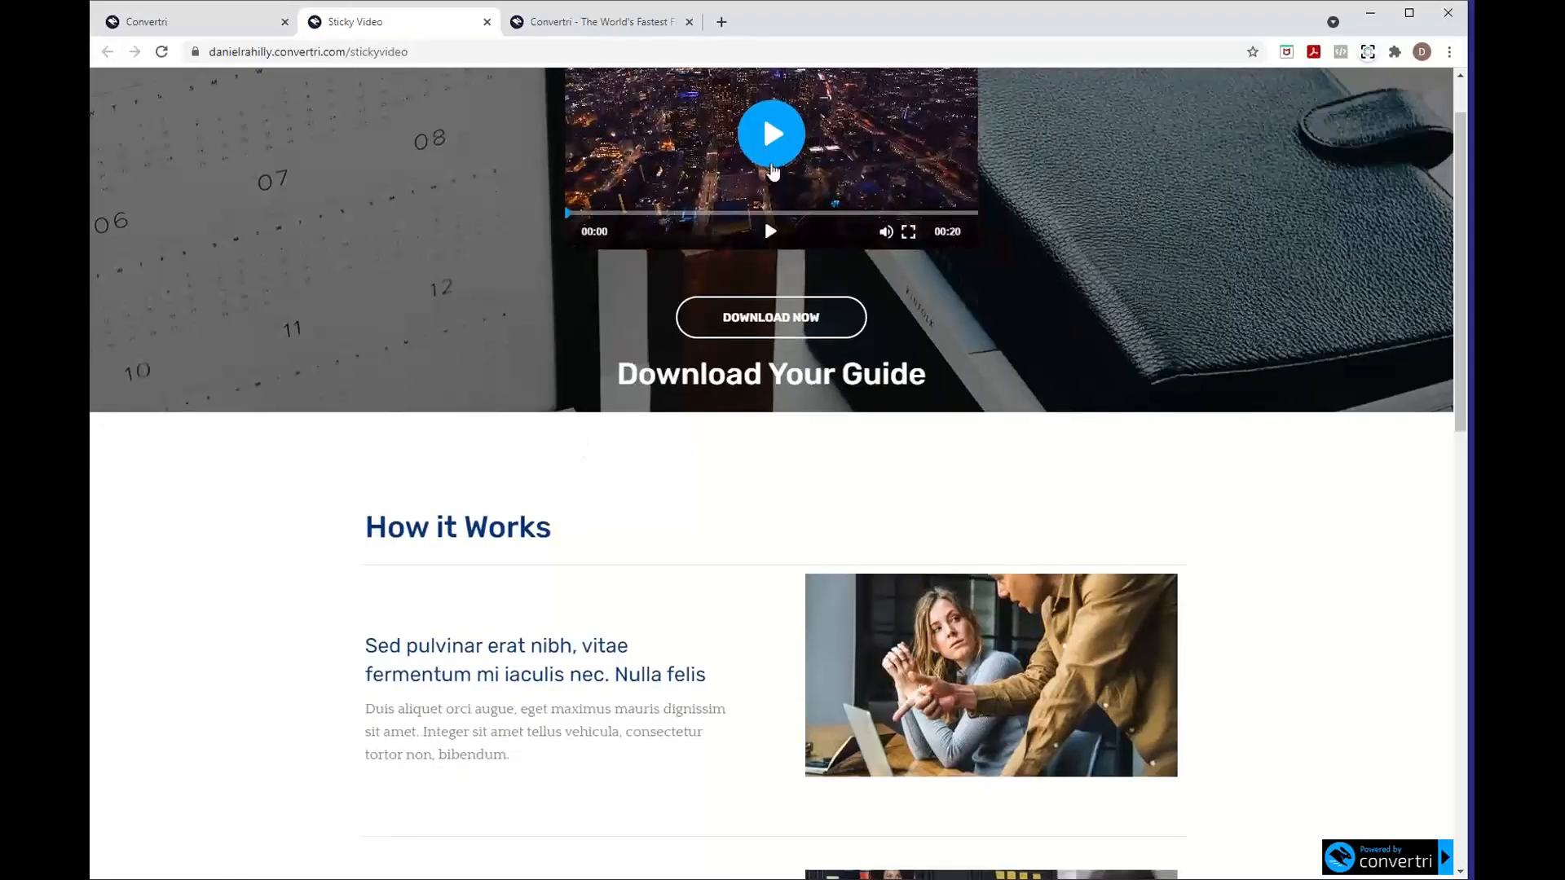
{"action": "left_click", "coordinate": [784, 153]}
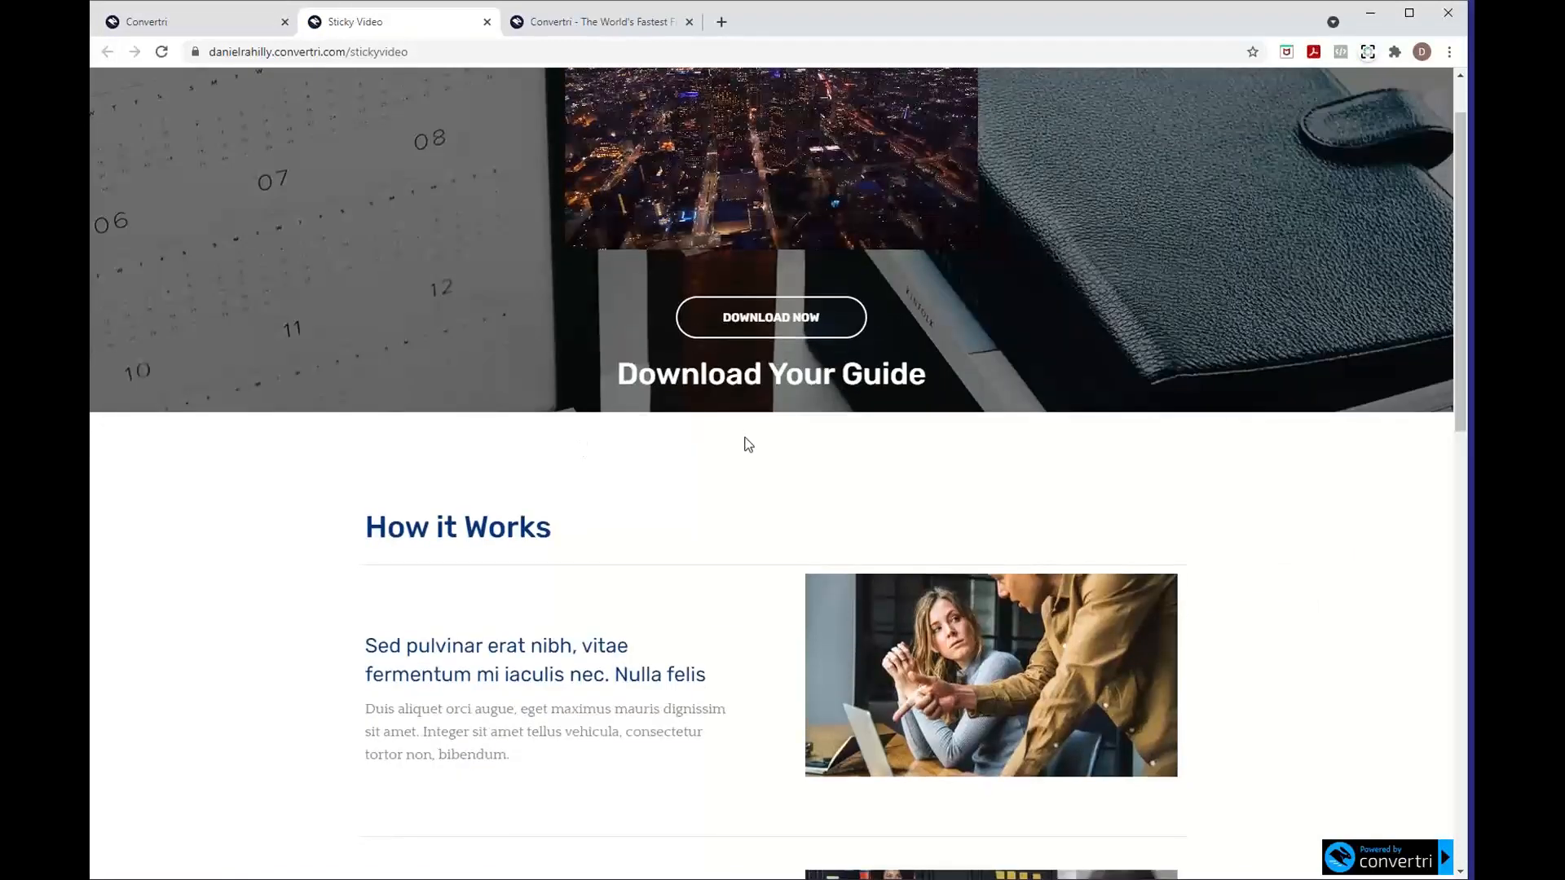
{"action": "scroll", "coordinate": [746, 440], "scroll_direction": "down", "scroll_amount": 2}
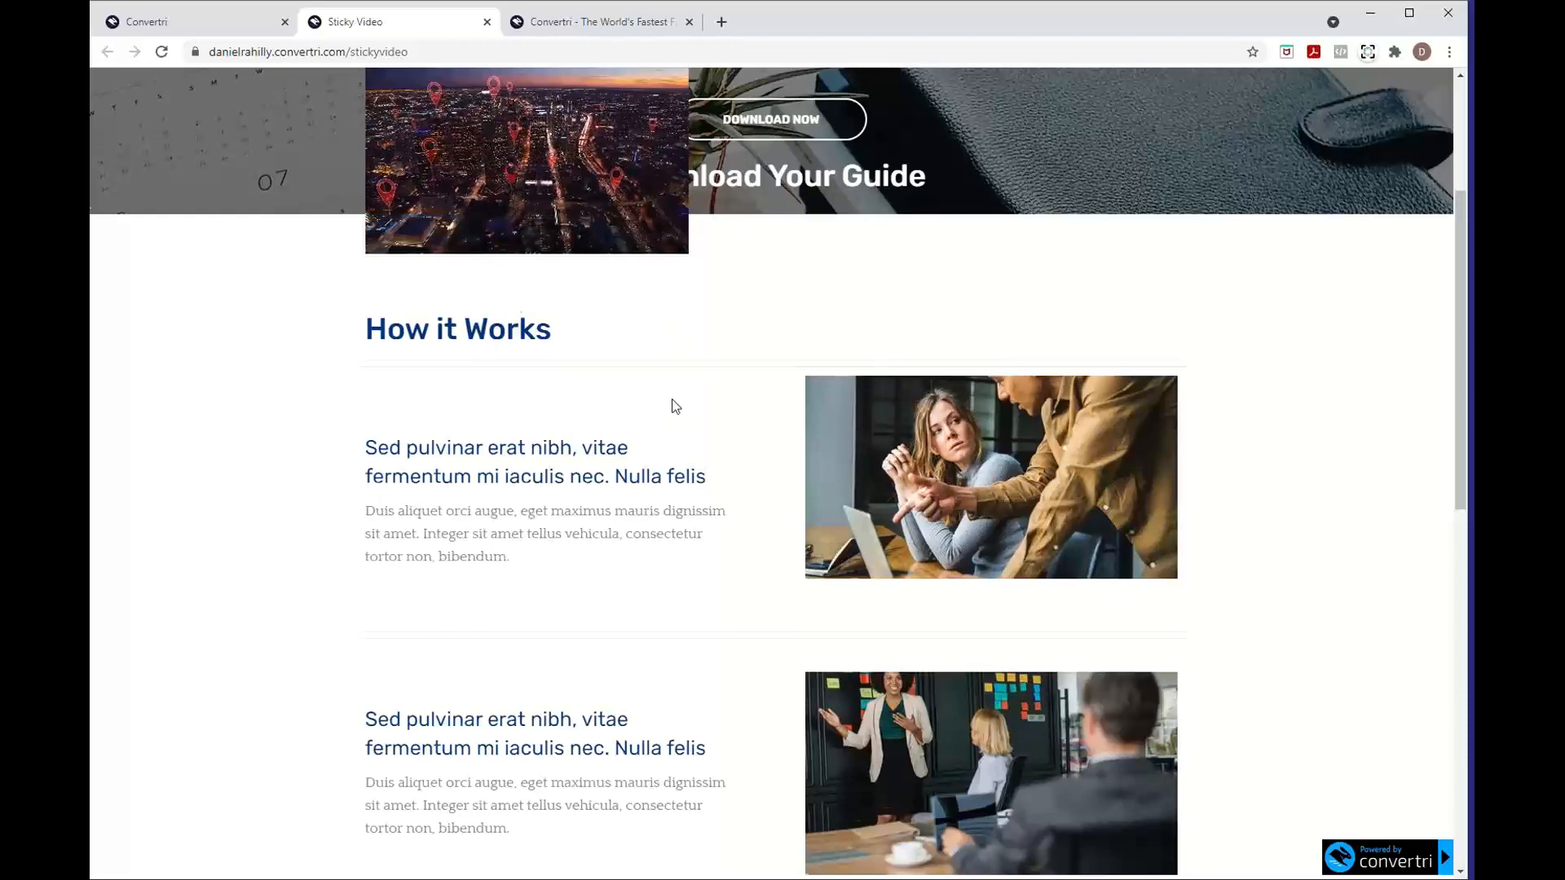
{"action": "scroll", "coordinate": [676, 406], "scroll_direction": "down", "scroll_amount": 2}
{"action": "left_click", "coordinate": [677, 87]}
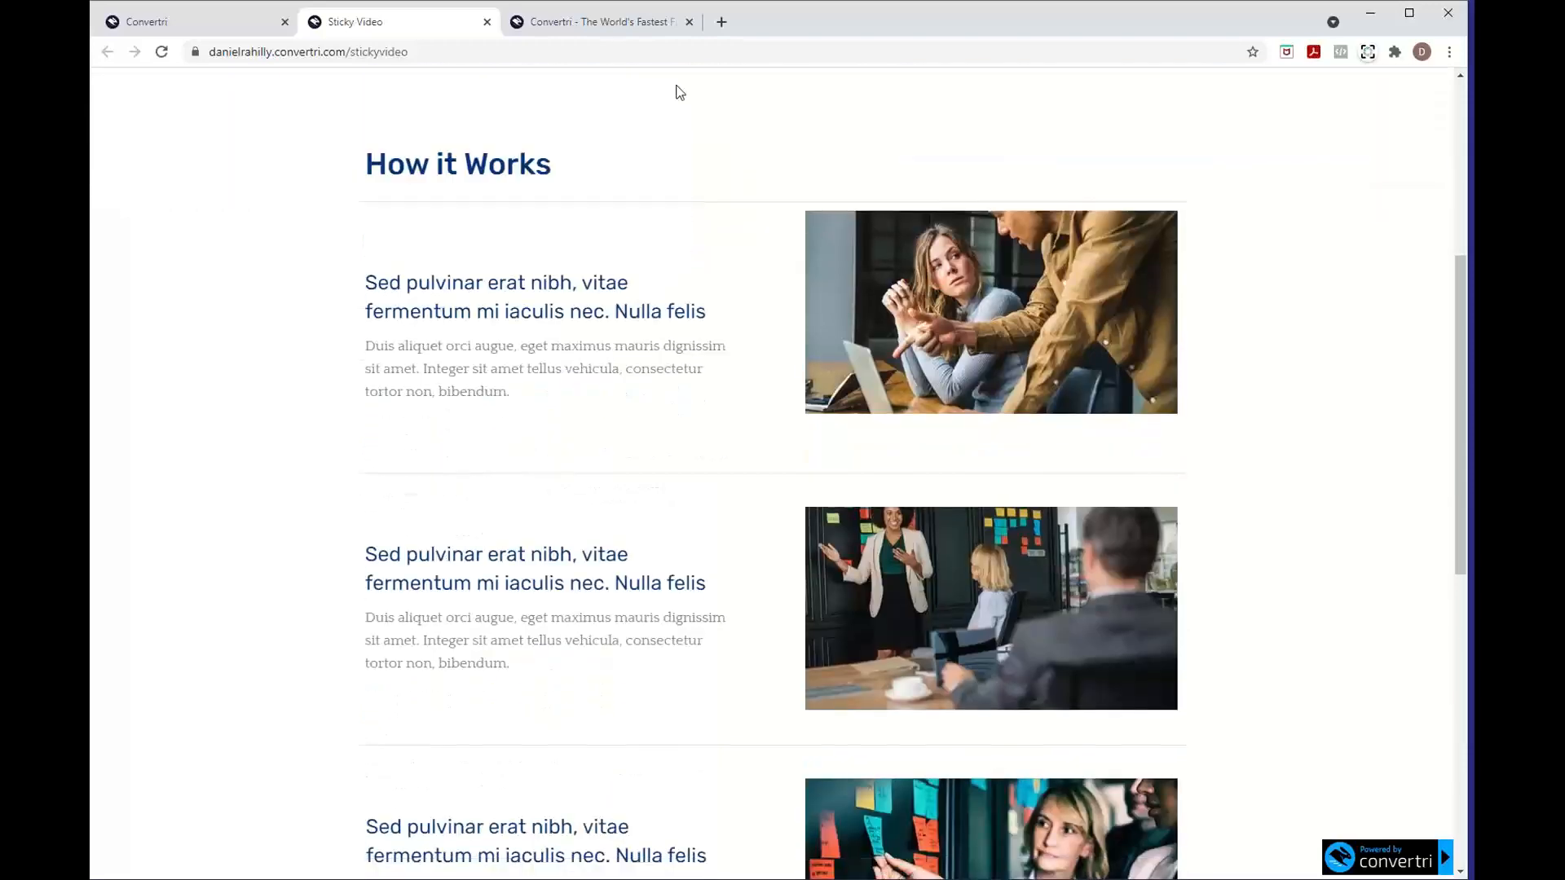
- Resume the hero video after dismissing its sticky version, check its behaviour farther down the page, and pause it
{"action": "scroll", "coordinate": [757, 139], "scroll_direction": "up", "scroll_amount": 5}
{"action": "scroll", "coordinate": [757, 145], "scroll_direction": "down", "scroll_amount": 2}
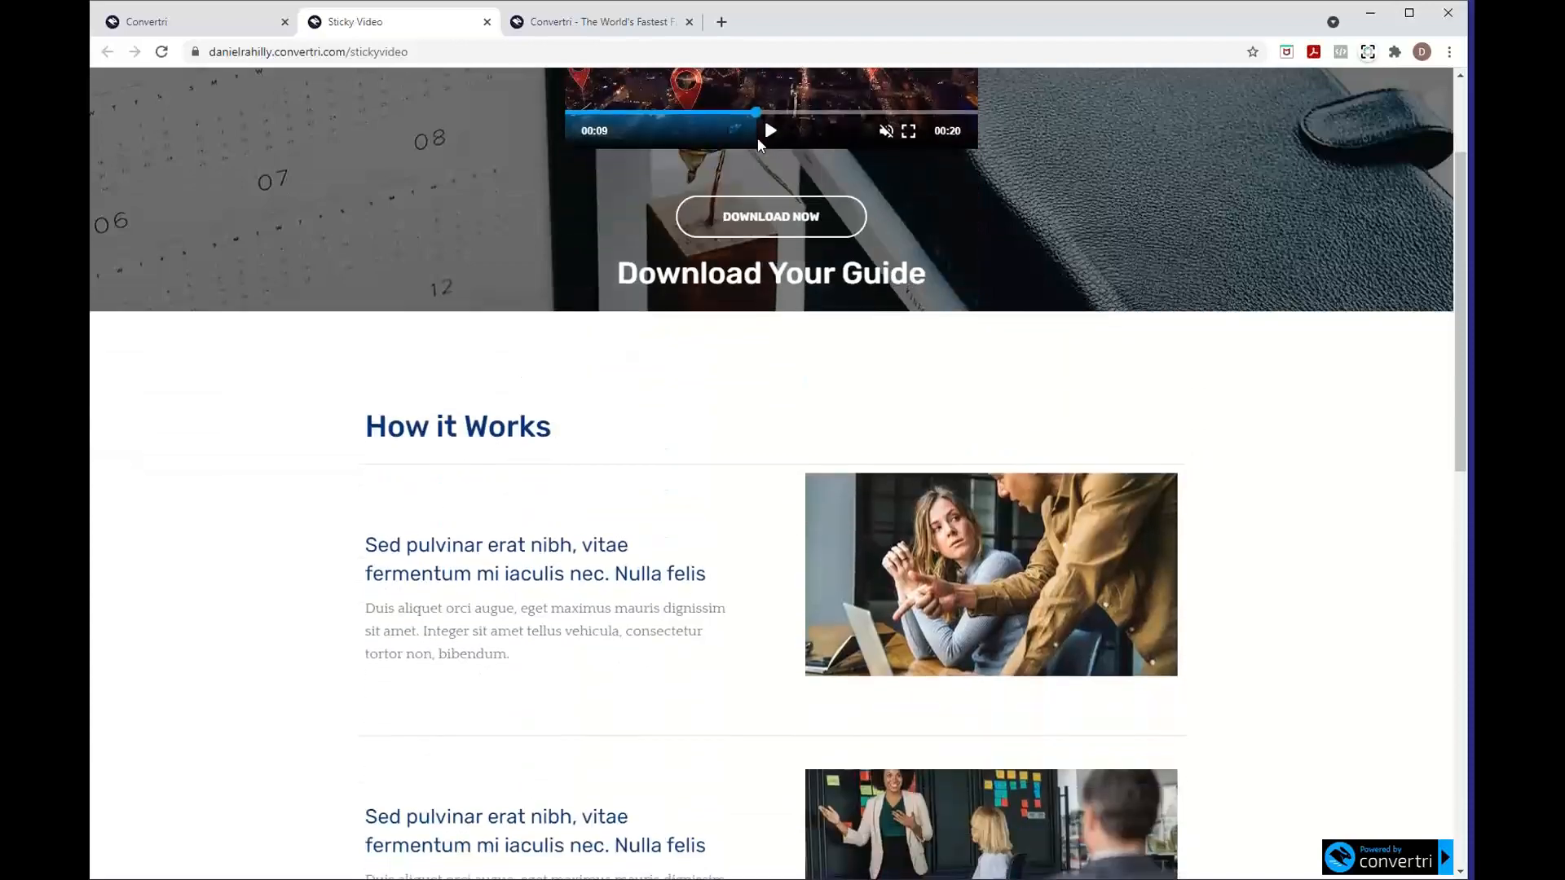
{"action": "scroll", "coordinate": [757, 139], "scroll_direction": "down", "scroll_amount": 2}
{"action": "scroll", "coordinate": [756, 138], "scroll_direction": "up", "scroll_amount": 4}
{"action": "left_click", "coordinate": [775, 210]}
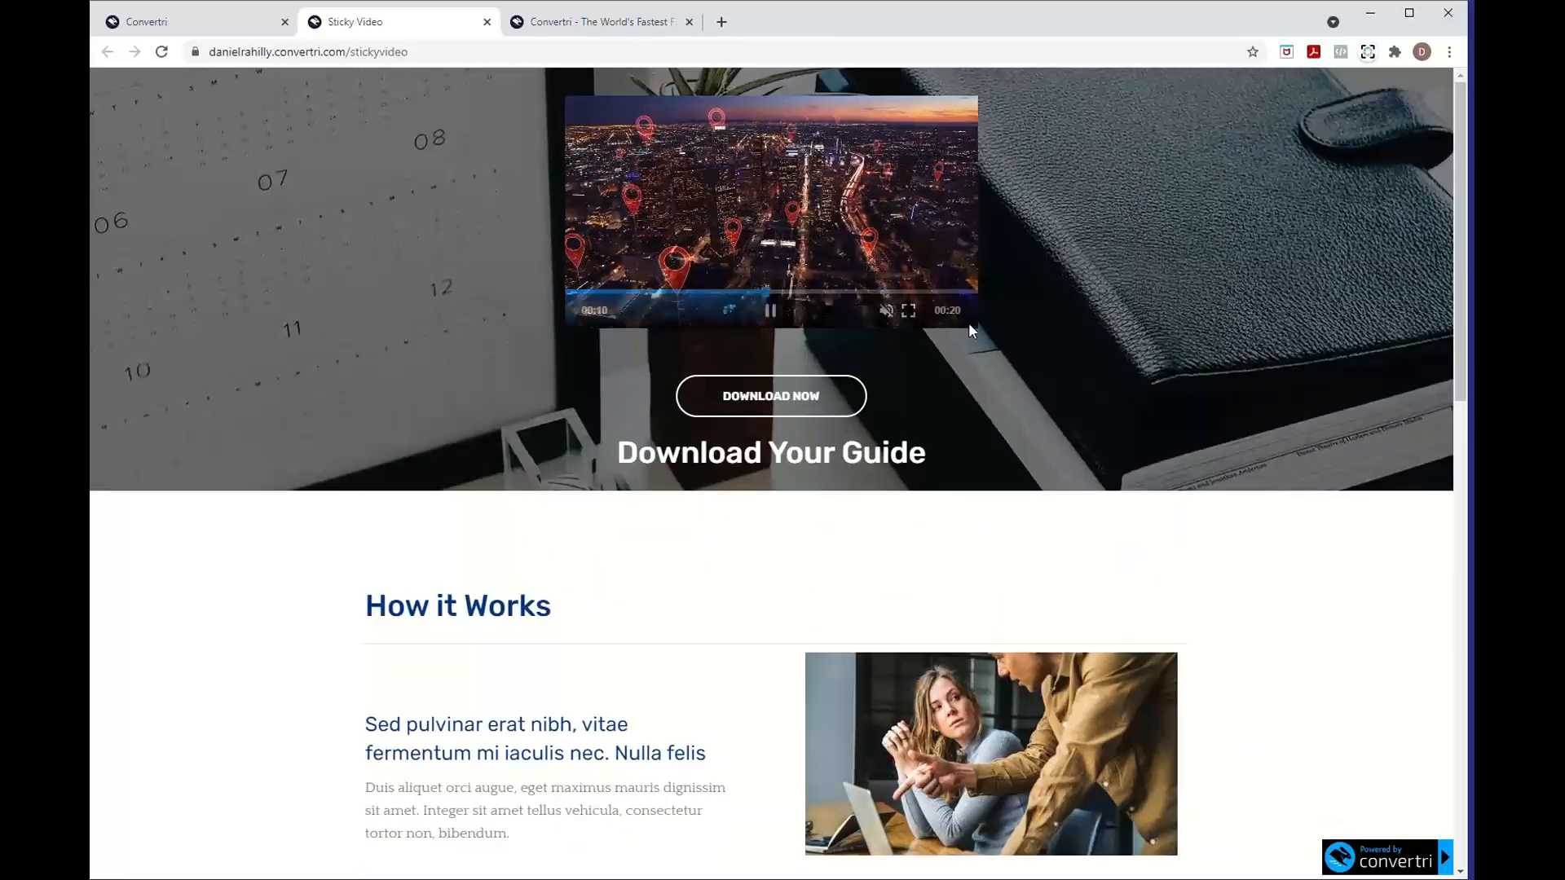
{"action": "scroll", "coordinate": [970, 325], "scroll_direction": "down", "scroll_amount": 9}
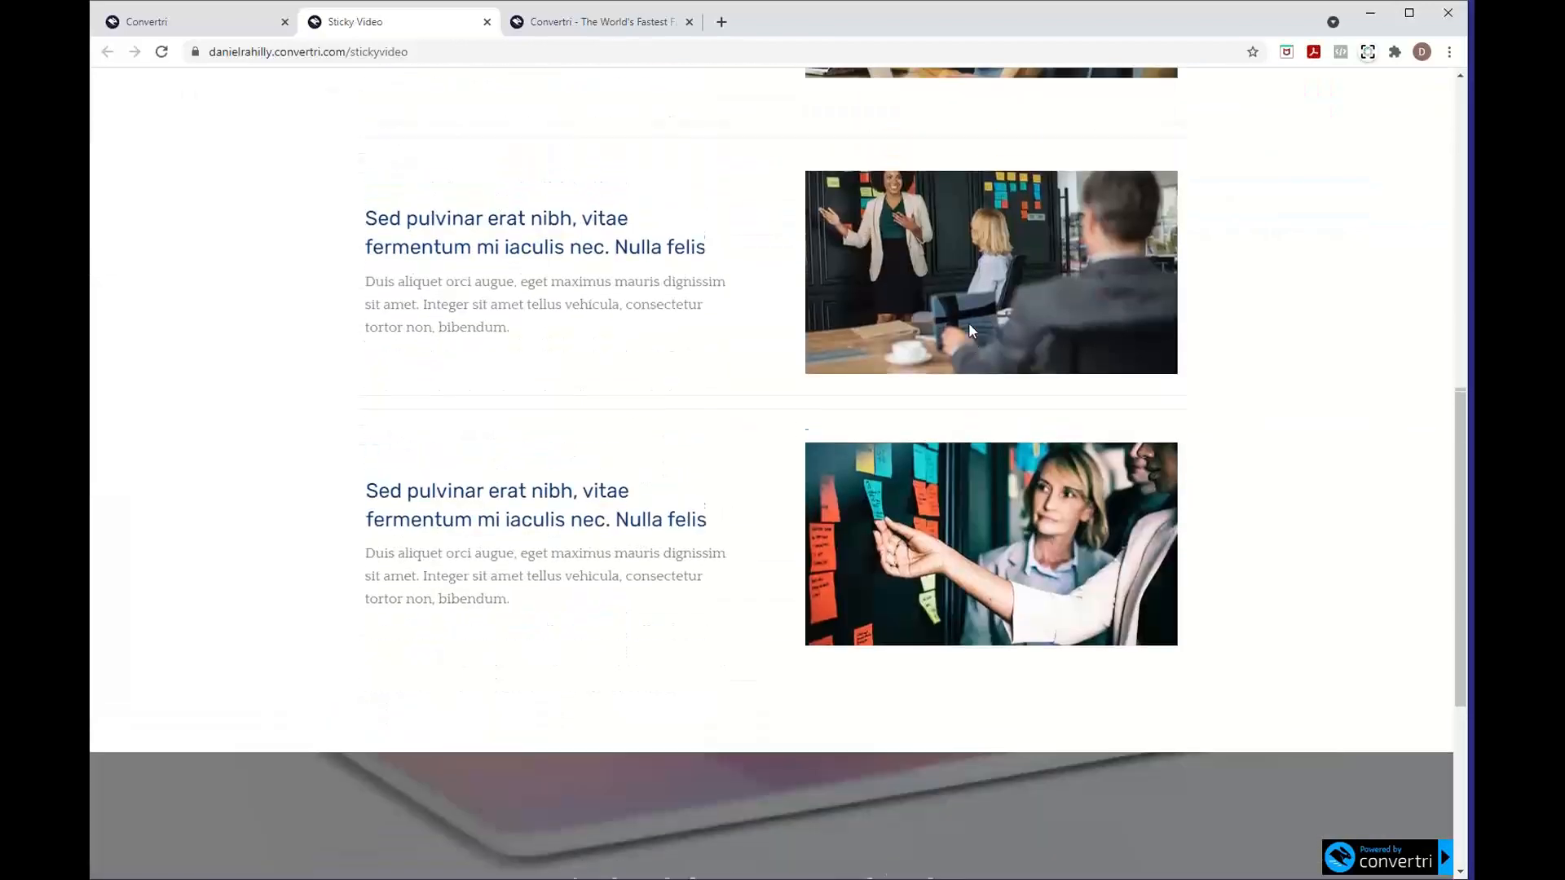
{"action": "scroll", "coordinate": [968, 323], "scroll_direction": "up", "scroll_amount": 9}
{"action": "left_click", "coordinate": [814, 233]}
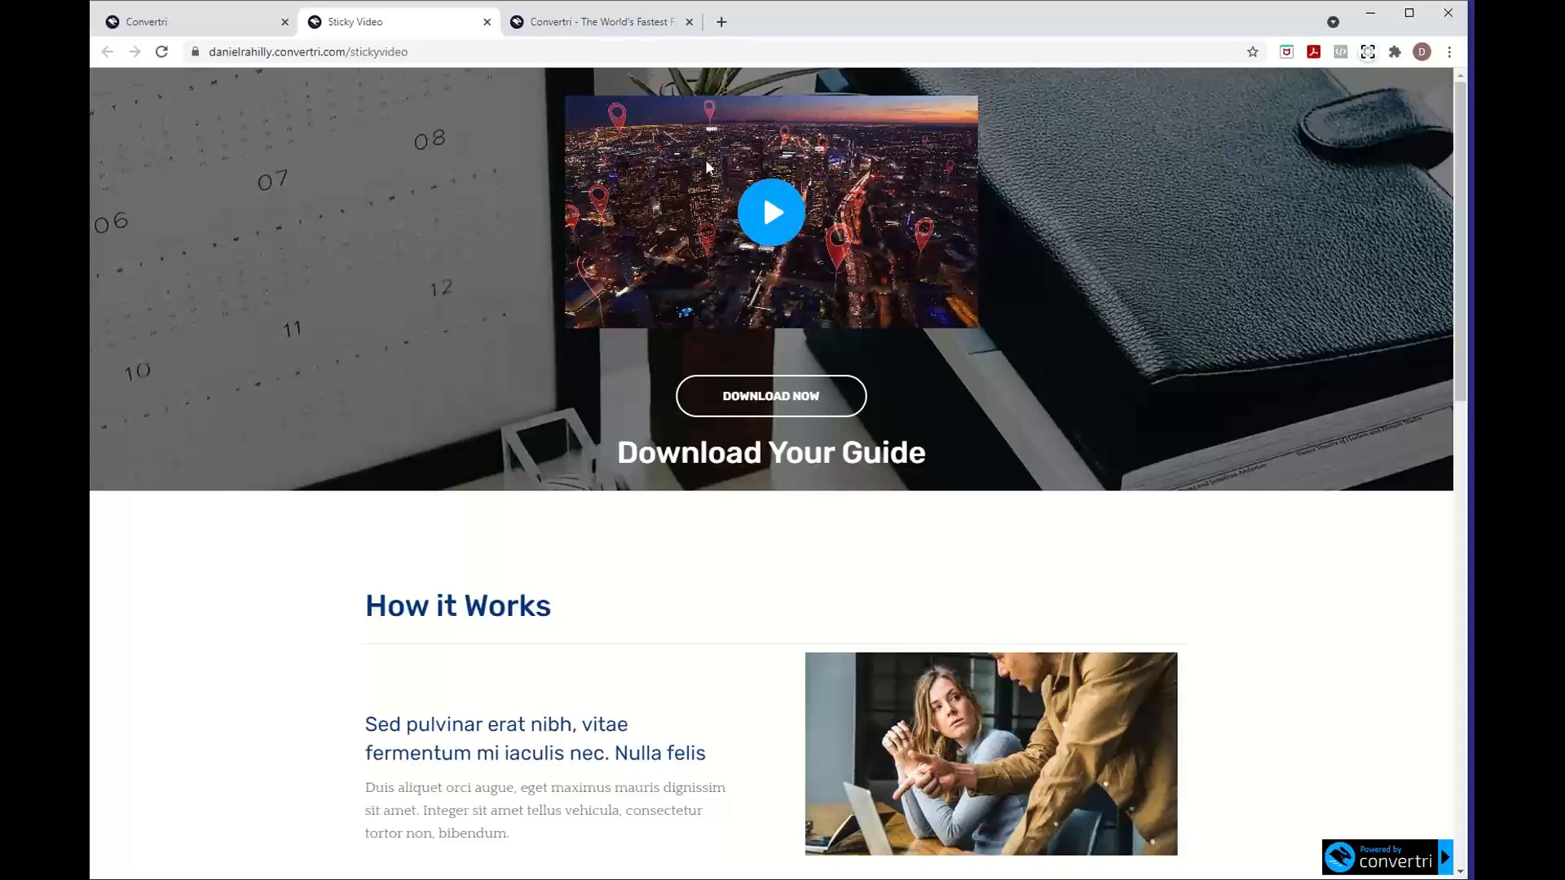
- Close the published page and exit the Sticky Video editor to the funnel's page overview
{"action": "left_click", "coordinate": [487, 22]}
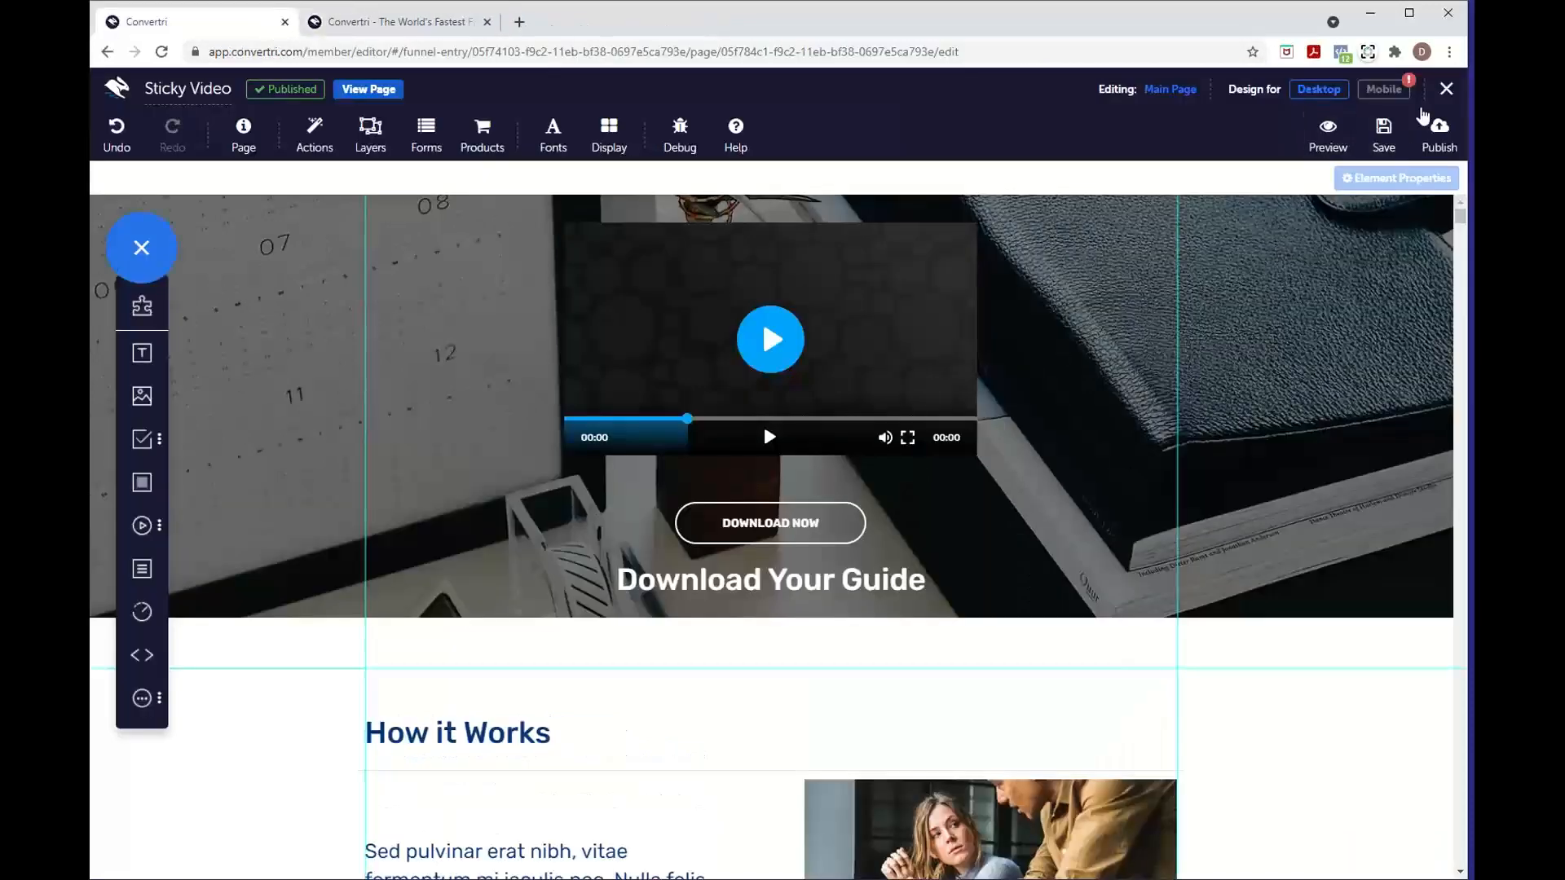
{"action": "left_click", "coordinate": [1446, 88]}
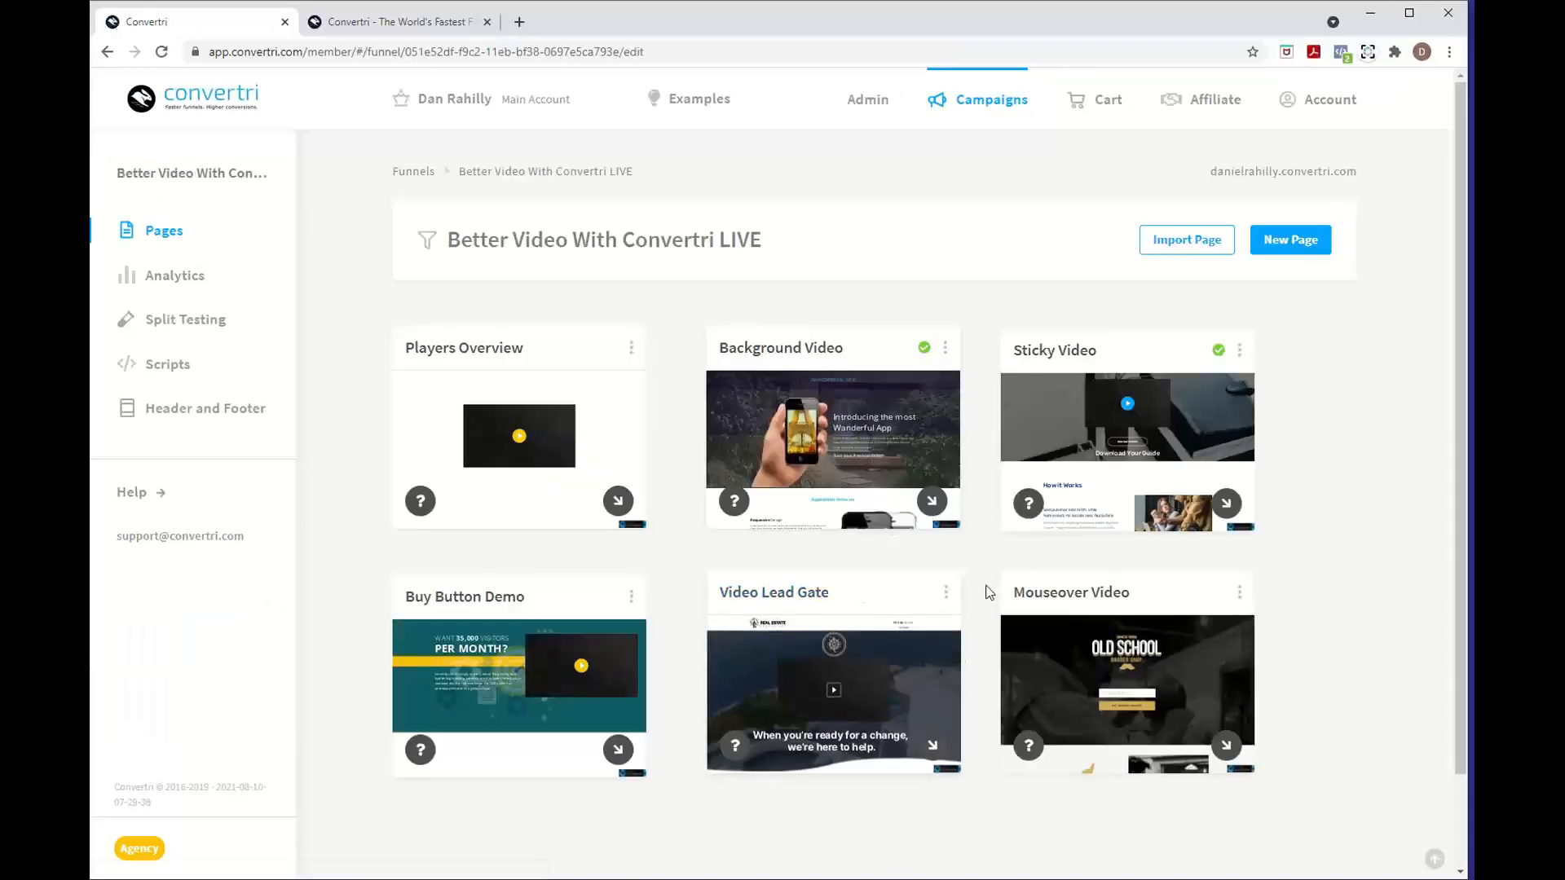
- Open the Buy Button Demo page for editing, look over its layout, and open the hero video's element properties
{"action": "mouse_move", "coordinate": [523, 687]}
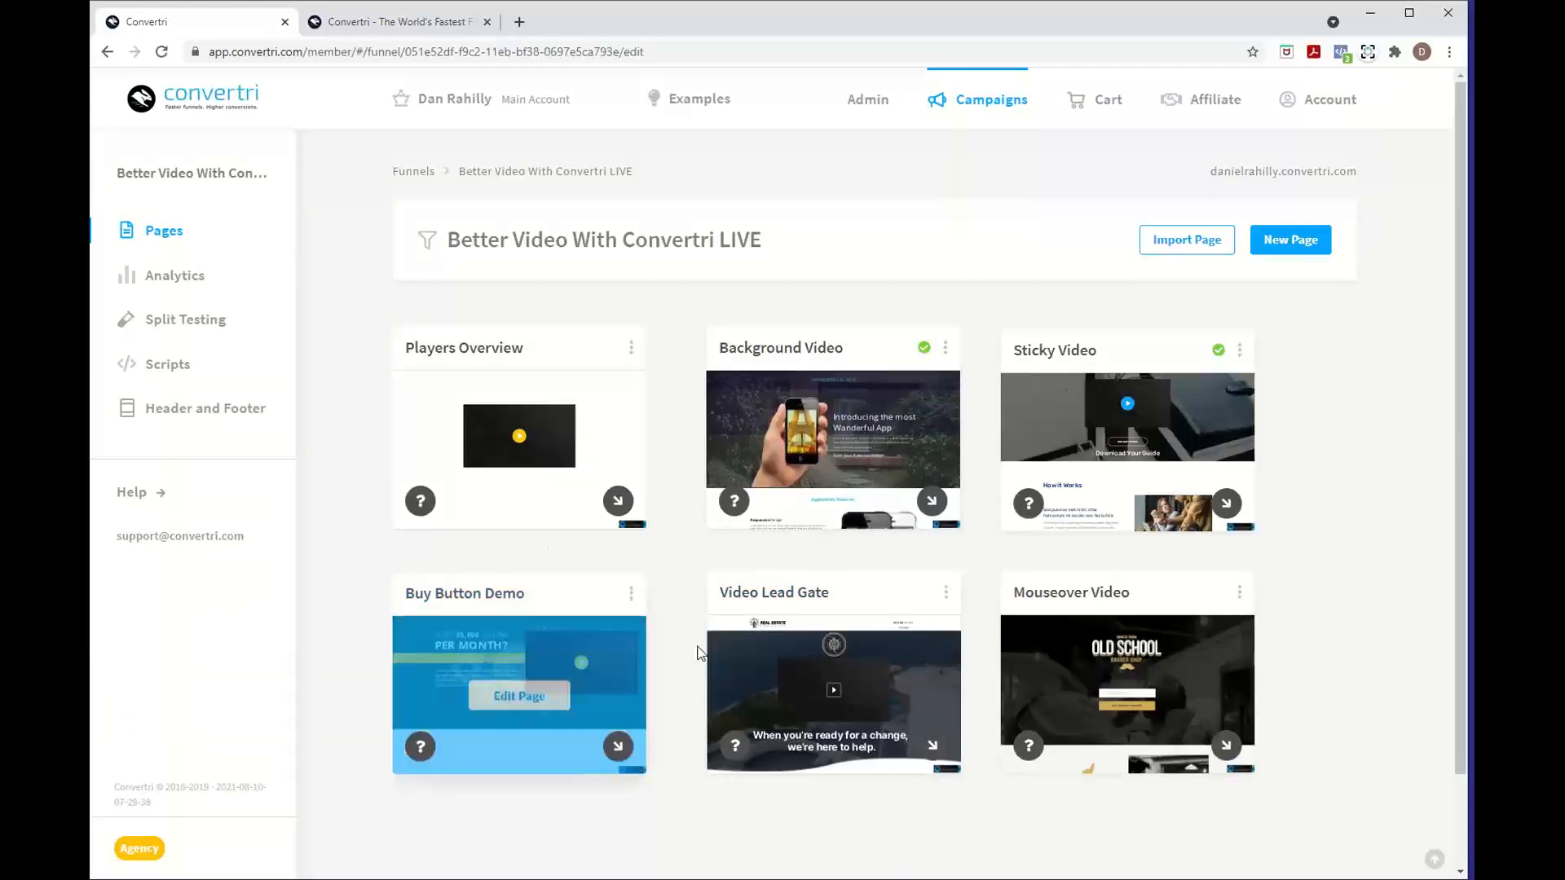
{"action": "left_click", "coordinate": [560, 699]}
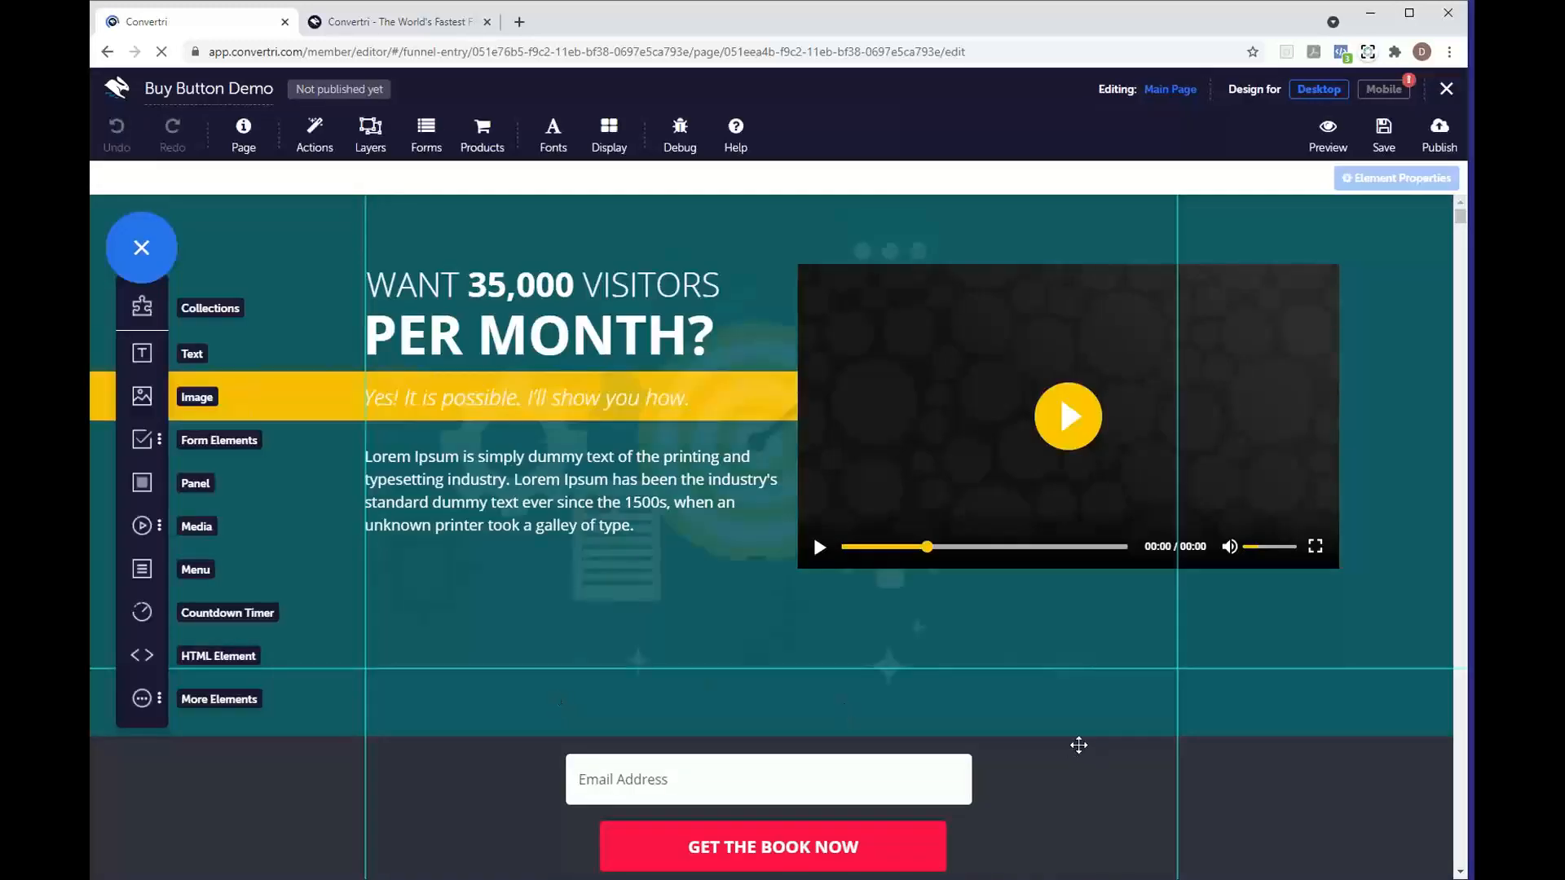
{"action": "scroll", "coordinate": [1076, 744], "scroll_direction": "down", "scroll_amount": 1}
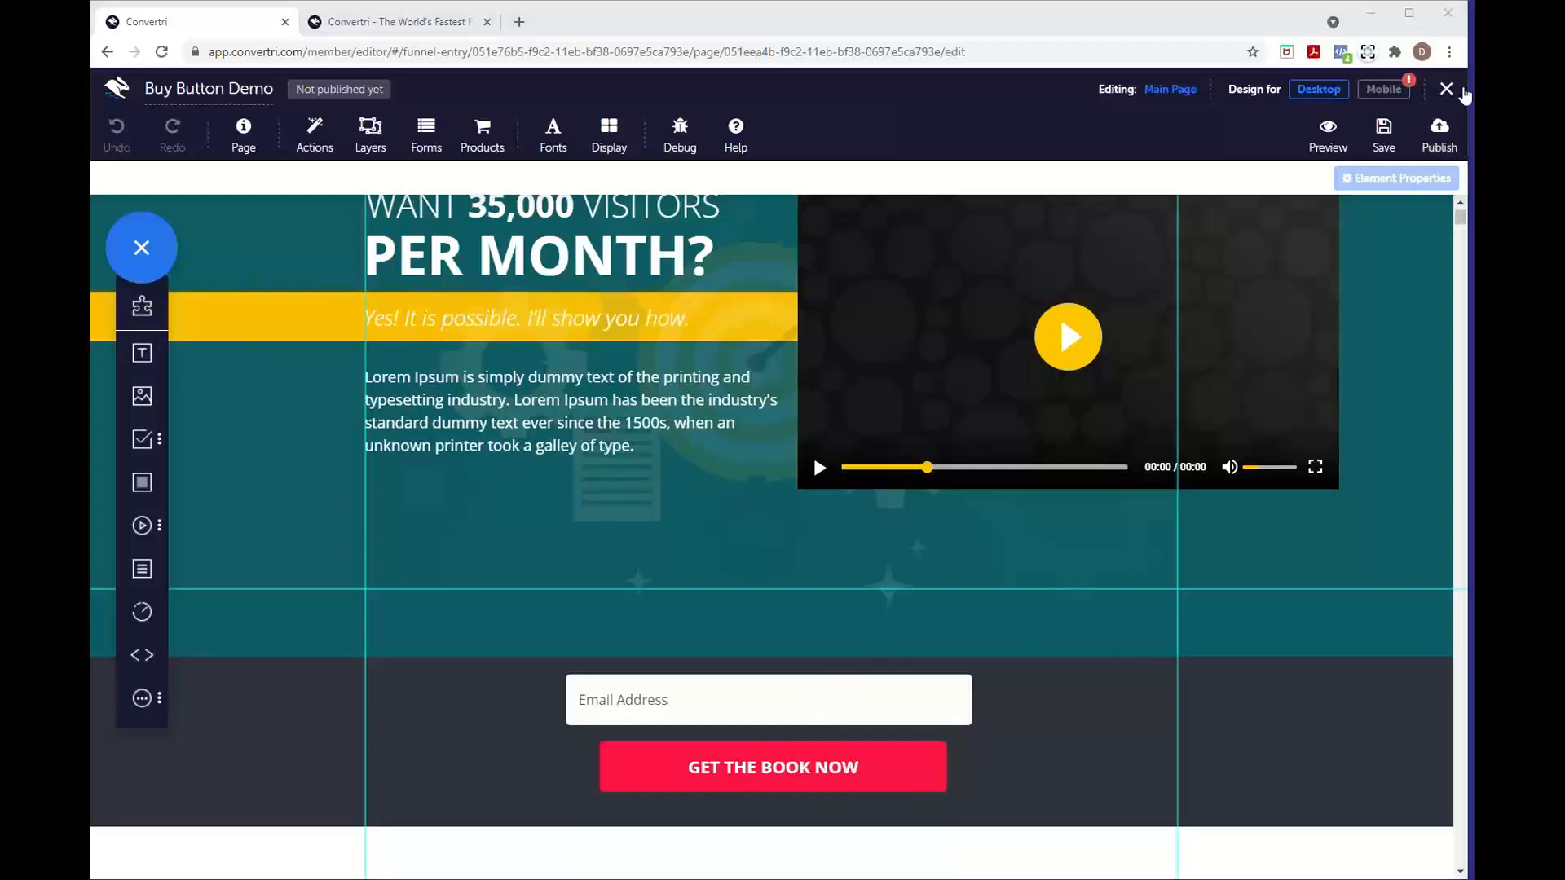
{"action": "scroll", "coordinate": [1063, 355], "scroll_direction": "up", "scroll_amount": 1}
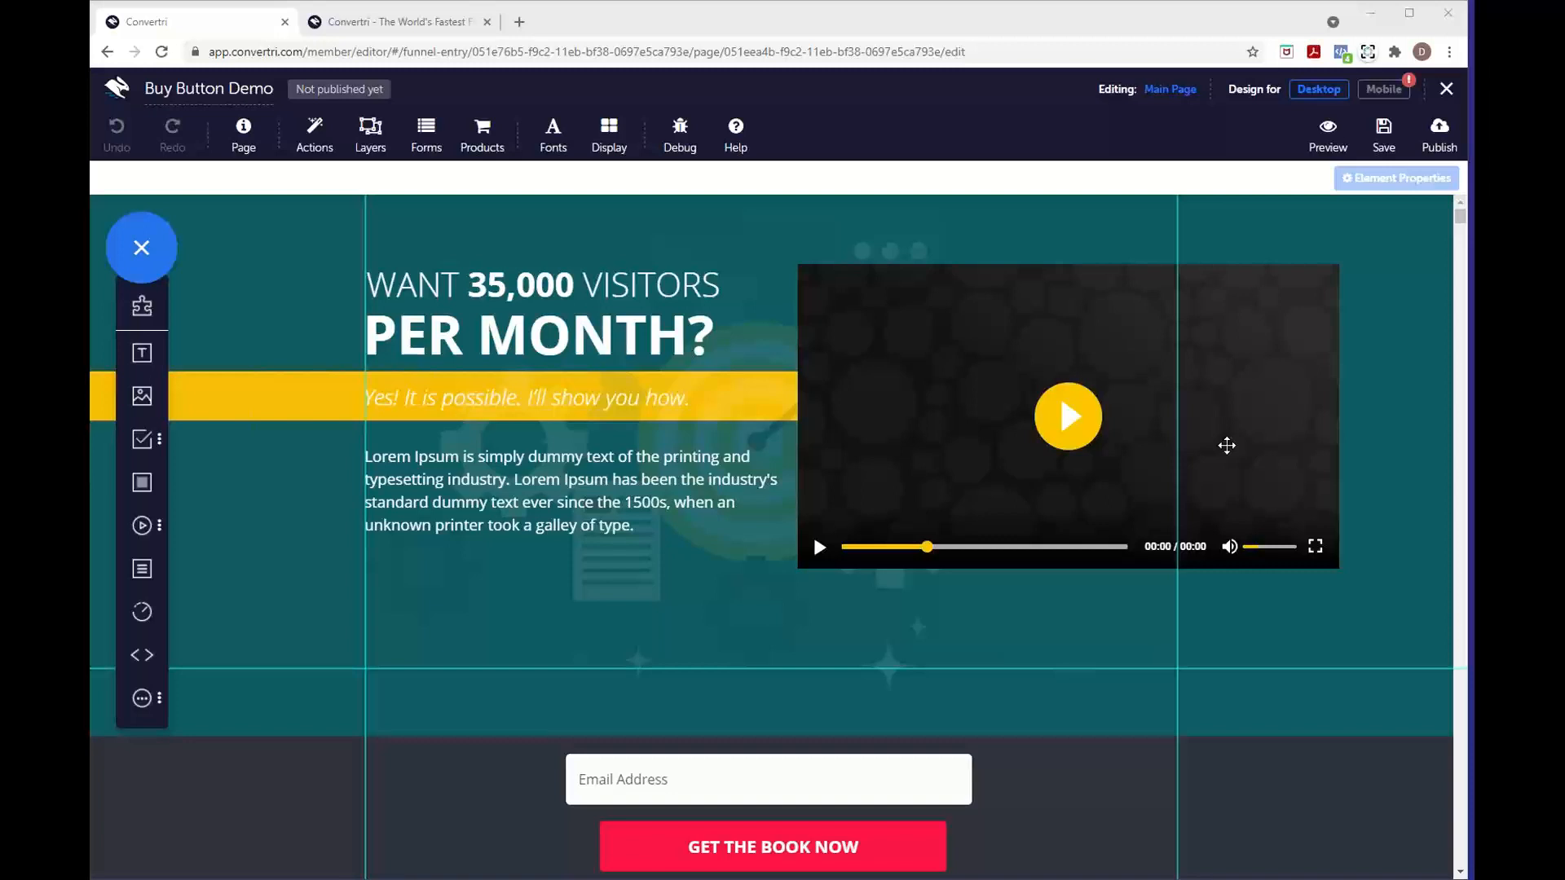
{"action": "left_click", "coordinate": [1226, 446]}
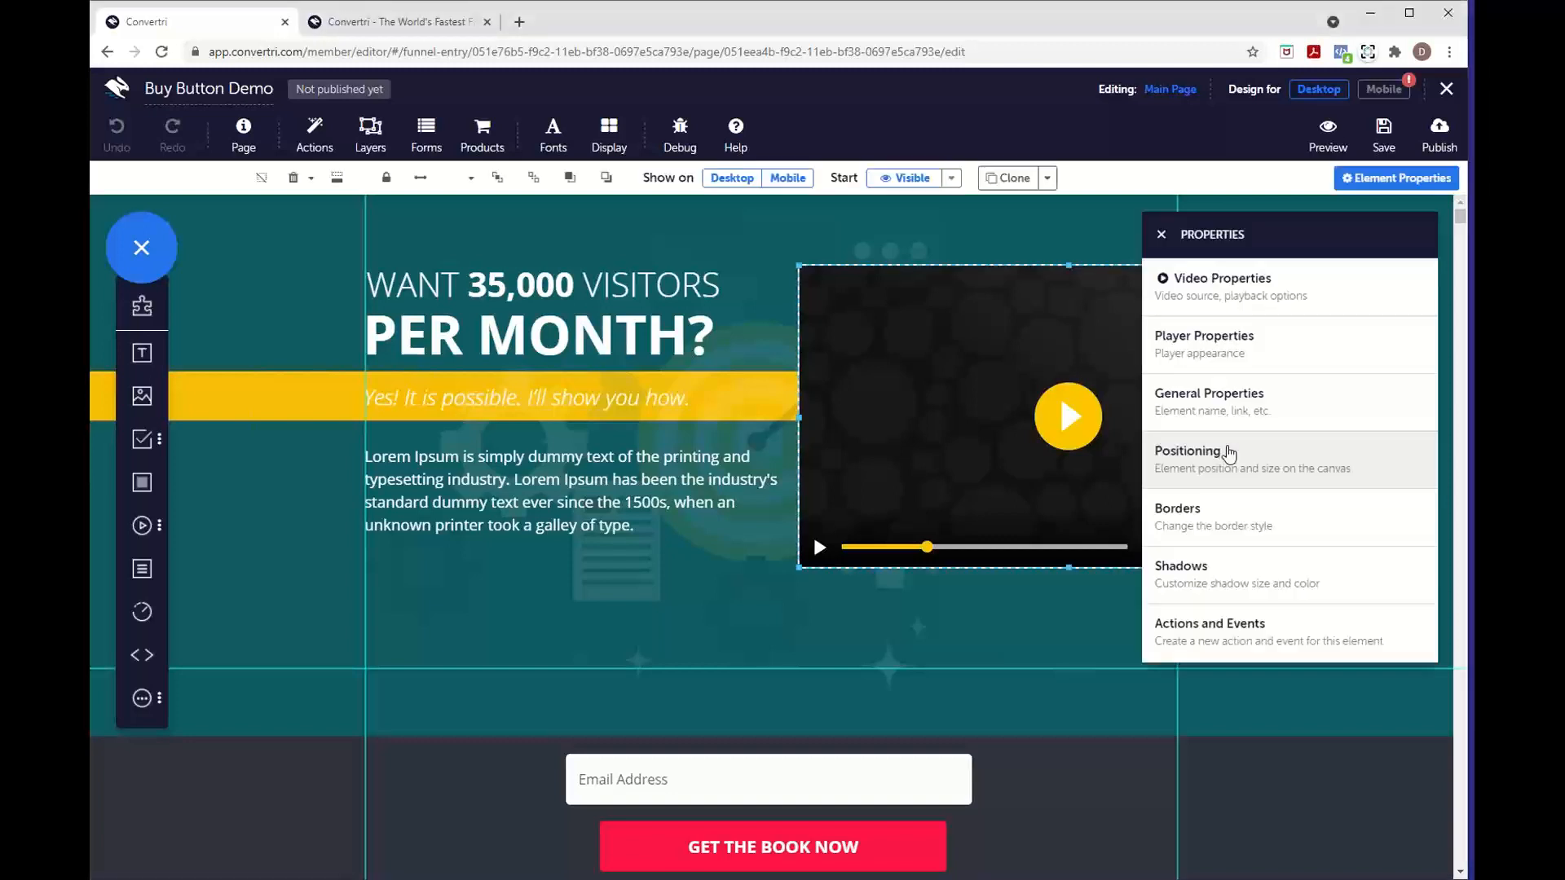
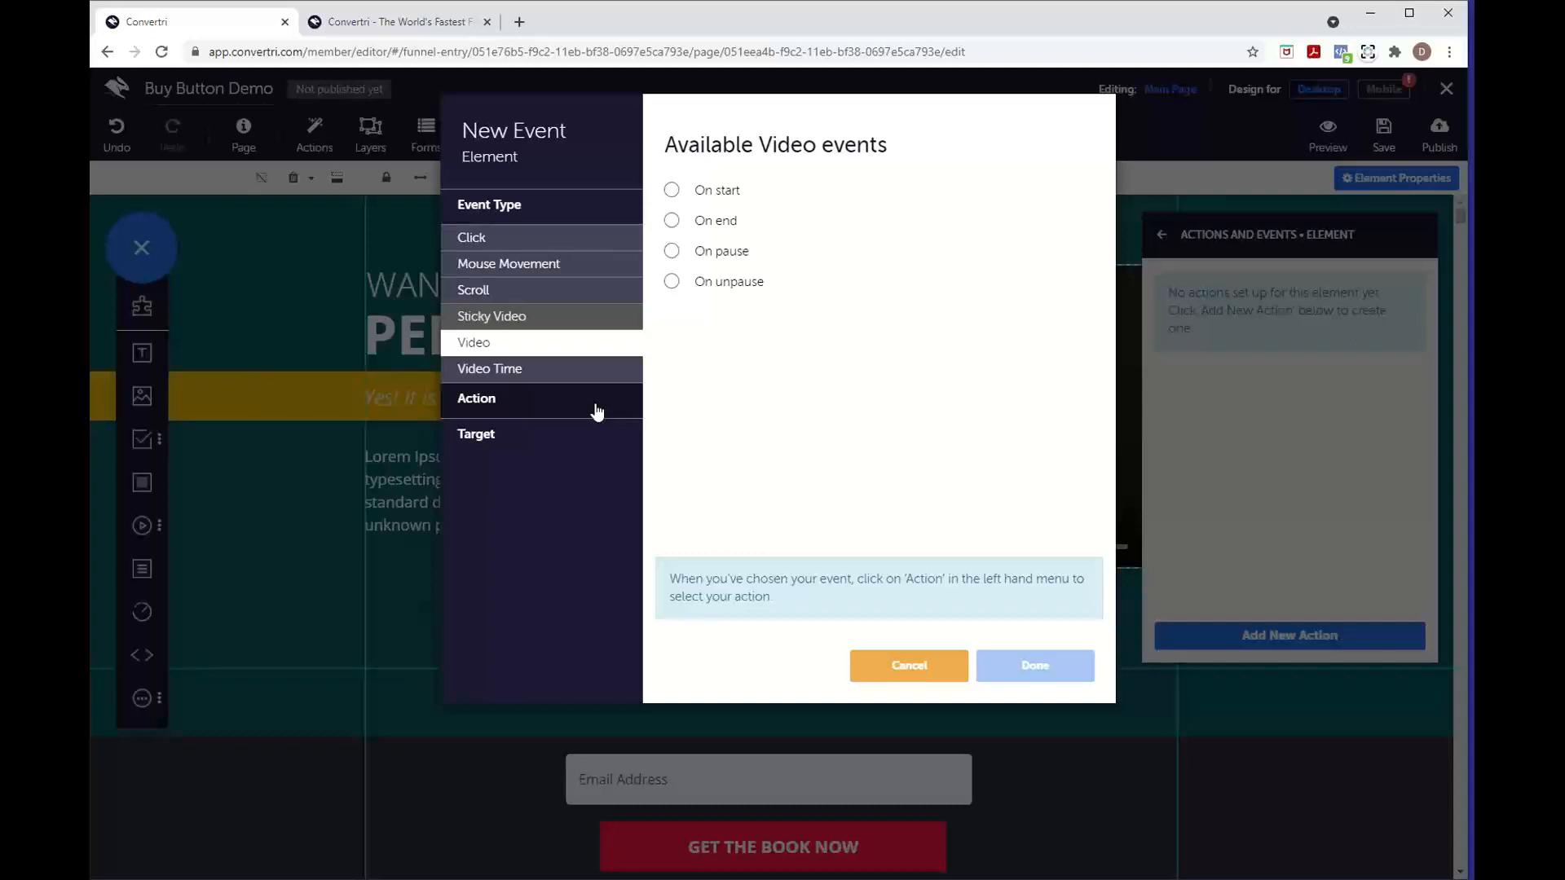
- Examine the available action types and the video time events for passing a time marker and exceeding a total play length
{"action": "left_click", "coordinate": [597, 411]}
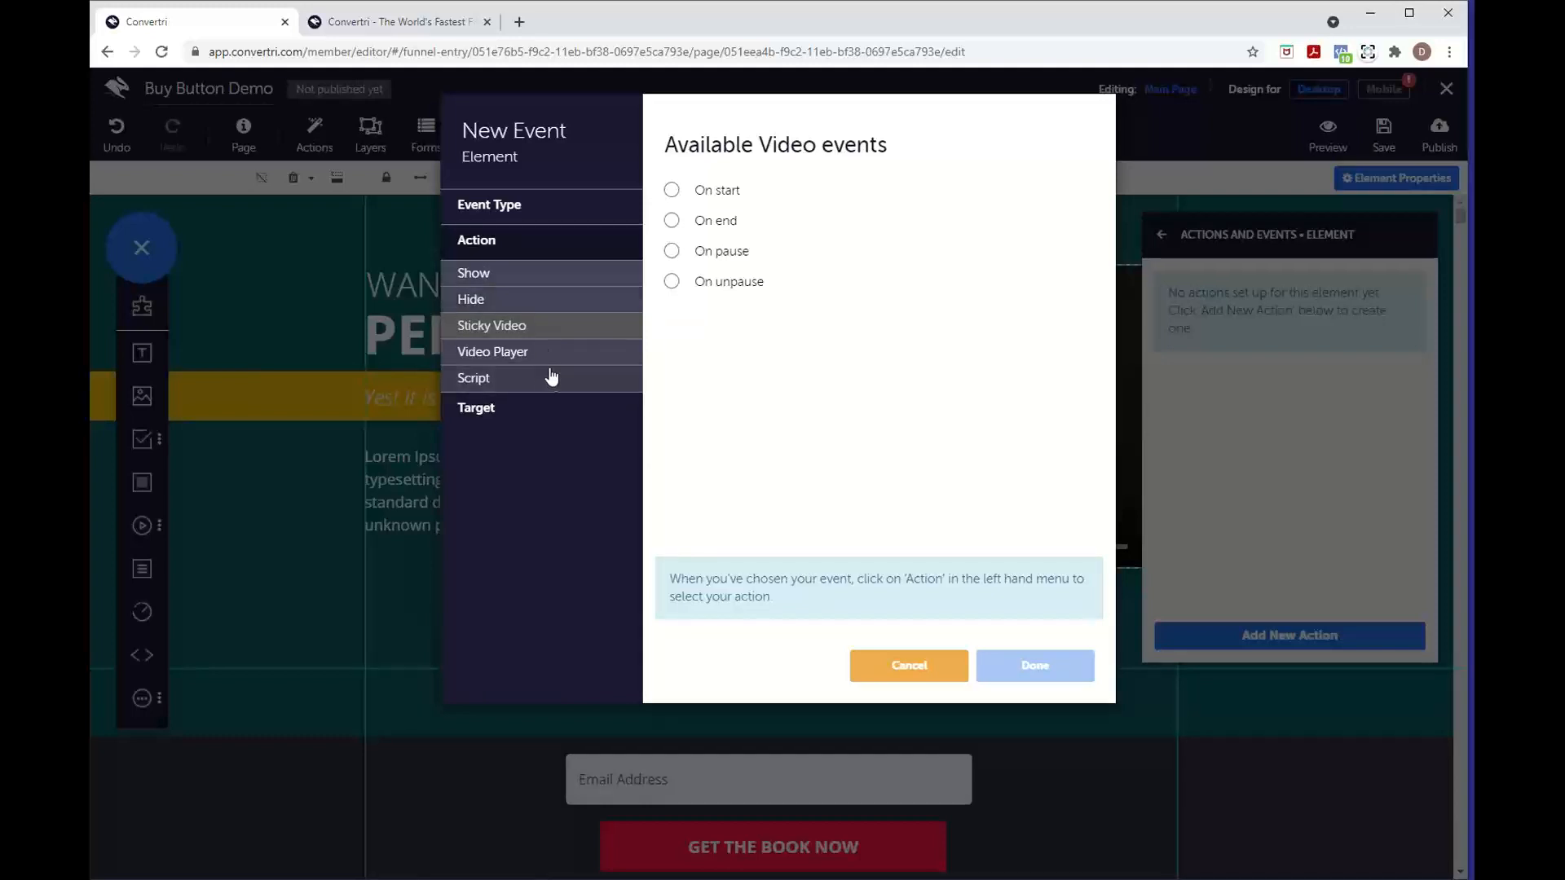
{"action": "left_click", "coordinate": [560, 218]}
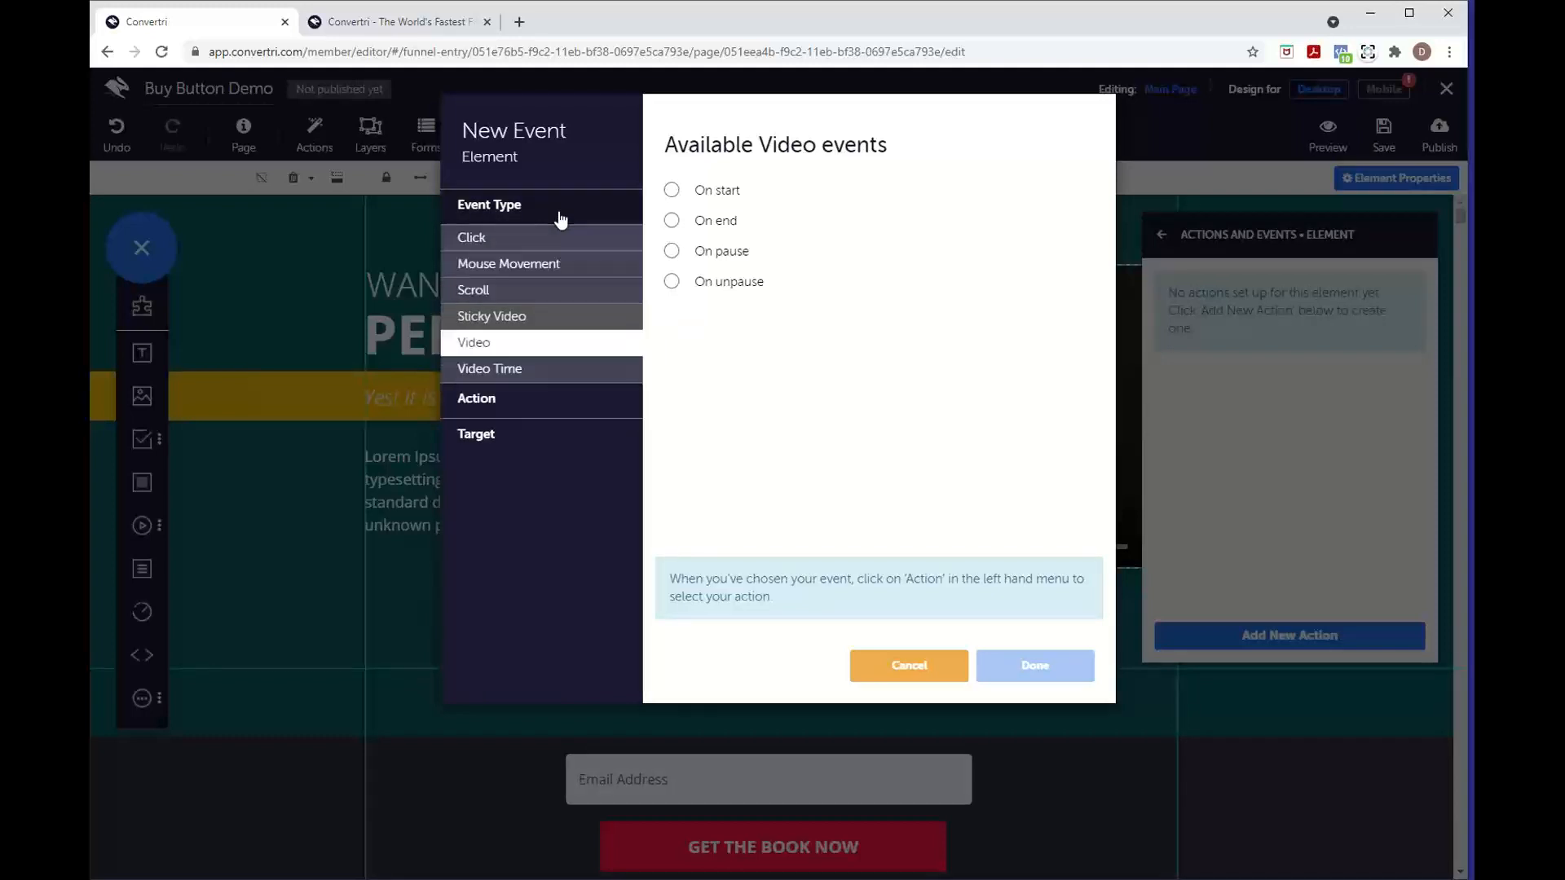
{"action": "left_click", "coordinate": [559, 371]}
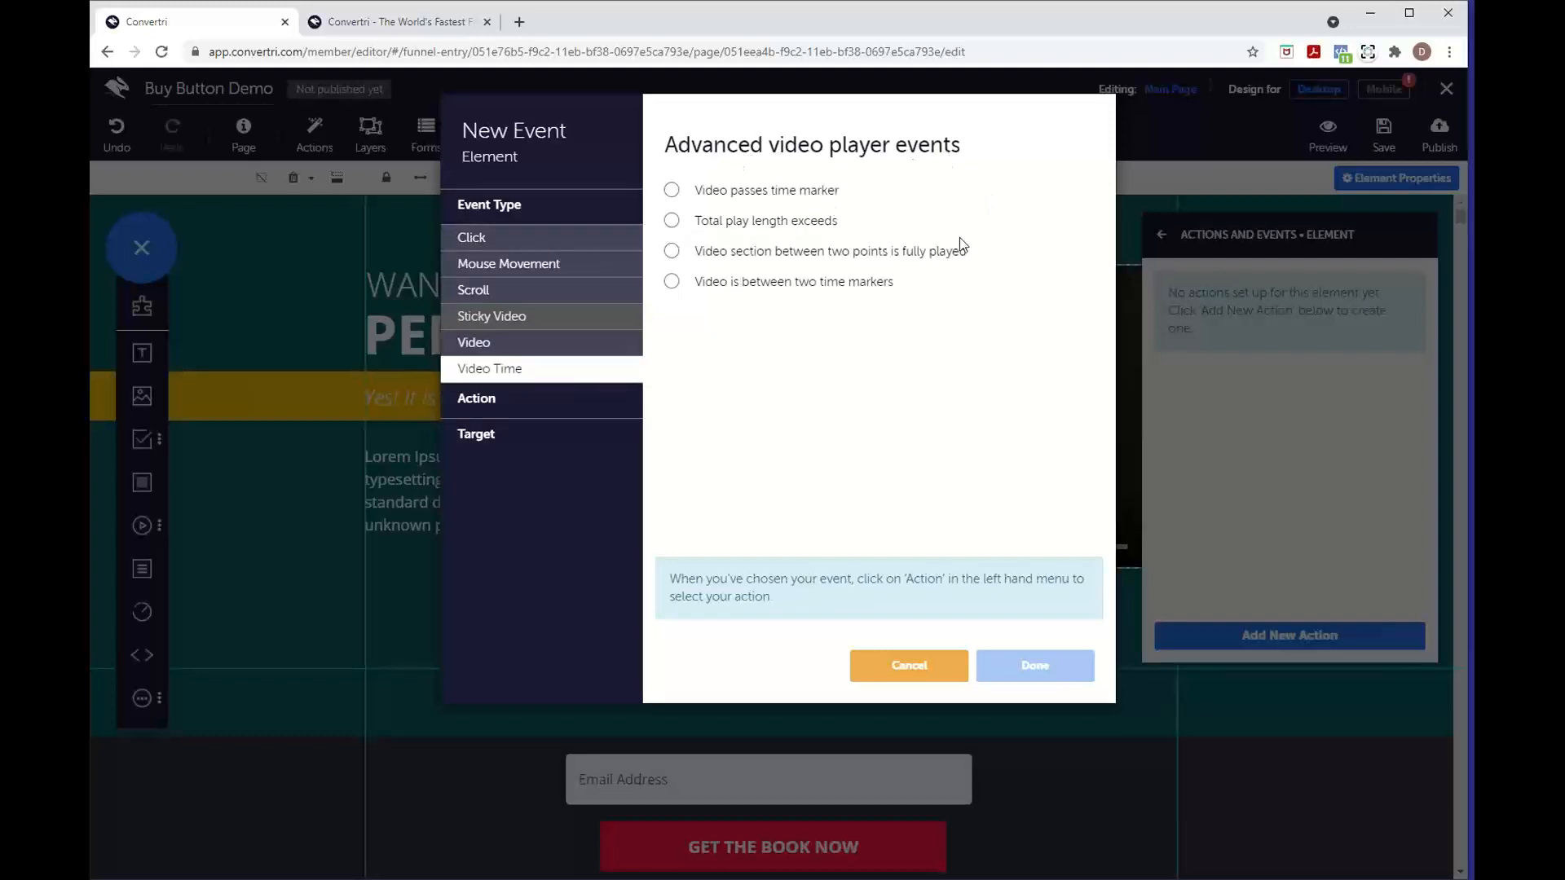
{"action": "left_click", "coordinate": [731, 198]}
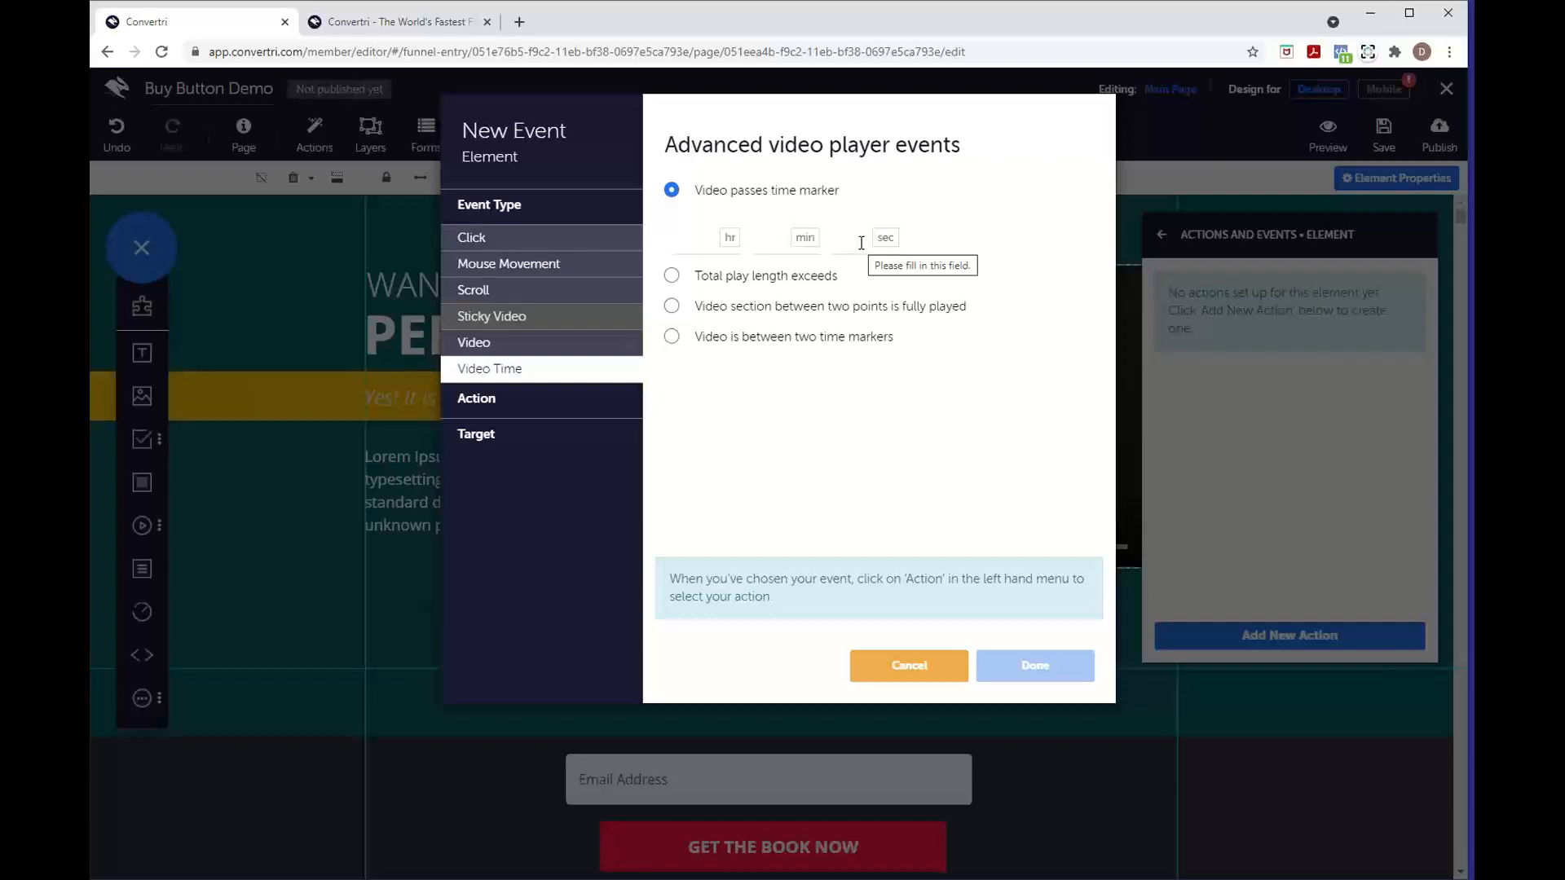
{"action": "left_click", "coordinate": [762, 276]}
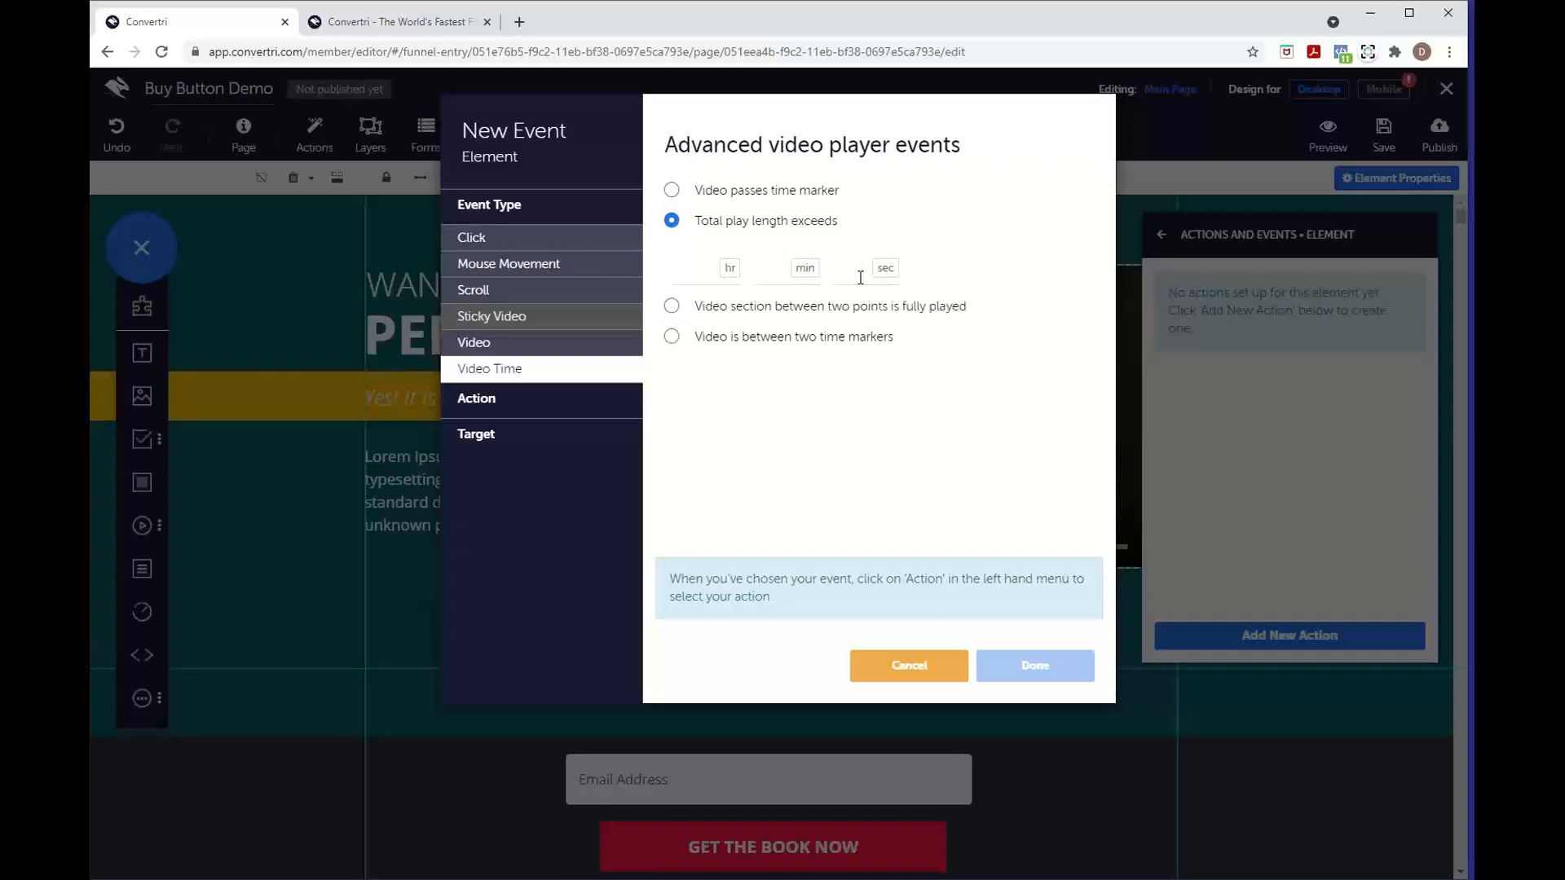
{"action": "left_click", "coordinate": [859, 278]}
- Try the event for a fully played video section, starting at 5 seconds and ending at 10 seconds
{"action": "left_click", "coordinate": [821, 314]}
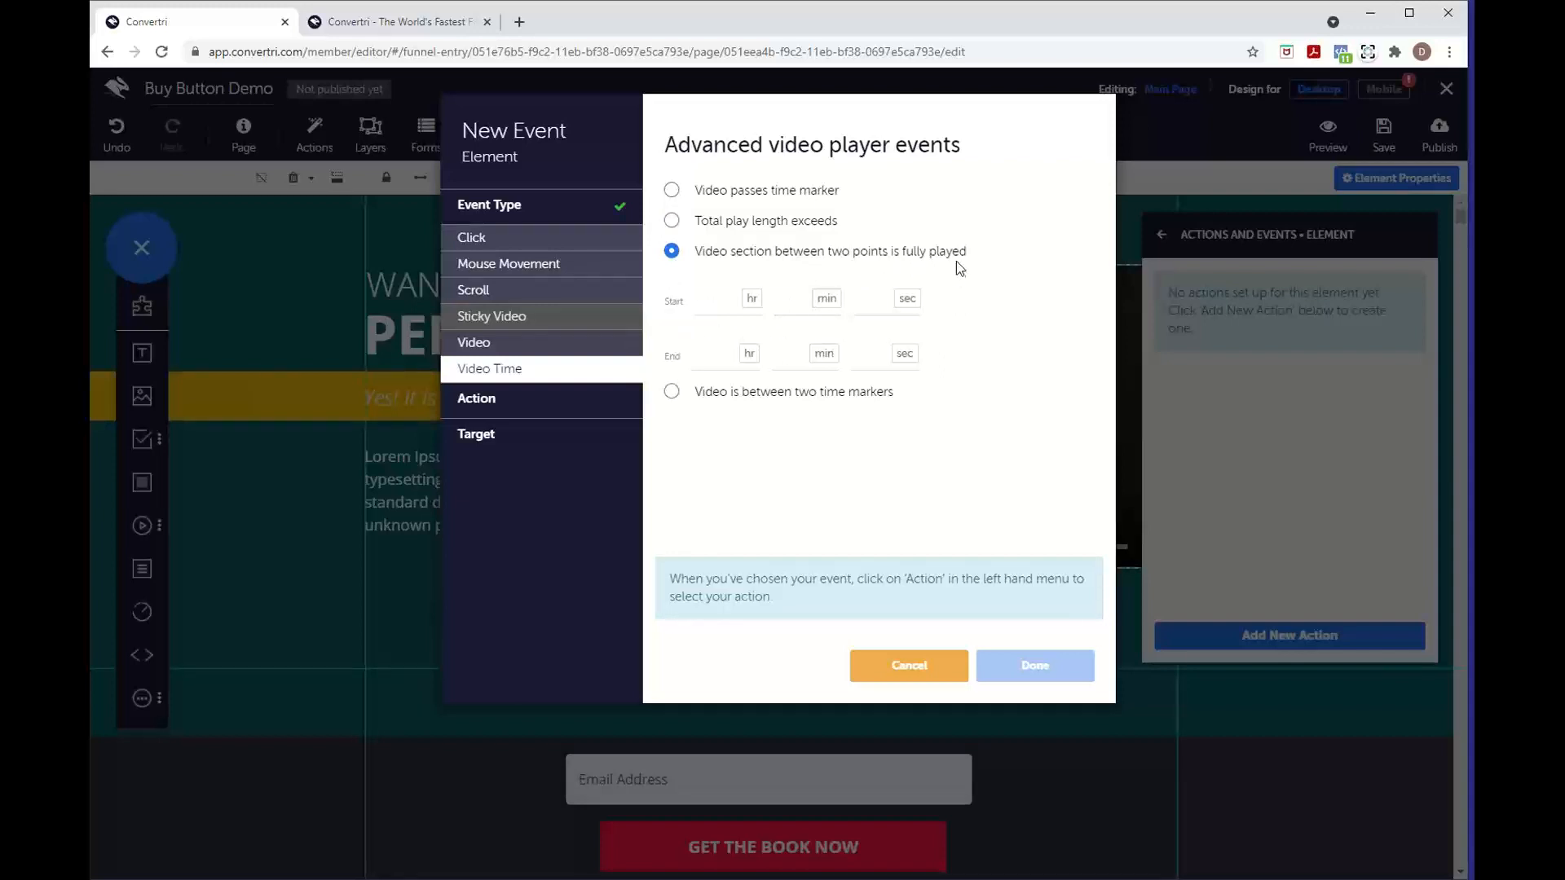
{"action": "left_click", "coordinate": [877, 303]}
{"action": "type", "text": "5"}
{"action": "left_click", "coordinate": [871, 352]}
{"action": "type", "text": "10"}
{"action": "left_click", "coordinate": [883, 299]}
- Try the event for the video being between two time markers, from 10 to 15 seconds
{"action": "left_click", "coordinate": [722, 394]}
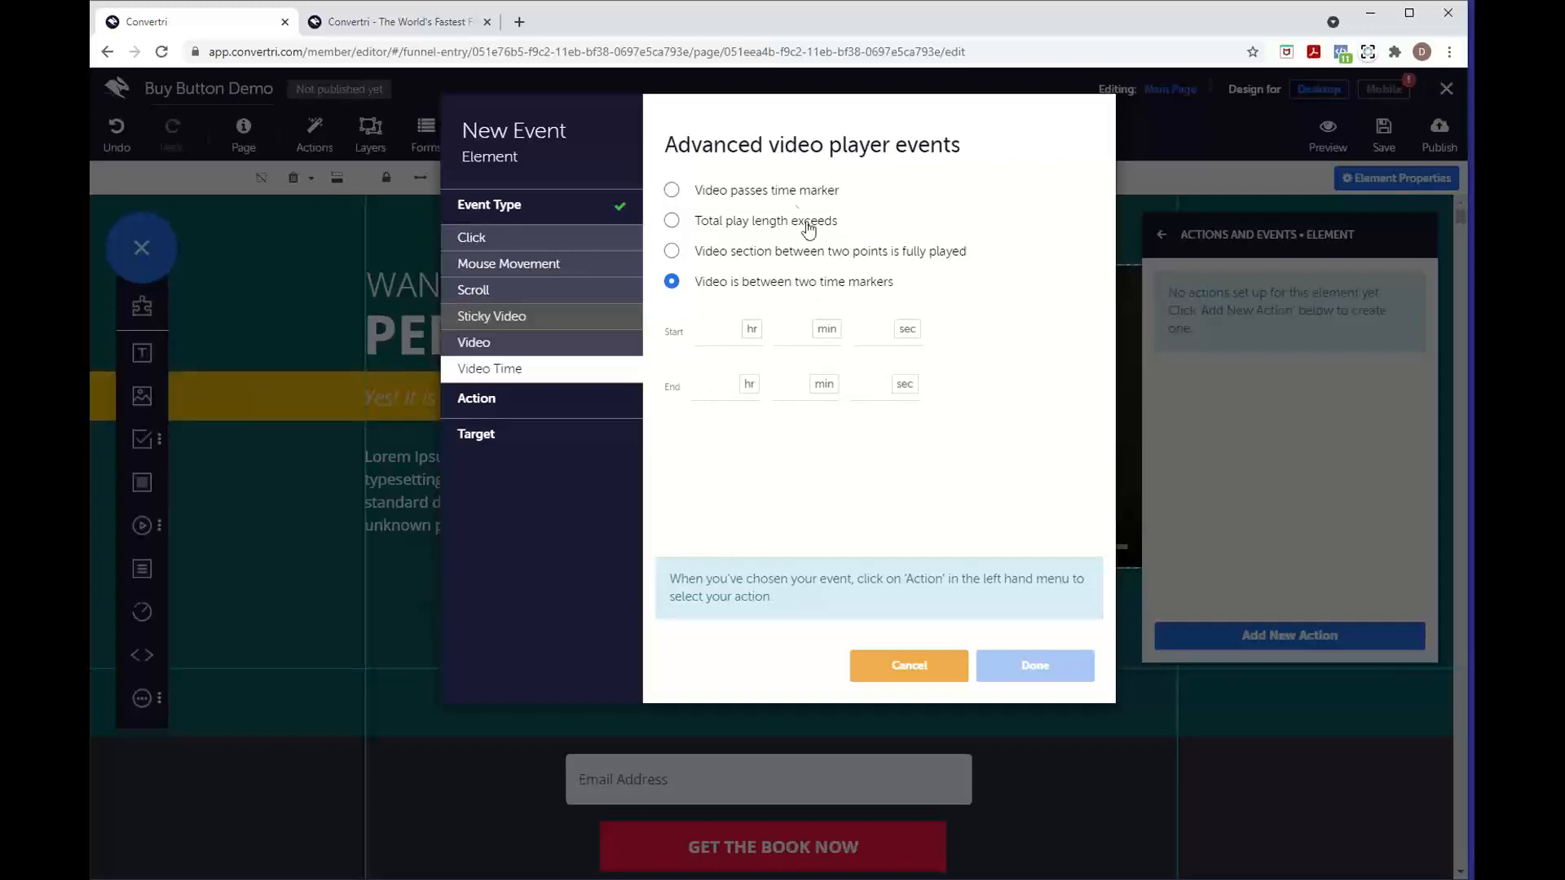
{"action": "left_click", "coordinate": [870, 330]}
{"action": "type", "text": "10"}
{"action": "left_click", "coordinate": [874, 379]}
{"action": "type", "text": "15"}
{"action": "left_click", "coordinate": [877, 387]}
- Set the event to trigger when the video passes the 5-second time marker
{"action": "left_click", "coordinate": [767, 194]}
{"action": "left_click", "coordinate": [847, 243]}
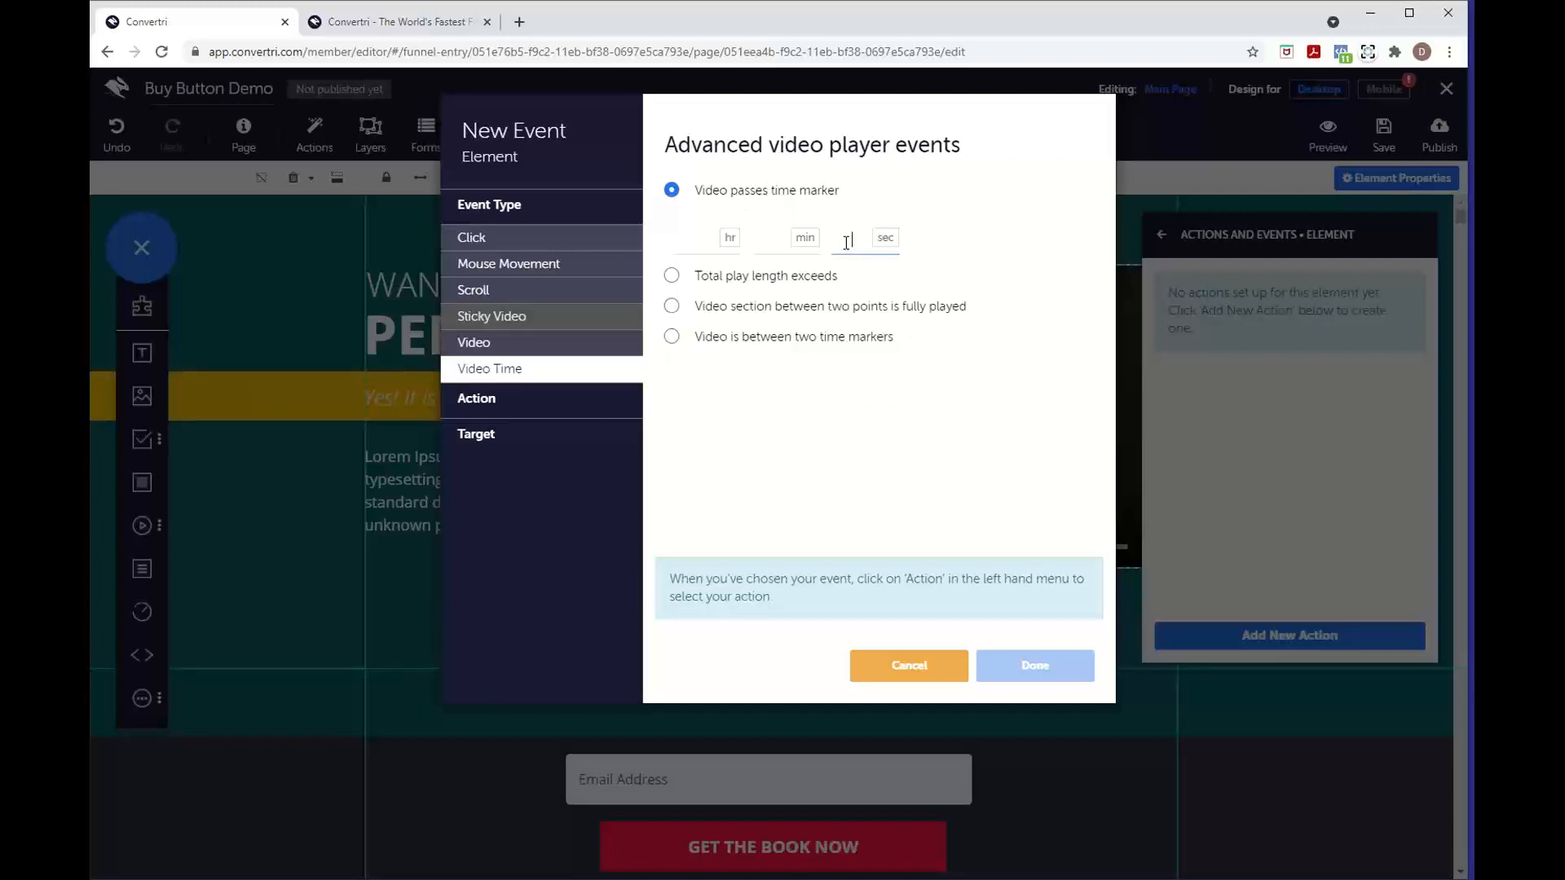
{"action": "type", "text": "5"}
- Assign a fade-in action to the event and choose "Panel to show" as its target
{"action": "left_click", "coordinate": [568, 407]}
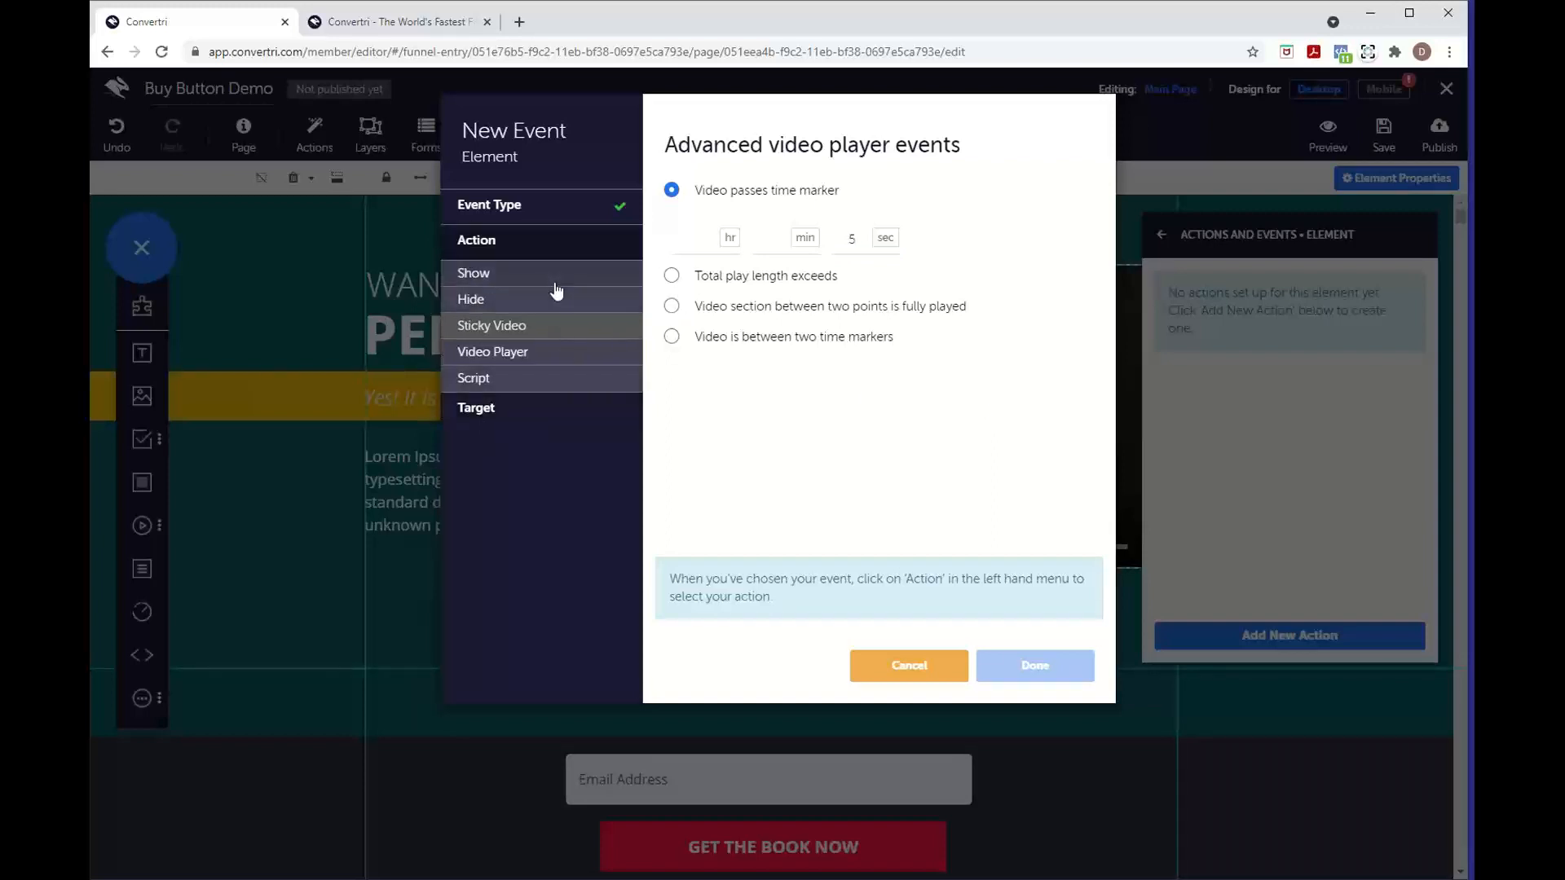
{"action": "left_click", "coordinate": [554, 284]}
{"action": "left_click", "coordinate": [730, 232]}
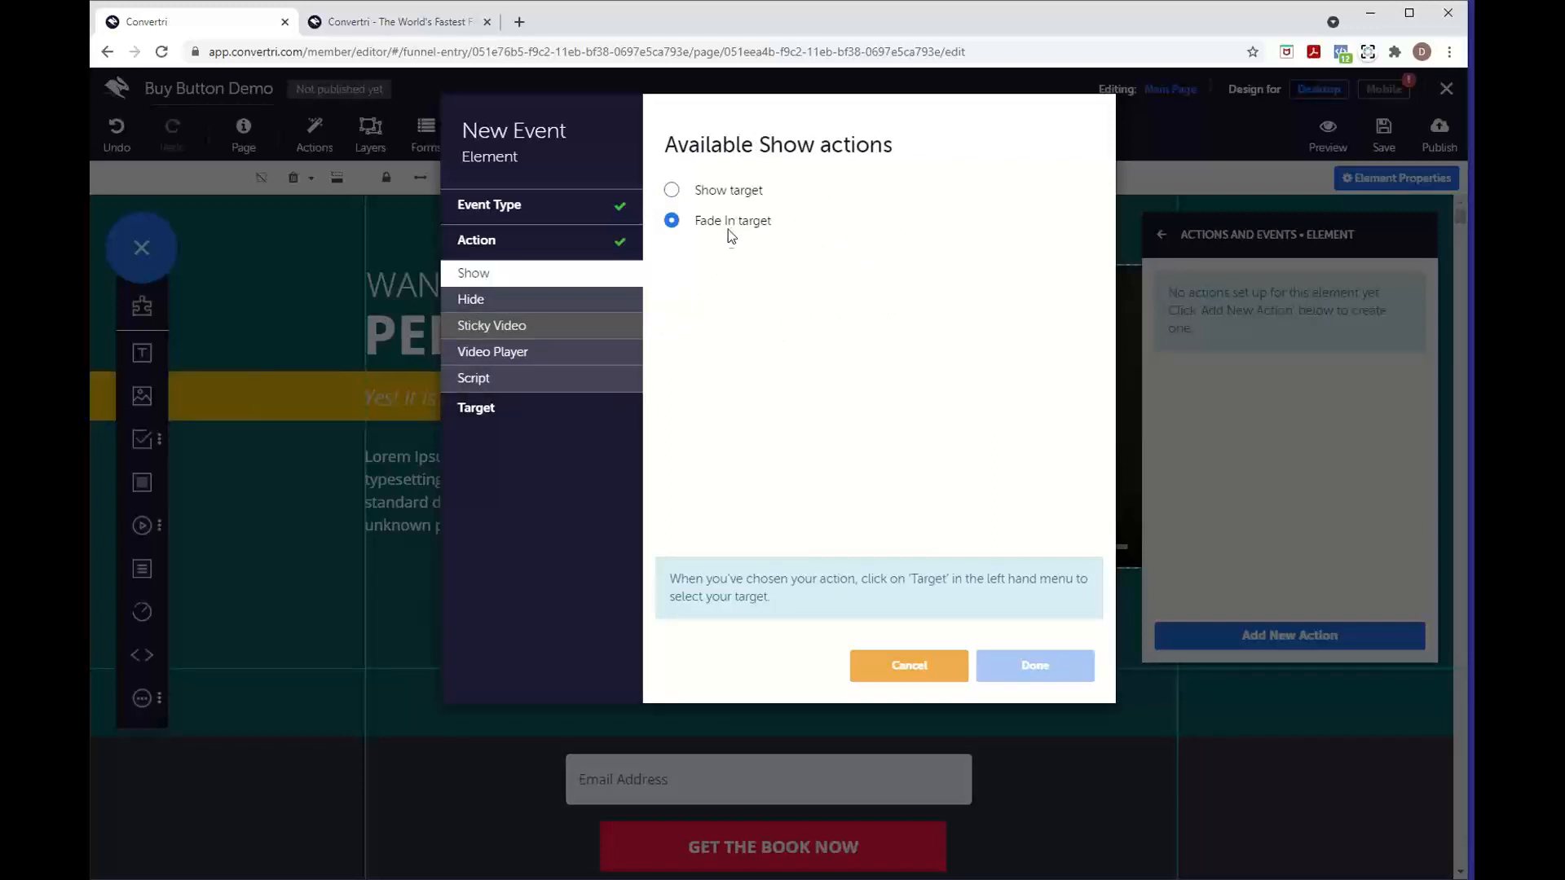
{"action": "left_click", "coordinate": [592, 417]}
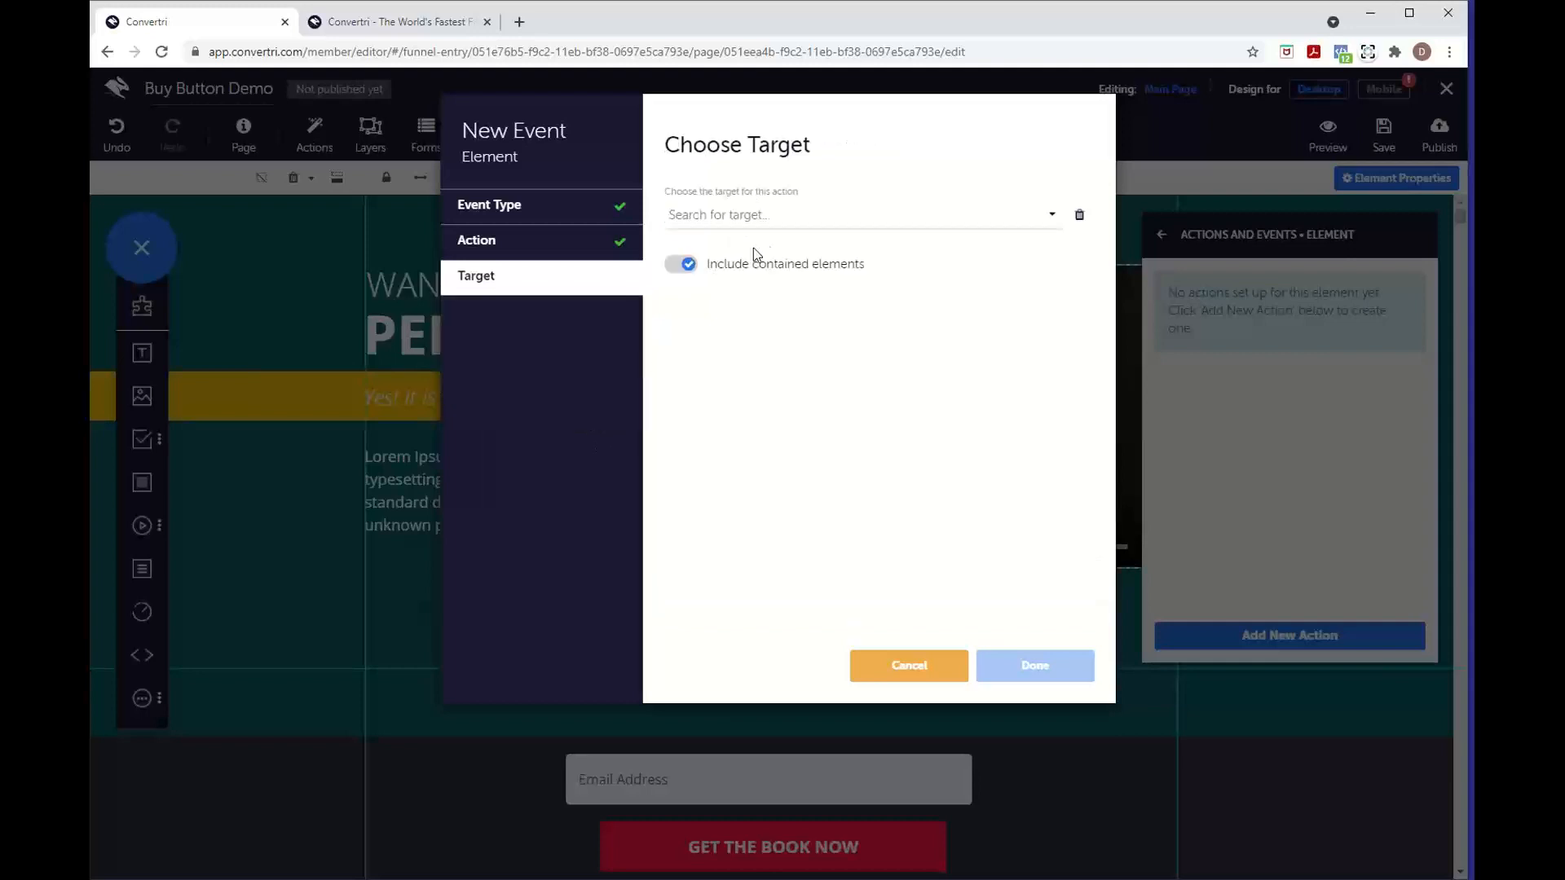
{"action": "left_click", "coordinate": [740, 219]}
{"action": "left_click", "coordinate": [739, 248]}
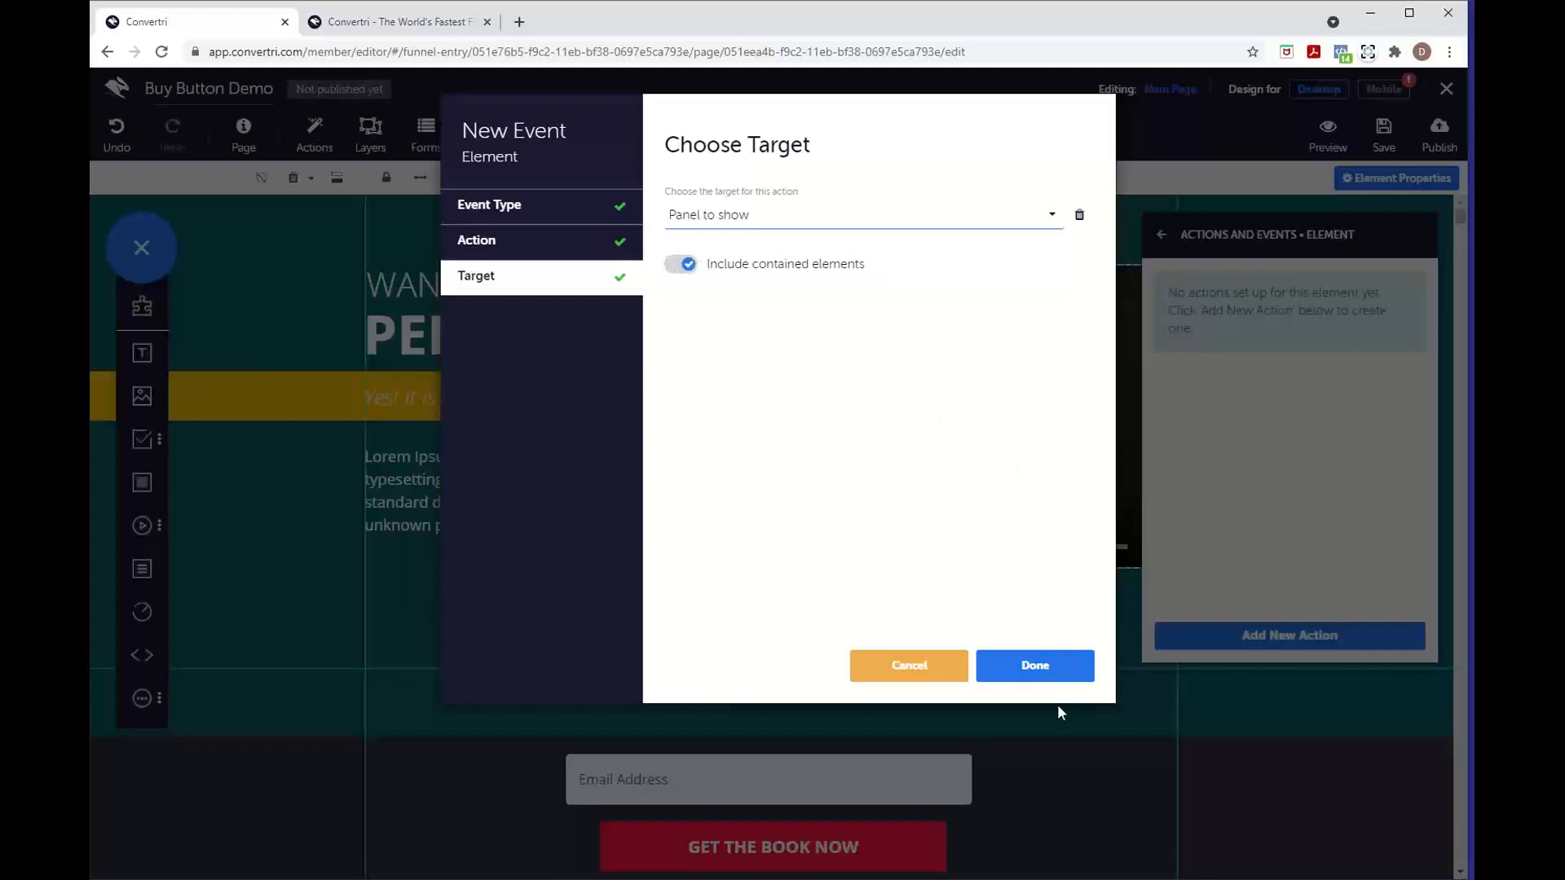
- Finish the video's new event targeting Panel to show, and publish the page with the path buttonshow2
{"action": "left_click", "coordinate": [1041, 670]}
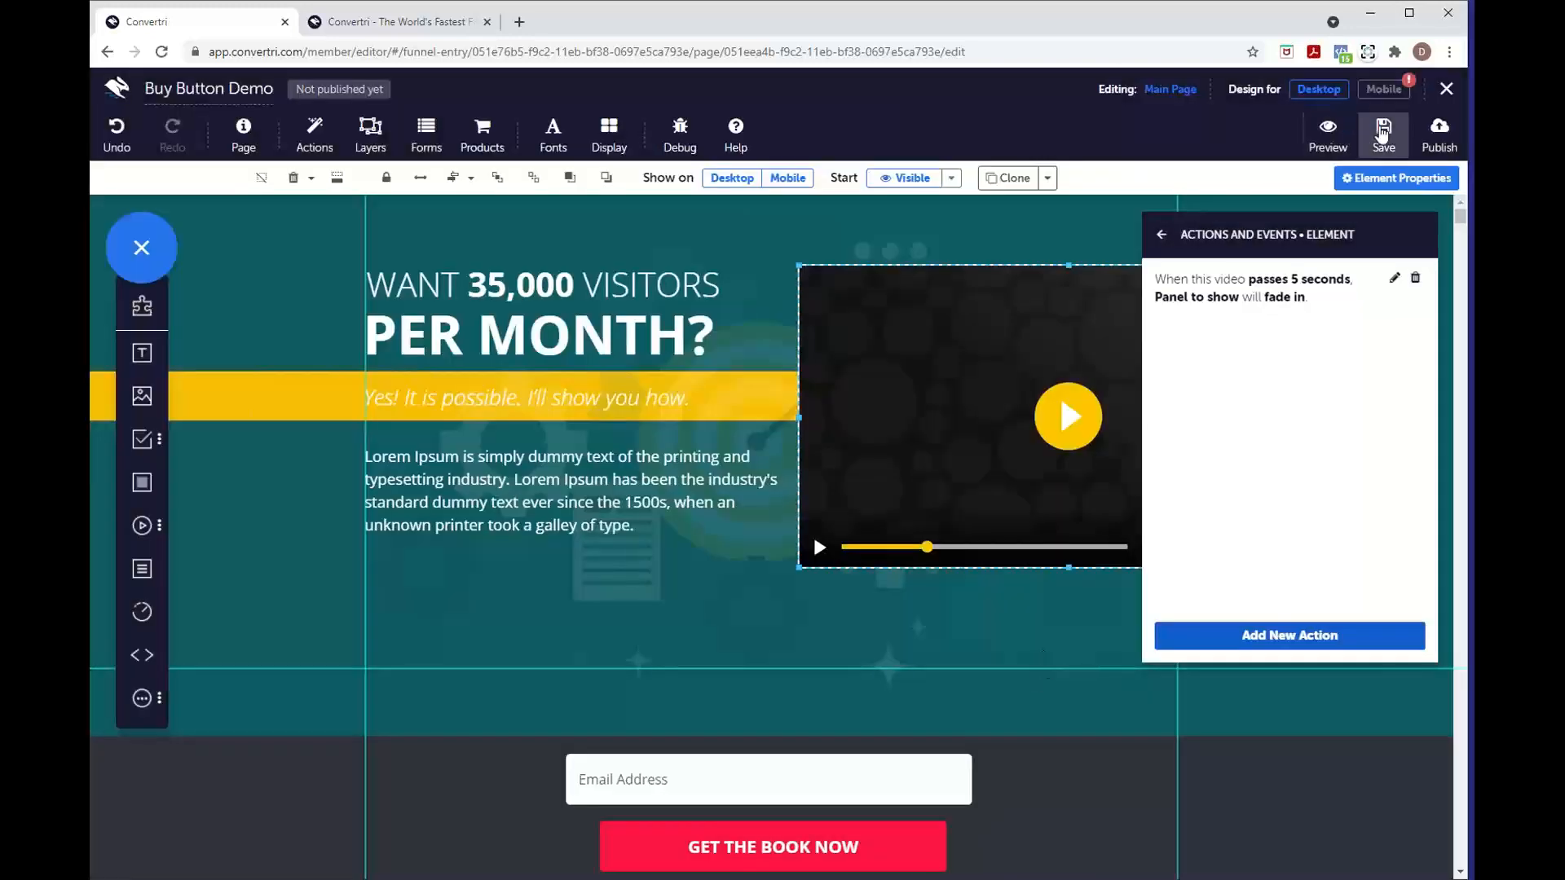
{"action": "left_click", "coordinate": [1435, 134]}
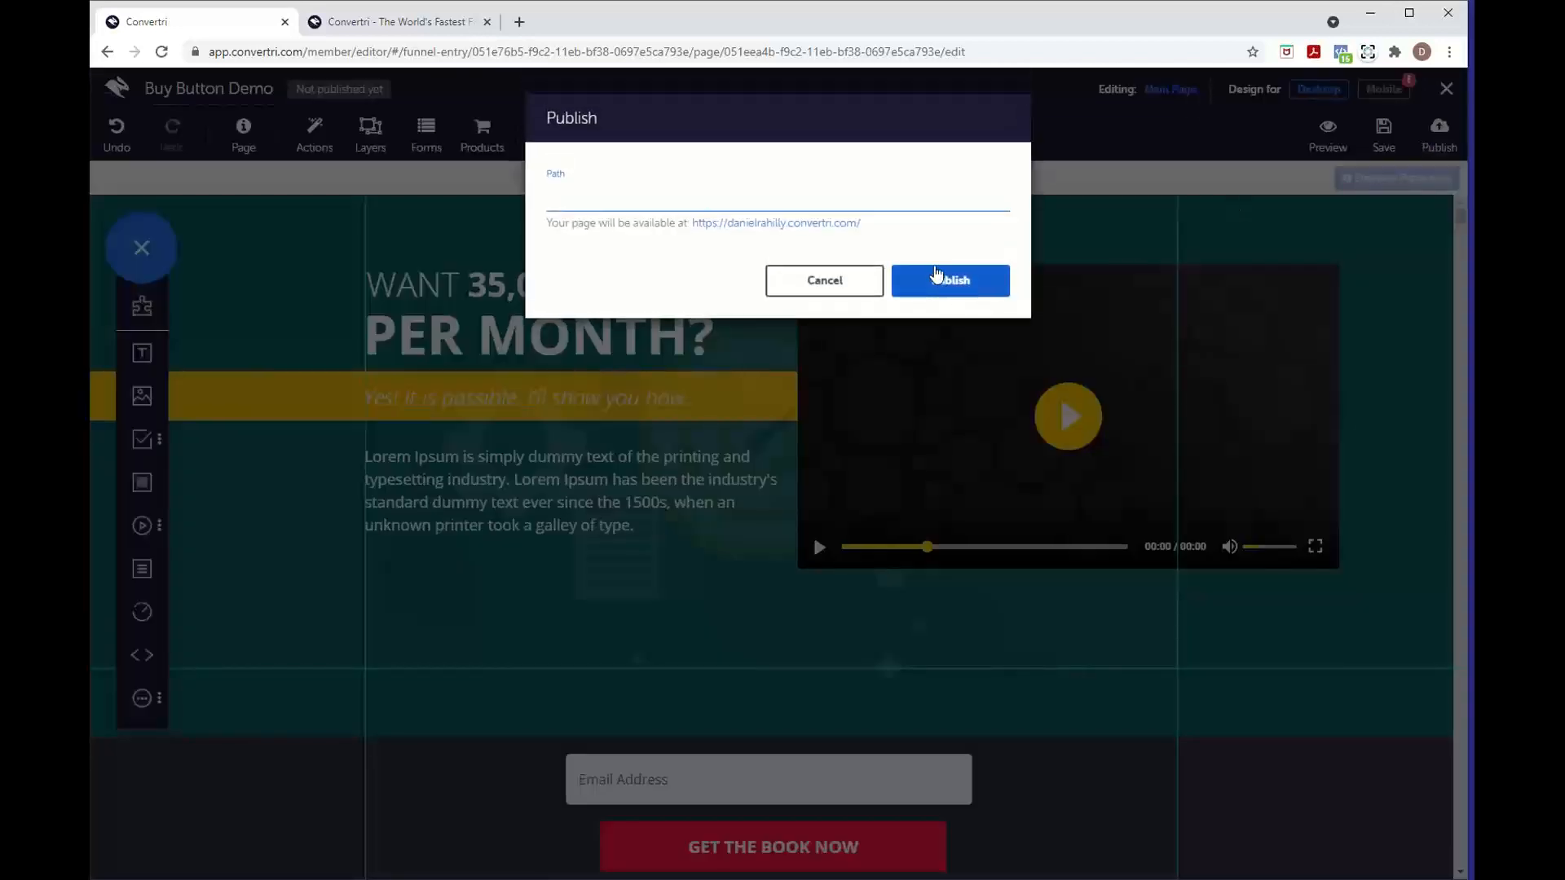
{"action": "type", "text": "utton"}
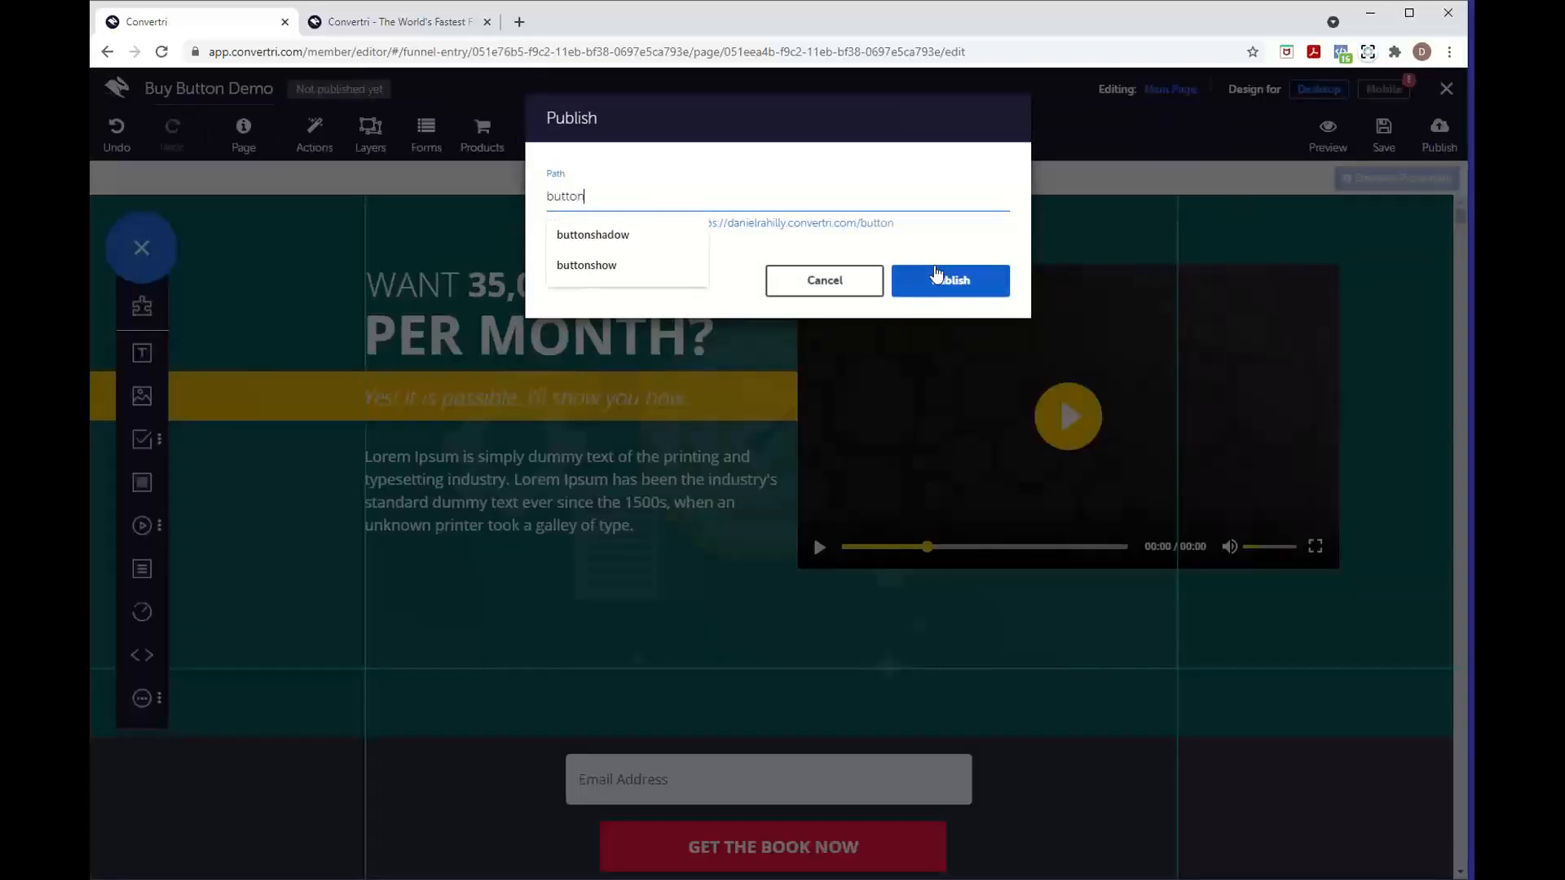
{"action": "type", "text": "show2"}
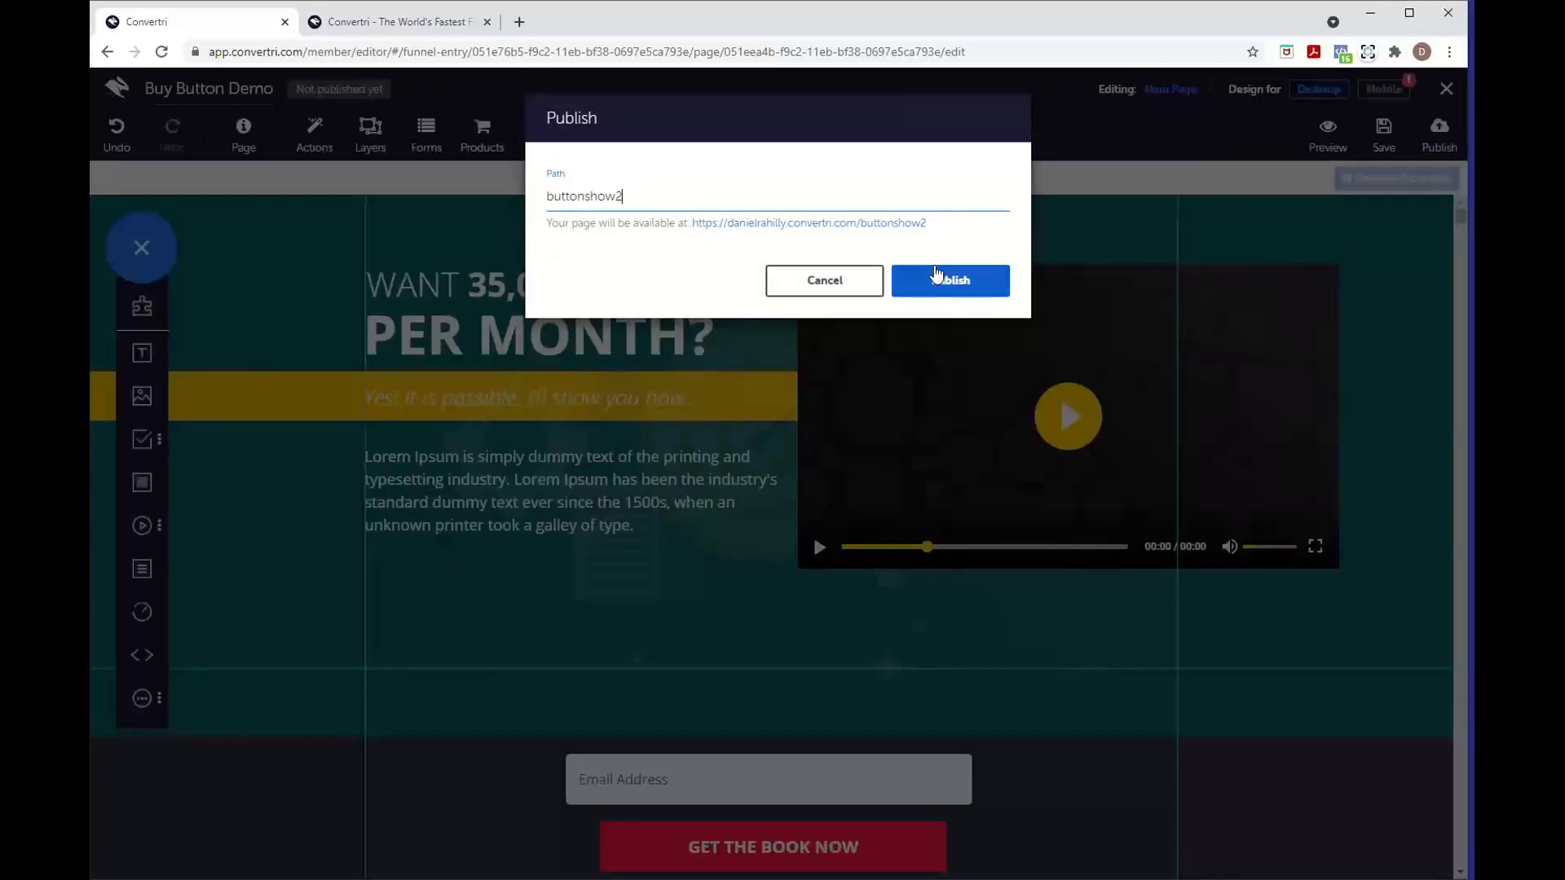
{"action": "left_click", "coordinate": [936, 275]}
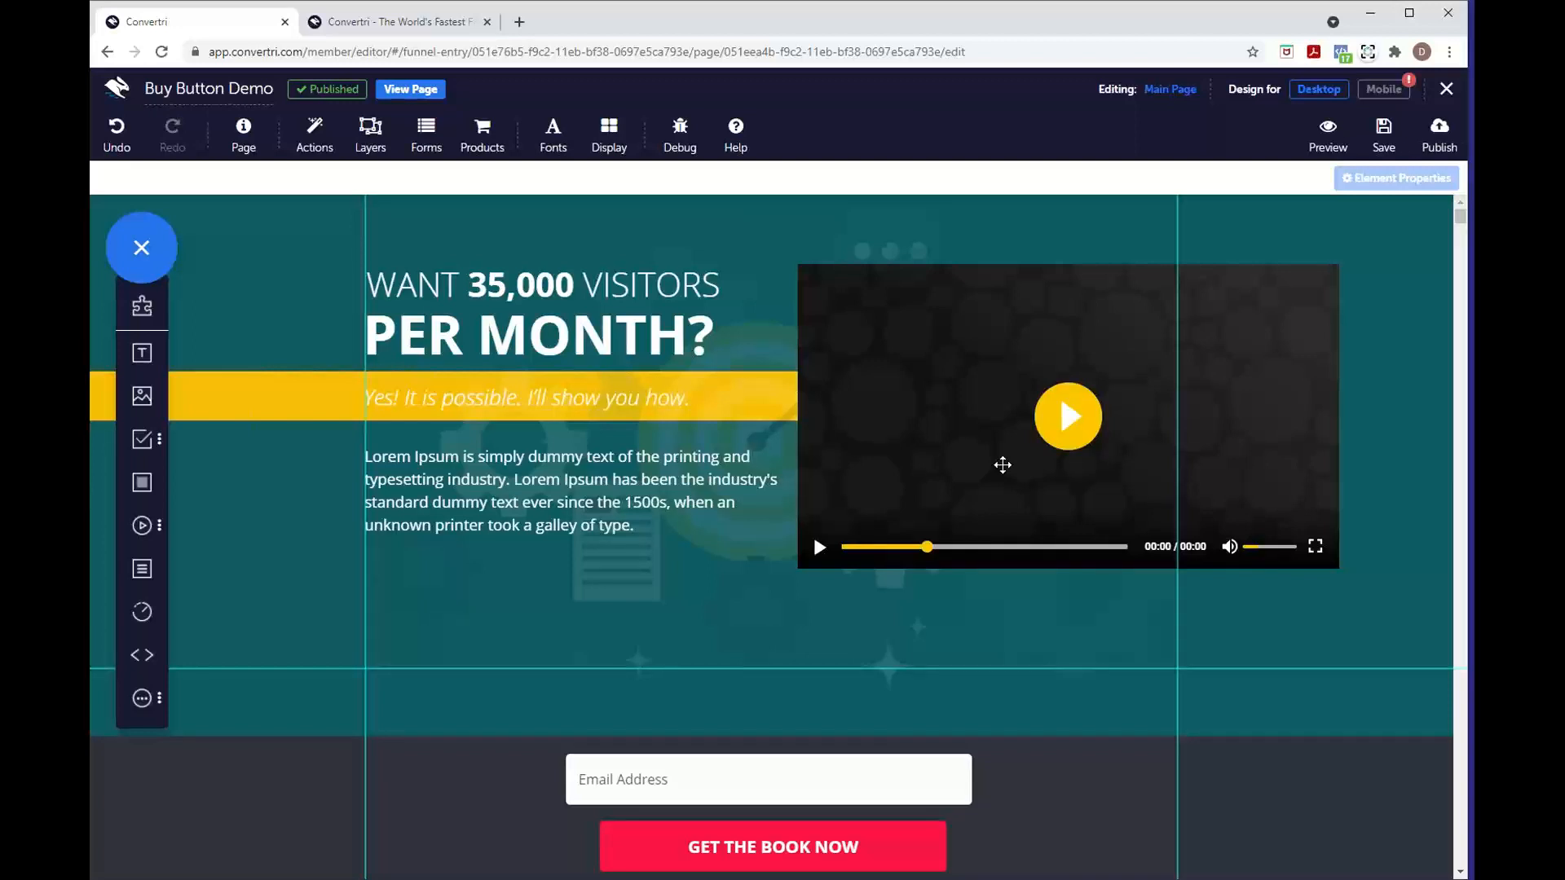
- View the published page, play its video muted past 5 seconds to check the timed email form, and close the page
{"action": "left_click", "coordinate": [428, 91]}
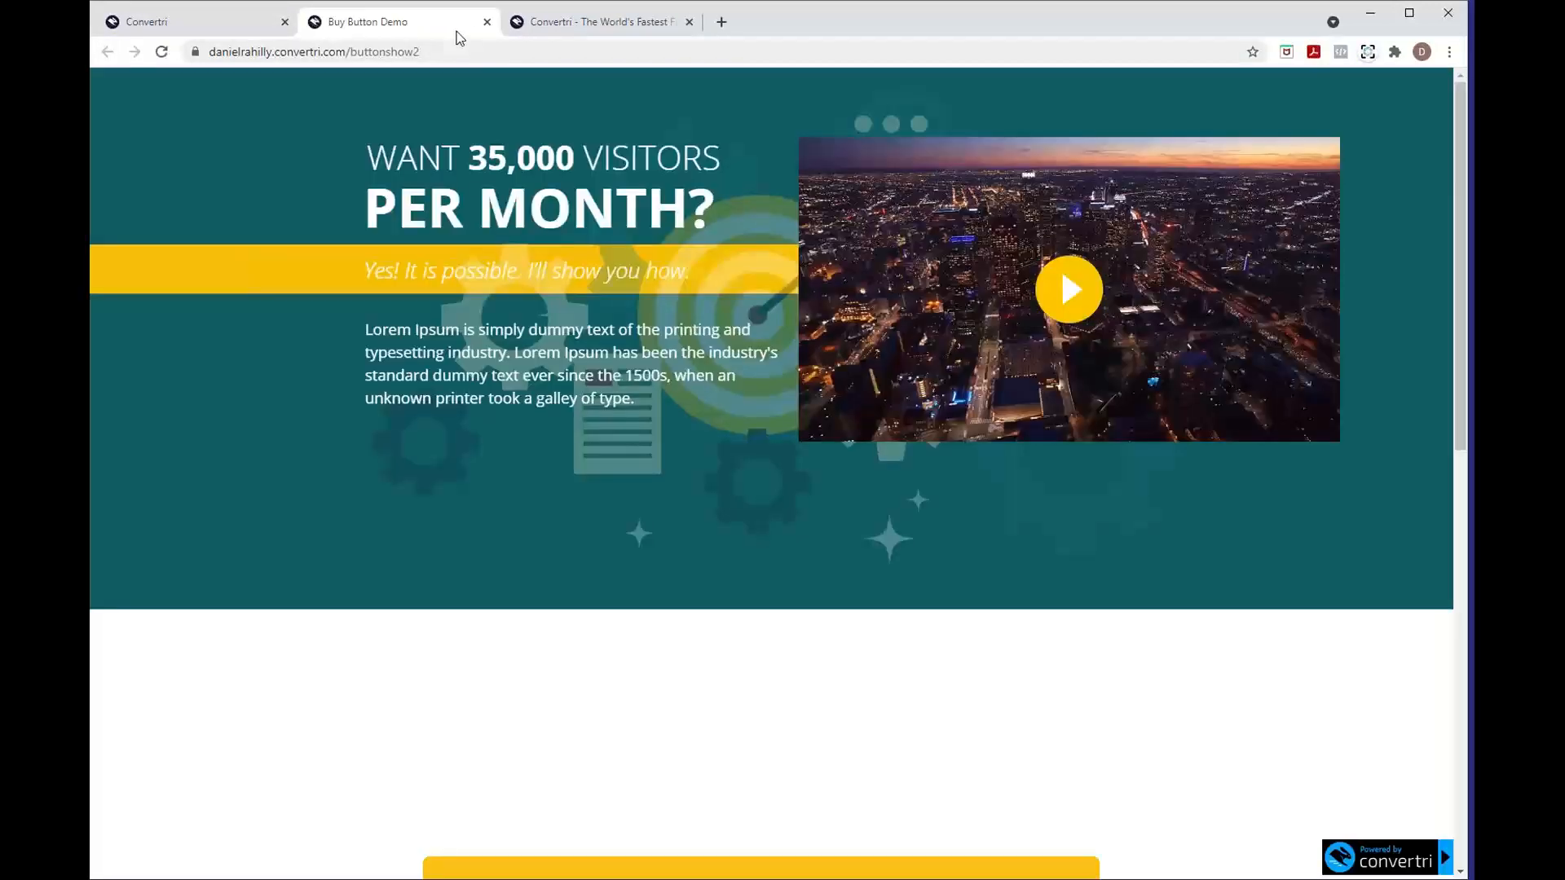
{"action": "mouse_move", "coordinate": [1250, 397]}
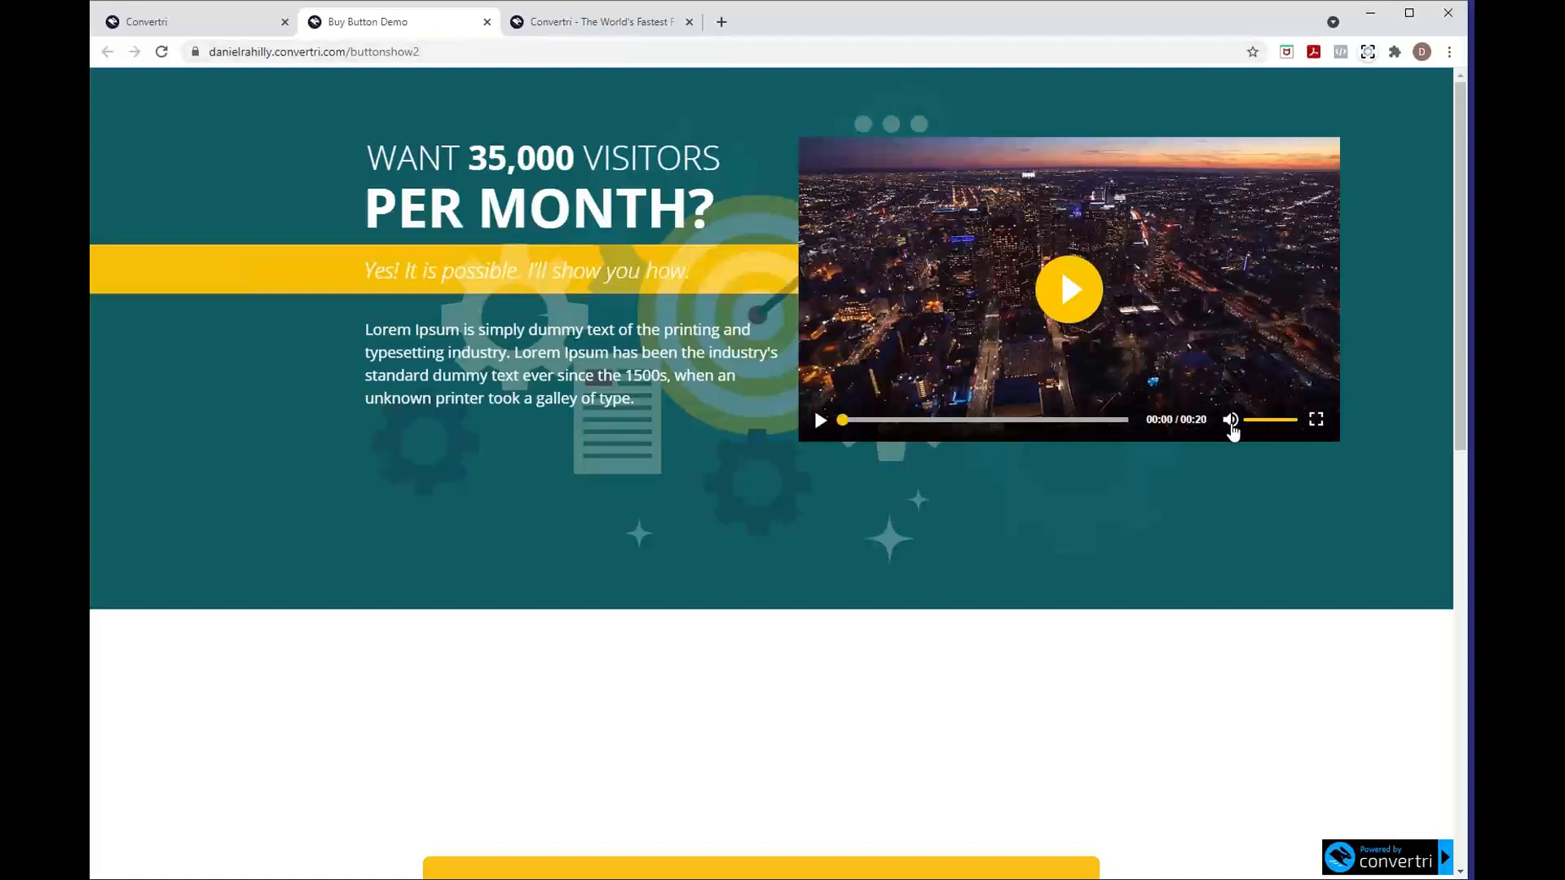
{"action": "left_click", "coordinate": [1231, 422]}
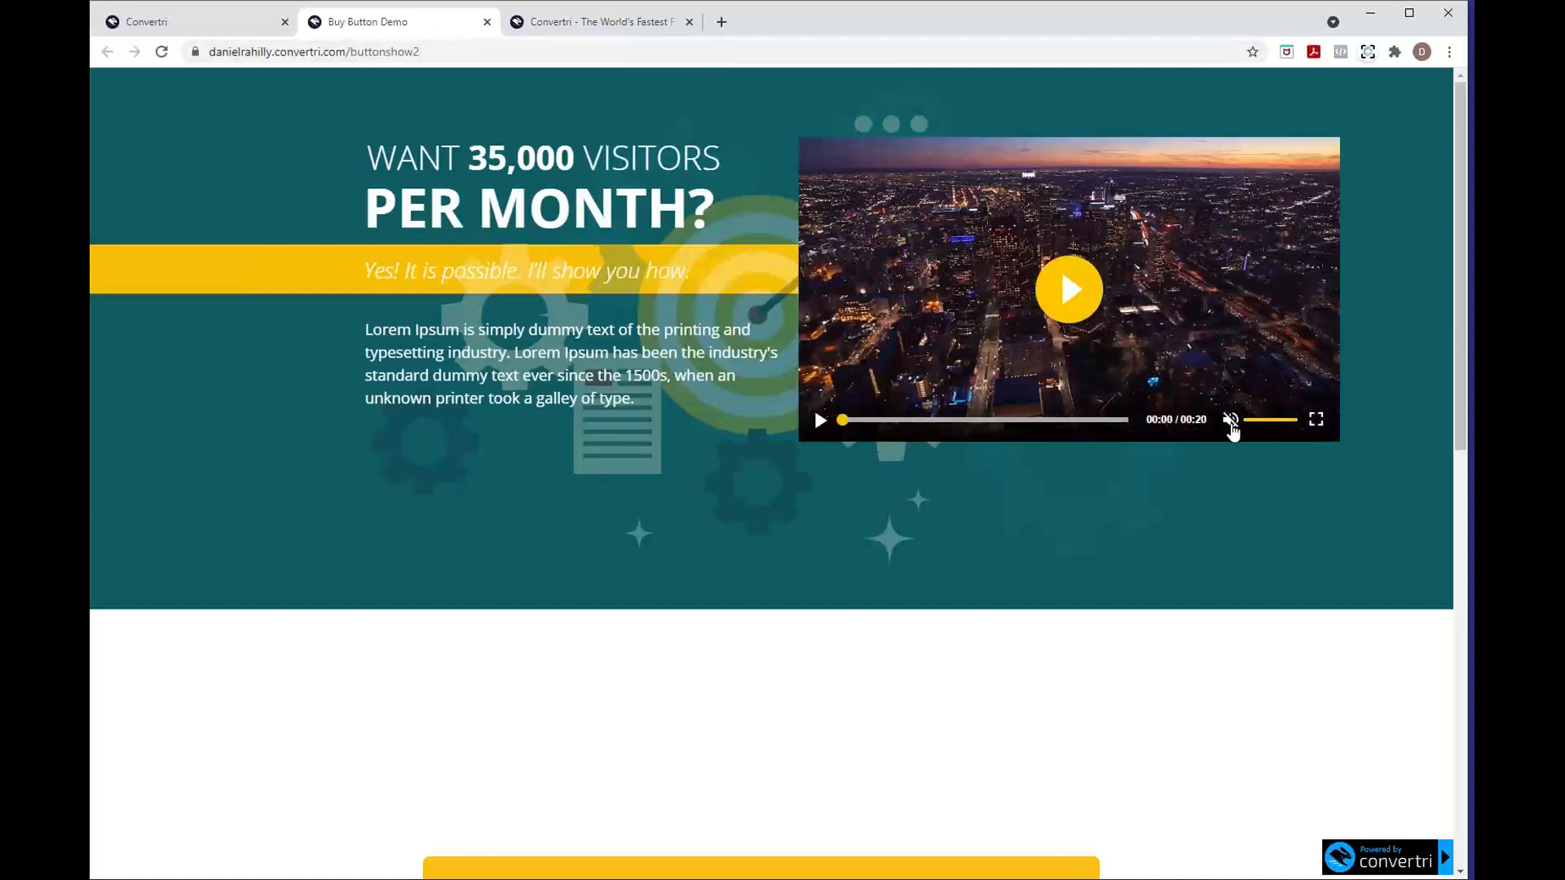
{"action": "left_click", "coordinate": [1072, 309]}
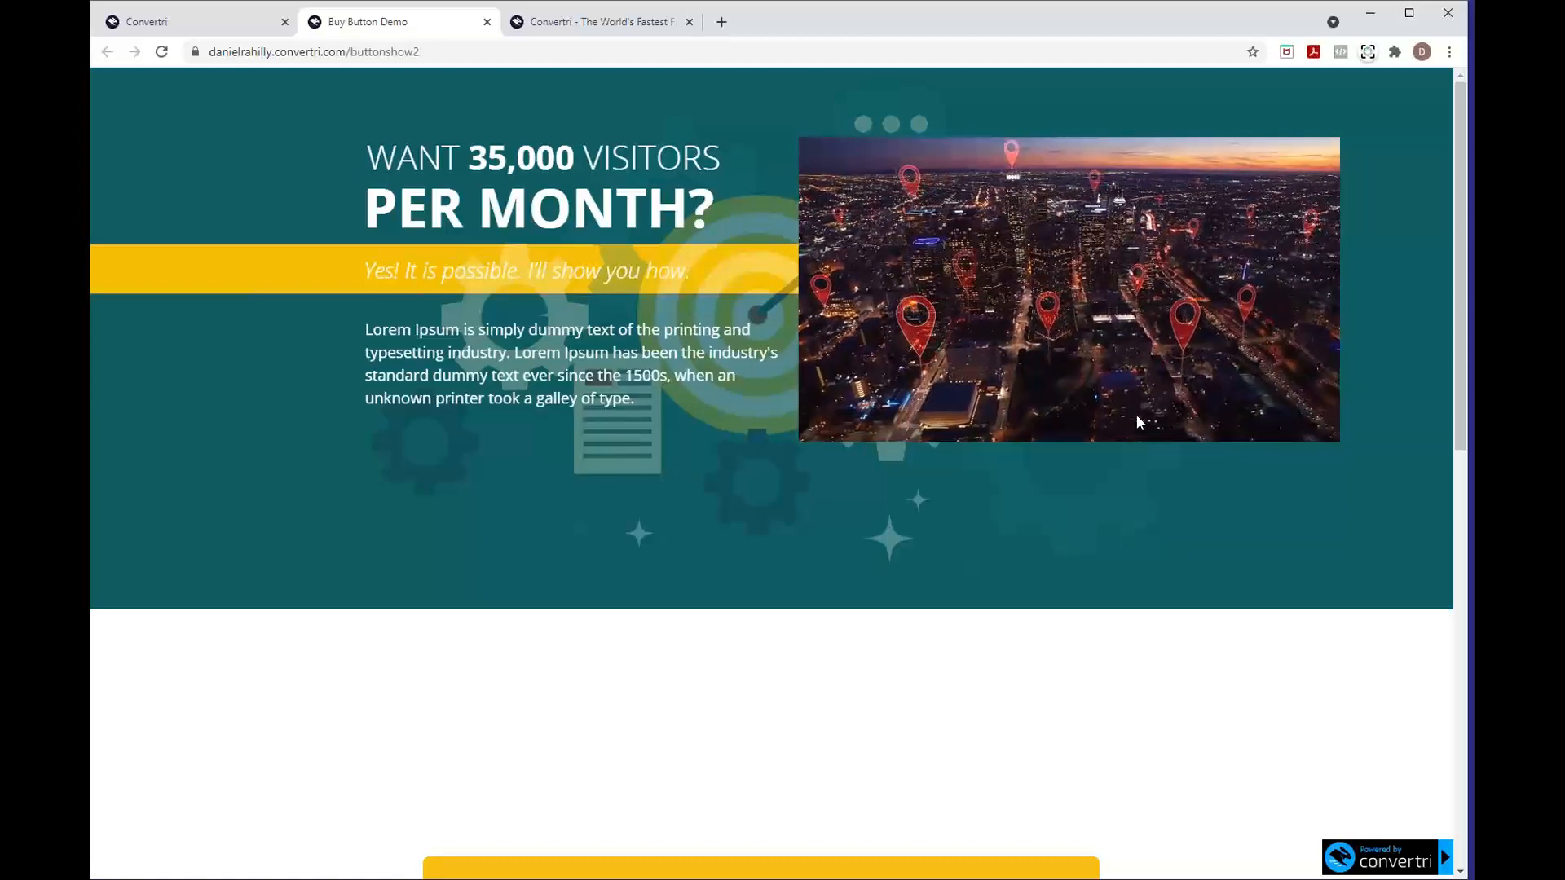
{"action": "mouse_move", "coordinate": [1126, 435]}
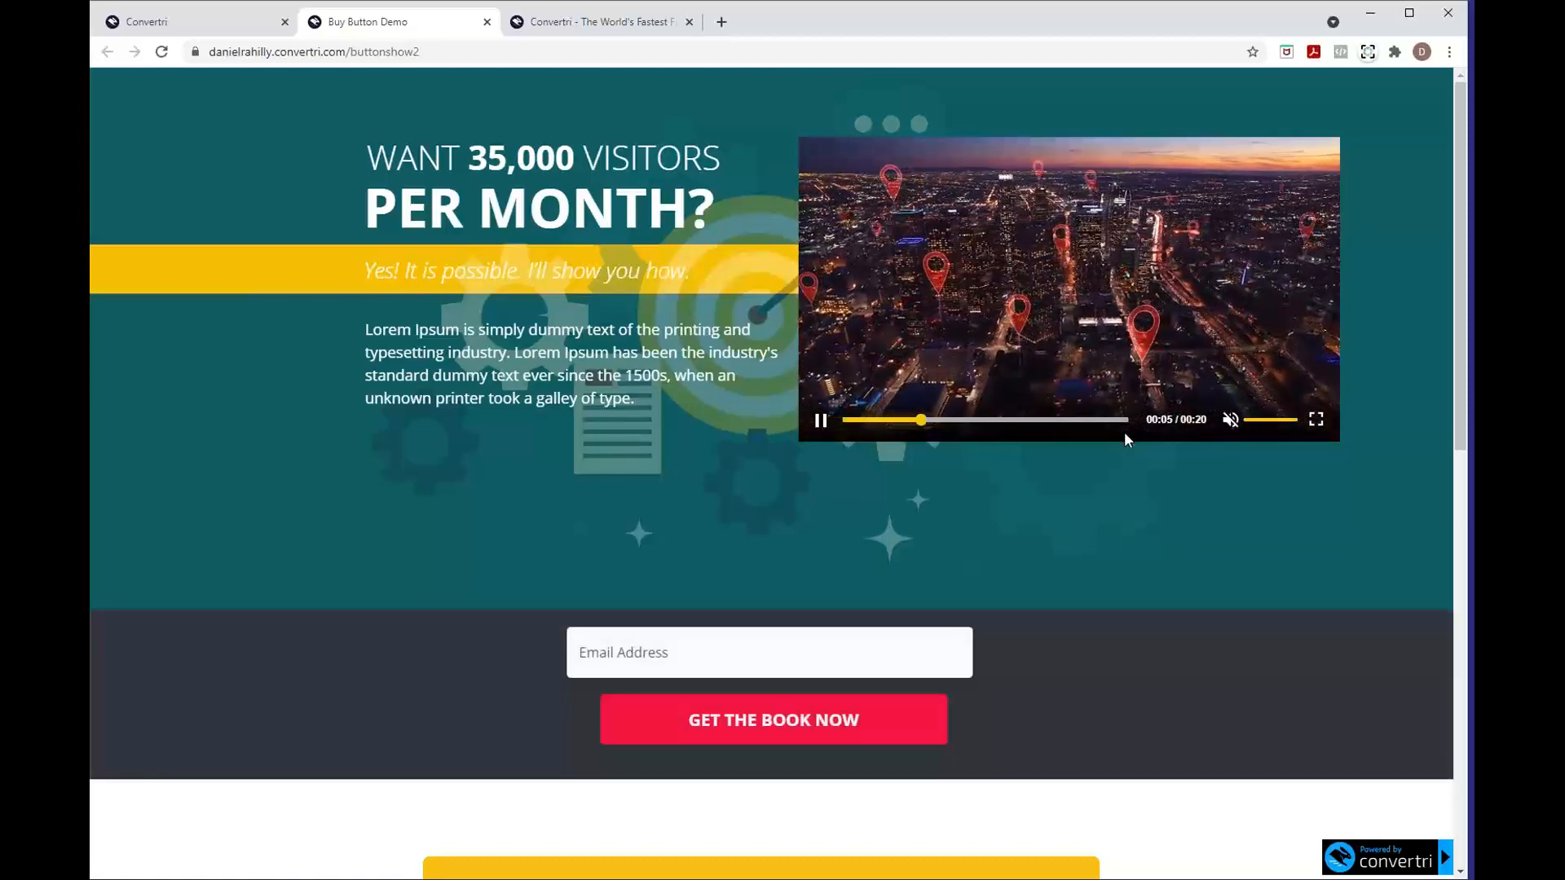
{"action": "left_click", "coordinate": [852, 653]}
{"action": "left_click", "coordinate": [950, 670]}
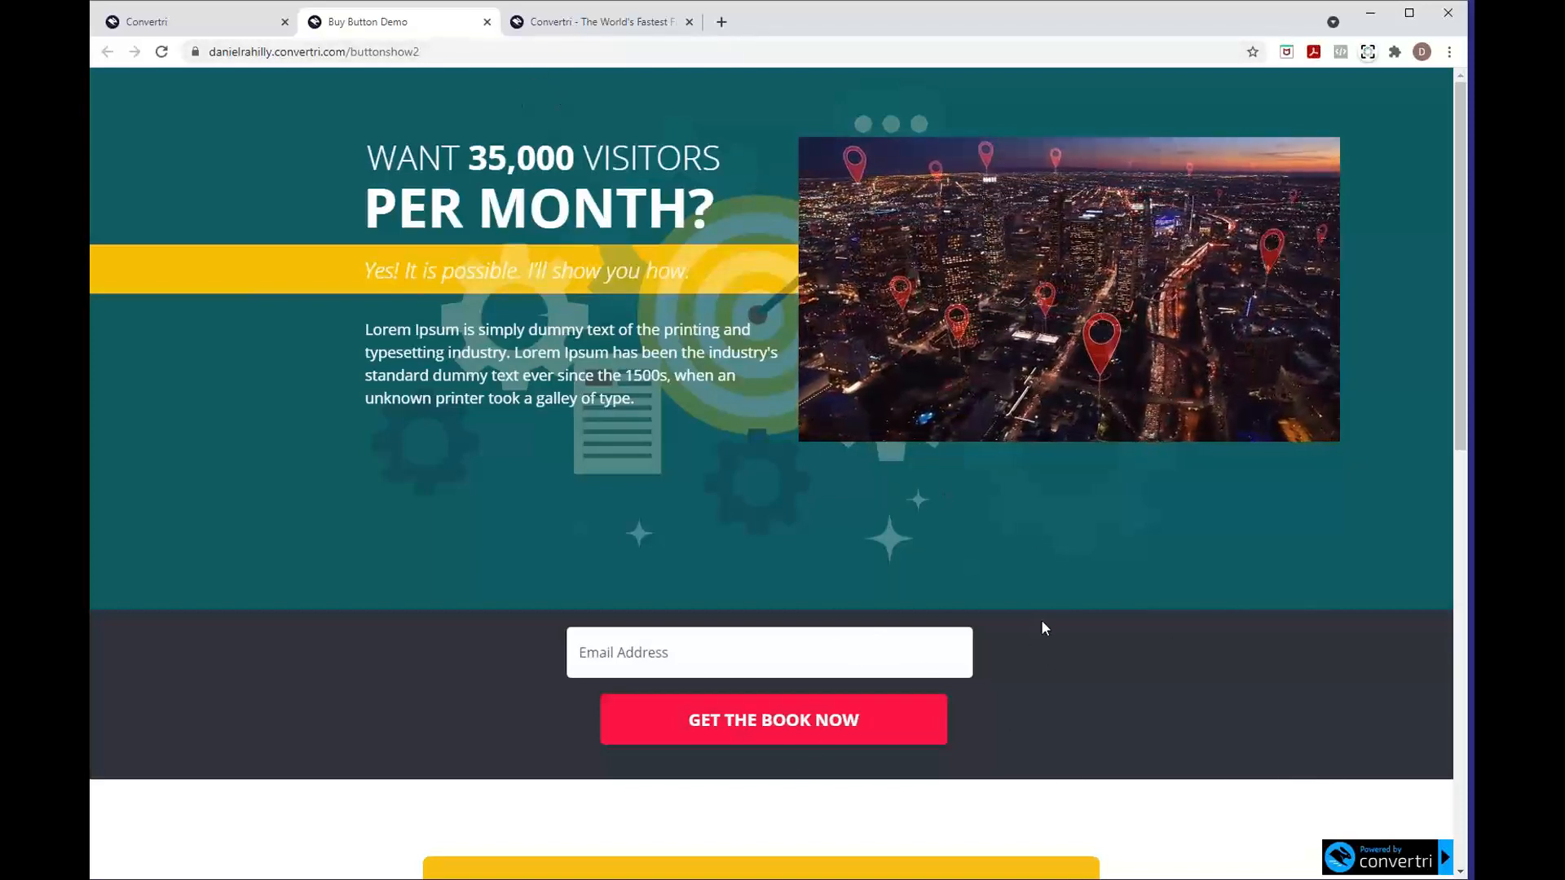
{"action": "left_click", "coordinate": [1091, 264]}
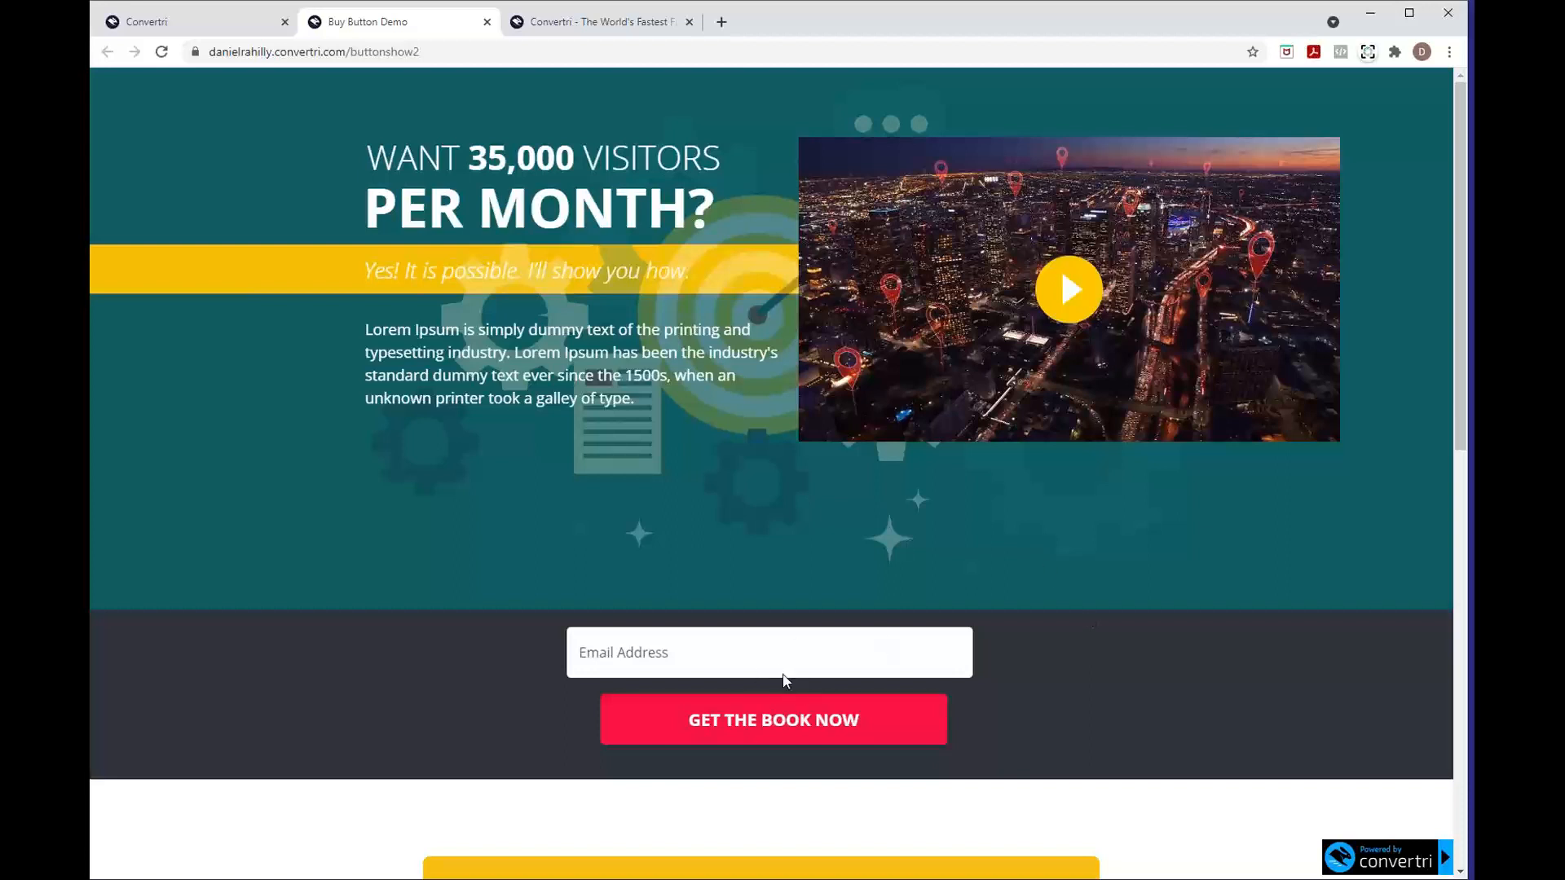
{"action": "mouse_move", "coordinate": [1102, 351]}
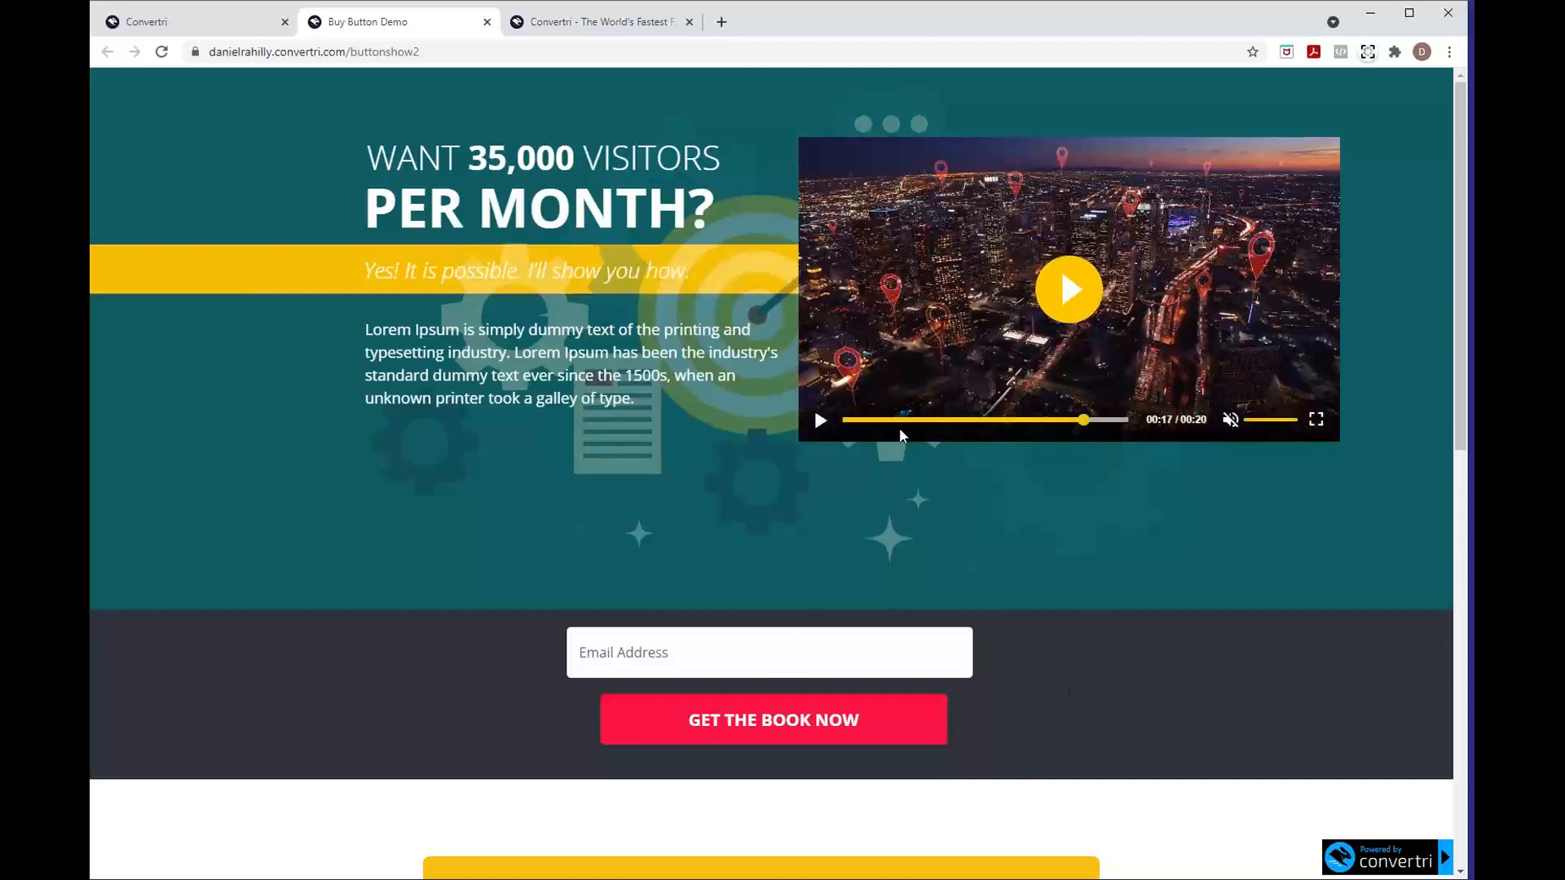
{"action": "left_click", "coordinate": [487, 22]}
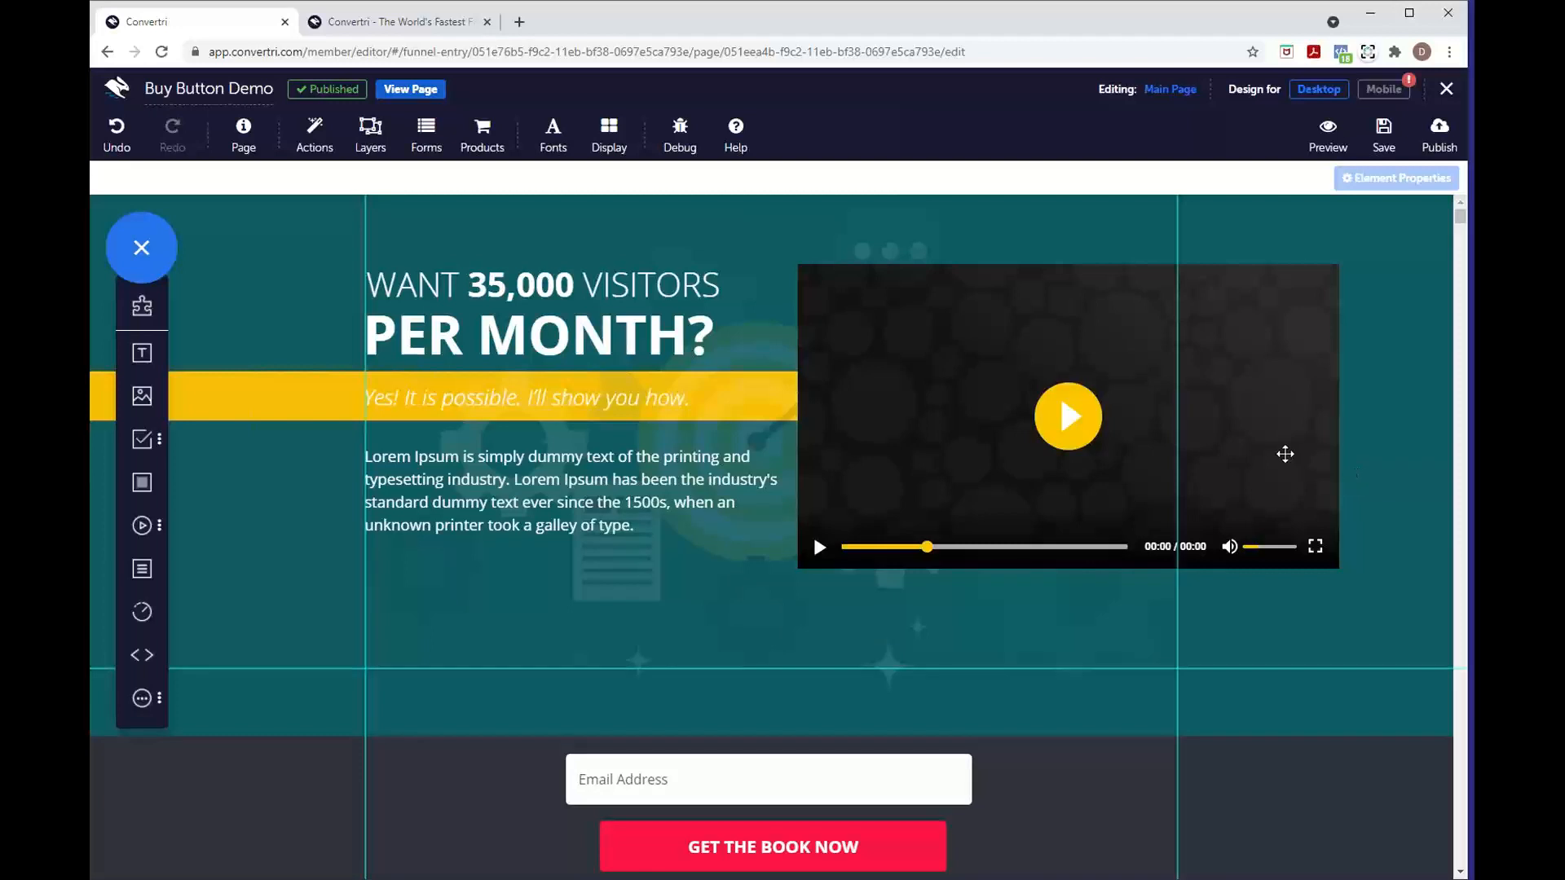
- Clear the video source of the hero video in its video properties
{"action": "left_click", "coordinate": [1244, 374]}
{"action": "left_click", "coordinate": [1168, 253]}
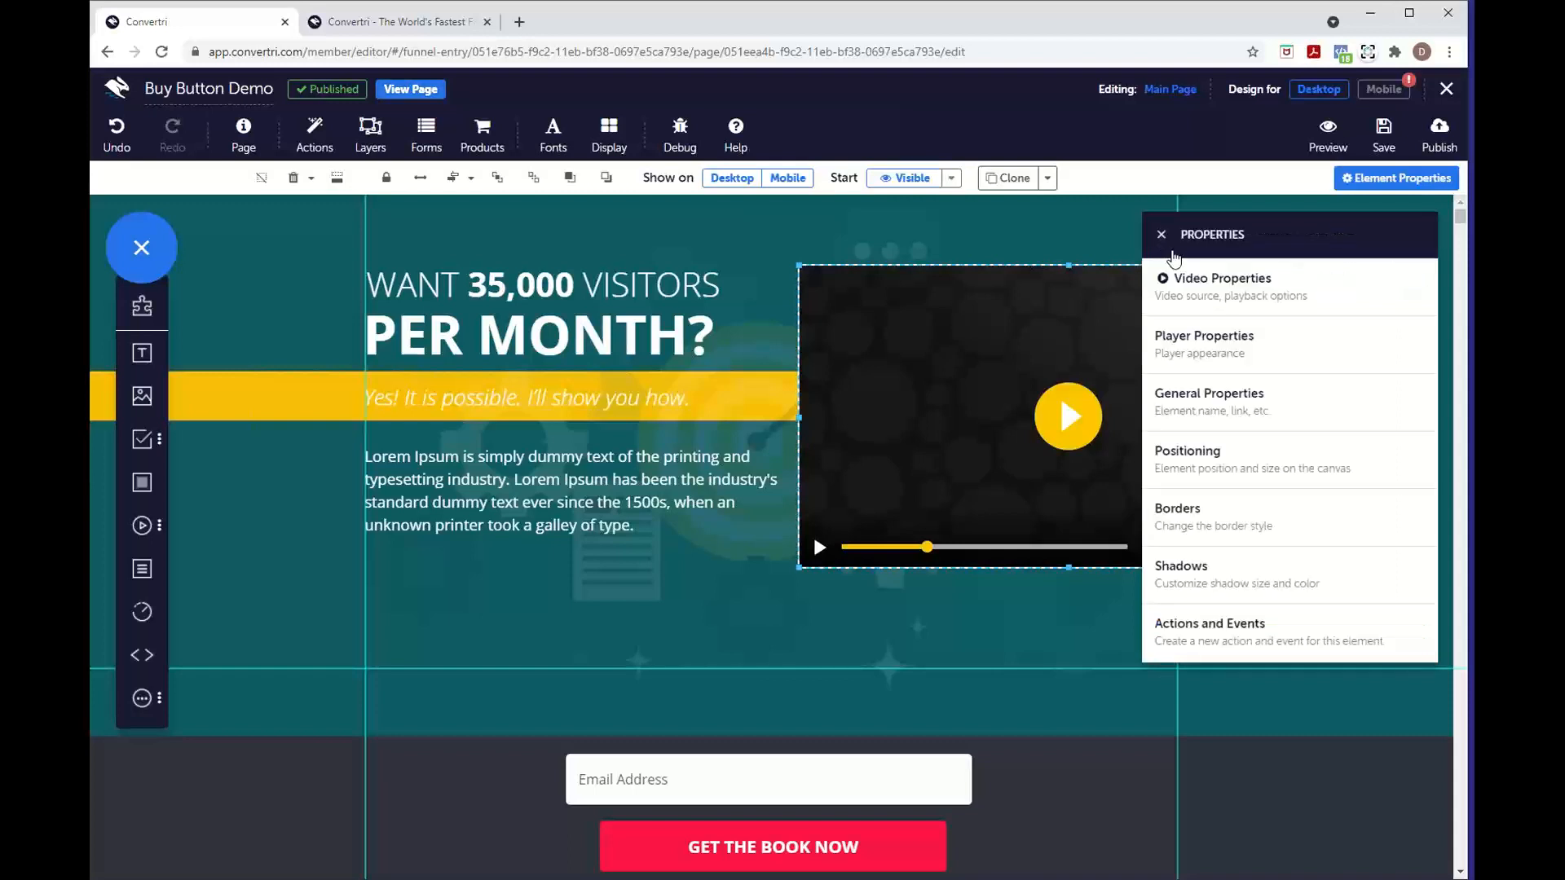
{"action": "left_click", "coordinate": [1219, 282]}
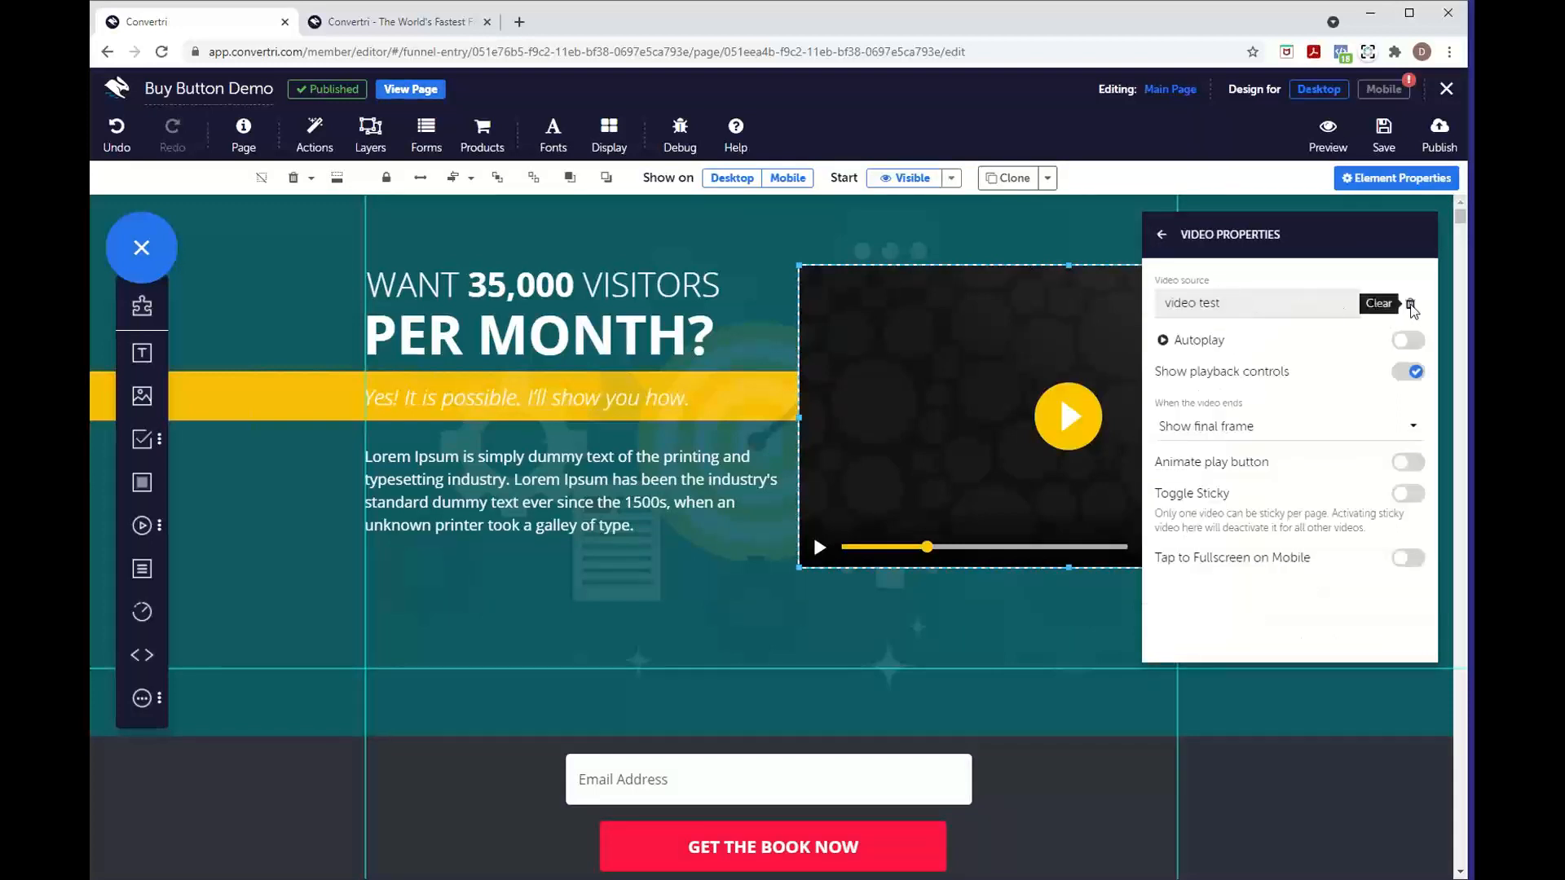
{"action": "left_click", "coordinate": [1410, 303]}
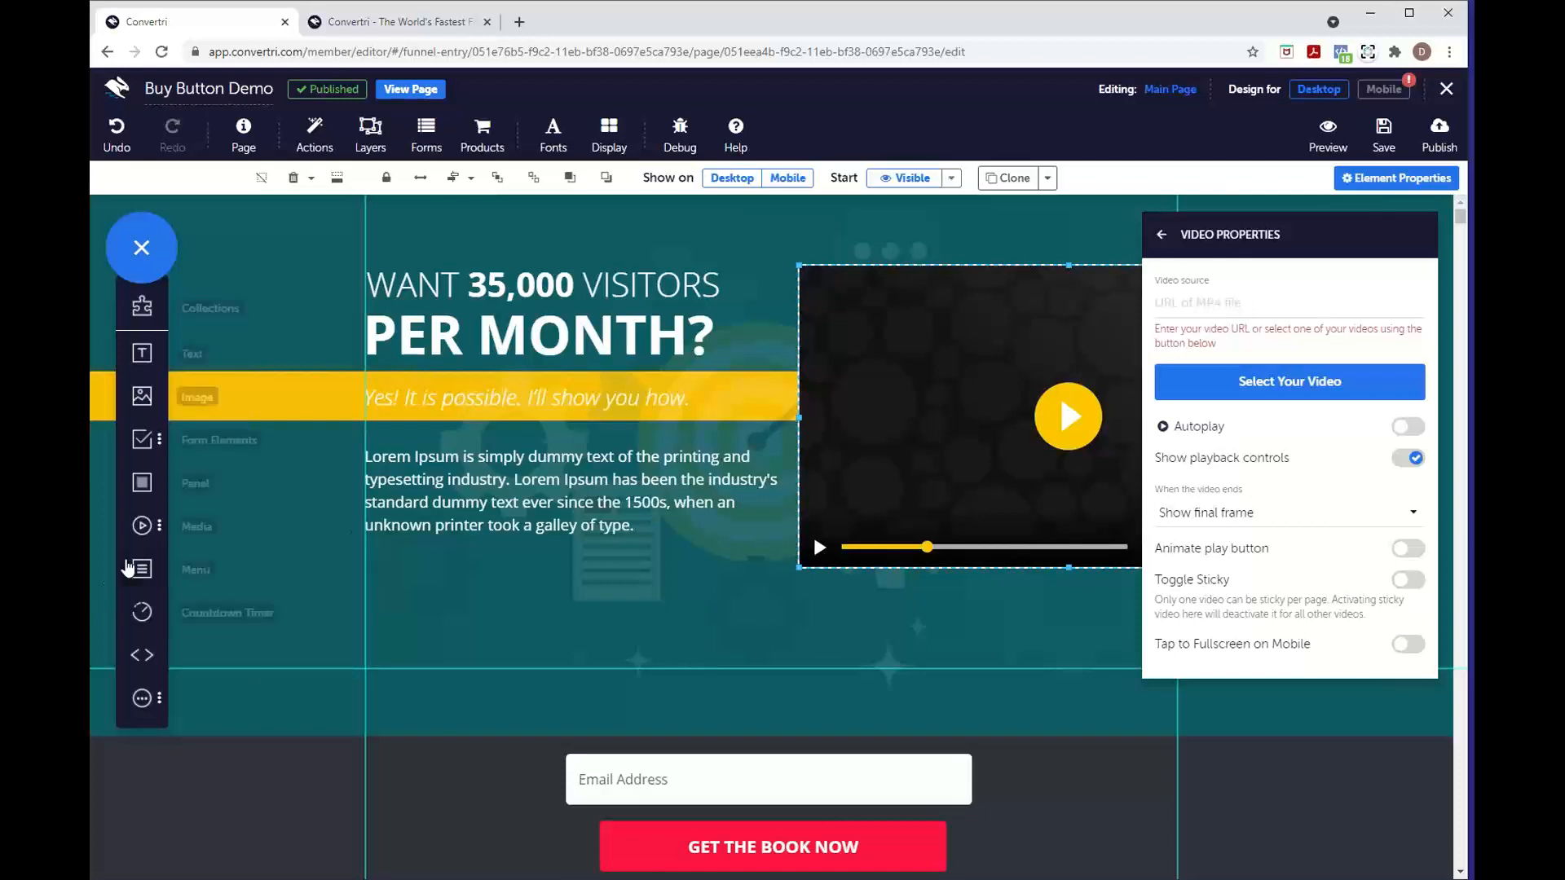
- Try out a Vimeo video element over the heading, selecting its video URL, and delete the element
{"action": "left_click", "coordinate": [142, 525]}
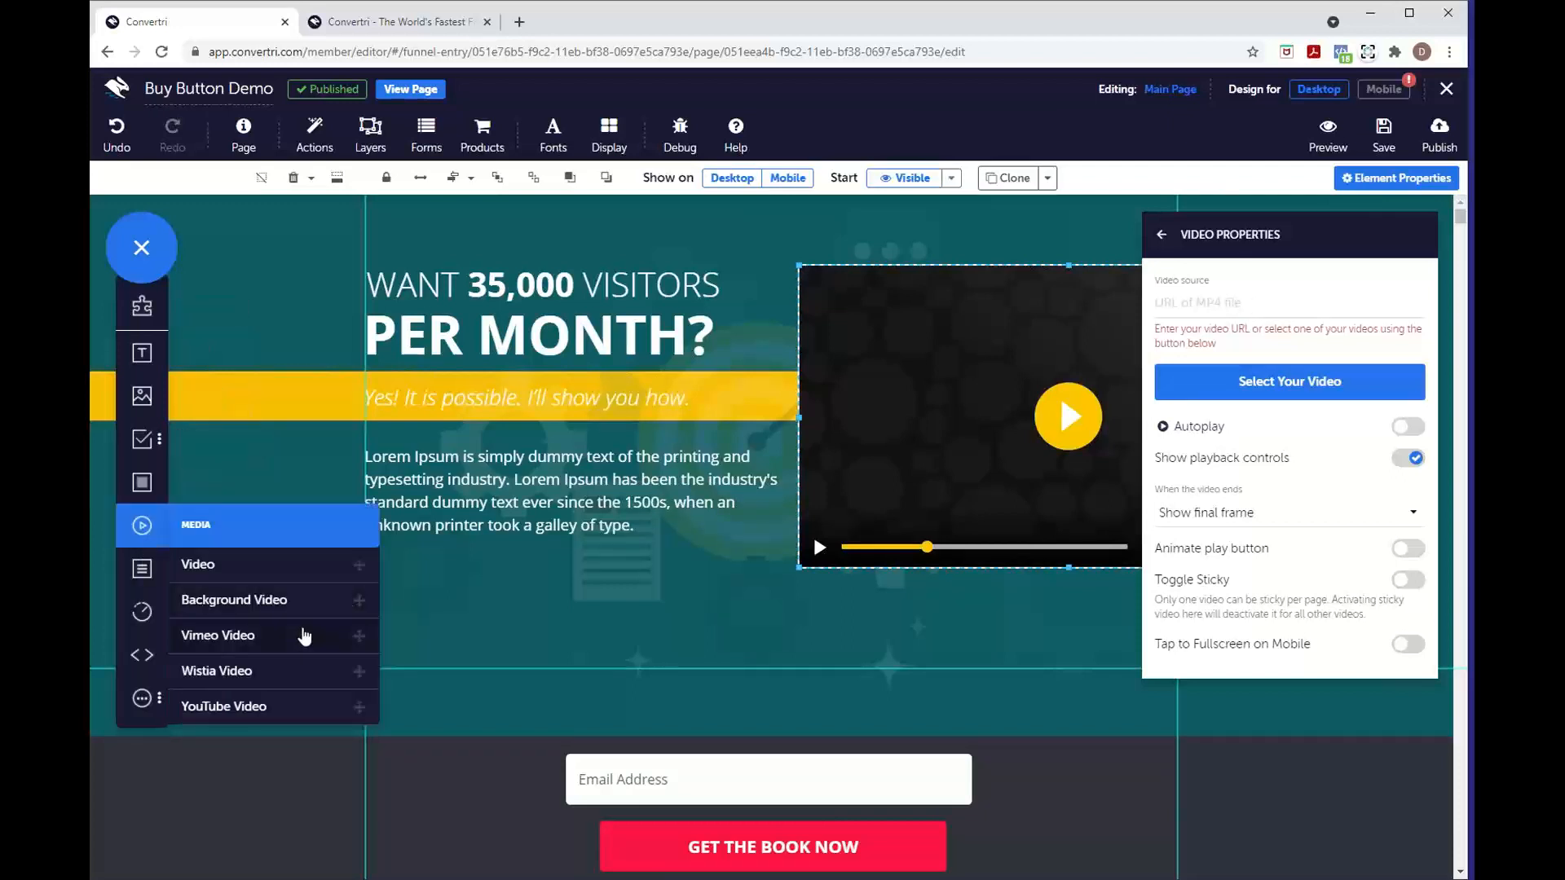
{"action": "left_click", "coordinate": [354, 635]}
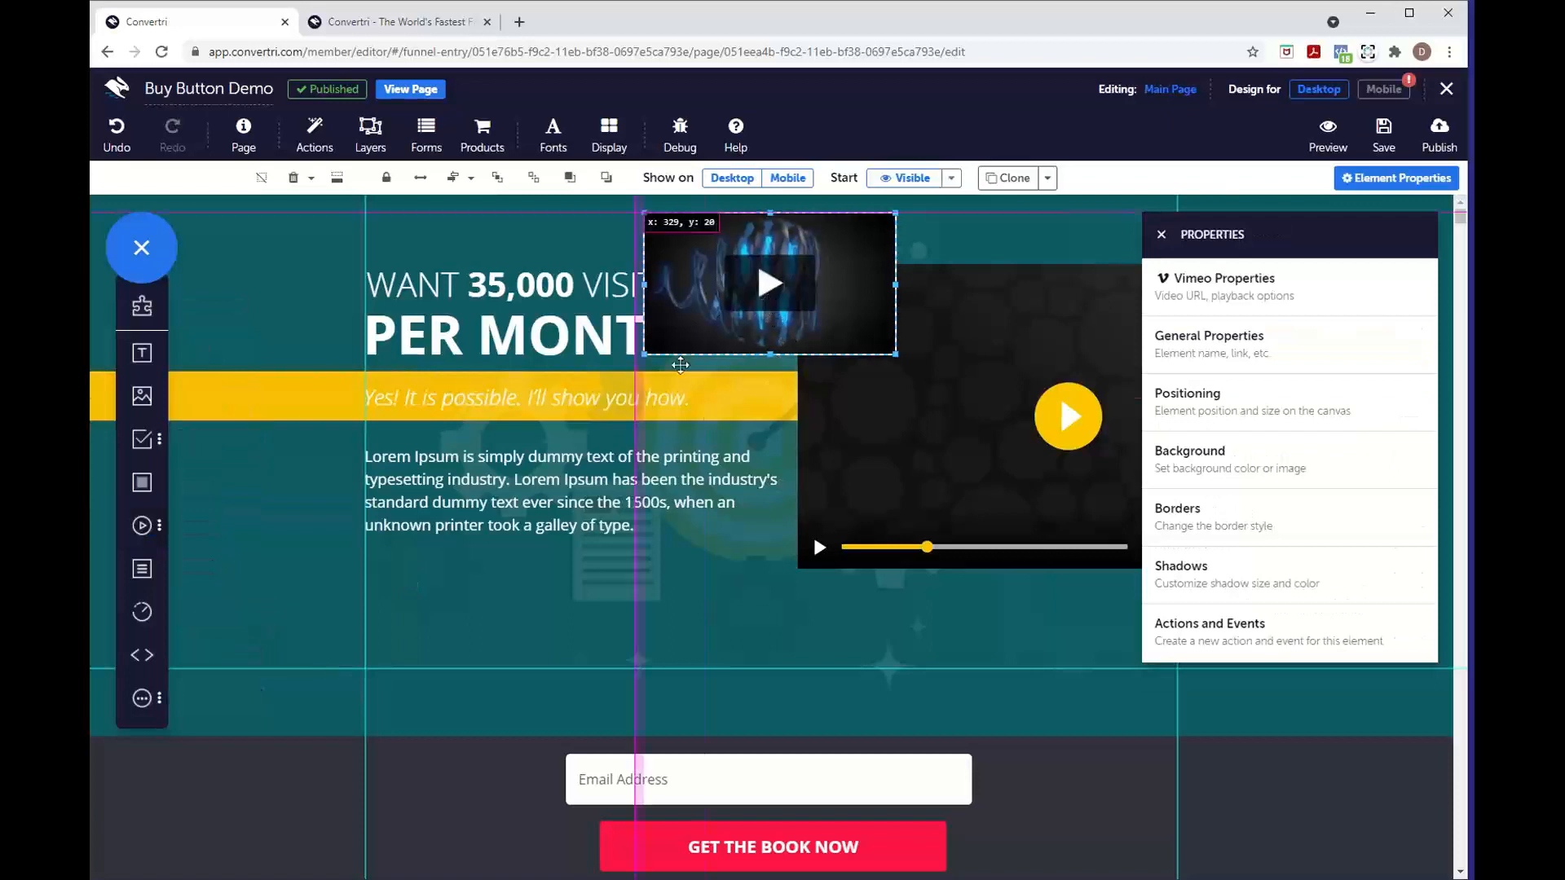
{"action": "left_click_drag", "start_coordinate": [770, 302], "coordinate": [676, 376]}
{"action": "left_click", "coordinate": [1206, 287]}
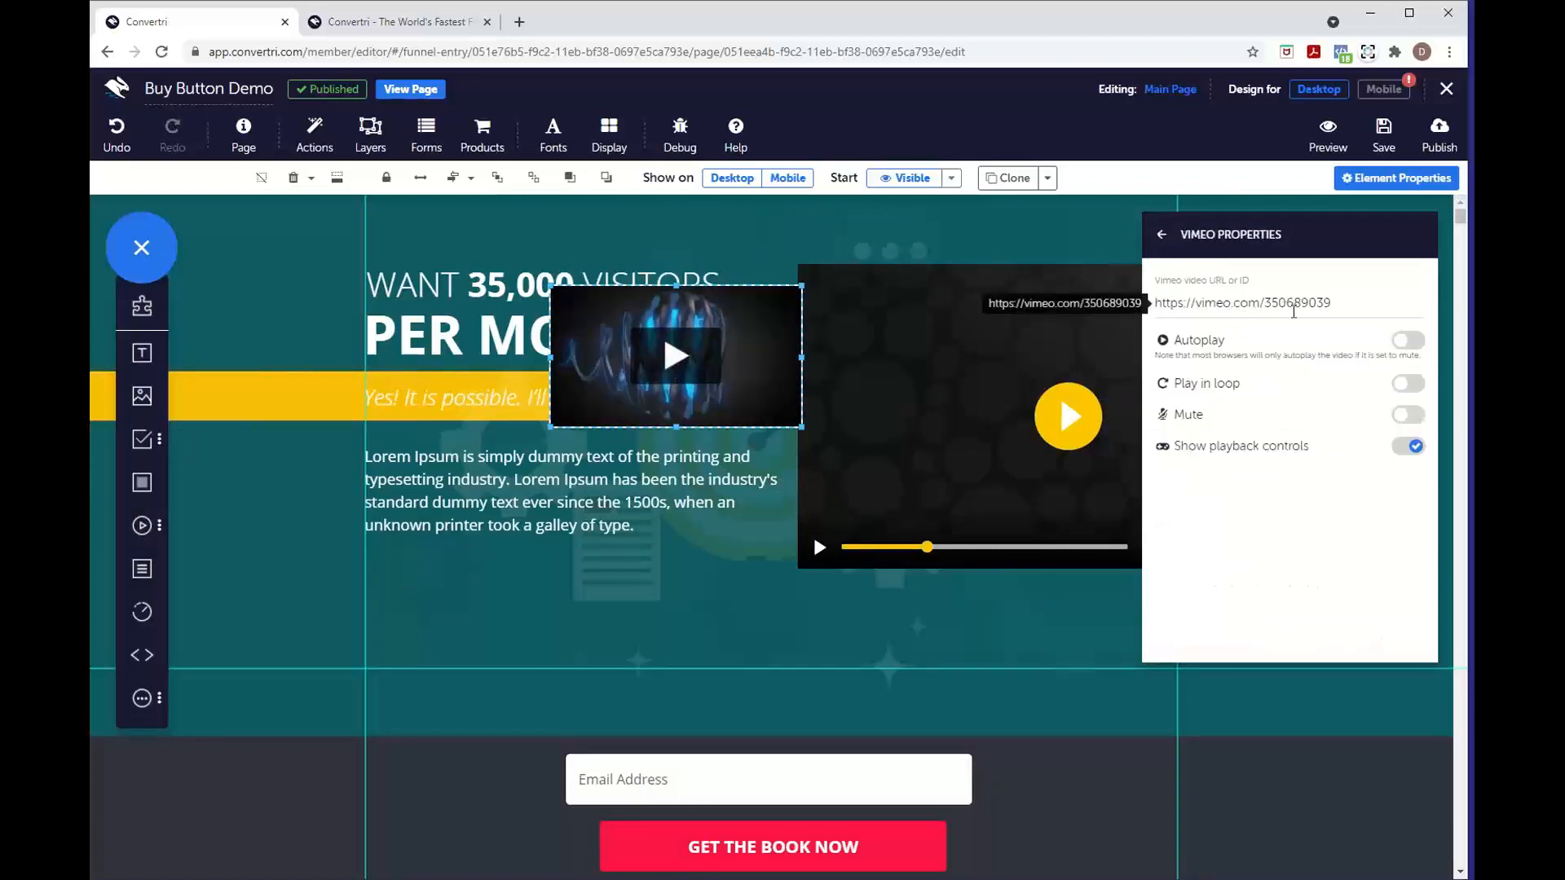
{"action": "left_click", "coordinate": [1372, 306]}
{"action": "left_click", "coordinate": [1371, 308]}
{"action": "left_click_drag", "start_coordinate": [1372, 307], "coordinate": [1150, 295]}
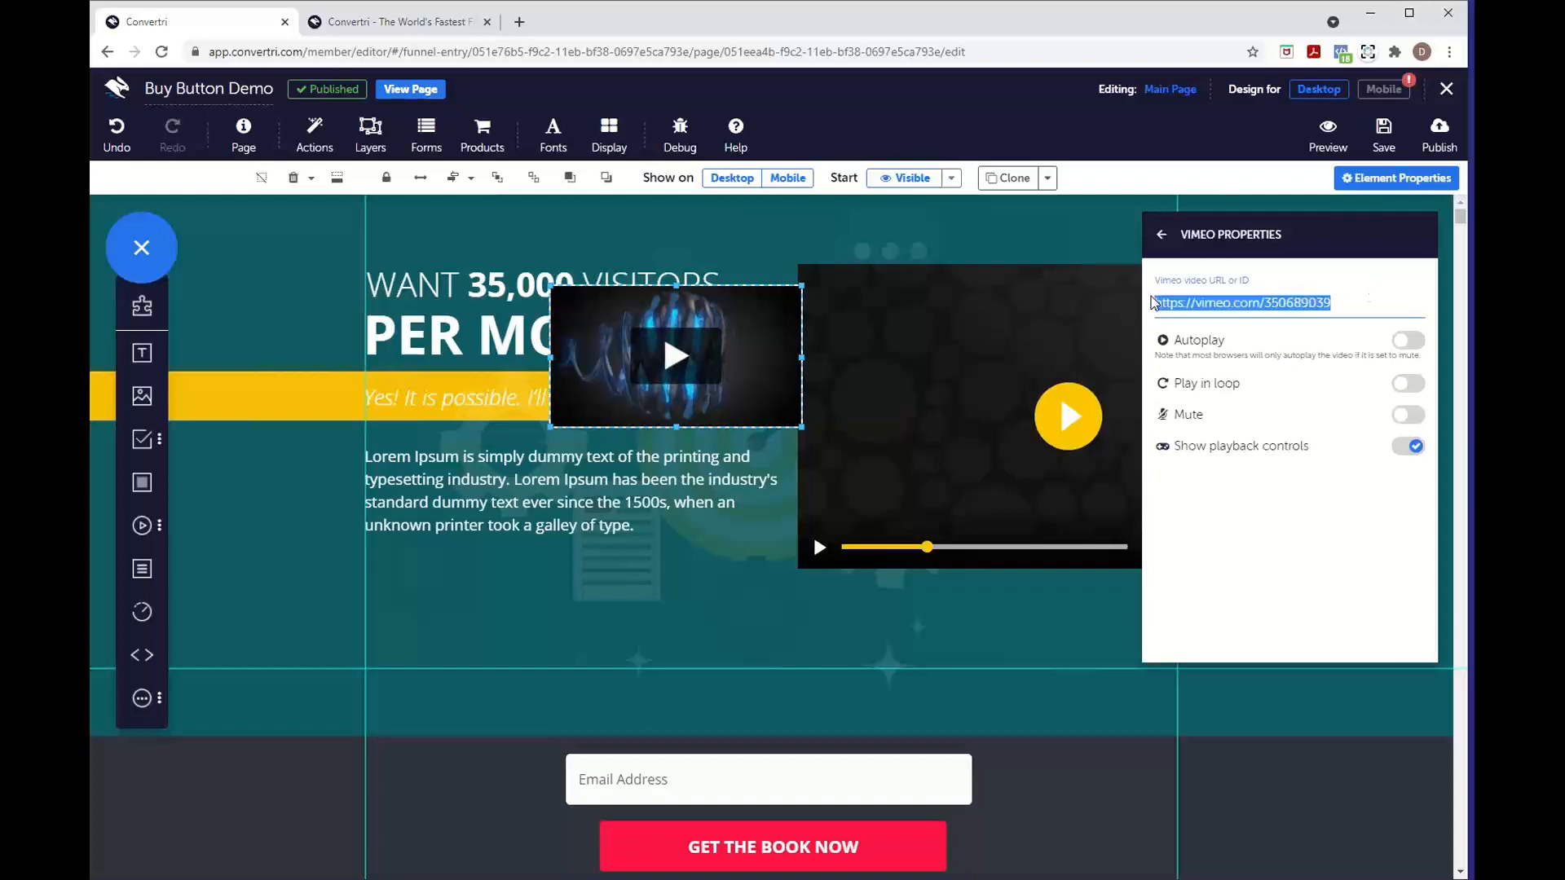
{"action": "left_click", "coordinate": [739, 329]}
{"action": "key", "text": "Delete"}
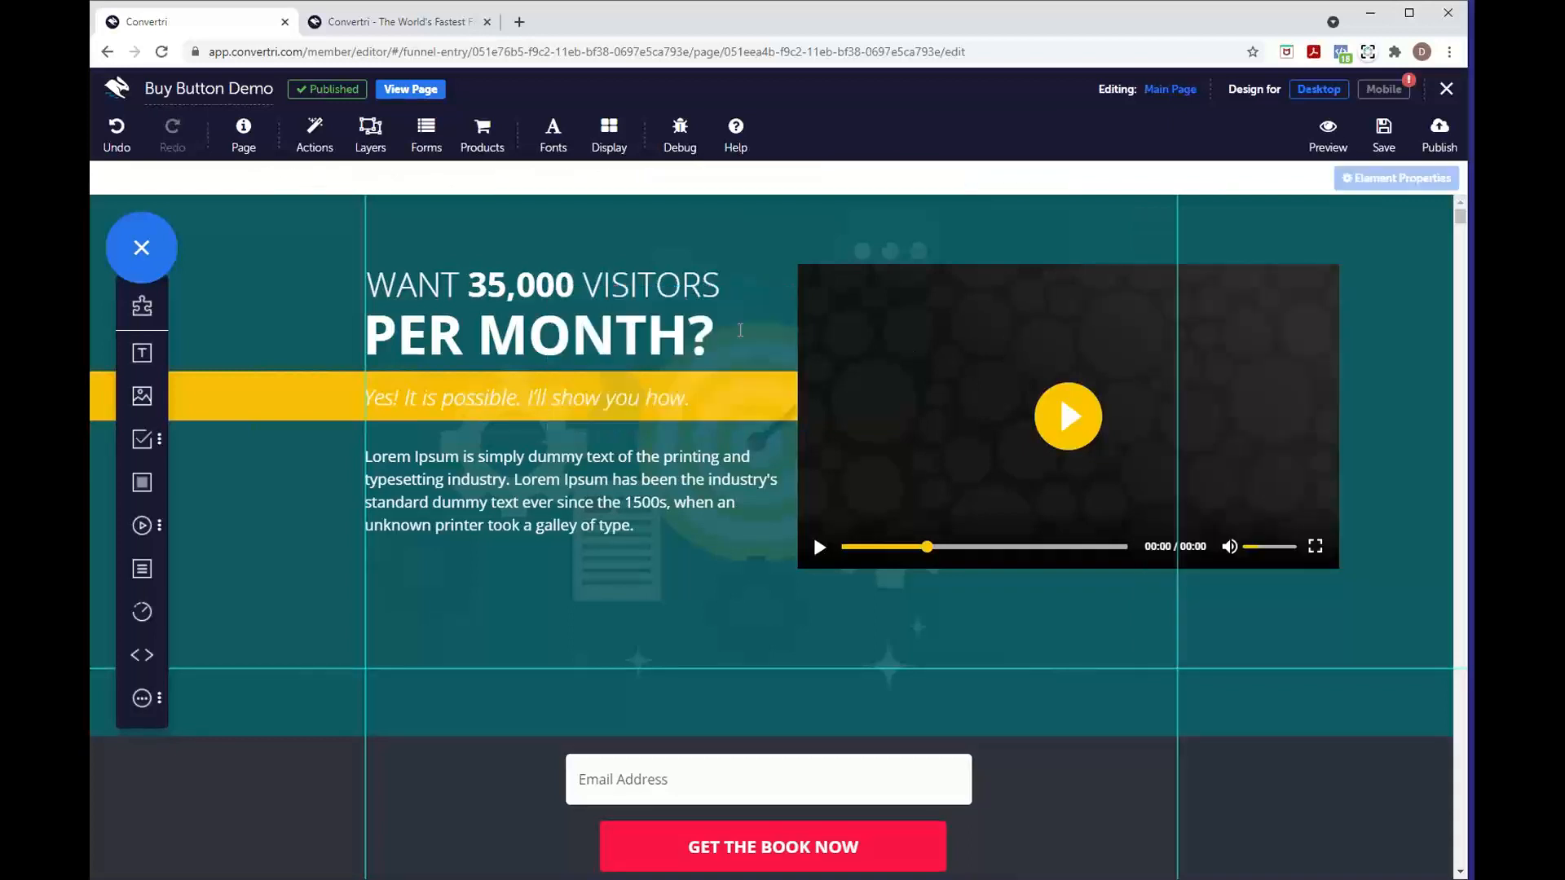
{"action": "left_click", "coordinate": [1313, 311]}
{"action": "left_click", "coordinate": [1313, 310]}
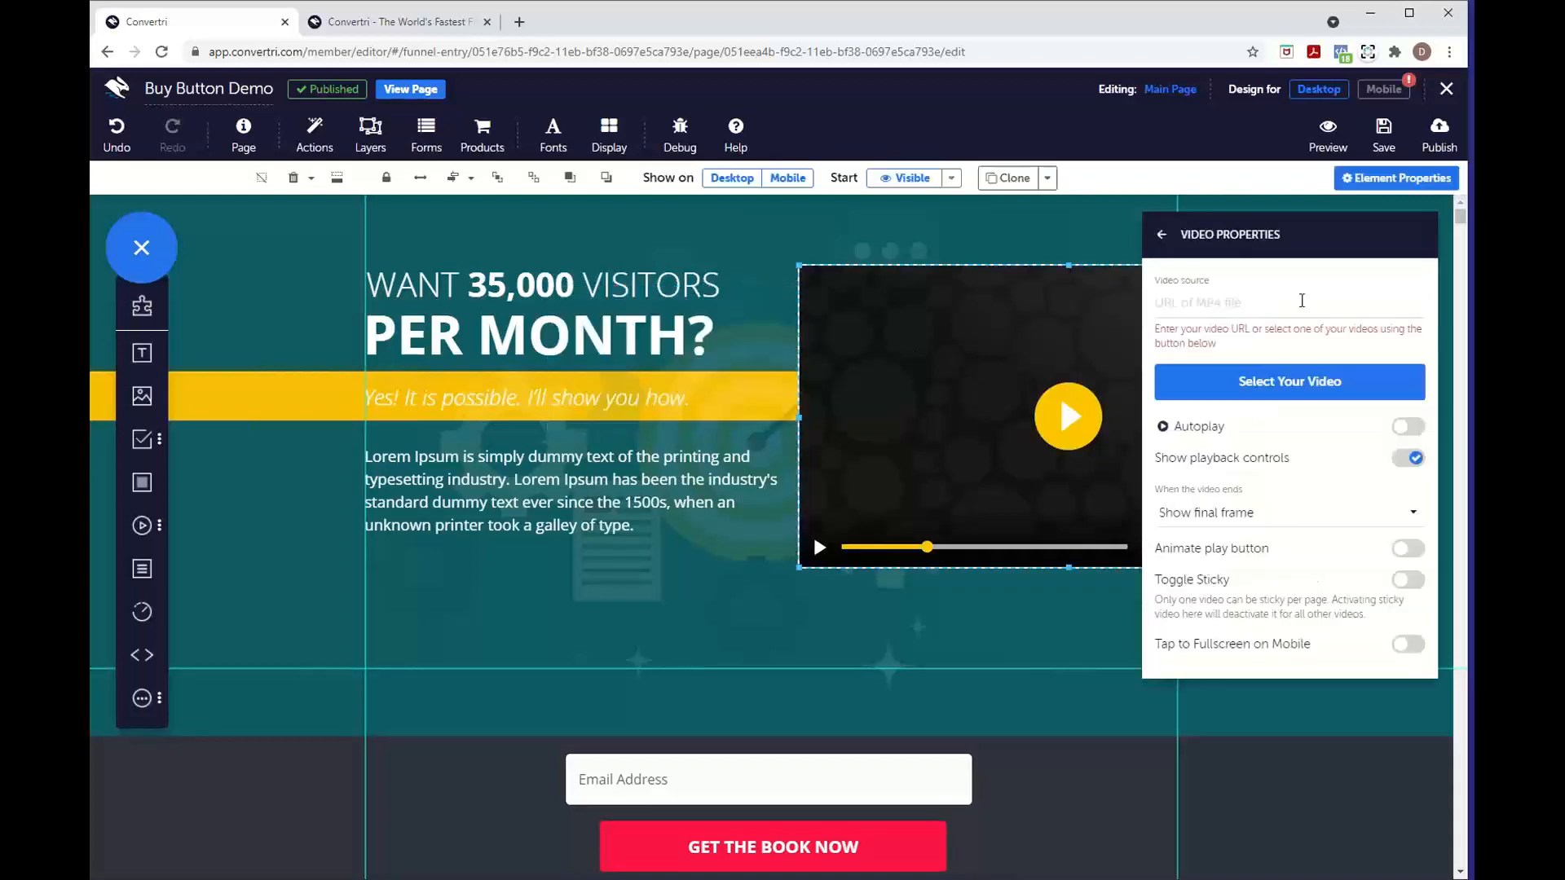
{"action": "left_click", "coordinate": [1211, 298]}
{"action": "key", "text": "ctrl+v"}
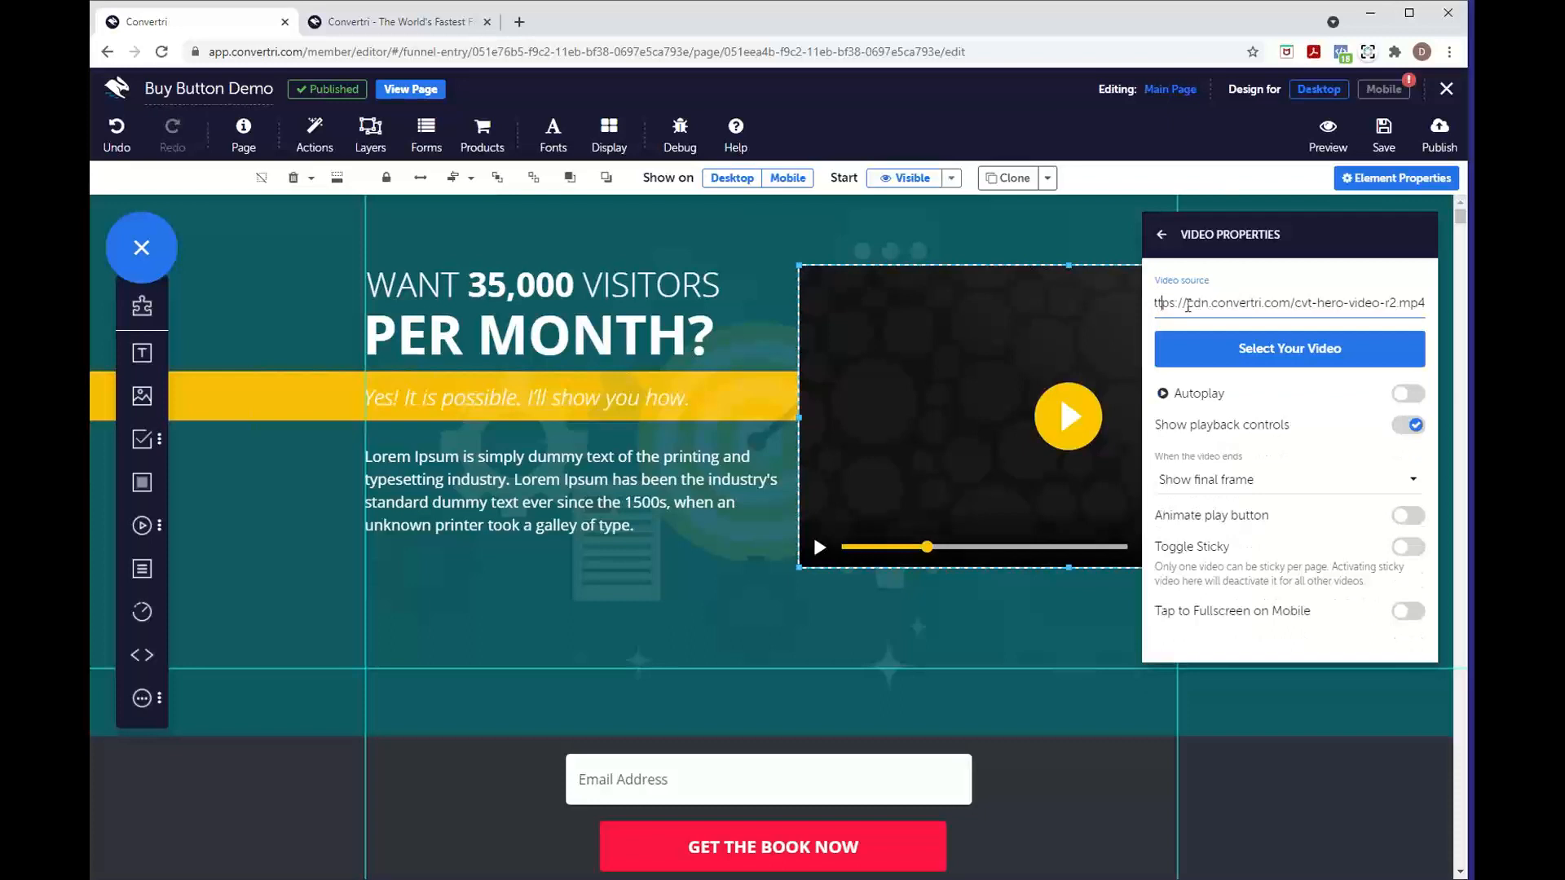
{"action": "left_click_drag", "start_coordinate": [1163, 302], "coordinate": [1083, 310]}
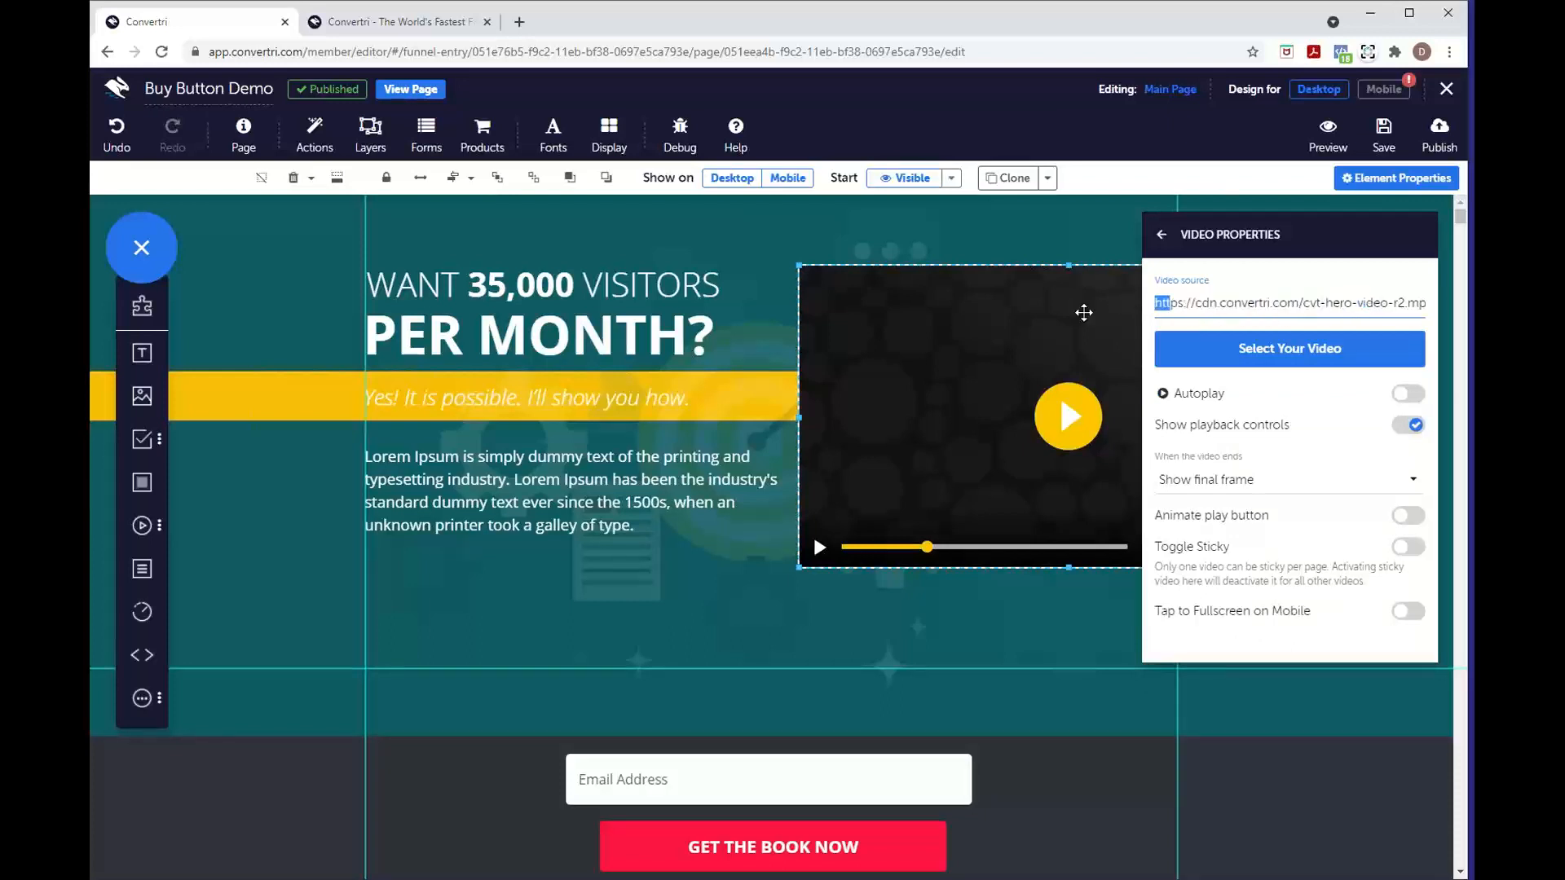
{"action": "left_click_drag", "start_coordinate": [1180, 303], "coordinate": [1436, 318]}
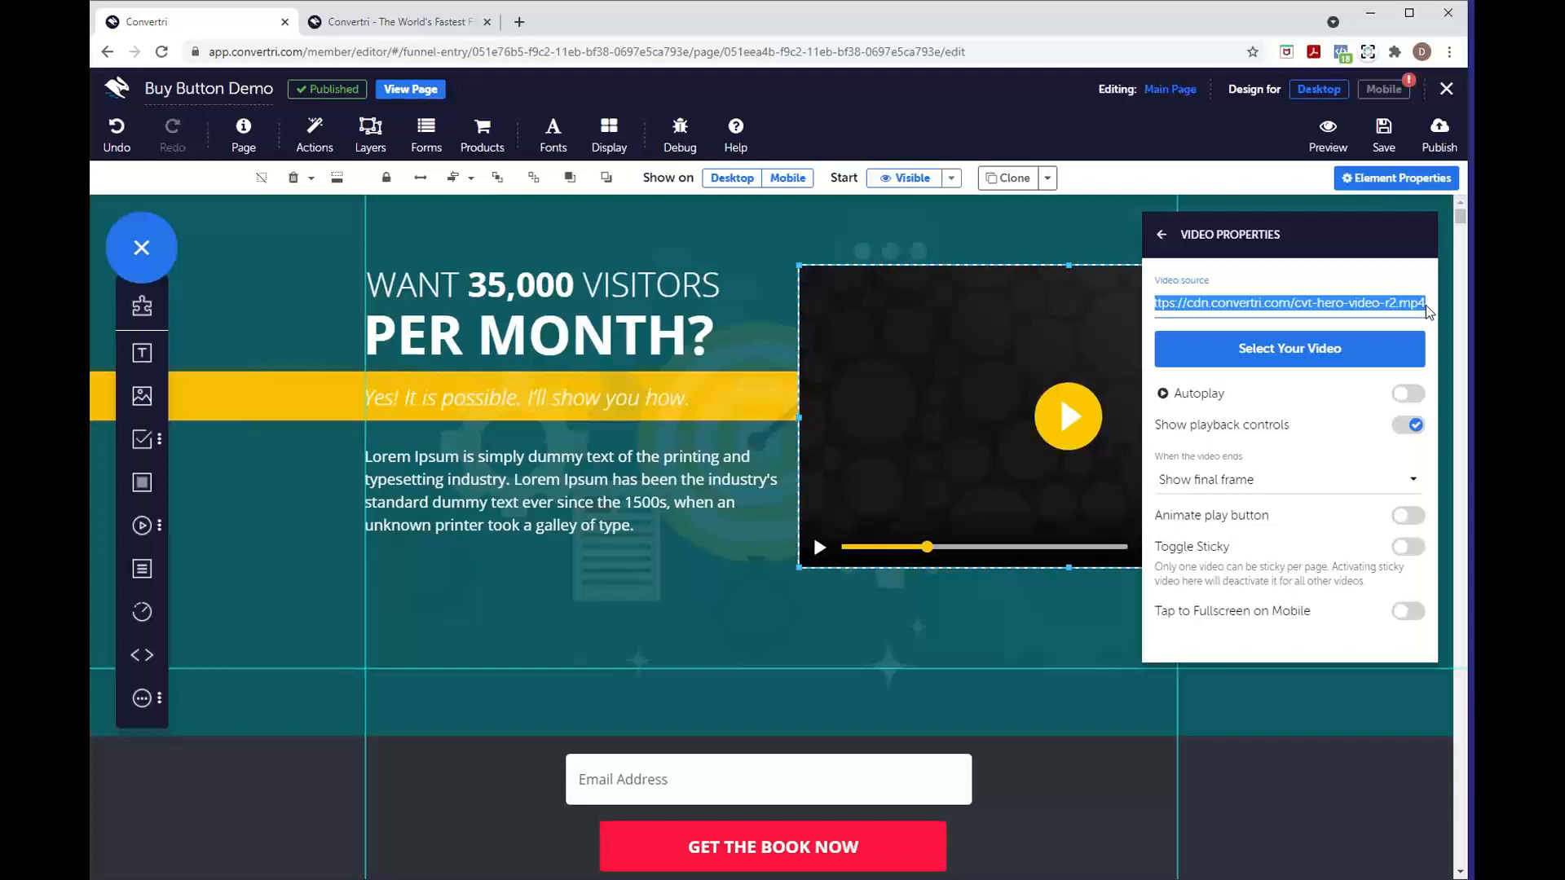
{"action": "left_click", "coordinate": [1159, 244]}
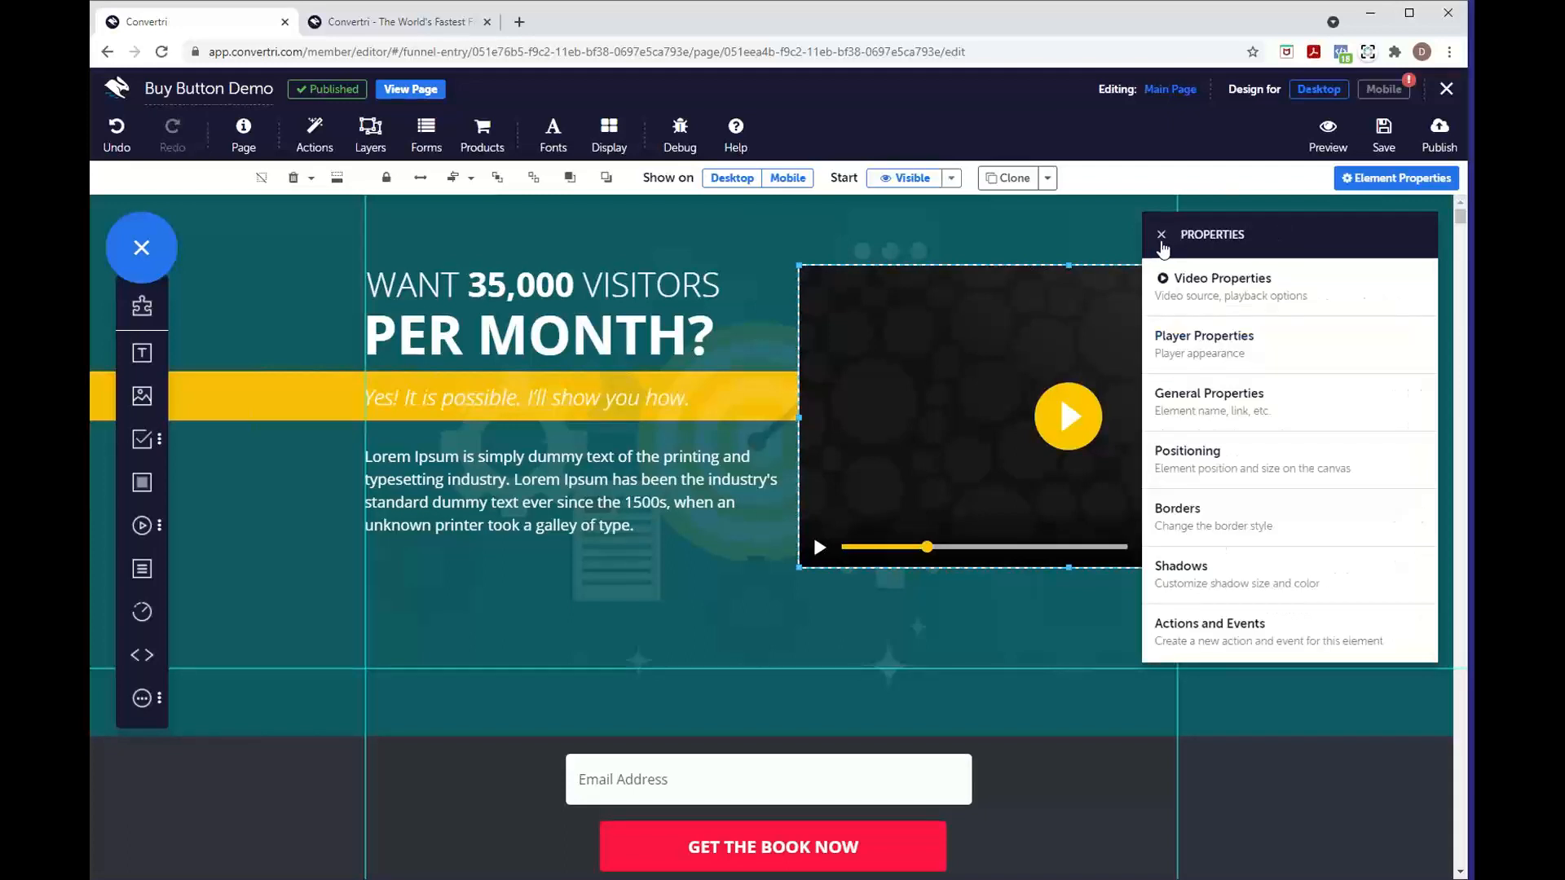
{"action": "left_click", "coordinate": [1161, 238]}
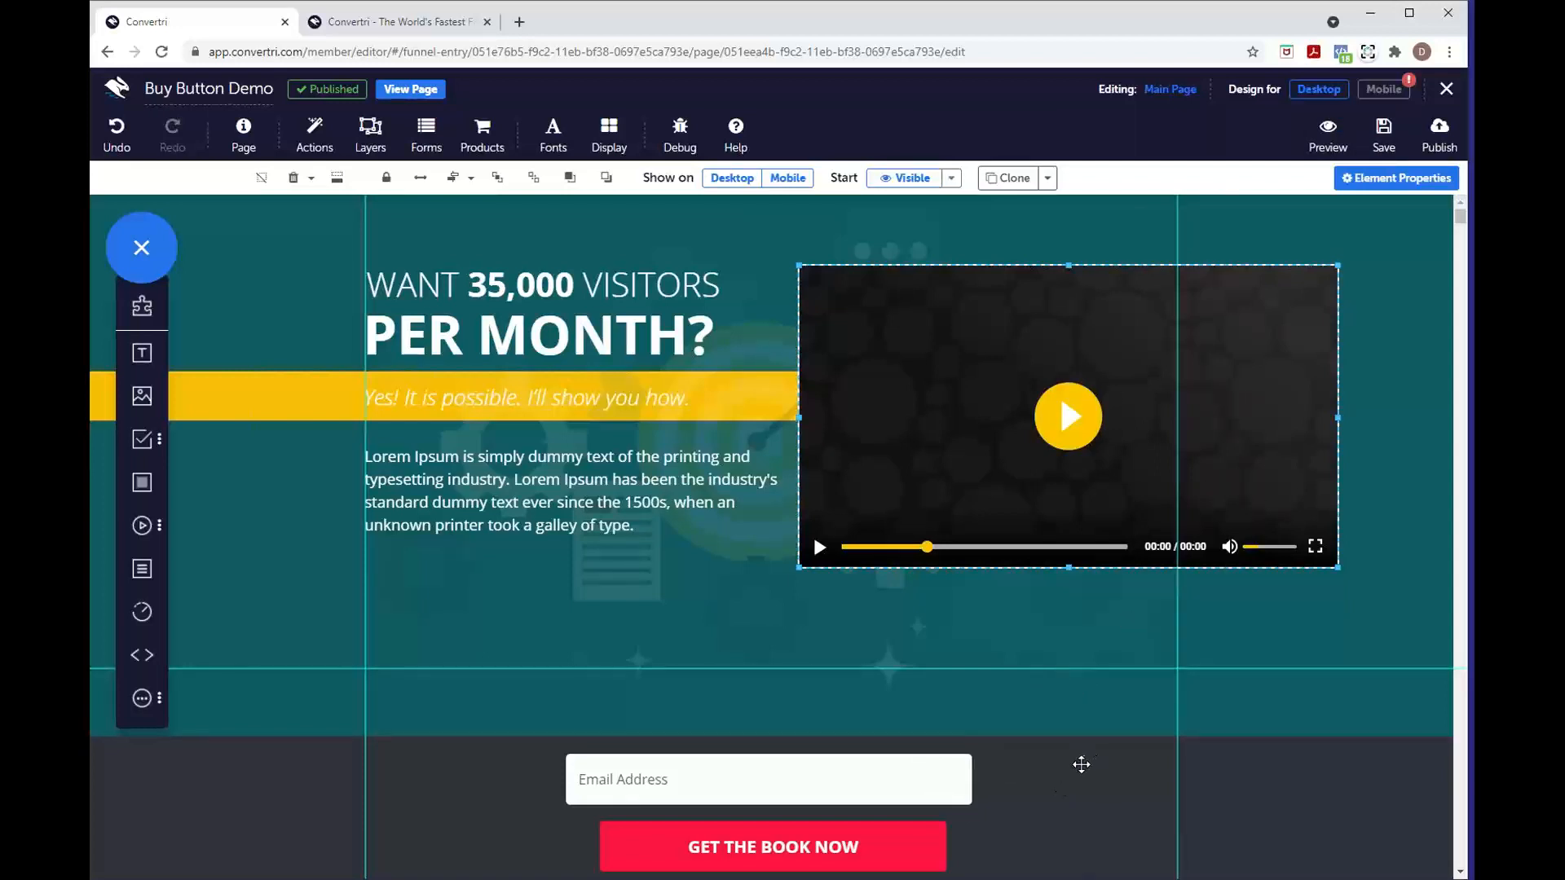
- Save the Buy Button Demo page and return to the funnel's page overview
{"action": "left_click", "coordinate": [1077, 761]}
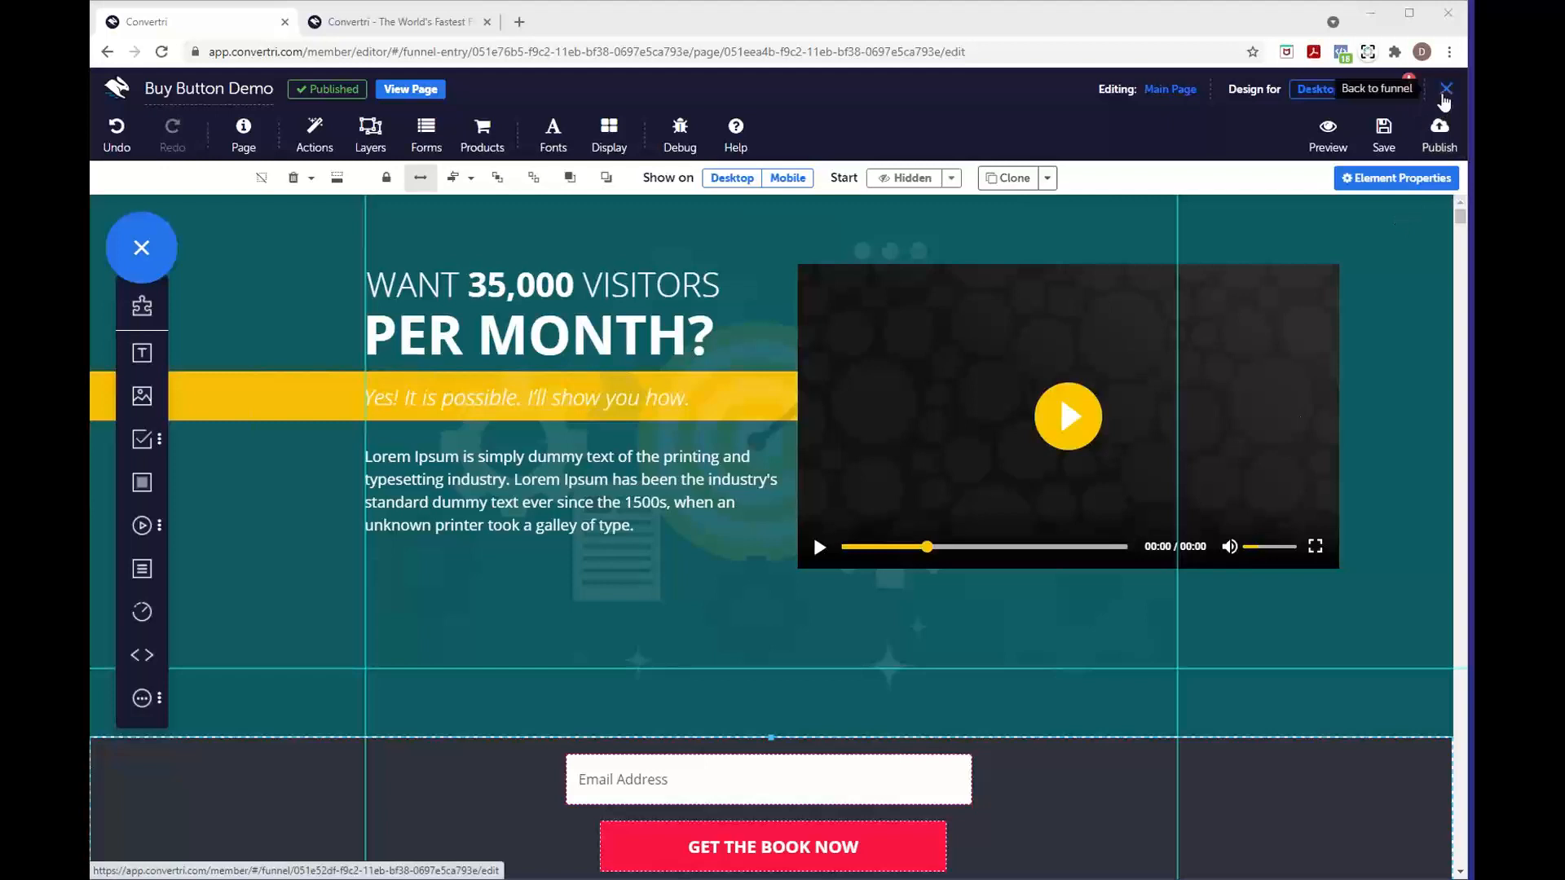
{"action": "left_click", "coordinate": [1442, 96]}
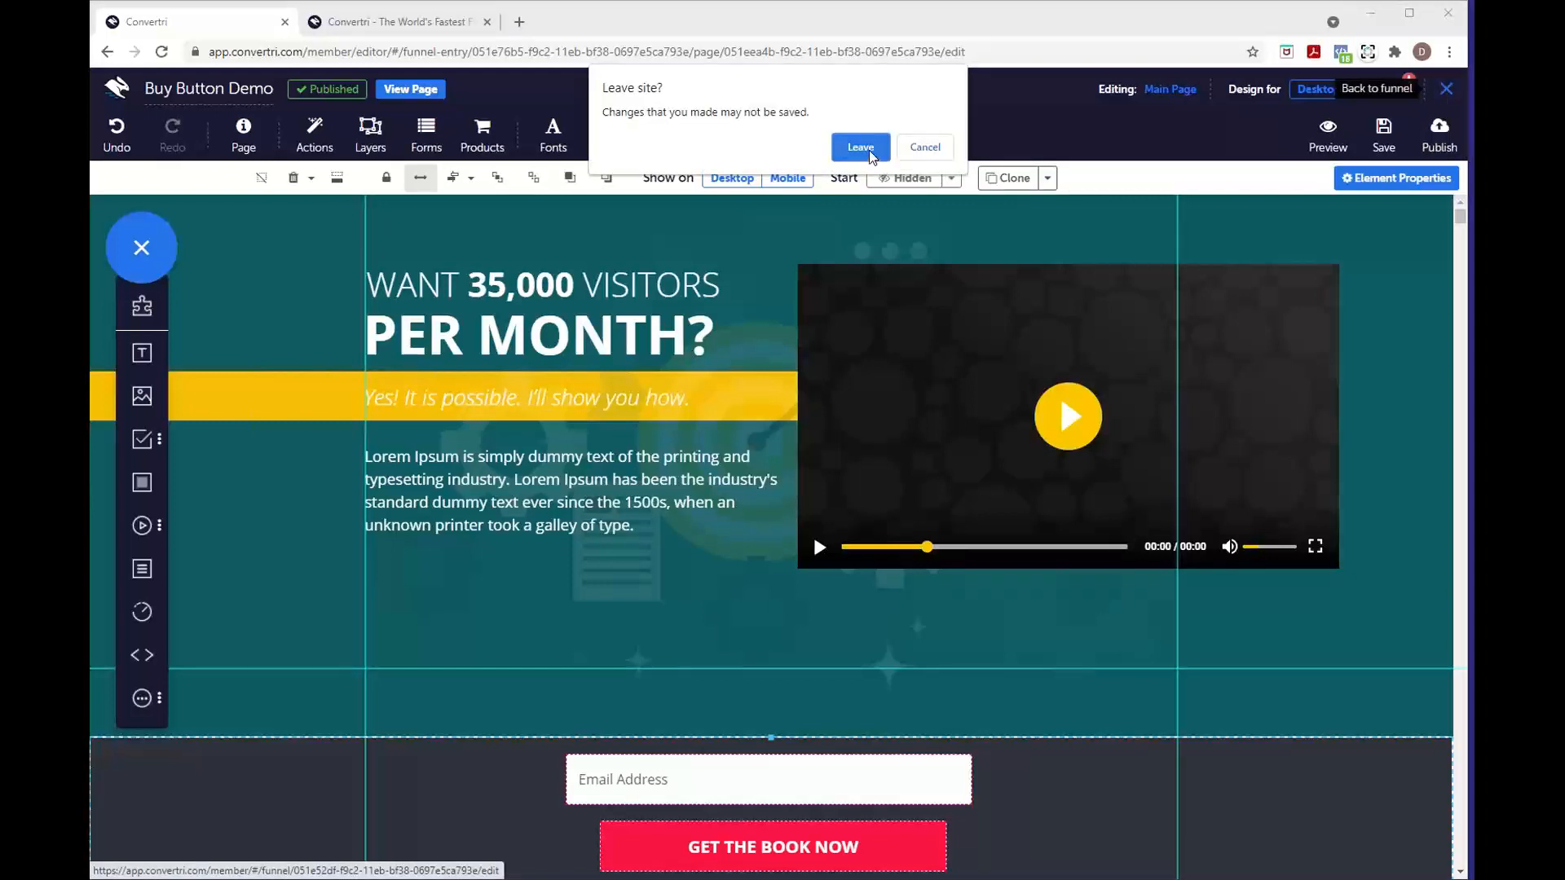
{"action": "left_click", "coordinate": [913, 155]}
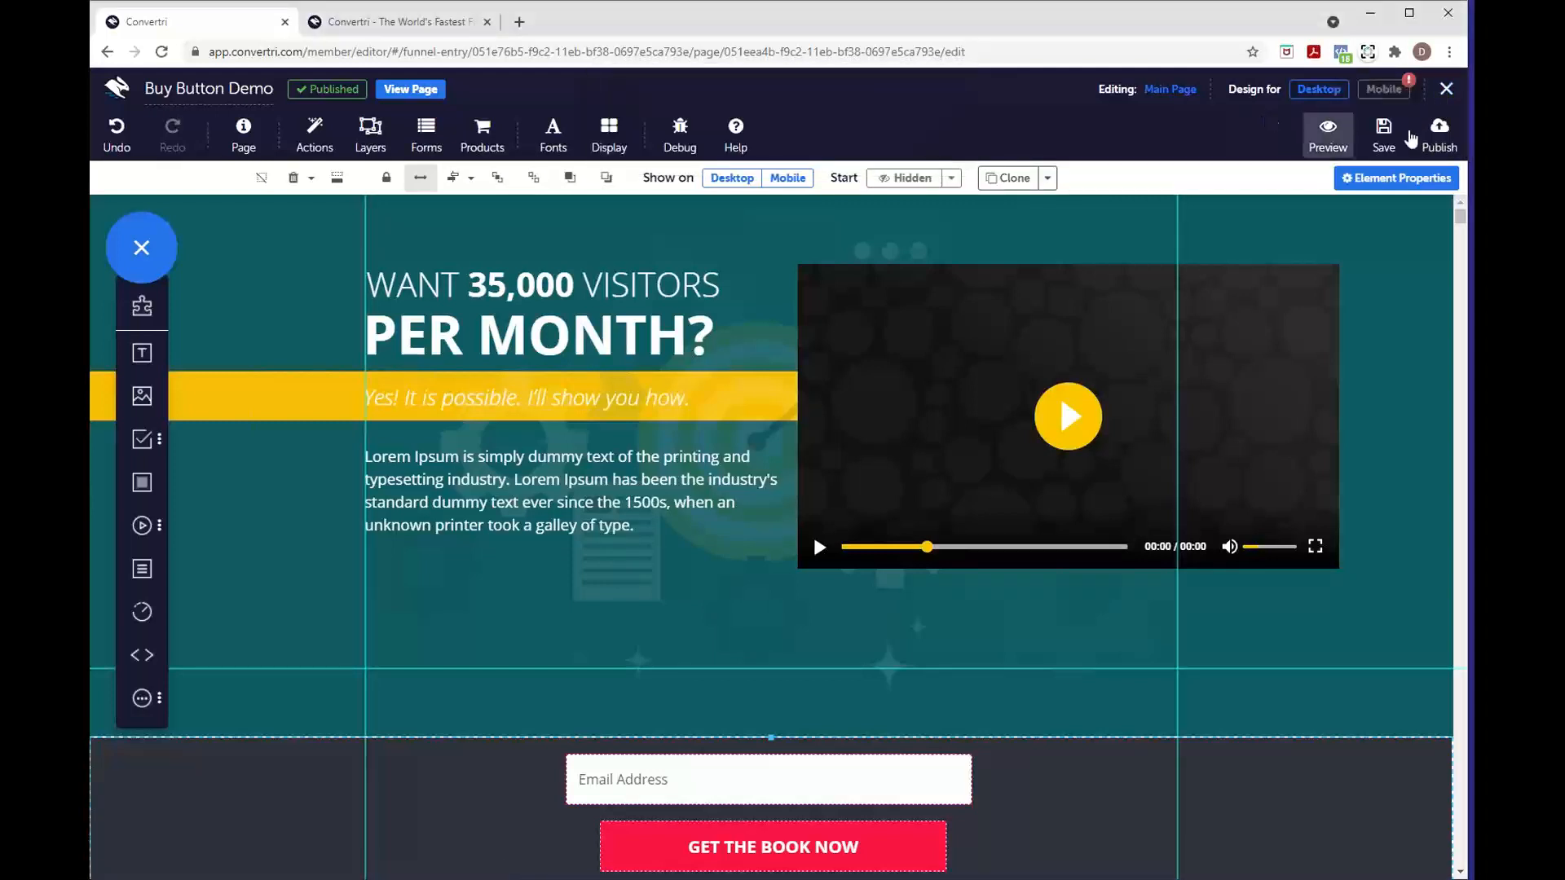
{"action": "left_click", "coordinate": [1410, 139]}
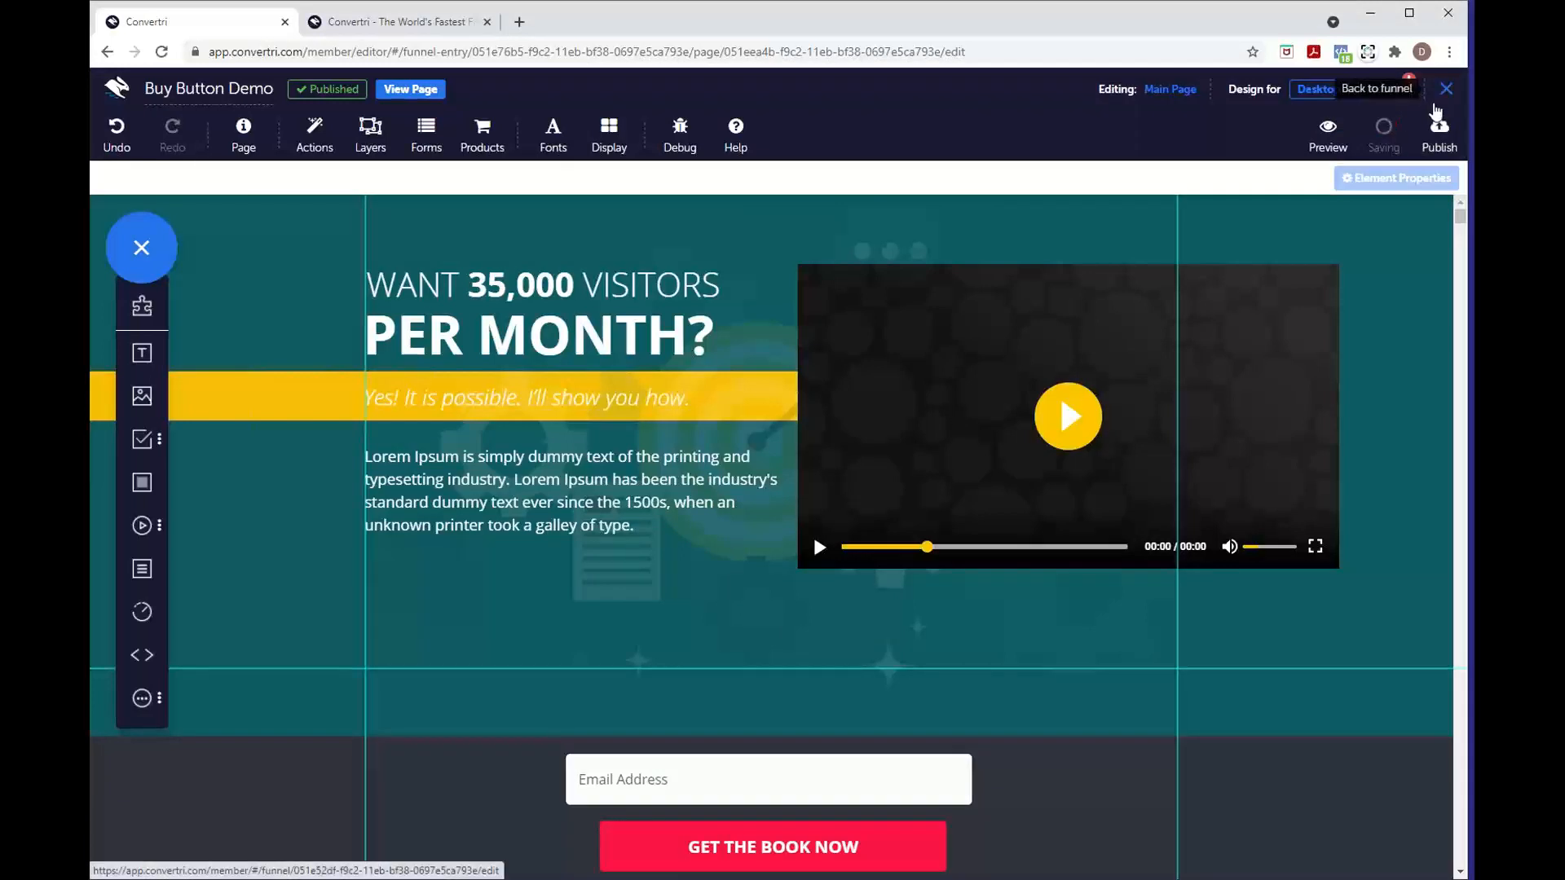
{"action": "left_click", "coordinate": [1443, 92]}
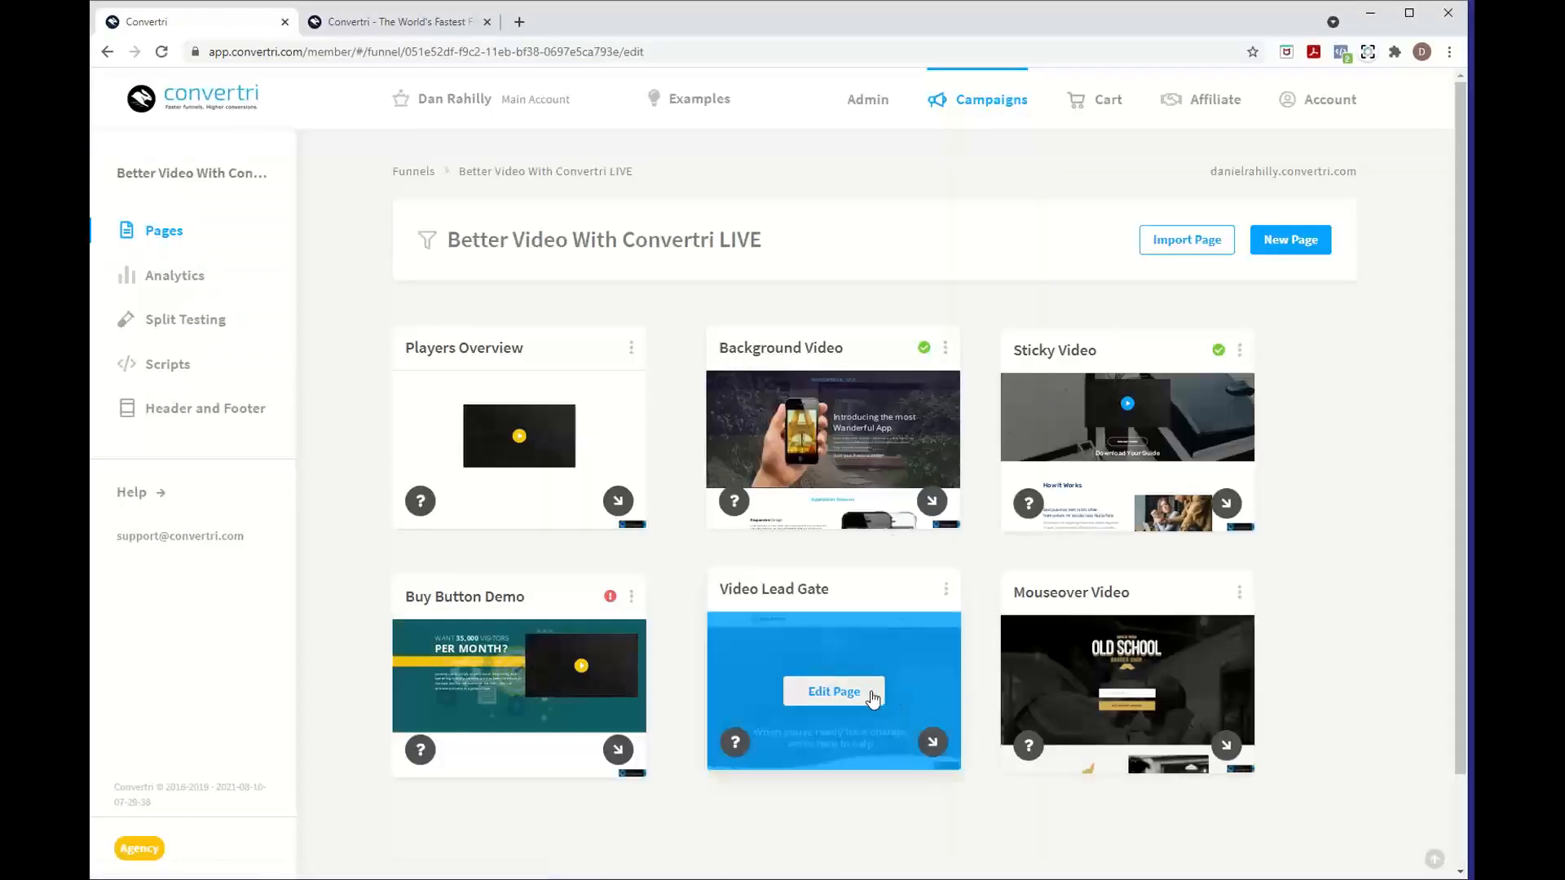
- Open the Video Lead Gate page for editing and select its video element
{"action": "left_click", "coordinate": [855, 698]}
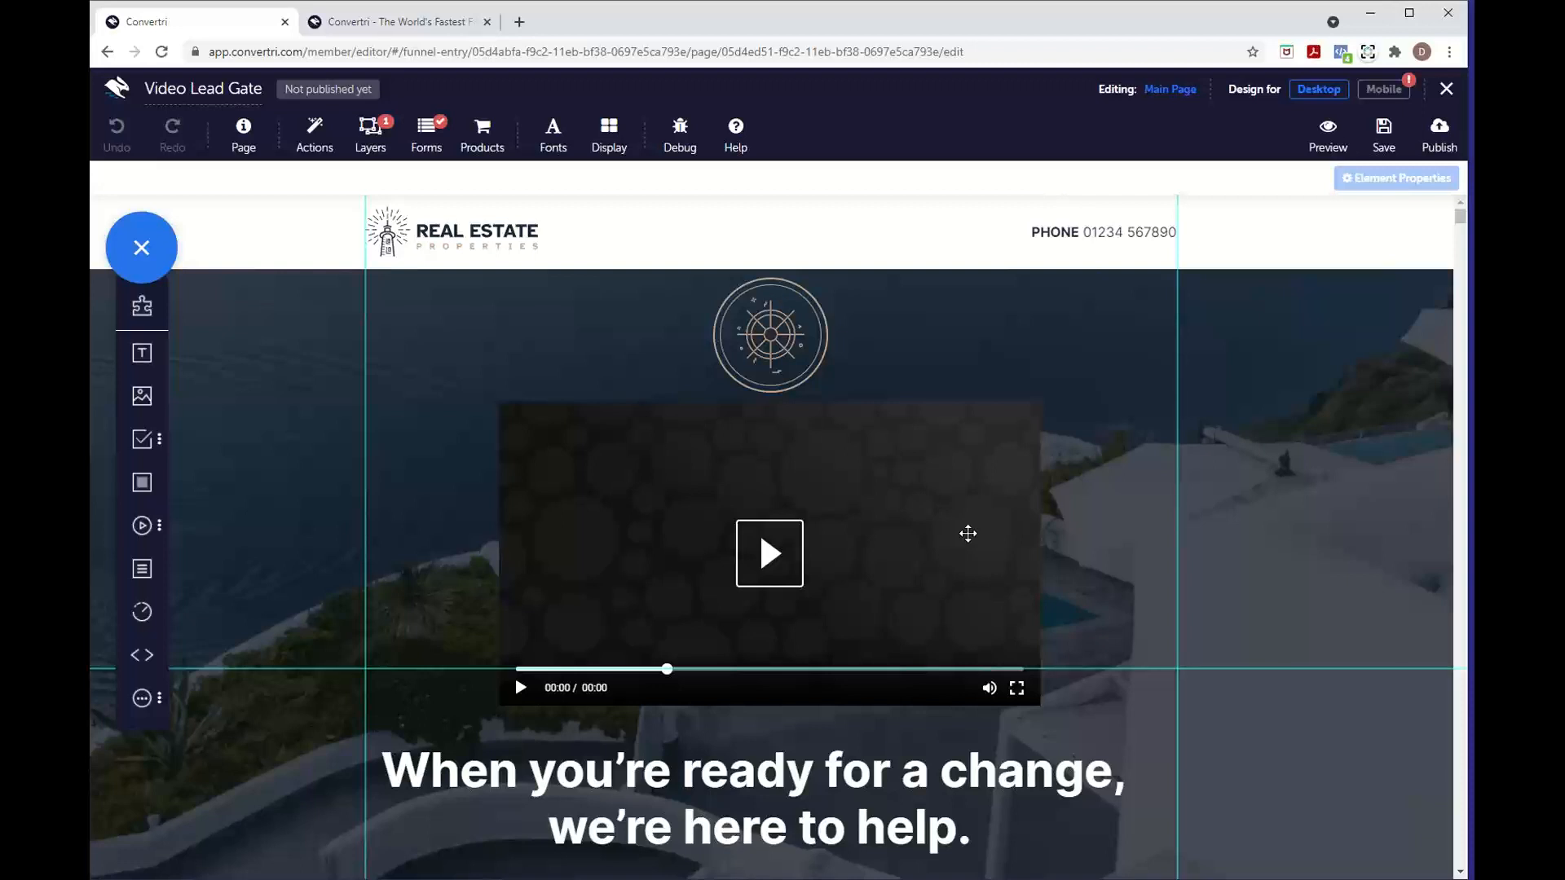
{"action": "left_click", "coordinate": [968, 533]}
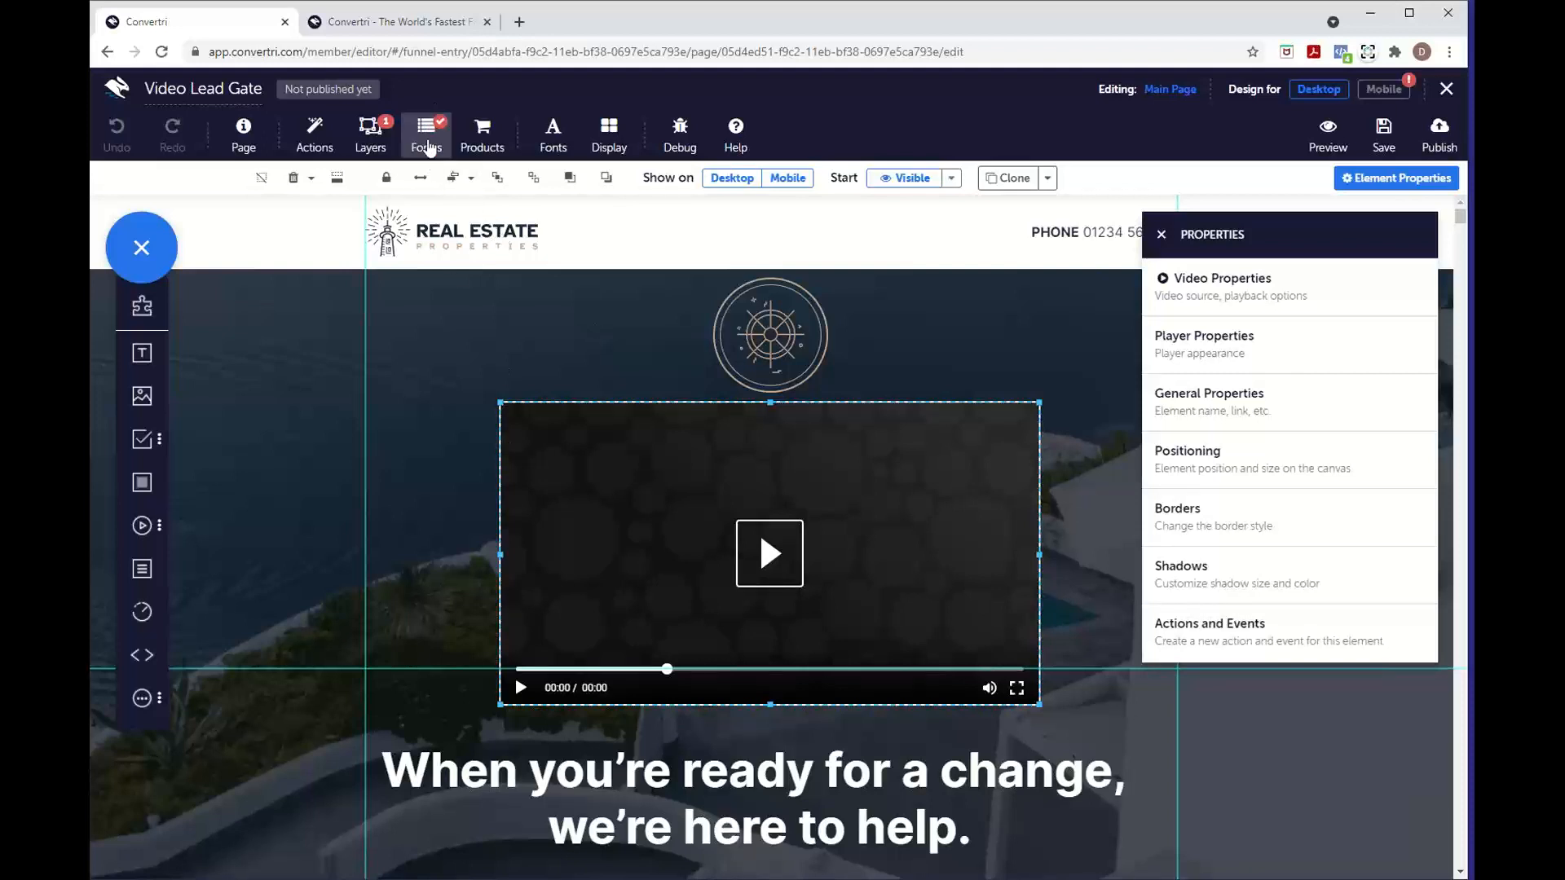
- Configure the page's form to stay on the page after submission instead of redirecting to the thank you URL
{"action": "left_click", "coordinate": [427, 134]}
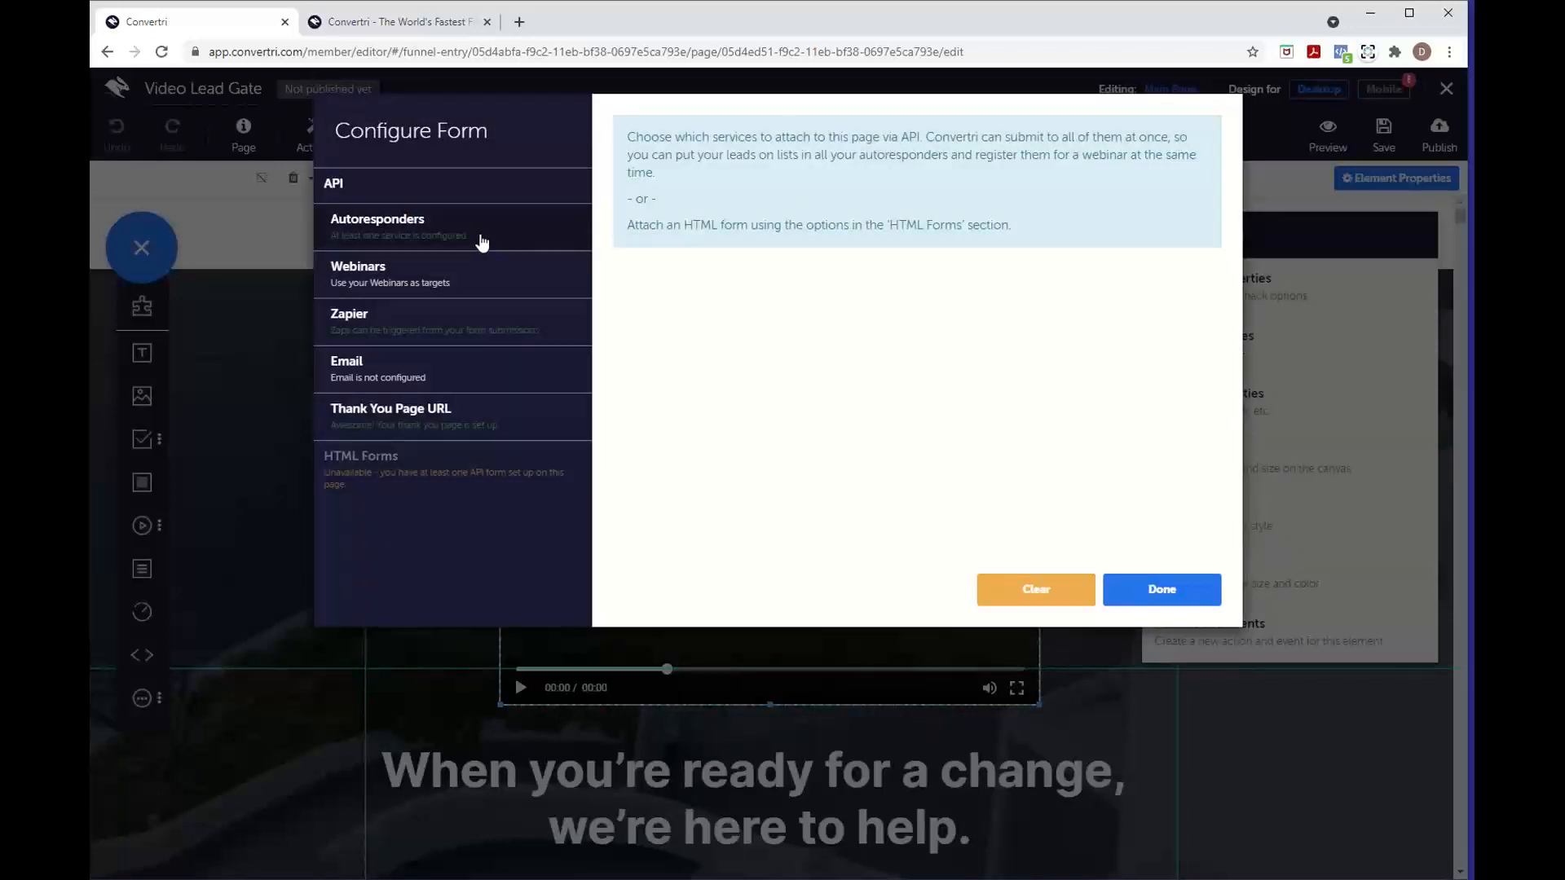
{"action": "left_click", "coordinate": [483, 242]}
{"action": "left_click", "coordinate": [478, 242]}
{"action": "left_click", "coordinate": [570, 430]}
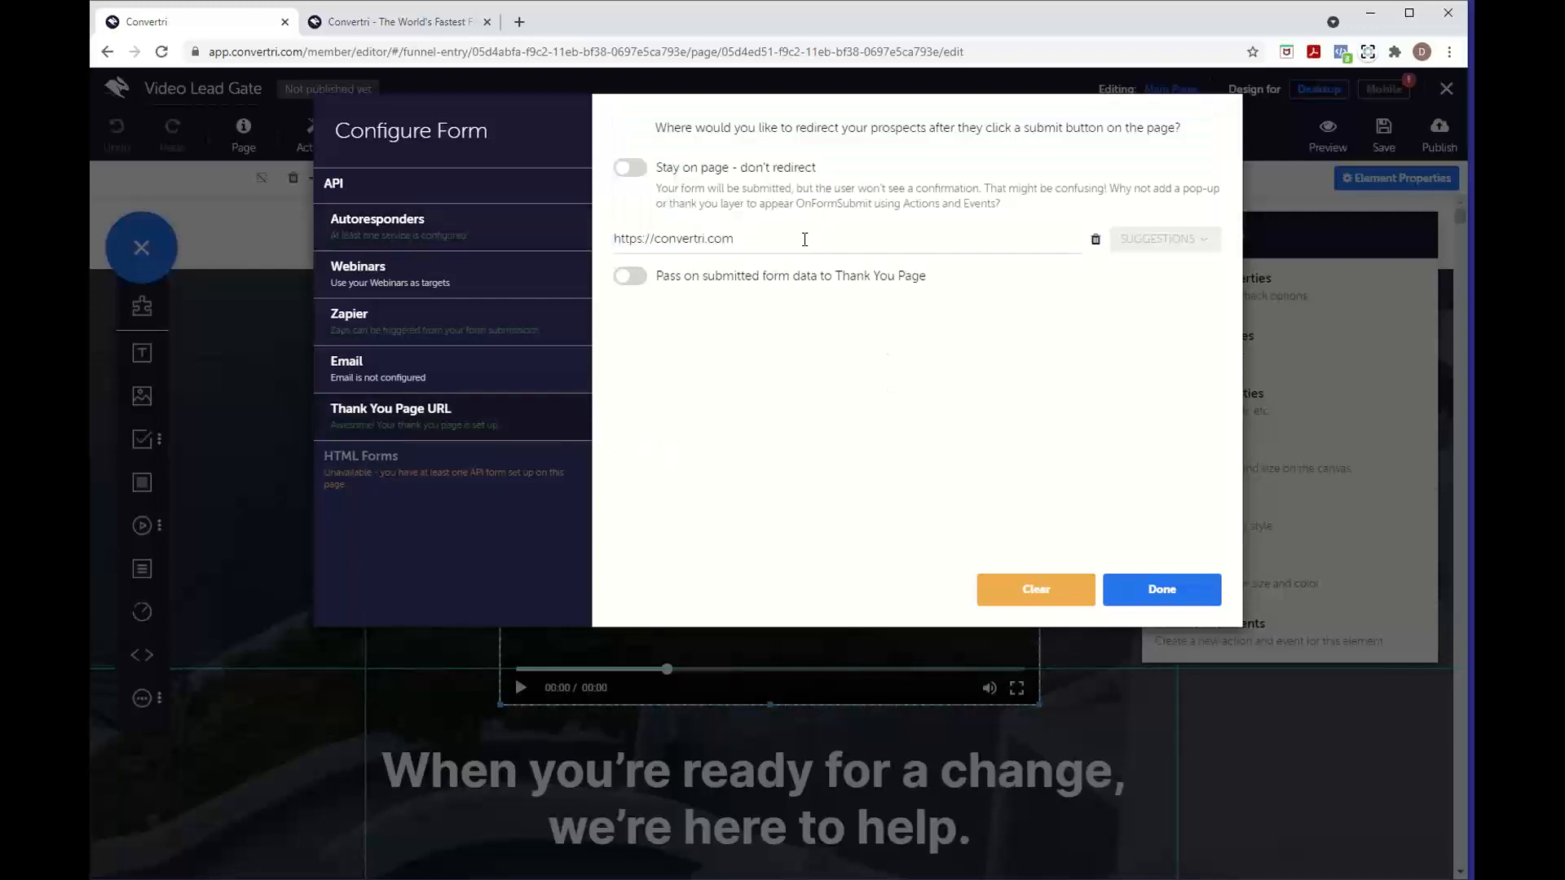
{"action": "left_click_drag", "start_coordinate": [804, 239], "coordinate": [587, 248]}
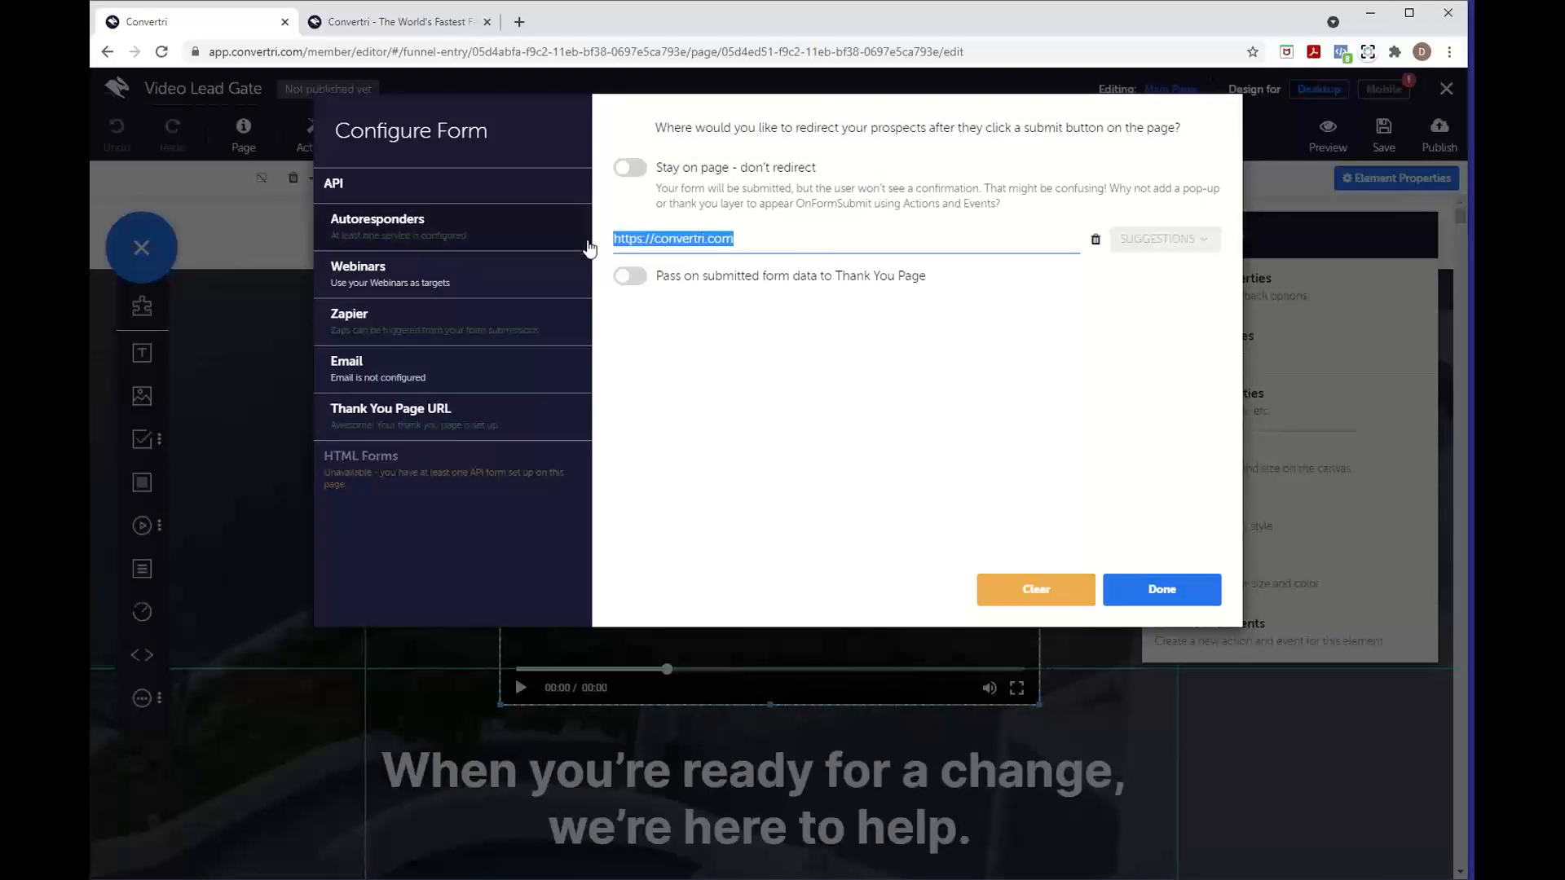
{"action": "left_click", "coordinate": [749, 236]}
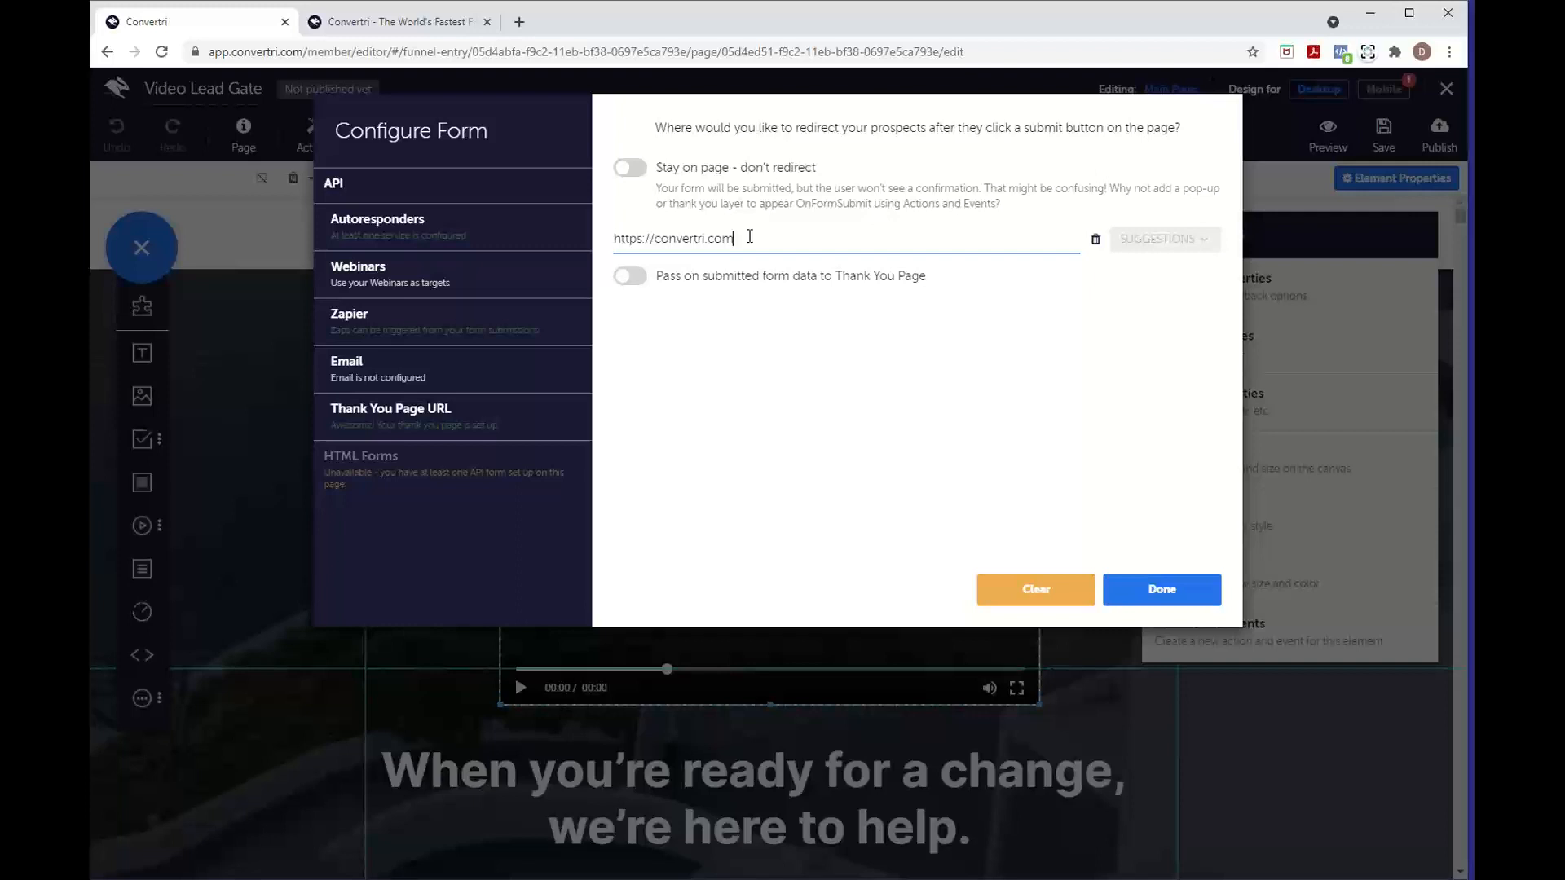
{"action": "left_click", "coordinate": [641, 171]}
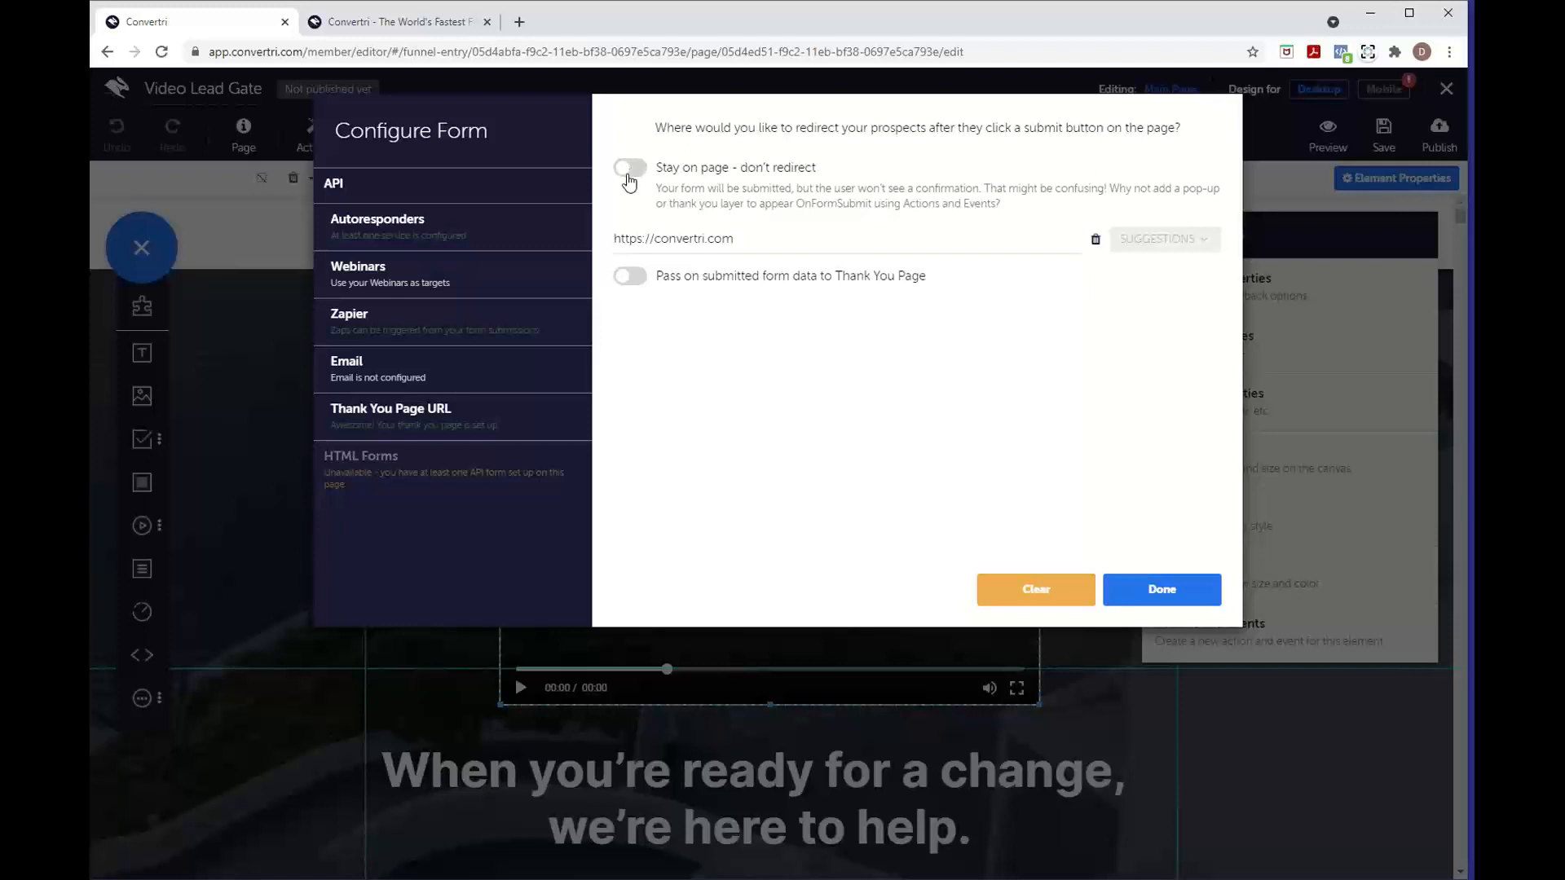
{"action": "left_click_drag", "start_coordinate": [660, 172], "coordinate": [835, 175]}
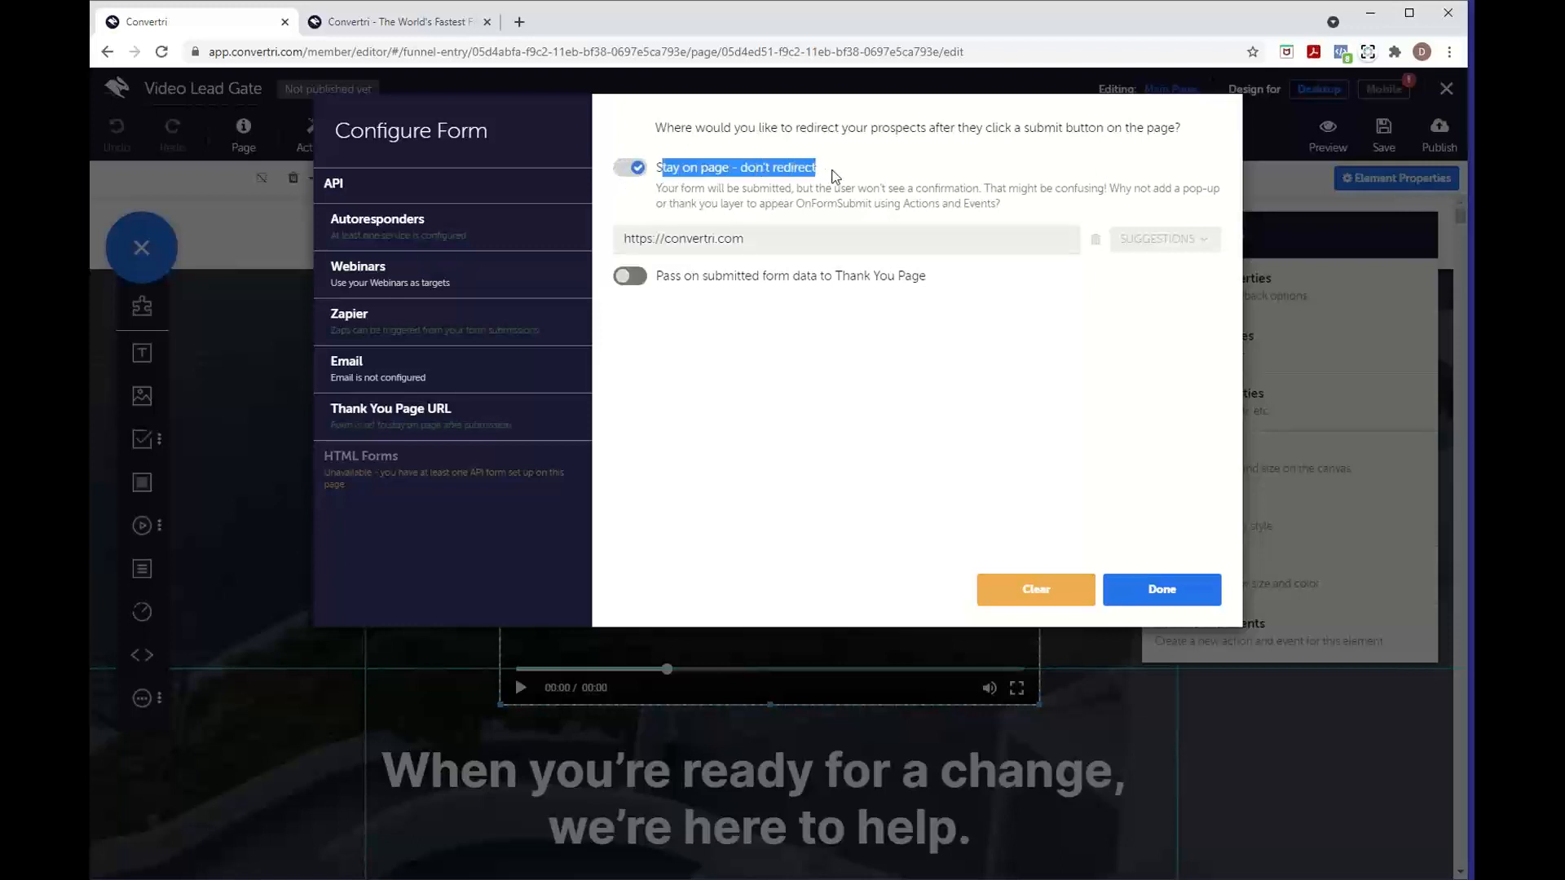
{"action": "left_click", "coordinate": [834, 175]}
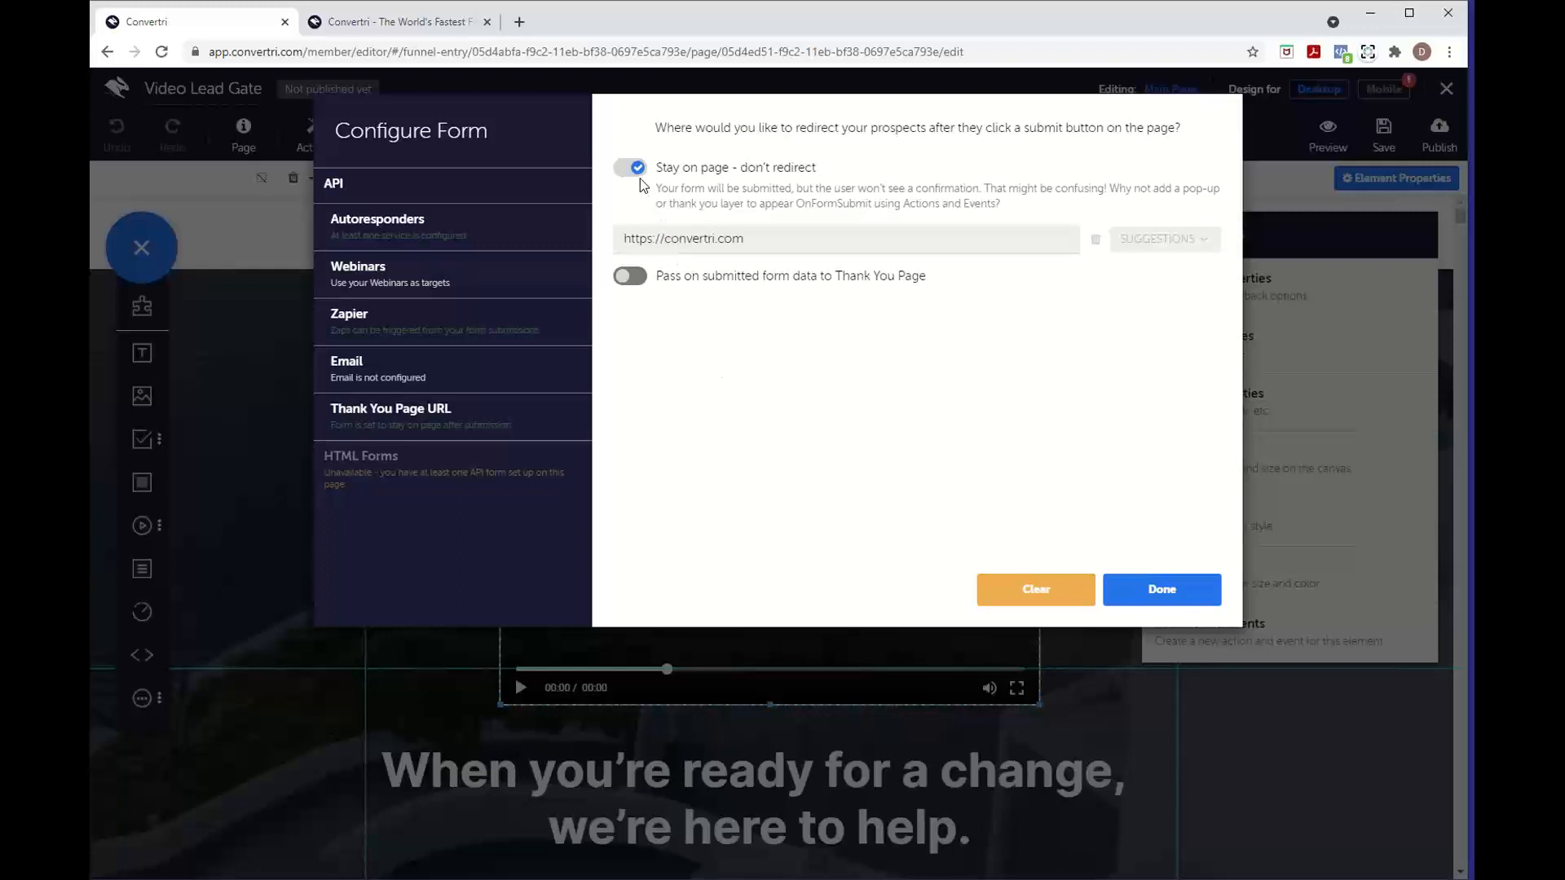
{"action": "left_click", "coordinate": [1155, 590]}
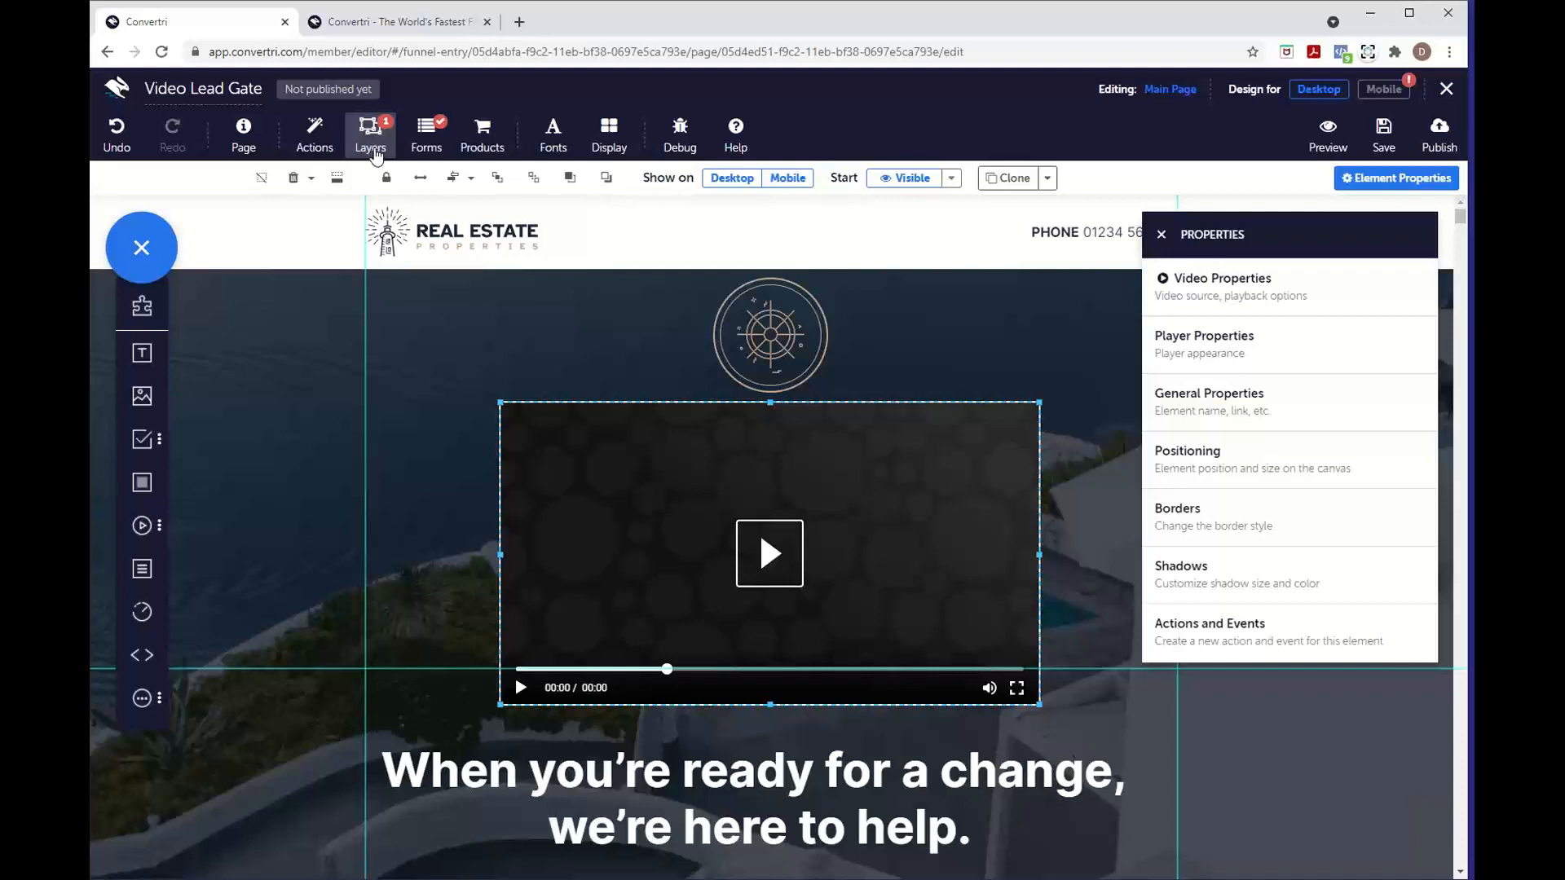
- Switch to editing the OPTIN layer and close the open properties and layers windows
{"action": "left_click", "coordinate": [374, 154]}
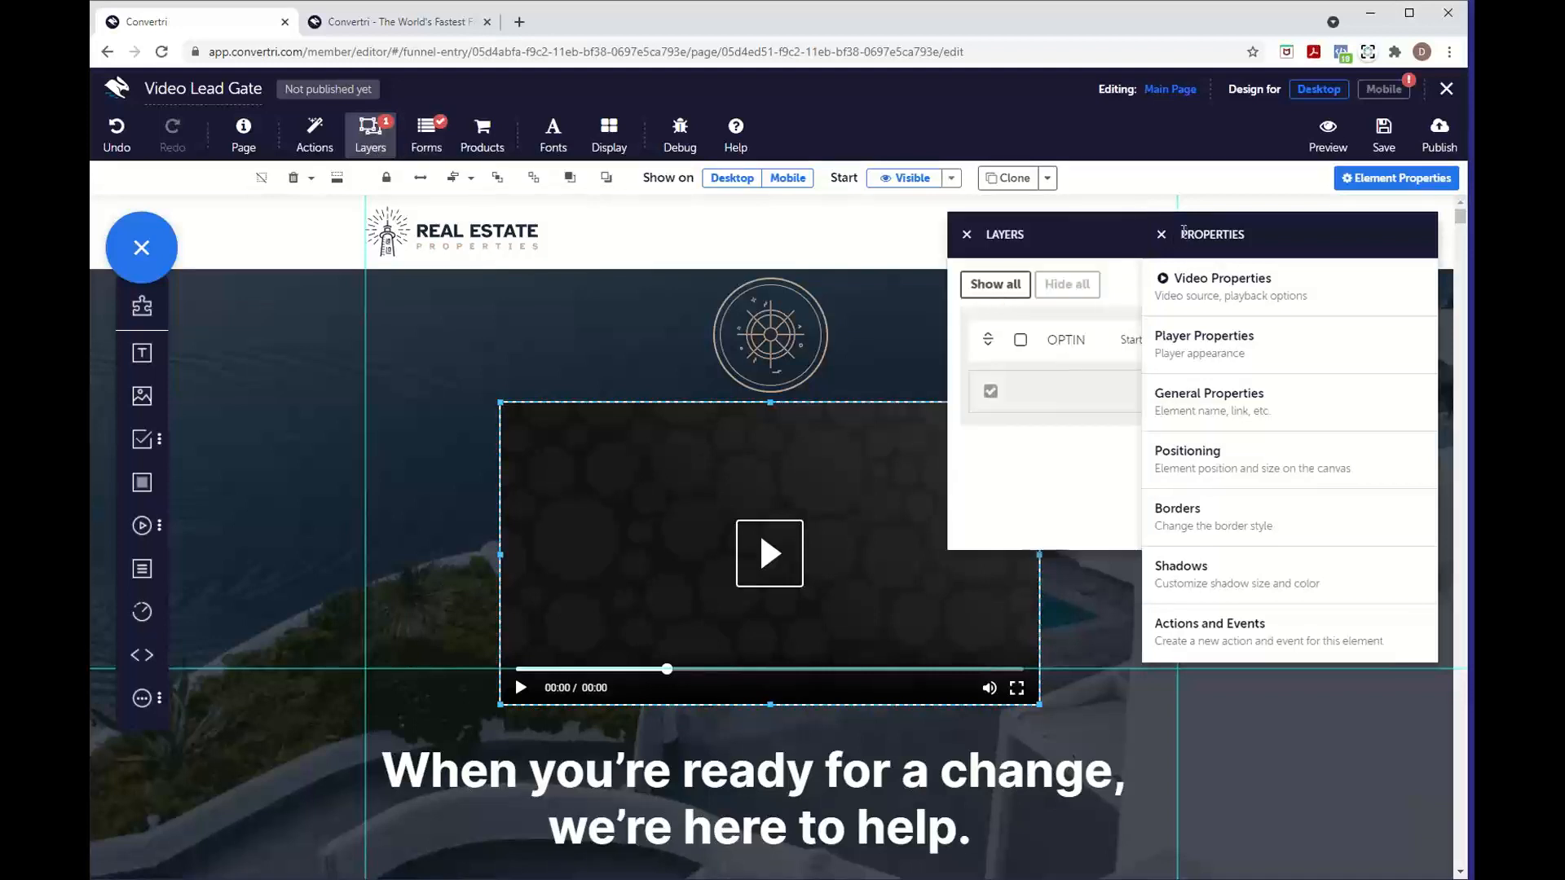
{"action": "left_click", "coordinate": [1164, 236]}
{"action": "left_click", "coordinate": [1212, 349]}
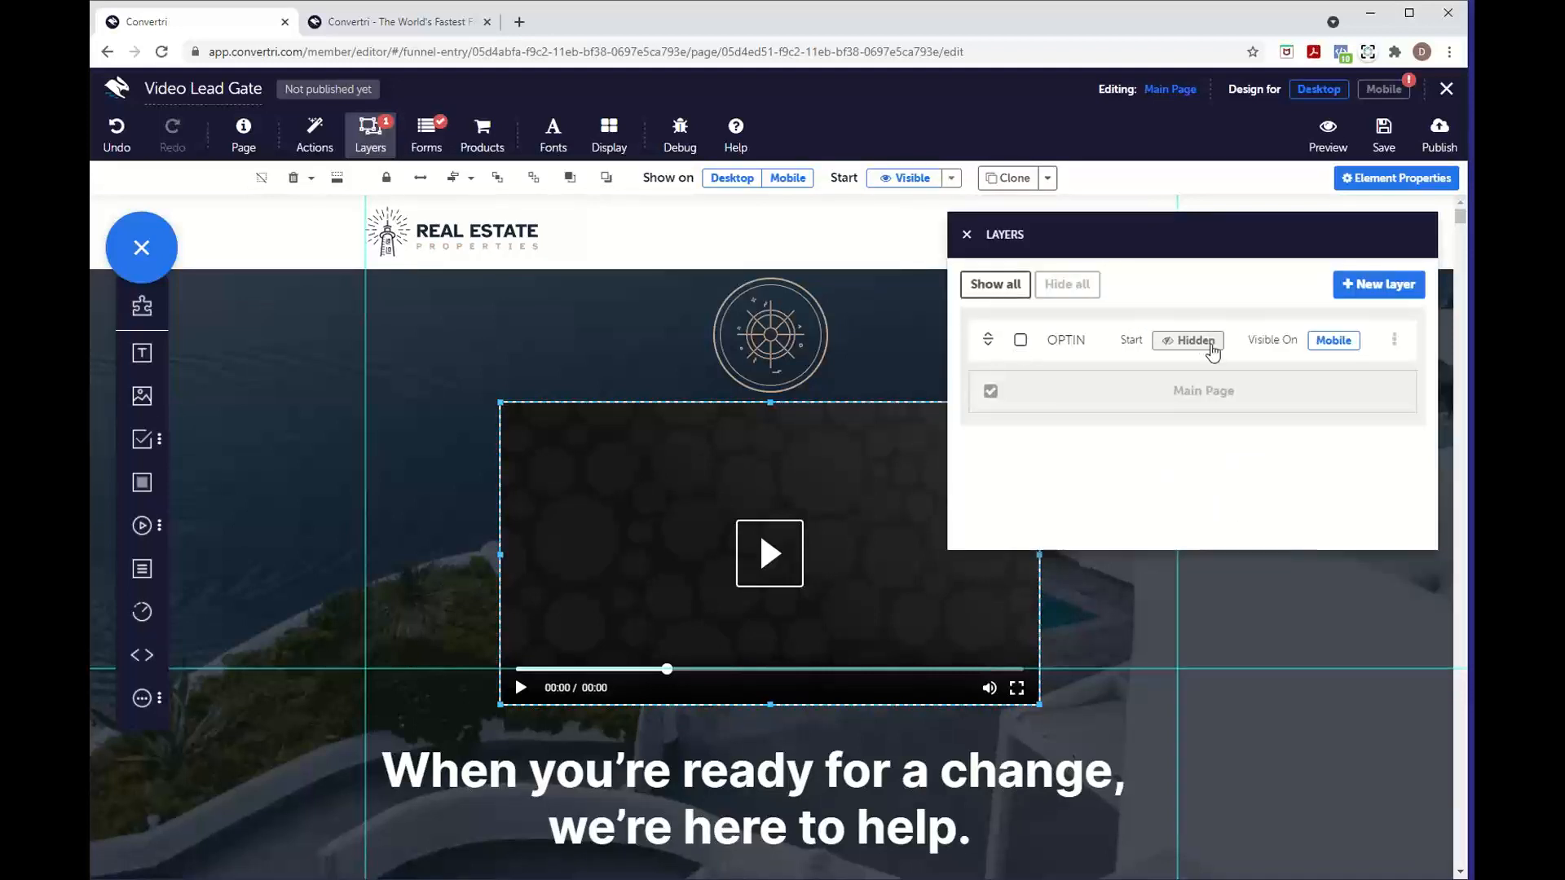
{"action": "left_click", "coordinate": [1020, 341]}
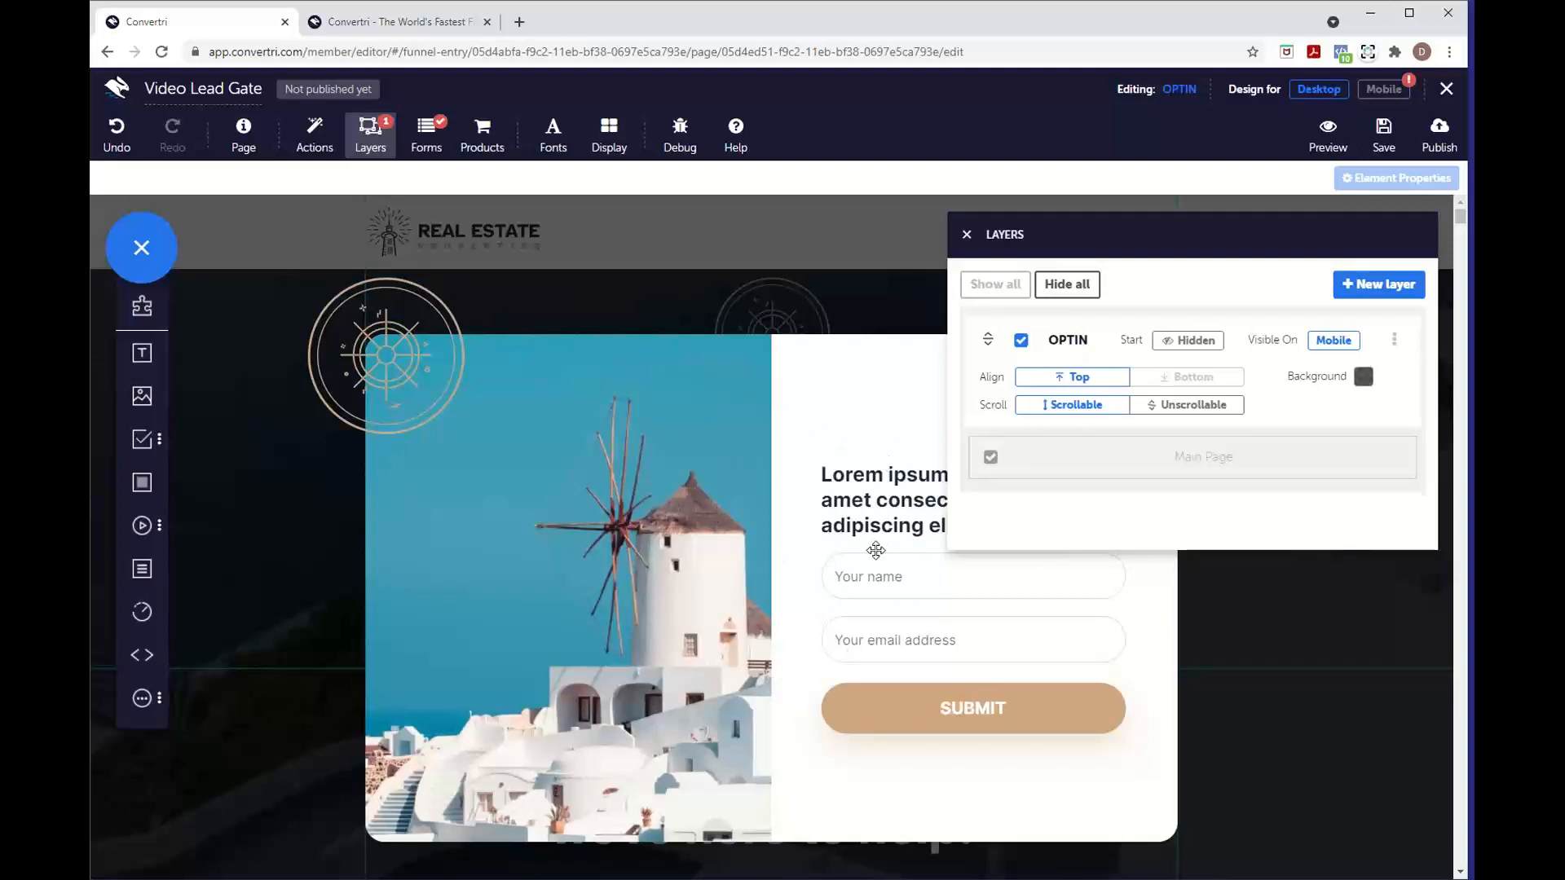
{"action": "left_click", "coordinate": [966, 234]}
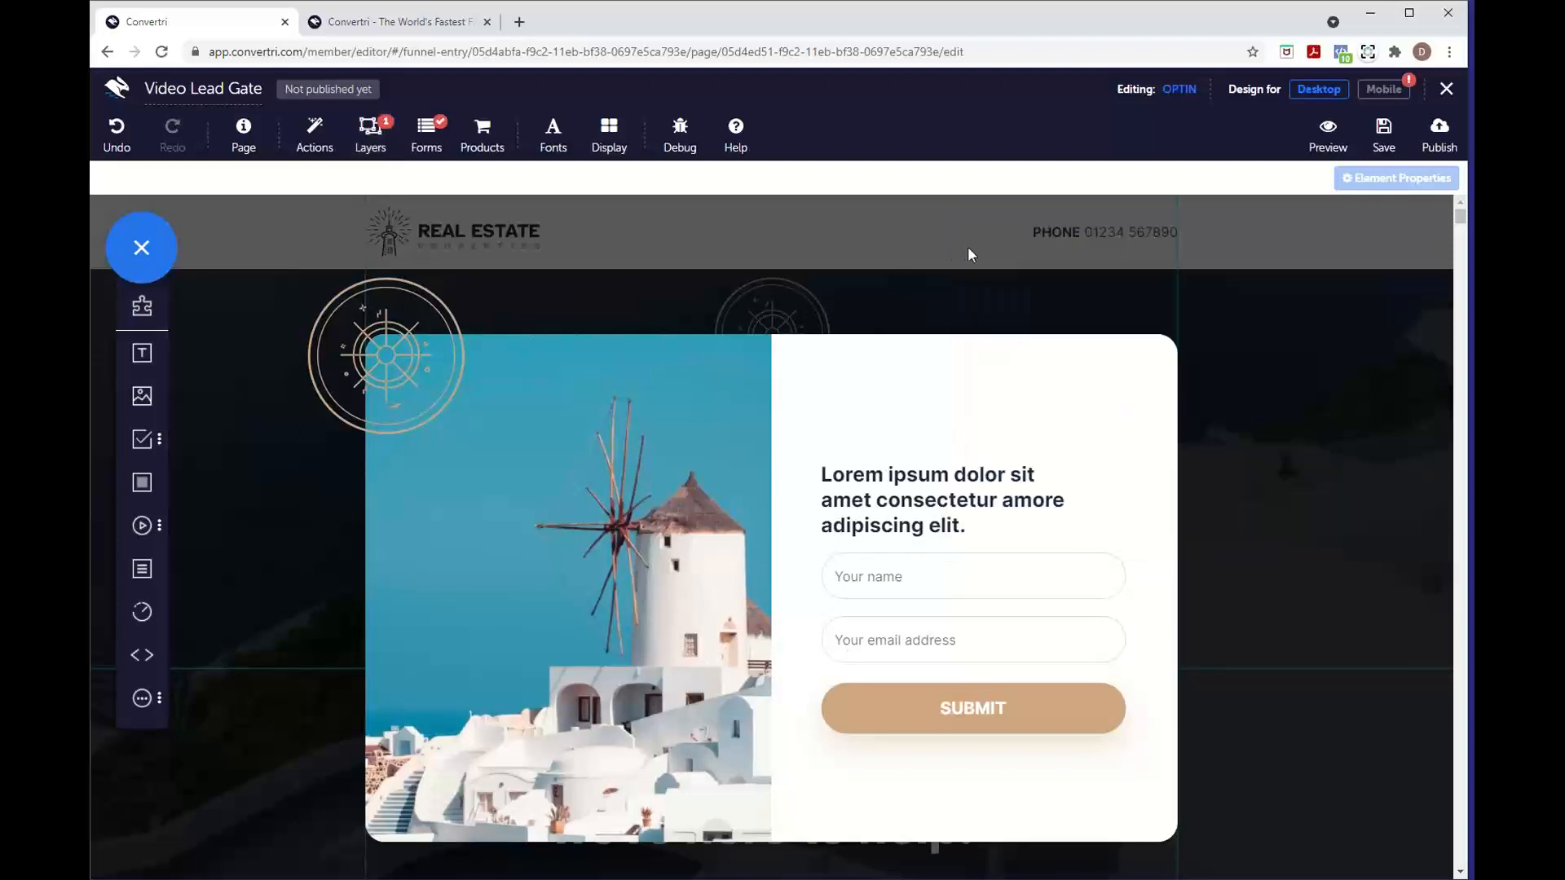
- Replace the opt-in form's headline with "To continue watching this awesome video..." and "Sign up NOW!" on a new line
{"action": "left_click", "coordinate": [999, 516]}
{"action": "left_click", "coordinate": [999, 517]}
{"action": "left_click_drag", "start_coordinate": [999, 522], "coordinate": [823, 479]}
{"action": "key", "text": "BackSpace"}
{"action": "type", "text": "To cont"}
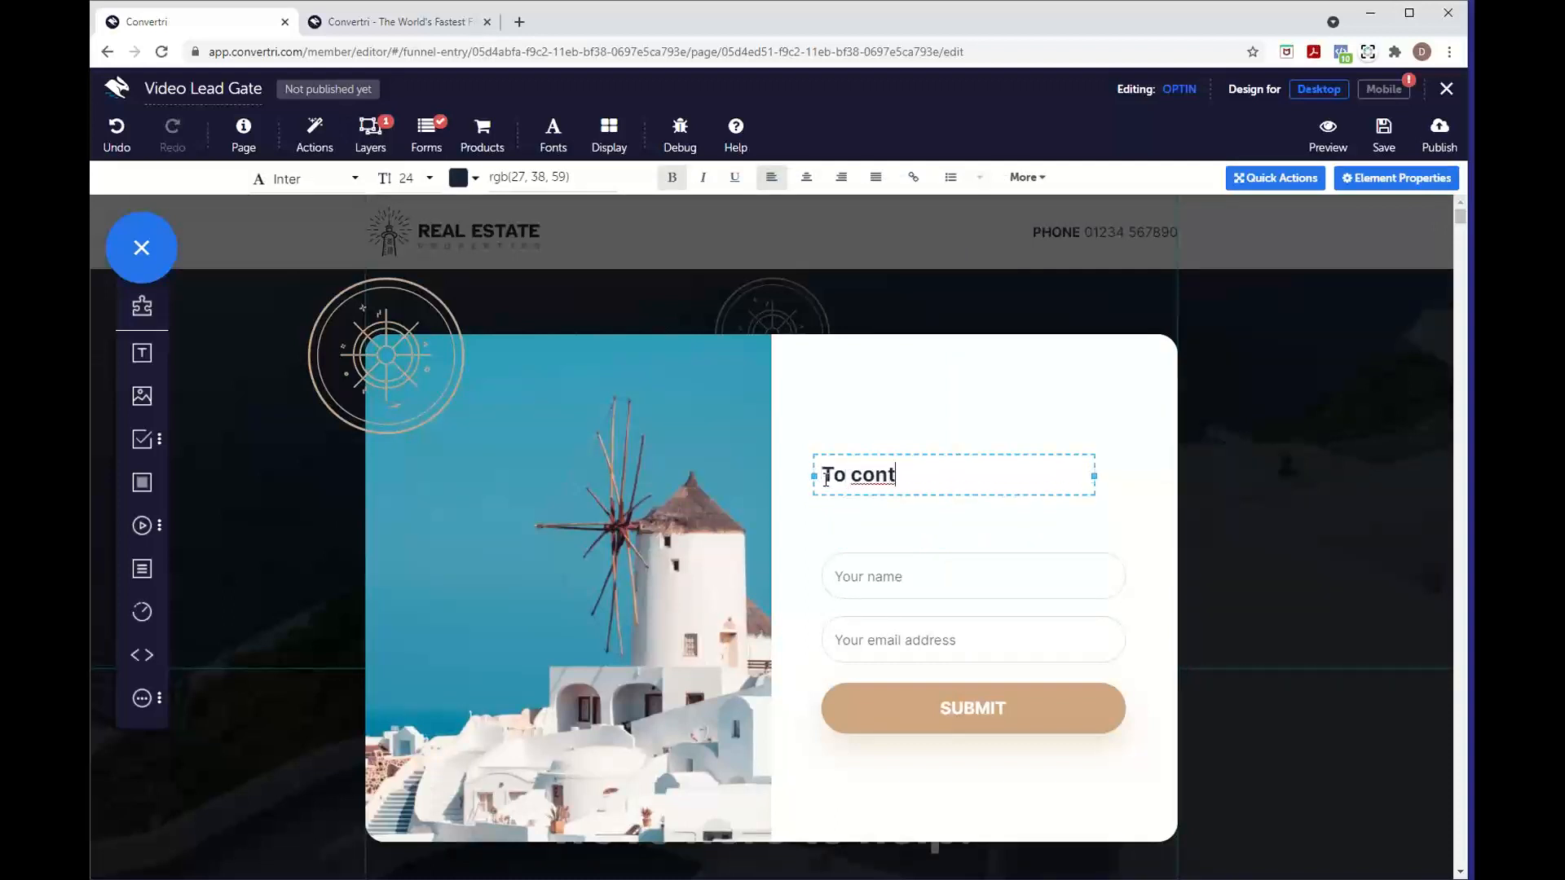
{"action": "type", "text": "inue watching thi"}
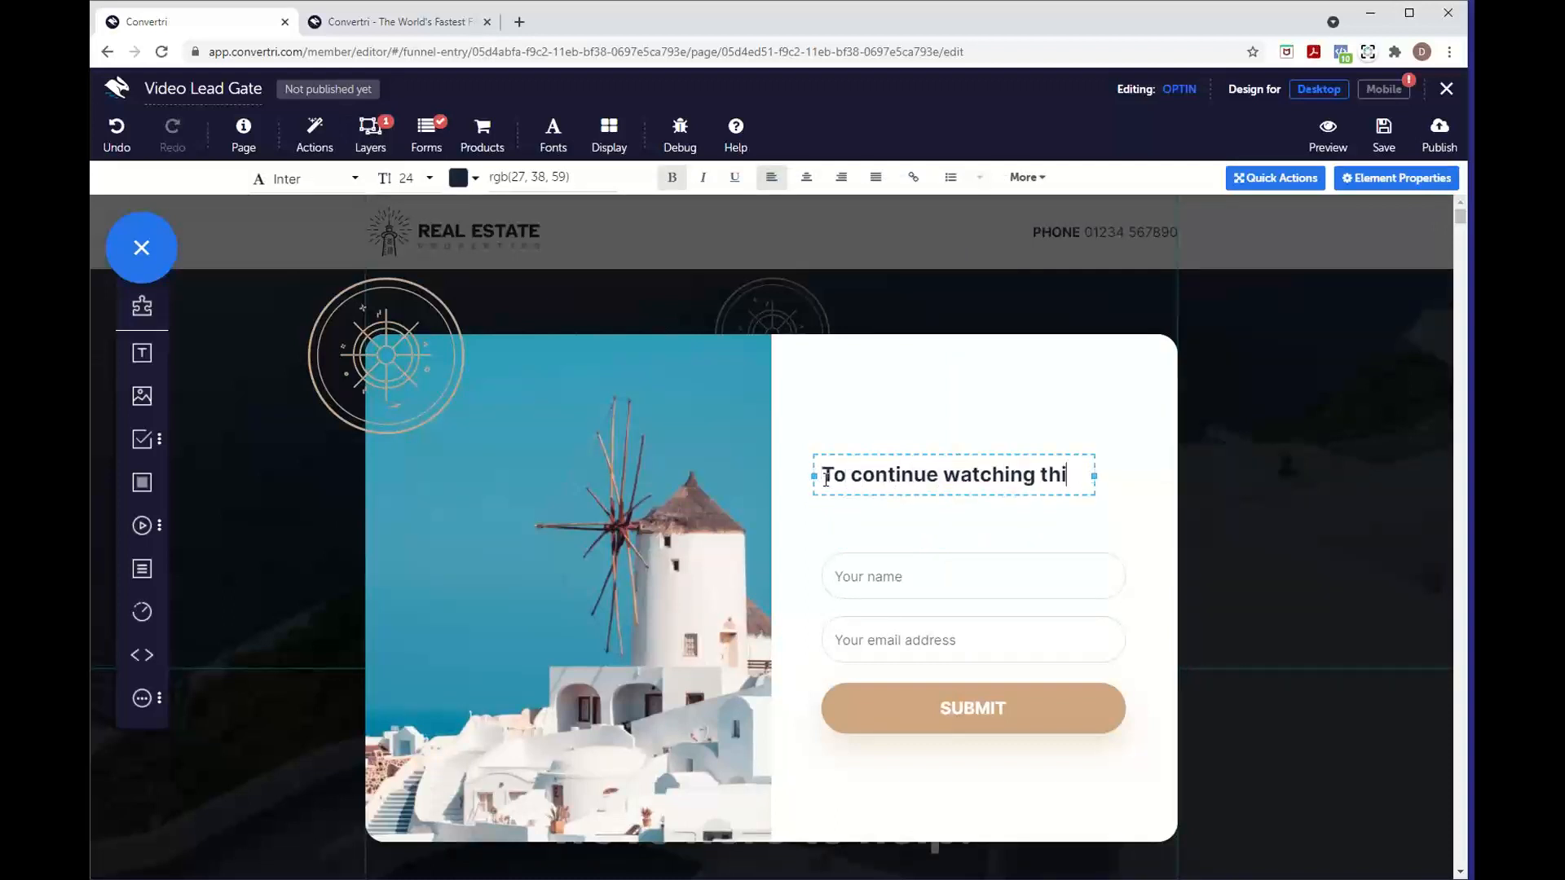
{"action": "type", "text": "s aweseo"}
{"action": "key", "text": "BackSpace"}
{"action": "key", "text": "BackSpace"}
{"action": "type", "text": "o"}
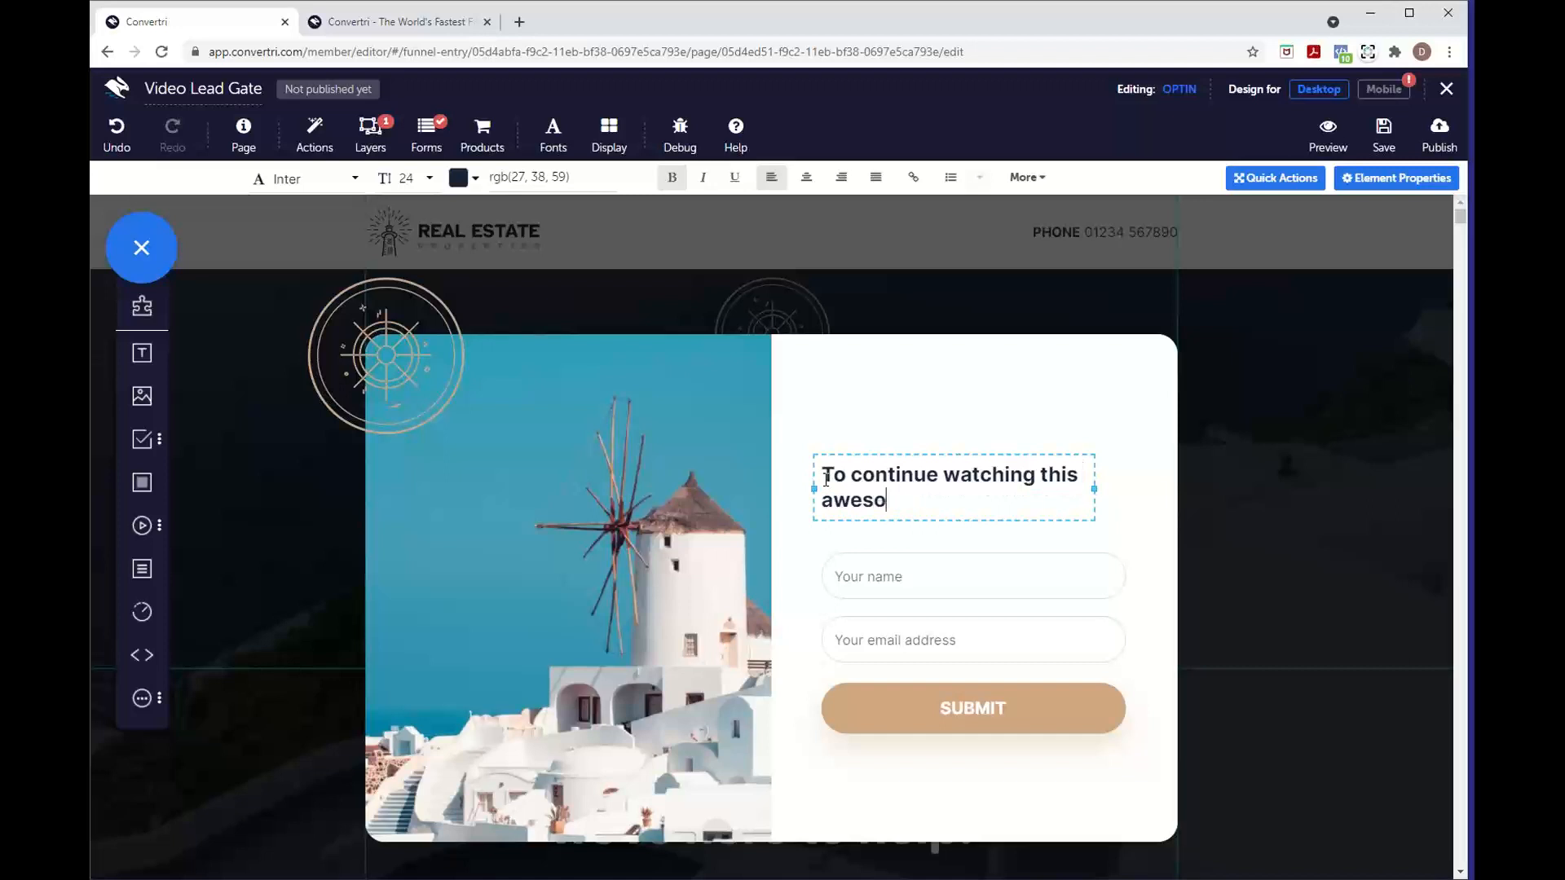
{"action": "type", "text": "me video..."}
{"action": "key", "text": "Return"}
{"action": "type", "text": "Sign "}
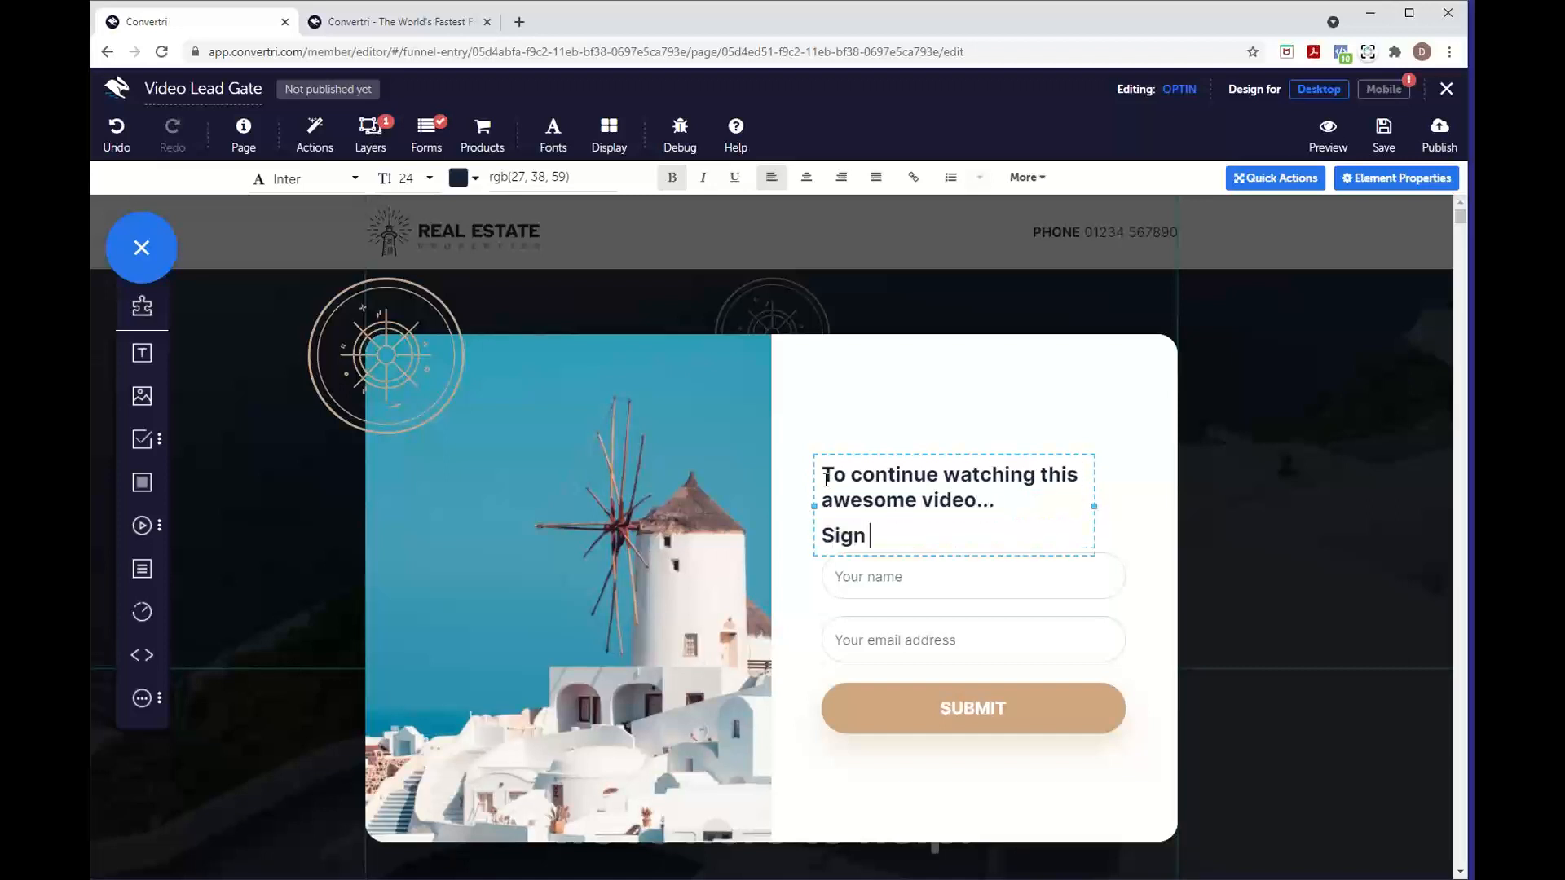
{"action": "type", "text": "up NOW!"}
- Move the name field, email field and submit button slightly down below the new headline, and save the page
{"action": "left_click", "coordinate": [1057, 568]}
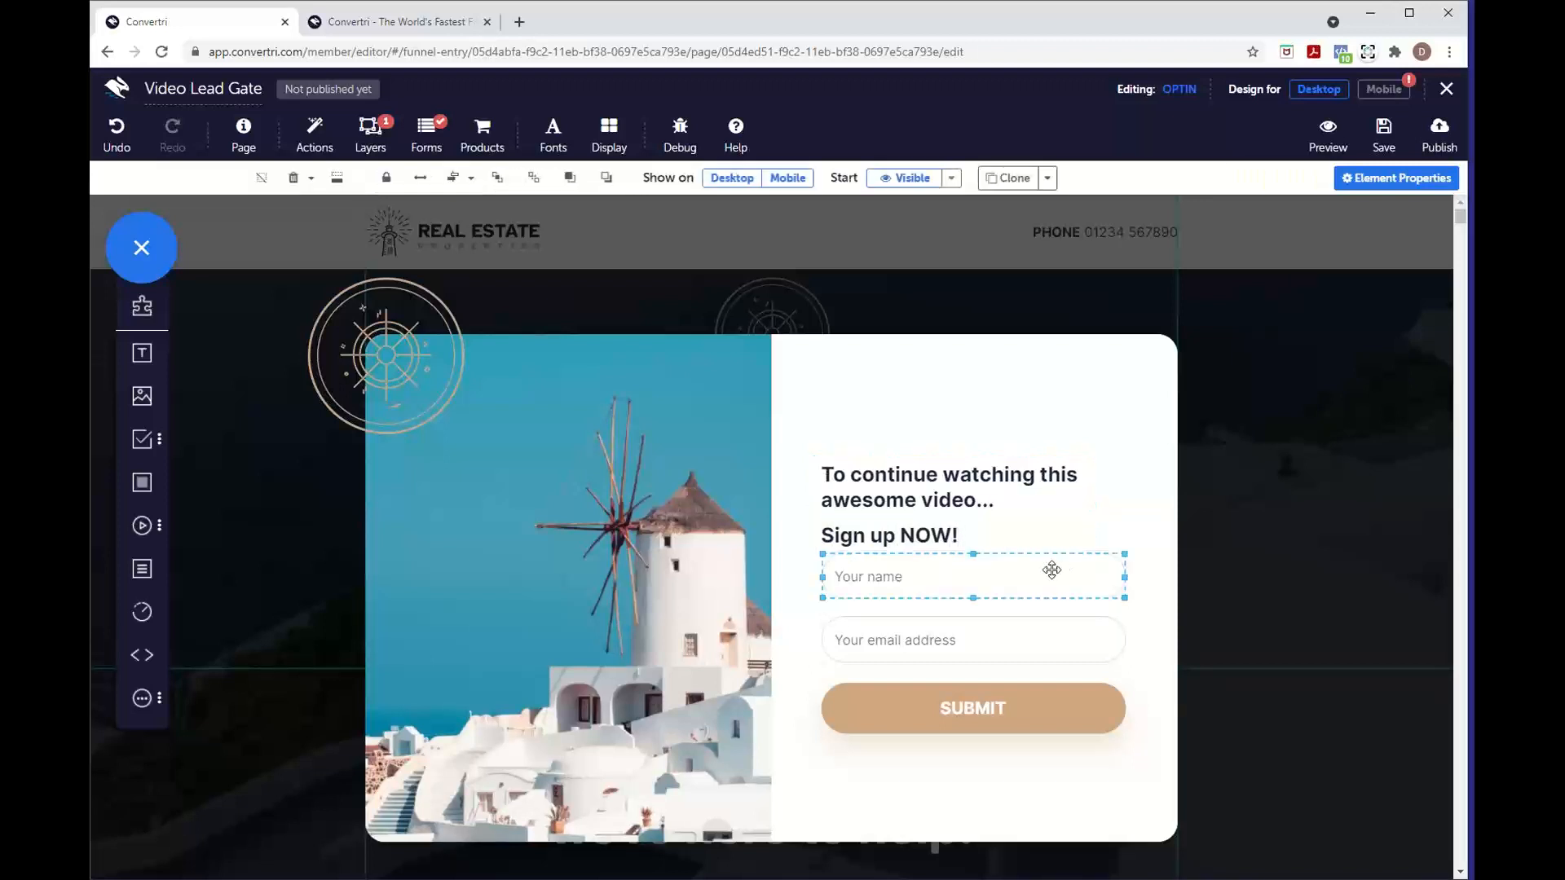
{"action": "left_click_drag", "start_coordinate": [1052, 569], "coordinate": [1050, 586]}
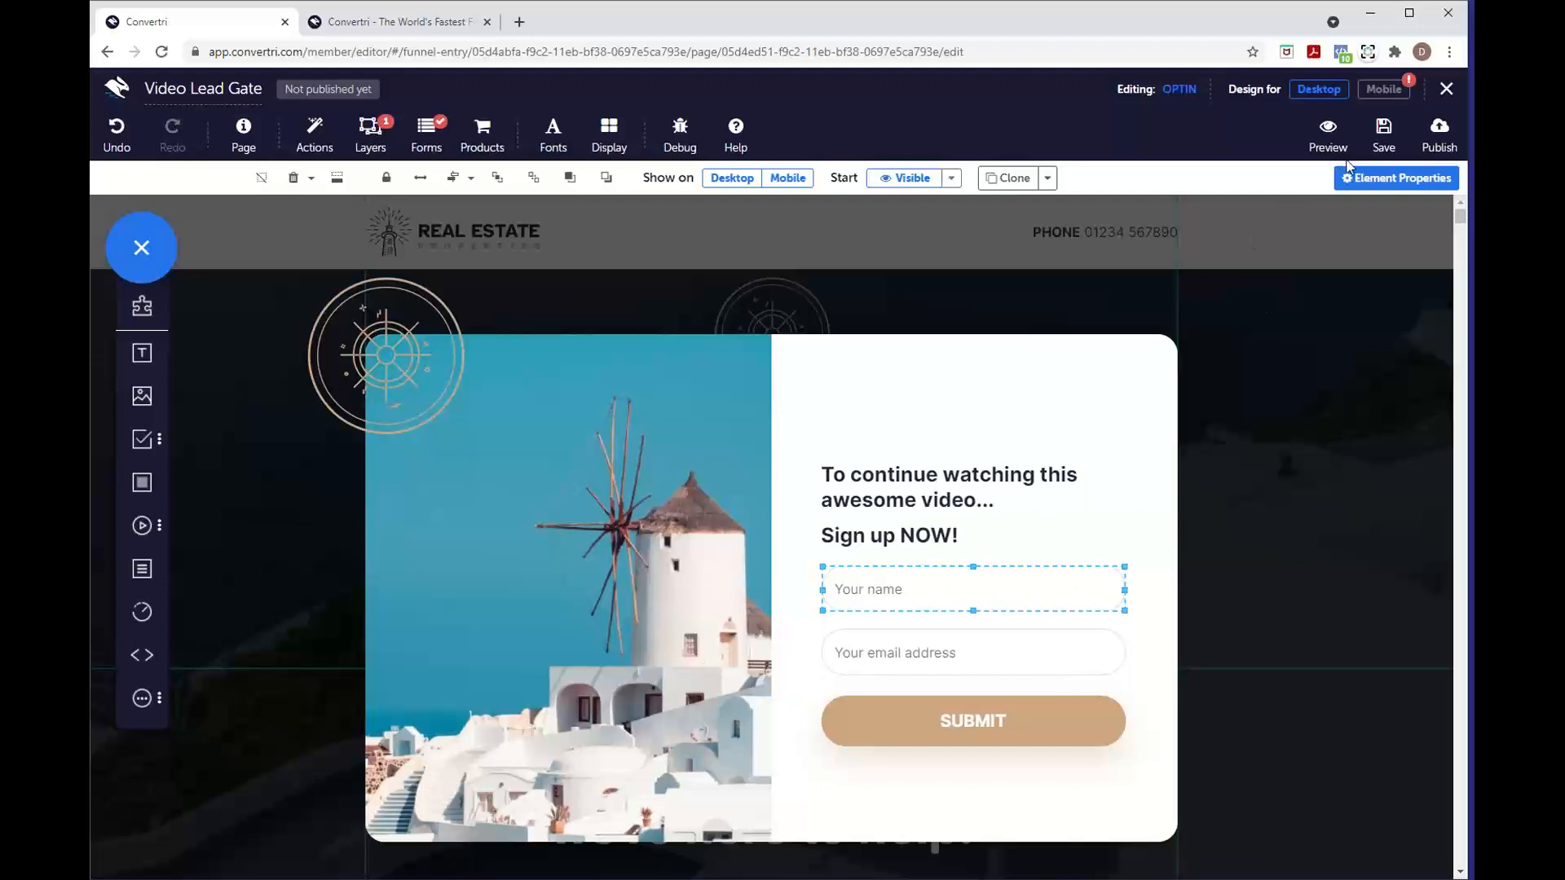
{"action": "left_click", "coordinate": [1377, 151]}
- Switch back from the OPTIN layer to the Main Page and close the layers window
{"action": "left_click", "coordinate": [370, 134]}
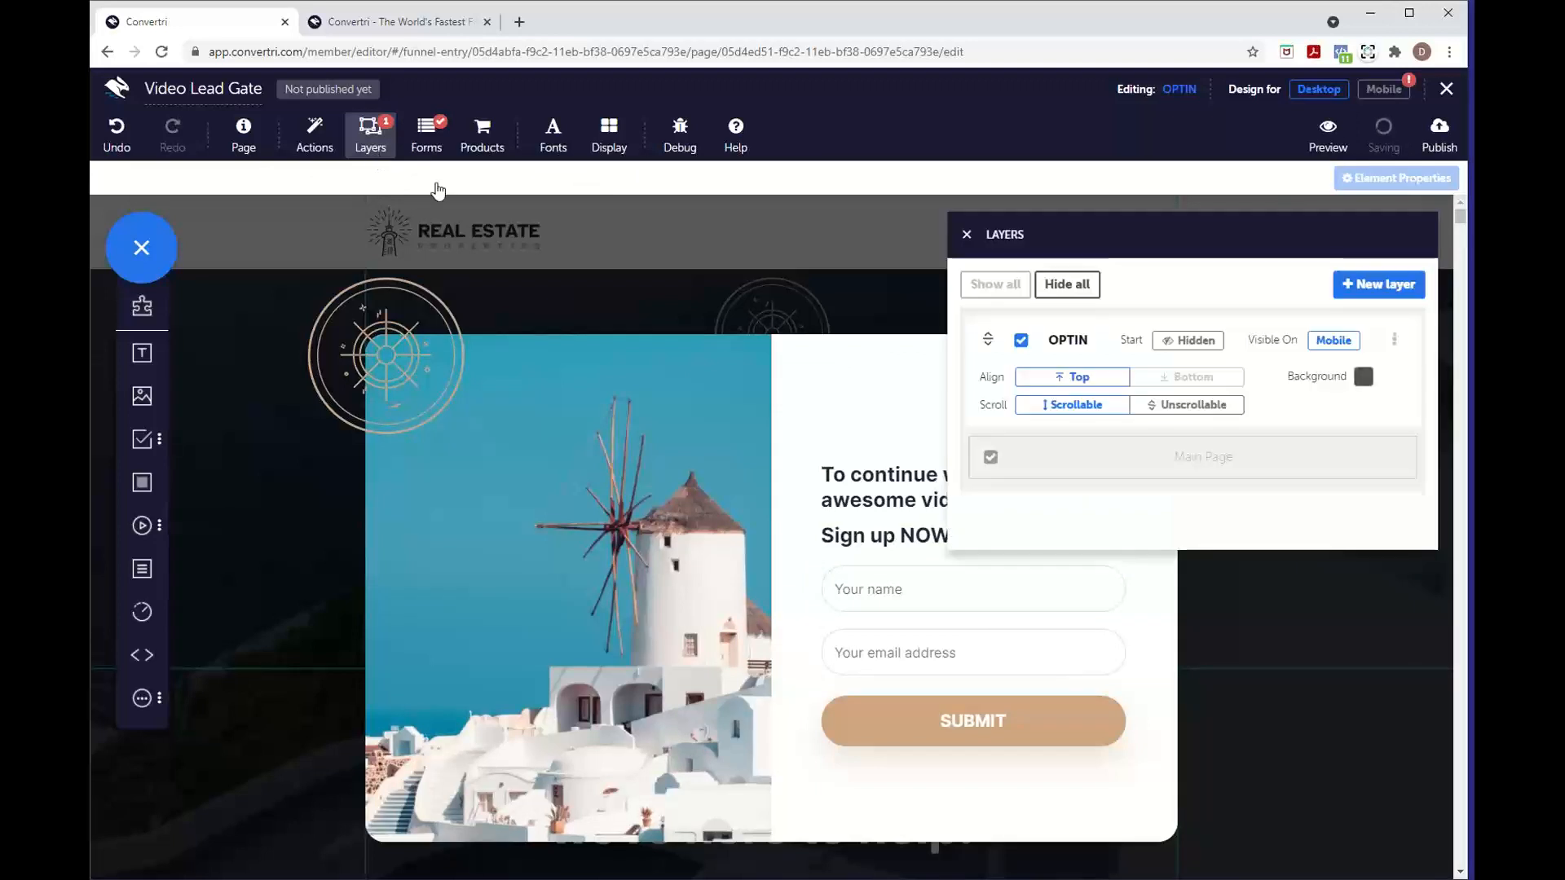
{"action": "left_click", "coordinate": [1021, 340]}
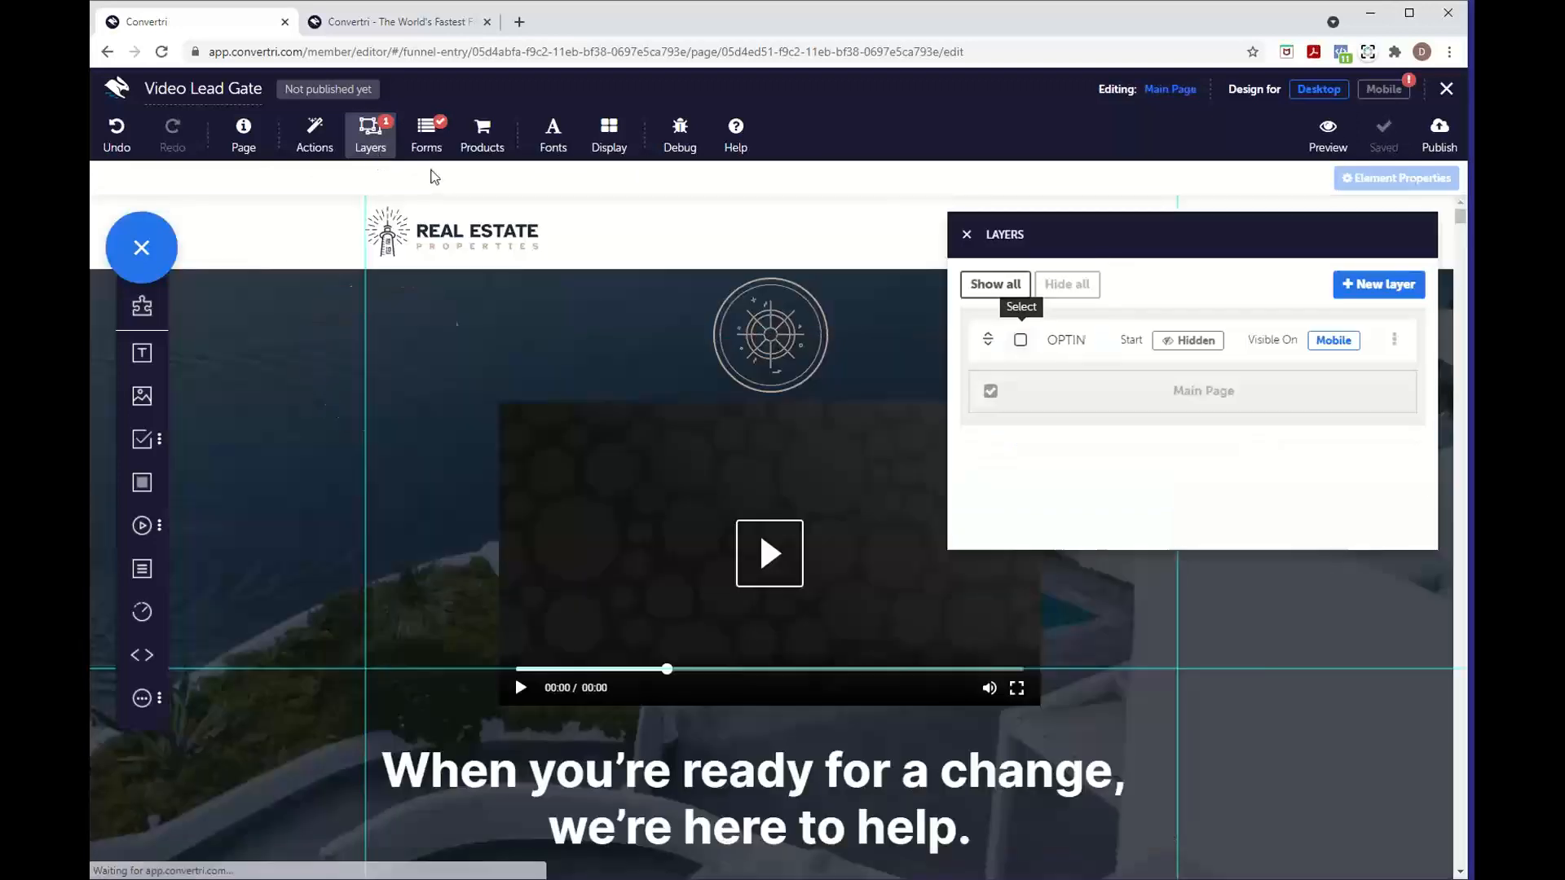
{"action": "left_click", "coordinate": [378, 153]}
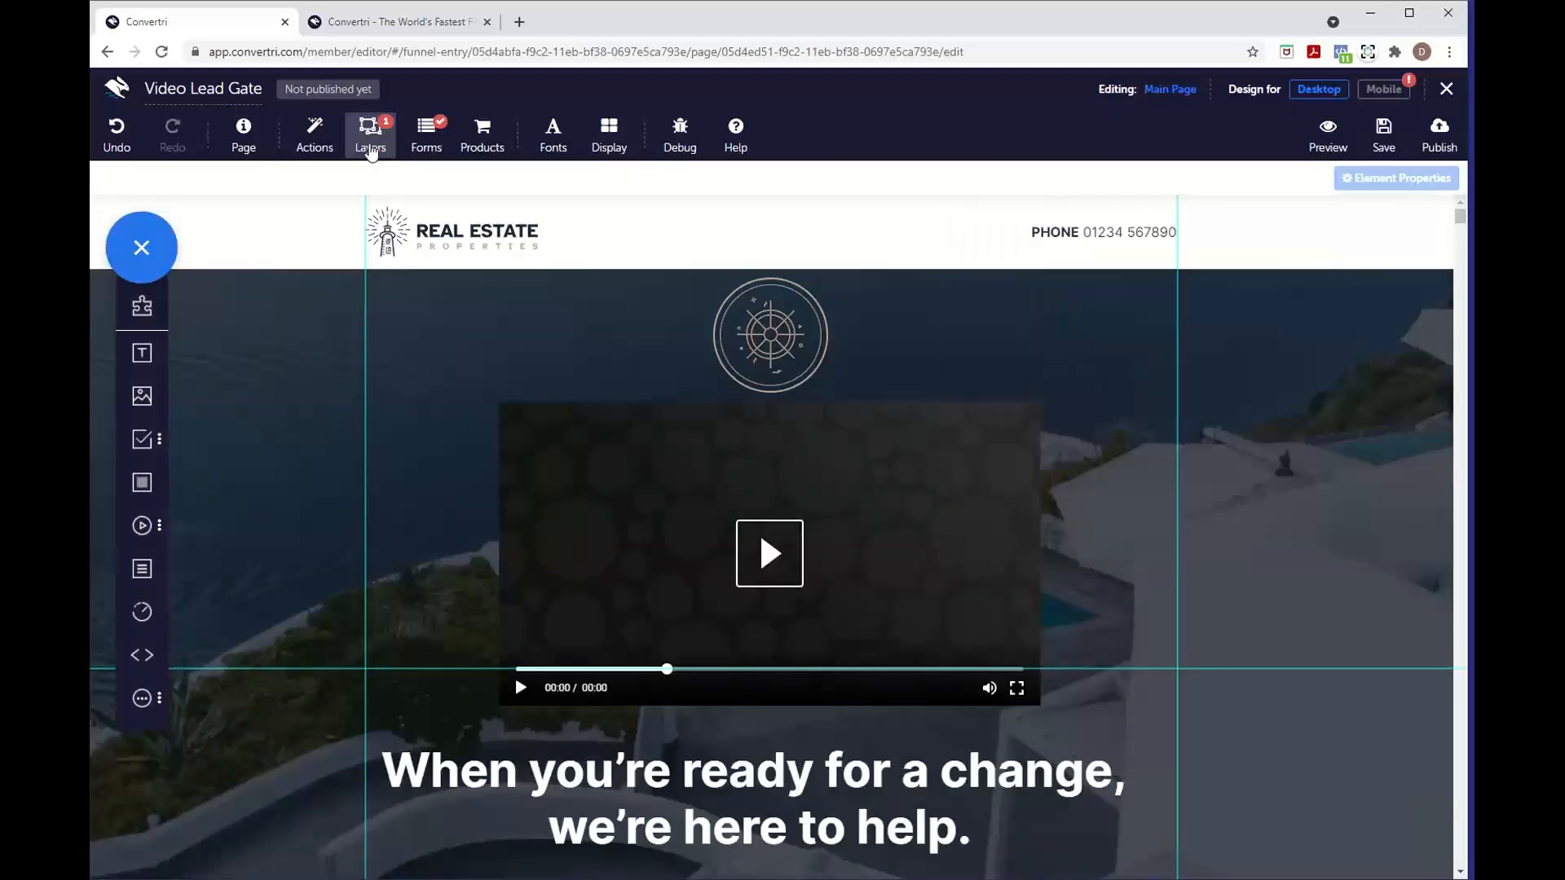
- Start a new action on the video element with a Video Time event that triggers when the video passes 5 seconds
{"action": "left_click", "coordinate": [909, 486]}
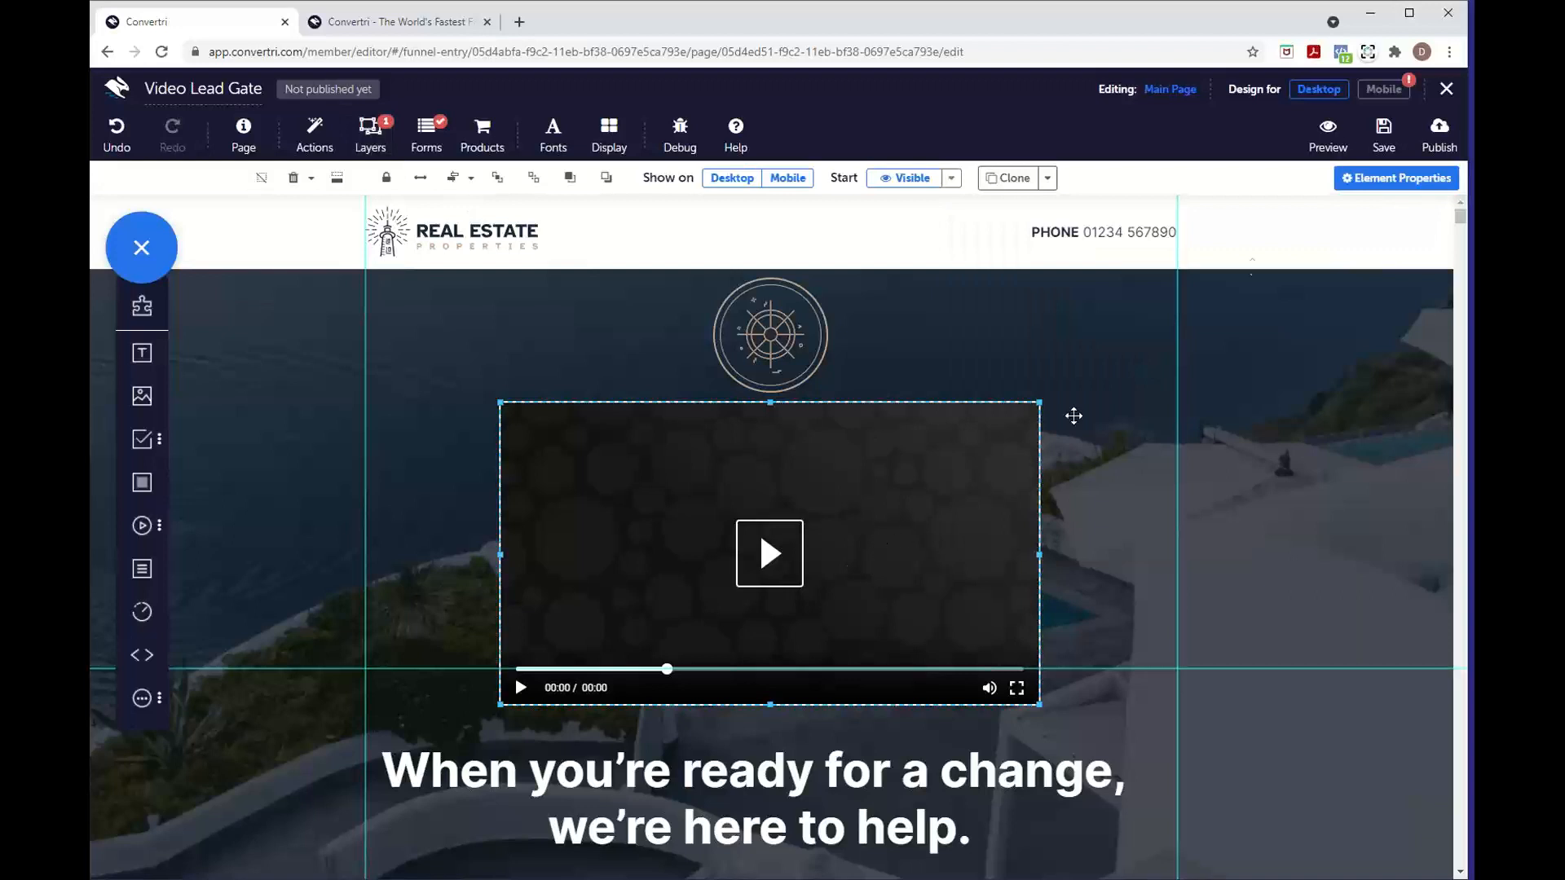
{"action": "left_click", "coordinate": [1374, 186]}
{"action": "left_click", "coordinate": [1306, 286]}
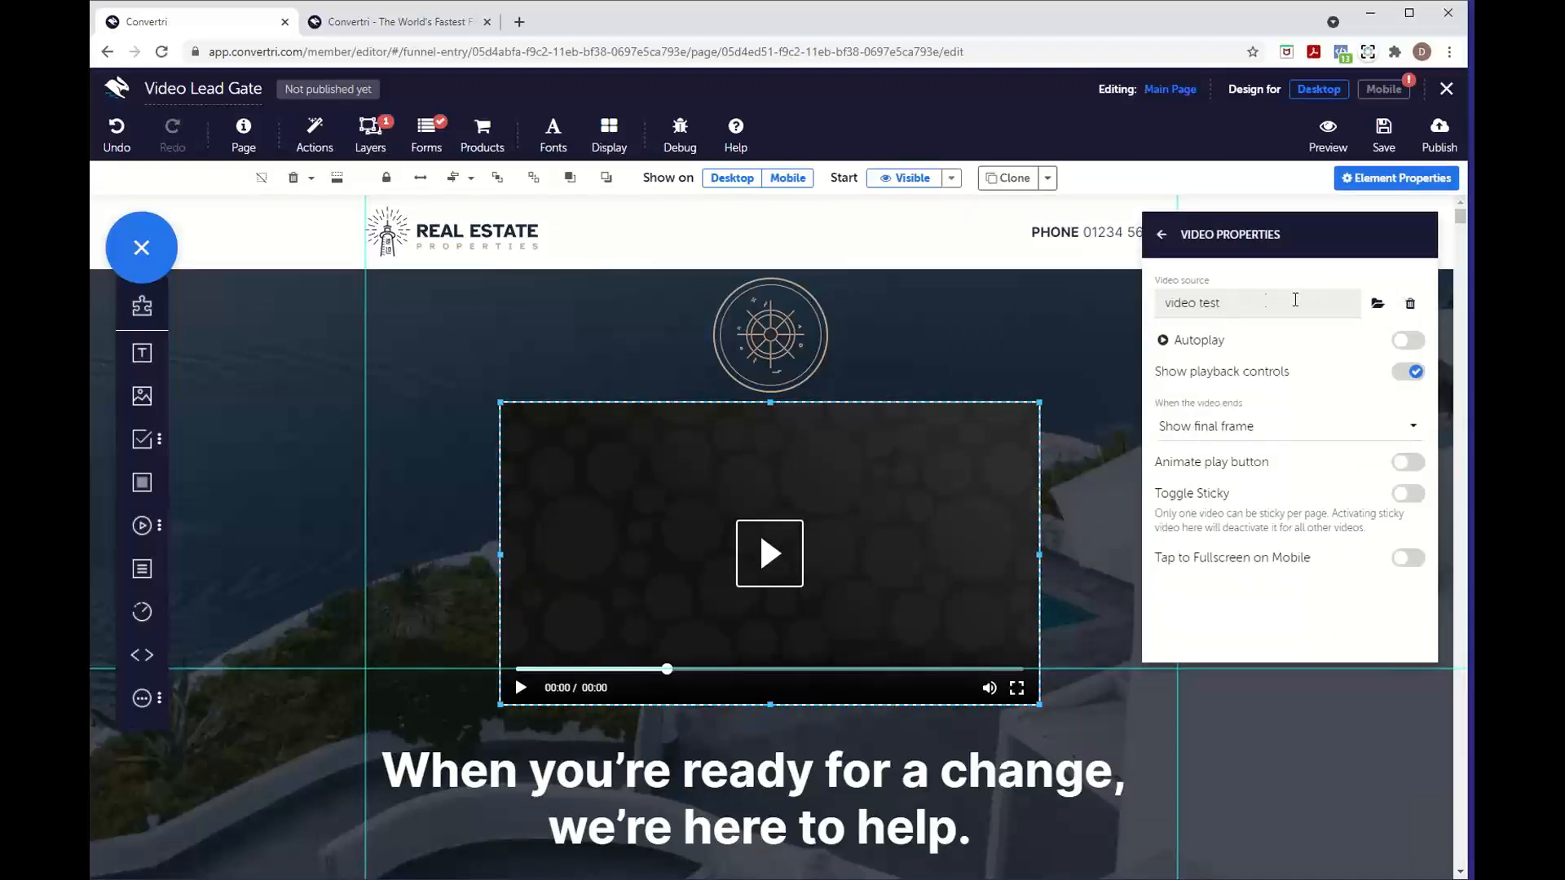
{"action": "left_click", "coordinate": [1161, 234]}
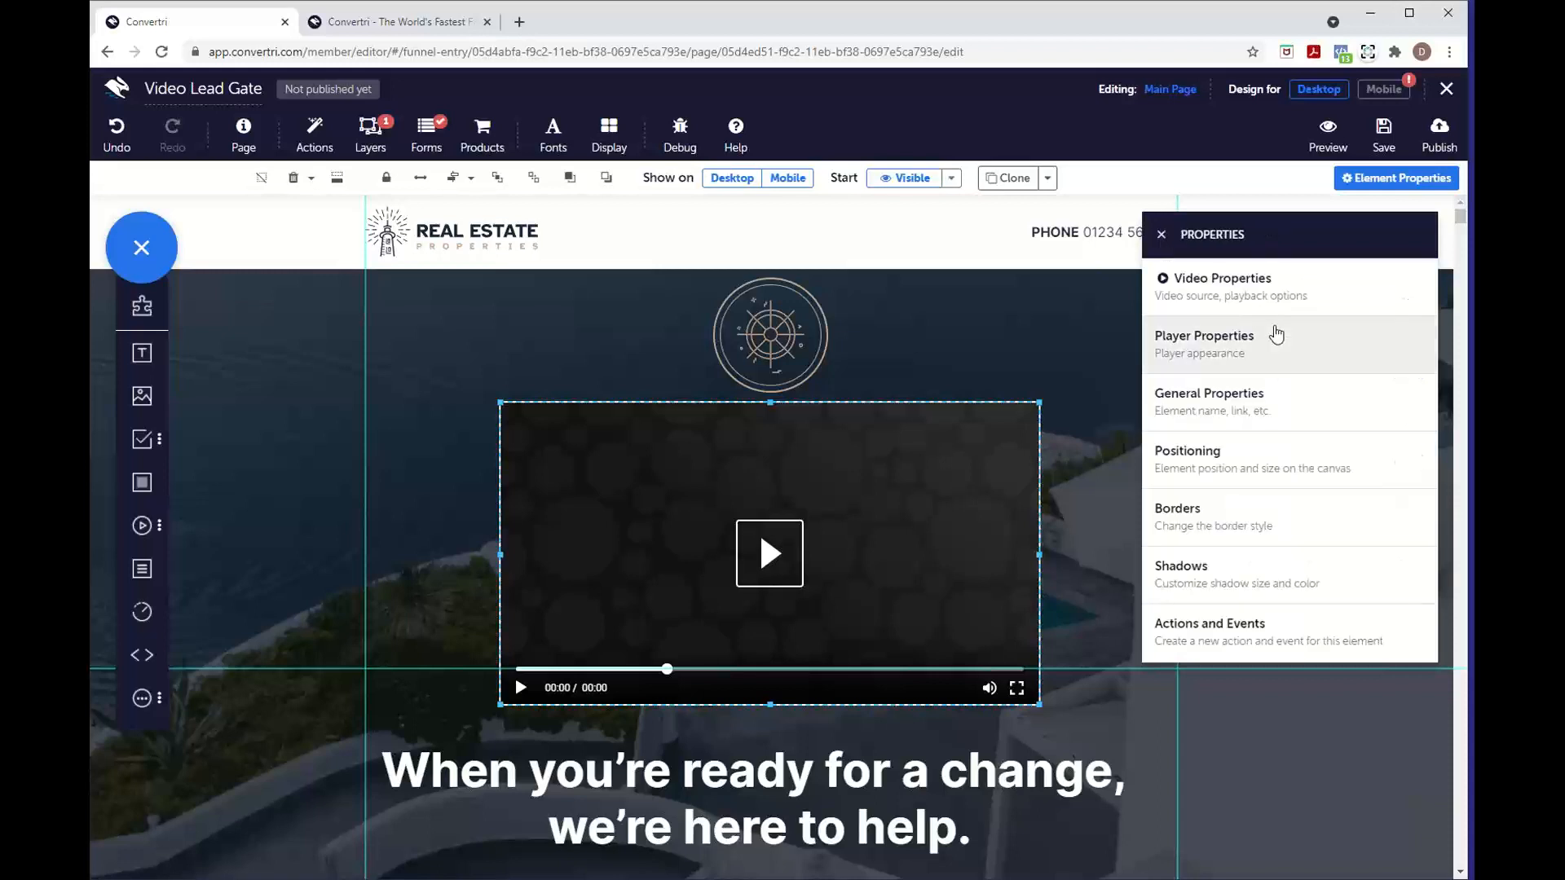
{"action": "left_click", "coordinate": [1268, 405]}
{"action": "left_click", "coordinate": [1161, 234]}
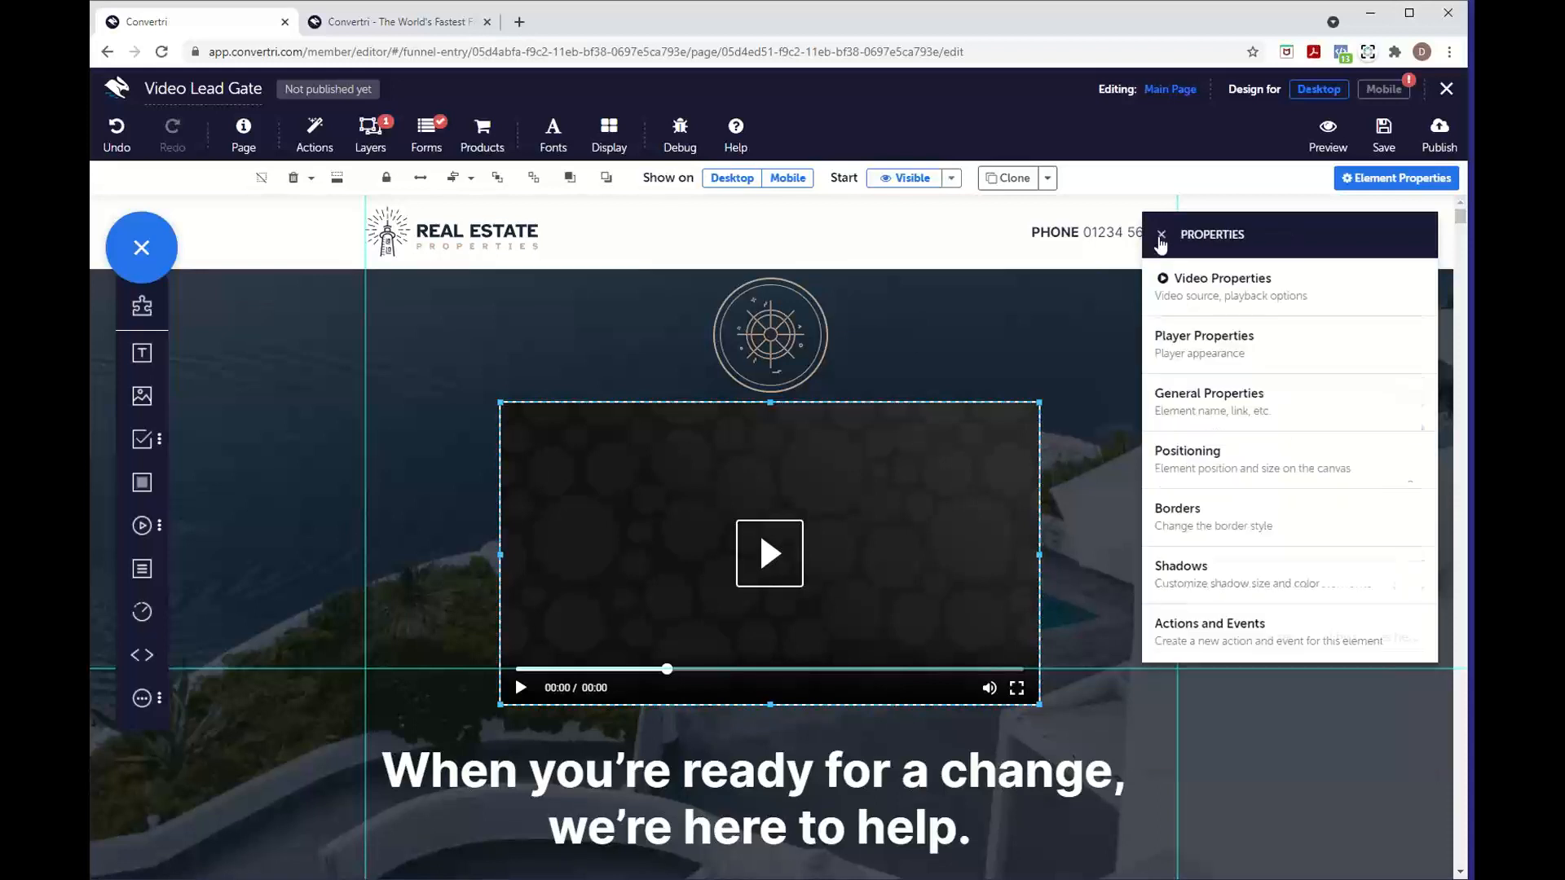
{"action": "left_click", "coordinate": [1286, 630]}
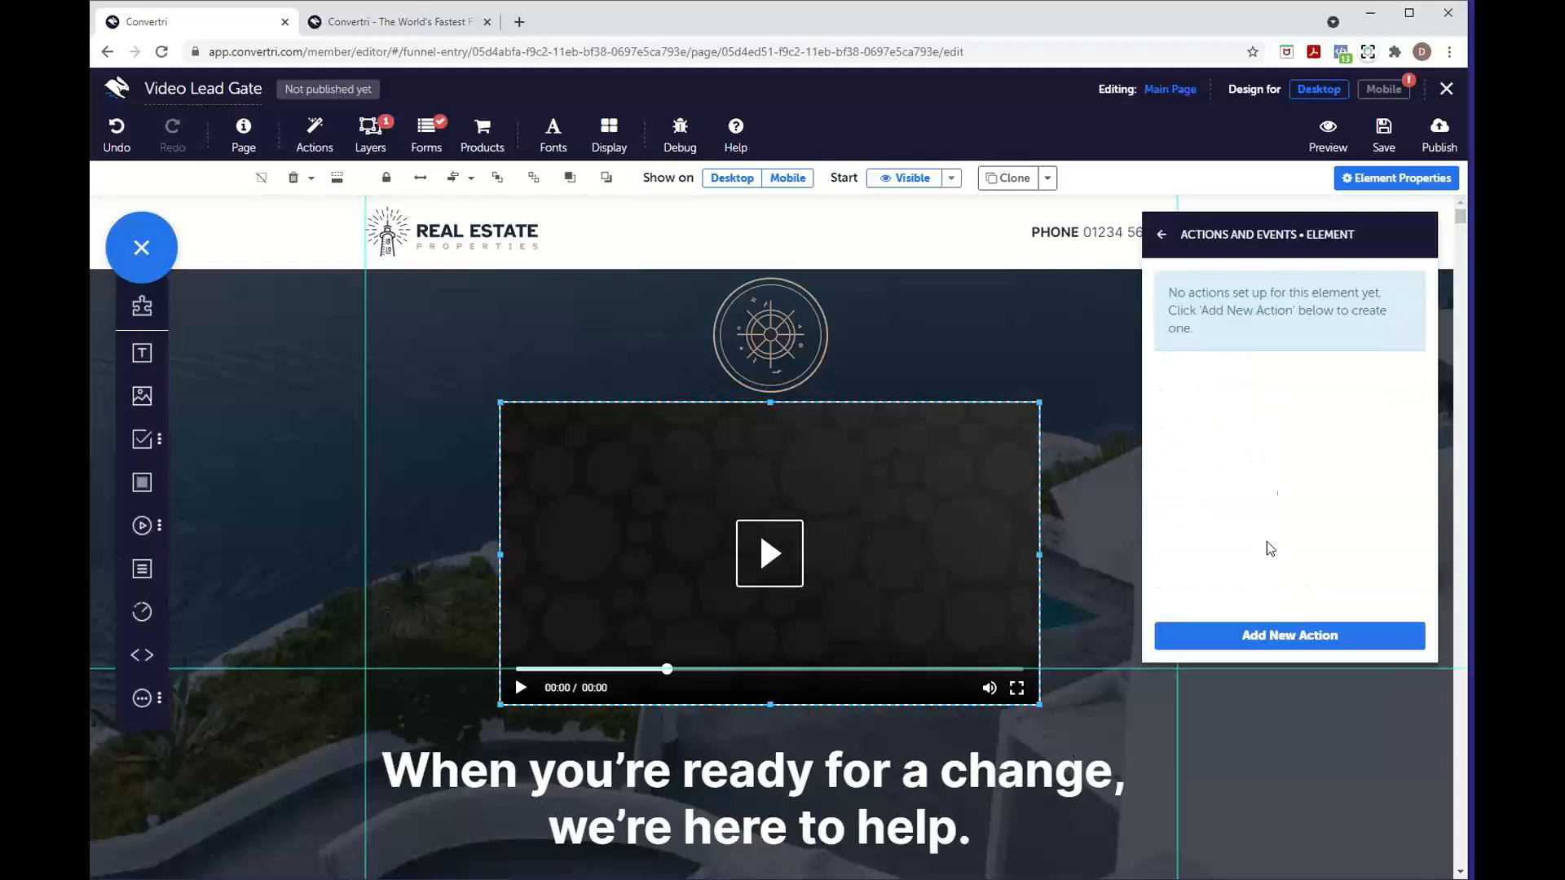
{"action": "left_click", "coordinate": [1263, 639]}
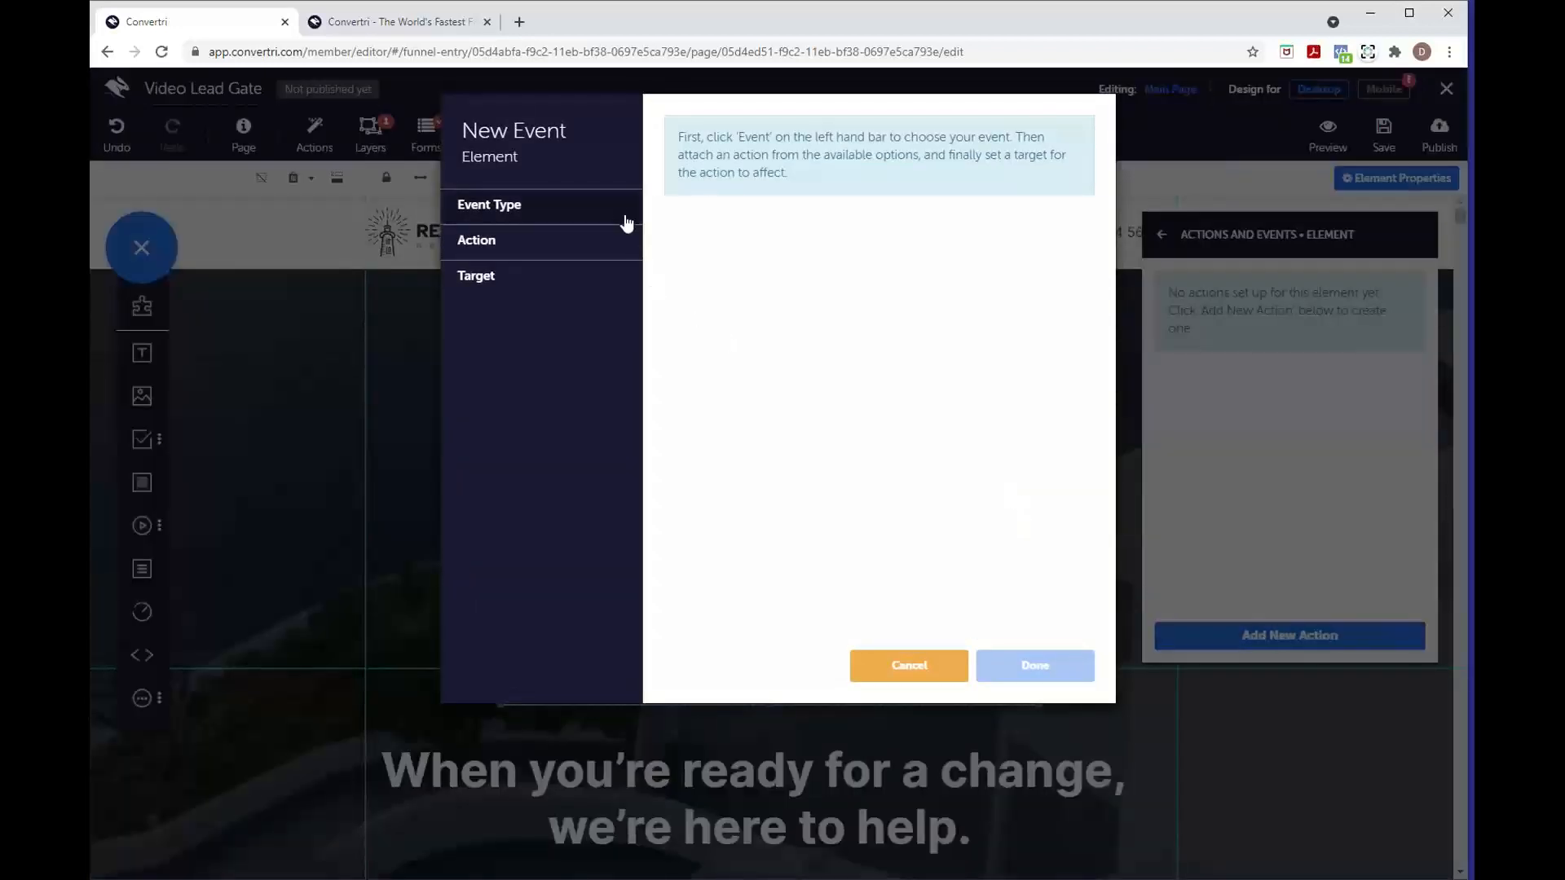
{"action": "left_click", "coordinate": [624, 220]}
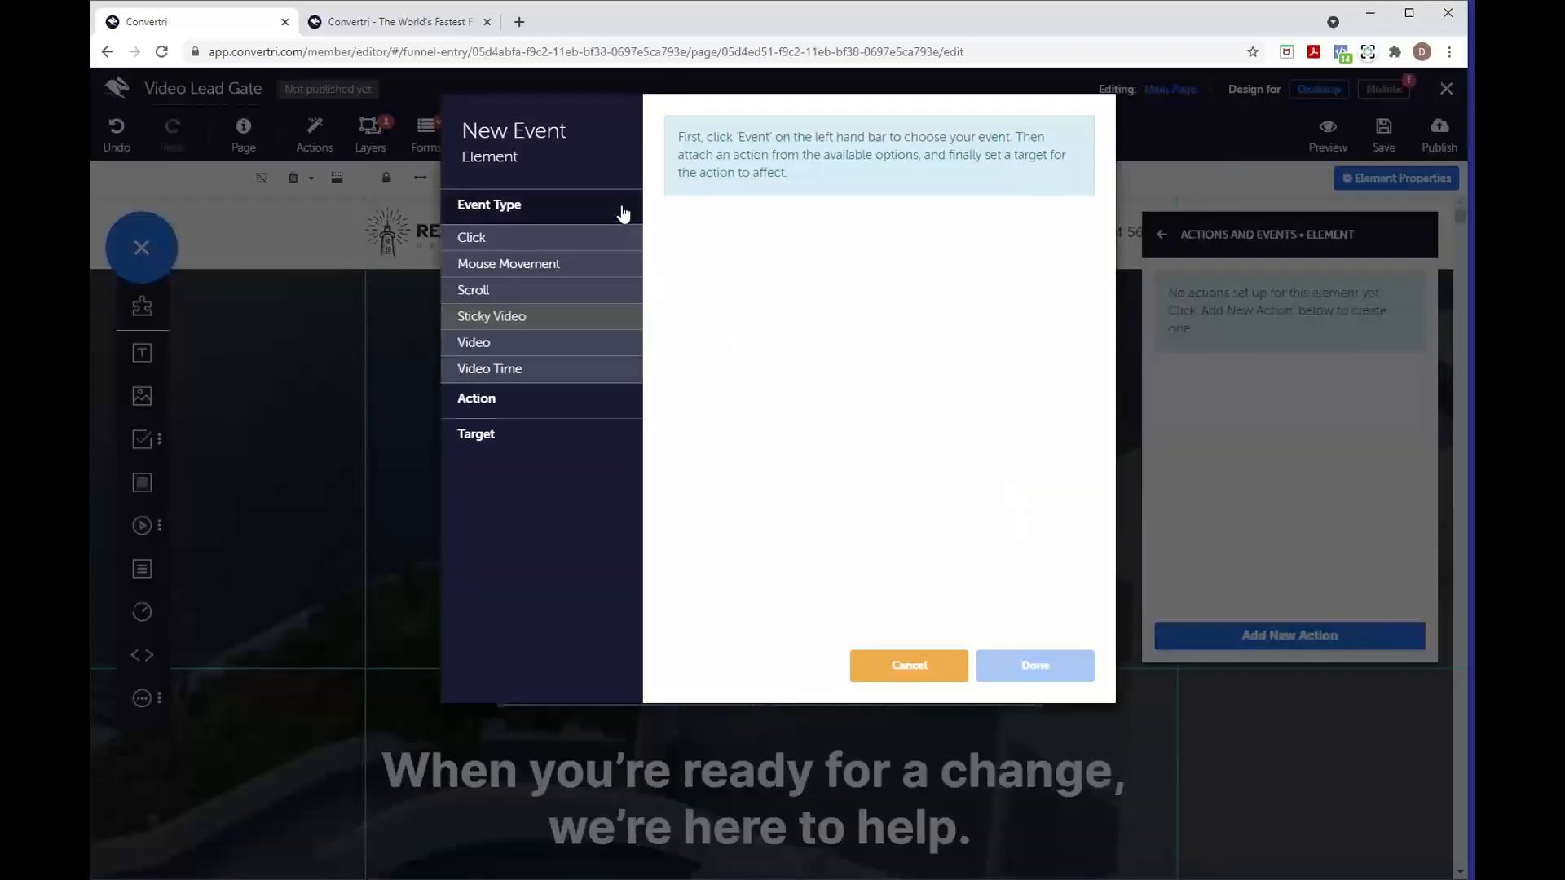
{"action": "left_click", "coordinate": [546, 368]}
{"action": "left_click", "coordinate": [744, 189]}
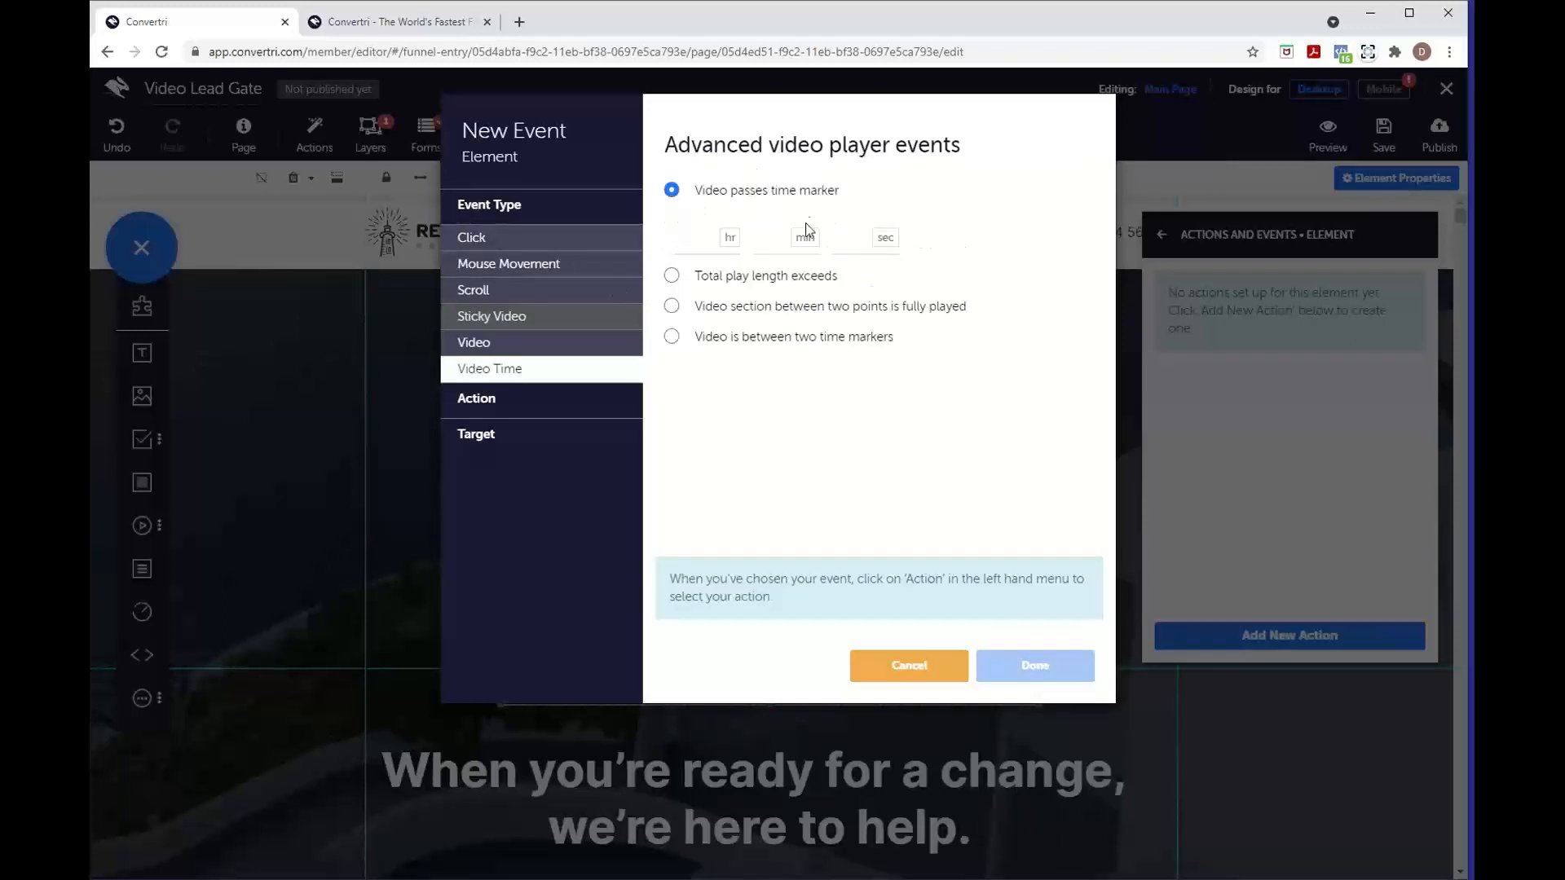
{"action": "left_click", "coordinate": [854, 238]}
{"action": "type", "text": "5"}
- Make the event fade in the OPTIN layer, finish the action and close the video's properties
{"action": "left_click", "coordinate": [576, 399]}
{"action": "left_click", "coordinate": [541, 275]}
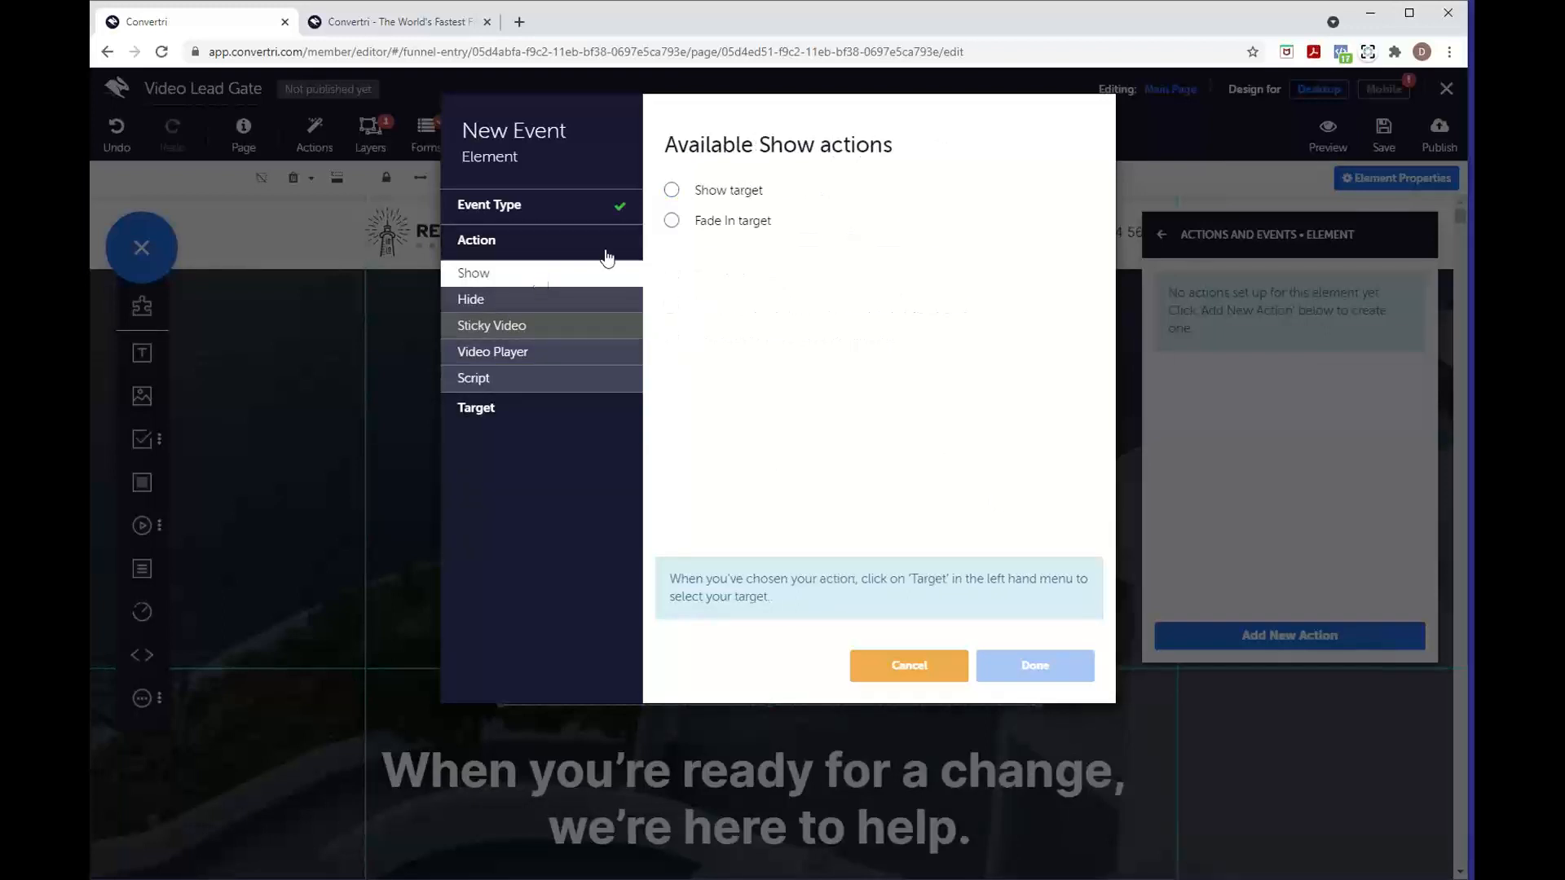
{"action": "left_click", "coordinate": [721, 234]}
{"action": "left_click", "coordinate": [613, 413]}
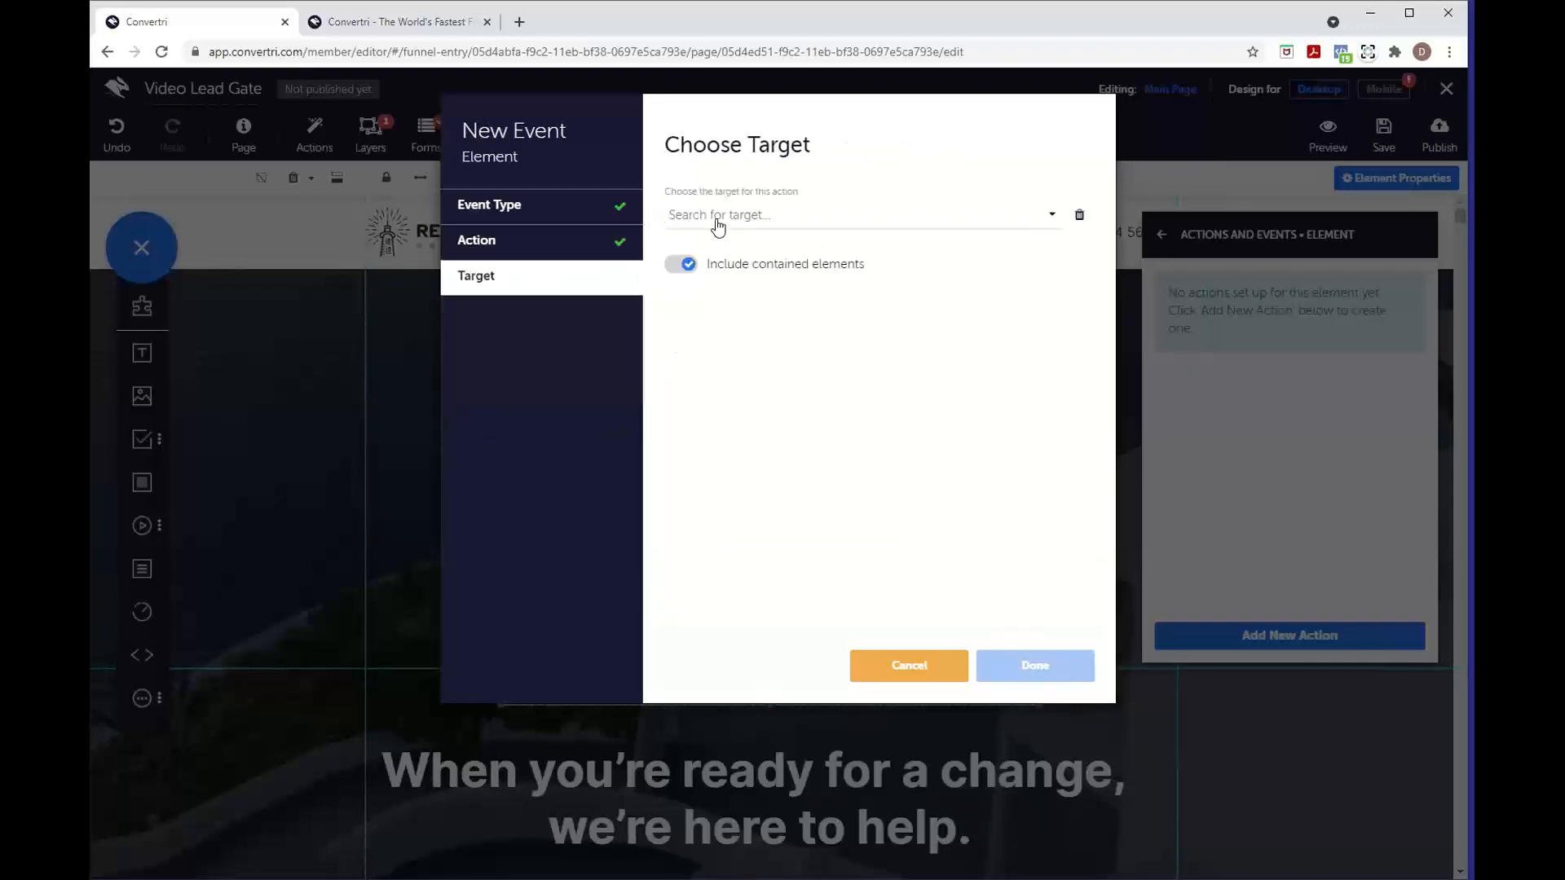
{"action": "left_click", "coordinate": [717, 216]}
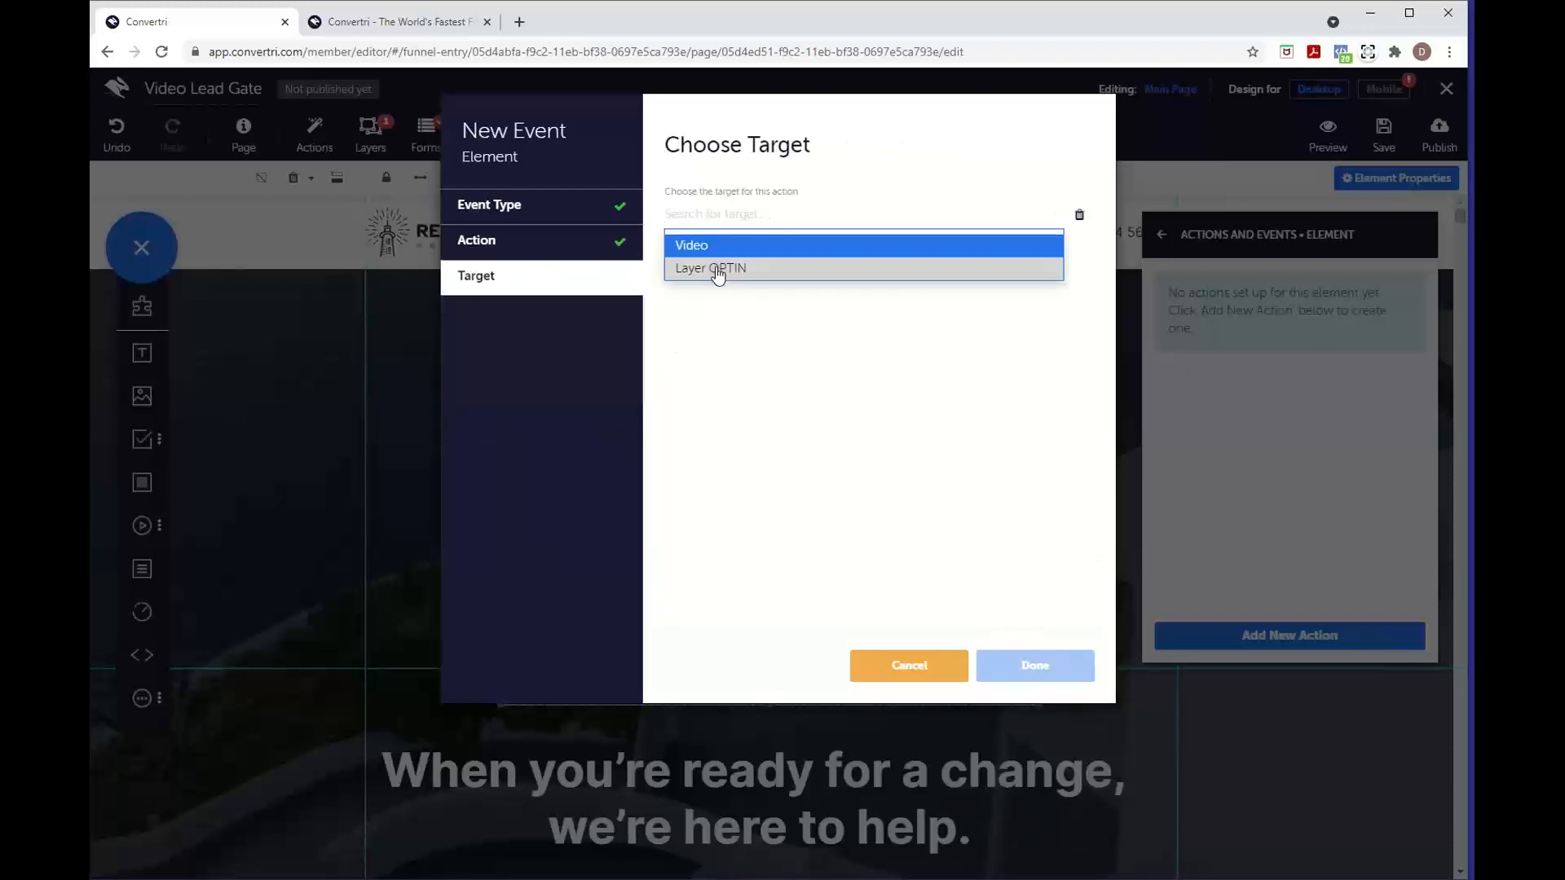
{"action": "left_click", "coordinate": [716, 269]}
{"action": "left_click", "coordinate": [1088, 678]}
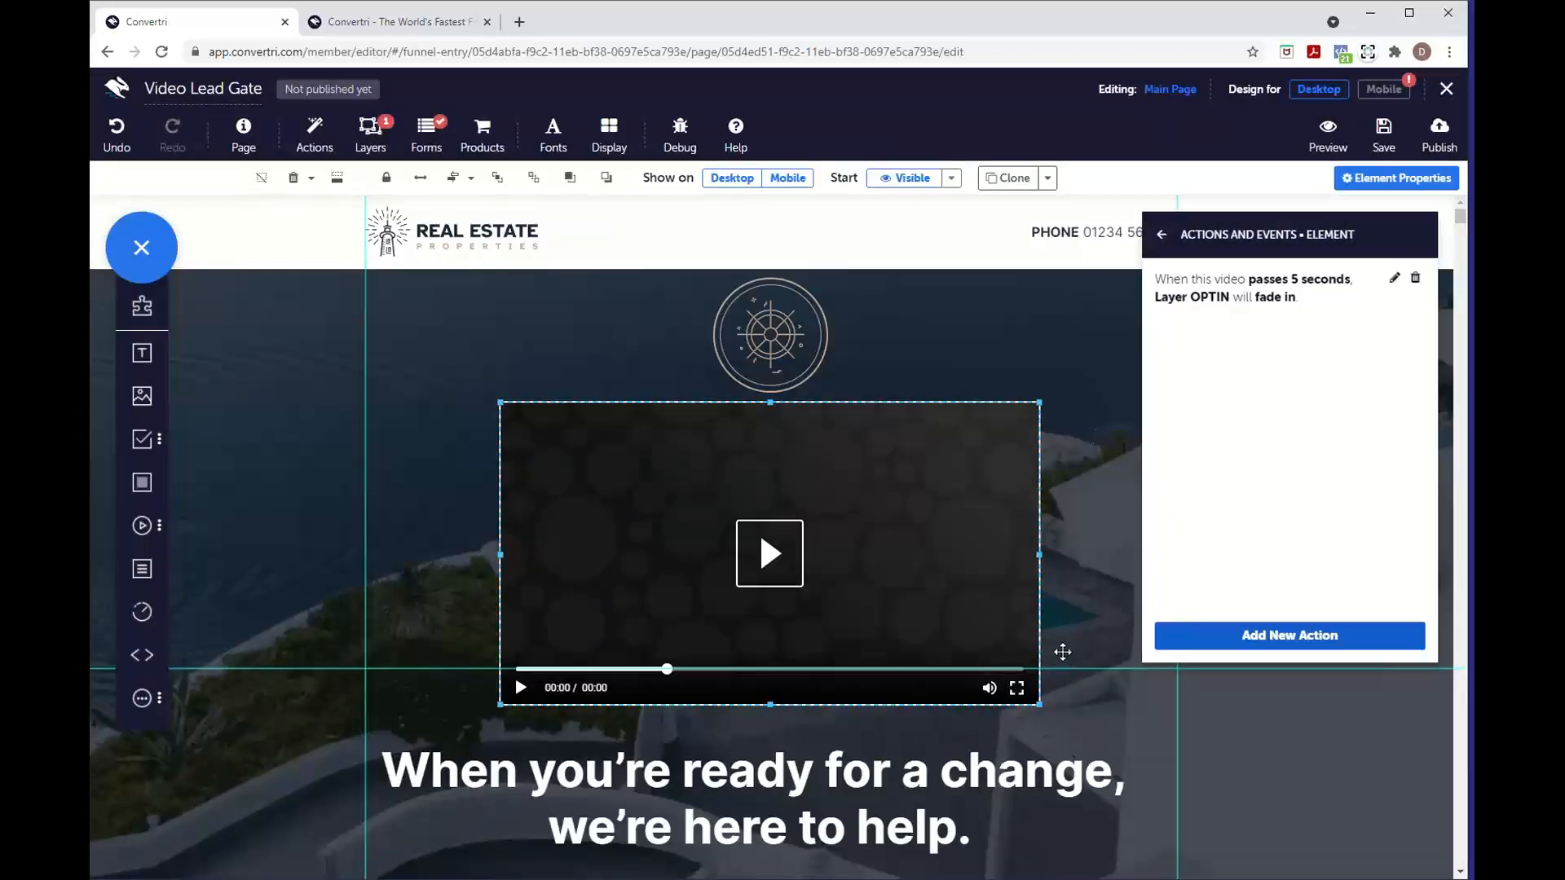
{"action": "left_click", "coordinate": [1162, 235]}
{"action": "left_click", "coordinate": [1163, 237]}
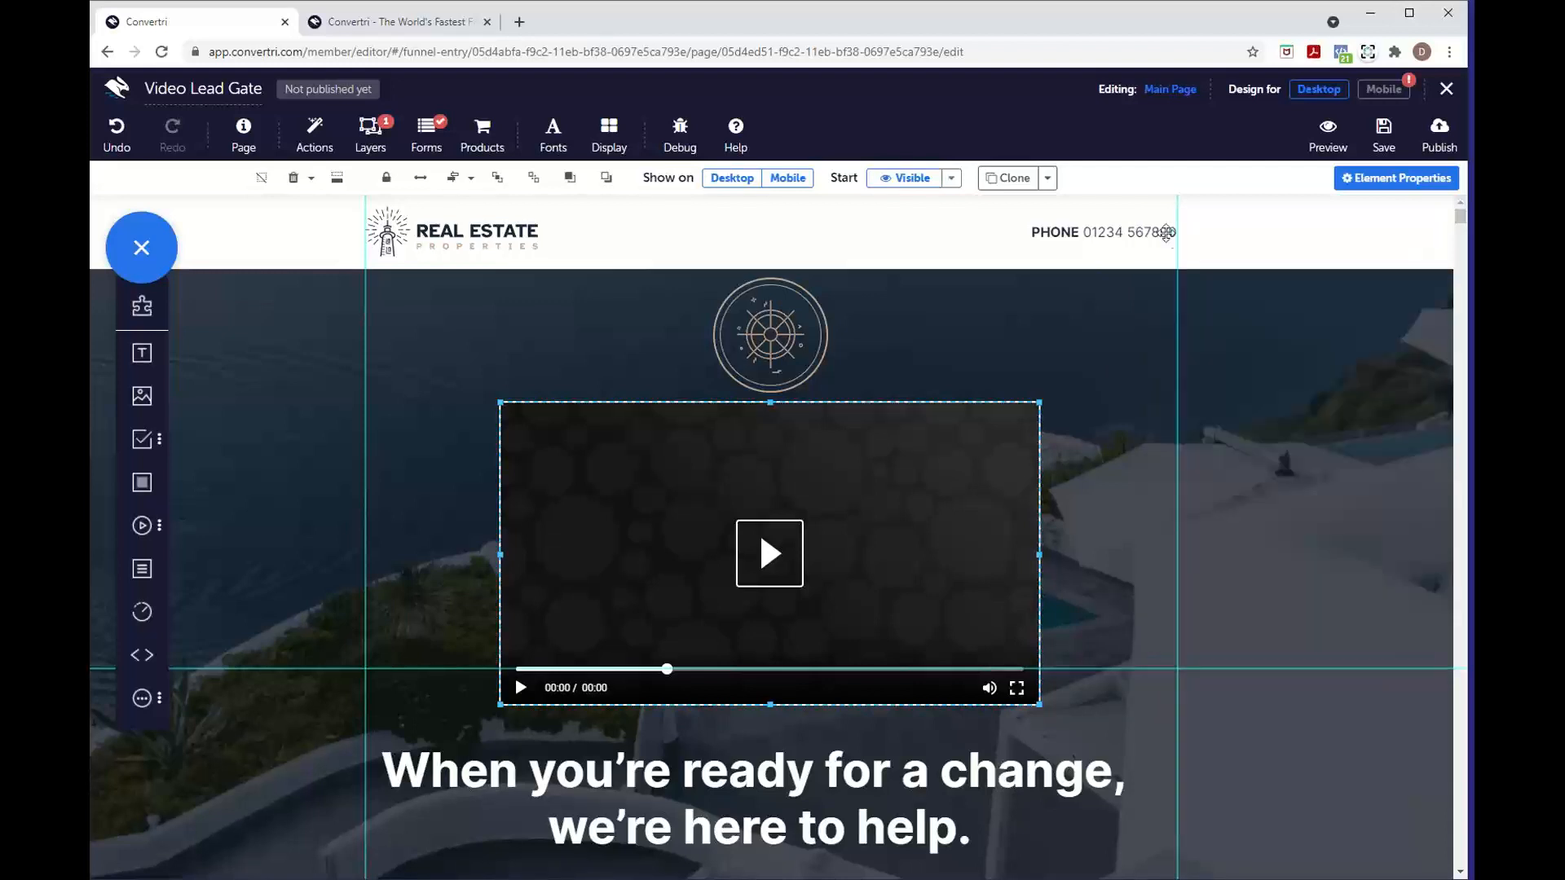
- Start a new action on the OPTIN layer with a Time event that triggers 1 second after the layer is shown
{"action": "left_click", "coordinate": [377, 151]}
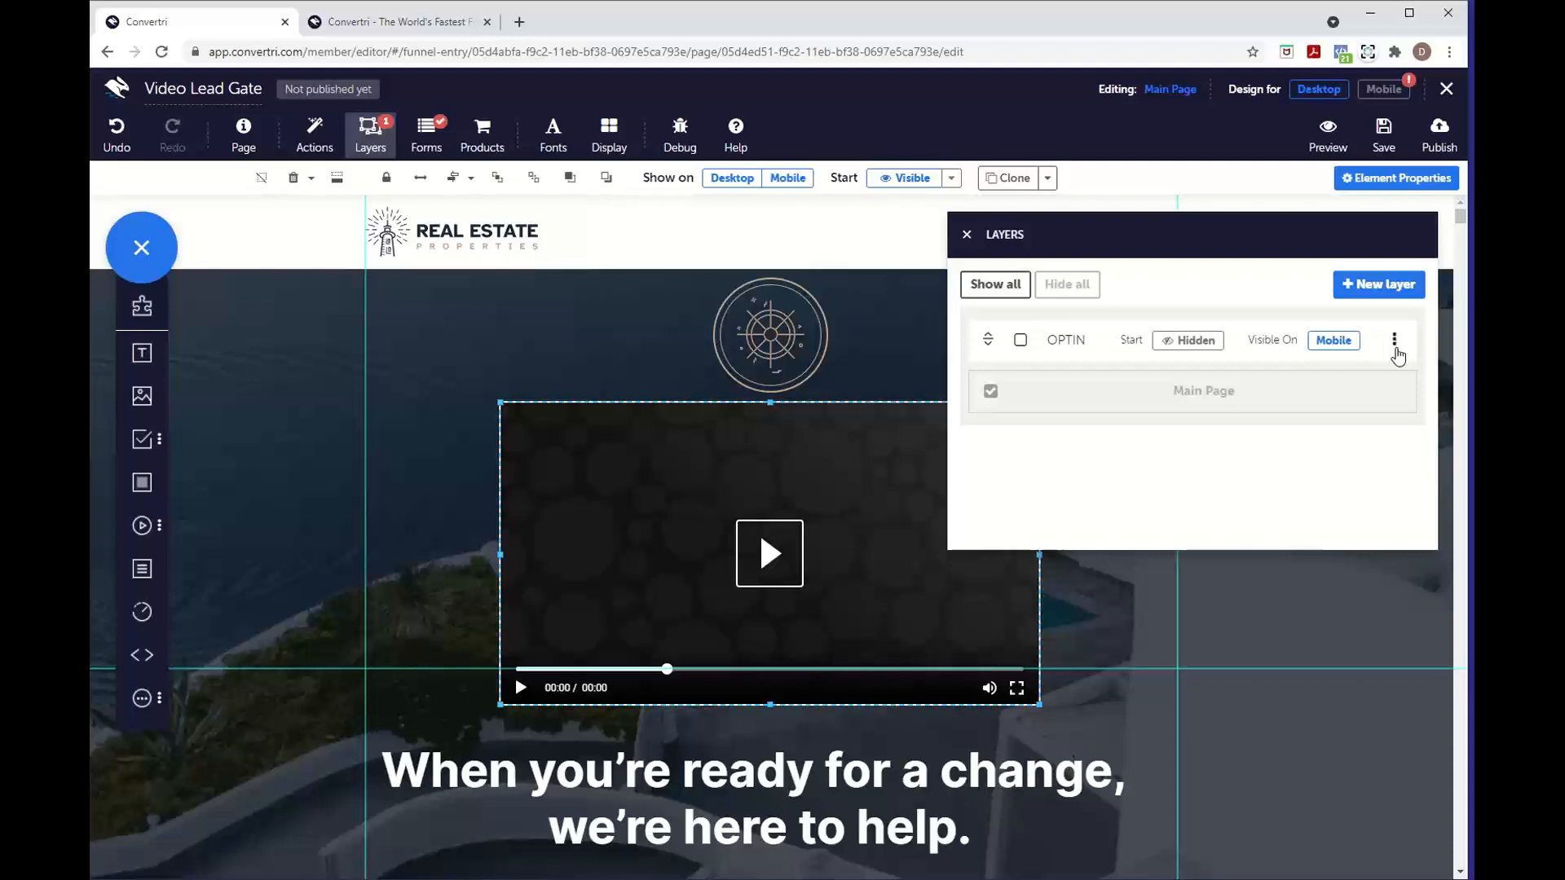
{"action": "left_click", "coordinate": [1394, 342]}
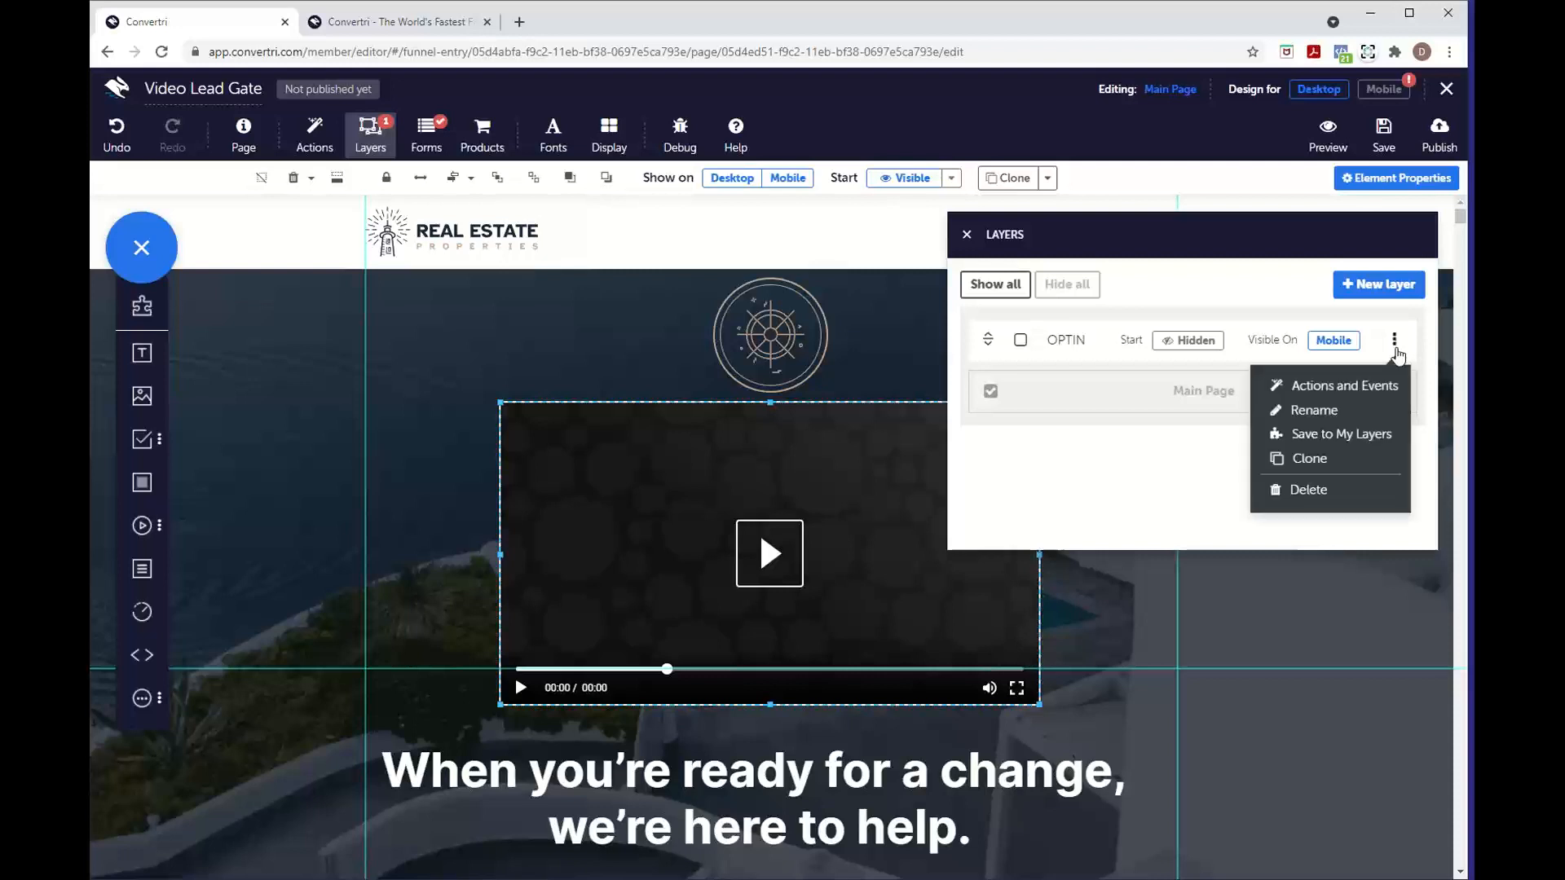
{"action": "left_click", "coordinate": [1326, 393]}
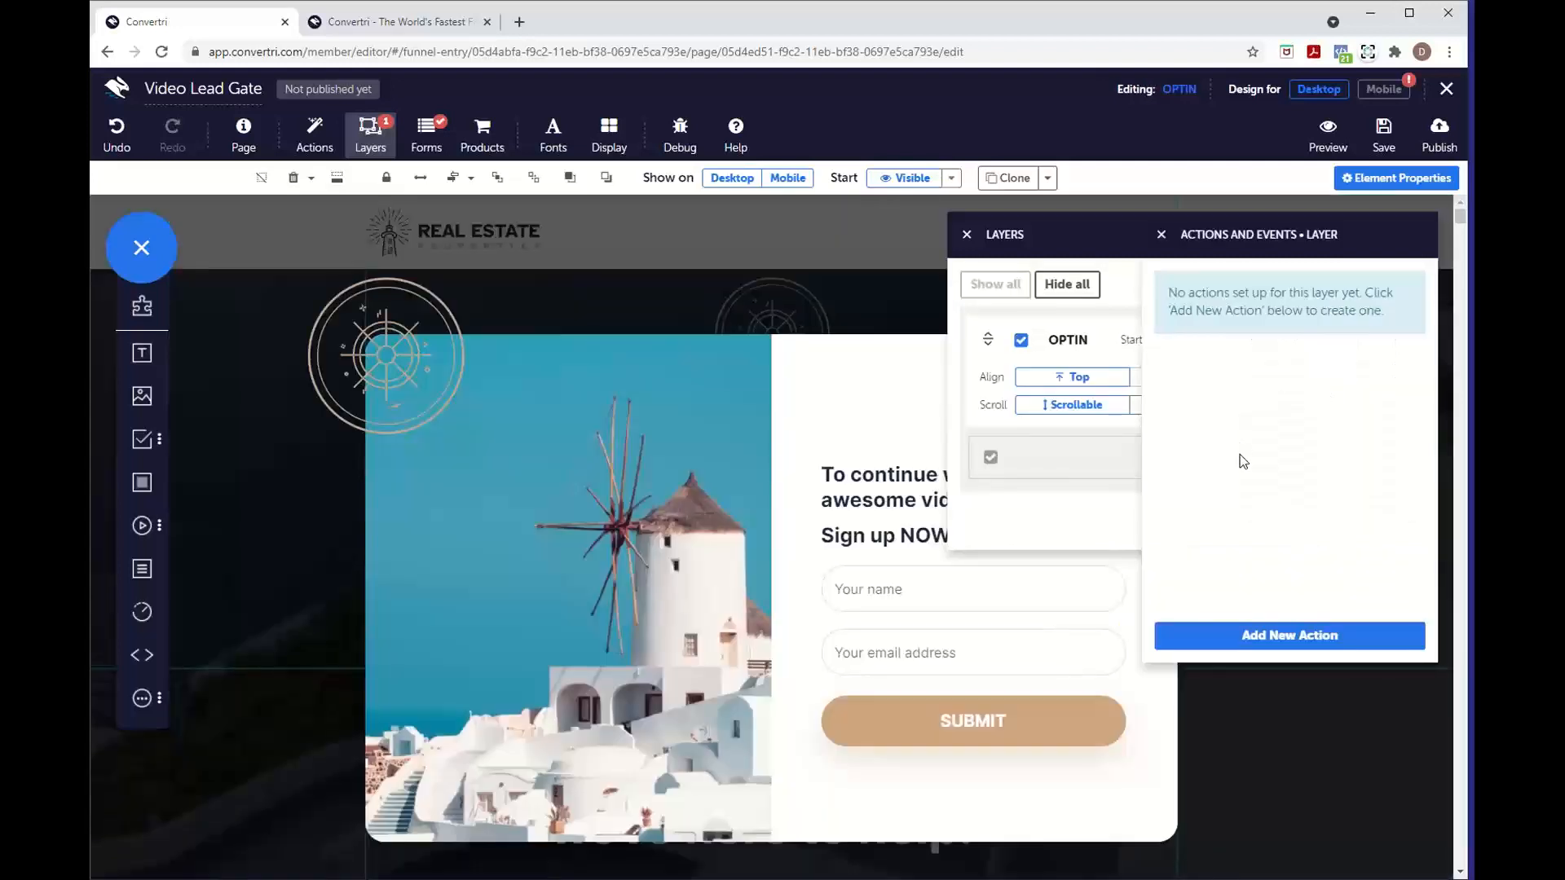
{"action": "left_click", "coordinate": [1252, 634]}
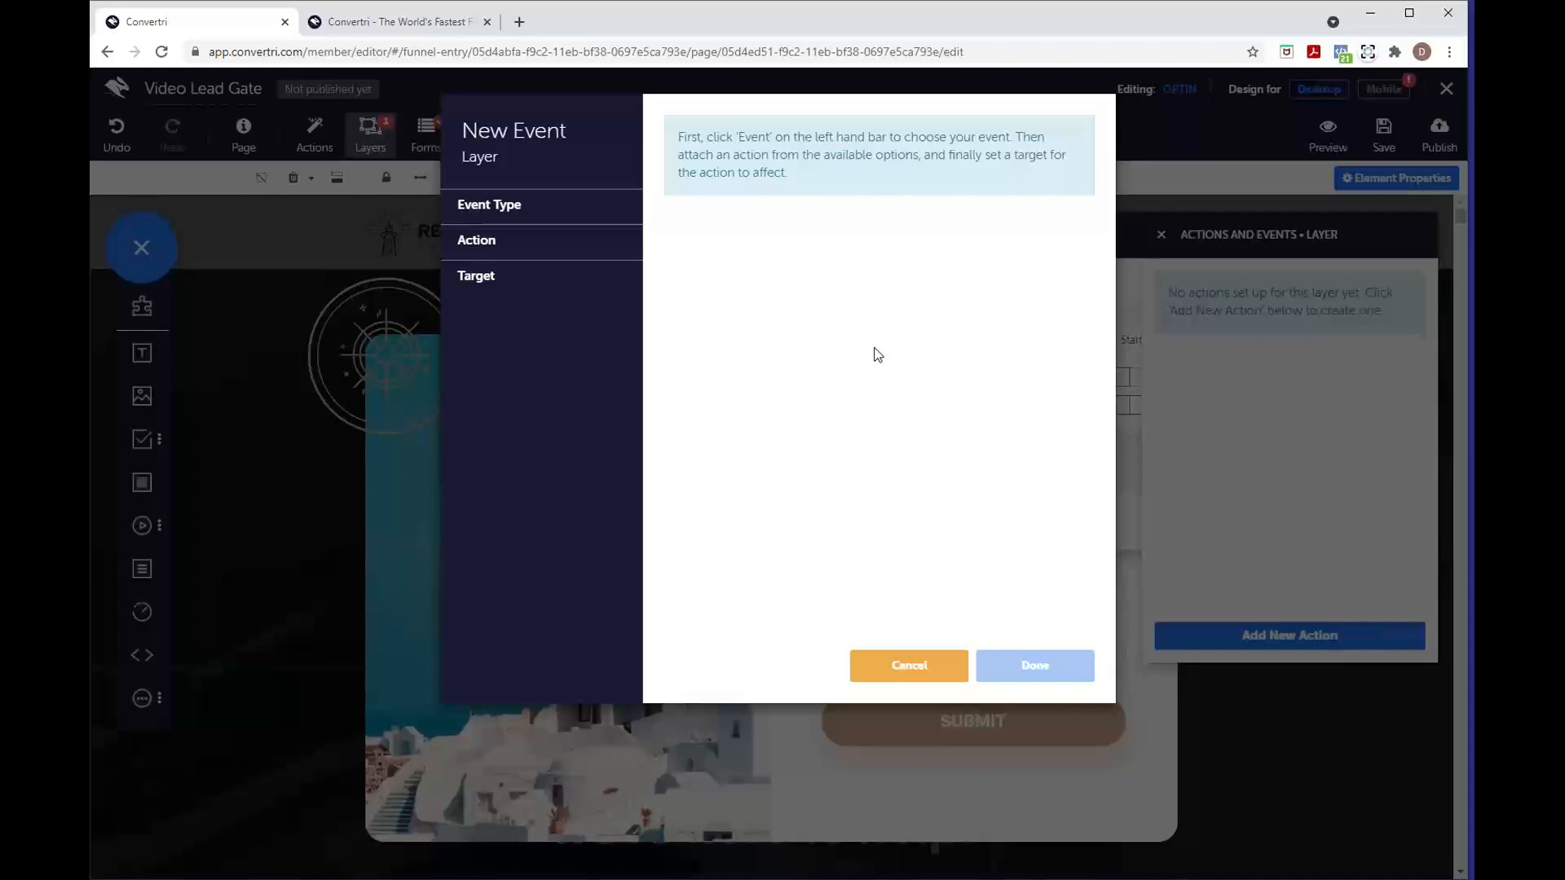
{"action": "left_click", "coordinate": [604, 216]}
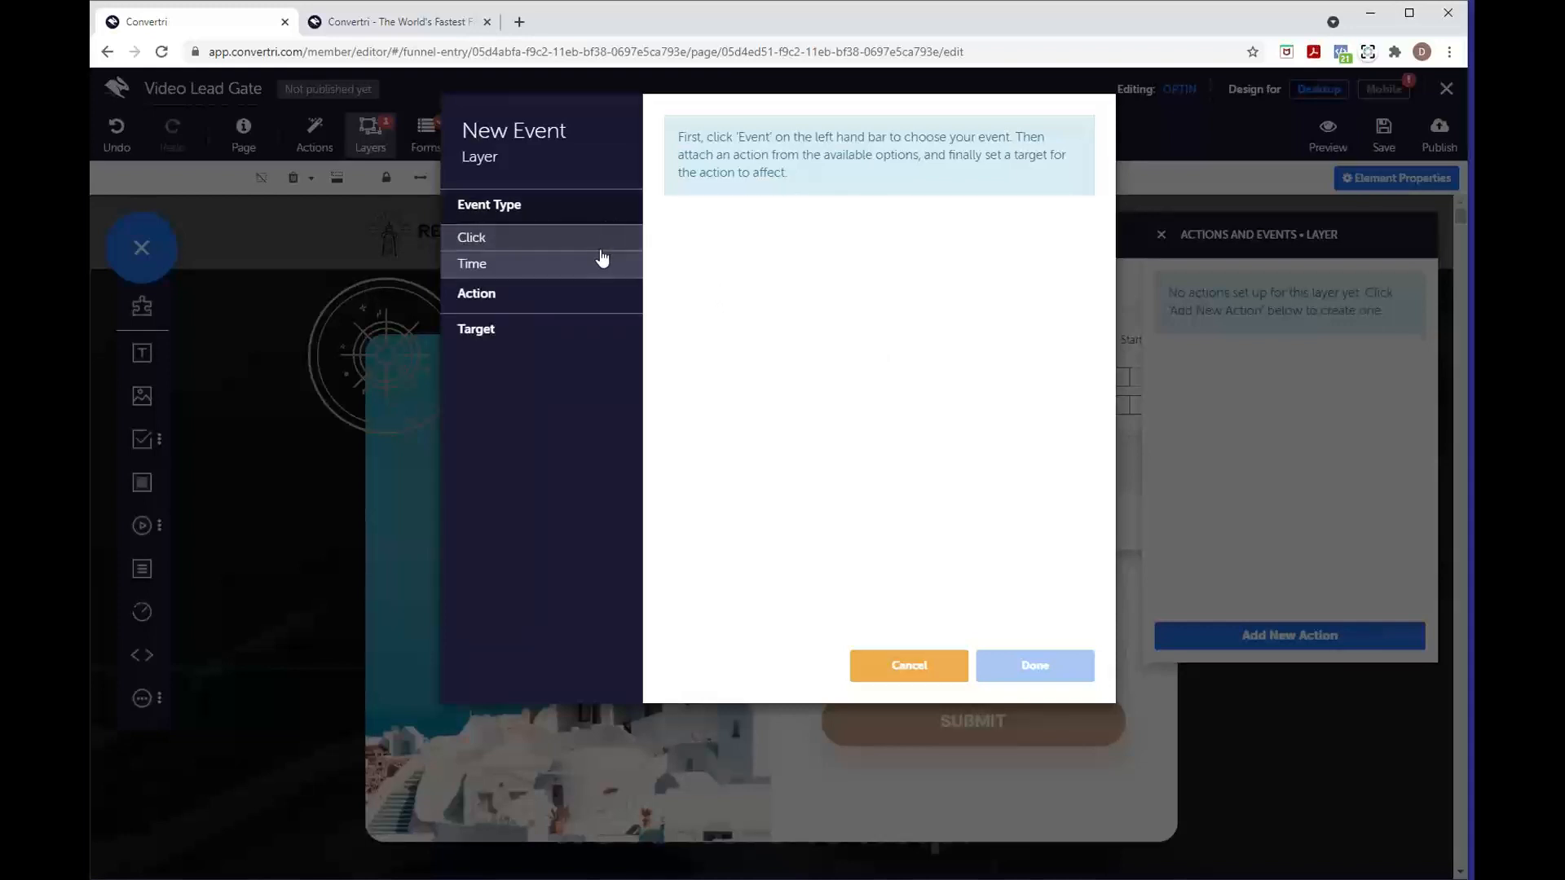
{"action": "left_click", "coordinate": [597, 264]}
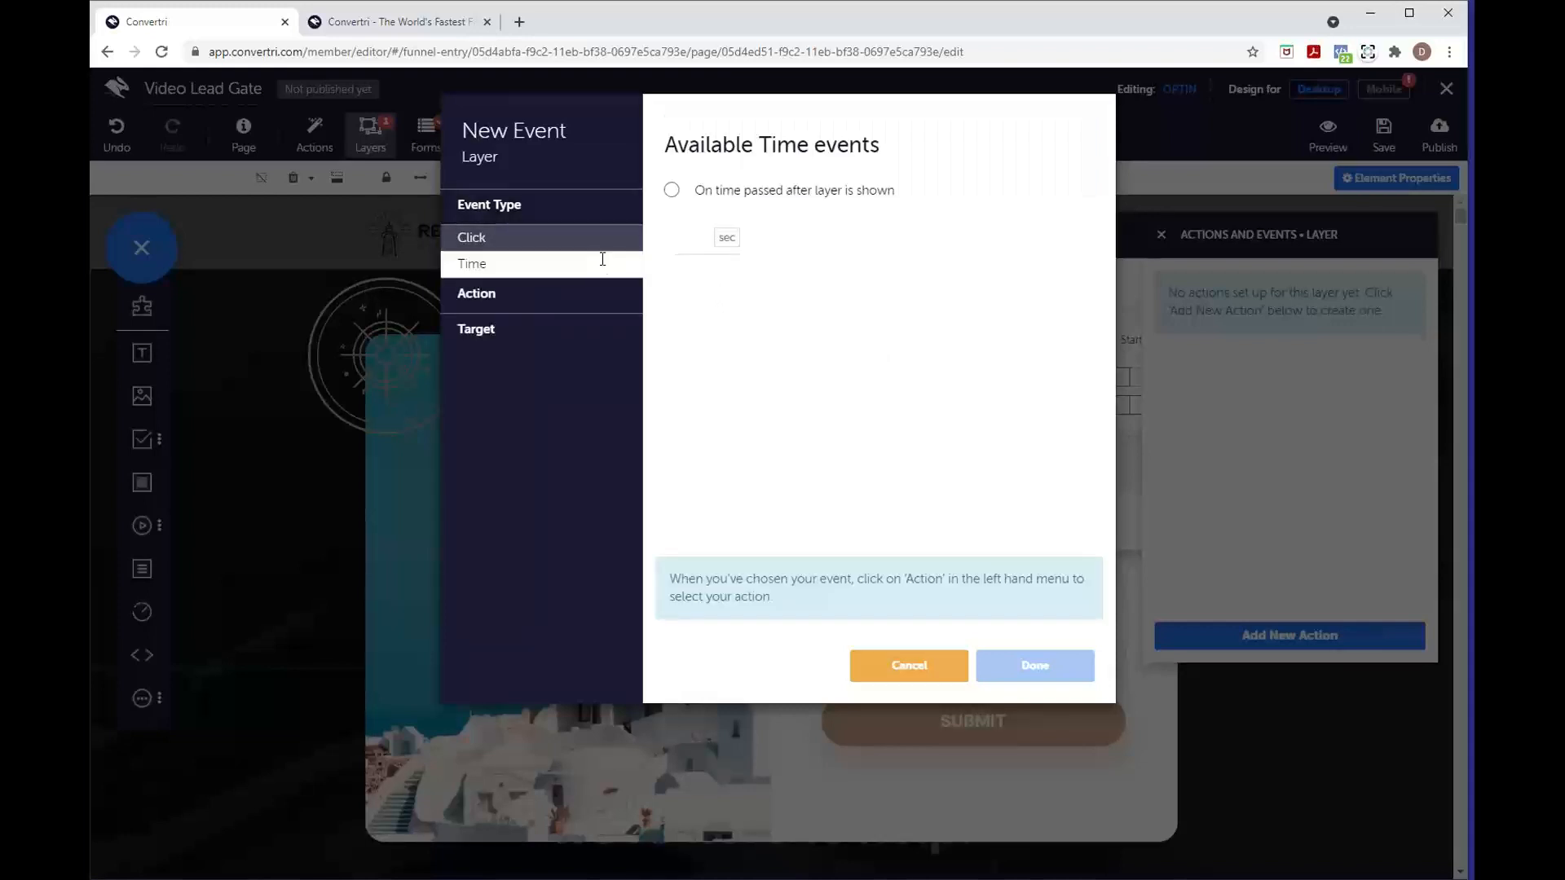
{"action": "left_click", "coordinate": [669, 196]}
{"action": "left_click", "coordinate": [693, 243]}
{"action": "type", "text": "1"}
{"action": "left_click", "coordinate": [731, 419]}
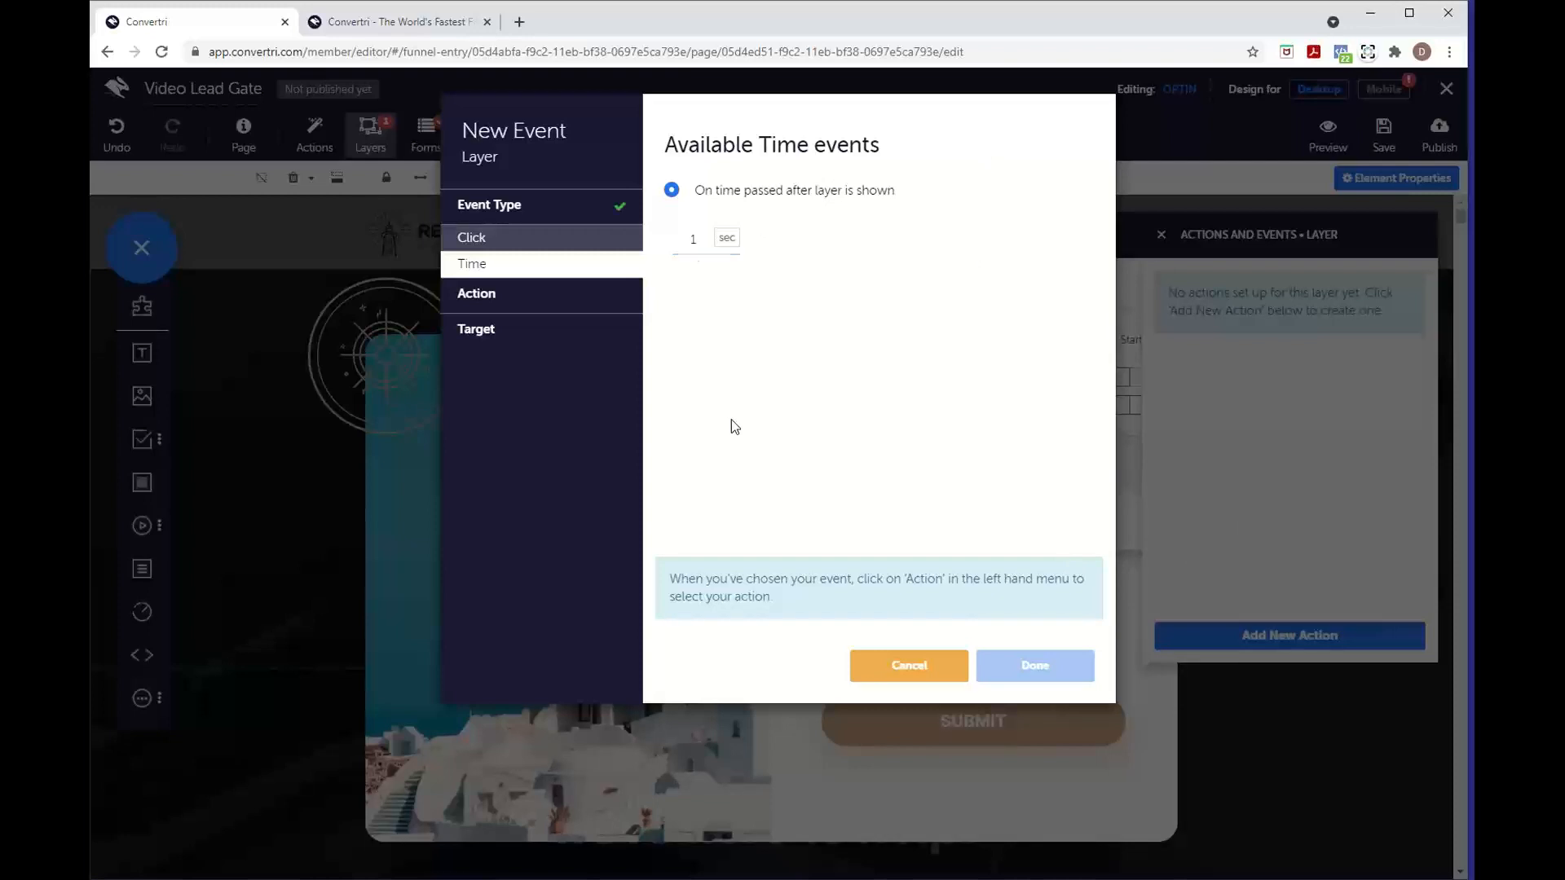
- Make the layer's event pause the Video element, finish the action, and close the layer's actions and the layers window
{"action": "left_click", "coordinate": [536, 295]}
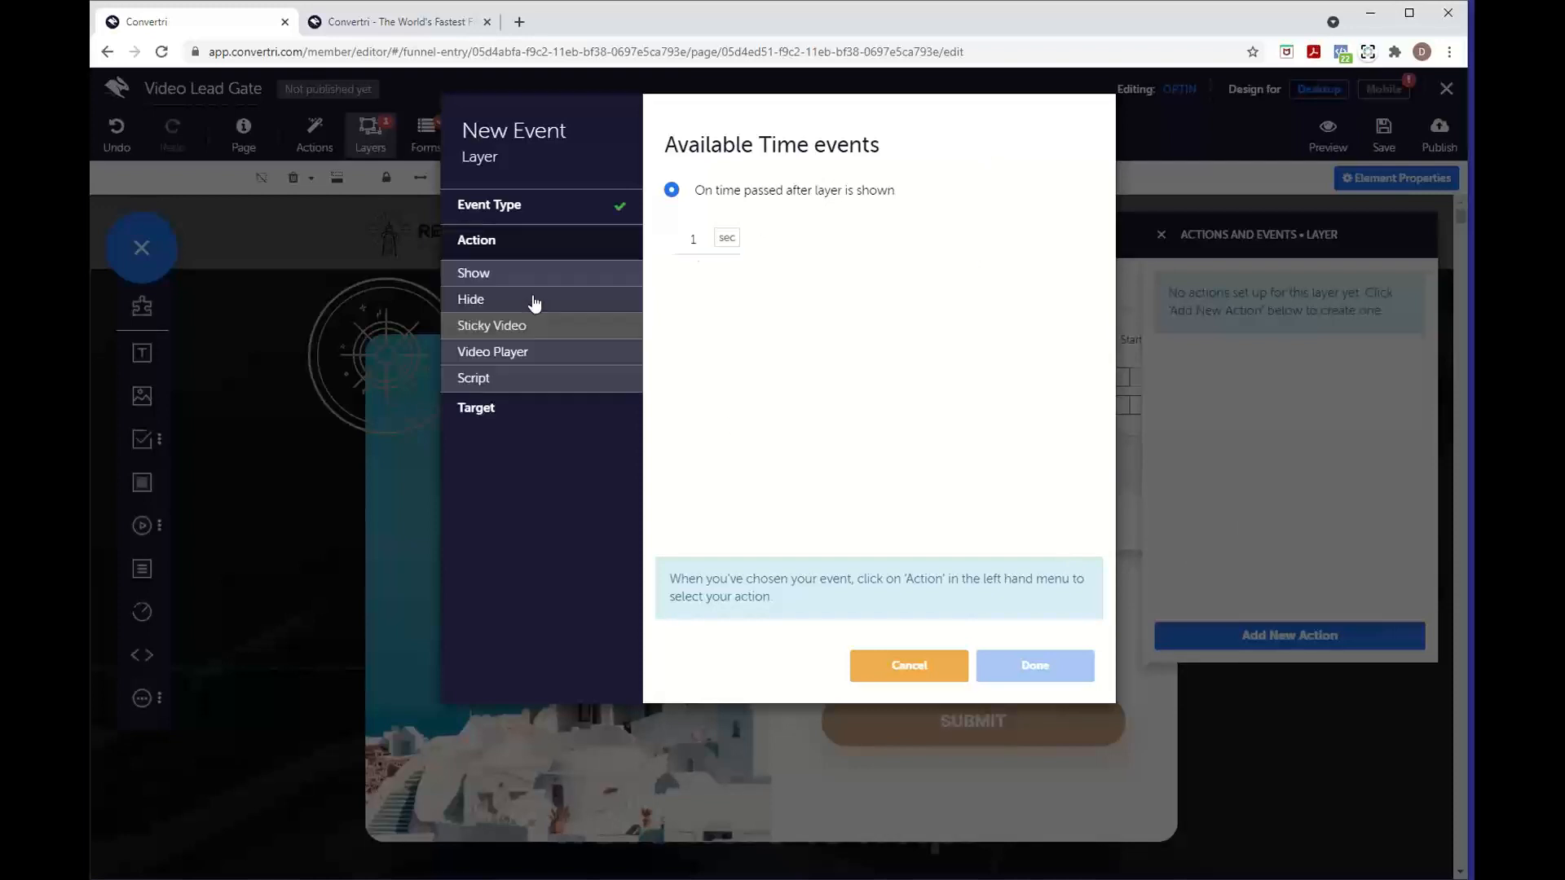
{"action": "left_click", "coordinate": [547, 363]}
{"action": "left_click", "coordinate": [725, 325]}
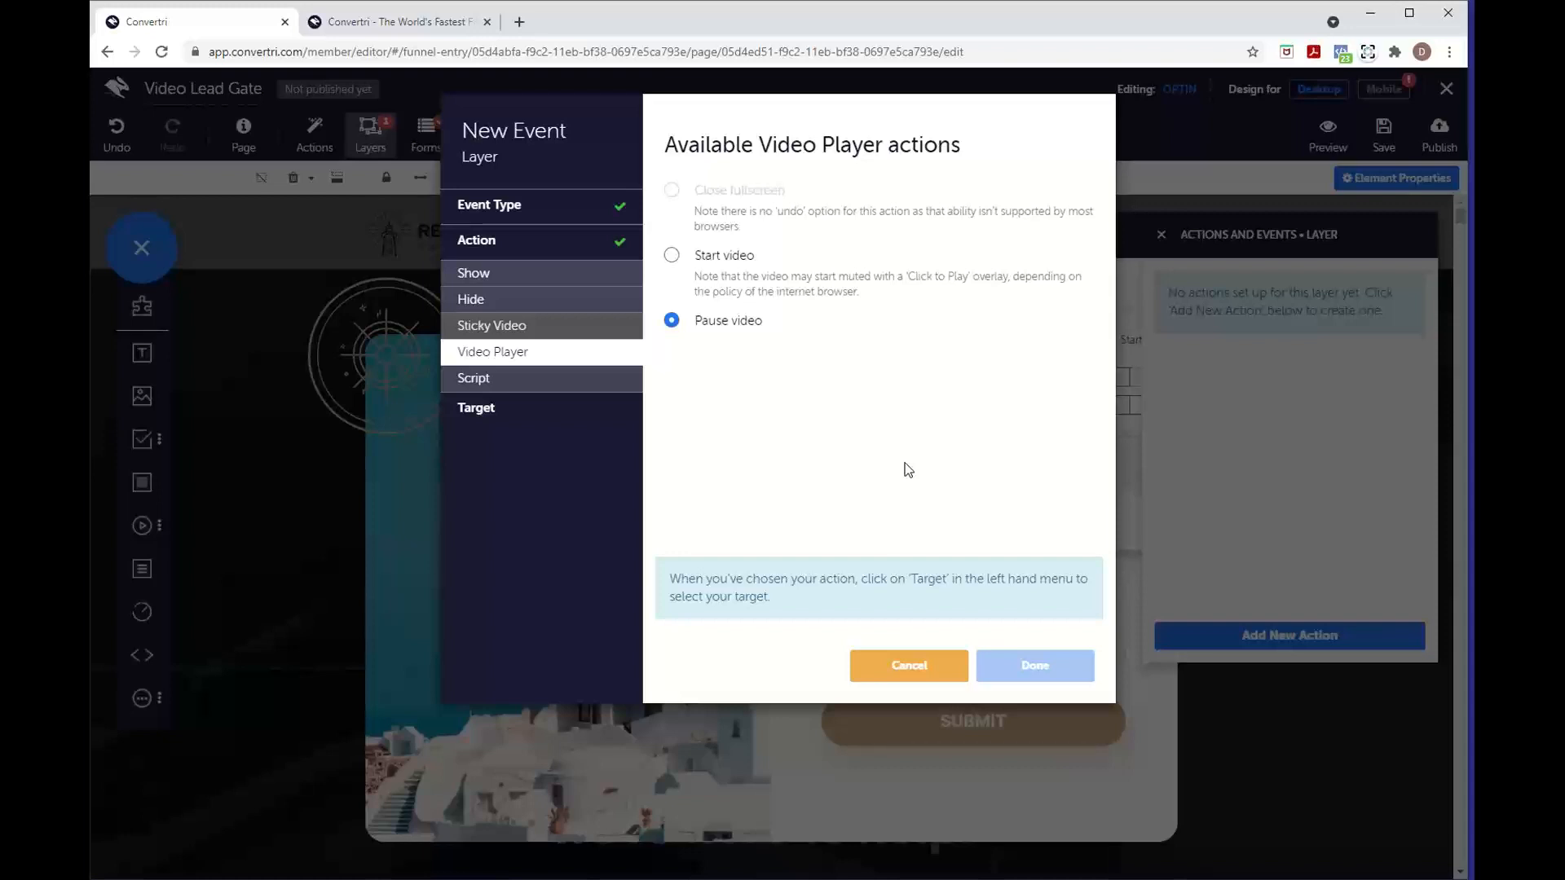
{"action": "left_click", "coordinate": [571, 409]}
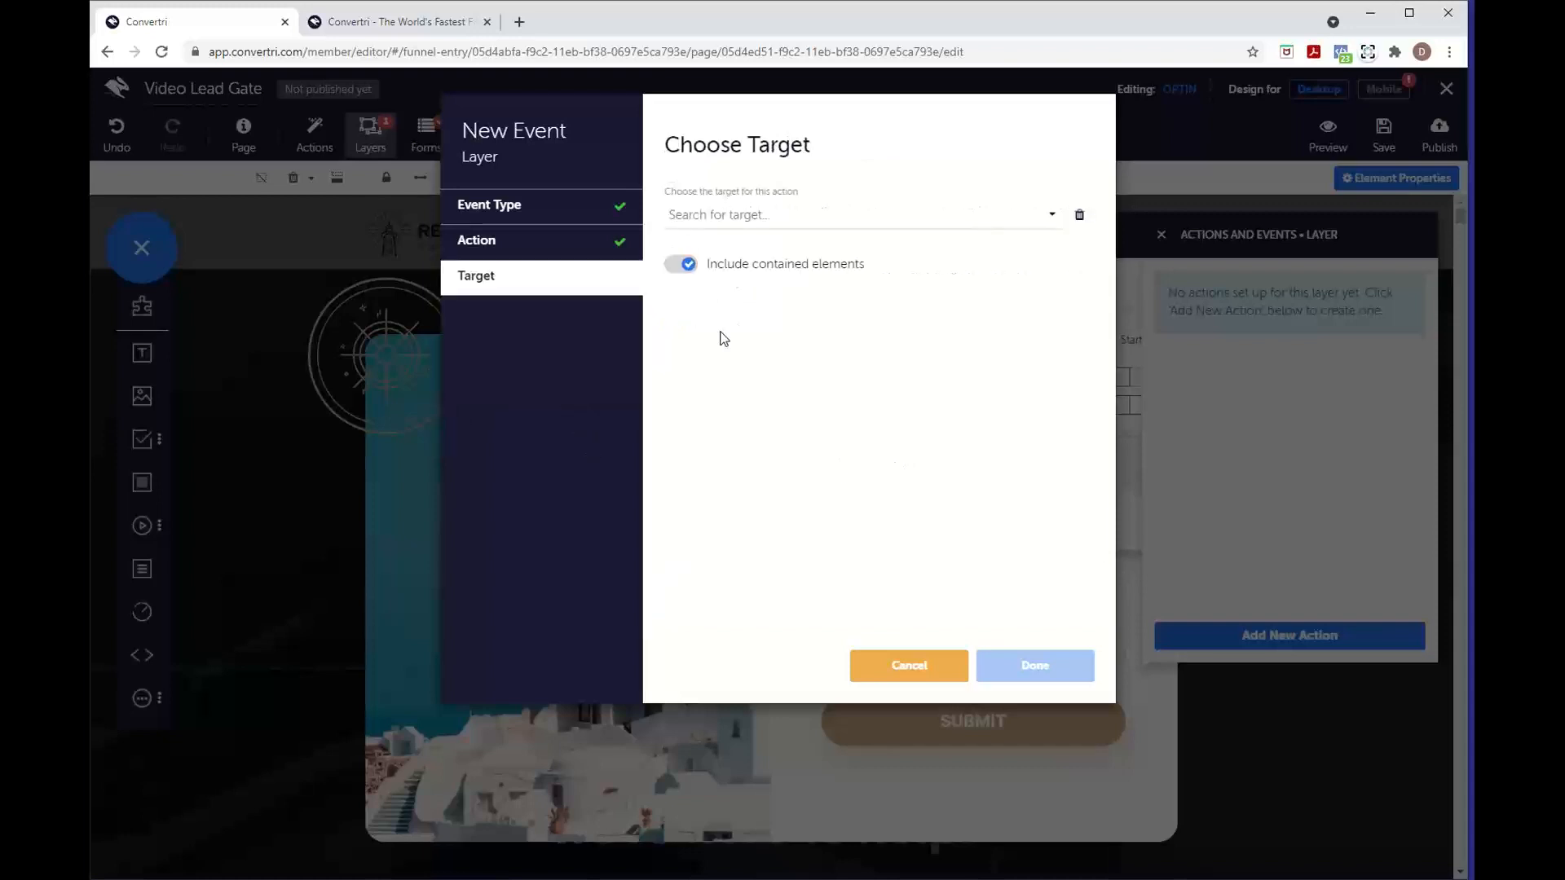
{"action": "left_click", "coordinate": [849, 221]}
{"action": "left_click", "coordinate": [765, 247]}
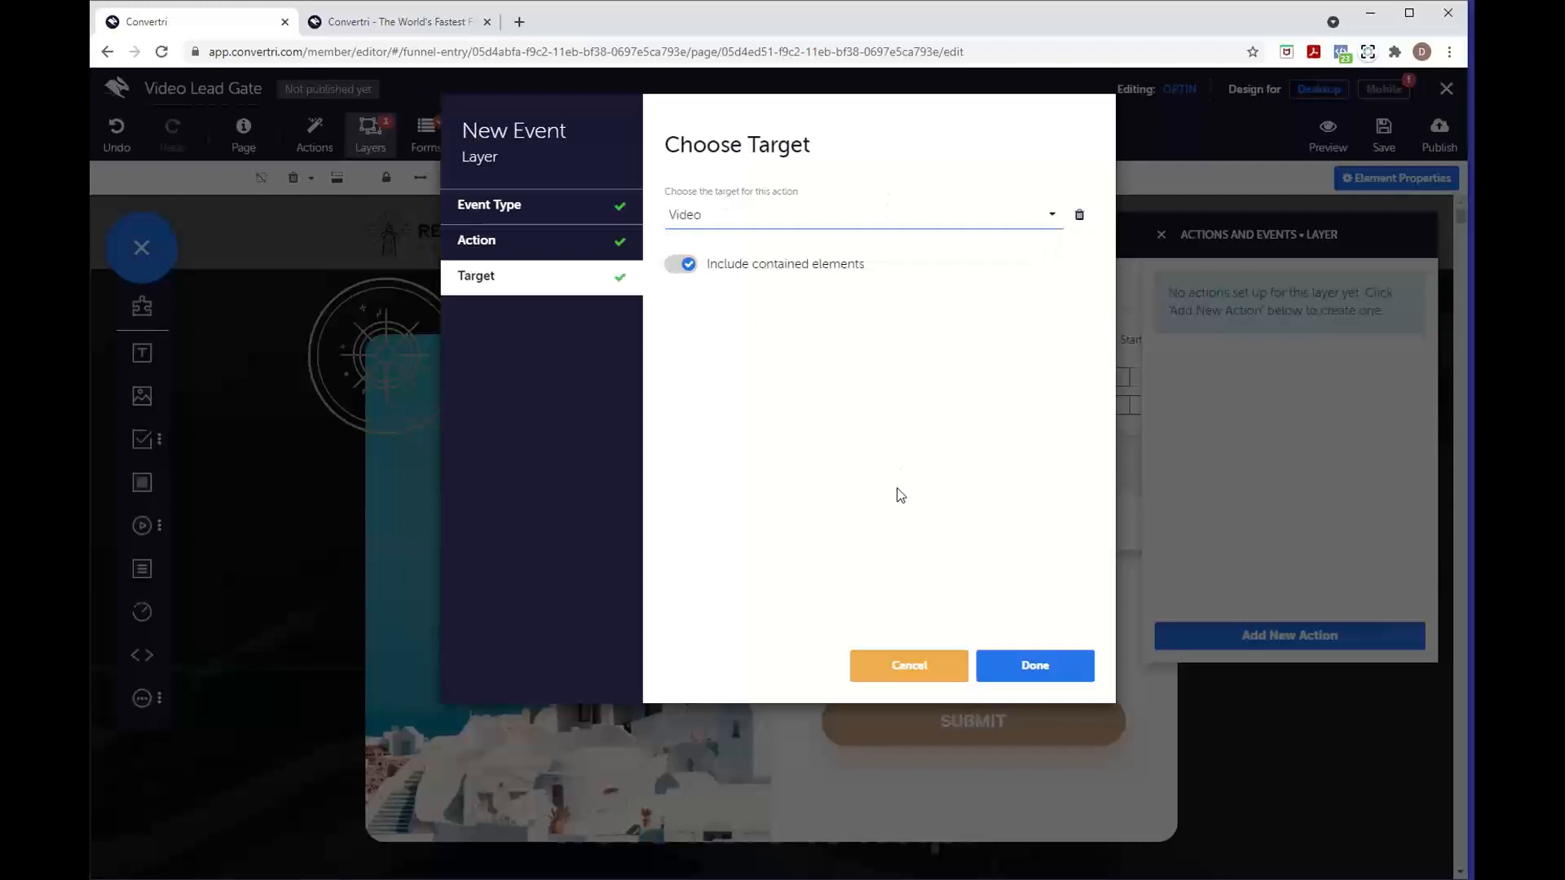
{"action": "left_click", "coordinate": [1045, 683]}
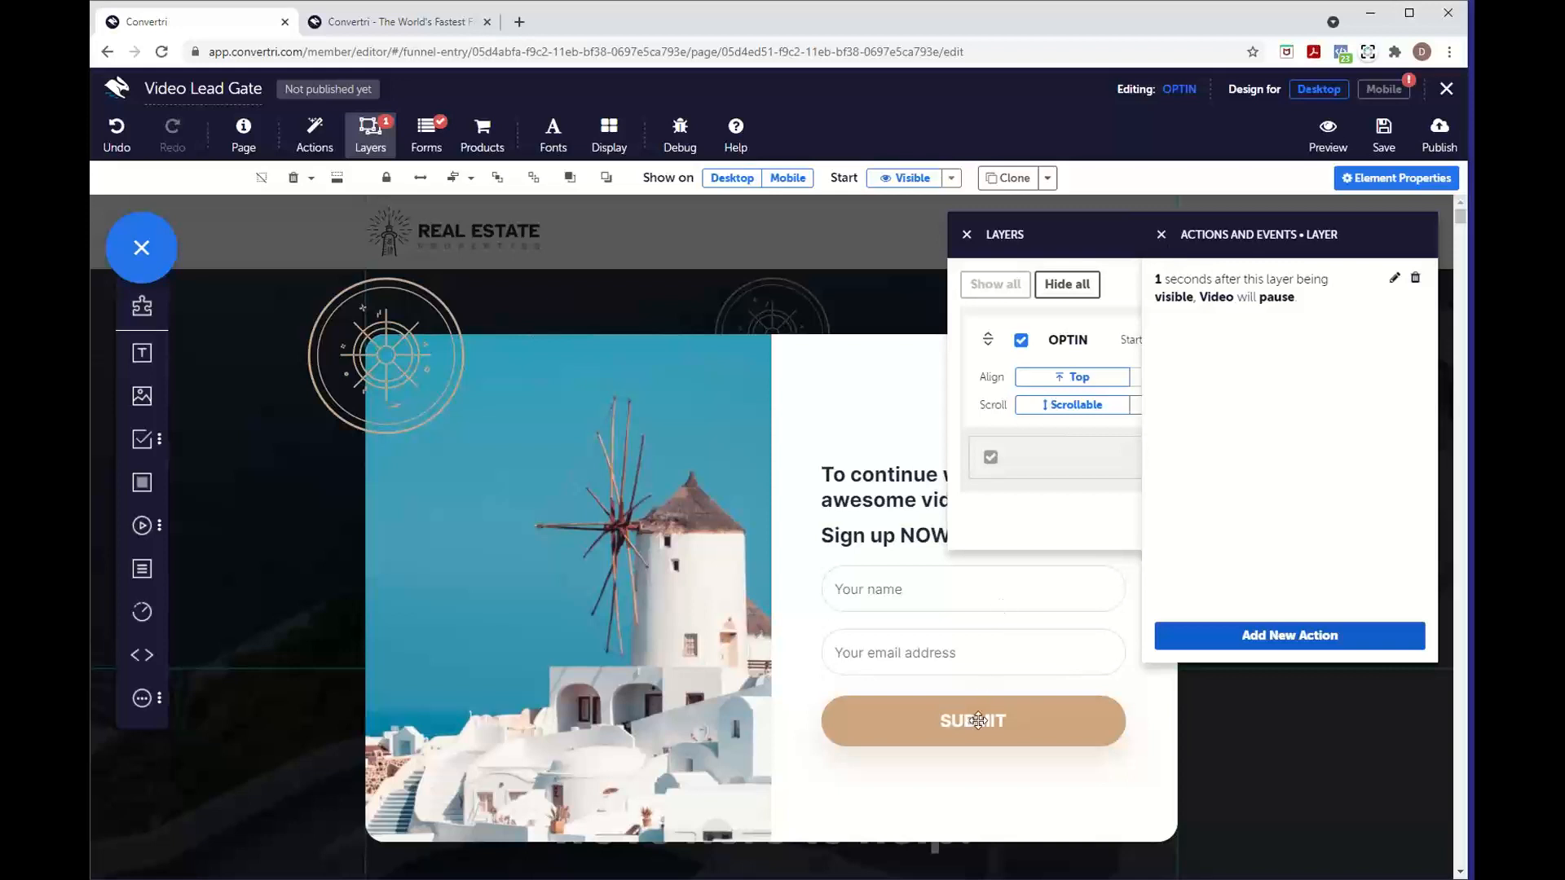
{"action": "left_click", "coordinate": [1161, 235]}
{"action": "left_click", "coordinate": [966, 235]}
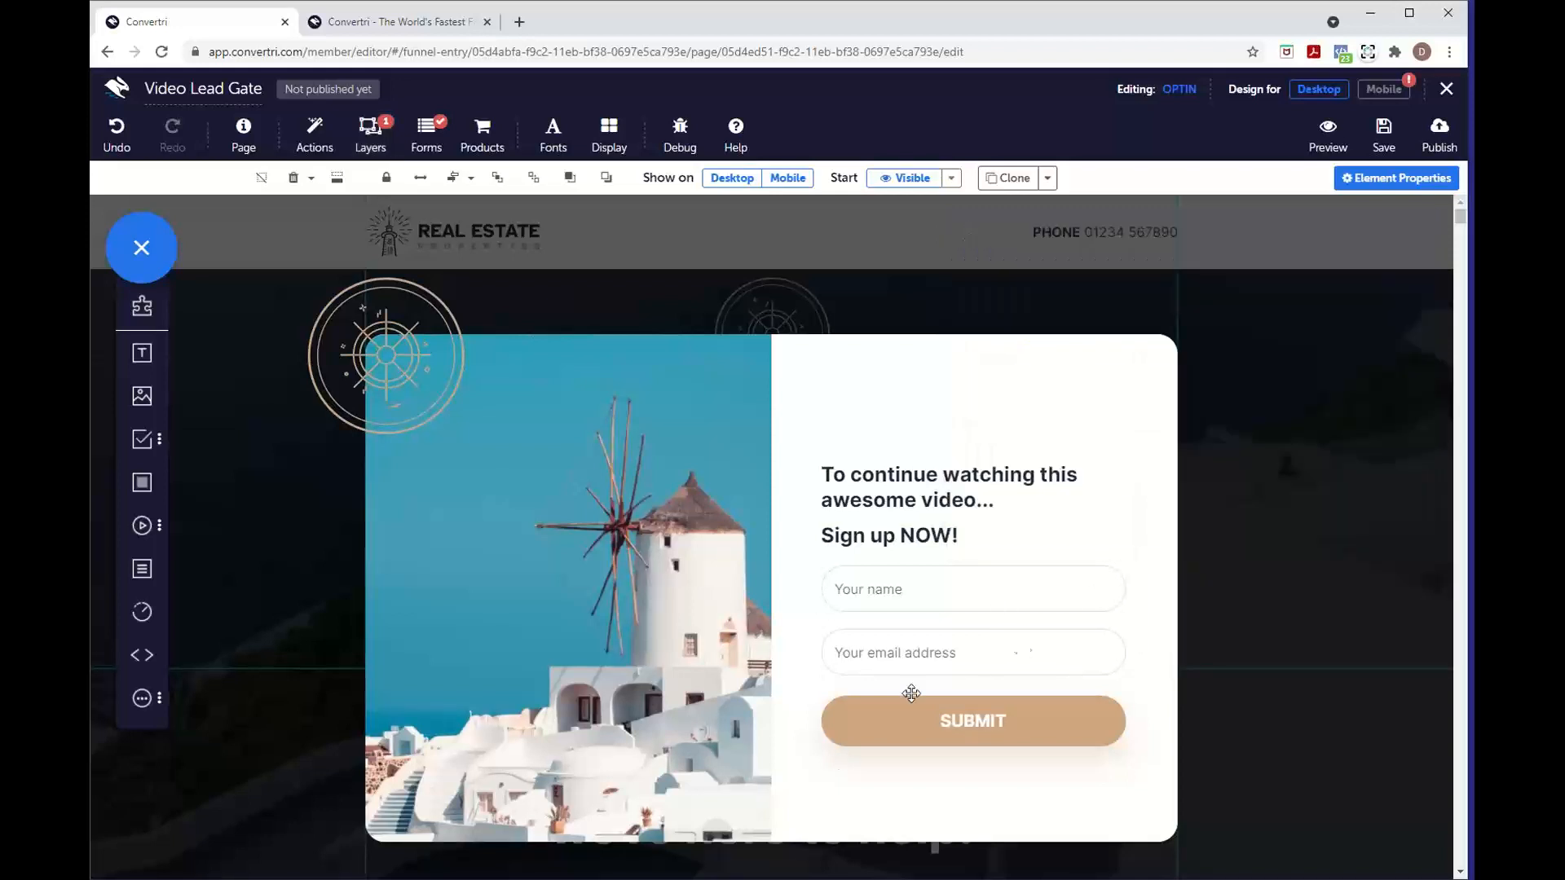
- Start a new action on the SUBMIT button with a Click event that triggers on form submit click
{"action": "left_click", "coordinate": [1029, 739]}
{"action": "left_click", "coordinate": [1375, 189]}
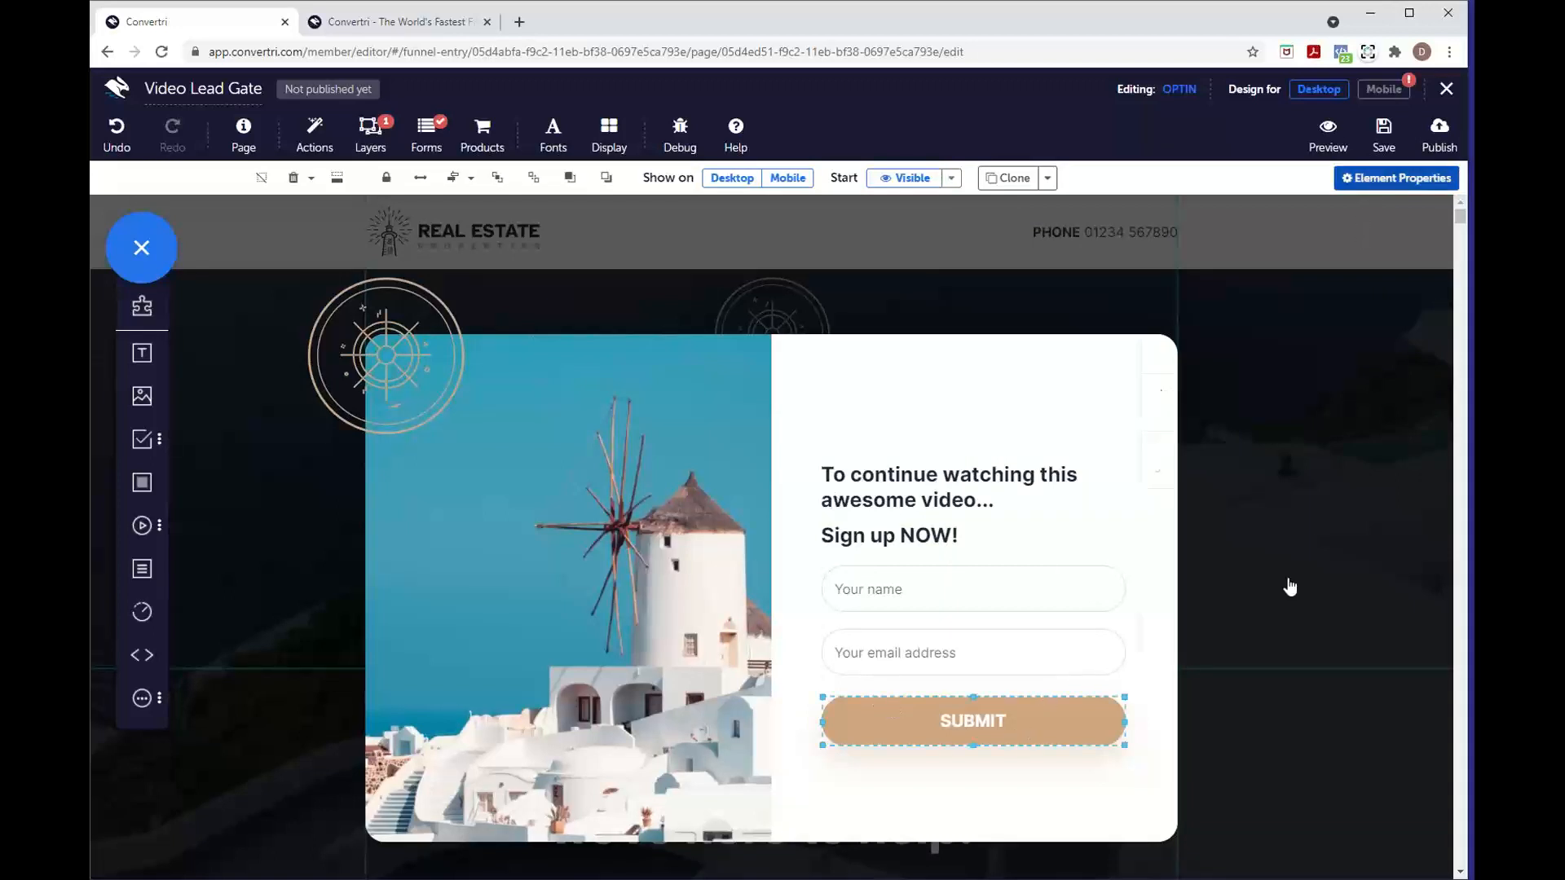
{"action": "left_click", "coordinate": [1268, 624]}
{"action": "left_click", "coordinate": [1265, 628]}
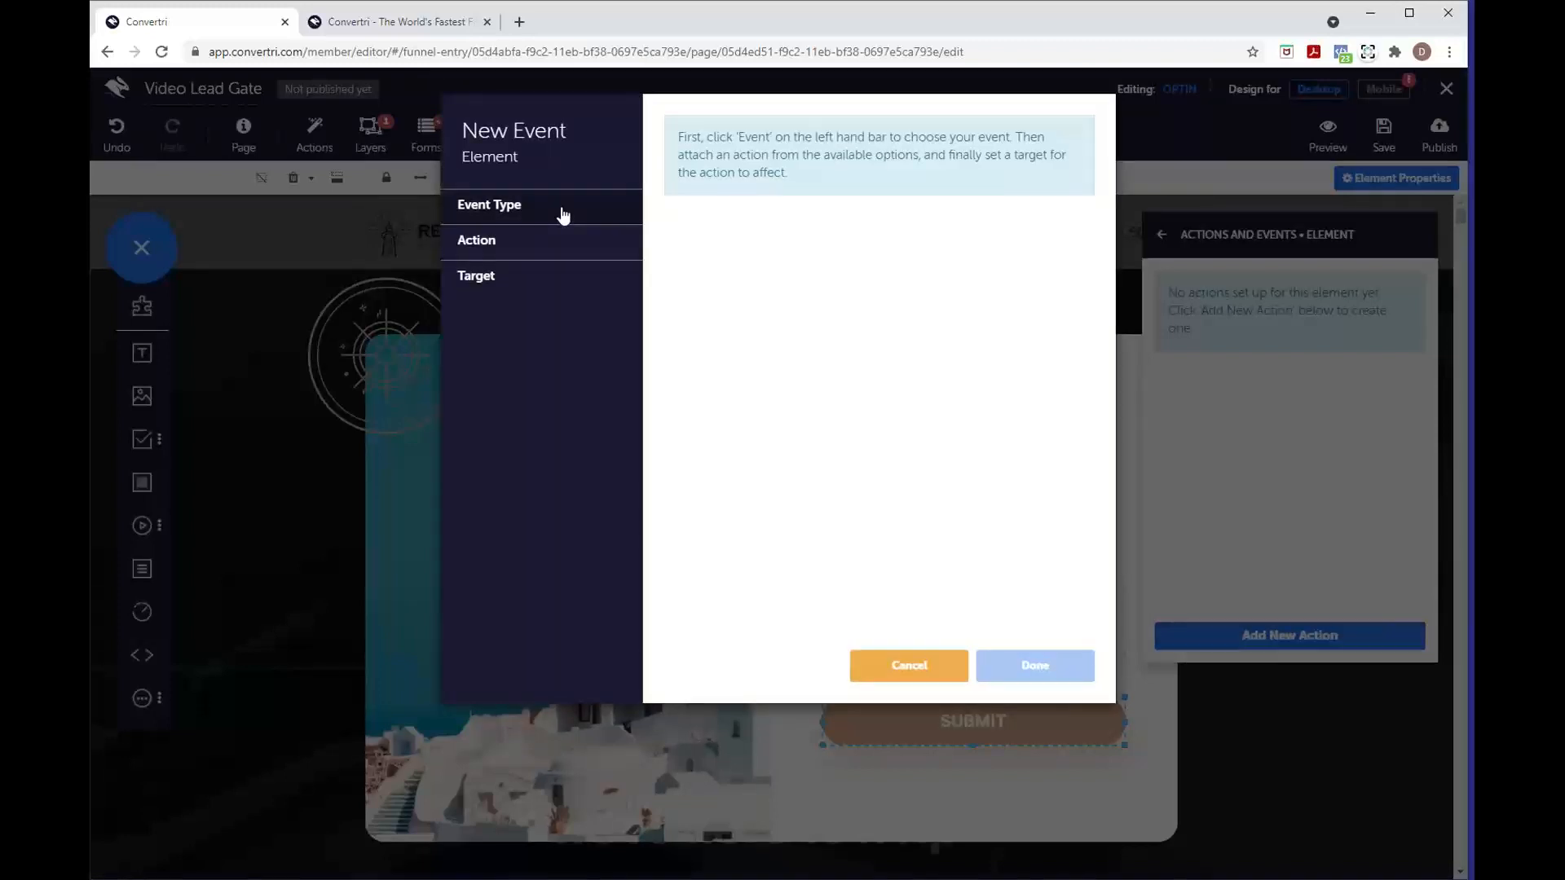
{"action": "left_click", "coordinate": [562, 215]}
{"action": "left_click", "coordinate": [563, 240]}
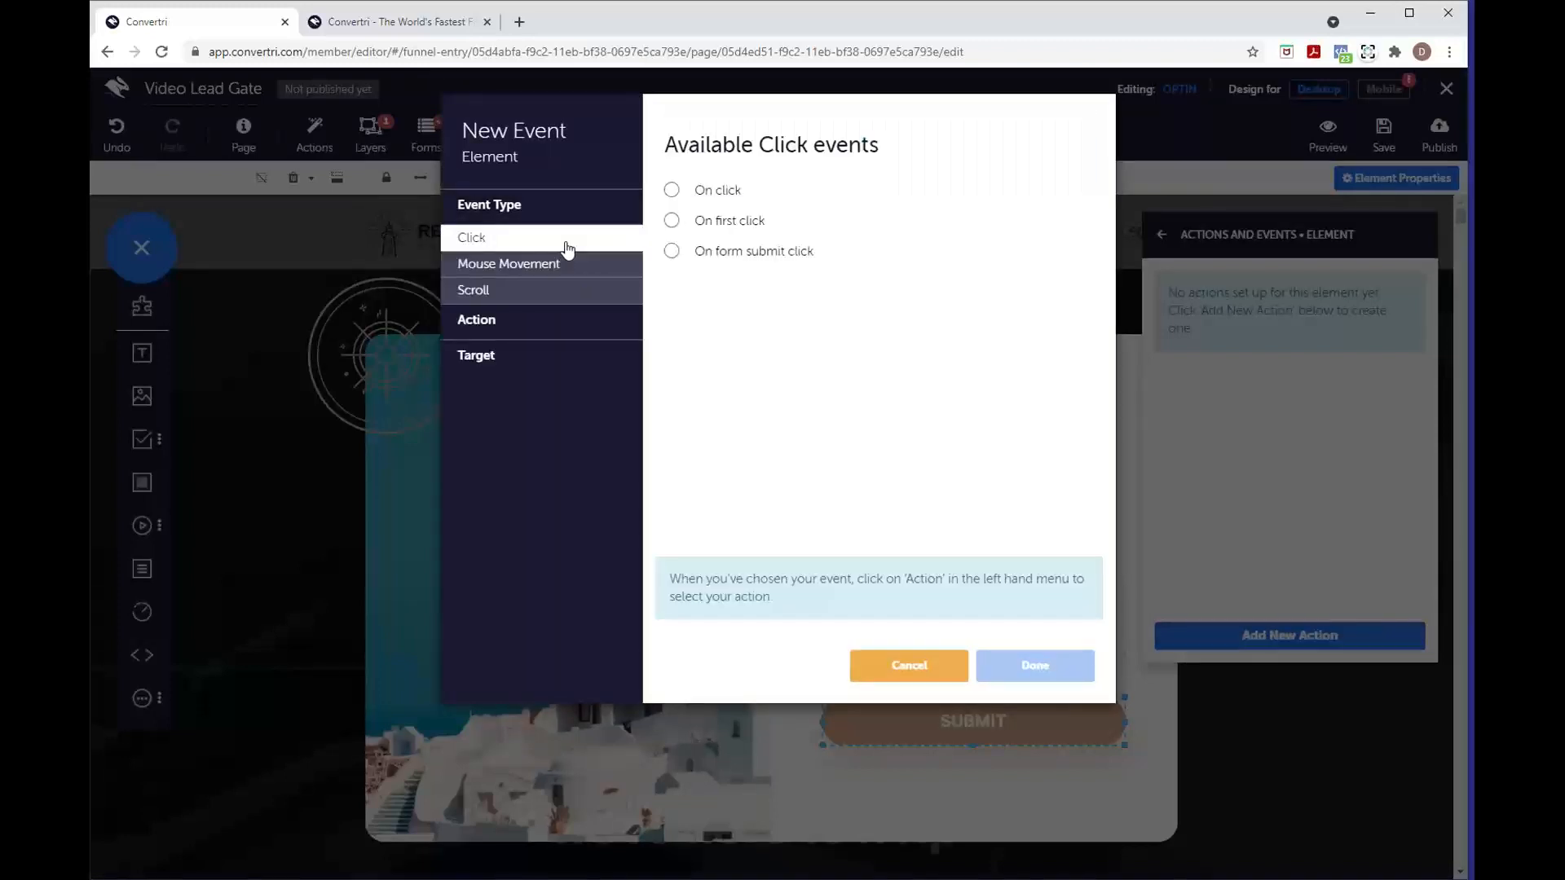
{"action": "left_click", "coordinate": [746, 259]}
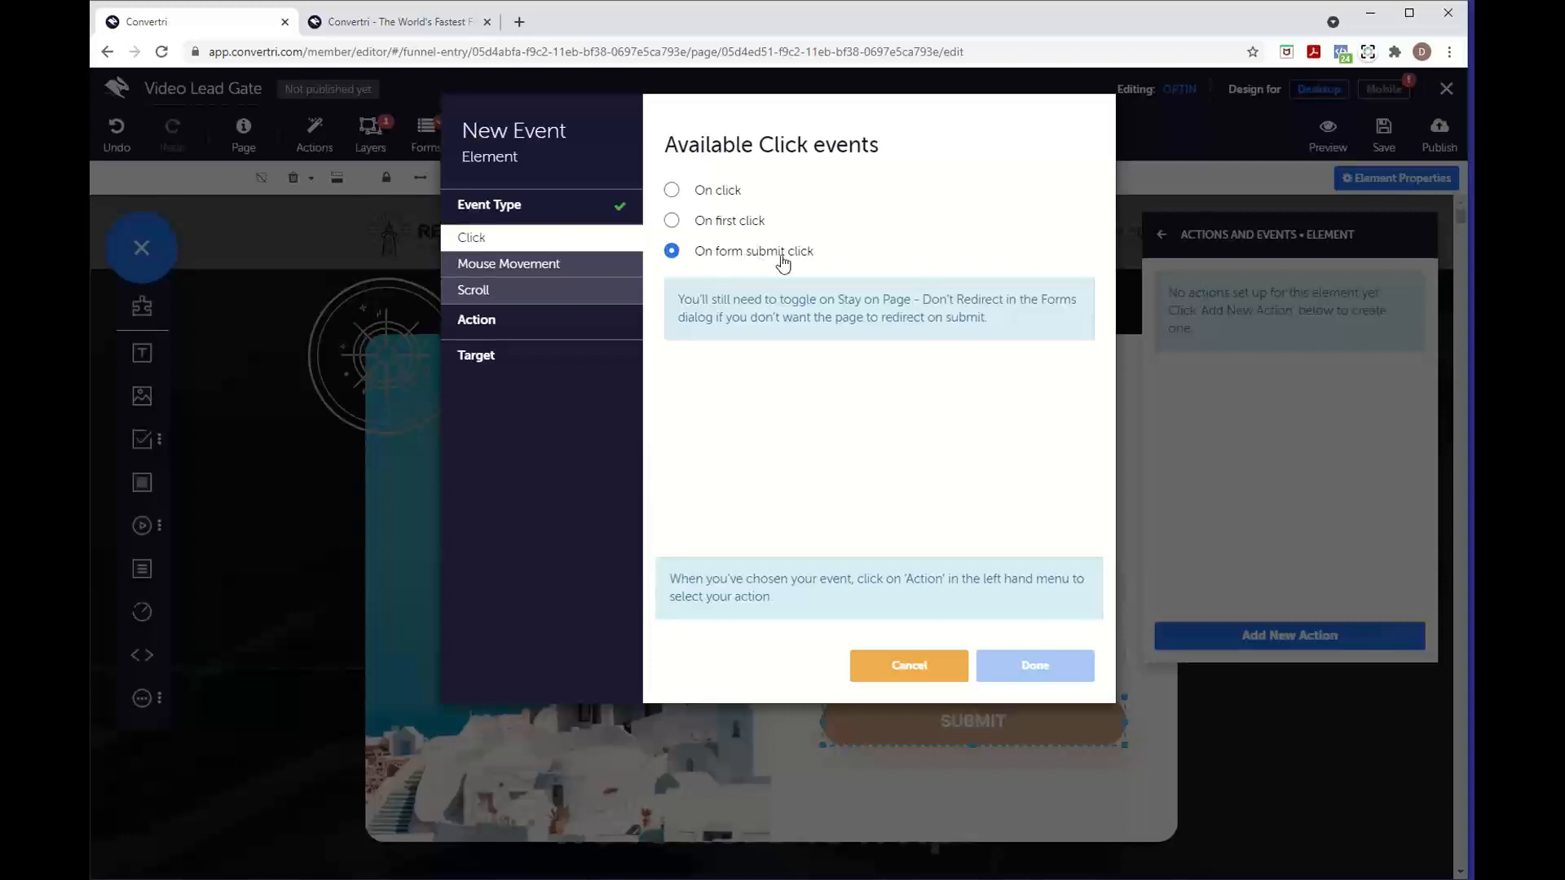
{"action": "left_click_drag", "start_coordinate": [678, 301], "coordinate": [1063, 329]}
{"action": "left_click", "coordinate": [1062, 329]}
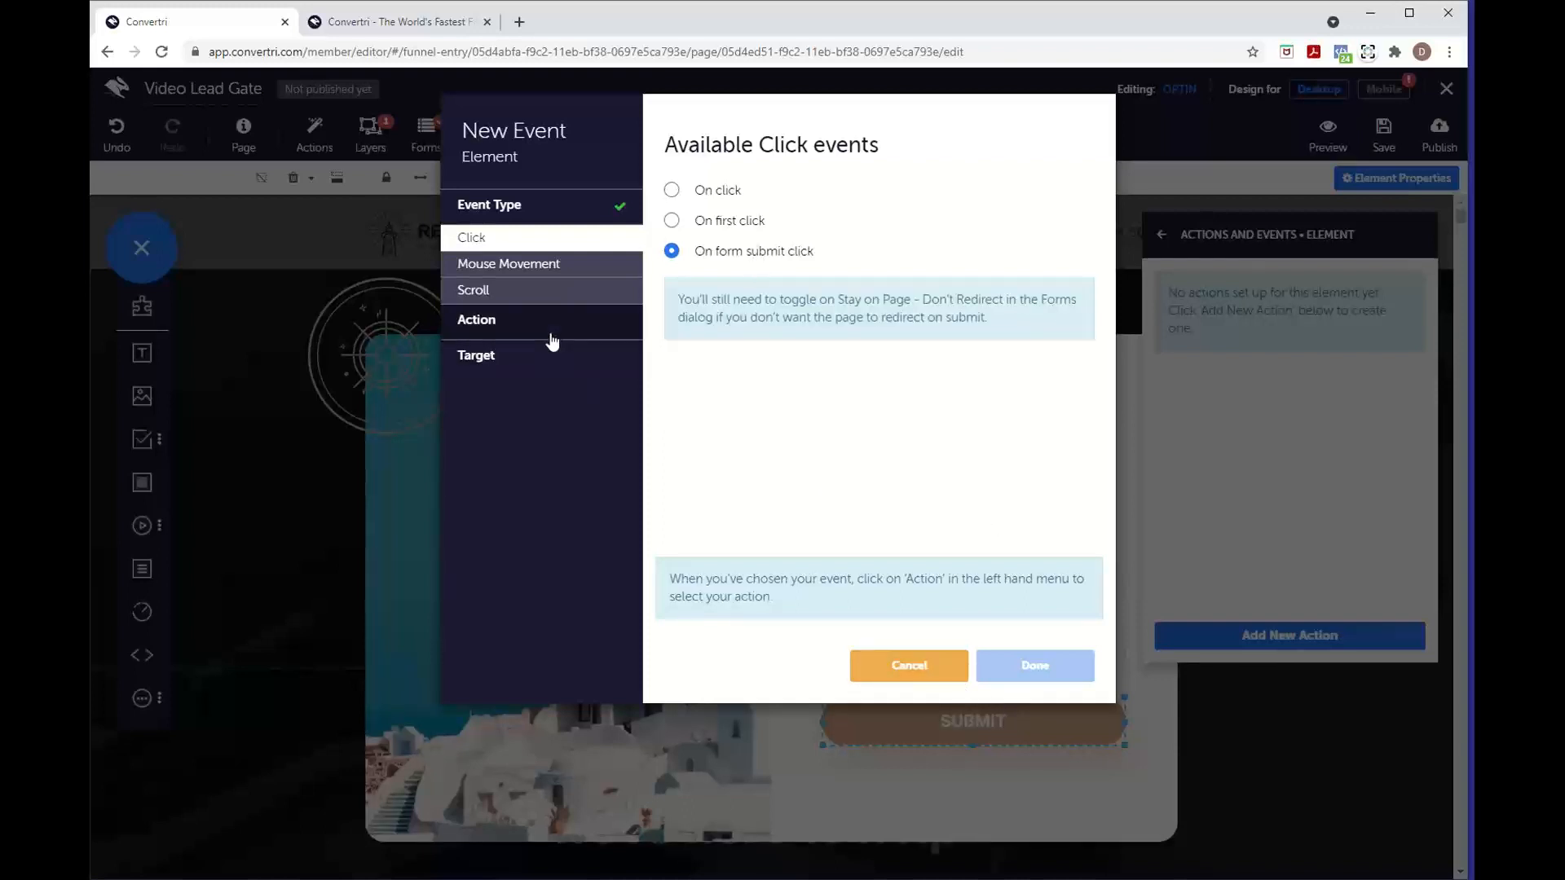
- Make the button's event fade out Layer OPTIN, finish the action and close the button's properties
{"action": "left_click", "coordinate": [550, 332]}
{"action": "left_click", "coordinate": [569, 301]}
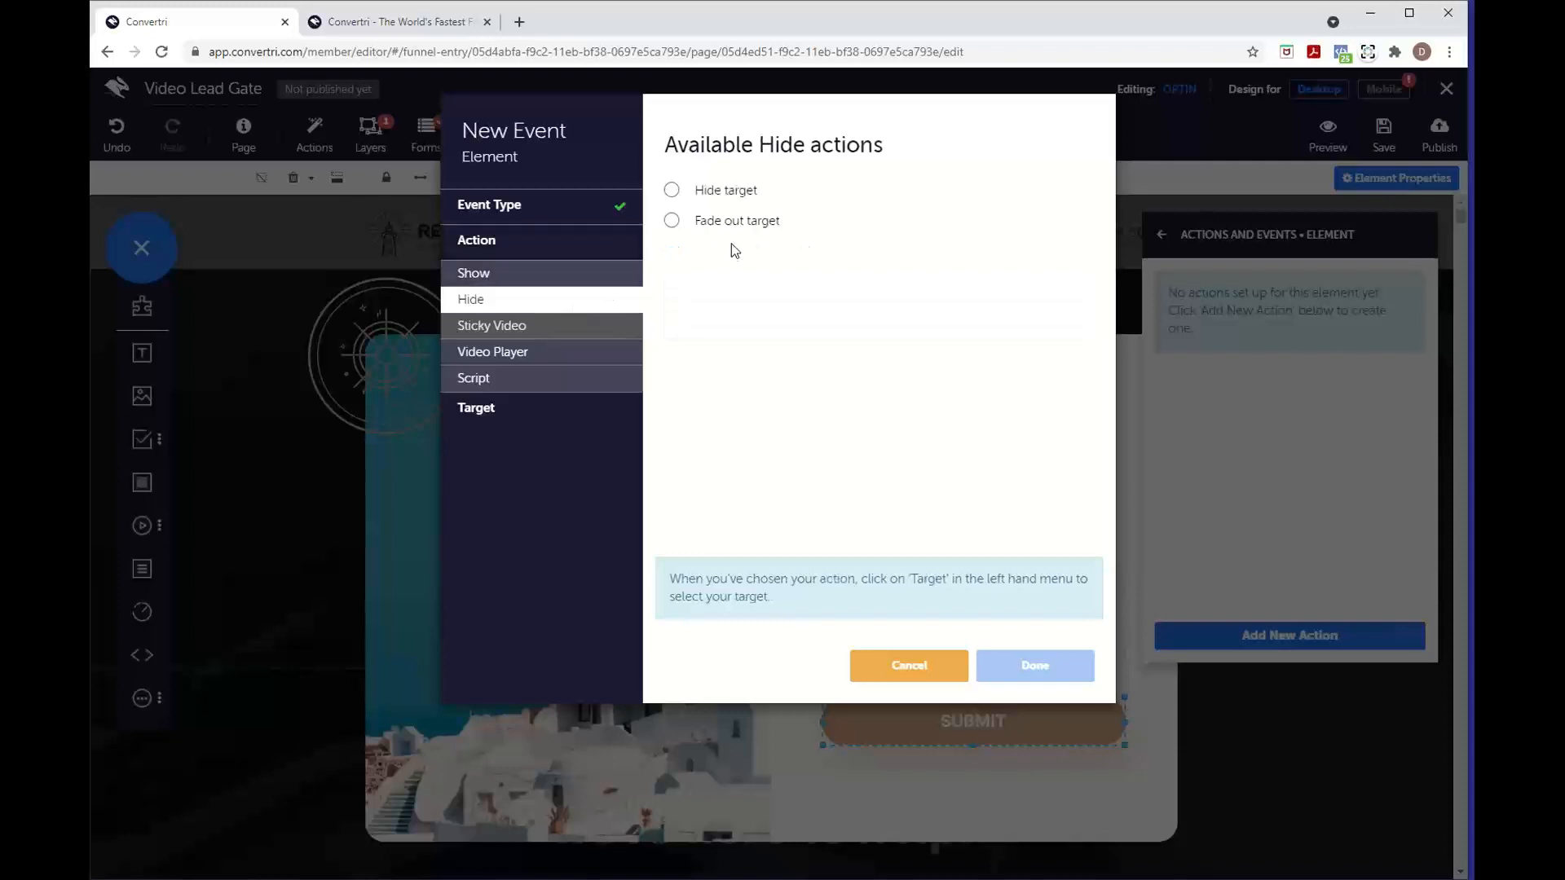
{"action": "left_click", "coordinate": [714, 221]}
{"action": "left_click", "coordinate": [585, 407]}
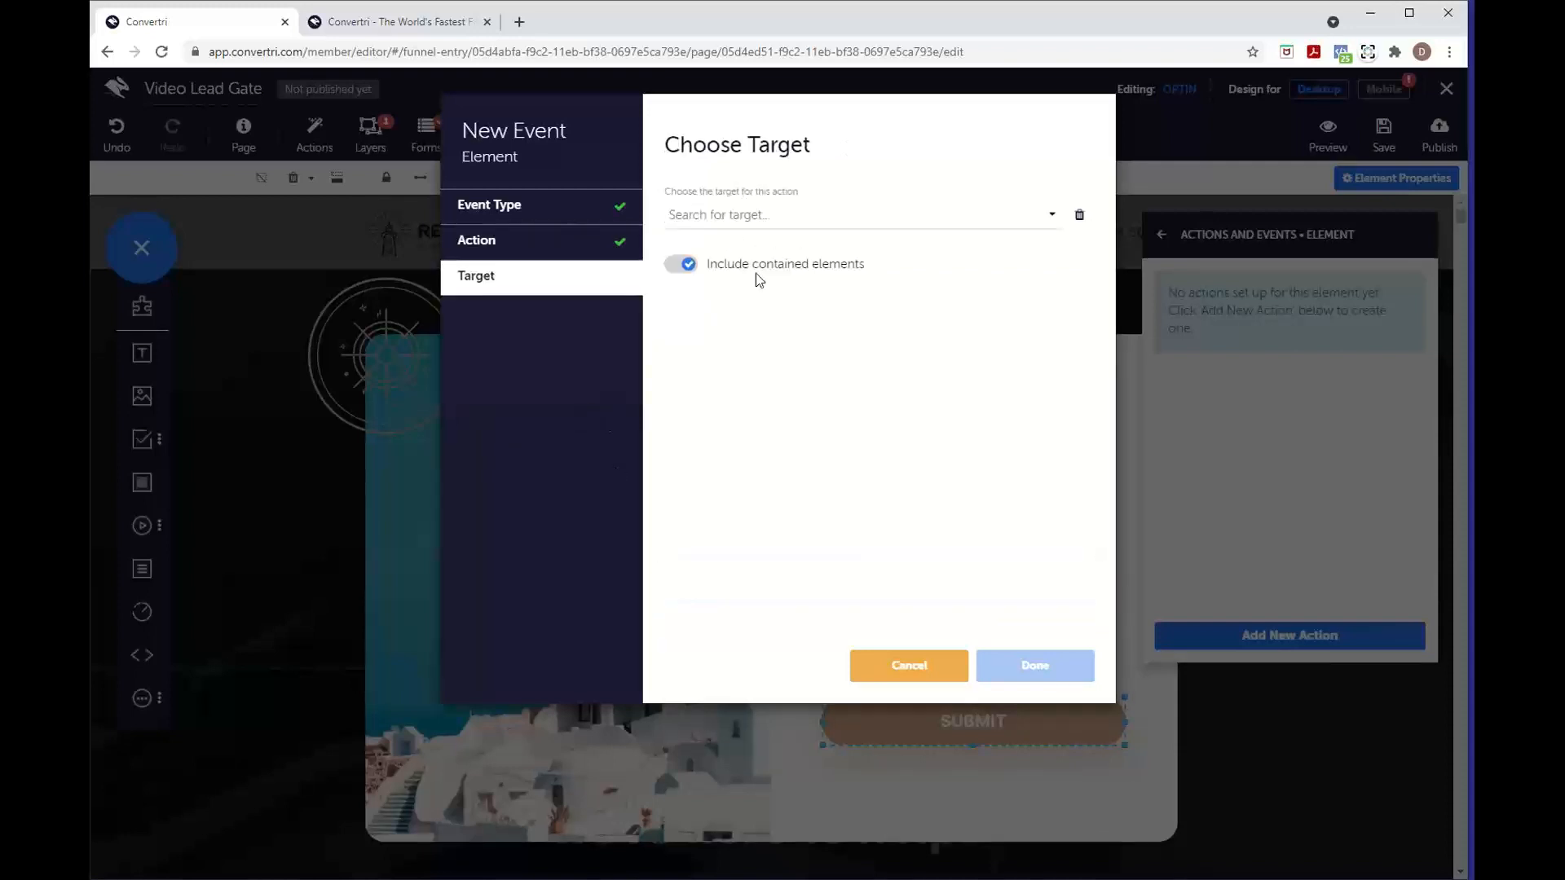
{"action": "left_click", "coordinate": [785, 230]}
{"action": "left_click", "coordinate": [770, 265]}
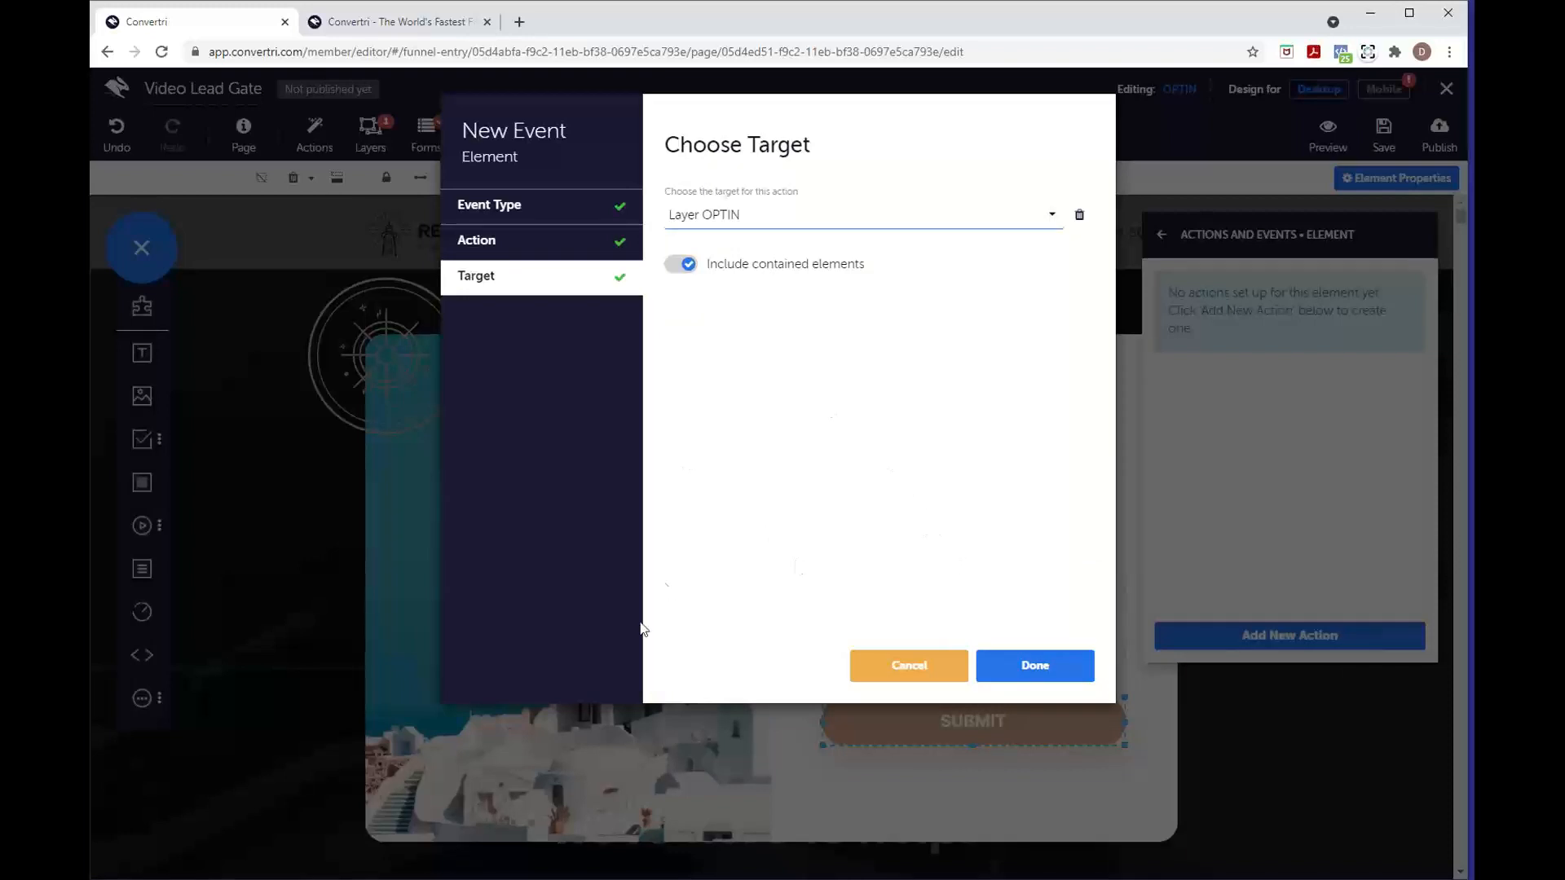
{"action": "left_click", "coordinate": [1018, 664]}
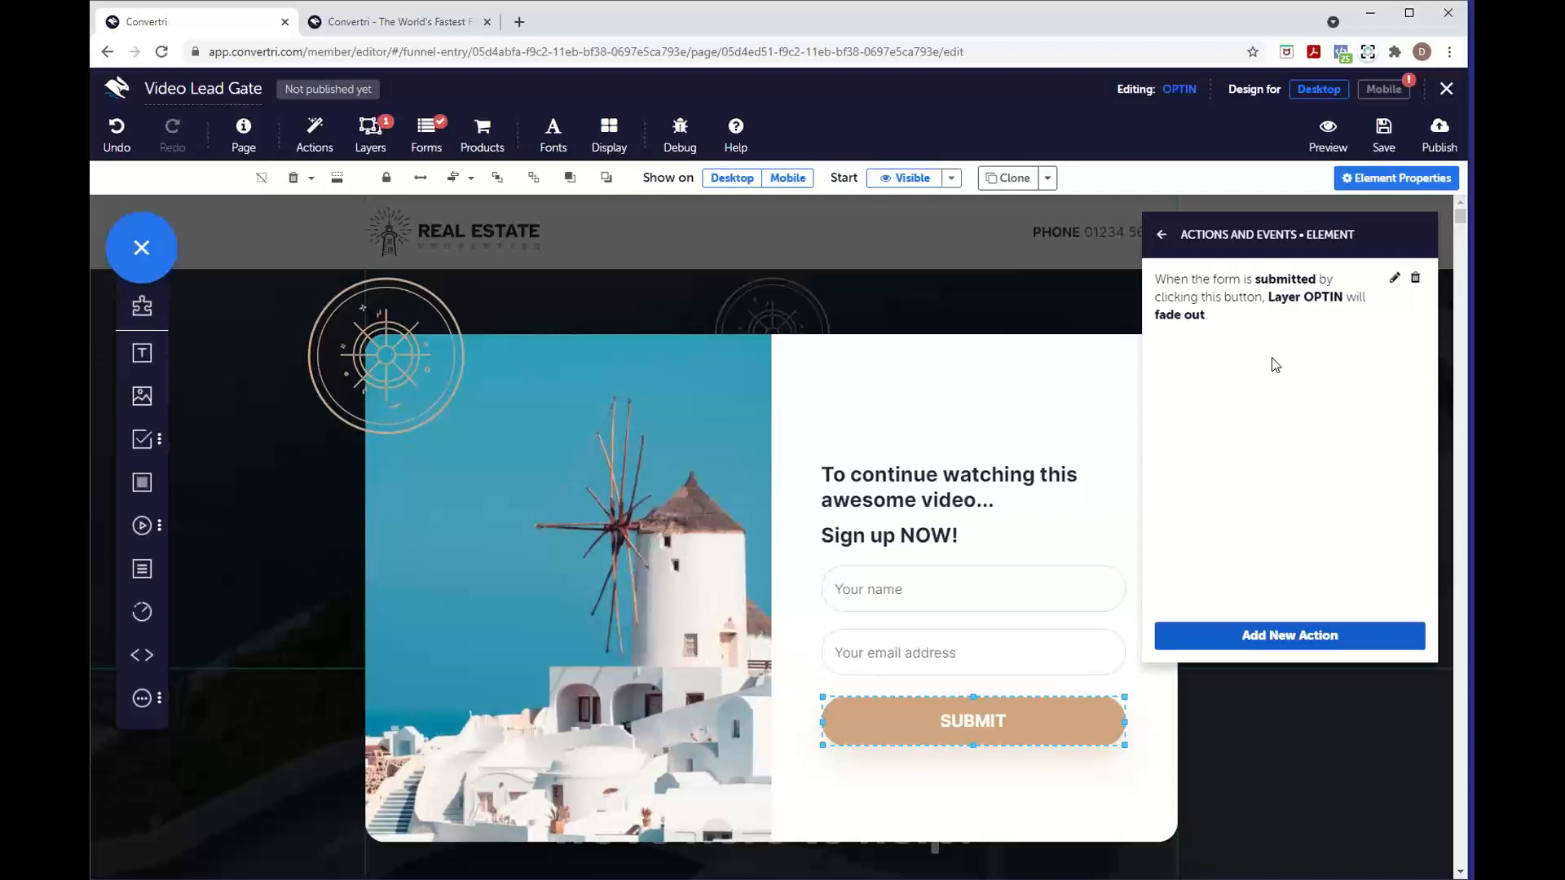
{"action": "left_click", "coordinate": [1163, 241]}
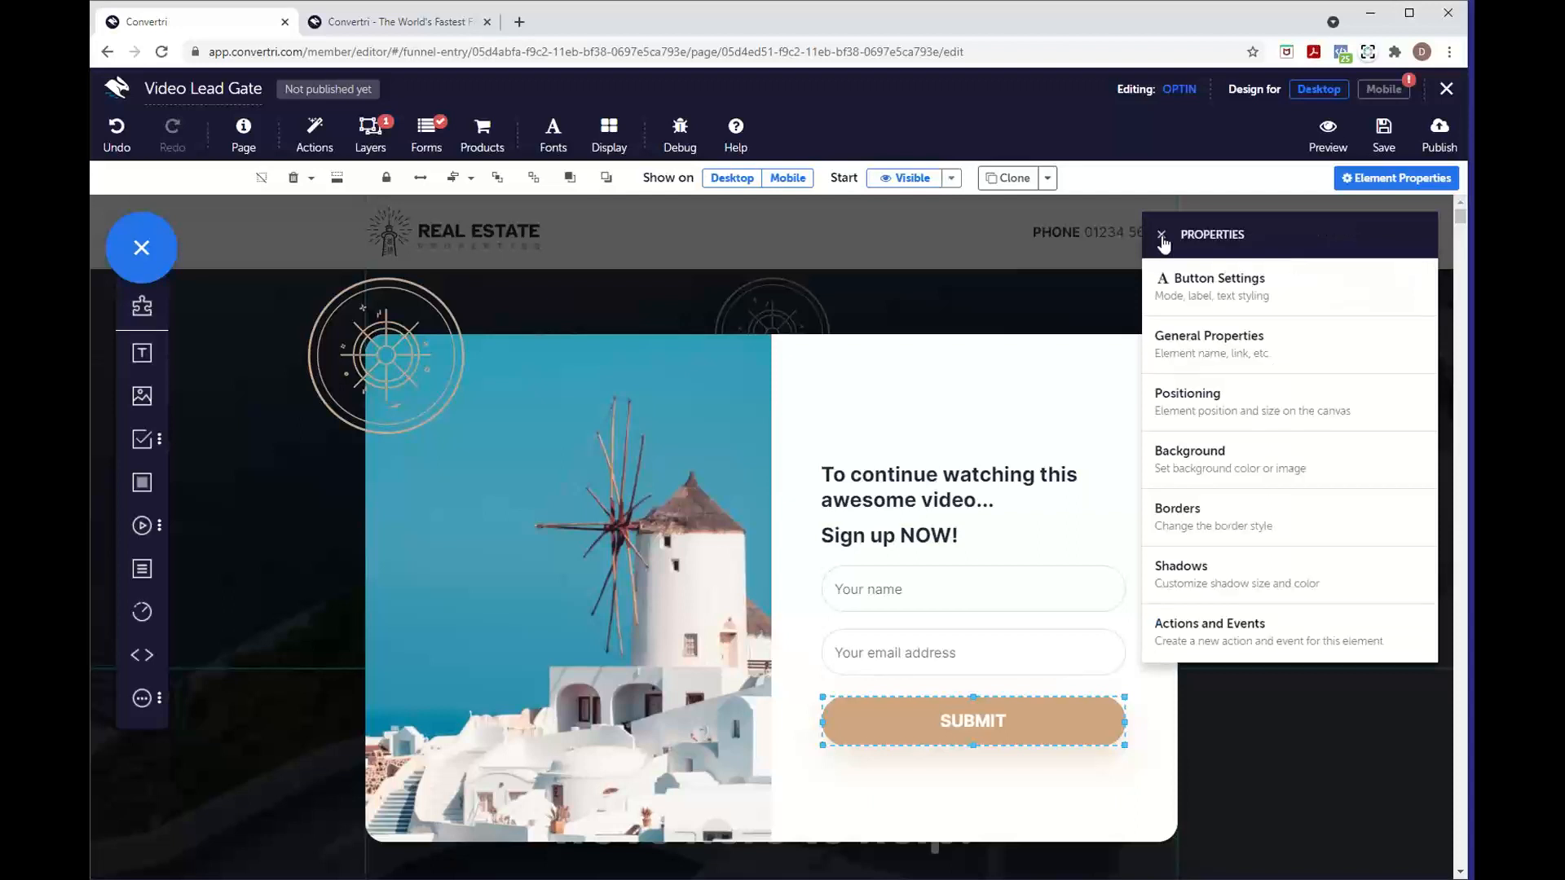
{"action": "left_click", "coordinate": [1161, 236]}
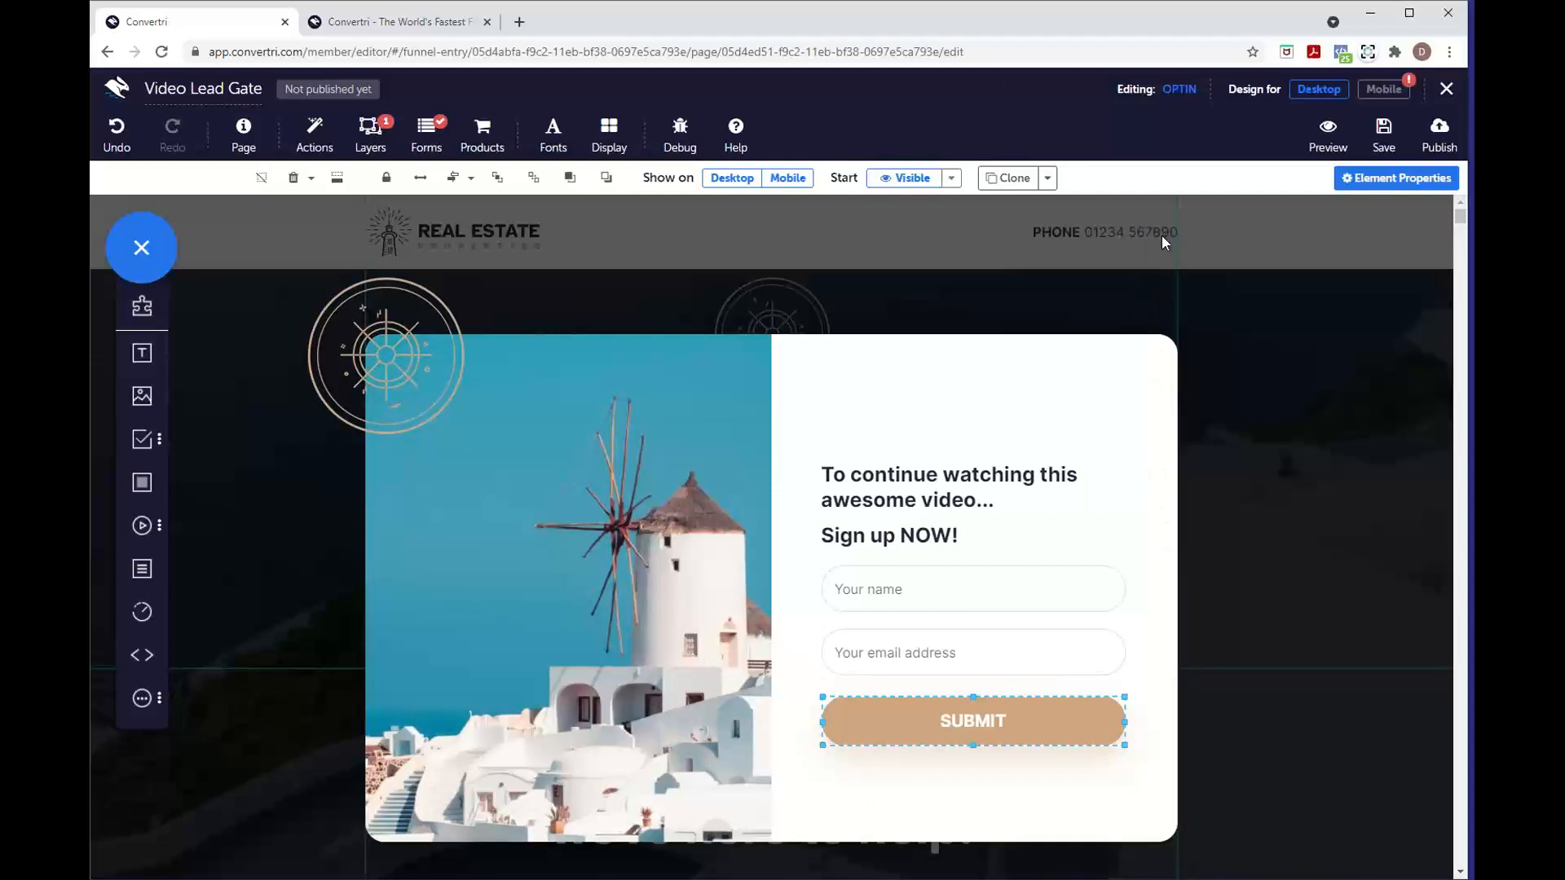
- Hide the OPTIN layer in the editor to return to the Main Page, and close the layers window
{"action": "left_click", "coordinate": [372, 137]}
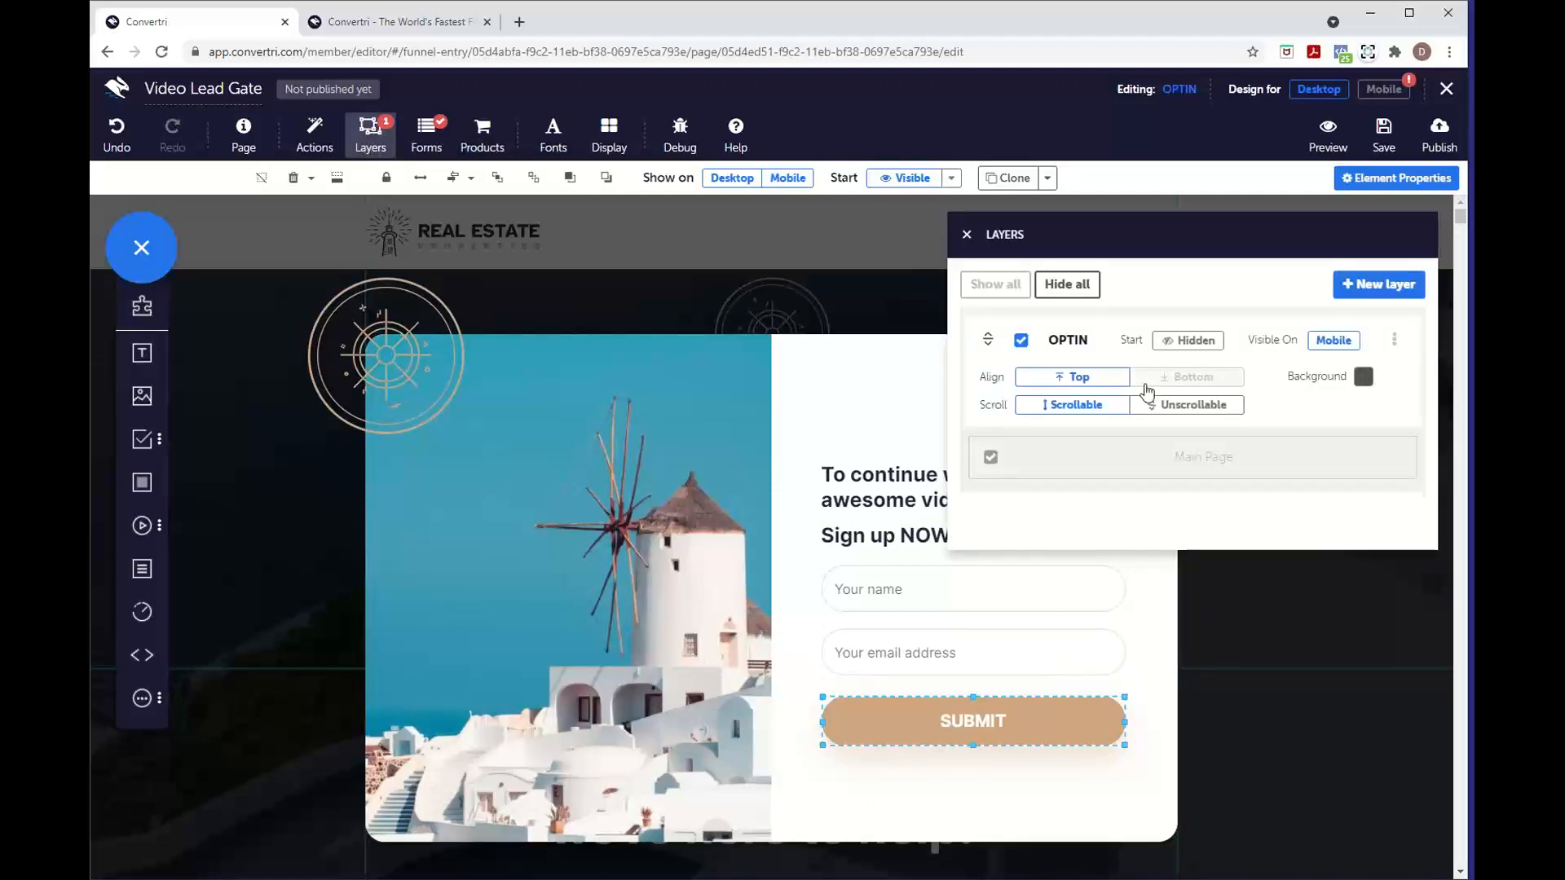
{"action": "left_click", "coordinate": [1019, 340]}
{"action": "left_click", "coordinate": [966, 235]}
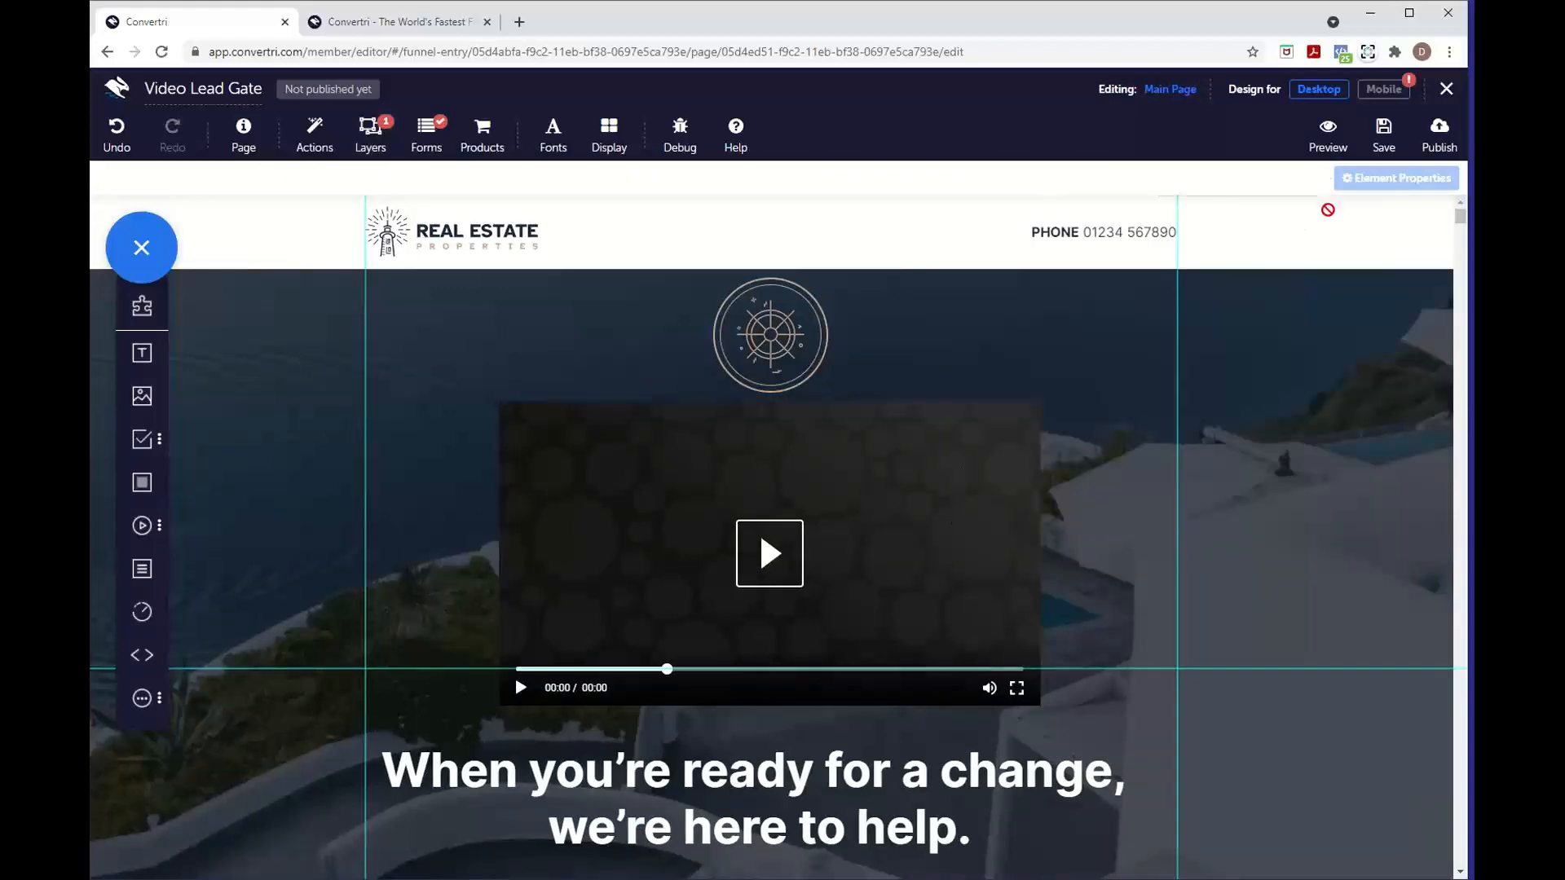
- Publish the Video Lead Gate page under the path "videoleadgate"
{"action": "left_click", "coordinate": [1437, 137]}
{"action": "type", "text": "videola"}
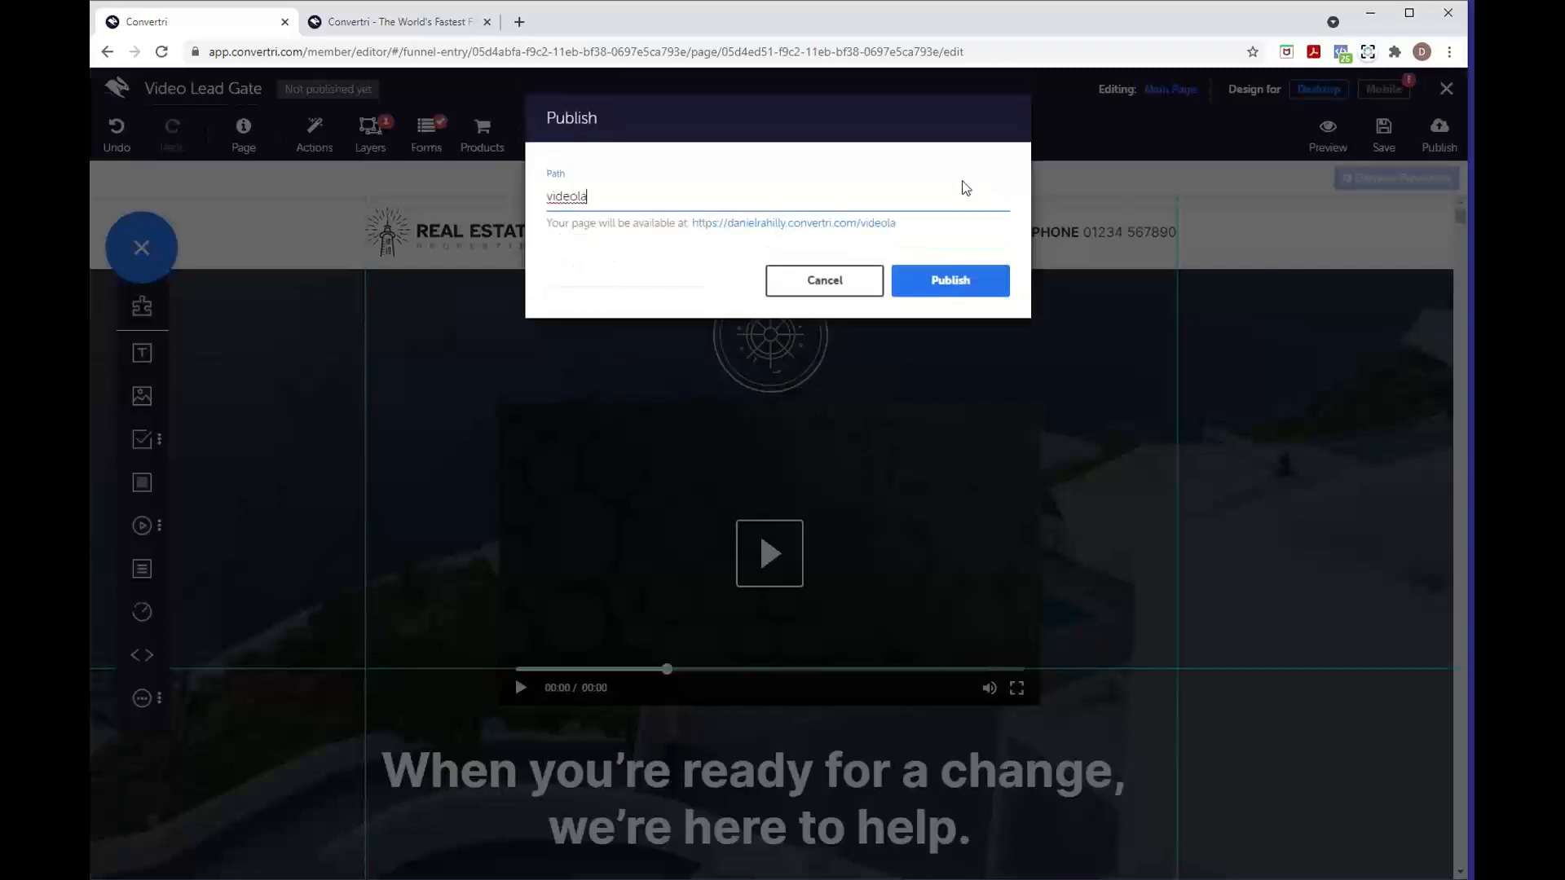
{"action": "key", "text": "BackSpace"}
{"action": "type", "text": "eadgate"}
{"action": "left_click", "coordinate": [958, 279]}
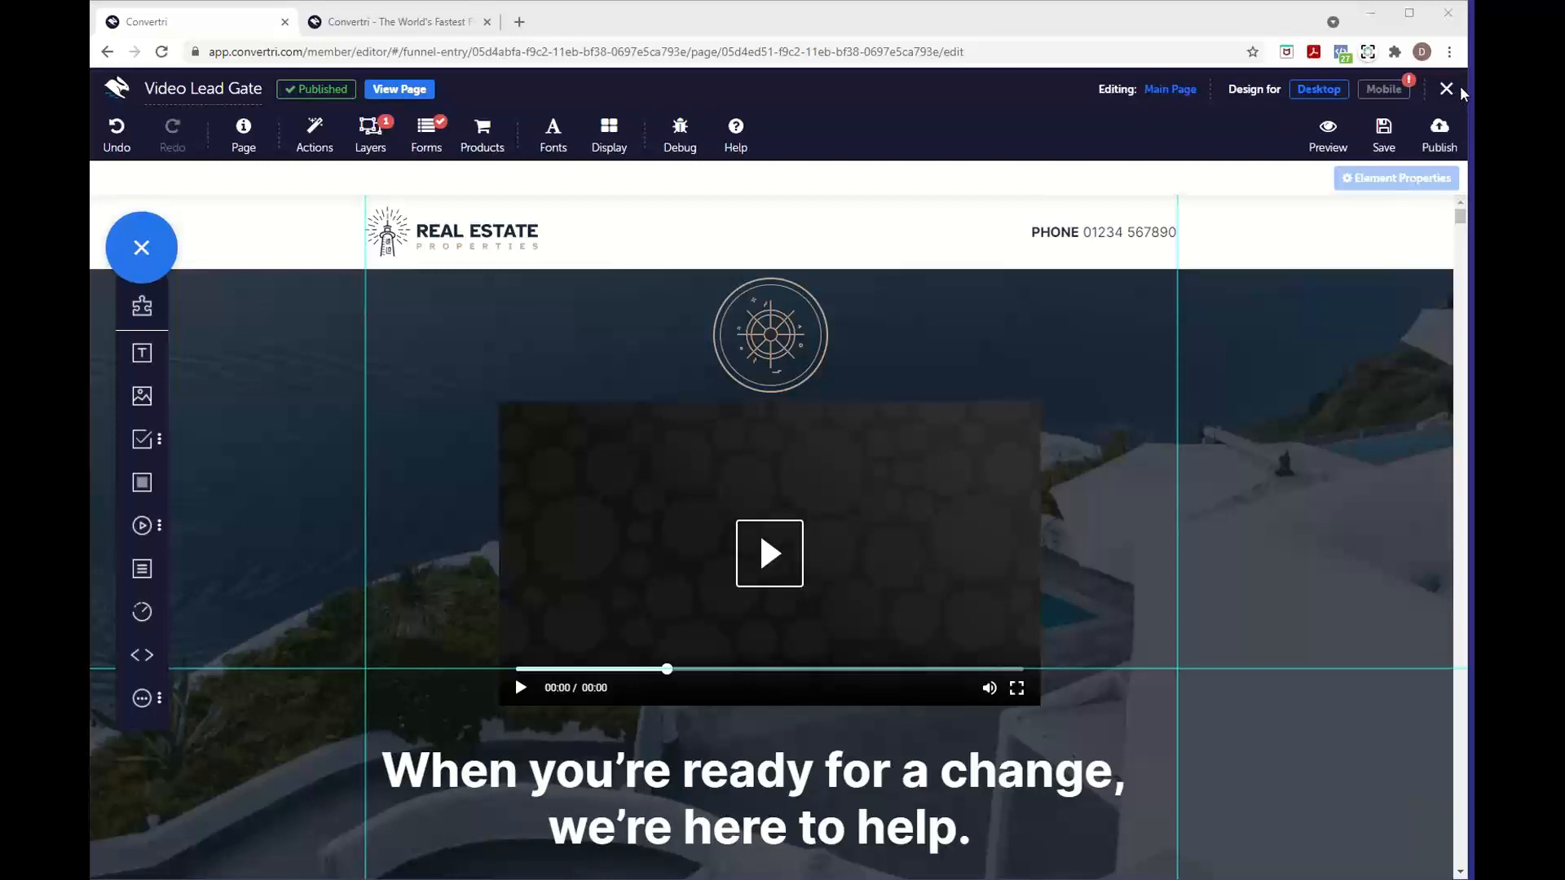
- View the published page and play its video at an adjusted volume until the opt-in layer's trigger time passes
{"action": "left_click", "coordinate": [410, 89]}
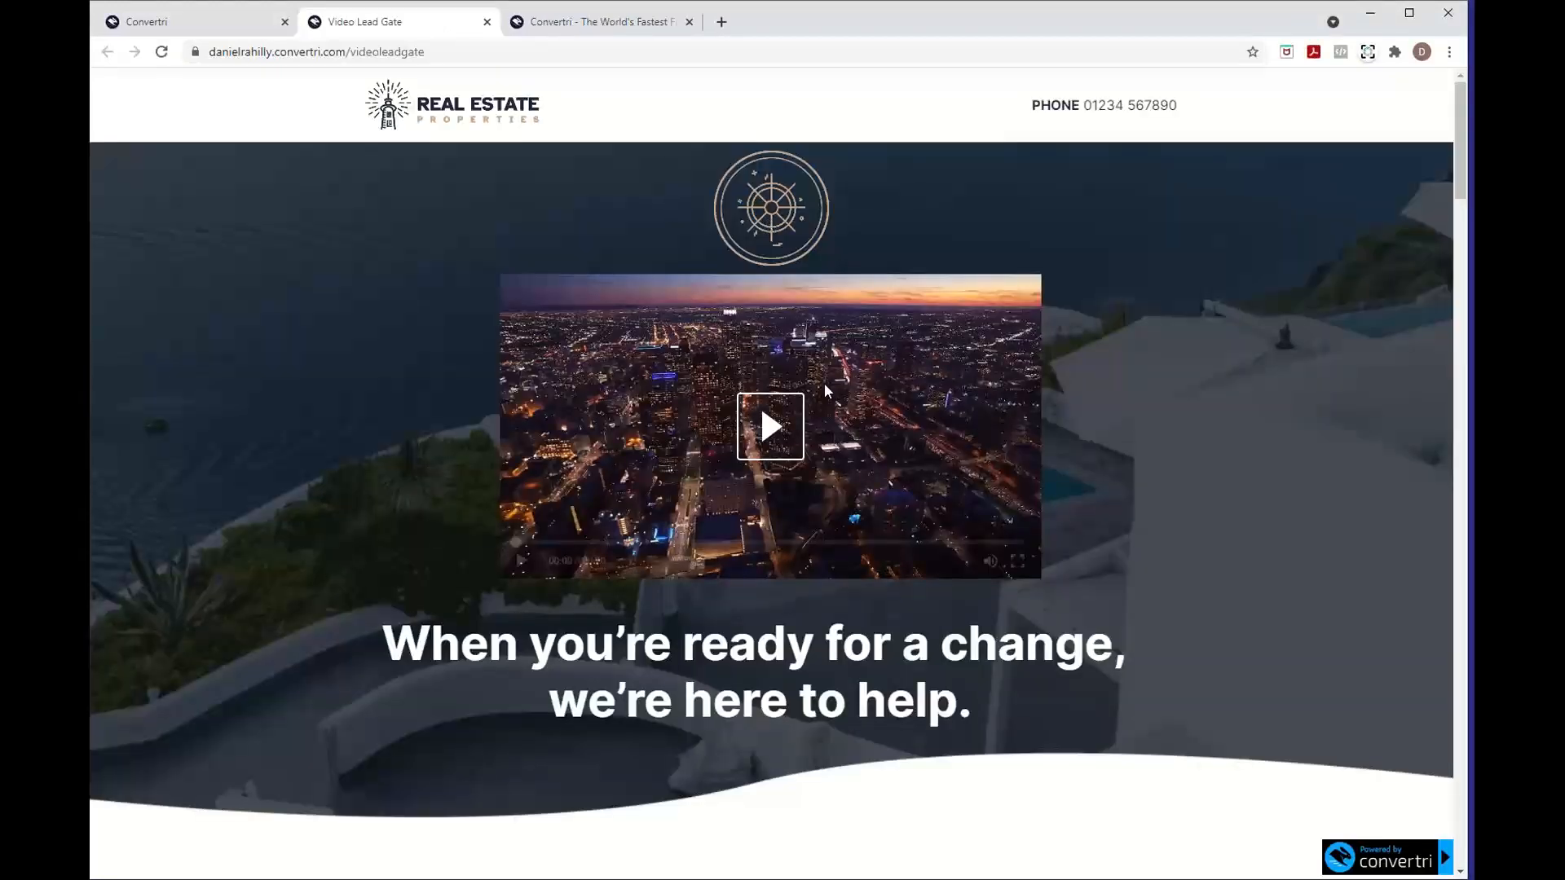
{"action": "mouse_move", "coordinate": [989, 563]}
{"action": "left_click_drag", "start_coordinate": [968, 562], "coordinate": [926, 563]}
{"action": "left_click", "coordinate": [774, 442]}
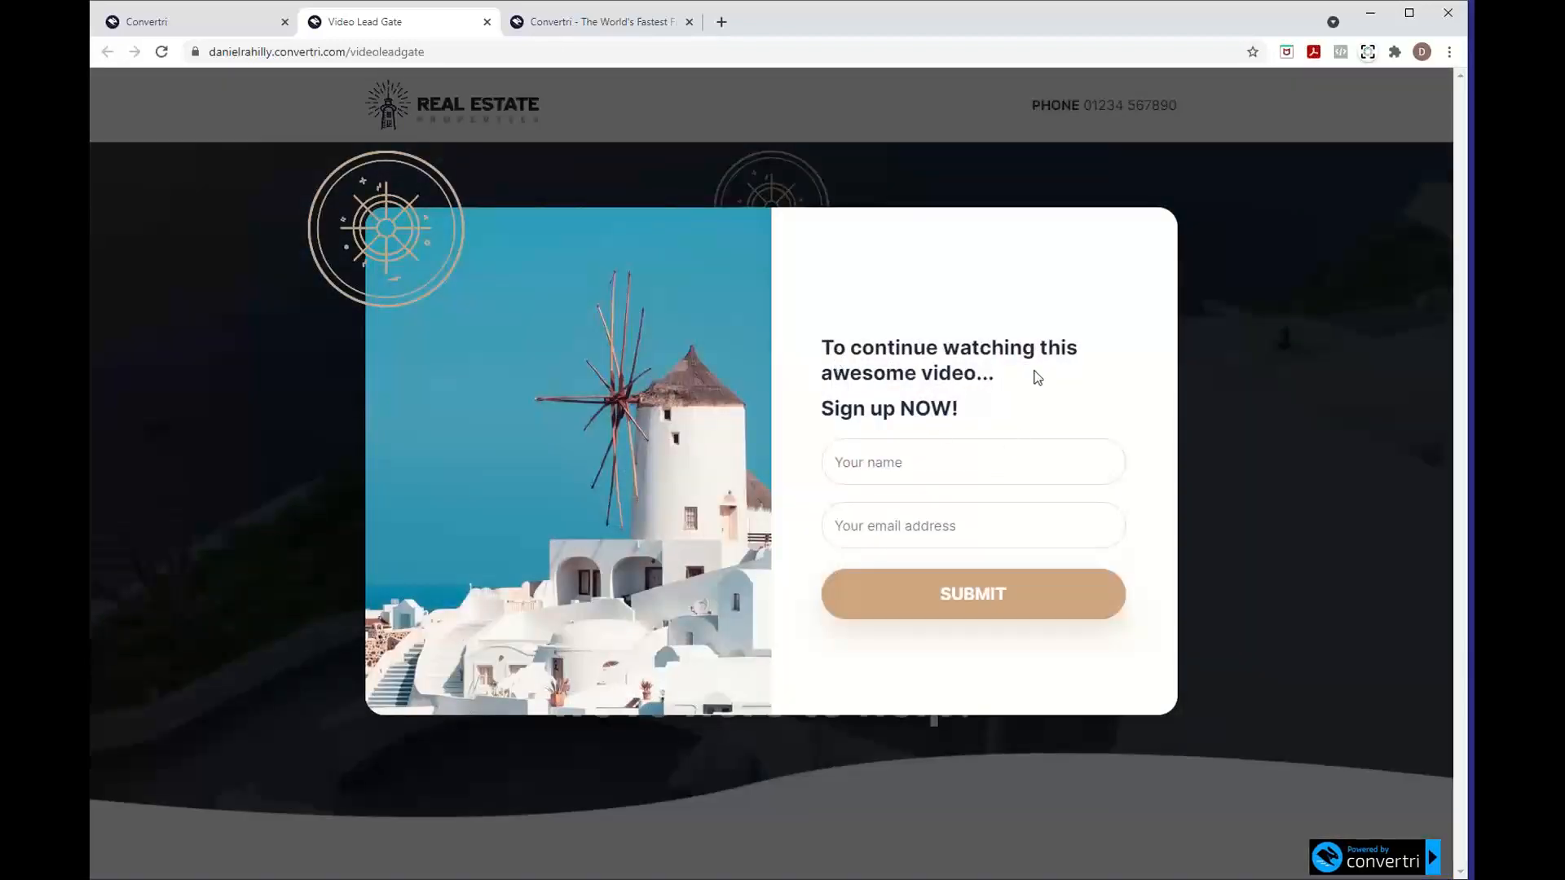
- Fill in the opt-in form's name and email address from the saved entries and submit the form
{"action": "left_click", "coordinate": [868, 463]}
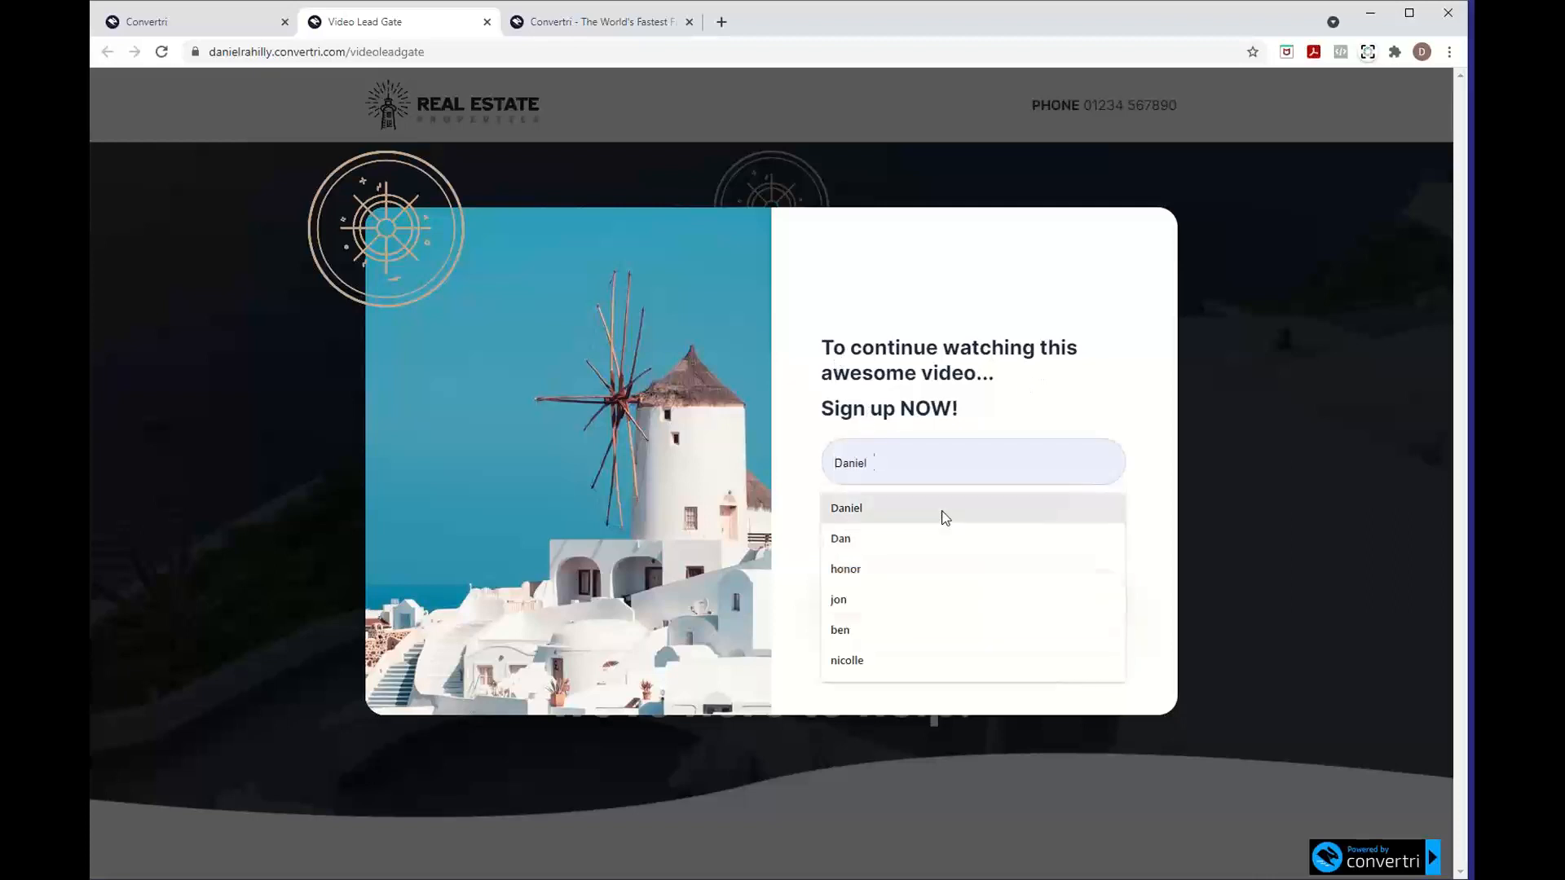
{"action": "left_click", "coordinate": [940, 511]}
{"action": "left_click", "coordinate": [938, 521]}
{"action": "left_click", "coordinate": [930, 571]}
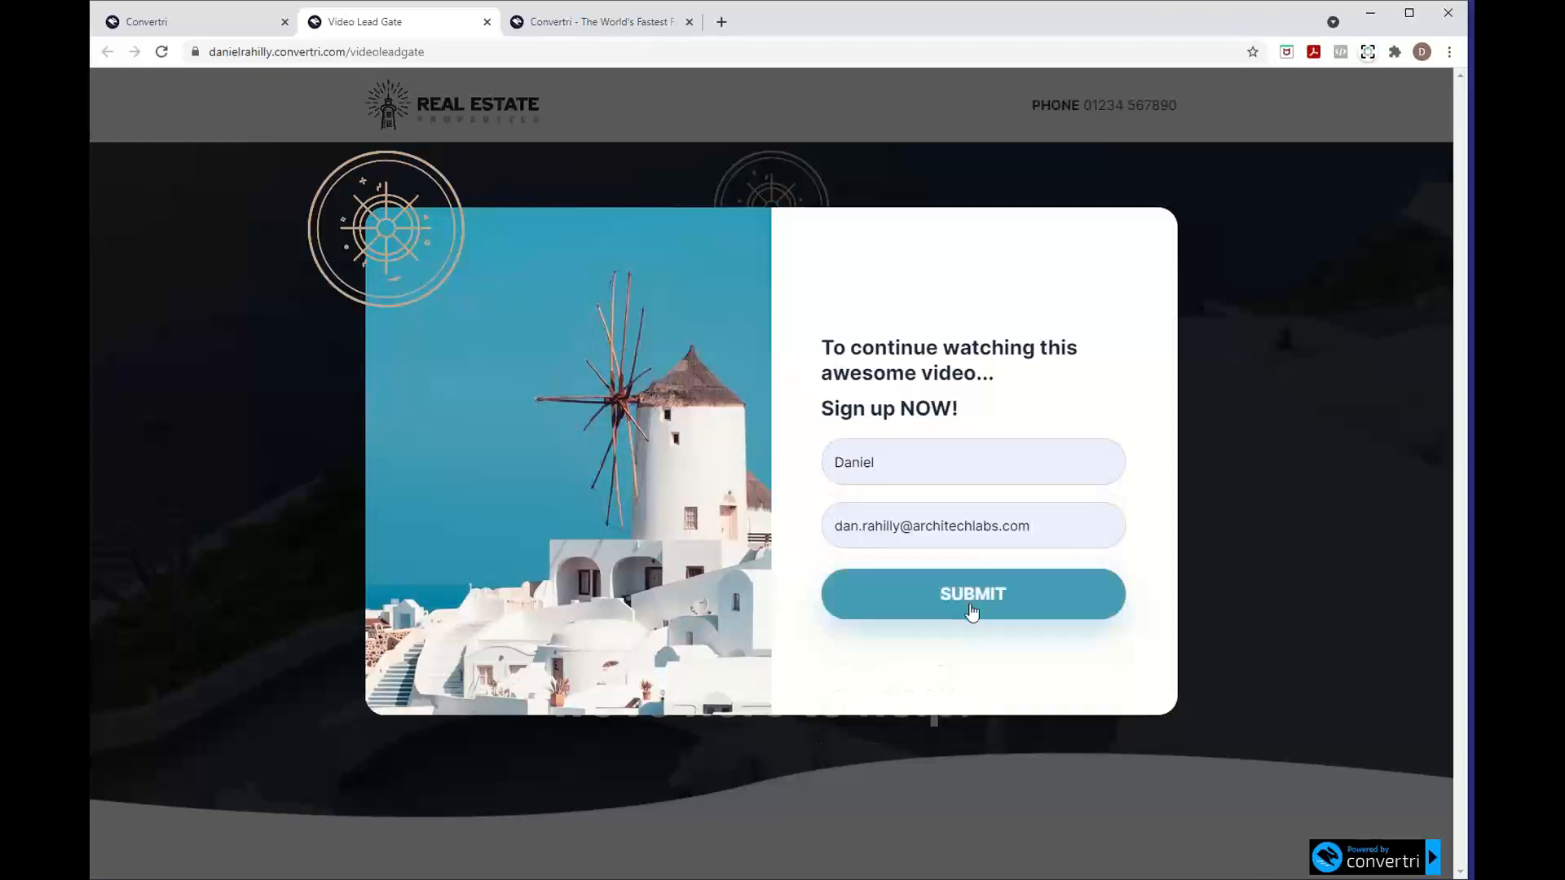
{"action": "left_click", "coordinate": [969, 603]}
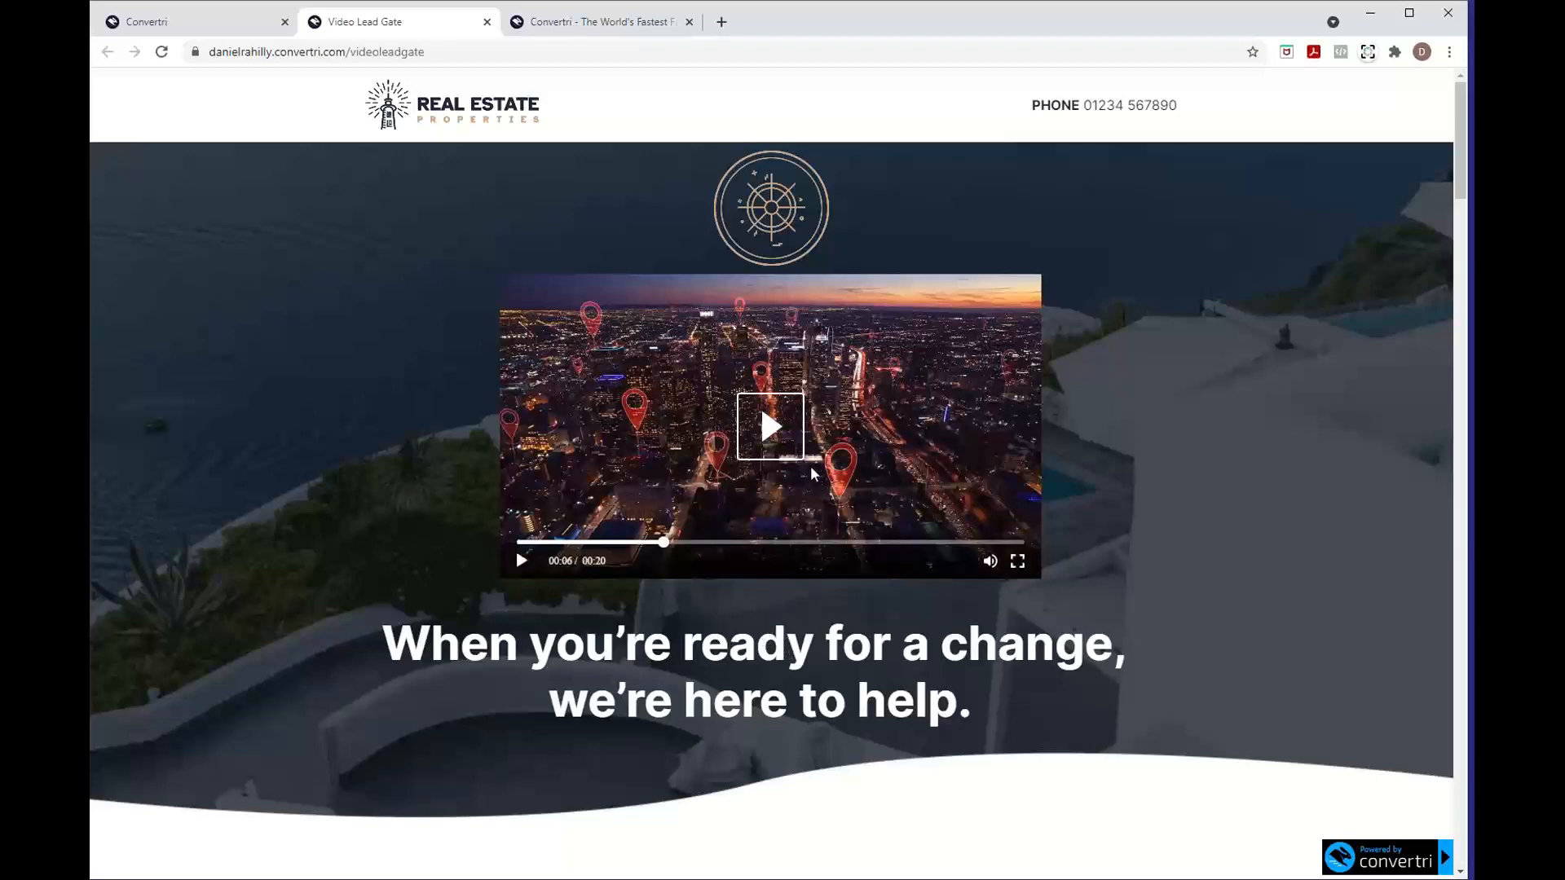
- Resume the video on the published page, let it play on past the gate, and pause it
{"action": "left_click", "coordinate": [779, 435]}
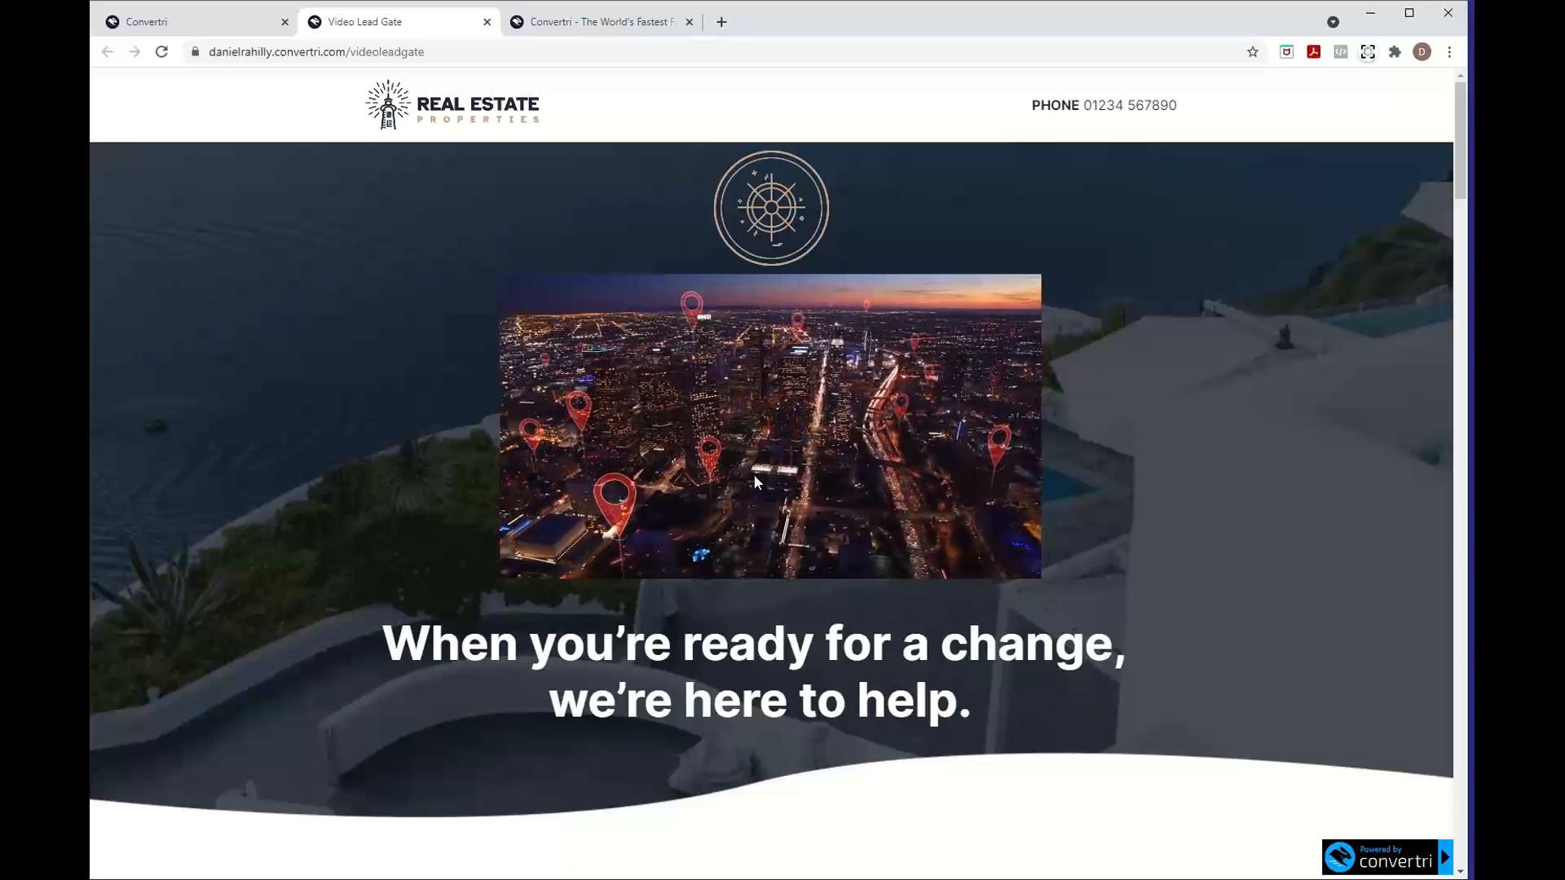
{"action": "left_click", "coordinate": [520, 565]}
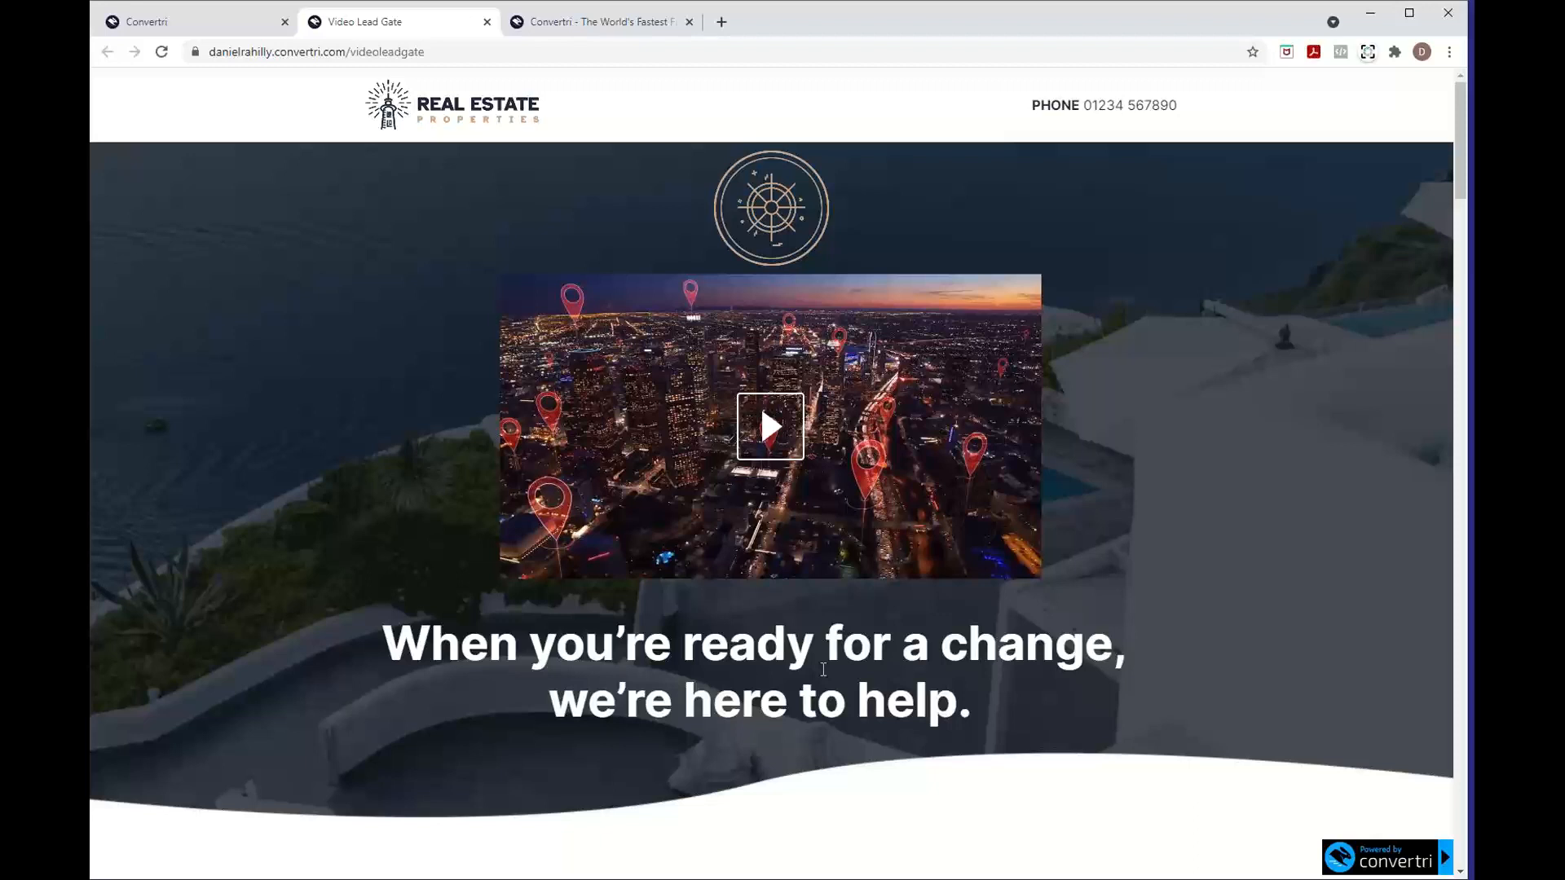
- Close the published page and bring up the OPTIN layer for editing
{"action": "mouse_move", "coordinate": [888, 461]}
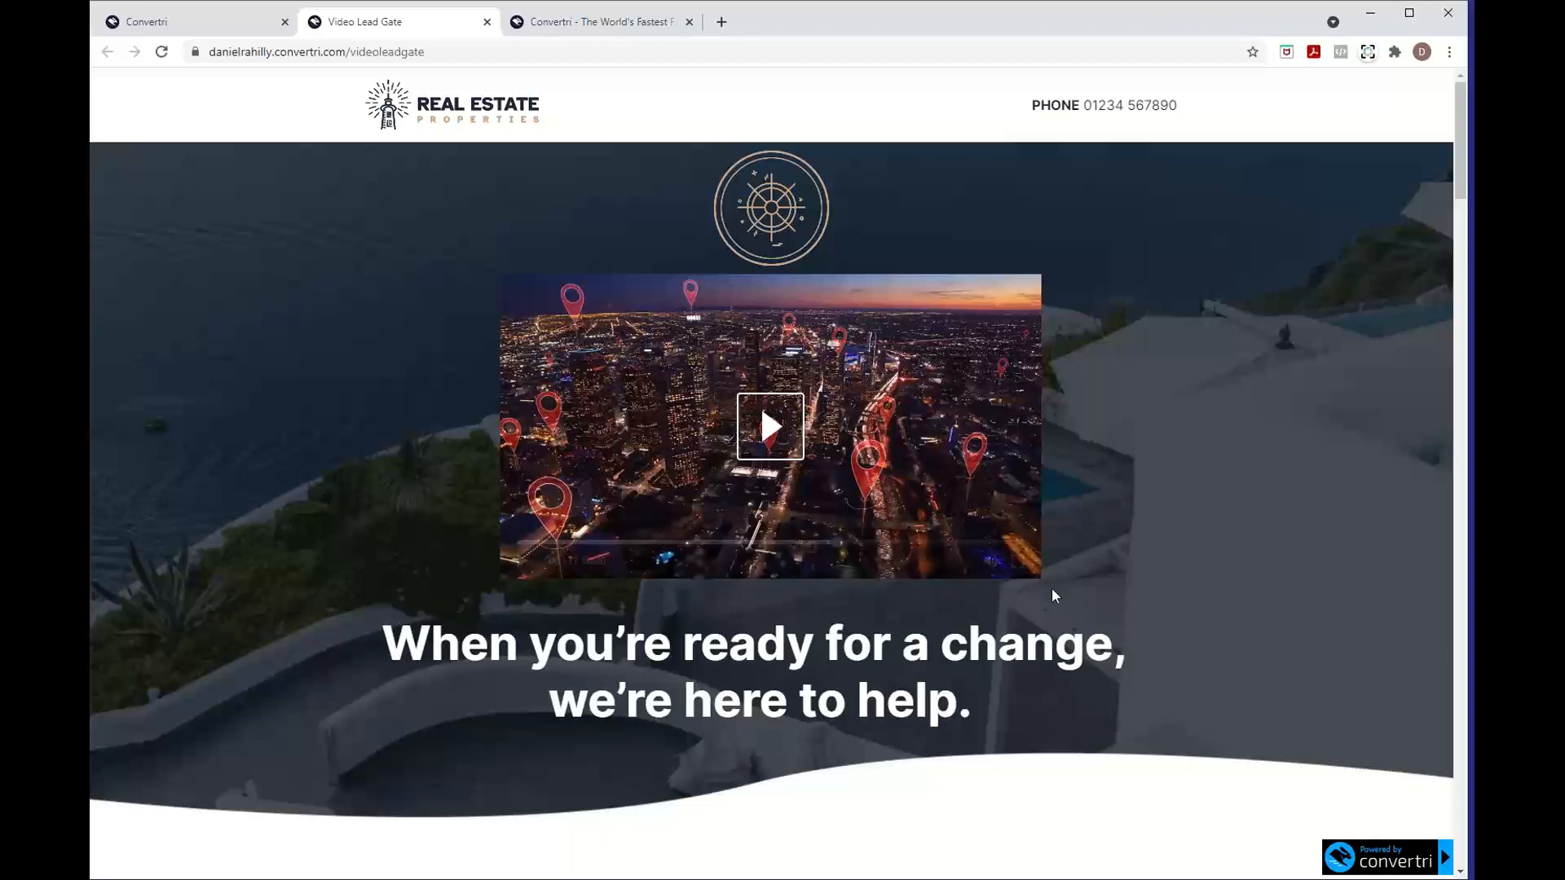
{"action": "left_click", "coordinate": [486, 22]}
{"action": "left_click", "coordinate": [848, 527]}
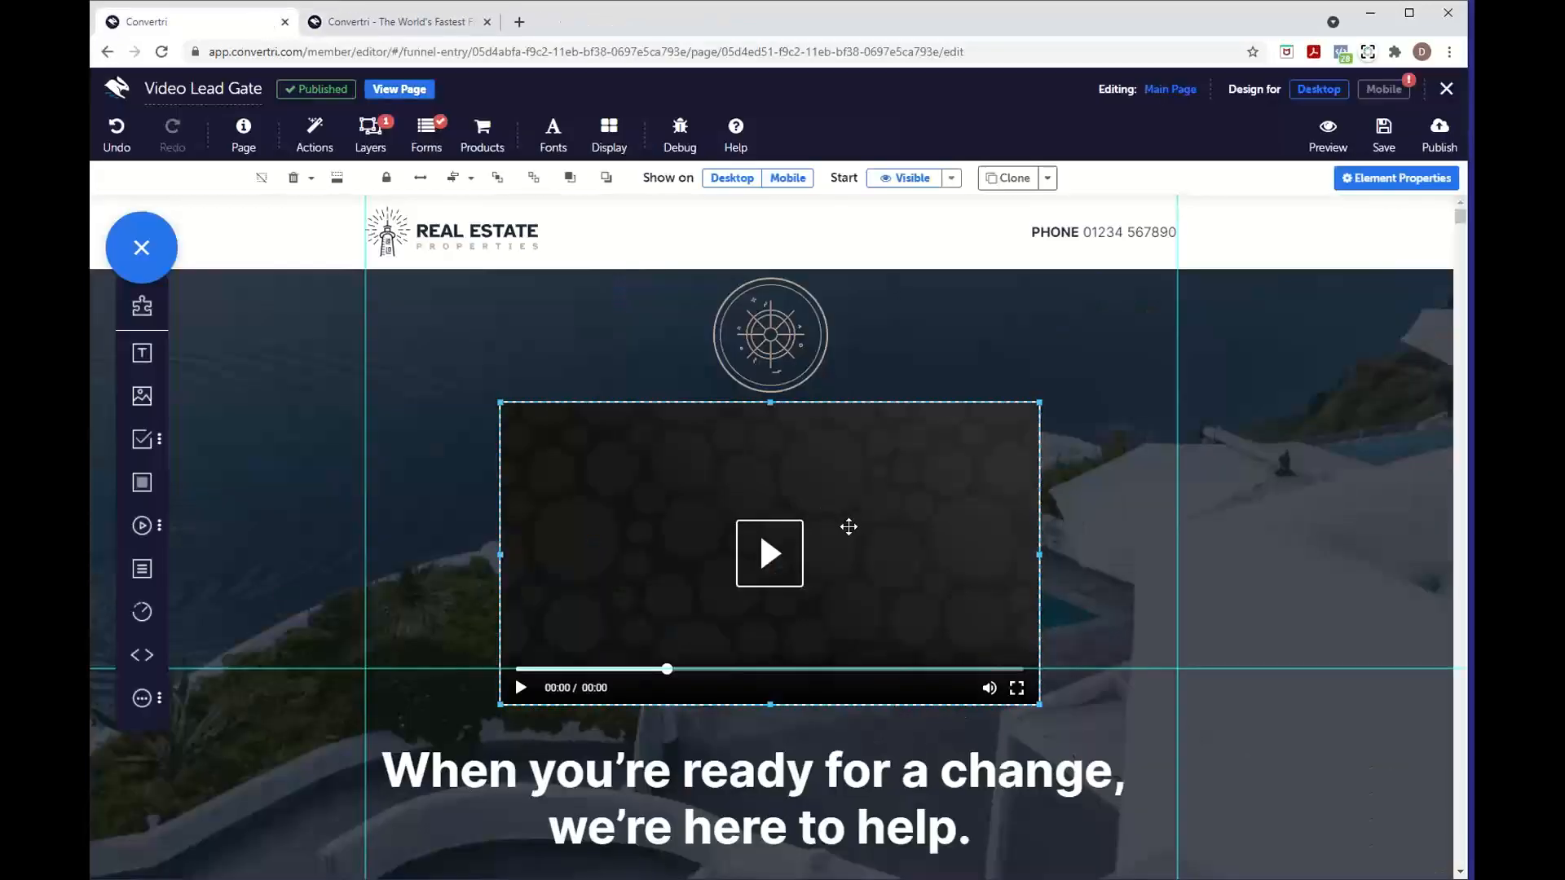
{"action": "left_click", "coordinate": [1353, 179]}
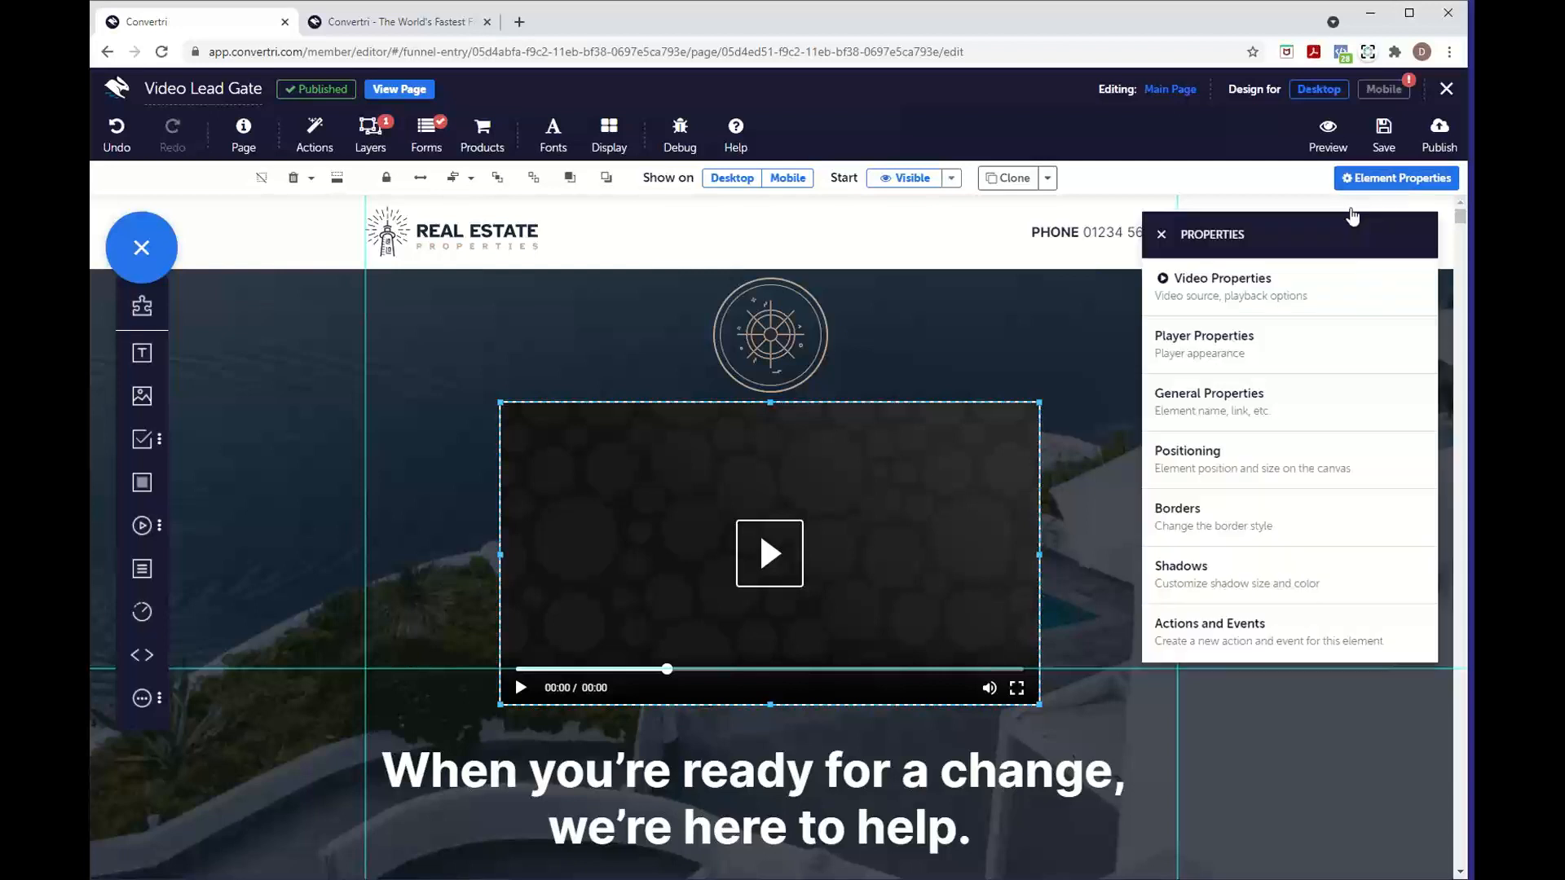
{"action": "left_click", "coordinate": [1396, 178]}
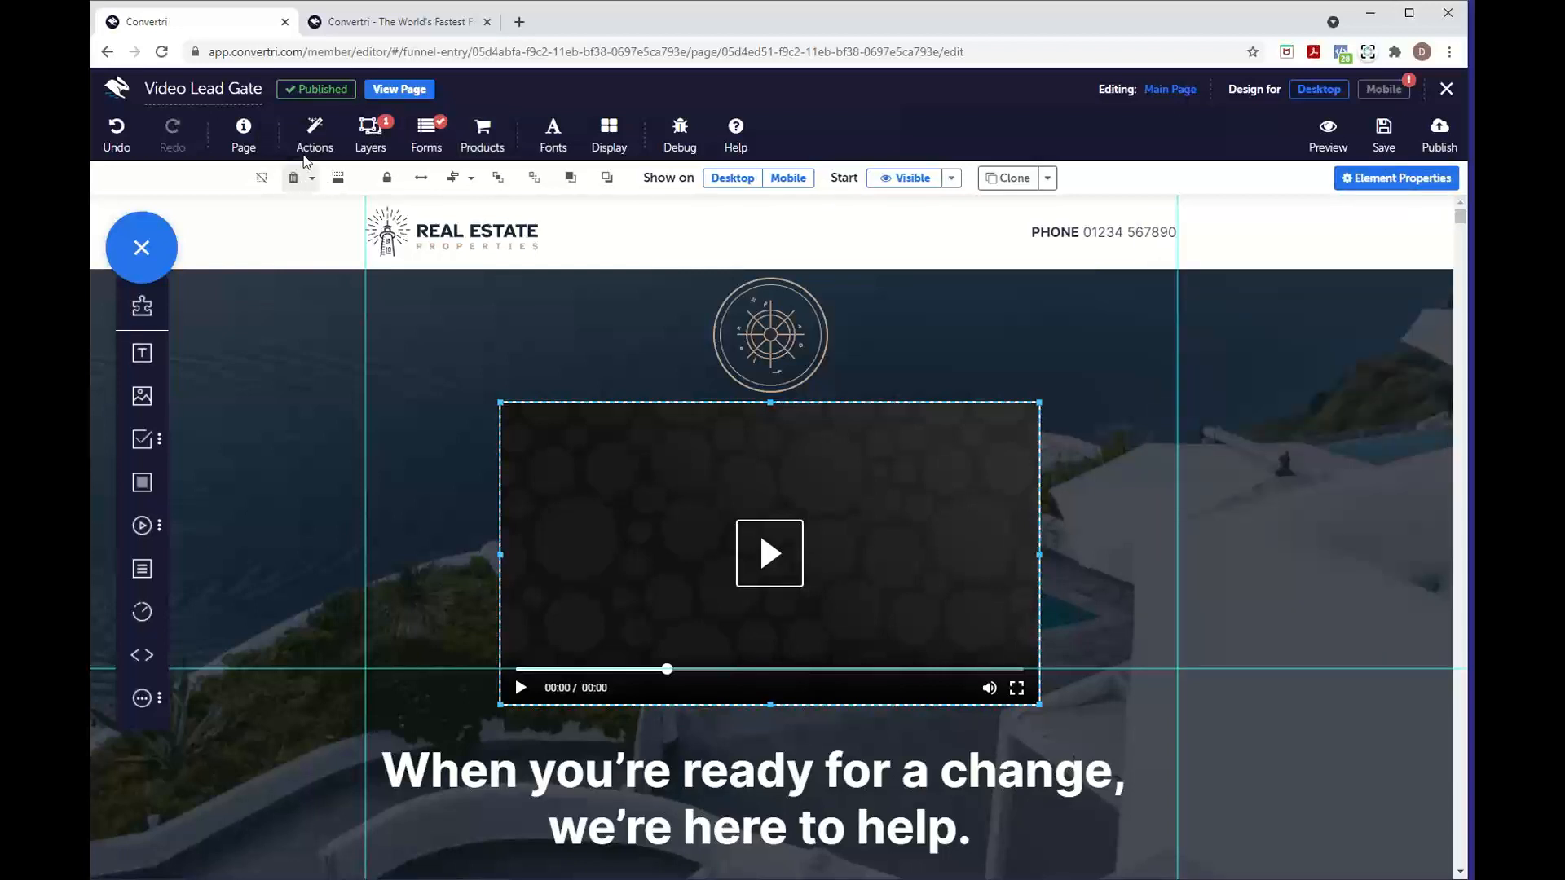
{"action": "left_click", "coordinate": [370, 134]}
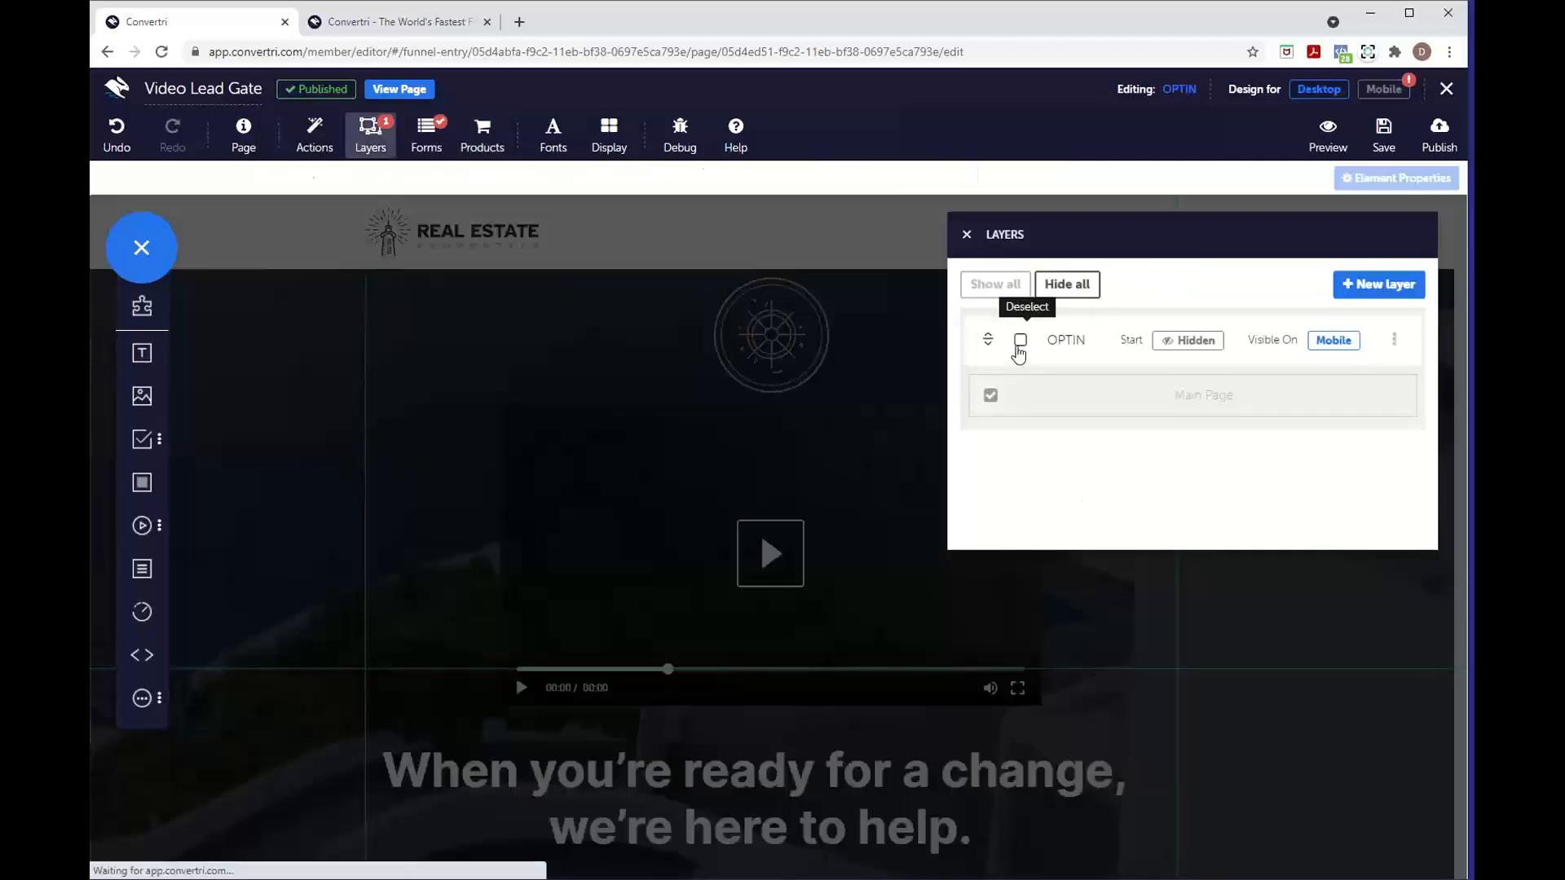
{"action": "left_click", "coordinate": [1020, 340]}
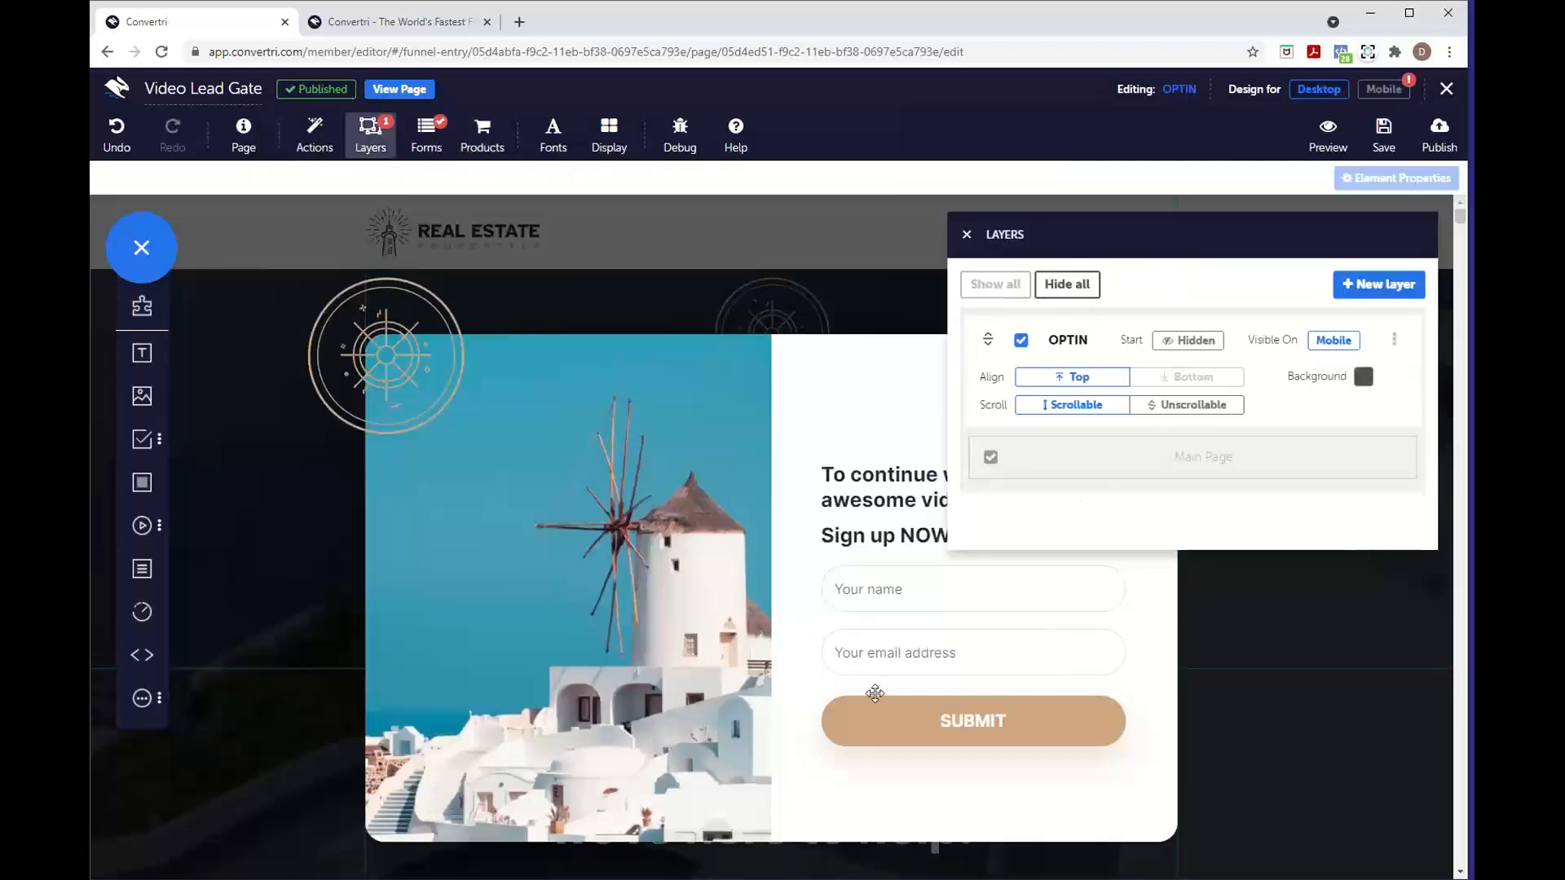
- Open the actions and events of the OPTIN layer's Submit button
{"action": "left_click", "coordinate": [941, 708]}
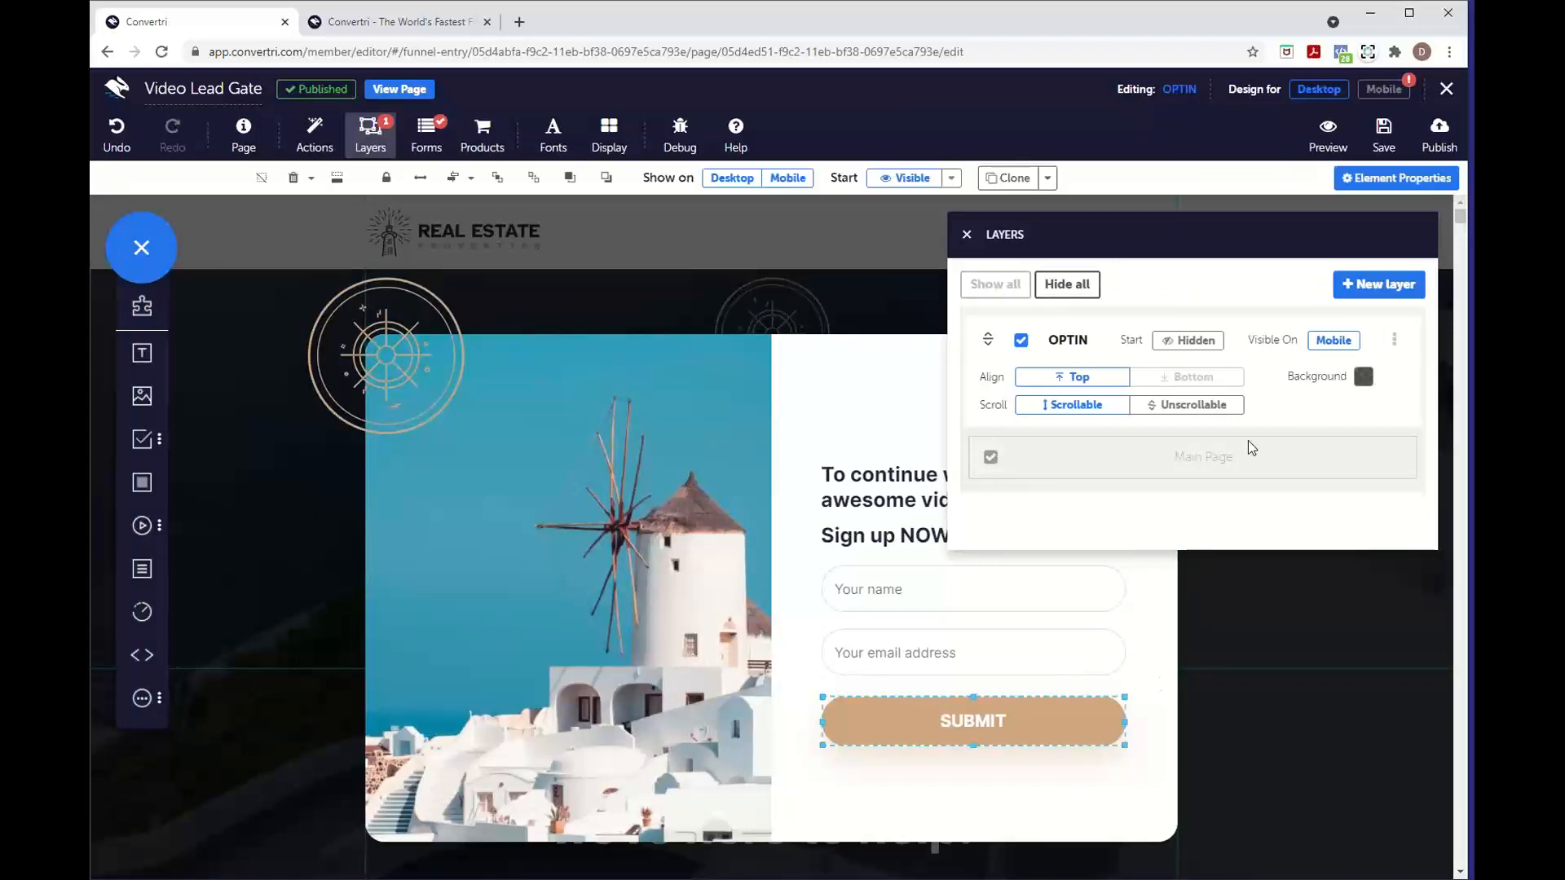
{"action": "left_click", "coordinate": [1394, 340]}
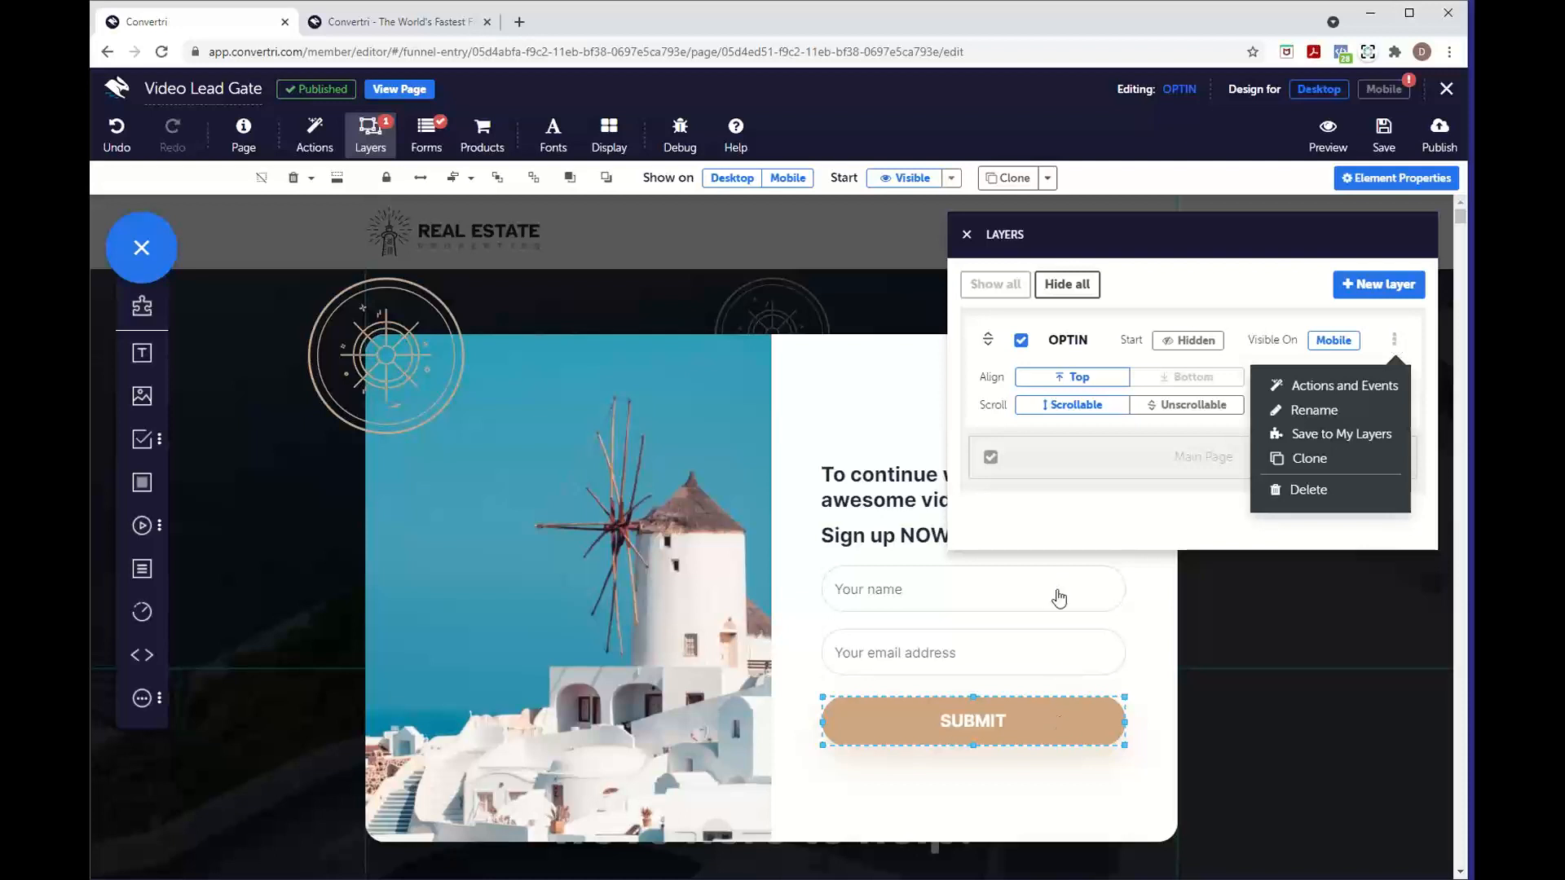
{"action": "left_click", "coordinate": [966, 236]}
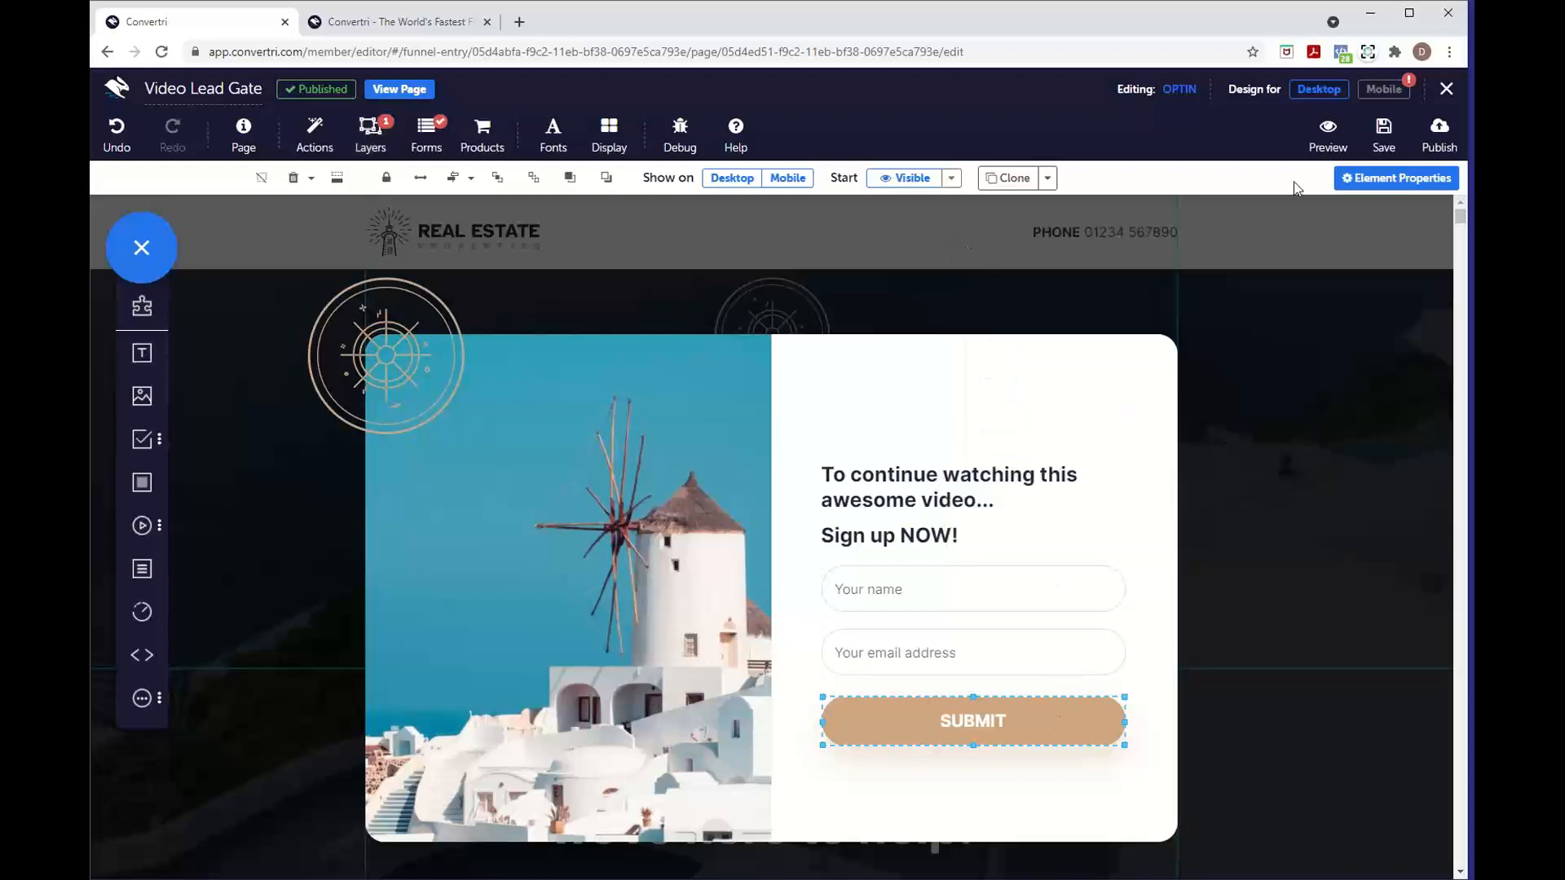
{"action": "left_click", "coordinate": [1368, 187]}
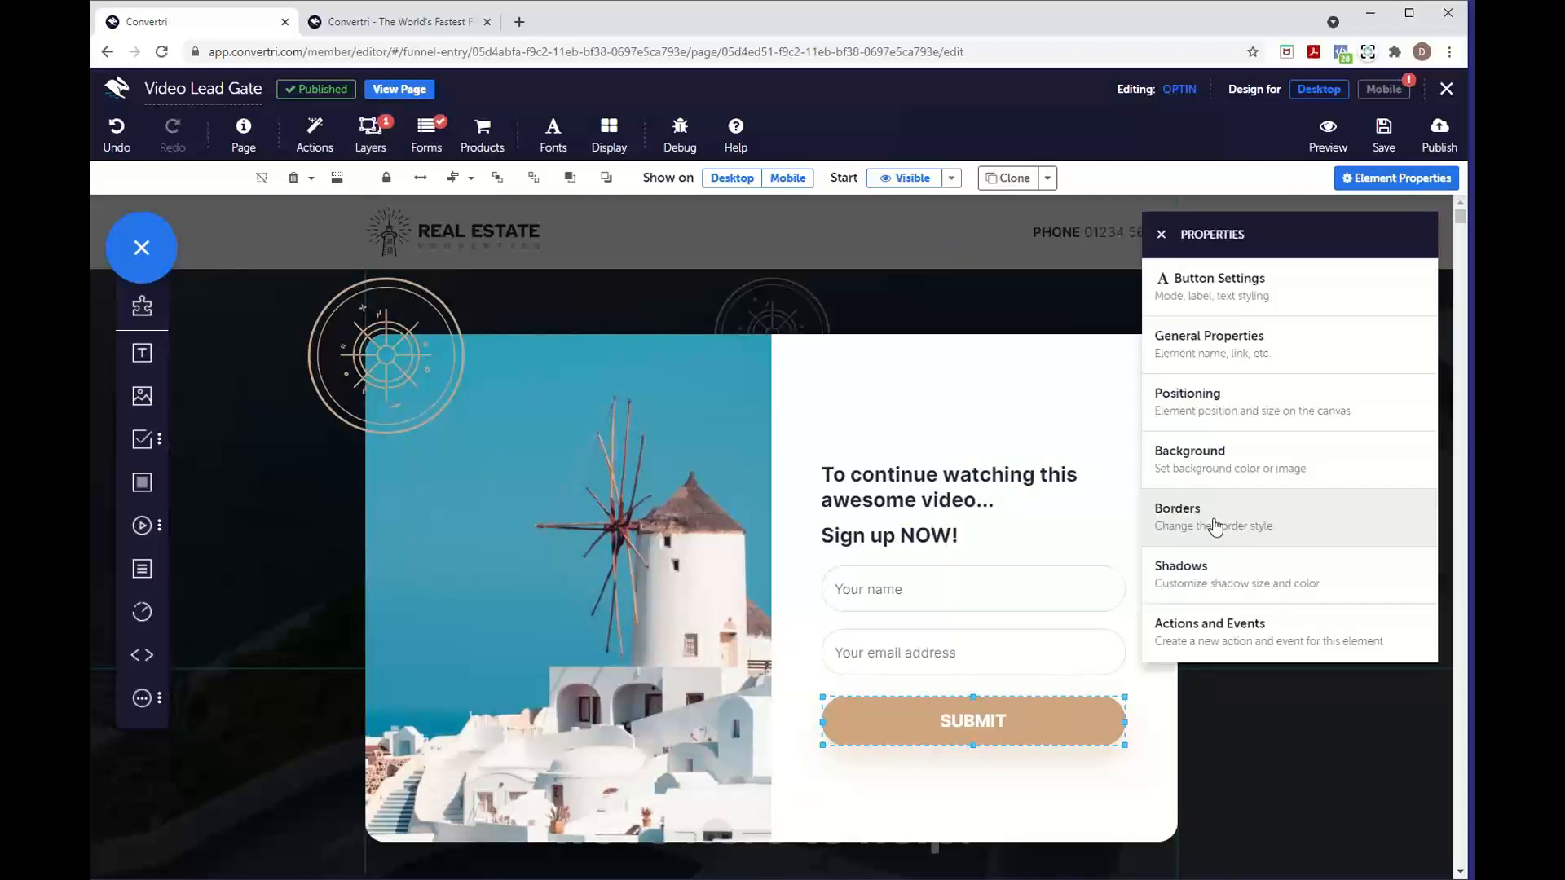
{"action": "left_click", "coordinate": [1219, 632]}
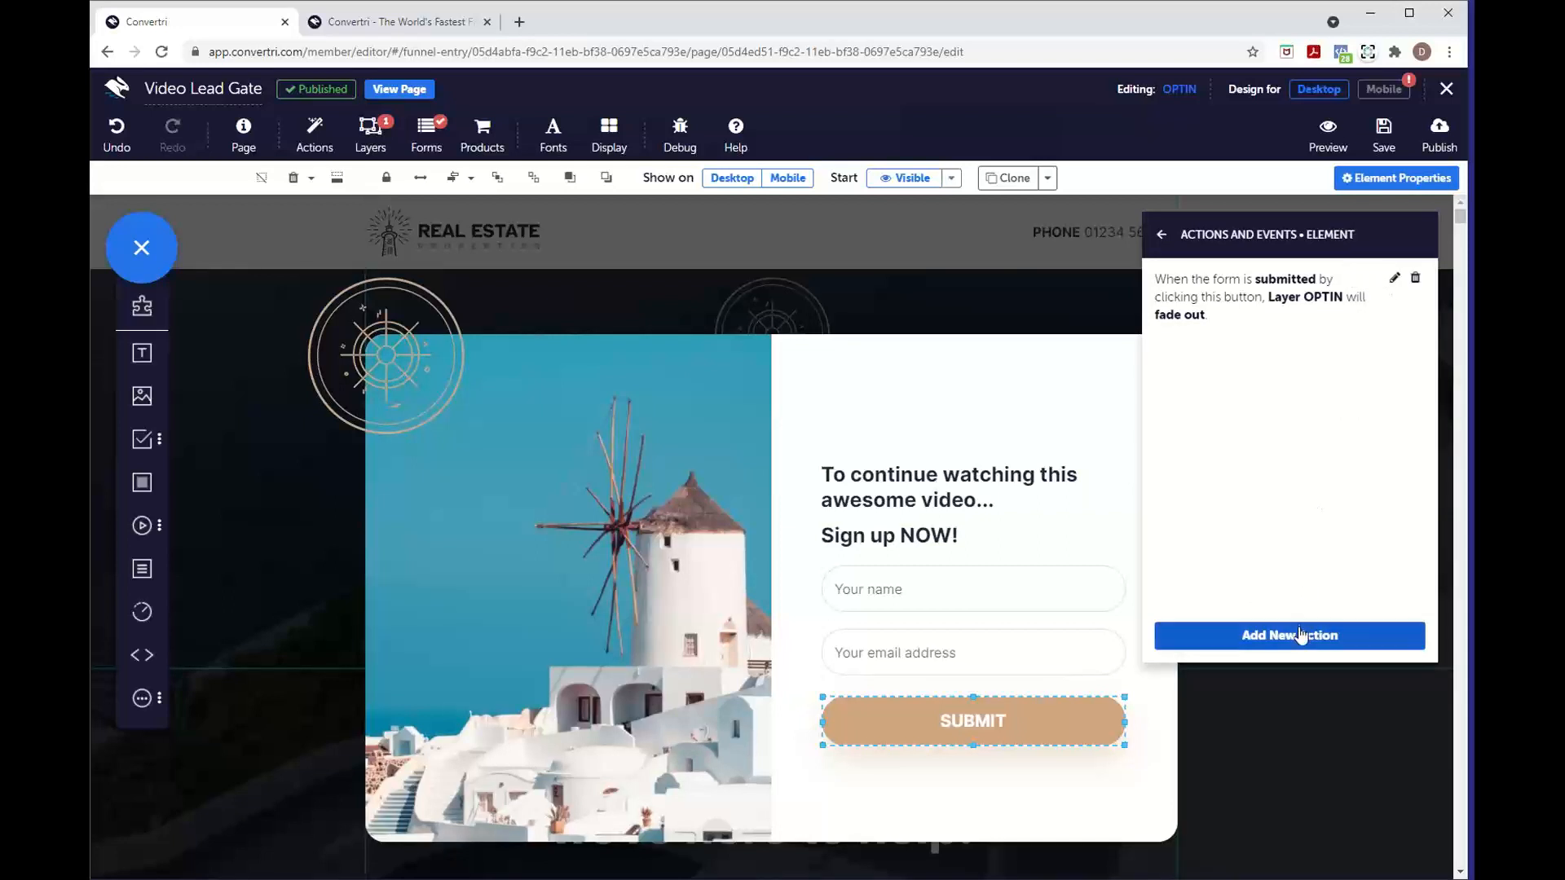
- Add an action to the Submit button that starts the Video element on form submit click
{"action": "left_click", "coordinate": [1295, 638]}
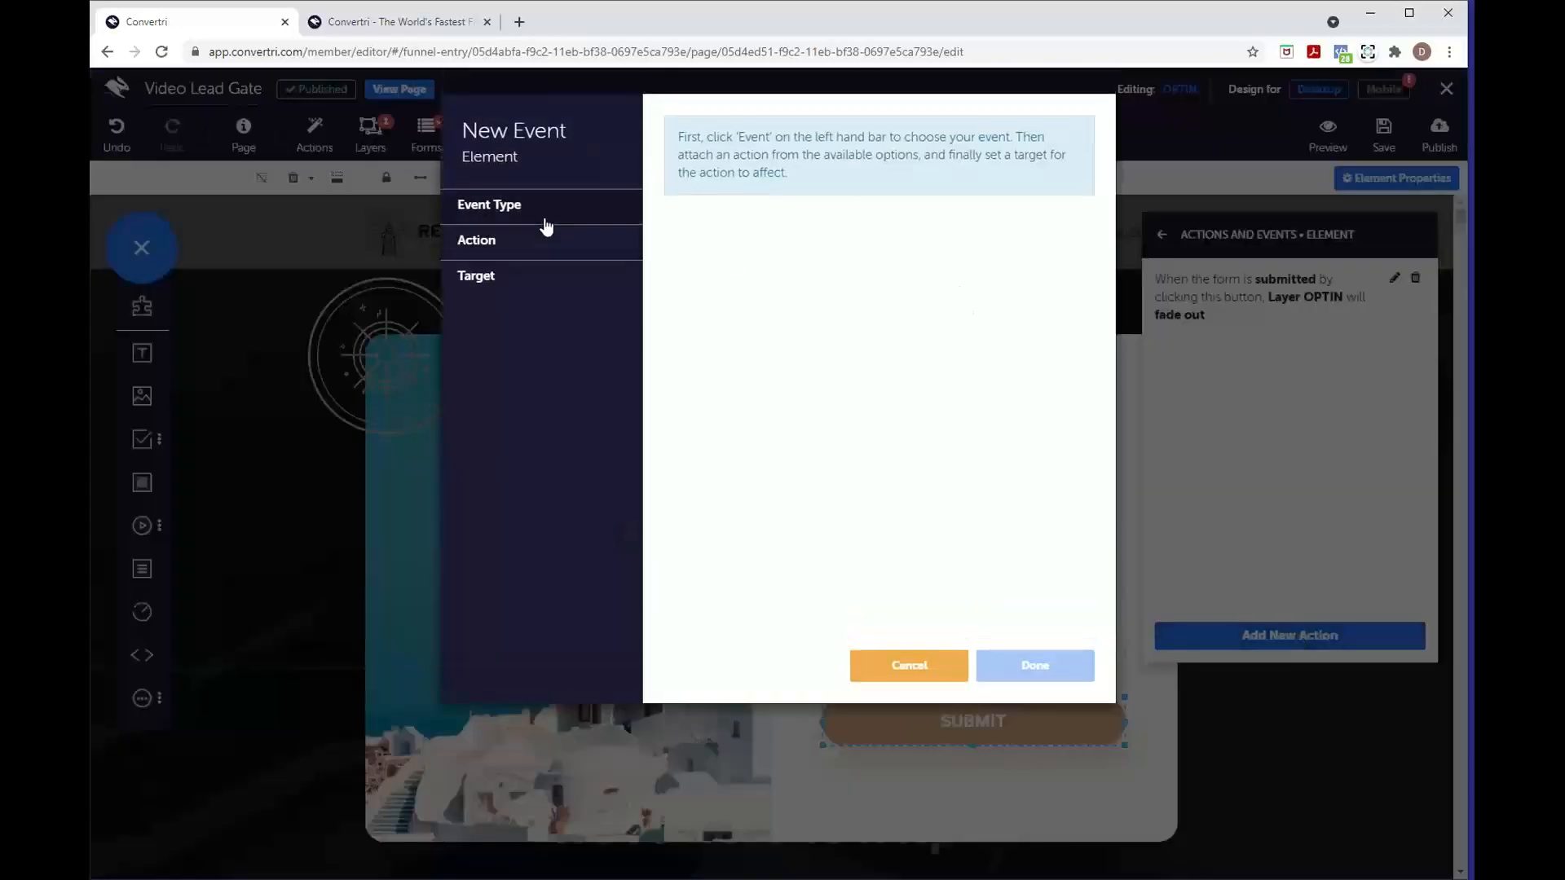
{"action": "left_click", "coordinate": [544, 218]}
{"action": "left_click", "coordinate": [541, 239]}
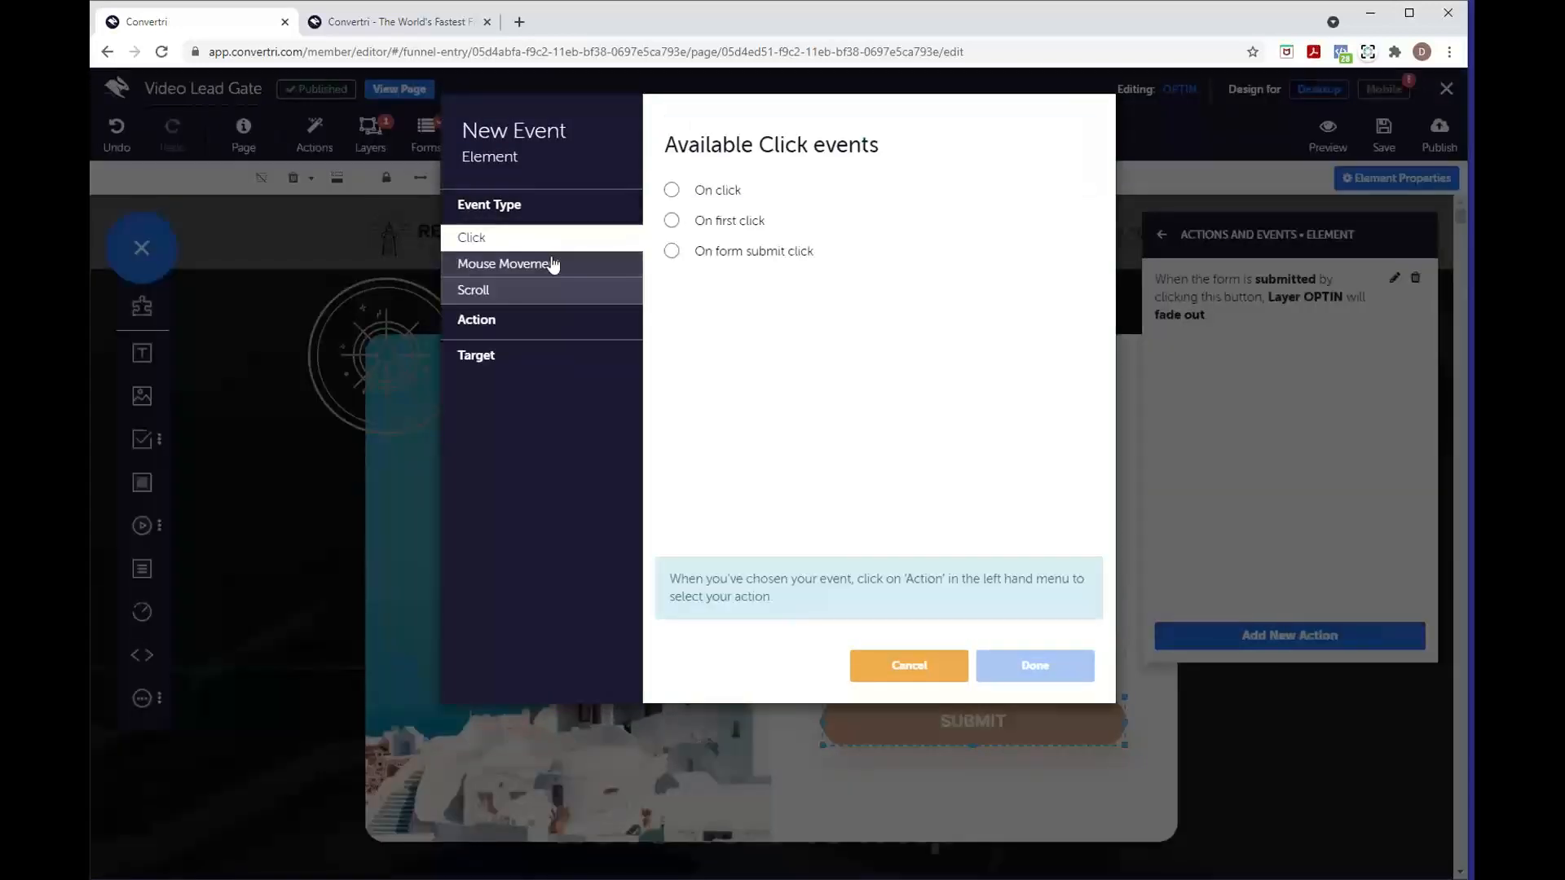
{"action": "left_click", "coordinate": [695, 254]}
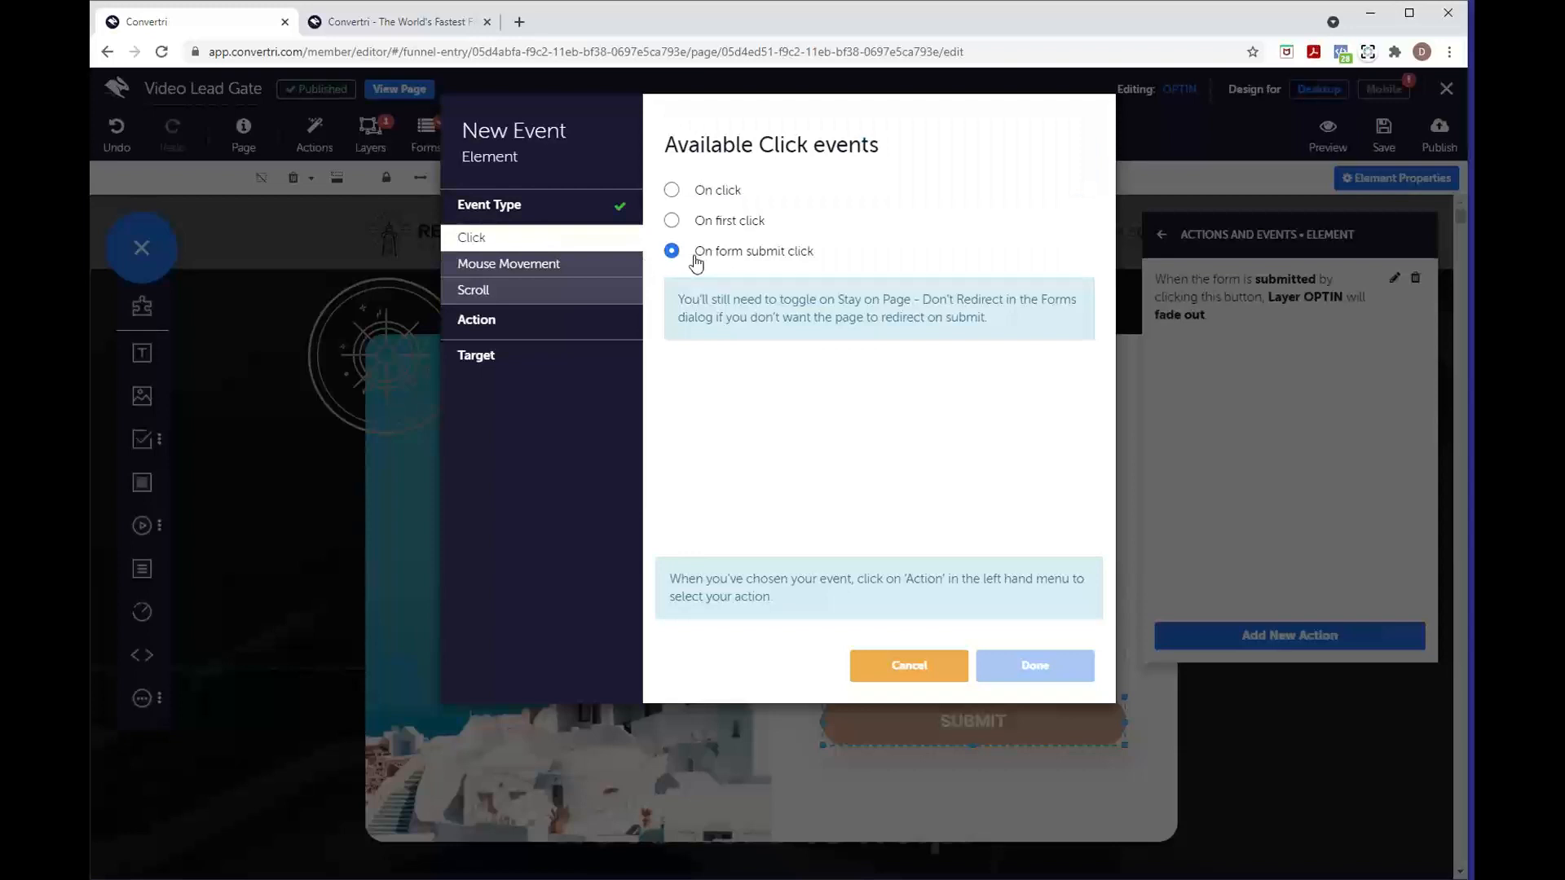
{"action": "left_click", "coordinate": [605, 330]}
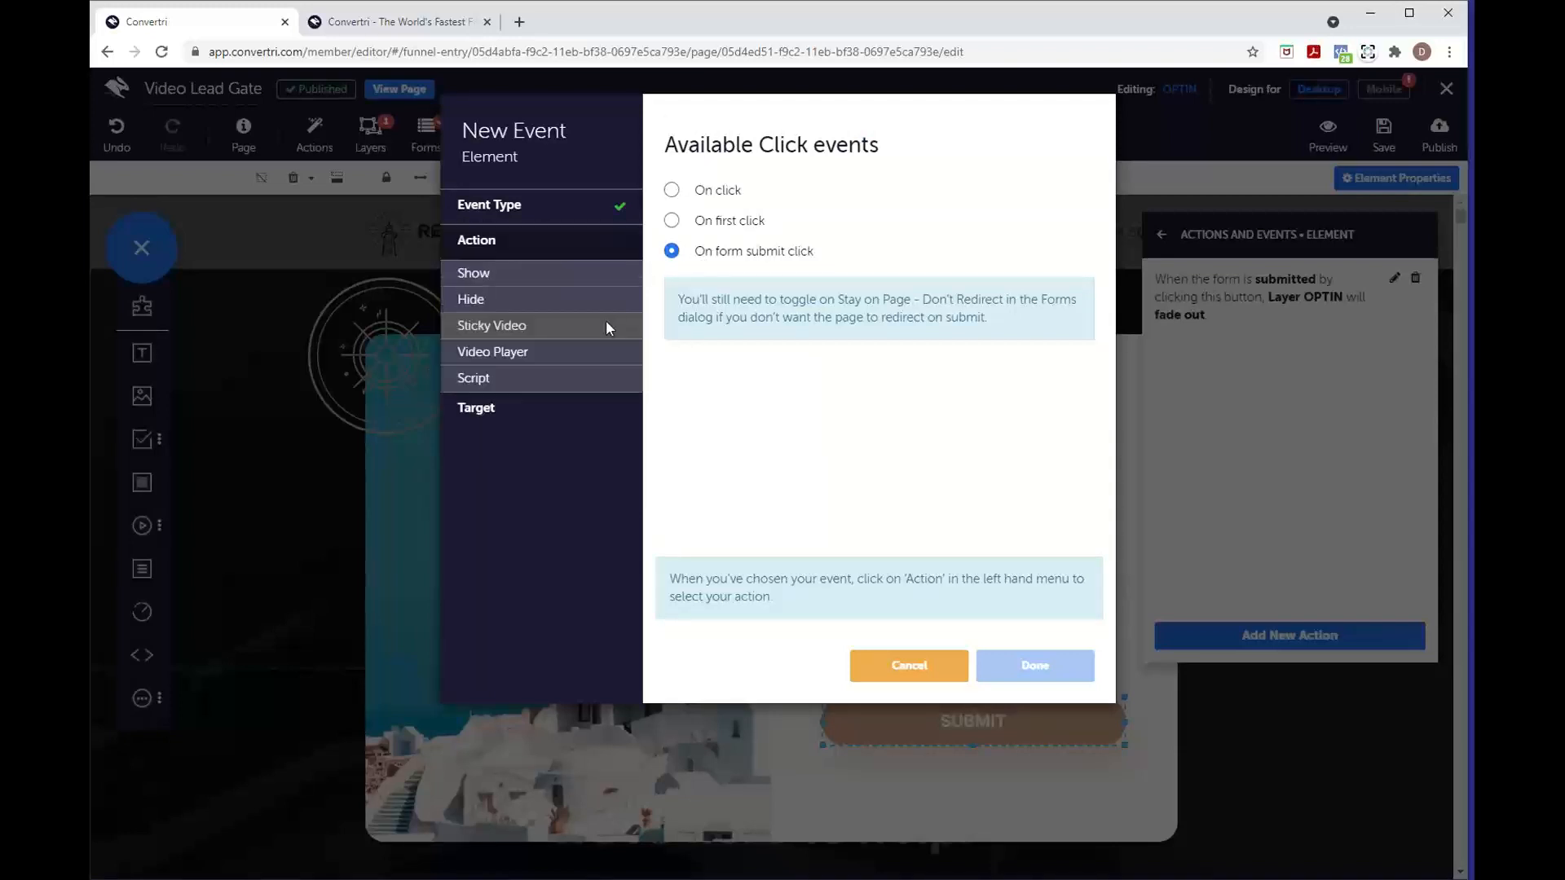
{"action": "left_click", "coordinate": [558, 351]}
{"action": "left_click", "coordinate": [722, 256]}
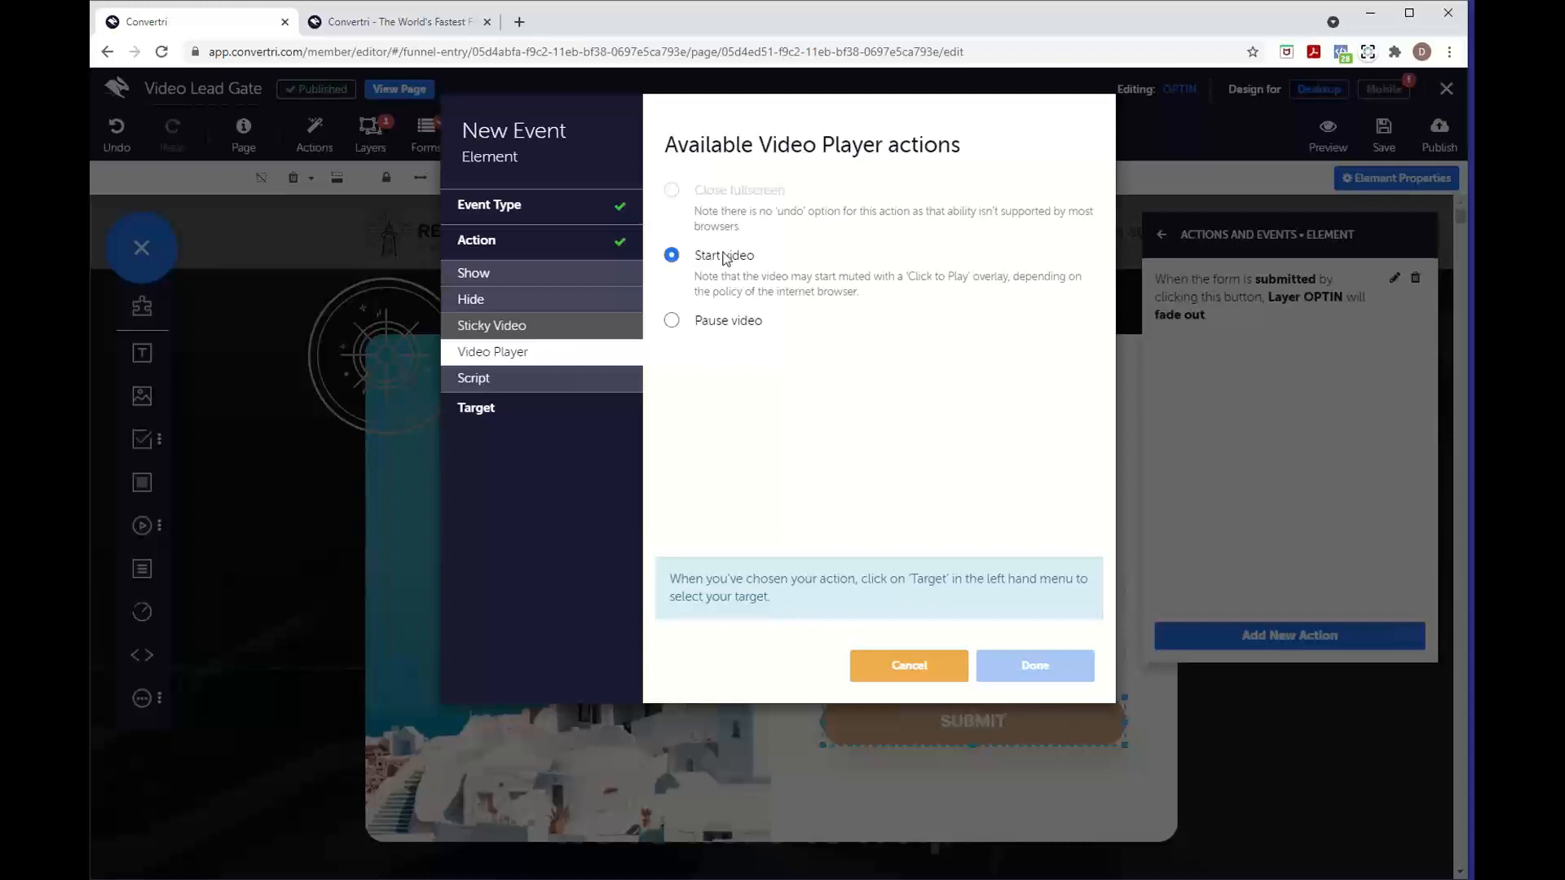
{"action": "left_click", "coordinate": [562, 410]}
{"action": "left_click", "coordinate": [792, 219]}
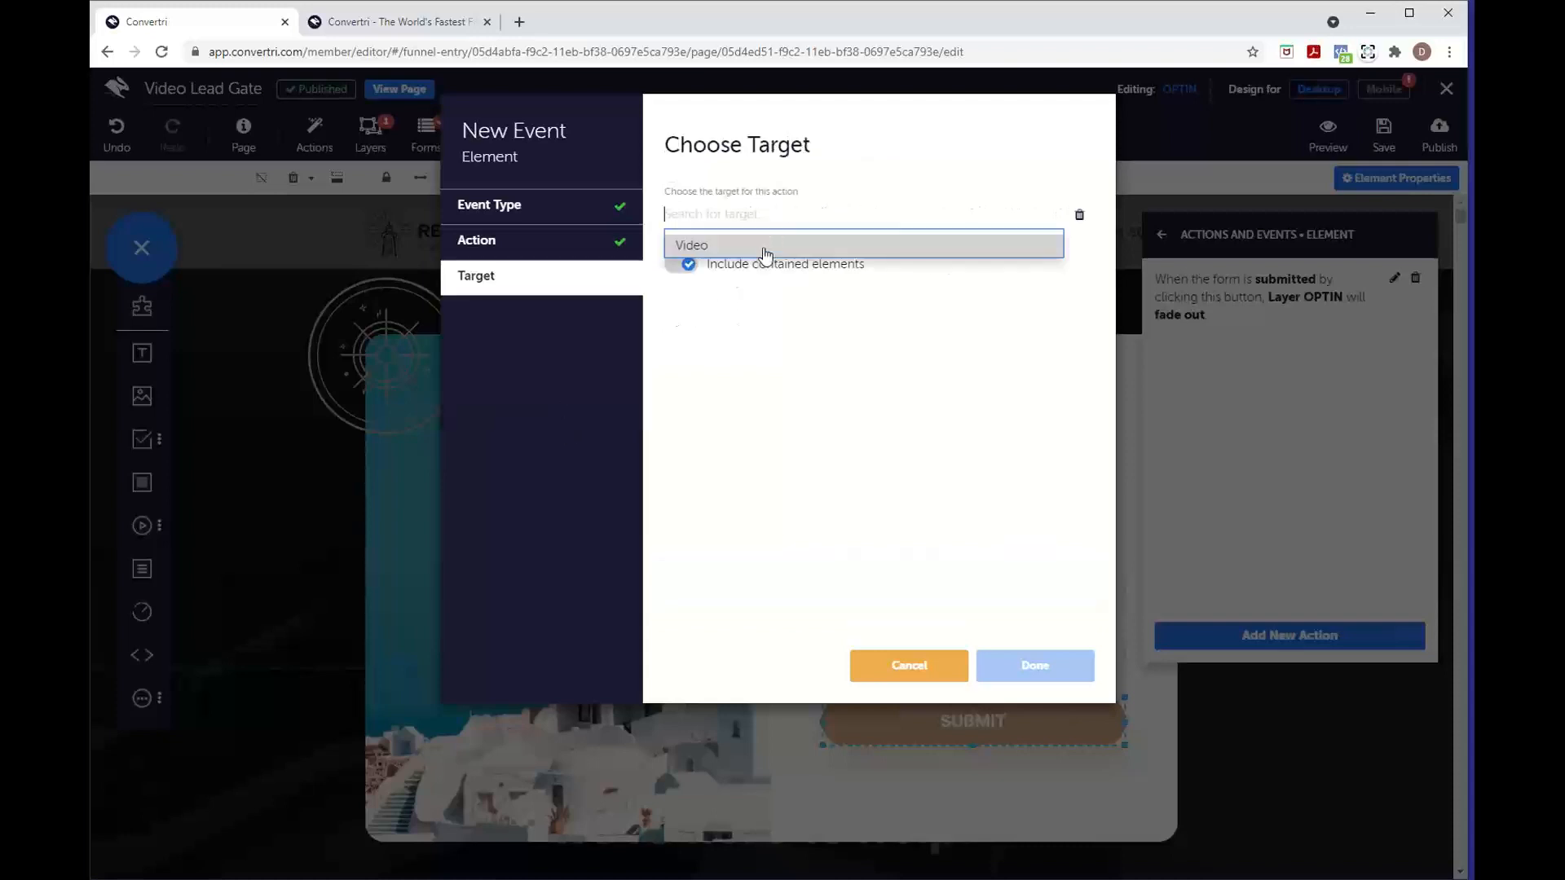
{"action": "left_click", "coordinate": [763, 242]}
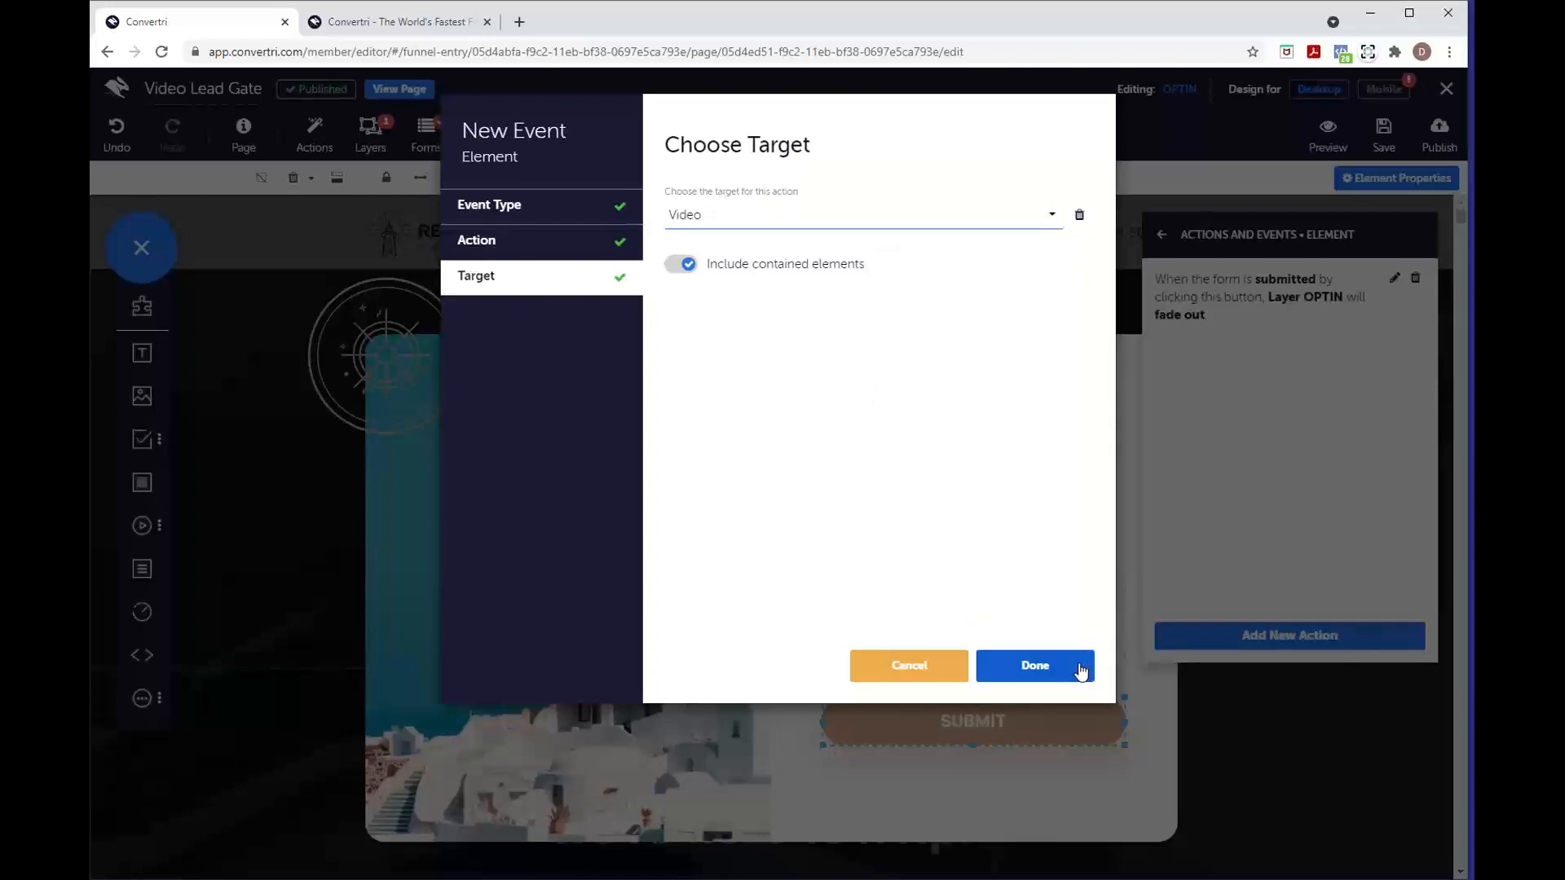
{"action": "left_click", "coordinate": [1082, 669]}
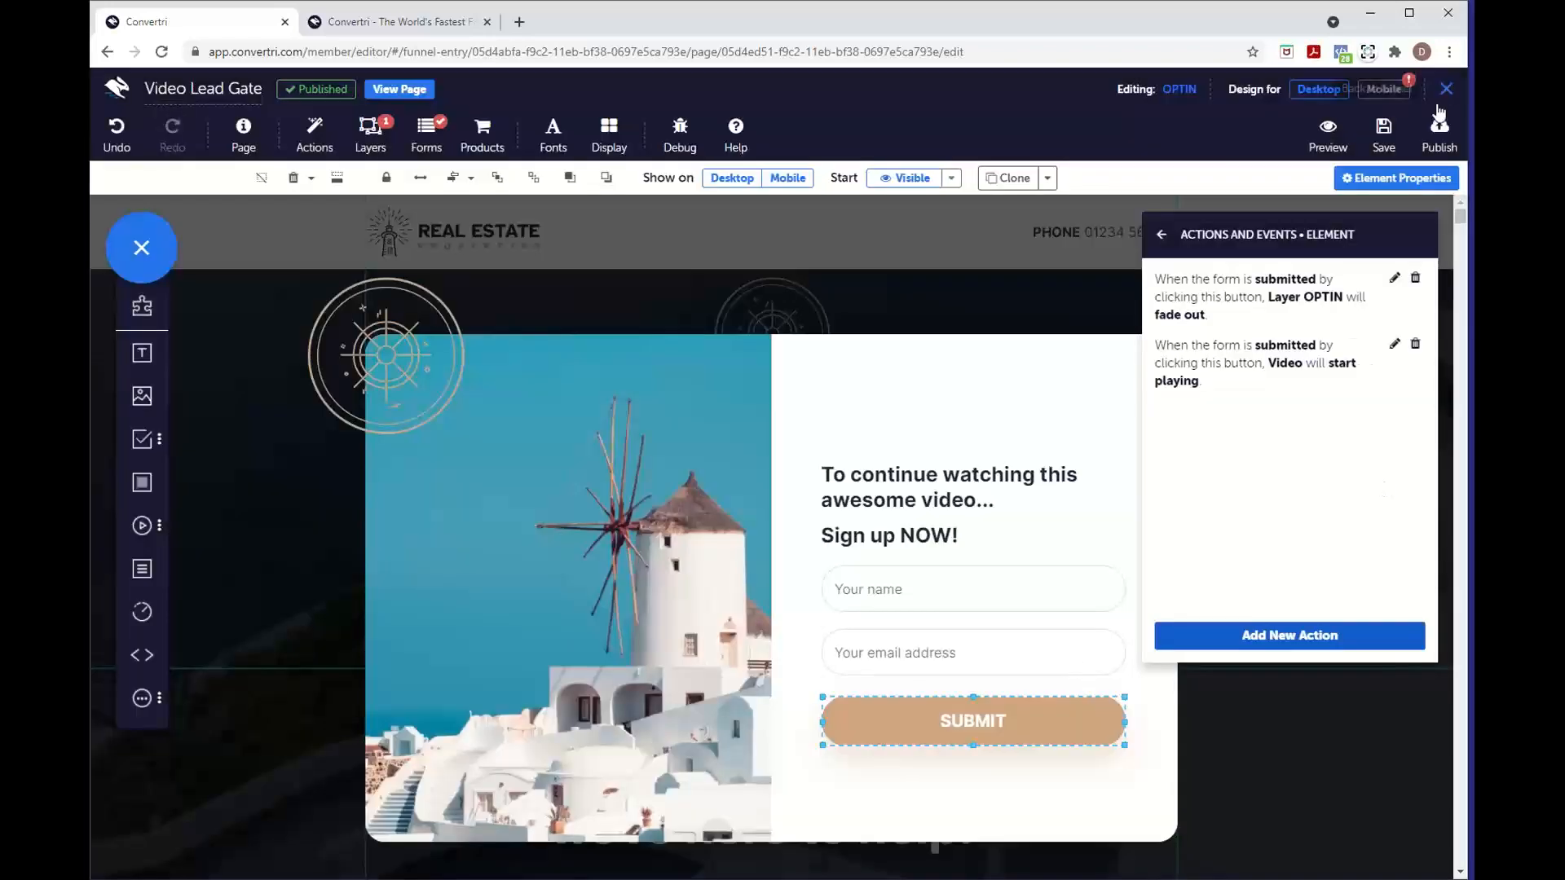
- Republish the Video Lead Gate page and view the published version
{"action": "left_click", "coordinate": [1430, 149]}
{"action": "left_click", "coordinate": [958, 276]}
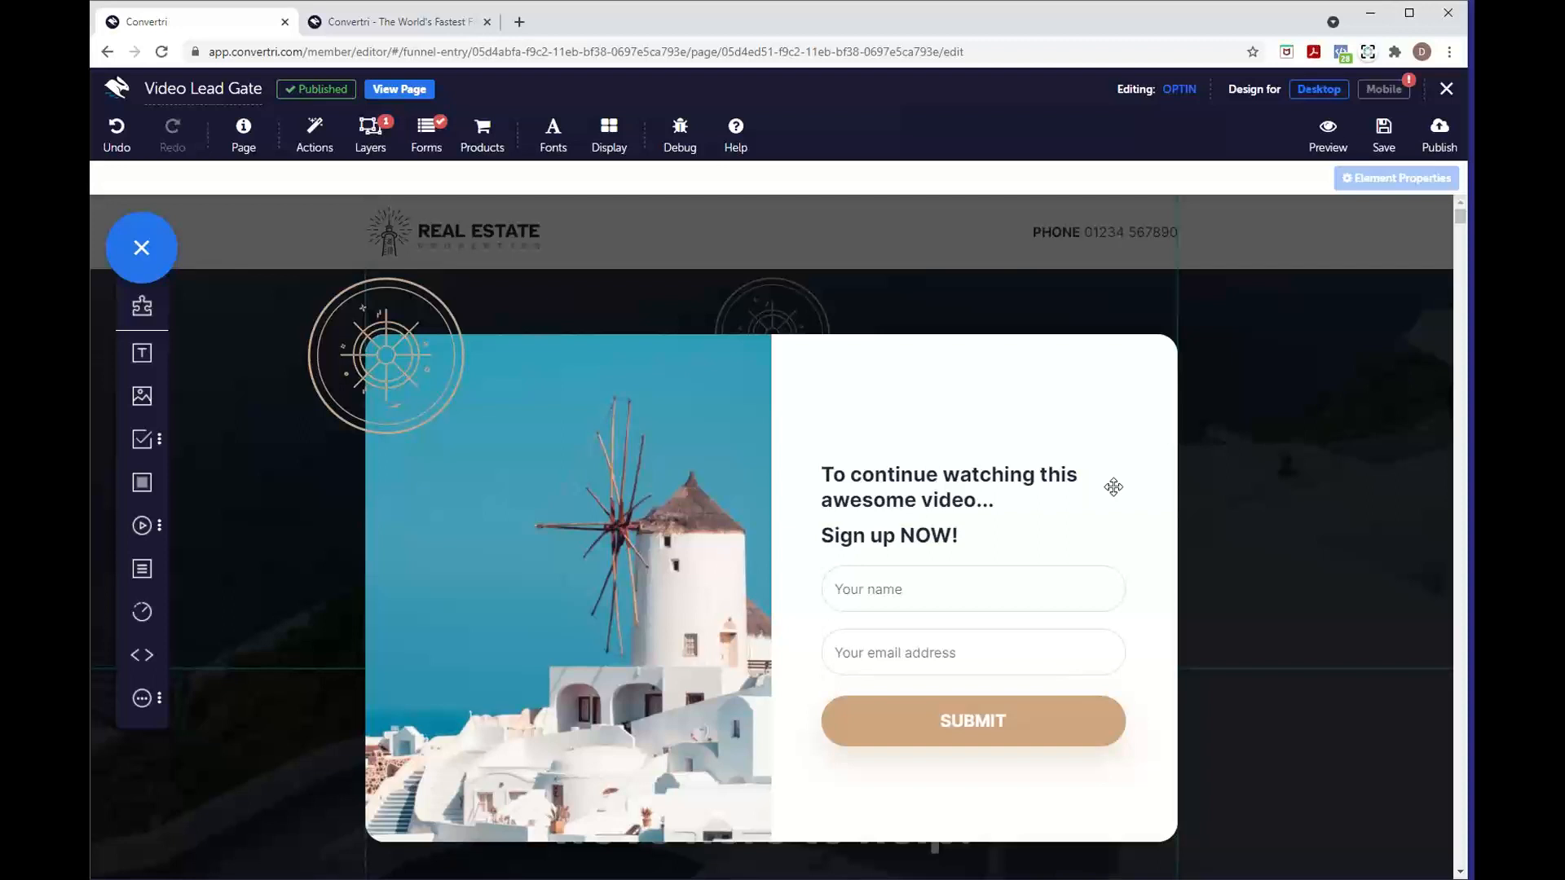
{"action": "left_click", "coordinate": [395, 91]}
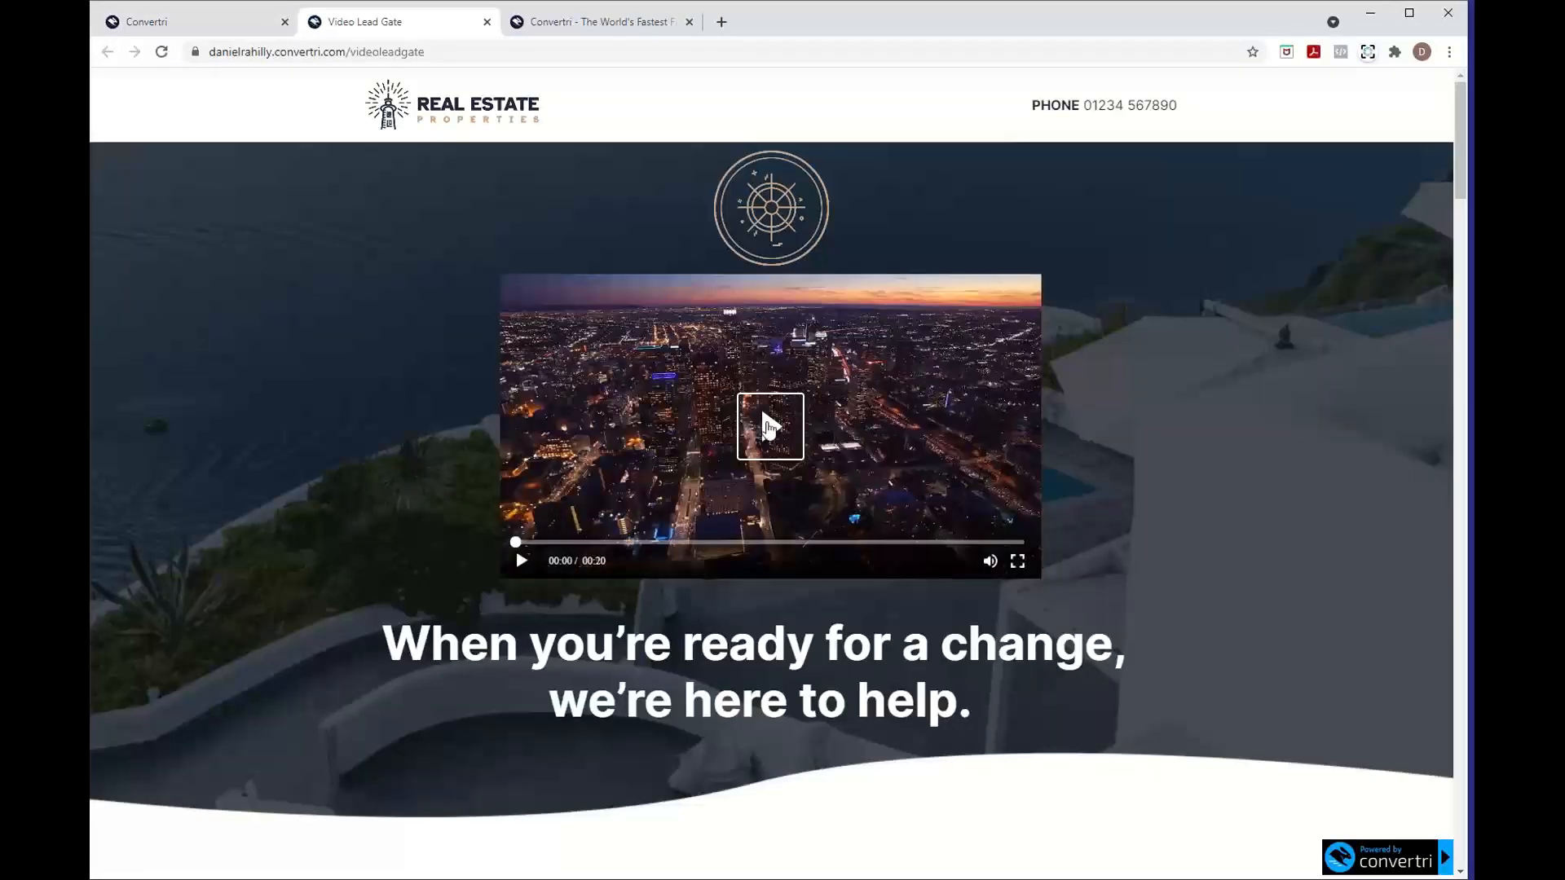
- Lower the volume of the published page's video and play it until the opt-in layer's trigger time
{"action": "mouse_move", "coordinate": [990, 564]}
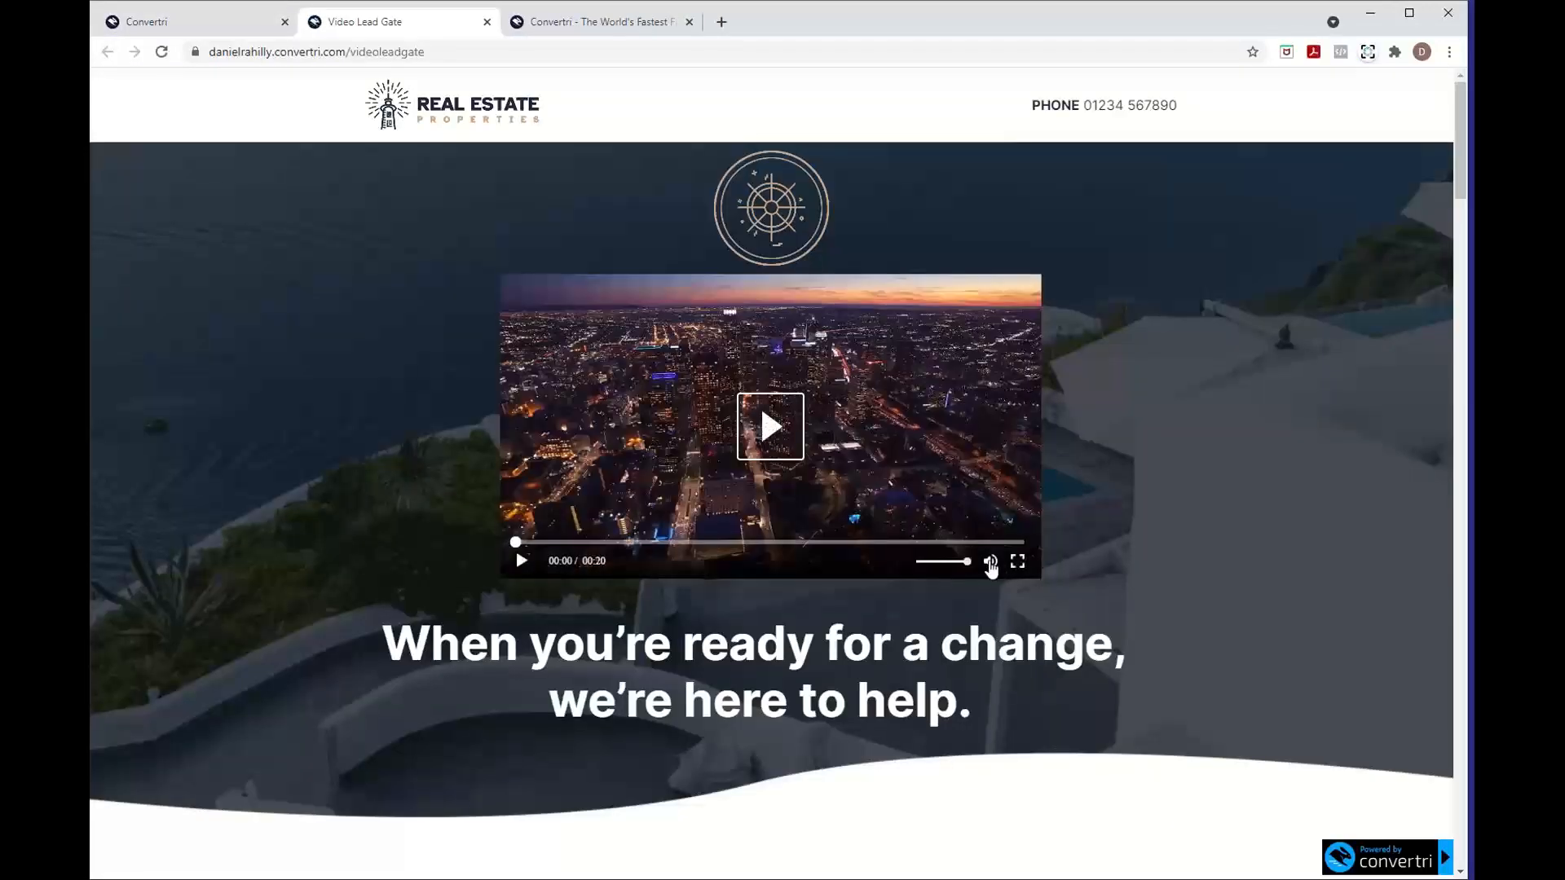
{"action": "left_click", "coordinate": [942, 562]}
{"action": "left_click", "coordinate": [780, 448]}
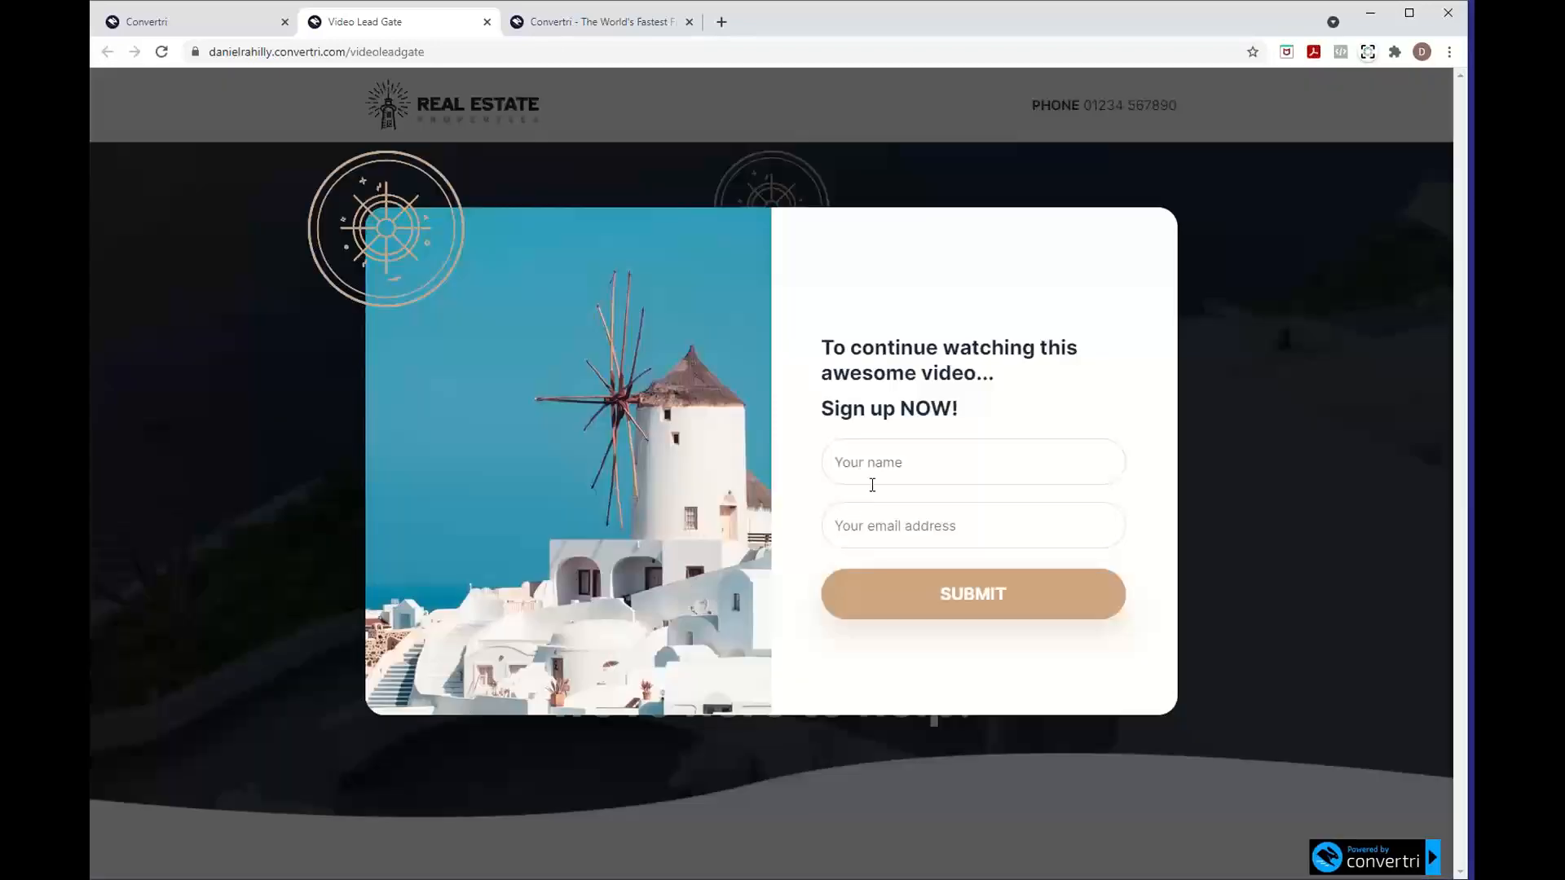
- Fill in the opt-in form with a saved name and email address, and submit it to test the new start-video action
{"action": "left_click", "coordinate": [871, 479]}
{"action": "left_click", "coordinate": [869, 512]}
{"action": "left_click", "coordinate": [869, 521]}
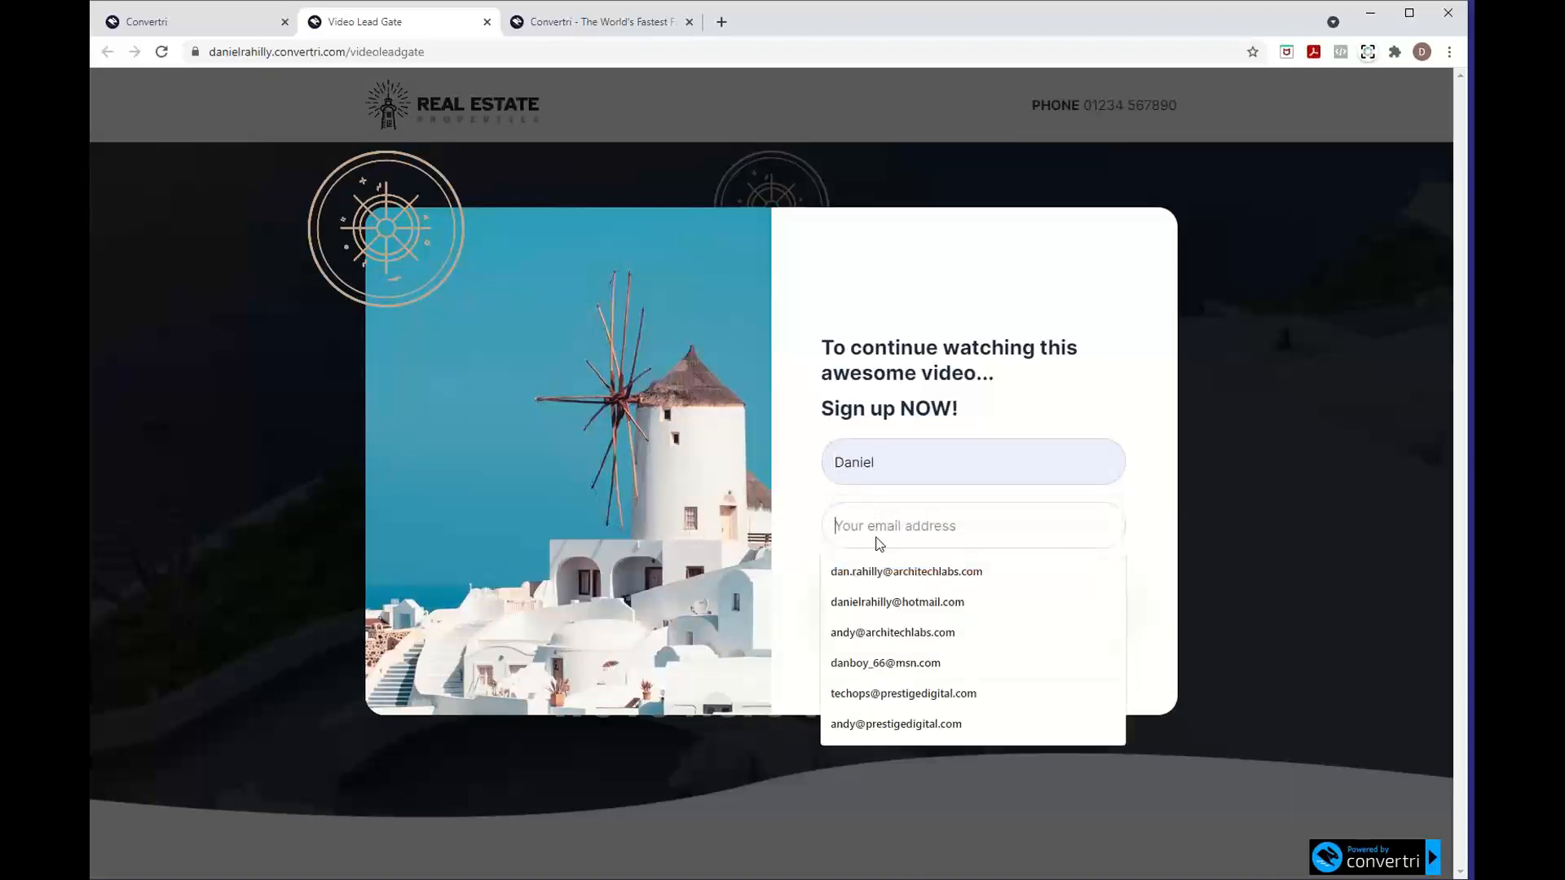
{"action": "left_click", "coordinate": [892, 570]}
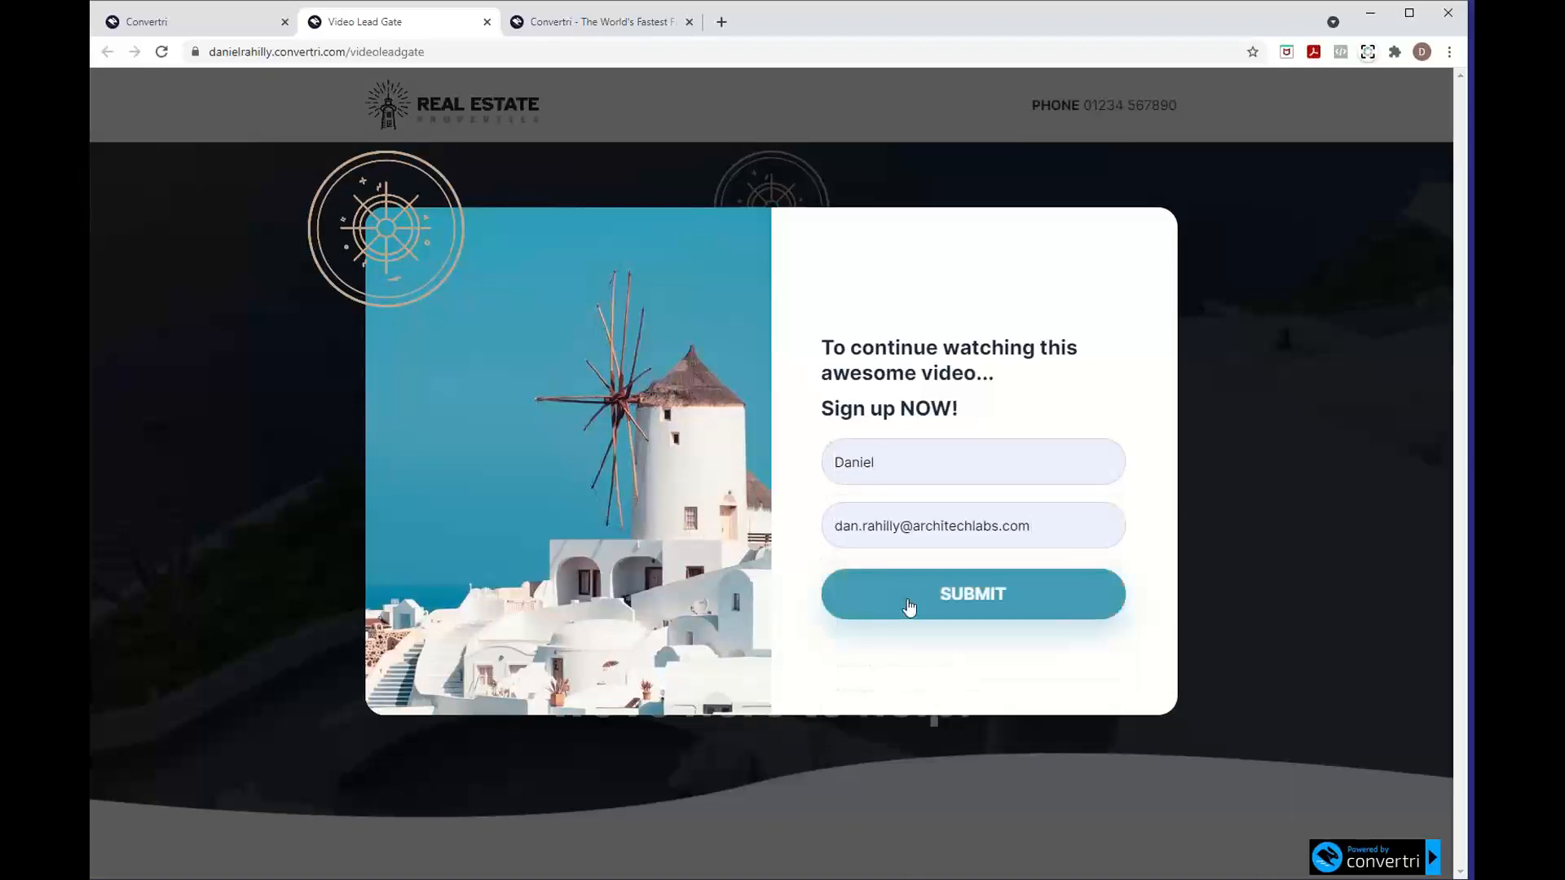
{"action": "left_click", "coordinate": [909, 607]}
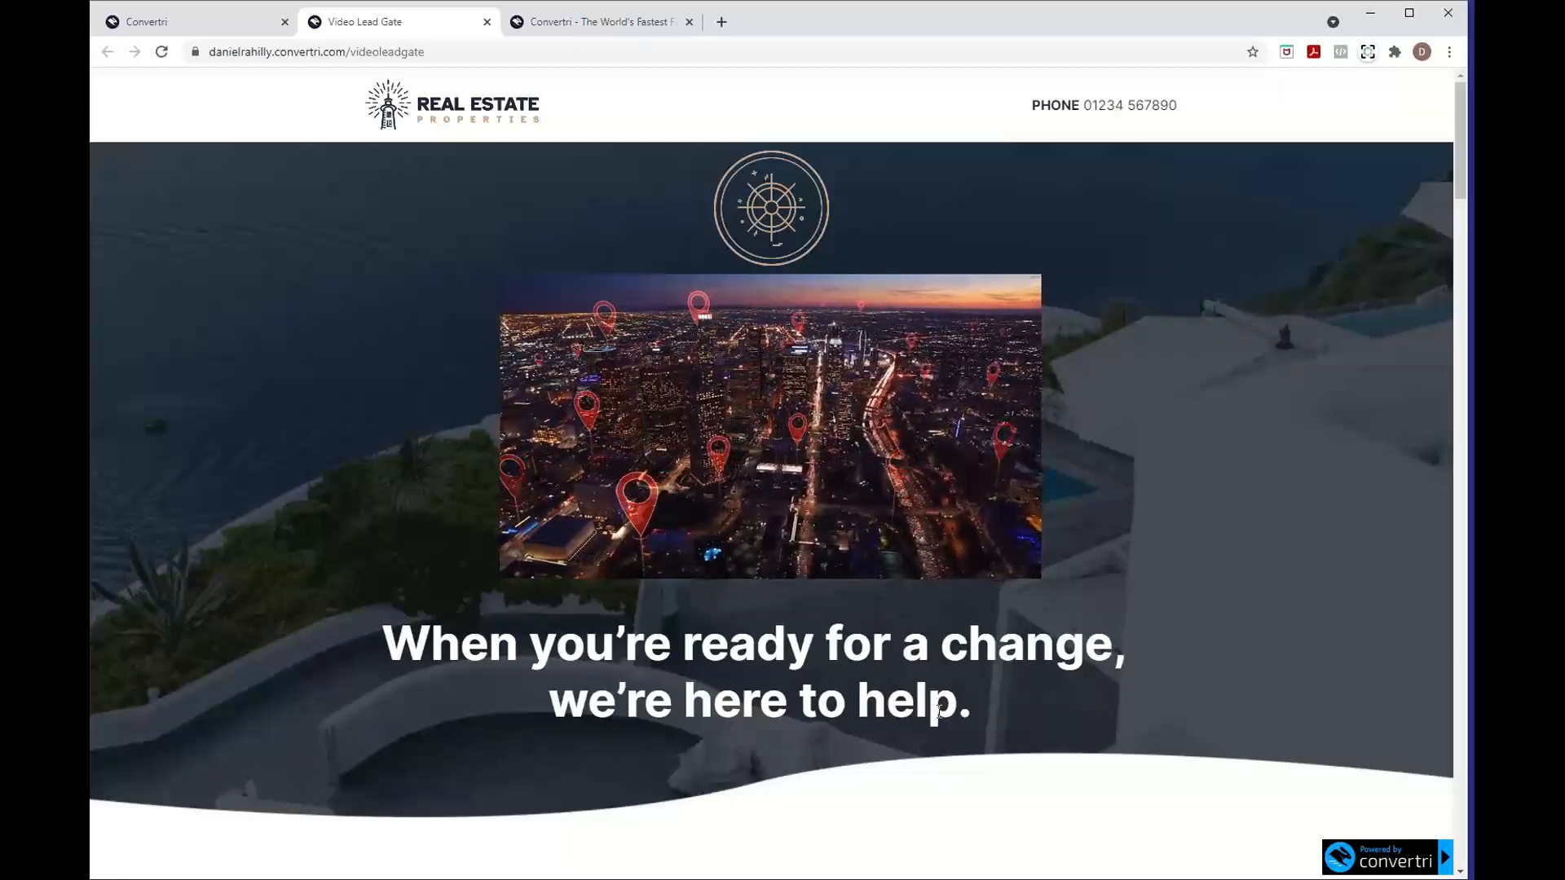
- Pause the video on the published page and close that page to return to the editor
{"action": "left_click", "coordinate": [831, 457]}
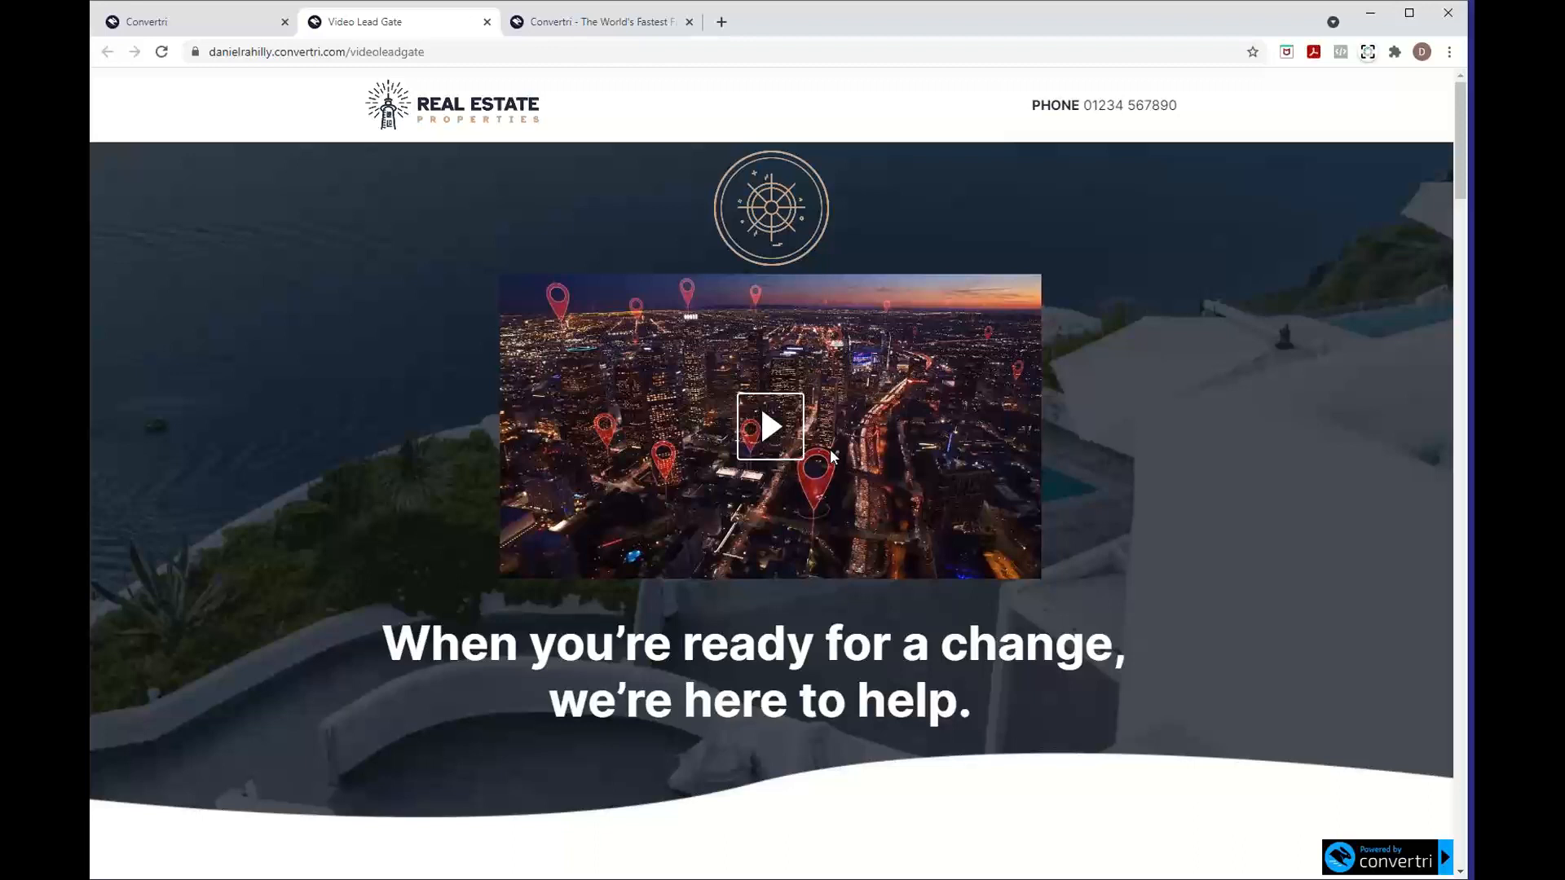
{"action": "mouse_move", "coordinate": [803, 458]}
{"action": "left_click", "coordinate": [487, 22]}
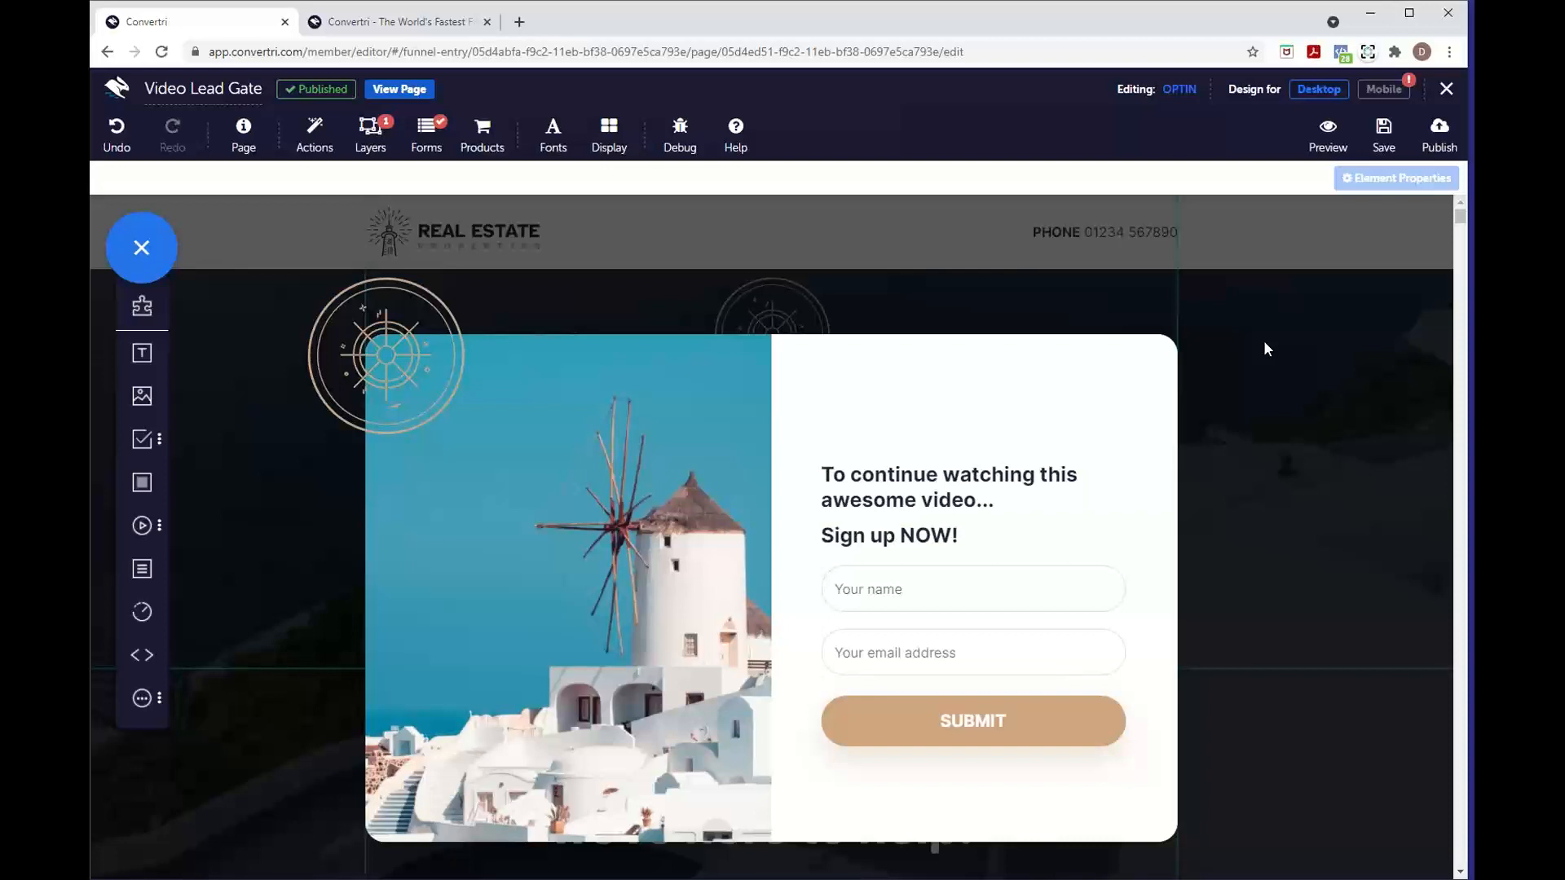
- Save the Video Lead Gate page, return to the funnel's pages, and open the Mouseover Video page for editing
{"action": "left_click", "coordinate": [1384, 134]}
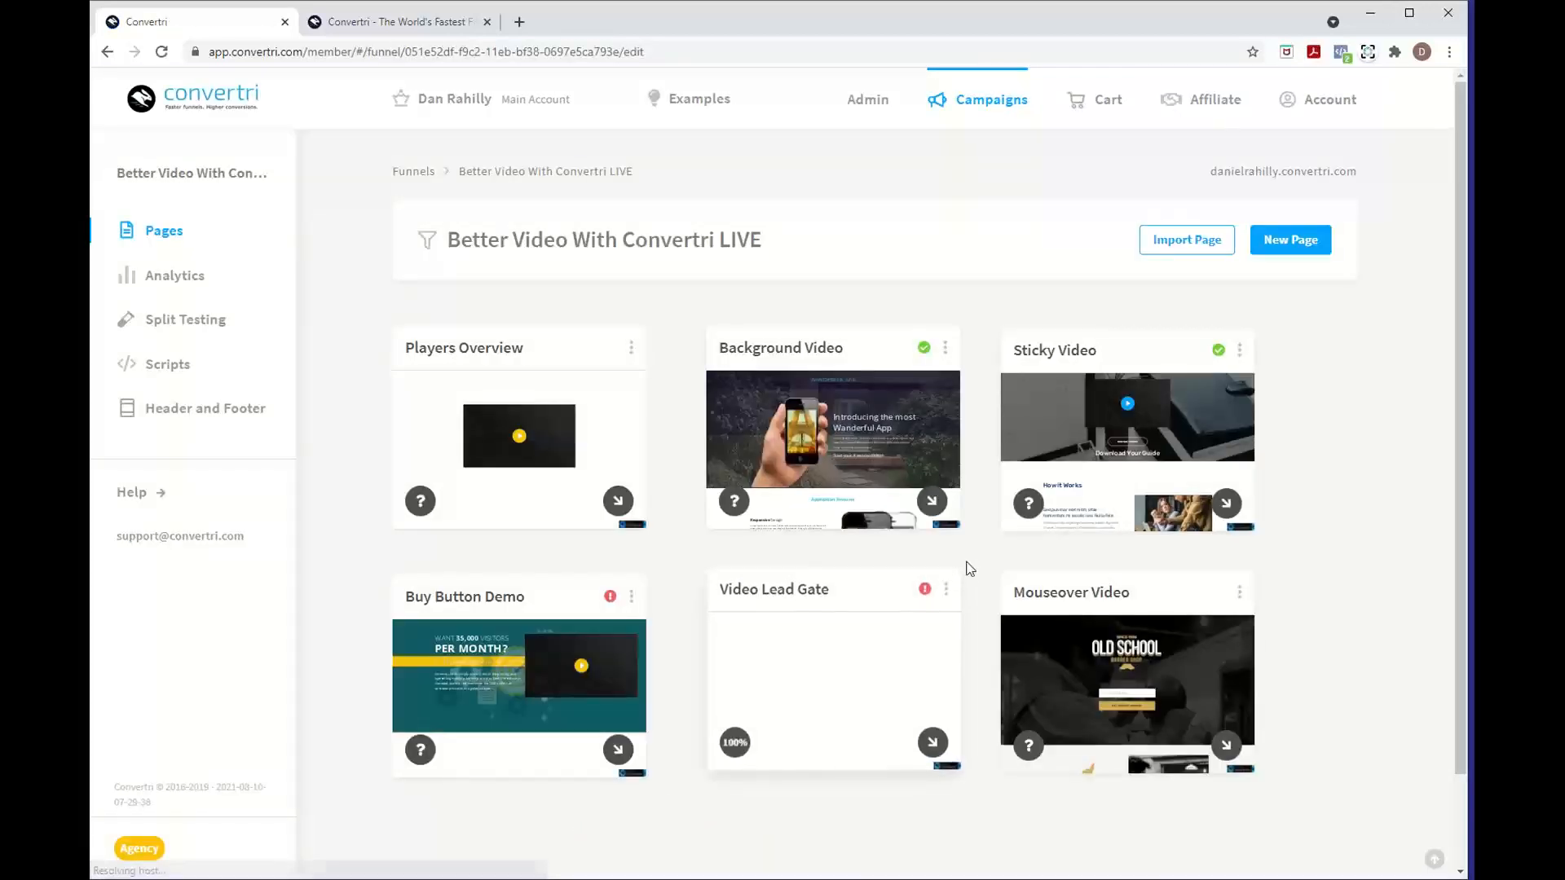
{"action": "scroll", "coordinate": [967, 562], "scroll_direction": "down", "scroll_amount": 2}
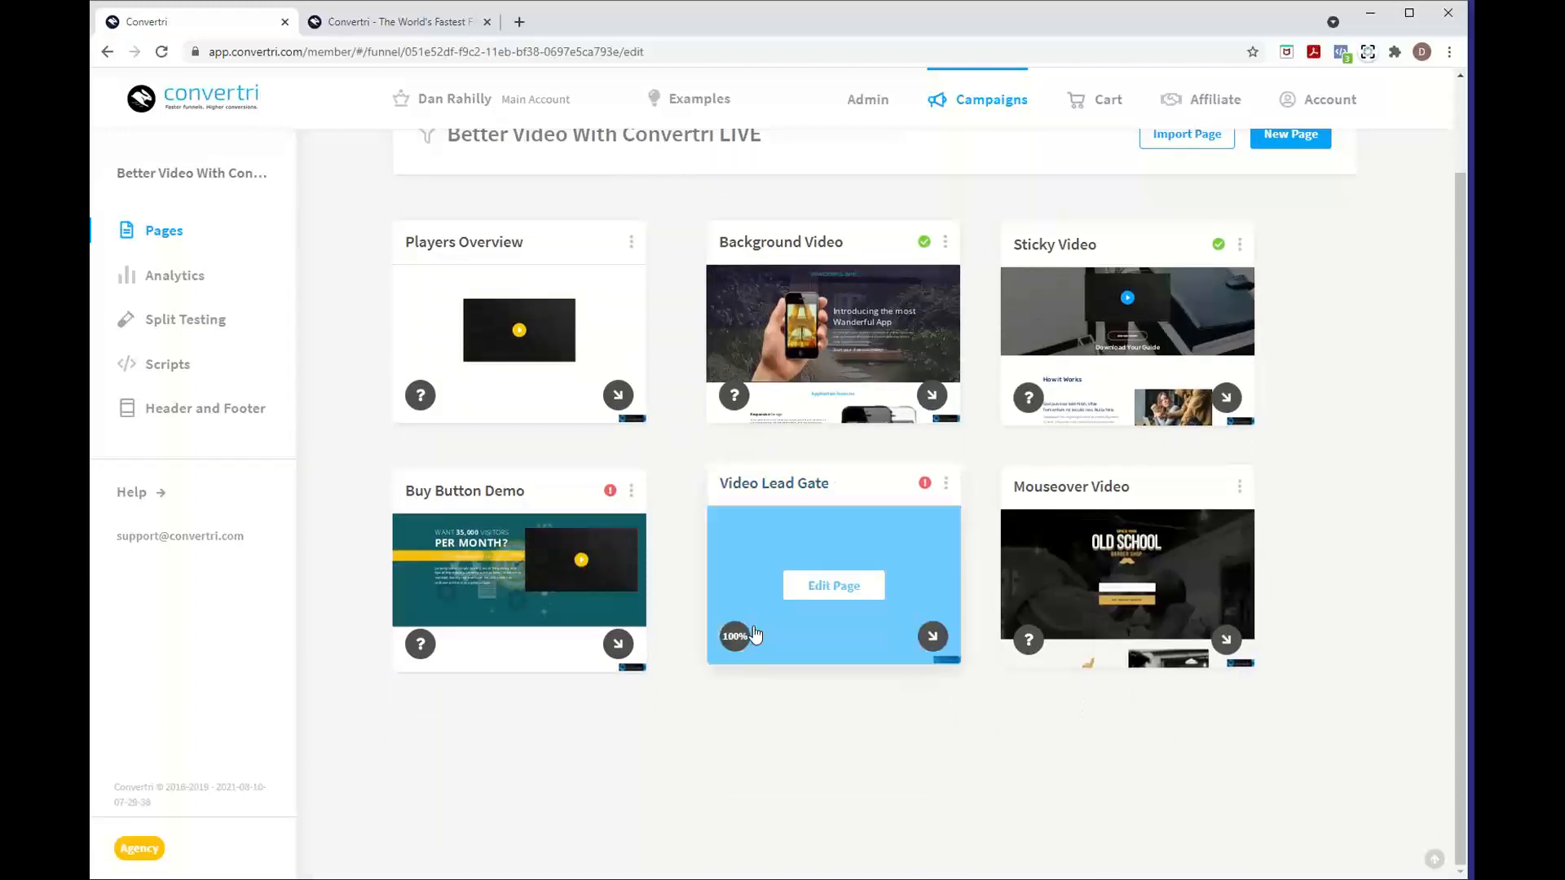
{"action": "left_click", "coordinate": [1127, 585]}
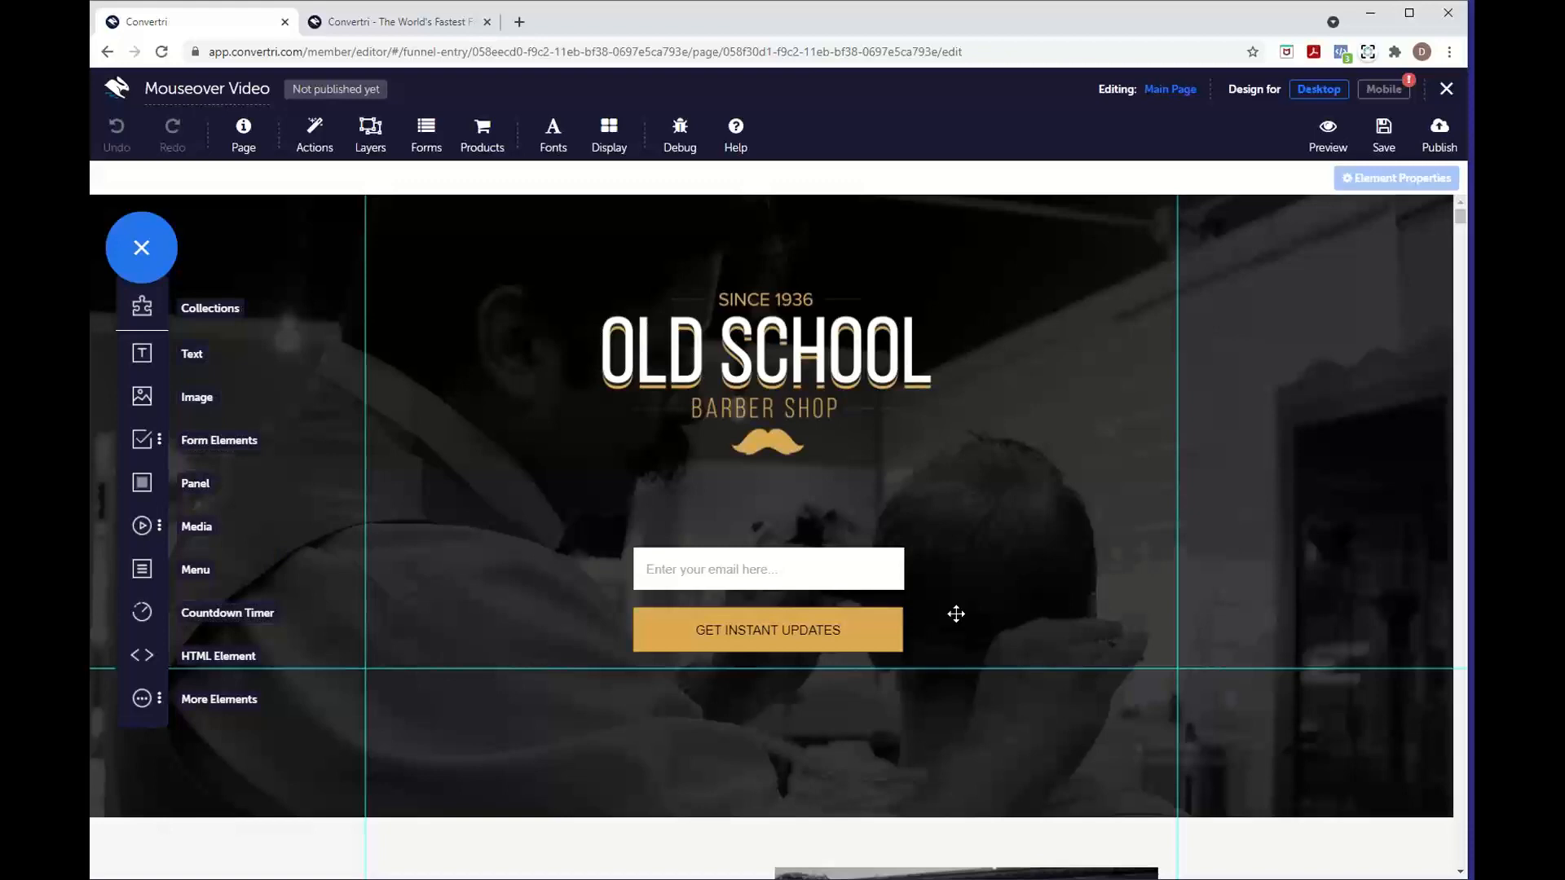
- Select the dark full-width image overlay covering the video section and move it slightly downward off the video's upper edge
{"action": "scroll", "coordinate": [956, 614], "scroll_direction": "down", "scroll_amount": 15}
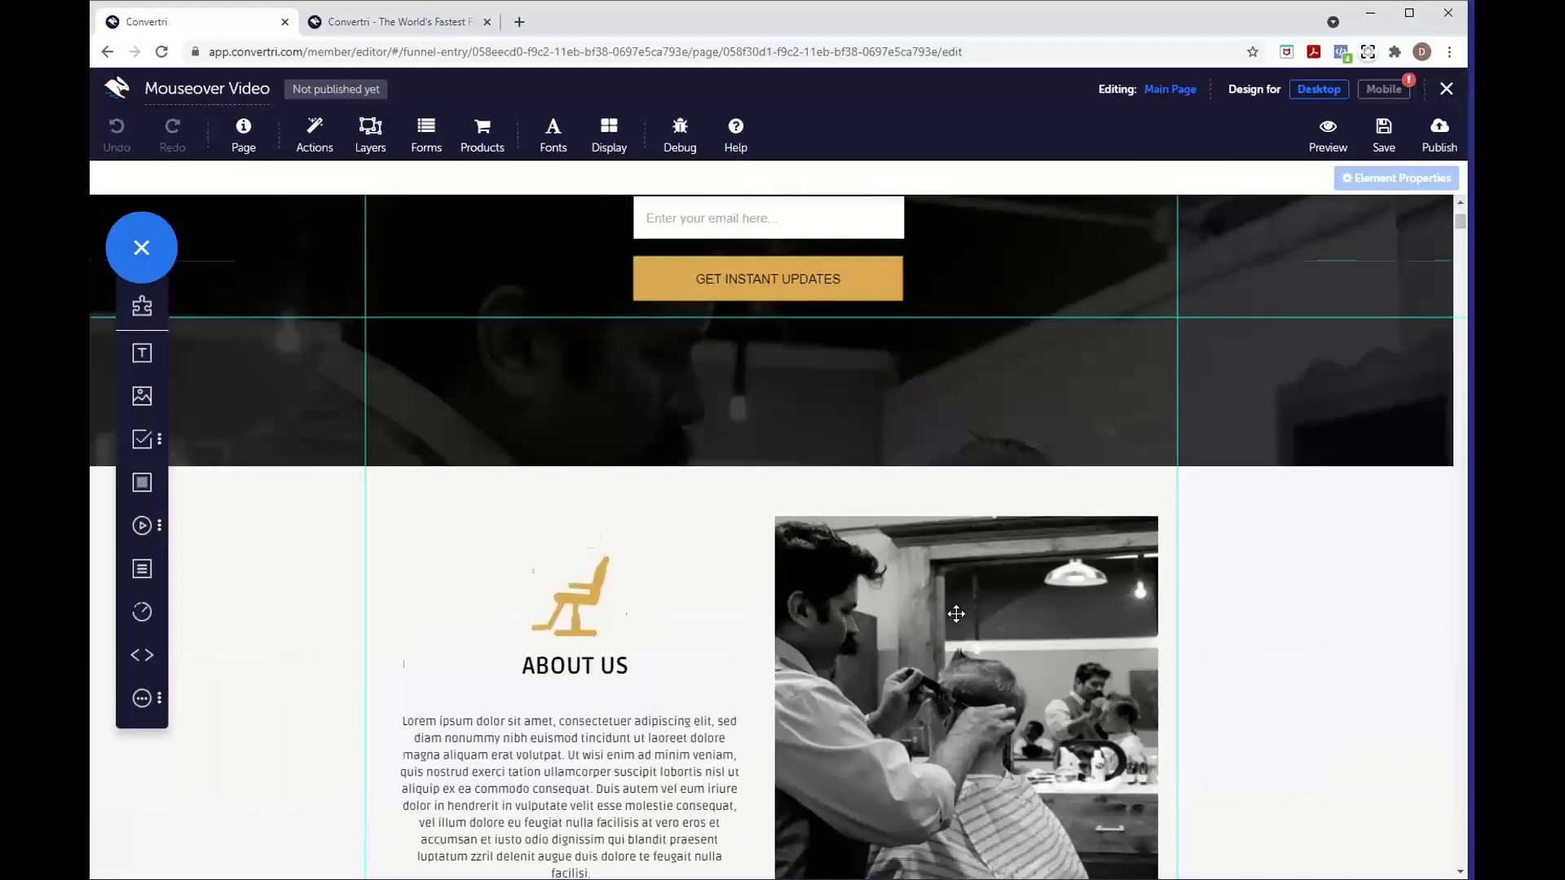
{"action": "scroll", "coordinate": [956, 613], "scroll_direction": "down", "scroll_amount": 1}
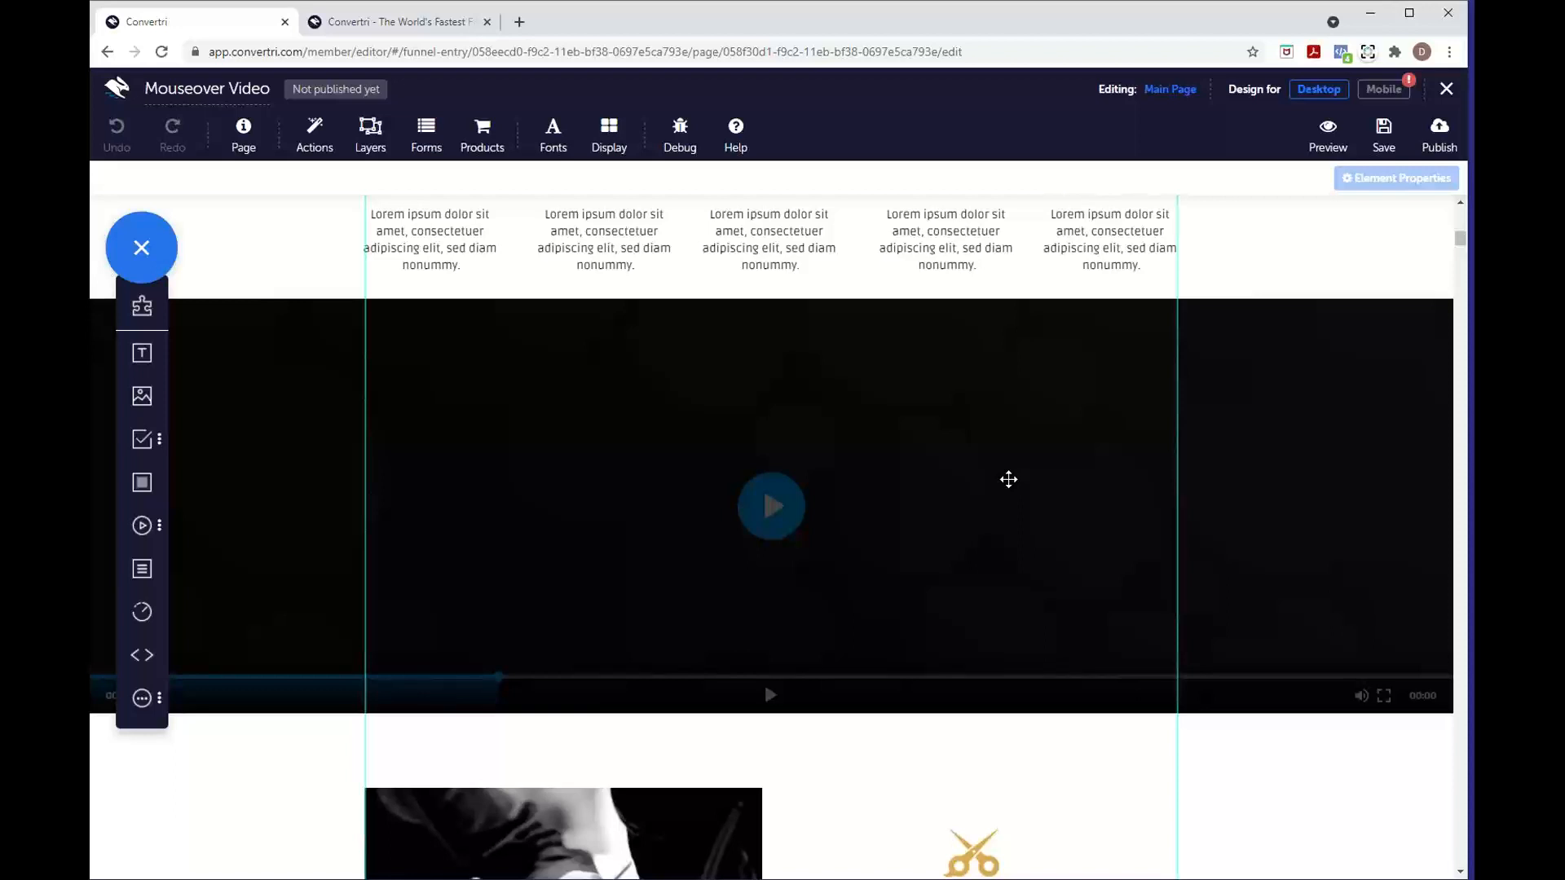
{"action": "left_click", "coordinate": [1042, 486]}
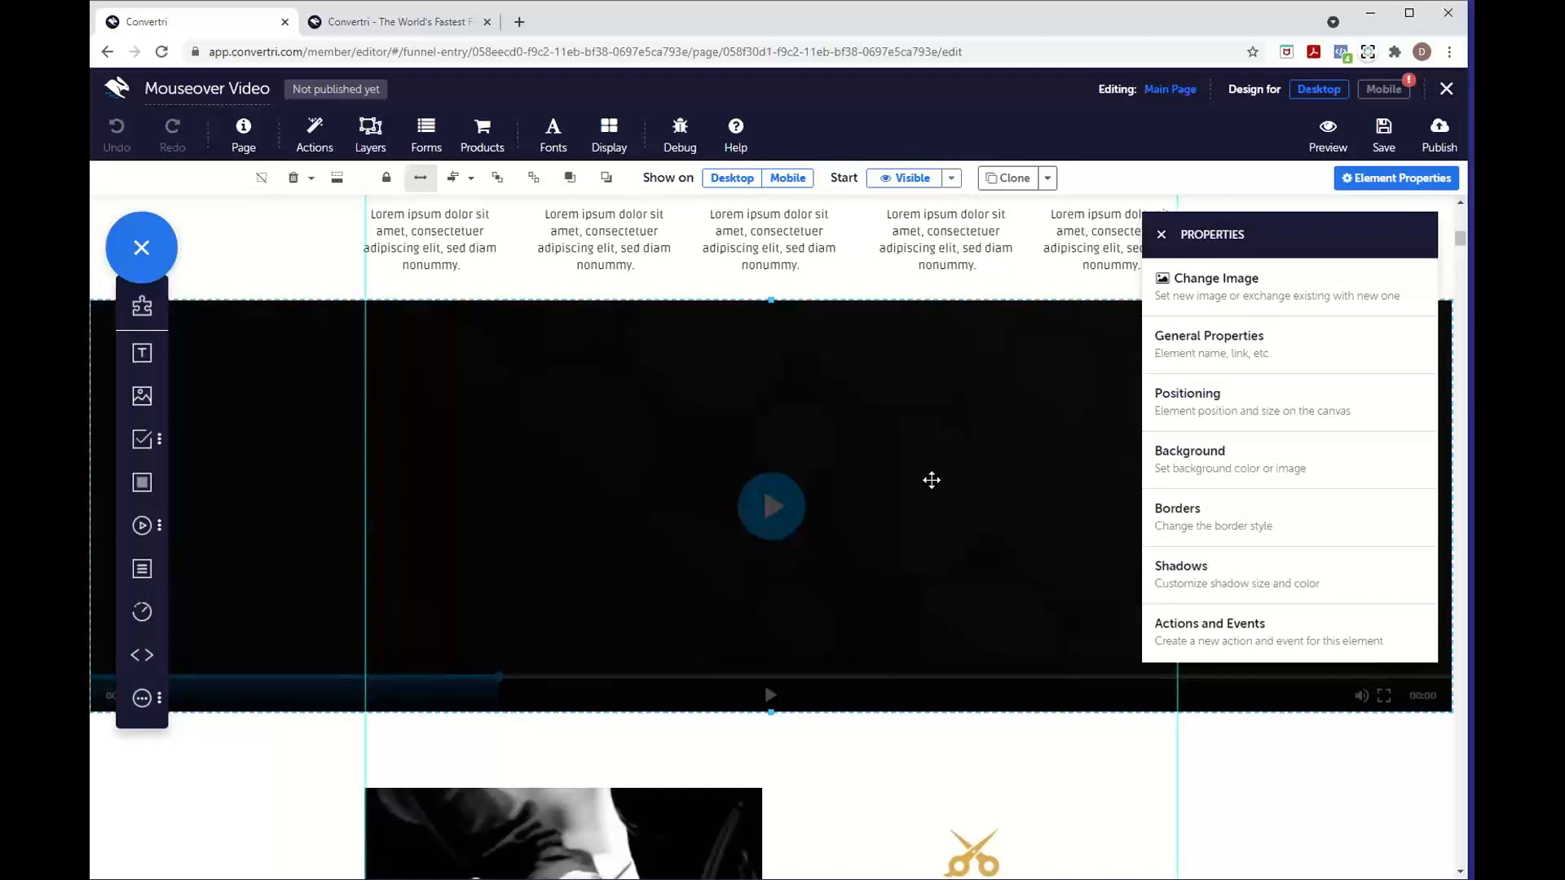
{"action": "left_click_drag", "start_coordinate": [932, 480], "coordinate": [912, 539]}
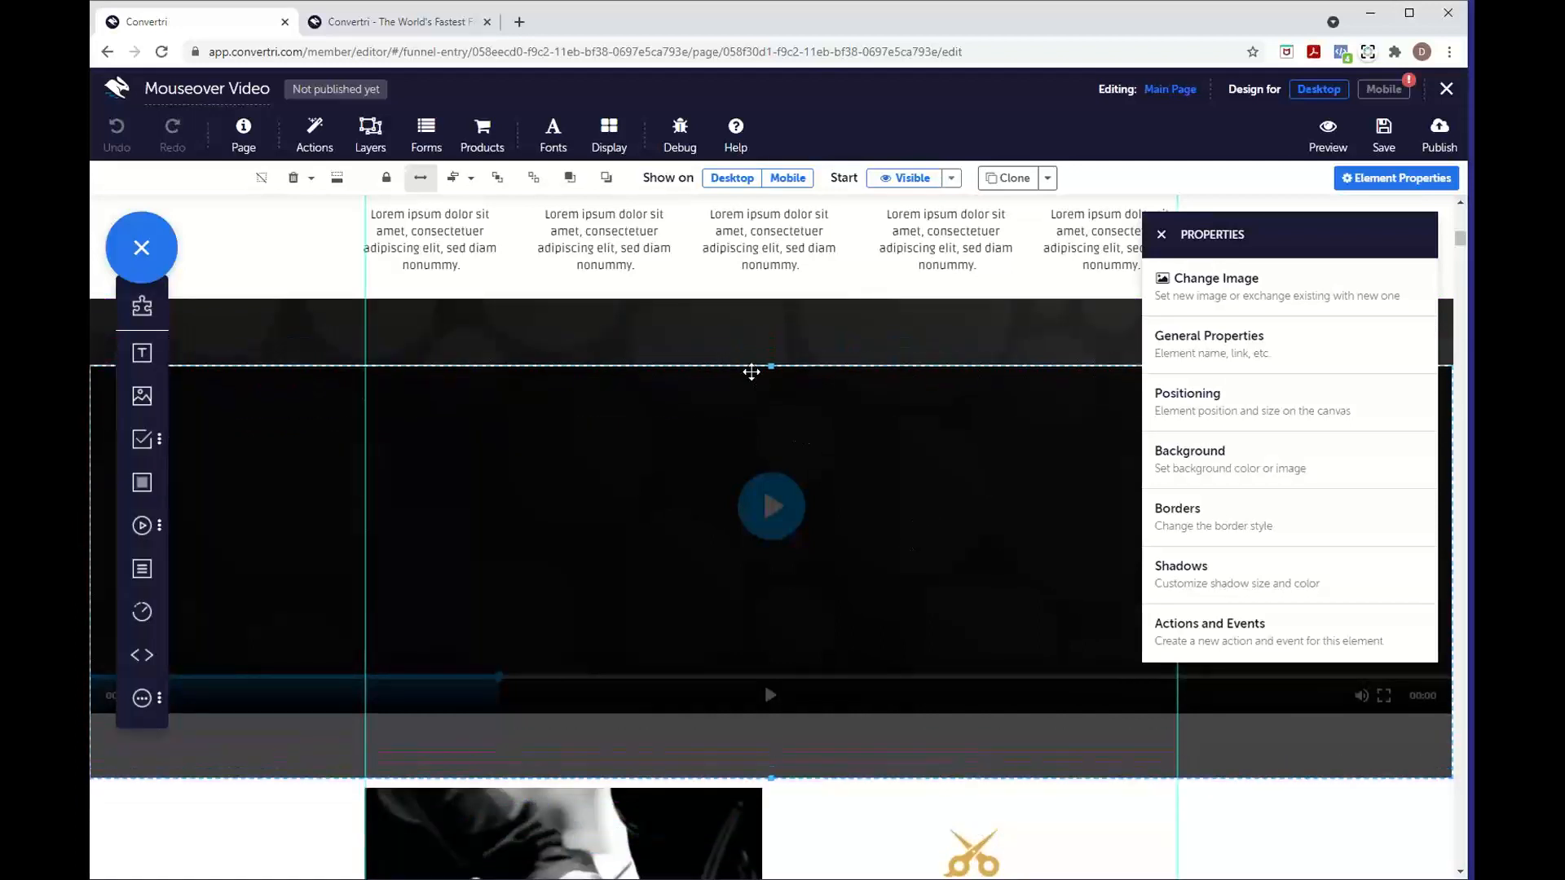
- Turn off the video's full-width setting, try moving the video upward, undo the move, and restore full width
{"action": "left_click", "coordinate": [730, 332]}
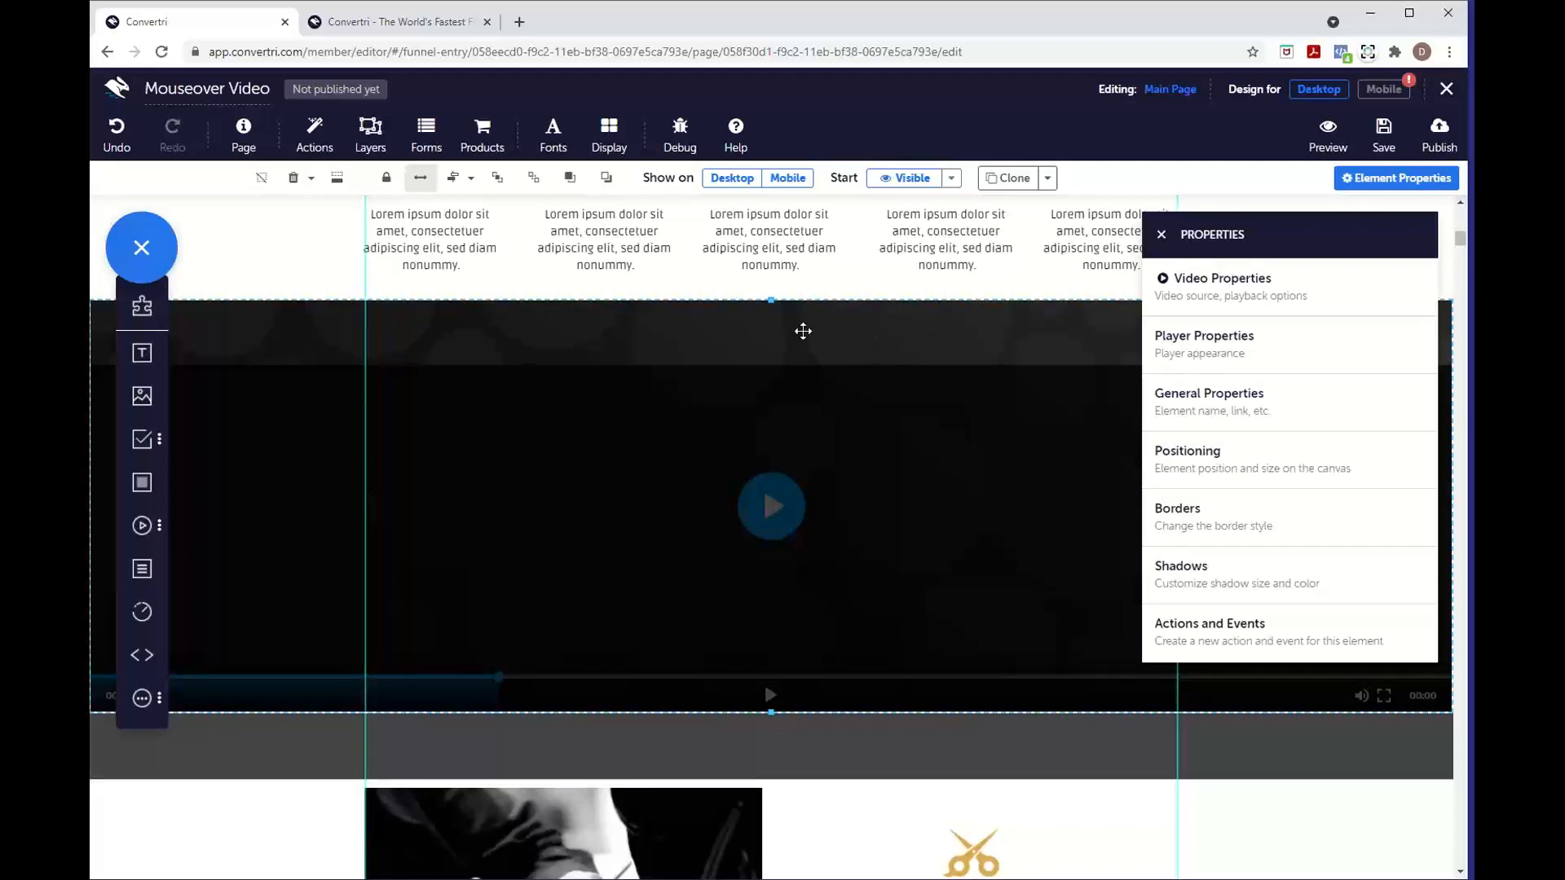
{"action": "left_click", "coordinate": [420, 178]}
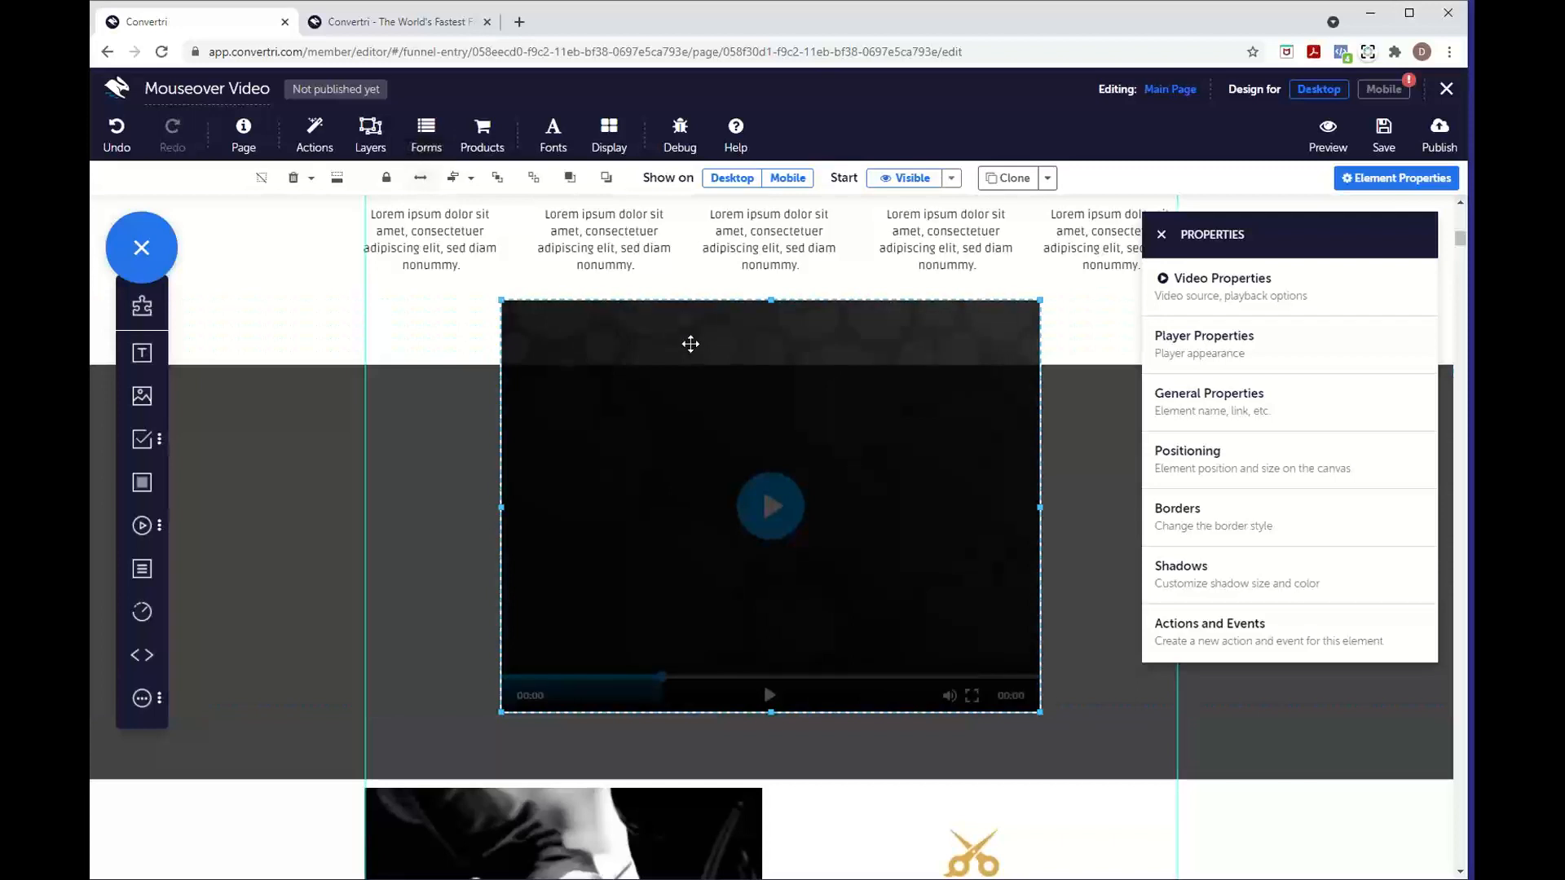
{"action": "left_click_drag", "start_coordinate": [688, 343], "coordinate": [660, 238]}
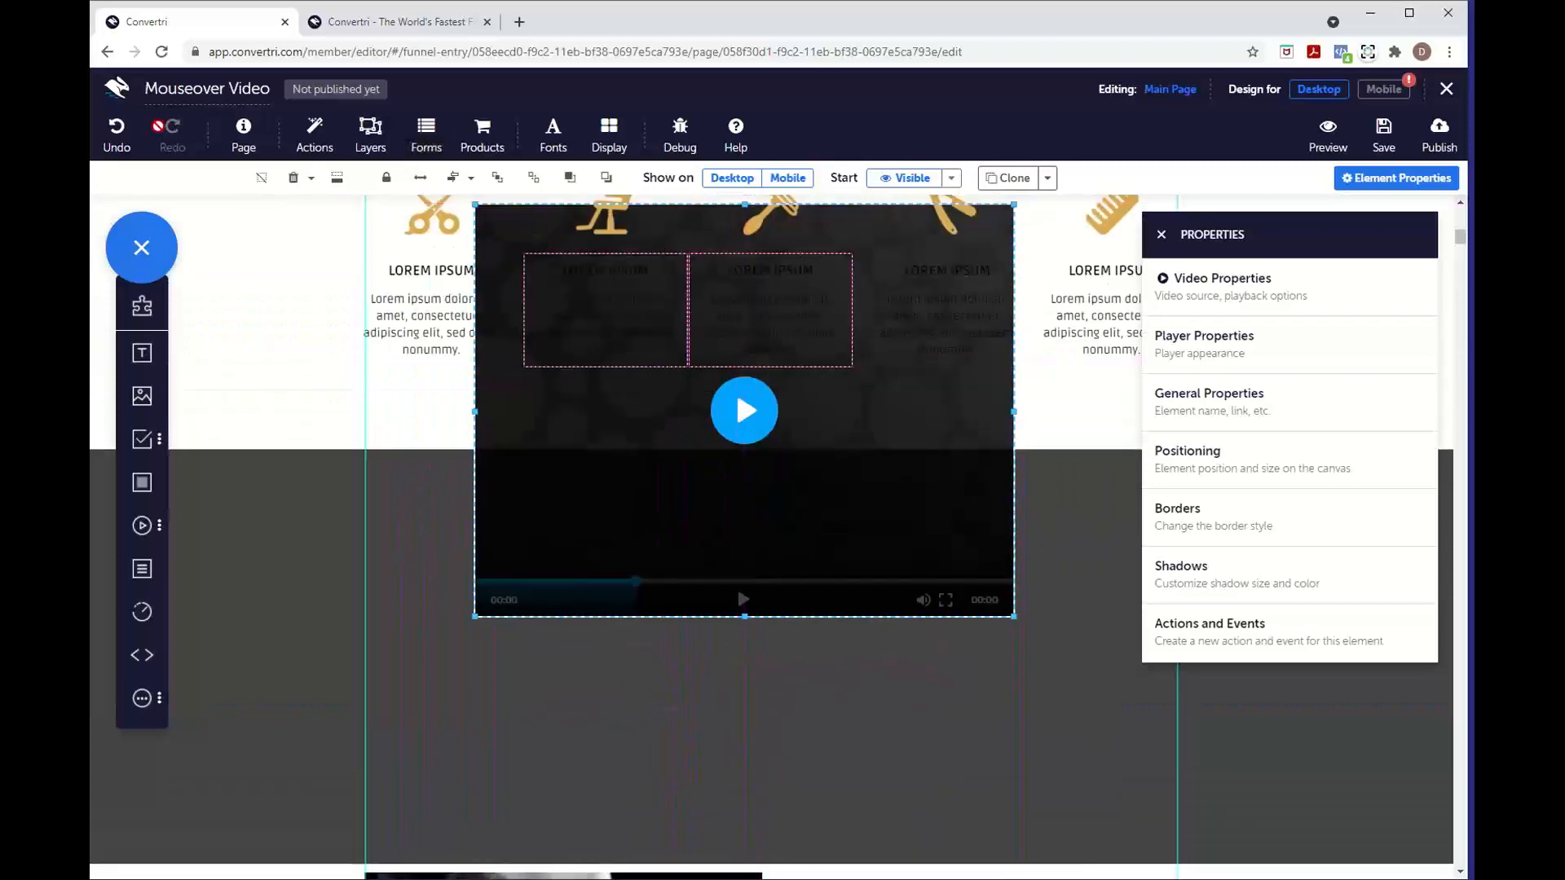
{"action": "left_click", "coordinate": [123, 140]}
{"action": "left_click", "coordinate": [126, 146]}
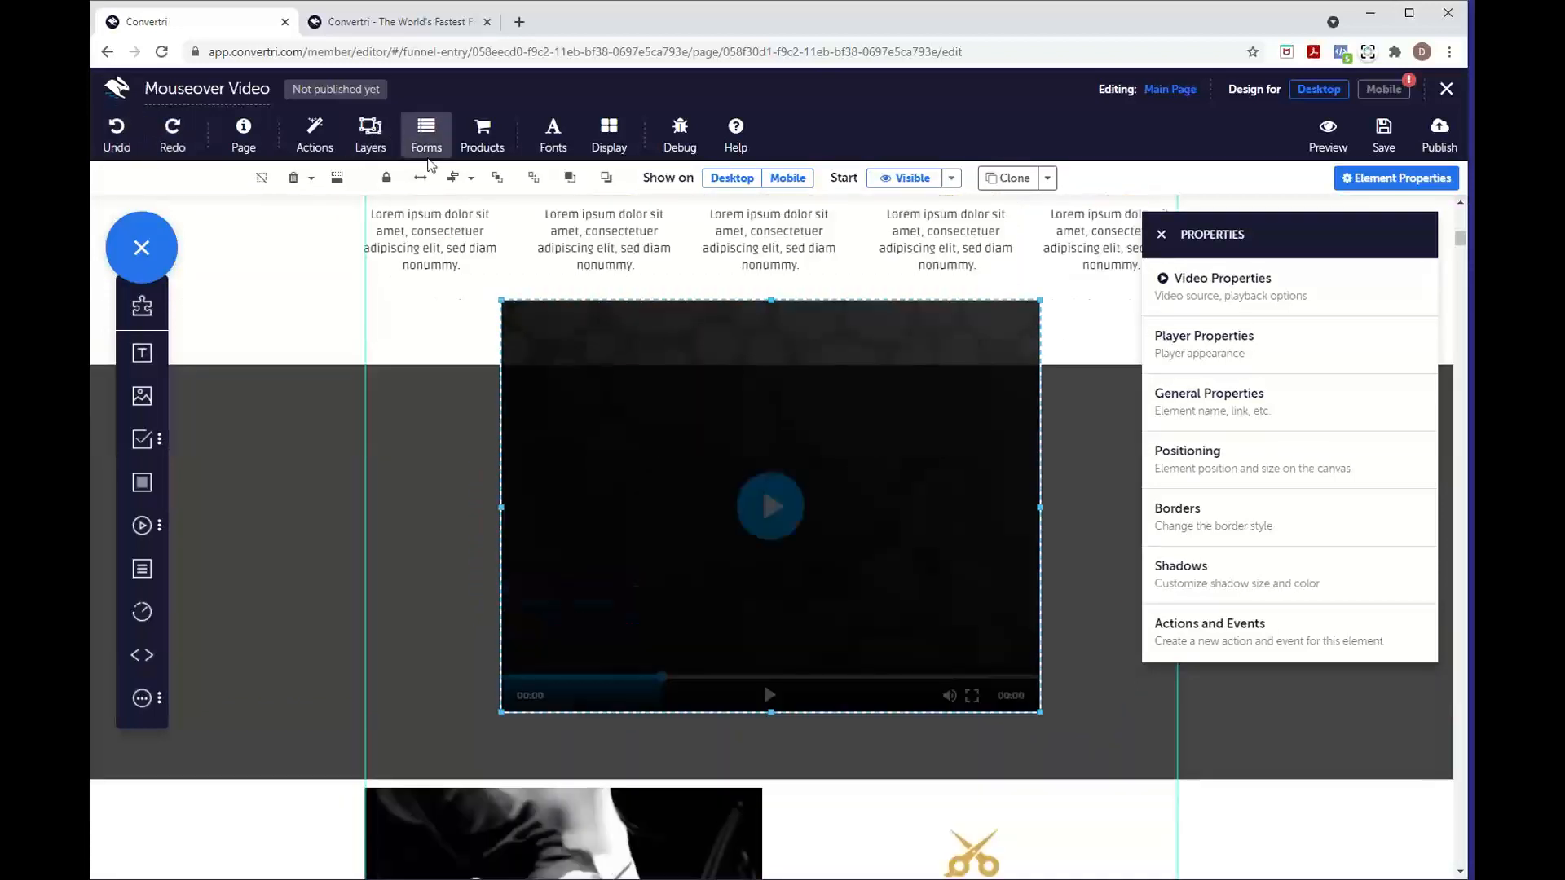
{"action": "left_click", "coordinate": [421, 178]}
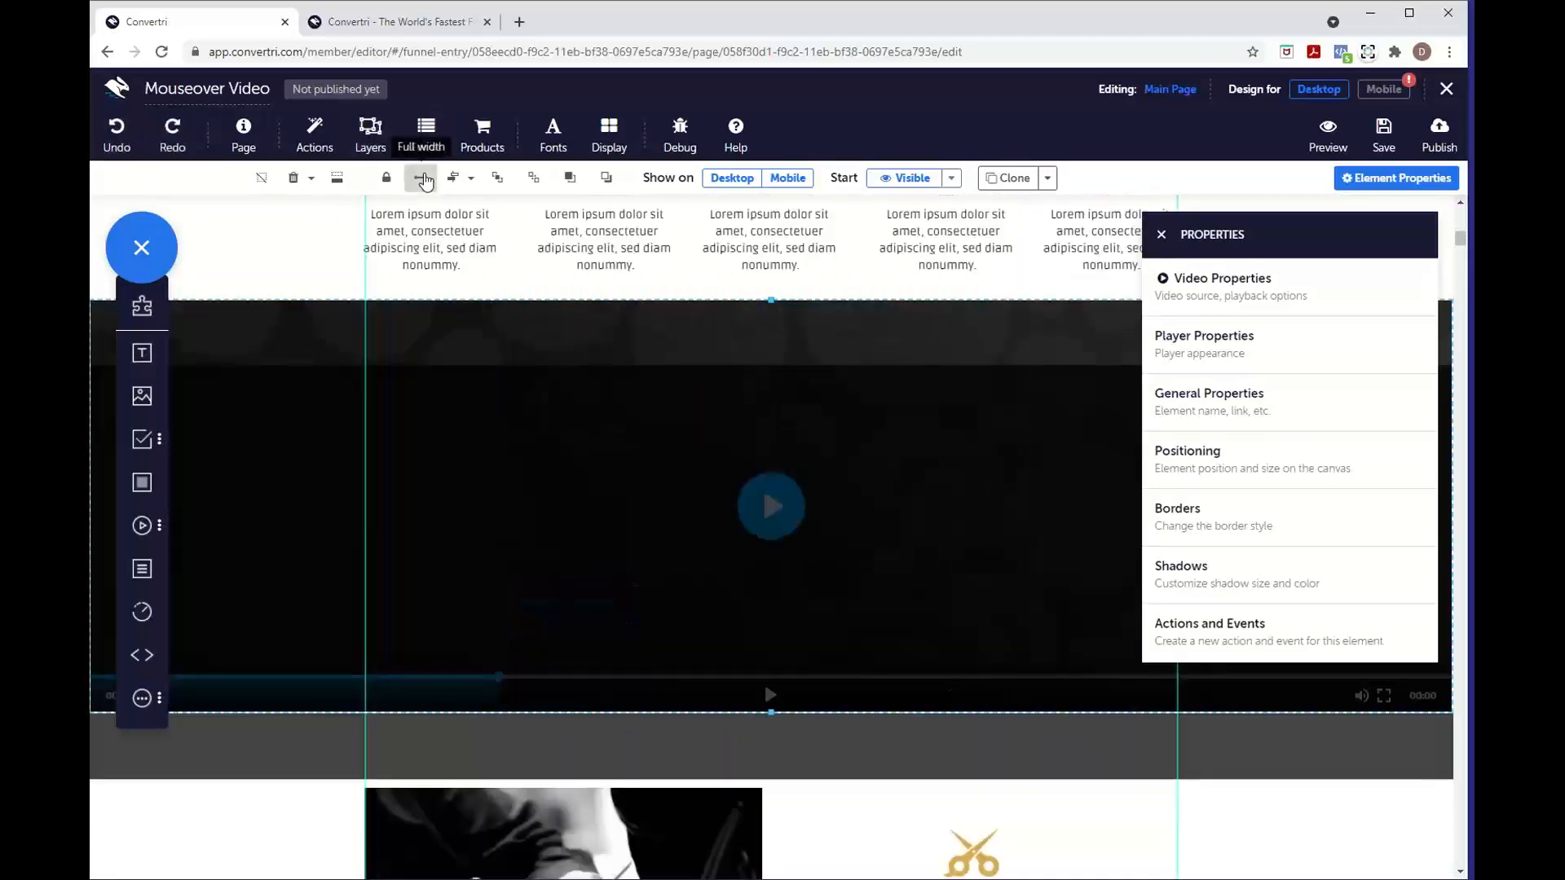
- Move the dark image overlay upward until it exactly covers the full-width video
{"action": "left_click", "coordinate": [838, 746]}
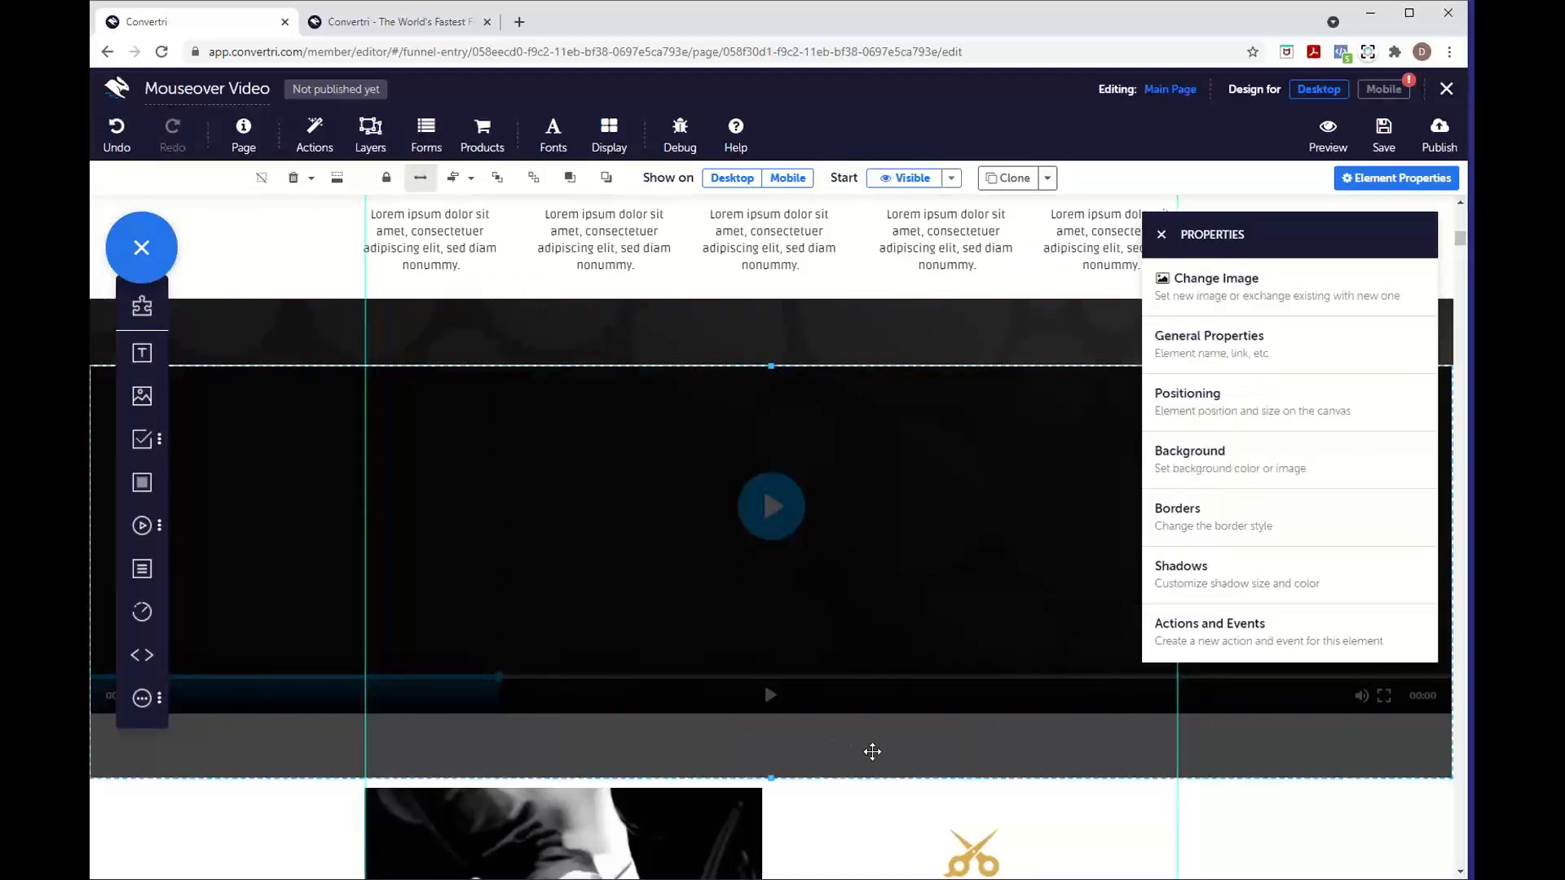
{"action": "left_click_drag", "start_coordinate": [880, 753], "coordinate": [880, 687]}
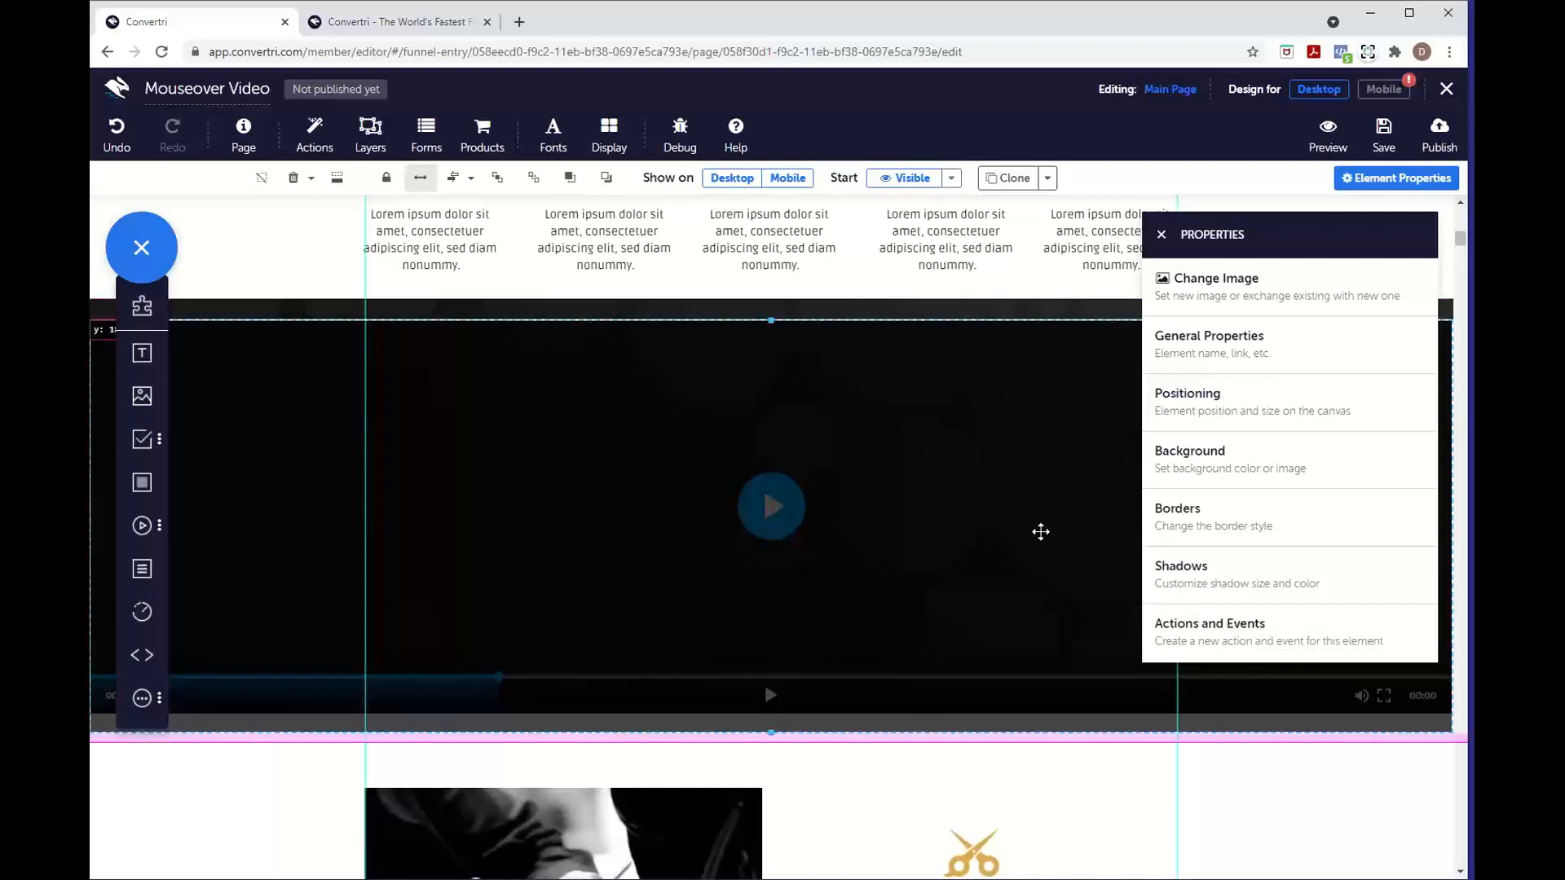
{"action": "left_click_drag", "start_coordinate": [1044, 506], "coordinate": [1040, 506]}
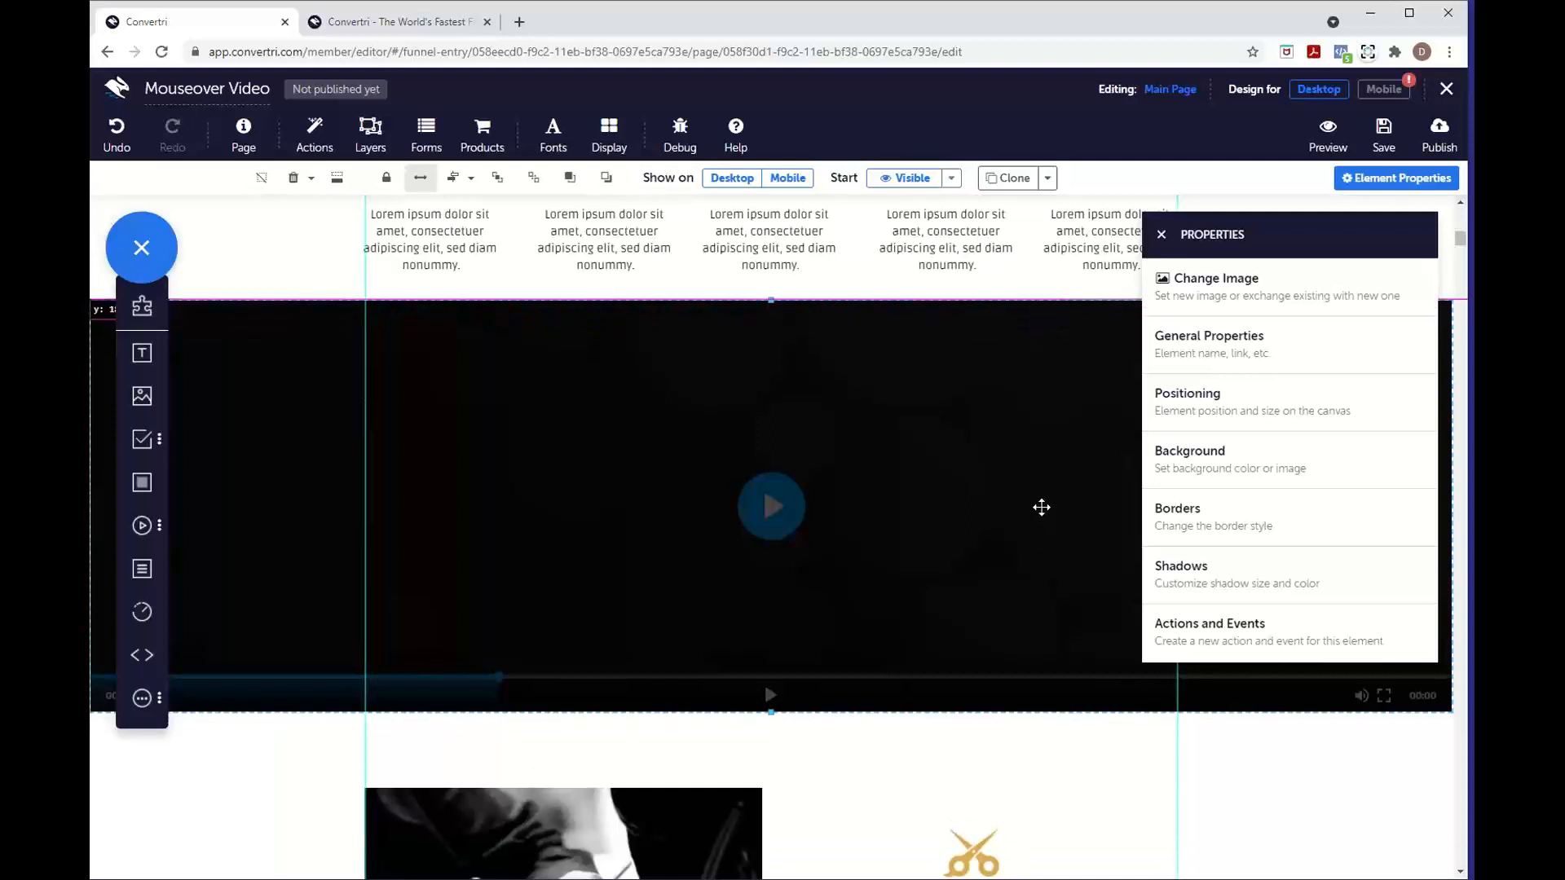
{"action": "left_click", "coordinate": [1310, 634]}
{"action": "left_click", "coordinate": [1310, 634]}
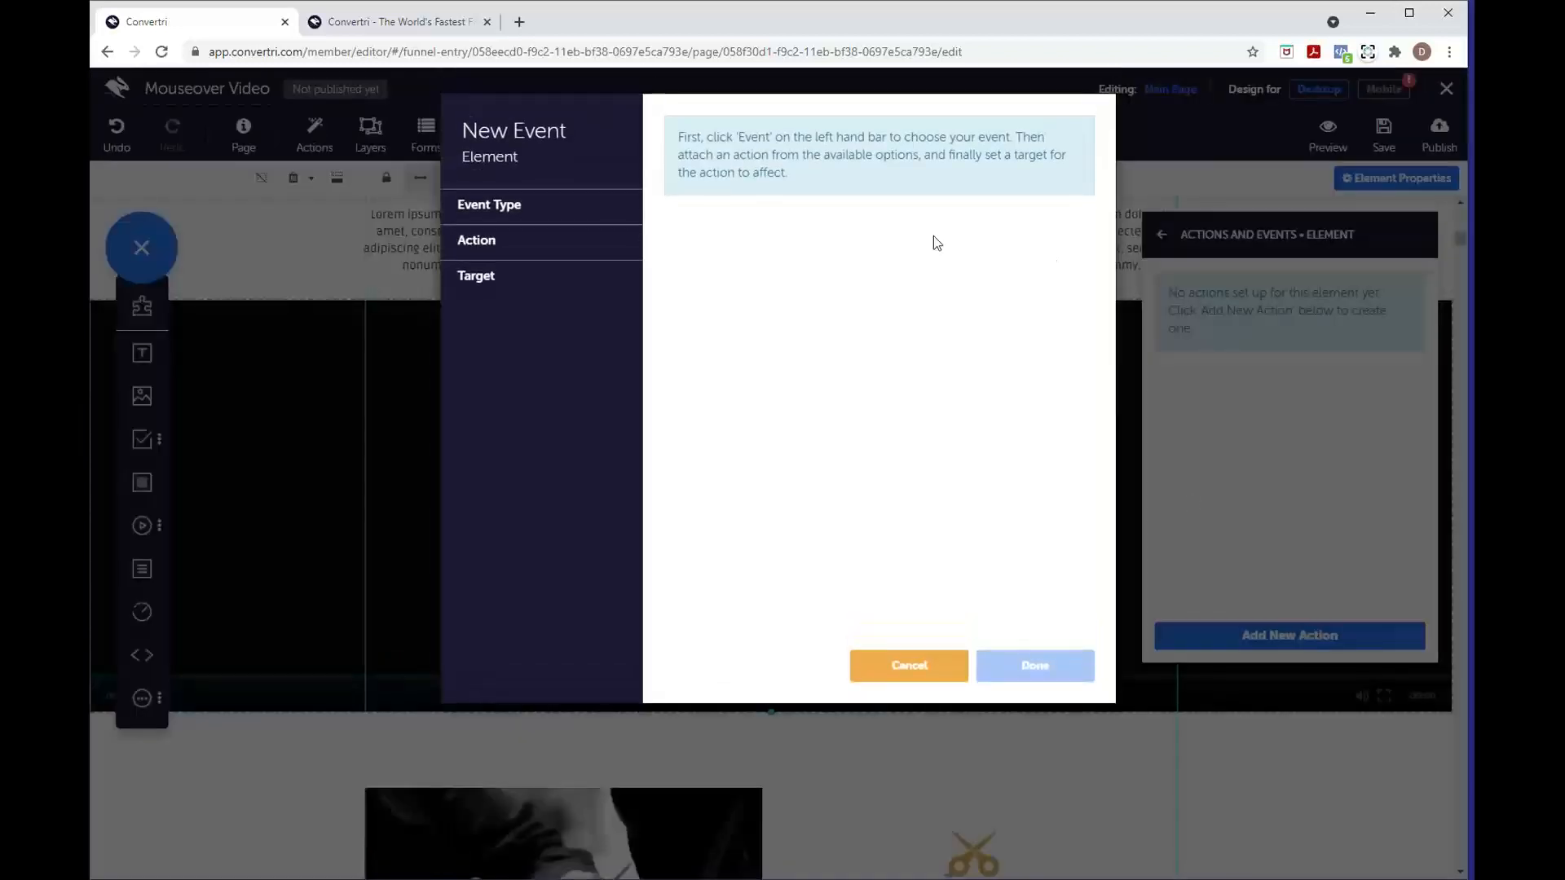
{"action": "left_click", "coordinate": [585, 216]}
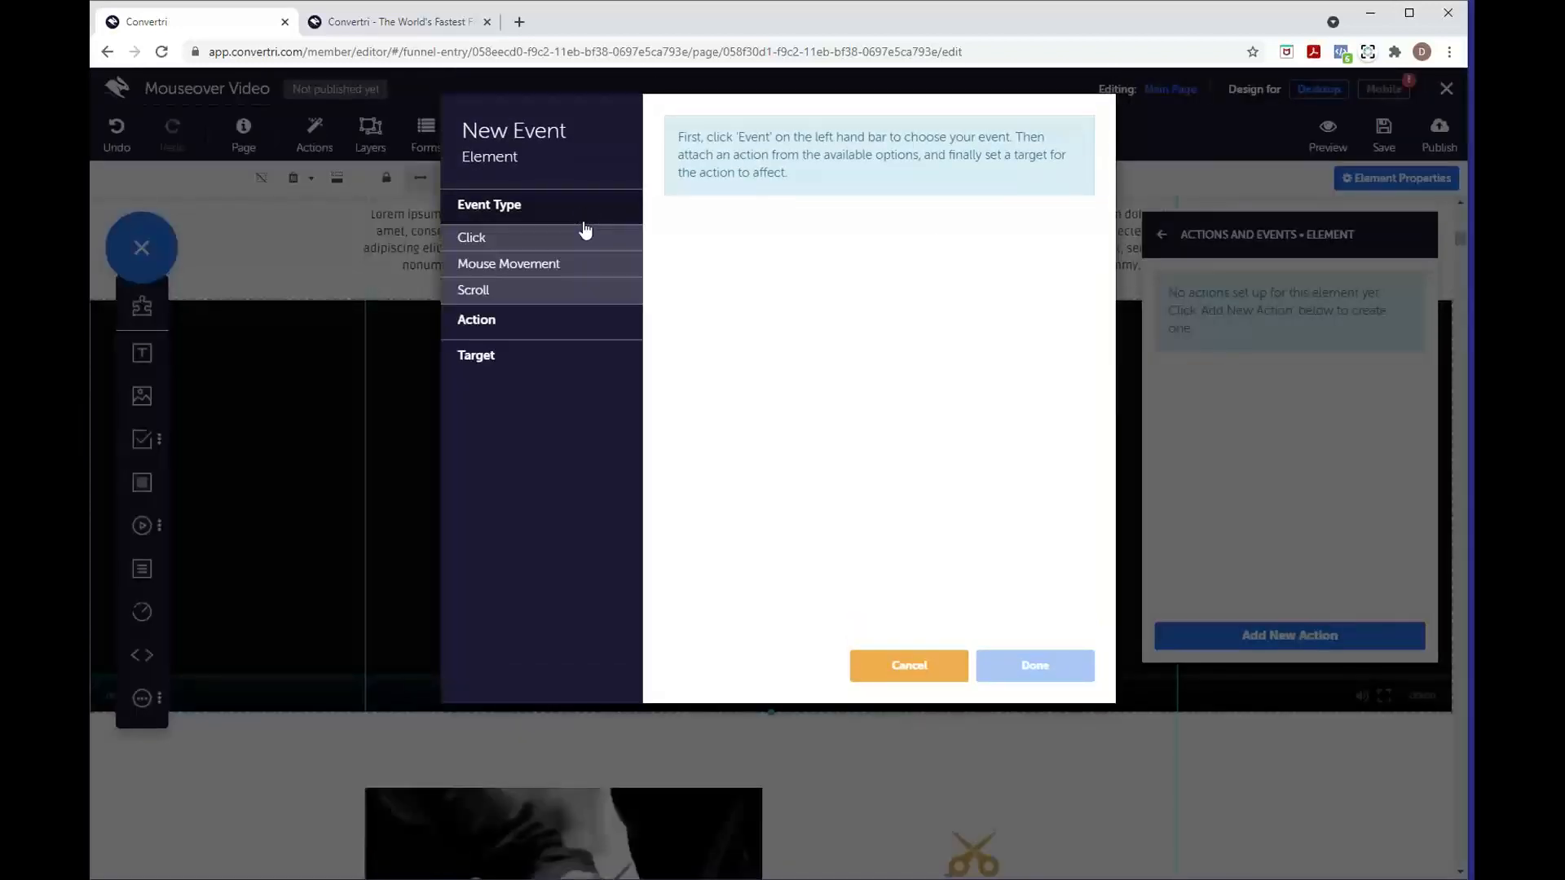
{"action": "left_click", "coordinate": [584, 269]}
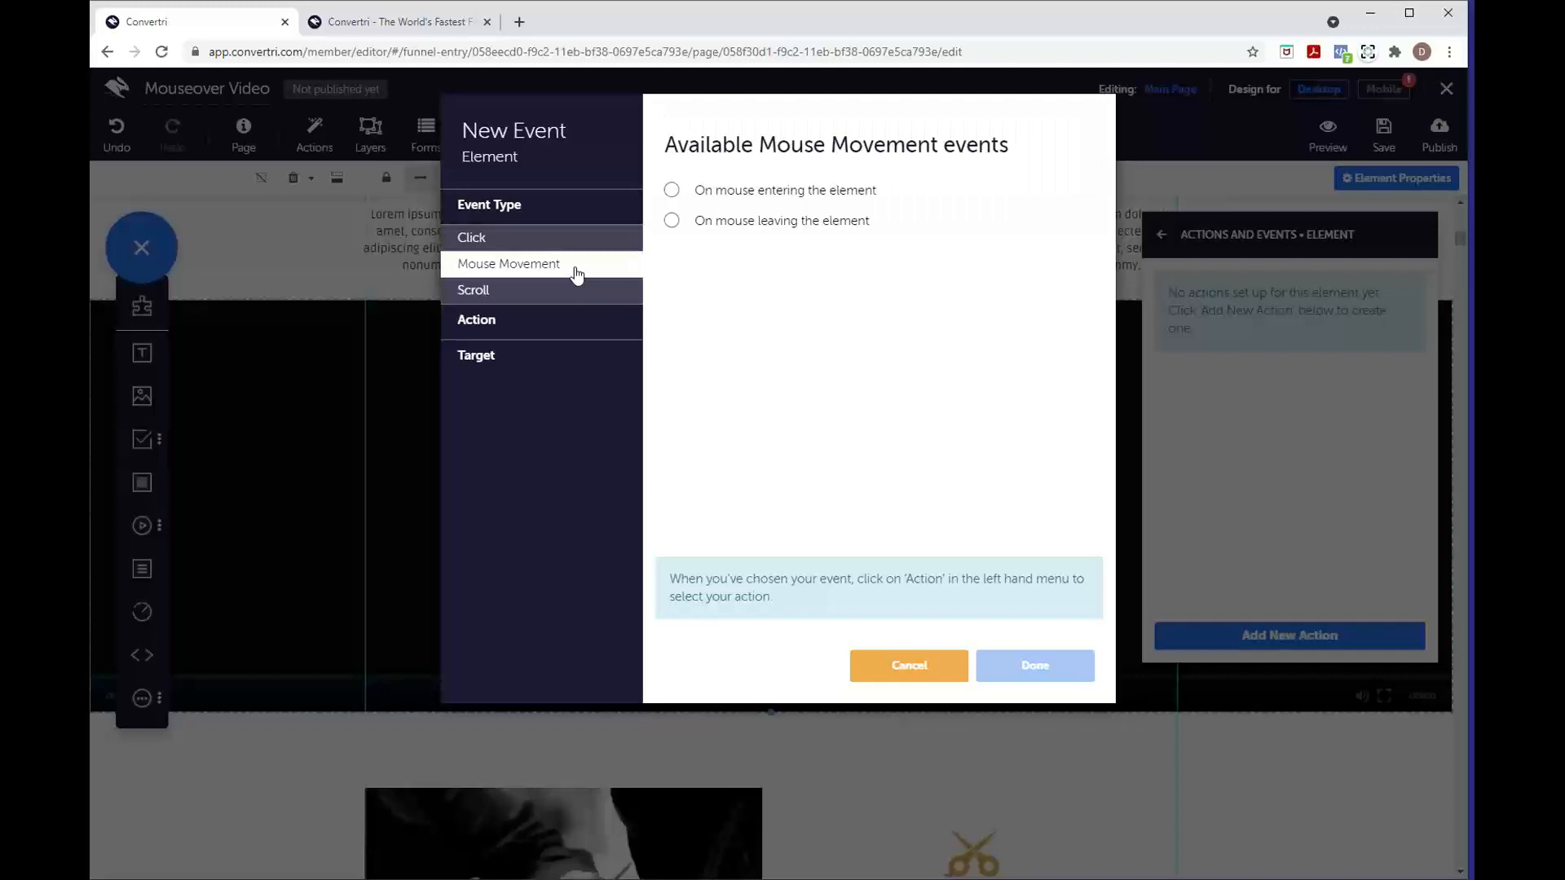
{"action": "left_click", "coordinate": [789, 200]}
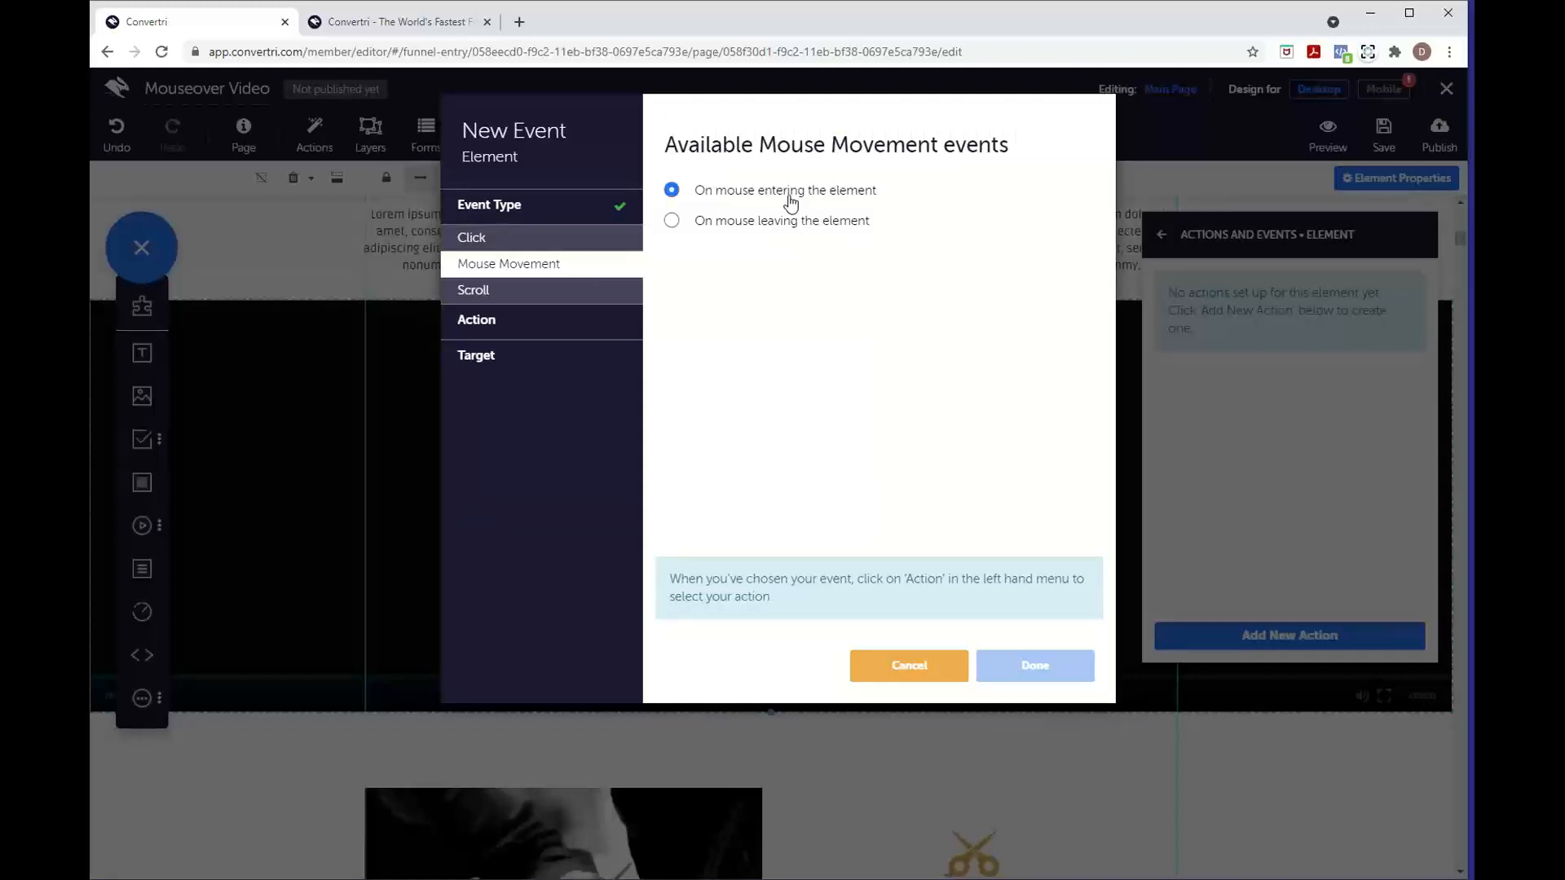
{"action": "left_click", "coordinate": [603, 328]}
{"action": "left_click", "coordinate": [583, 352]}
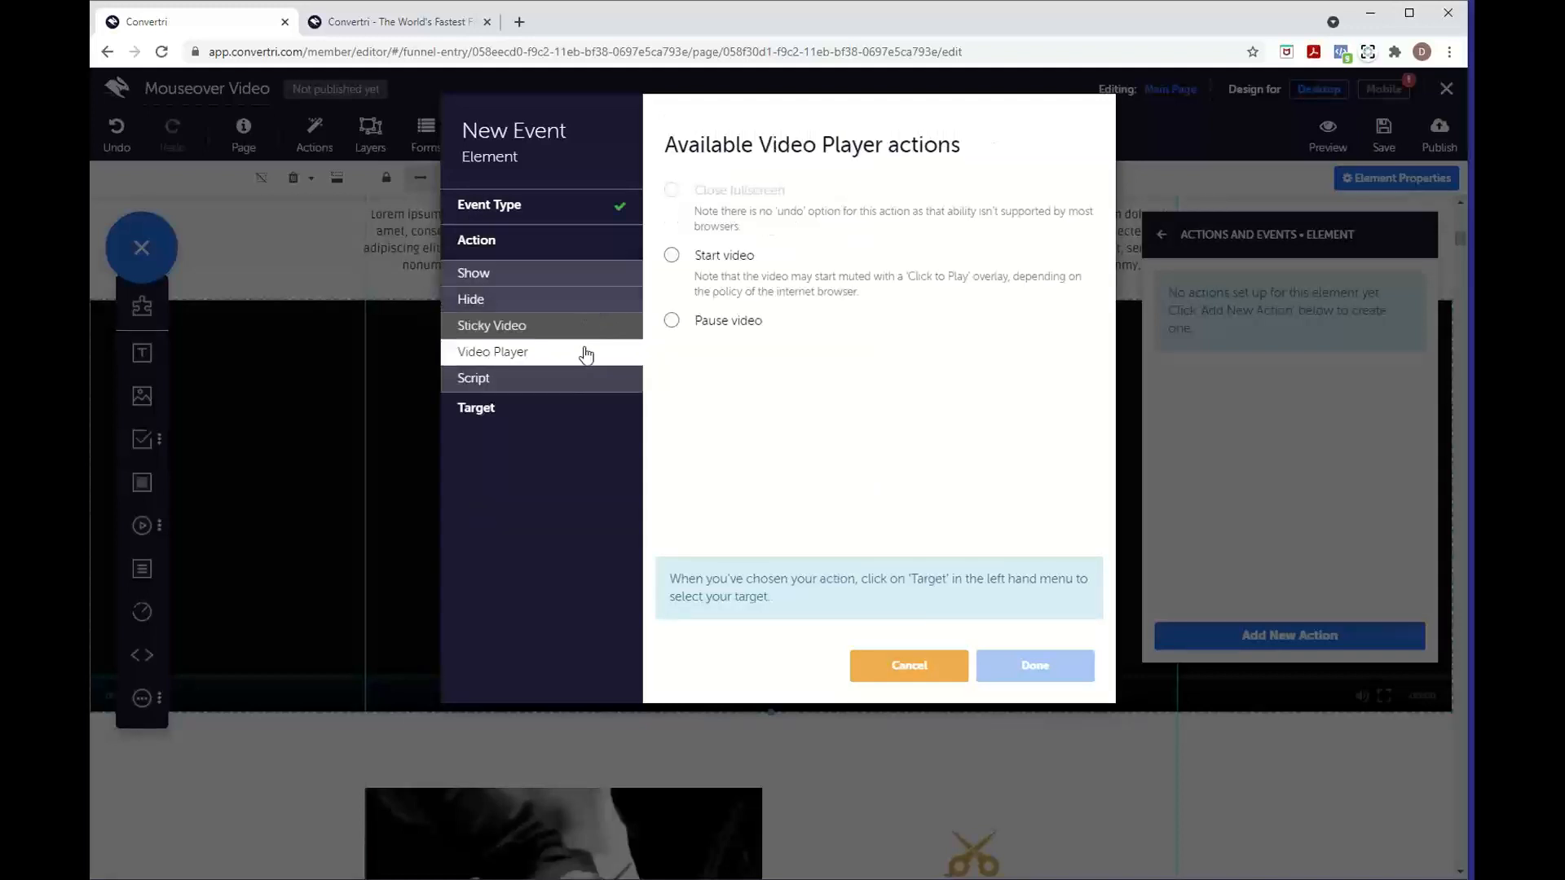
{"action": "left_click", "coordinate": [727, 259]}
{"action": "left_click", "coordinate": [568, 409]}
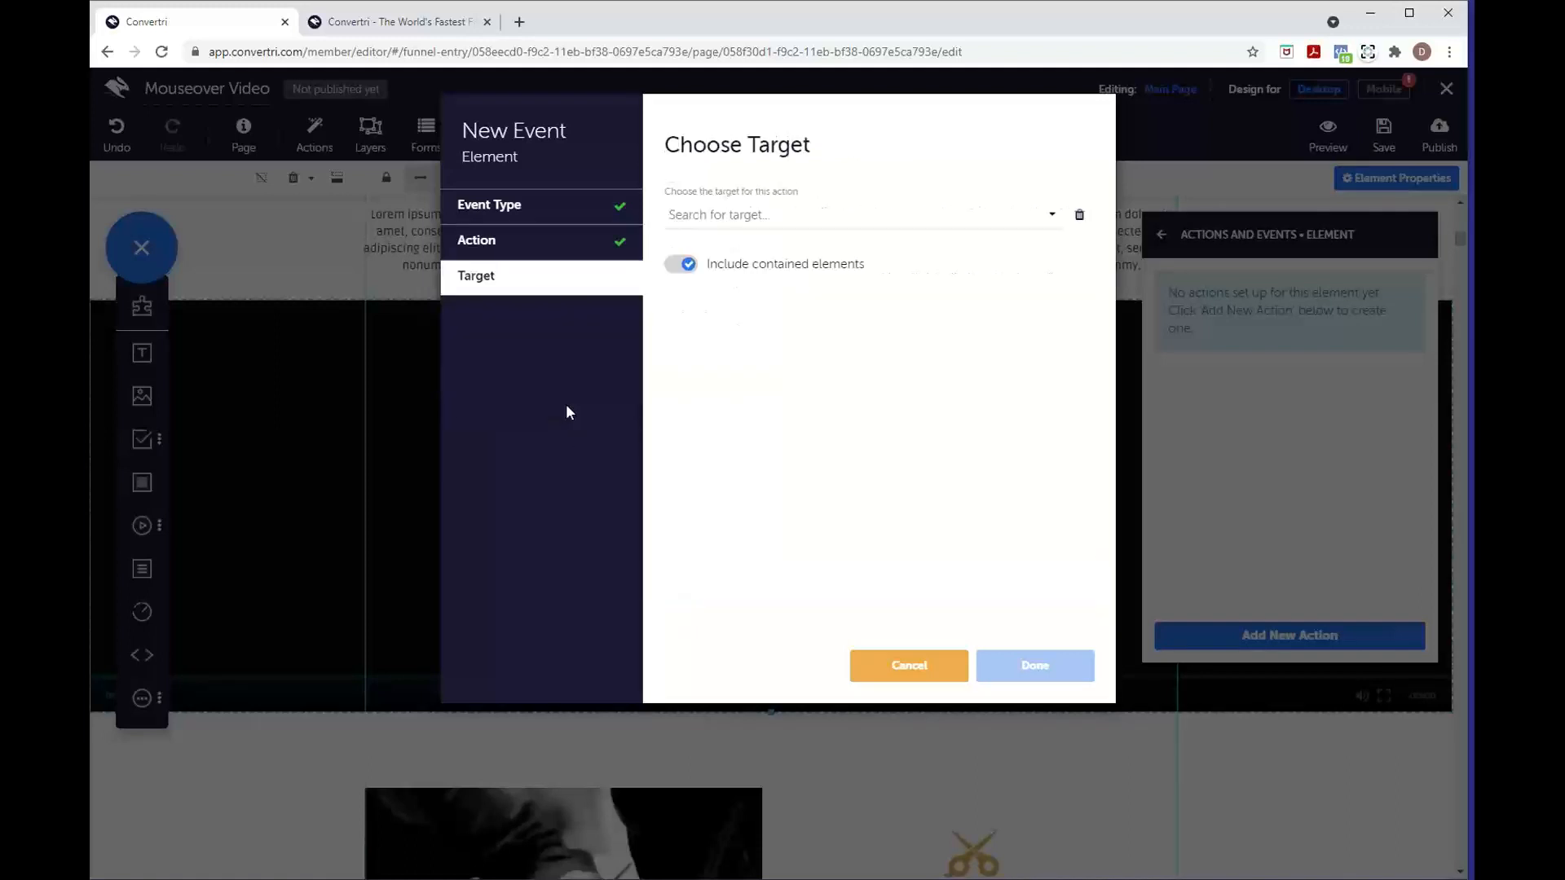
{"action": "left_click", "coordinate": [776, 214]}
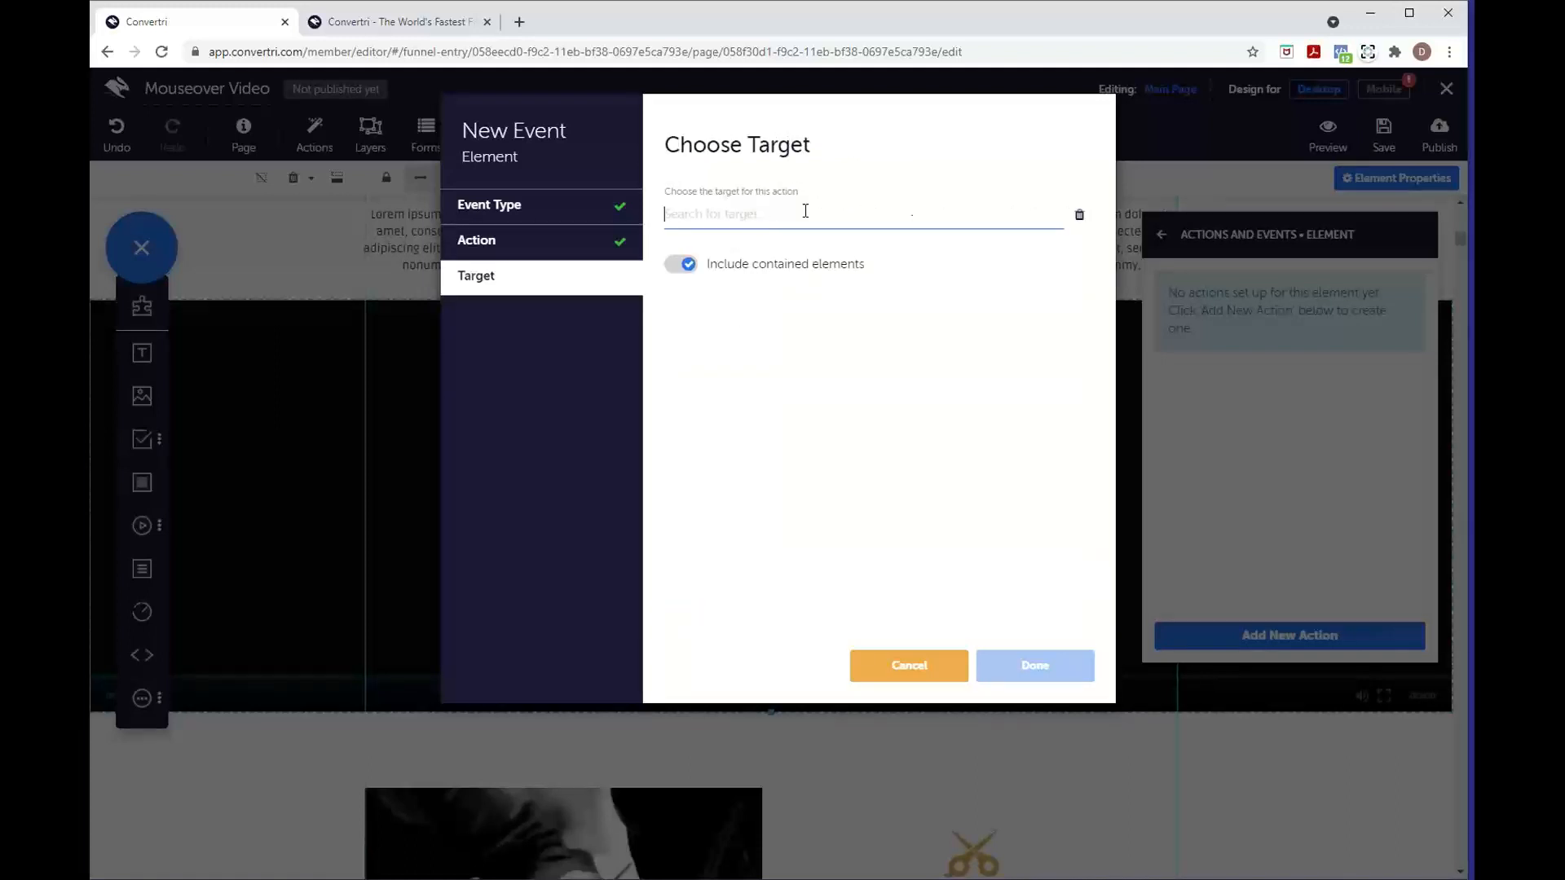
{"action": "left_click", "coordinate": [759, 218]}
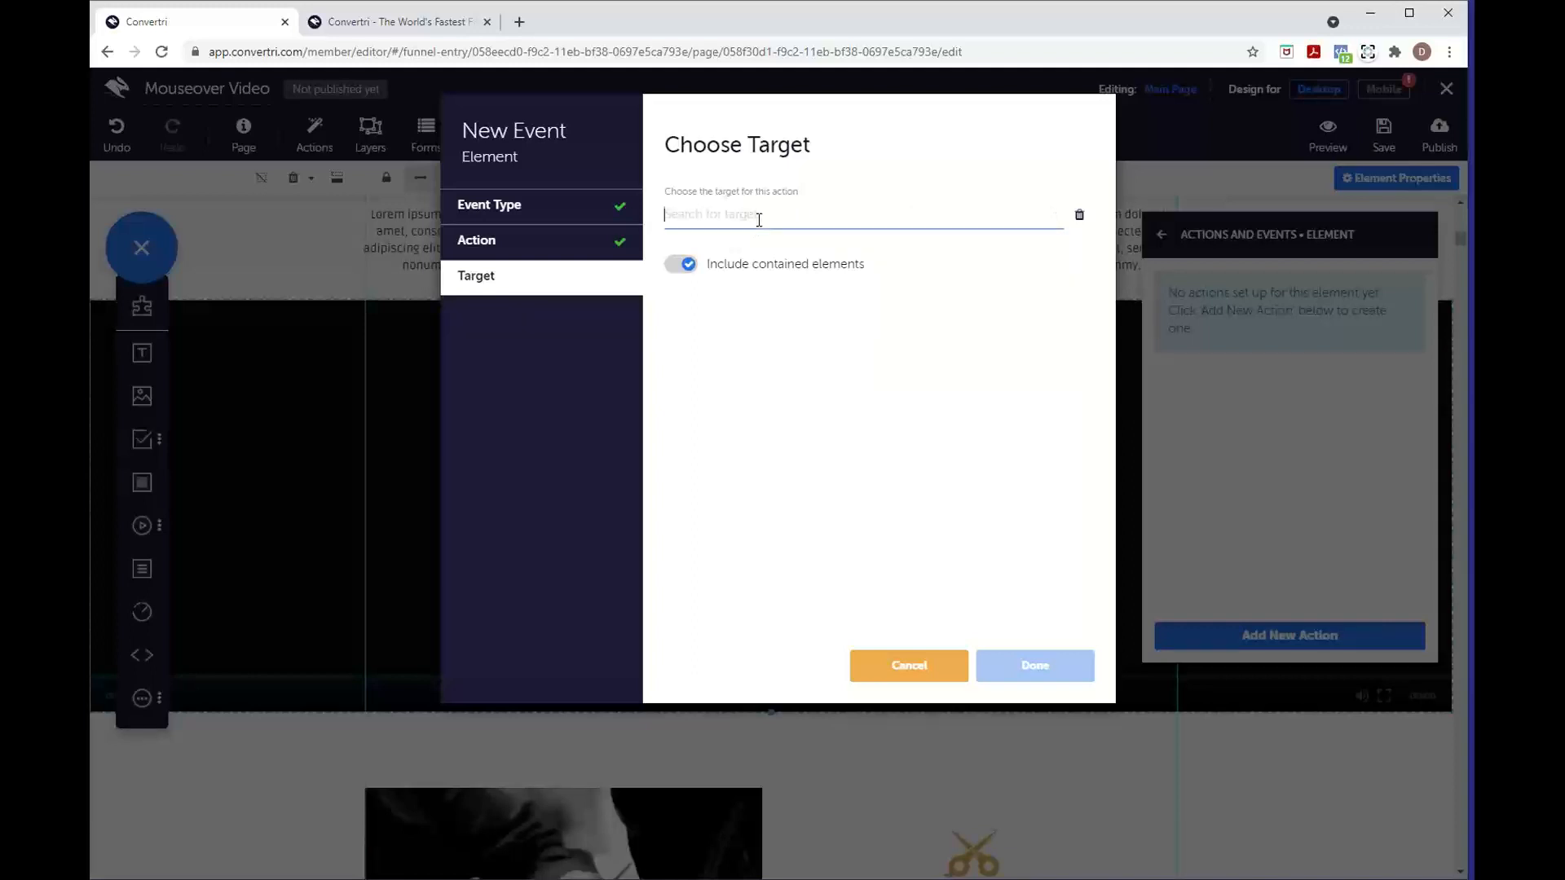
{"action": "left_click", "coordinate": [811, 243]}
{"action": "left_click", "coordinate": [812, 219]}
{"action": "left_click", "coordinate": [804, 243]}
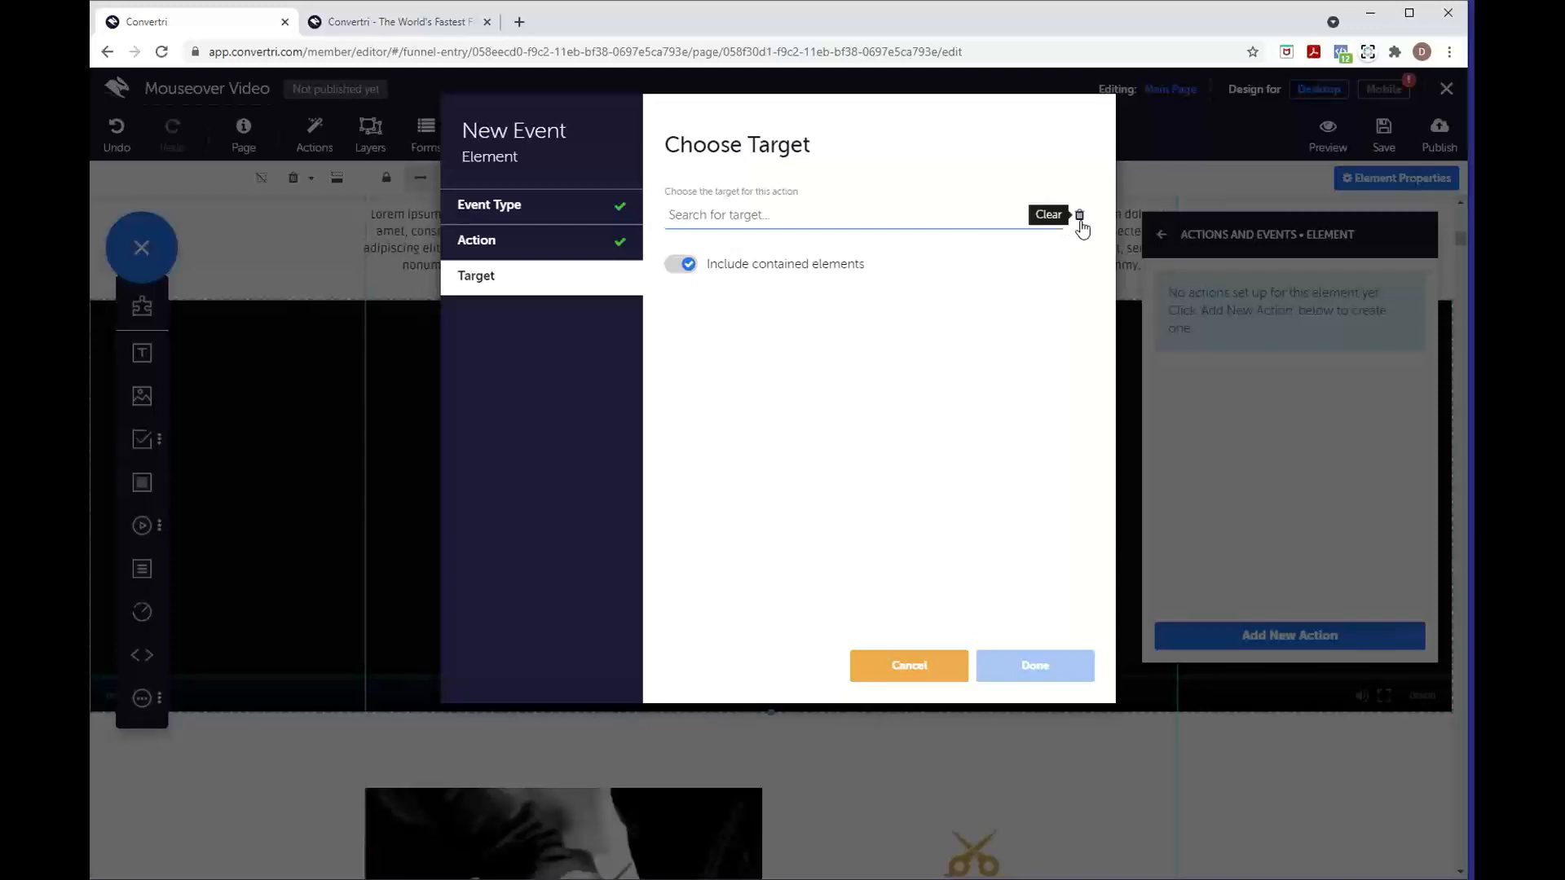
{"action": "left_click", "coordinate": [903, 670]}
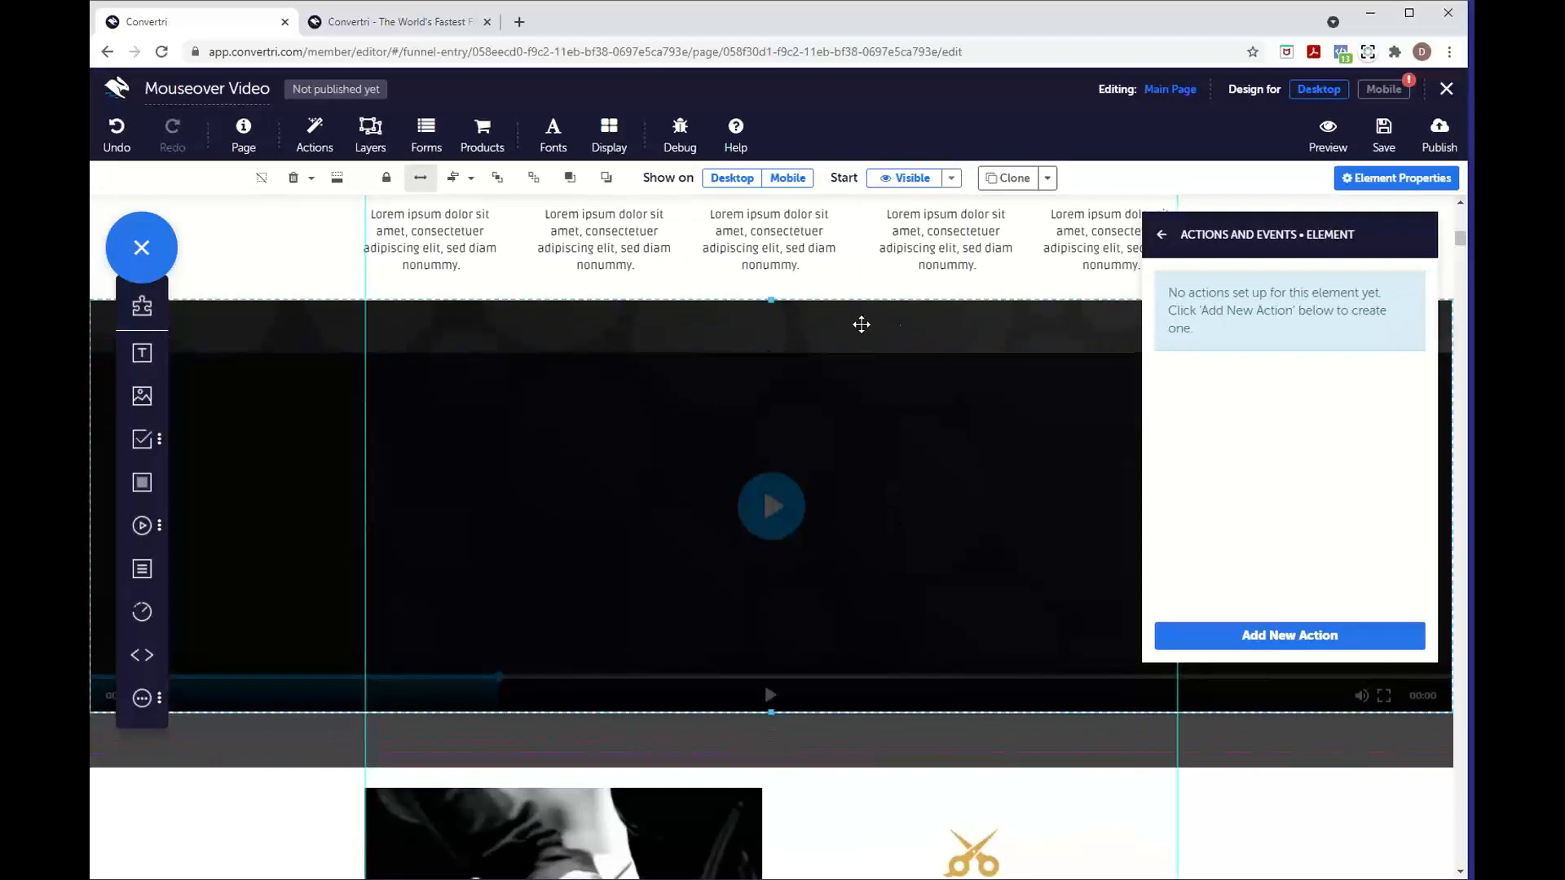
- Name the video element "Video" in its general properties
{"action": "left_click", "coordinate": [1161, 241]}
{"action": "left_click", "coordinate": [1177, 279]}
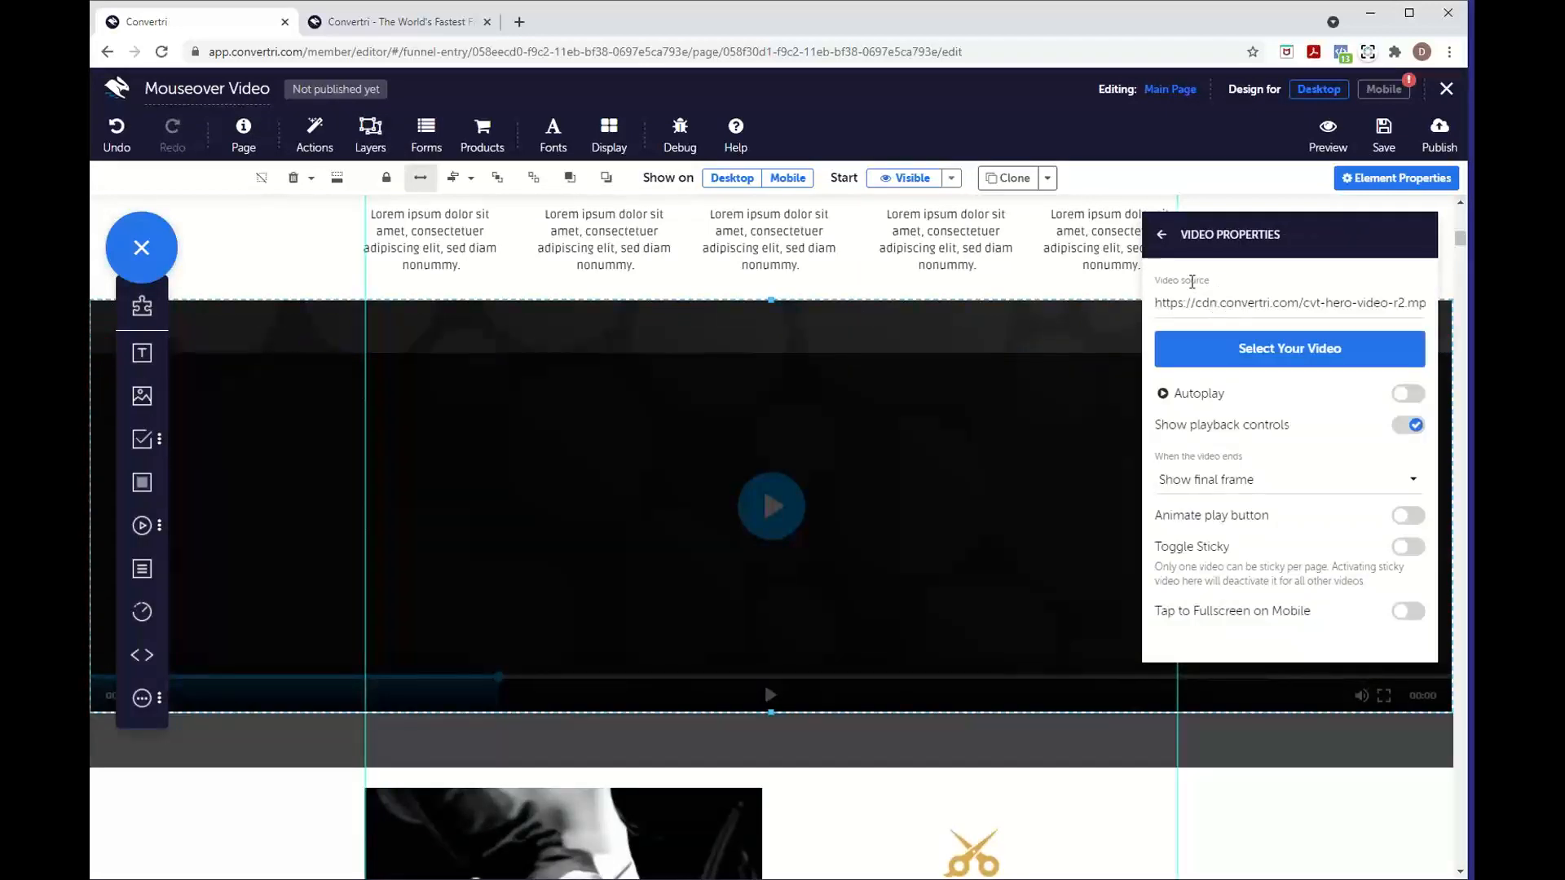
{"action": "left_click", "coordinate": [1161, 235]}
{"action": "left_click", "coordinate": [1240, 387]}
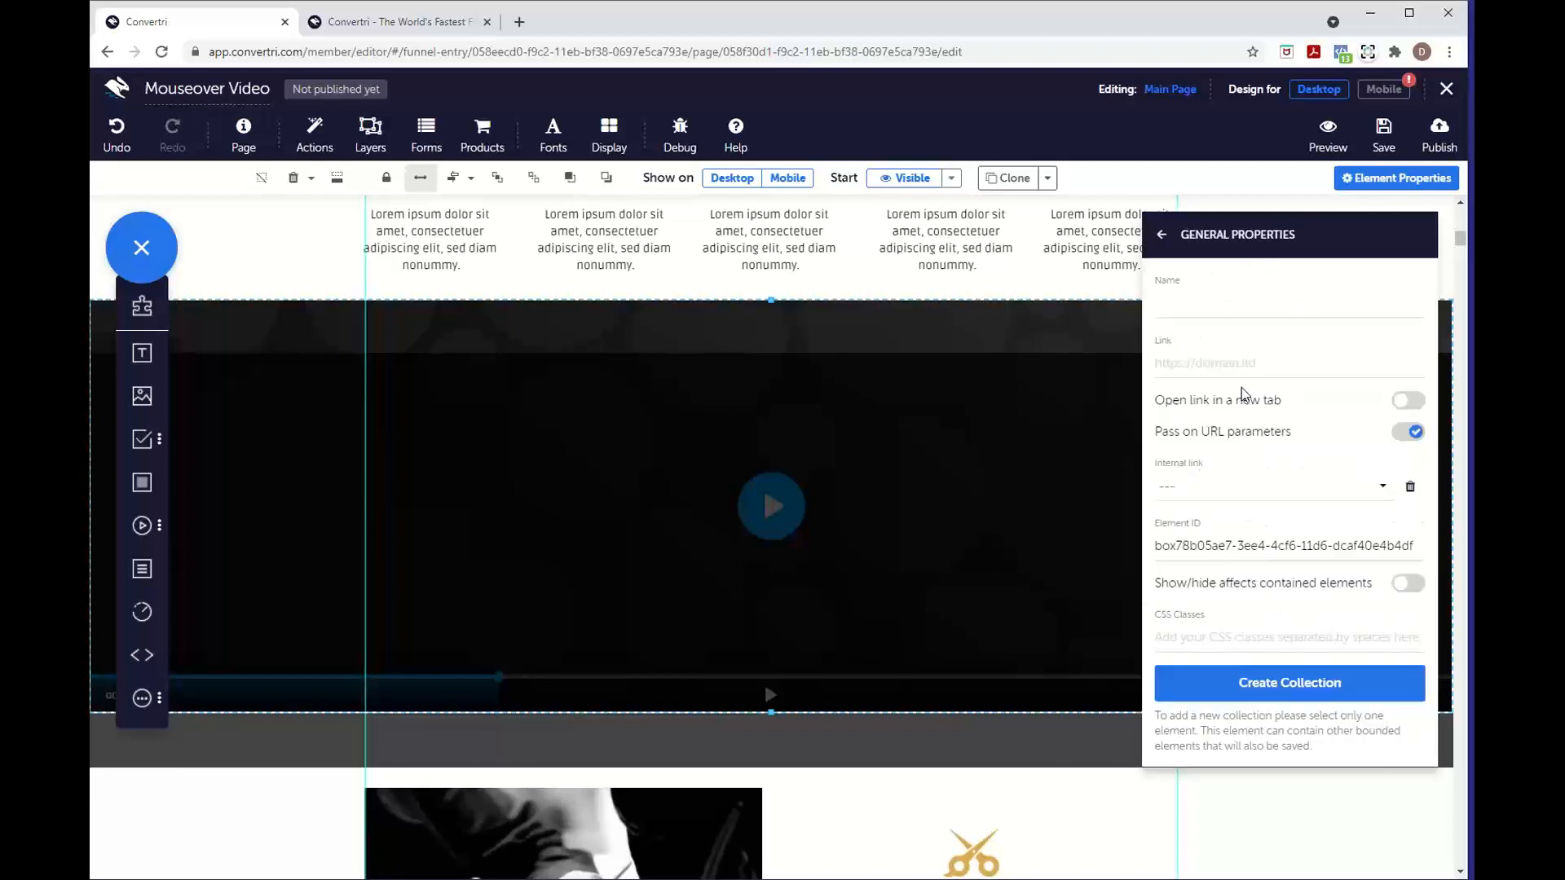
{"action": "left_click", "coordinate": [1219, 308]}
{"action": "type", "text": "vIDEO"}
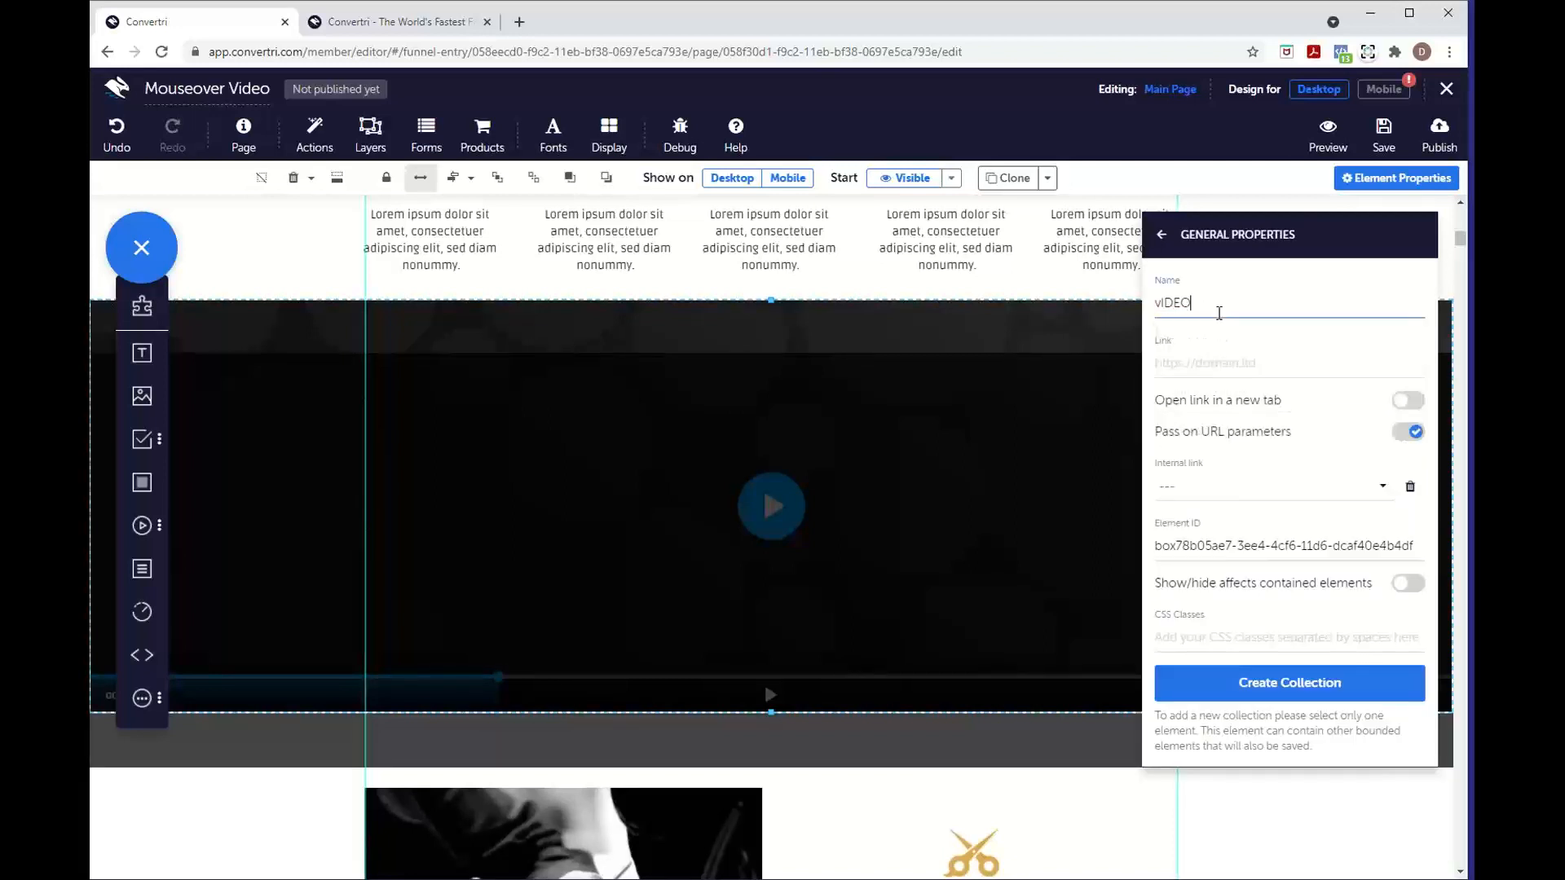
{"action": "key", "text": "BackSpace"}
{"action": "key", "text": "BackSpace"}
{"action": "key", "text": "BackSpace"}
{"action": "key", "text": "BackSpace"}
{"action": "key", "text": "BackSpace"}
{"action": "type", "text": "Video"}
{"action": "left_click", "coordinate": [1161, 234]}
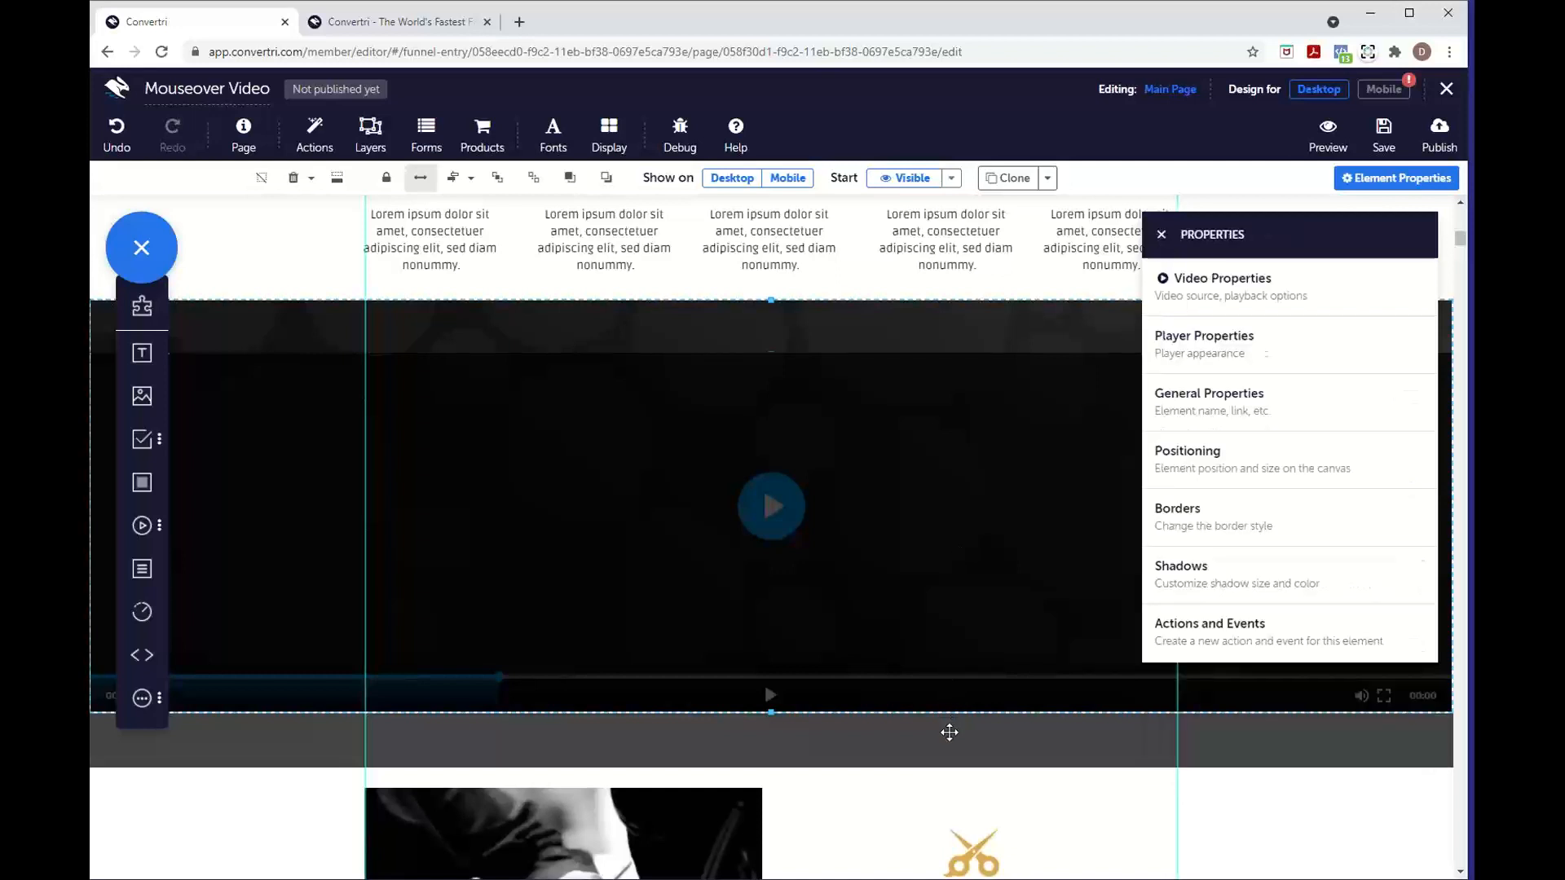
- Realign the dark overlay over the video and start a new action on it, triggered on mouse entering the element
{"action": "left_click_drag", "start_coordinate": [949, 732], "coordinate": [943, 674]}
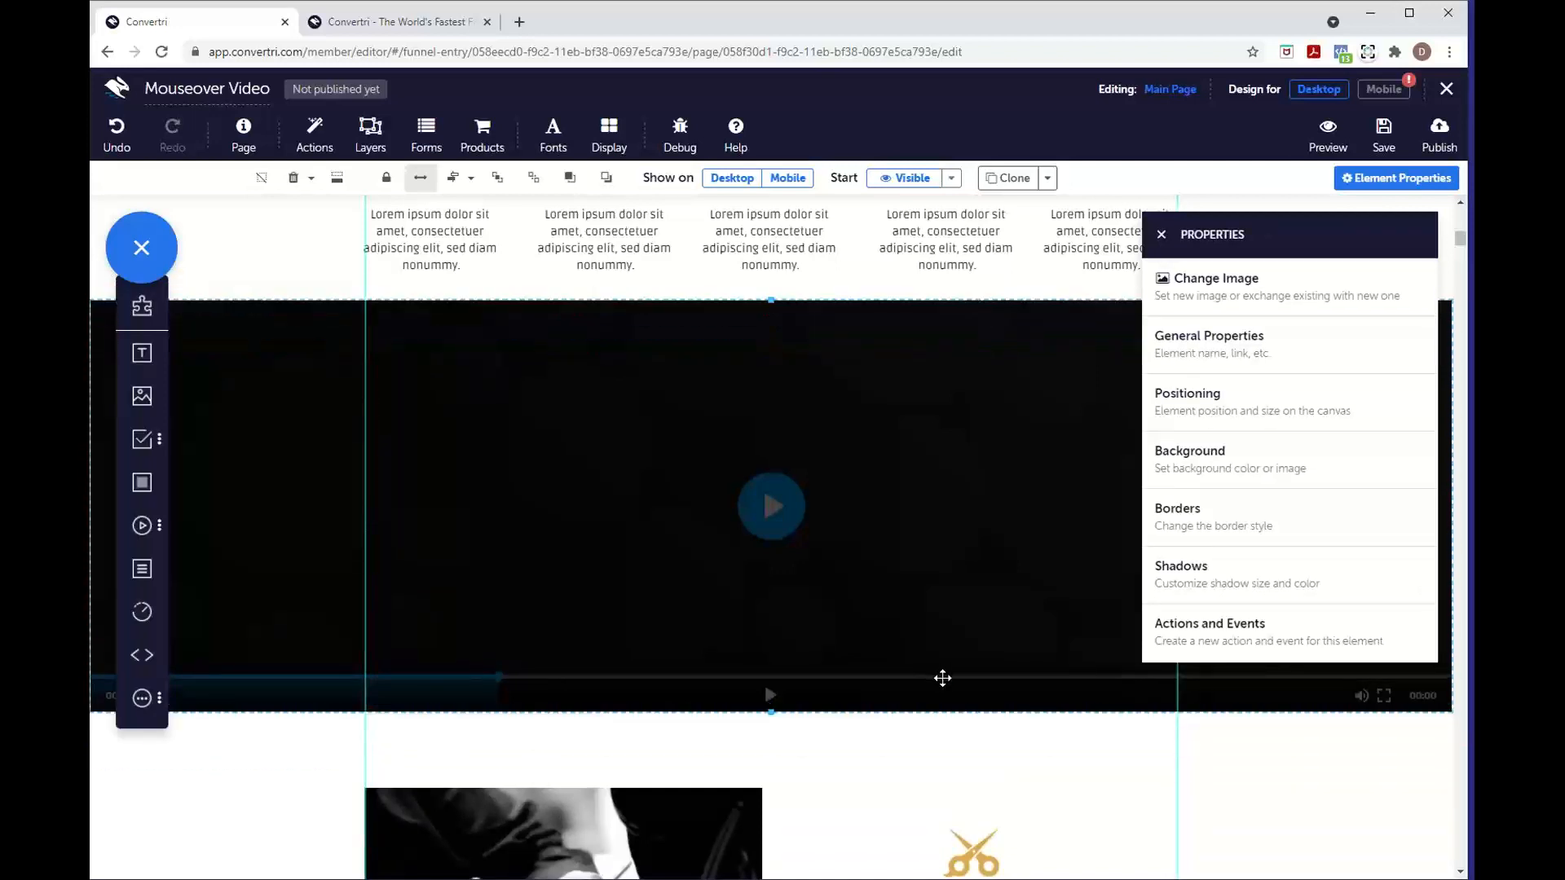
{"action": "left_click", "coordinate": [1280, 652]}
{"action": "left_click", "coordinate": [1239, 636]}
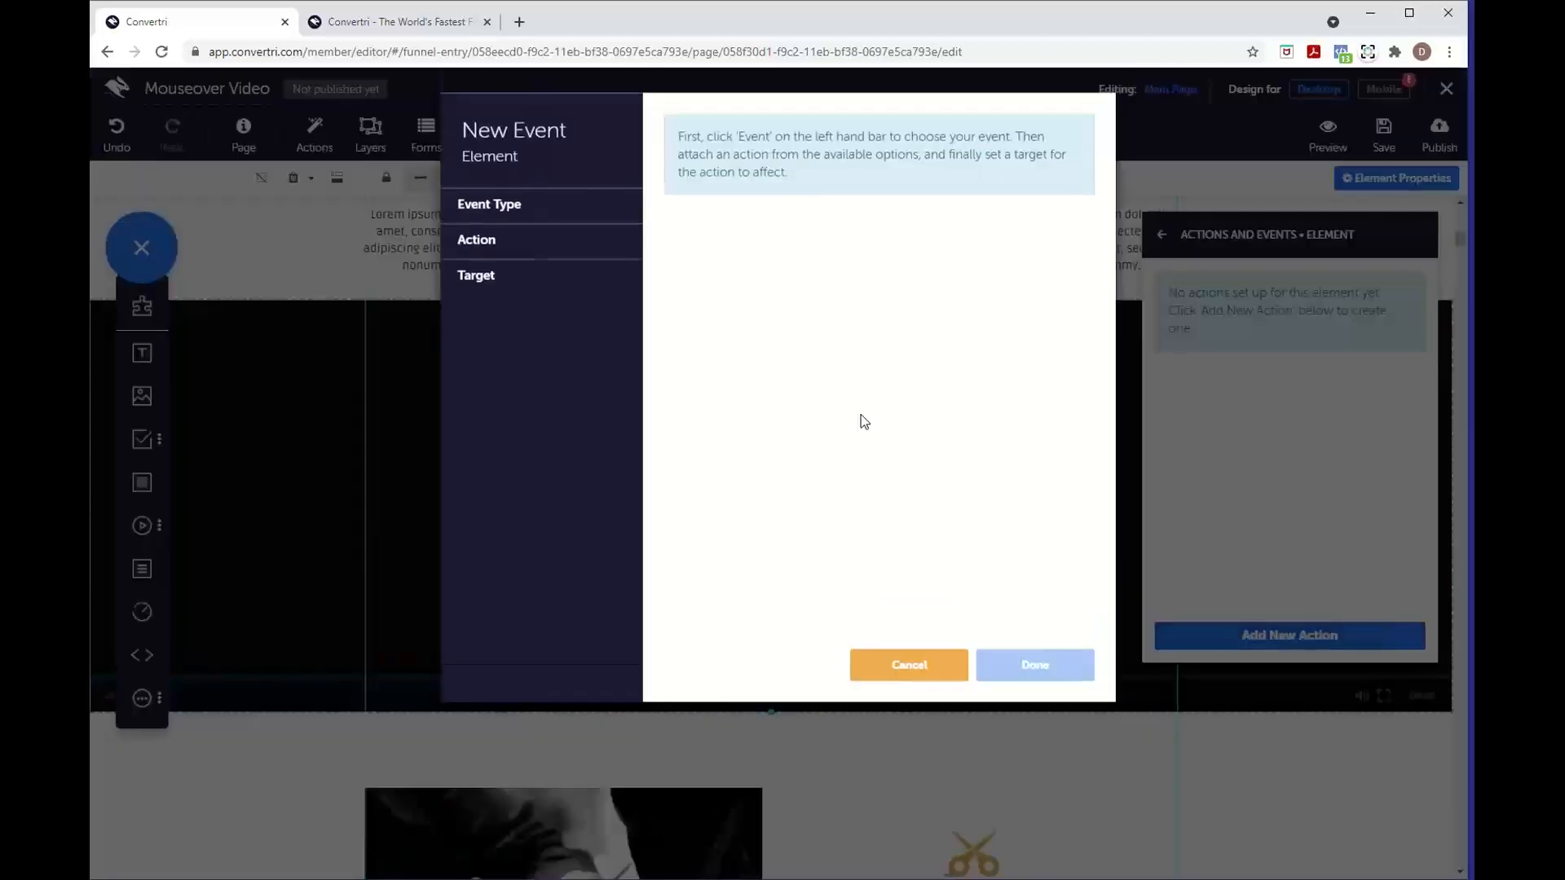
{"action": "left_click", "coordinate": [608, 213]}
{"action": "left_click", "coordinate": [554, 266]}
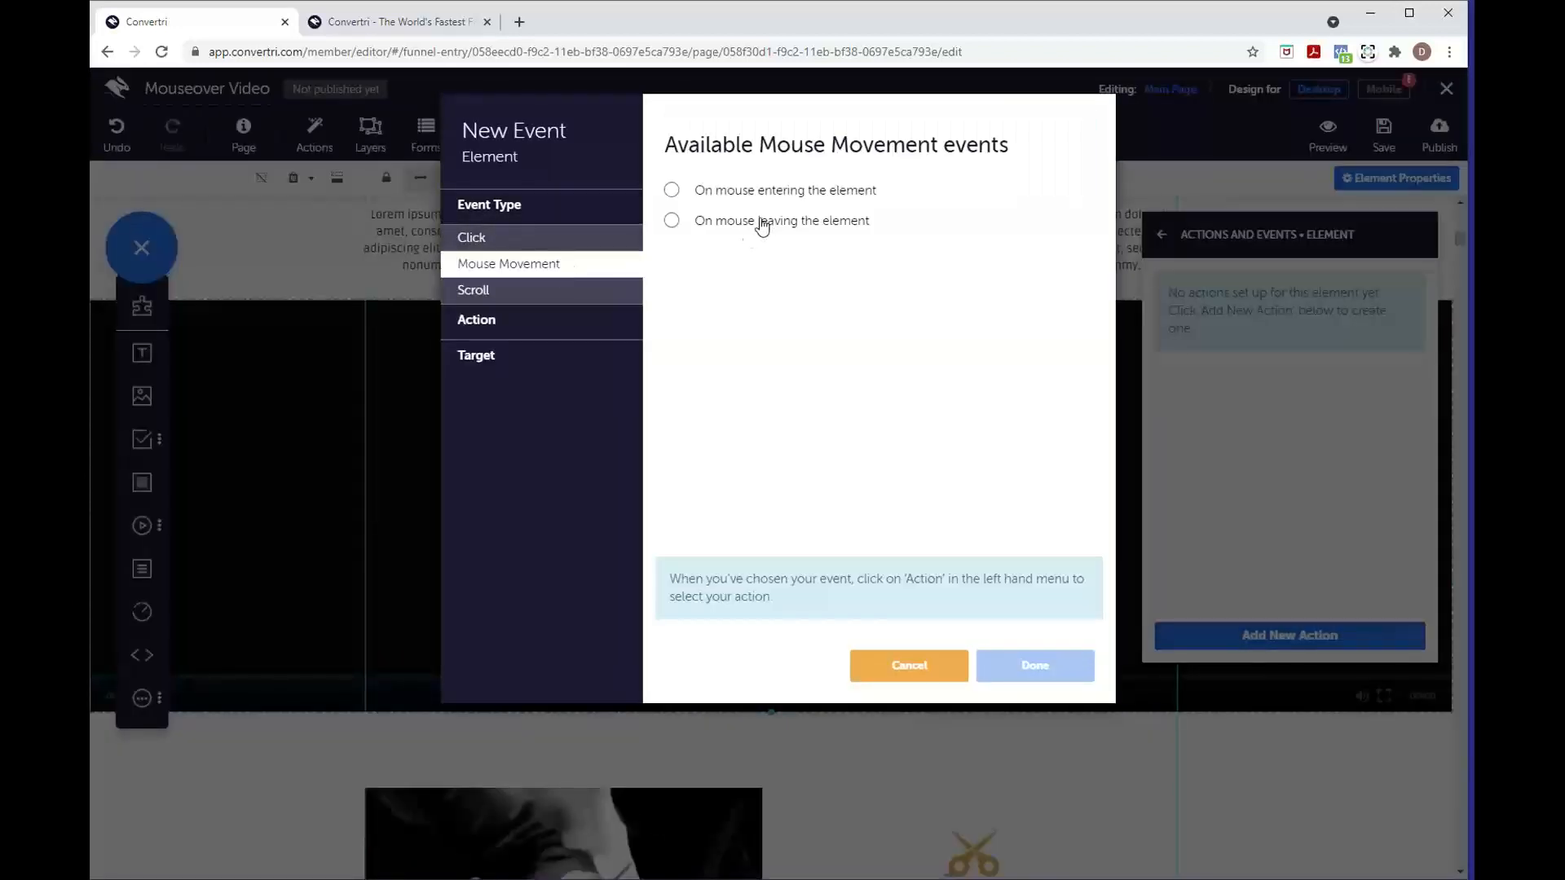
{"action": "left_click", "coordinate": [744, 194]}
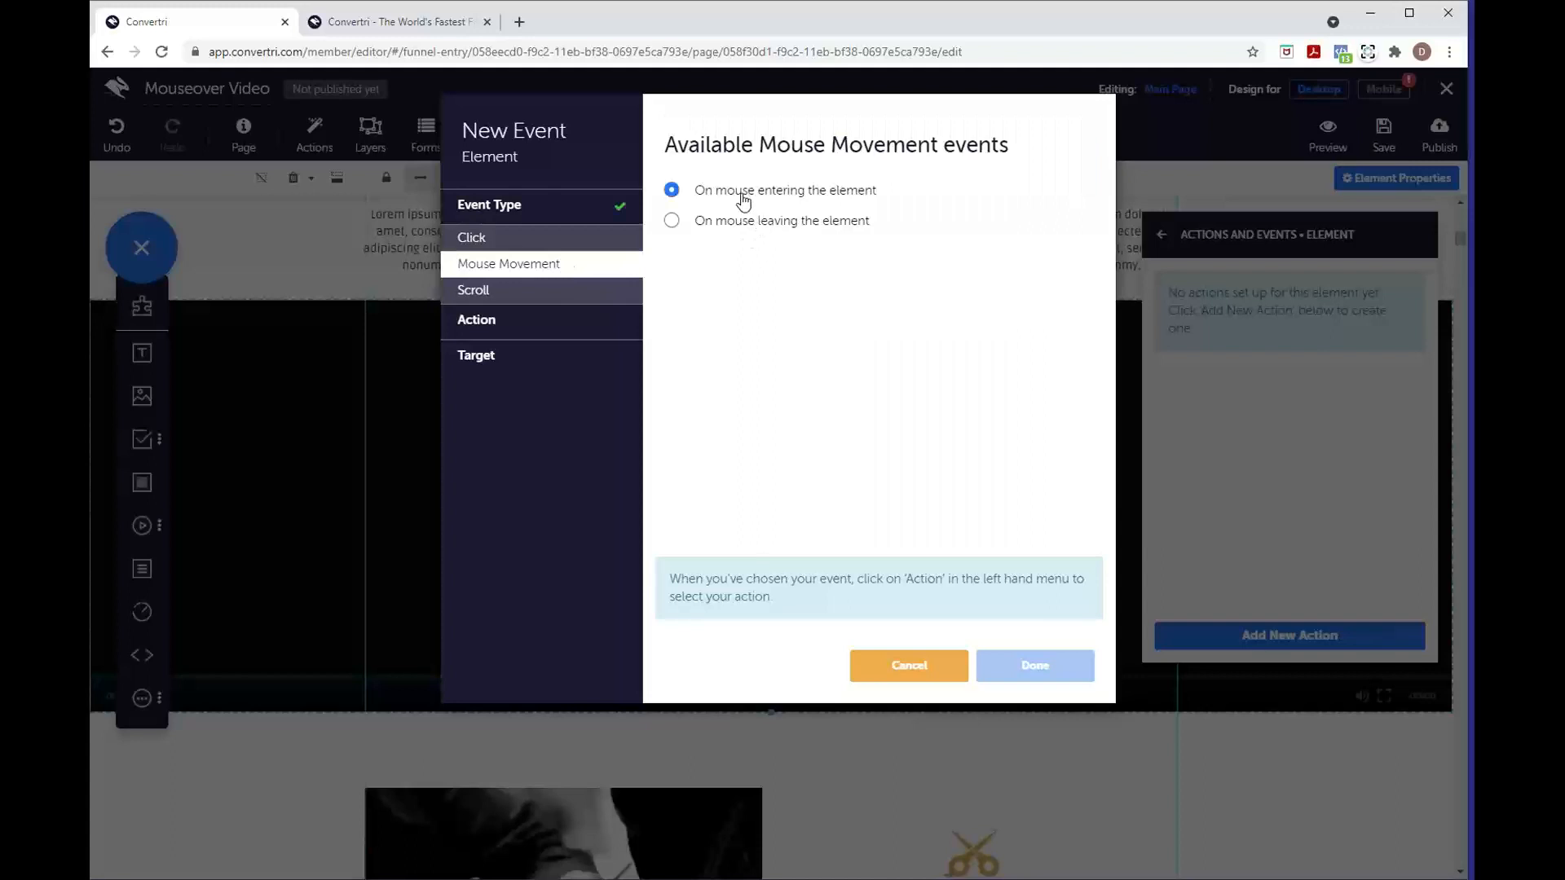
- Make the mouse-enter action start the video, with the Video element as its target, and save the action
{"action": "left_click", "coordinate": [580, 320]}
{"action": "left_click", "coordinate": [598, 353]}
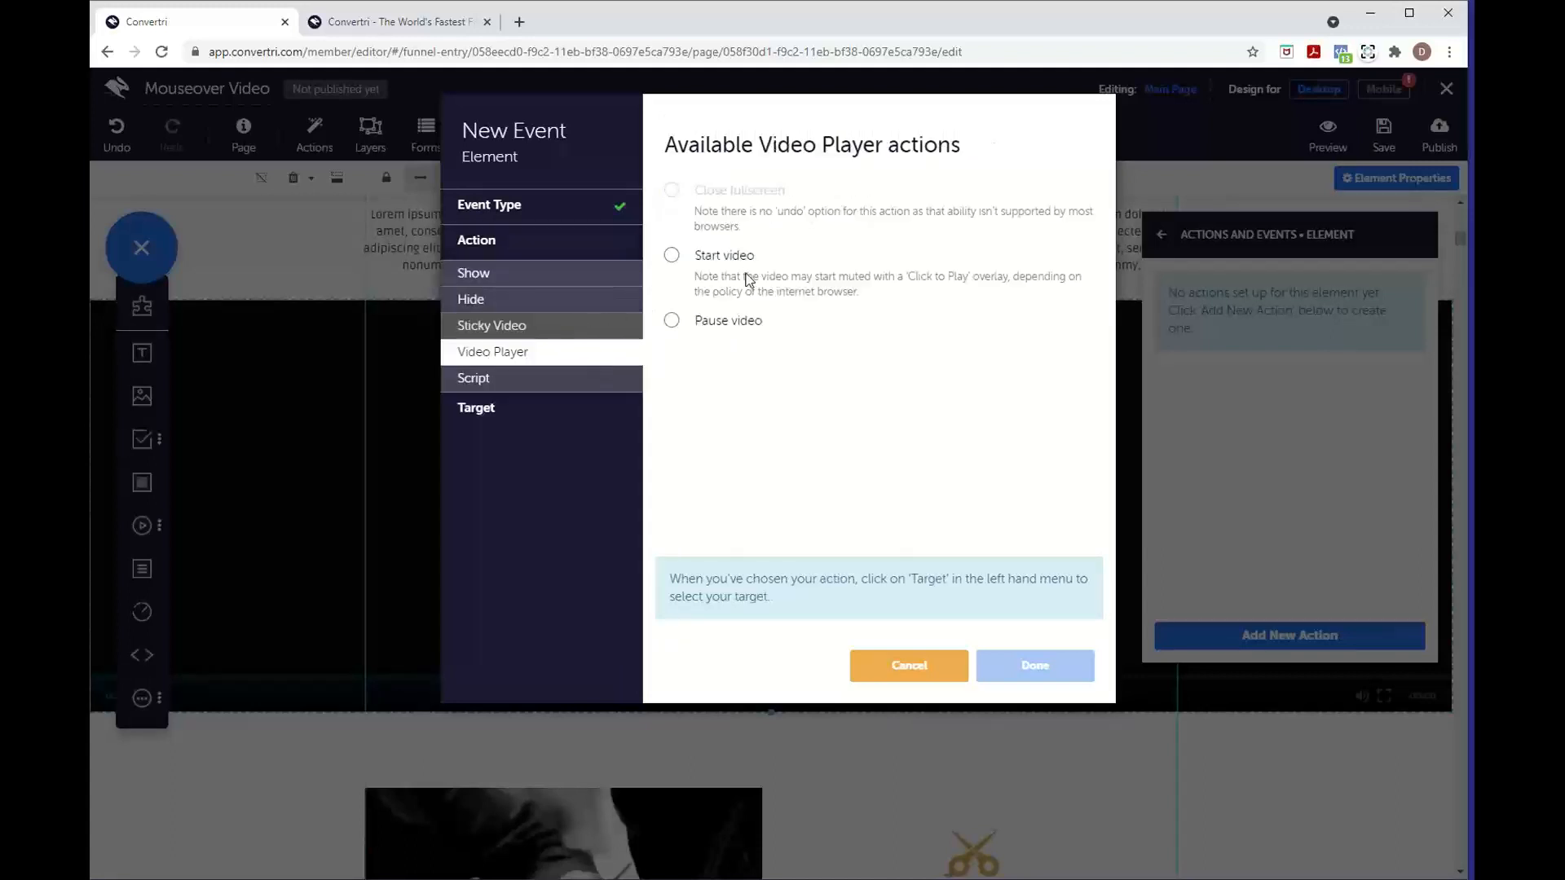
{"action": "left_click", "coordinate": [728, 256]}
{"action": "left_click", "coordinate": [585, 405]}
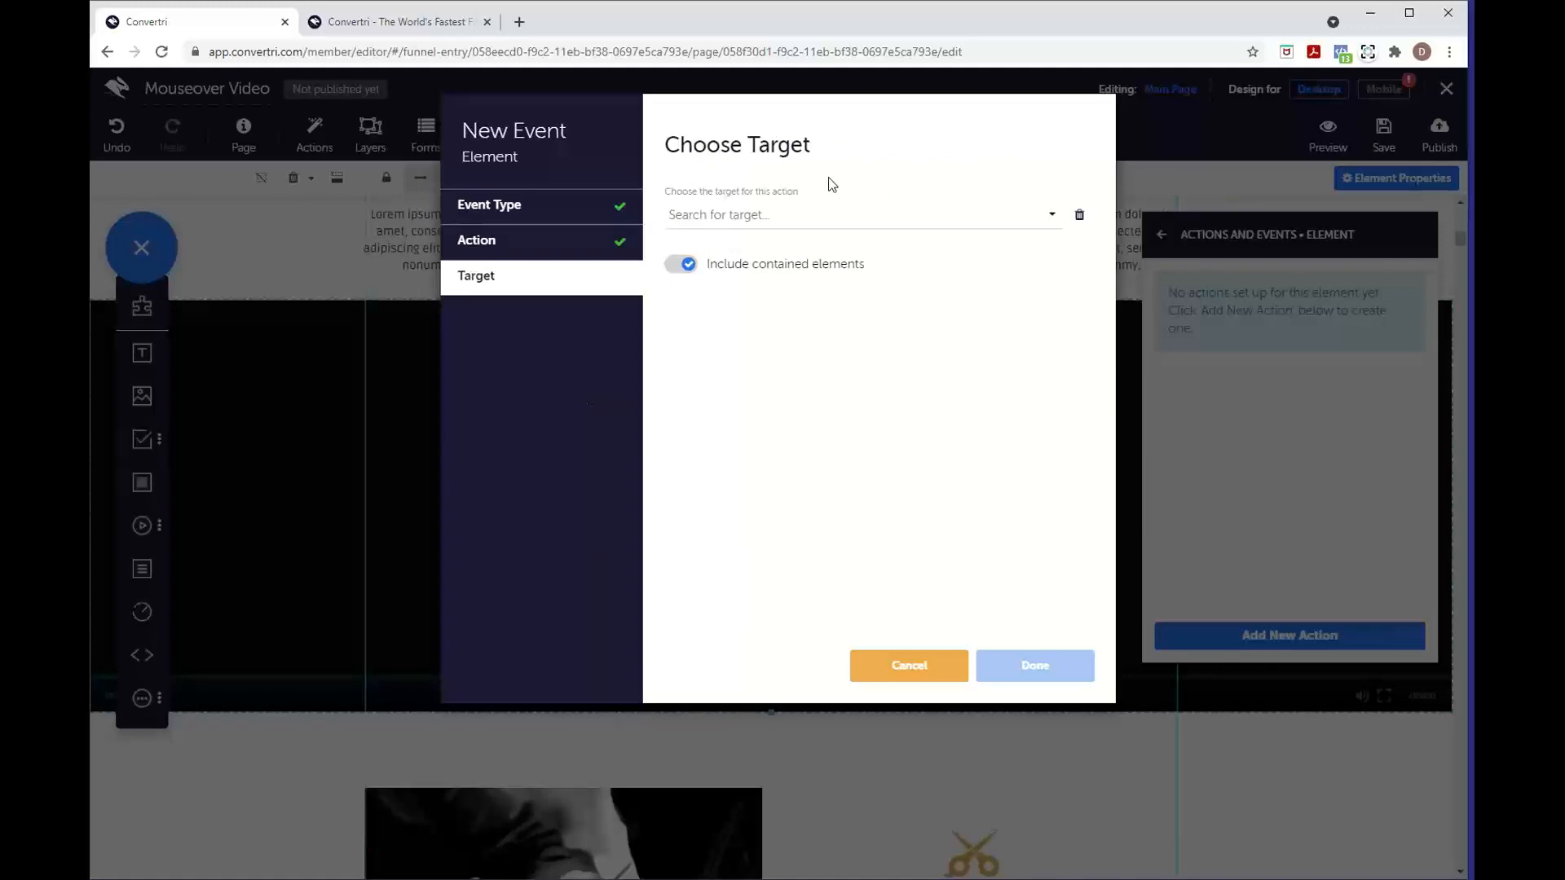
{"action": "left_click", "coordinate": [794, 214]}
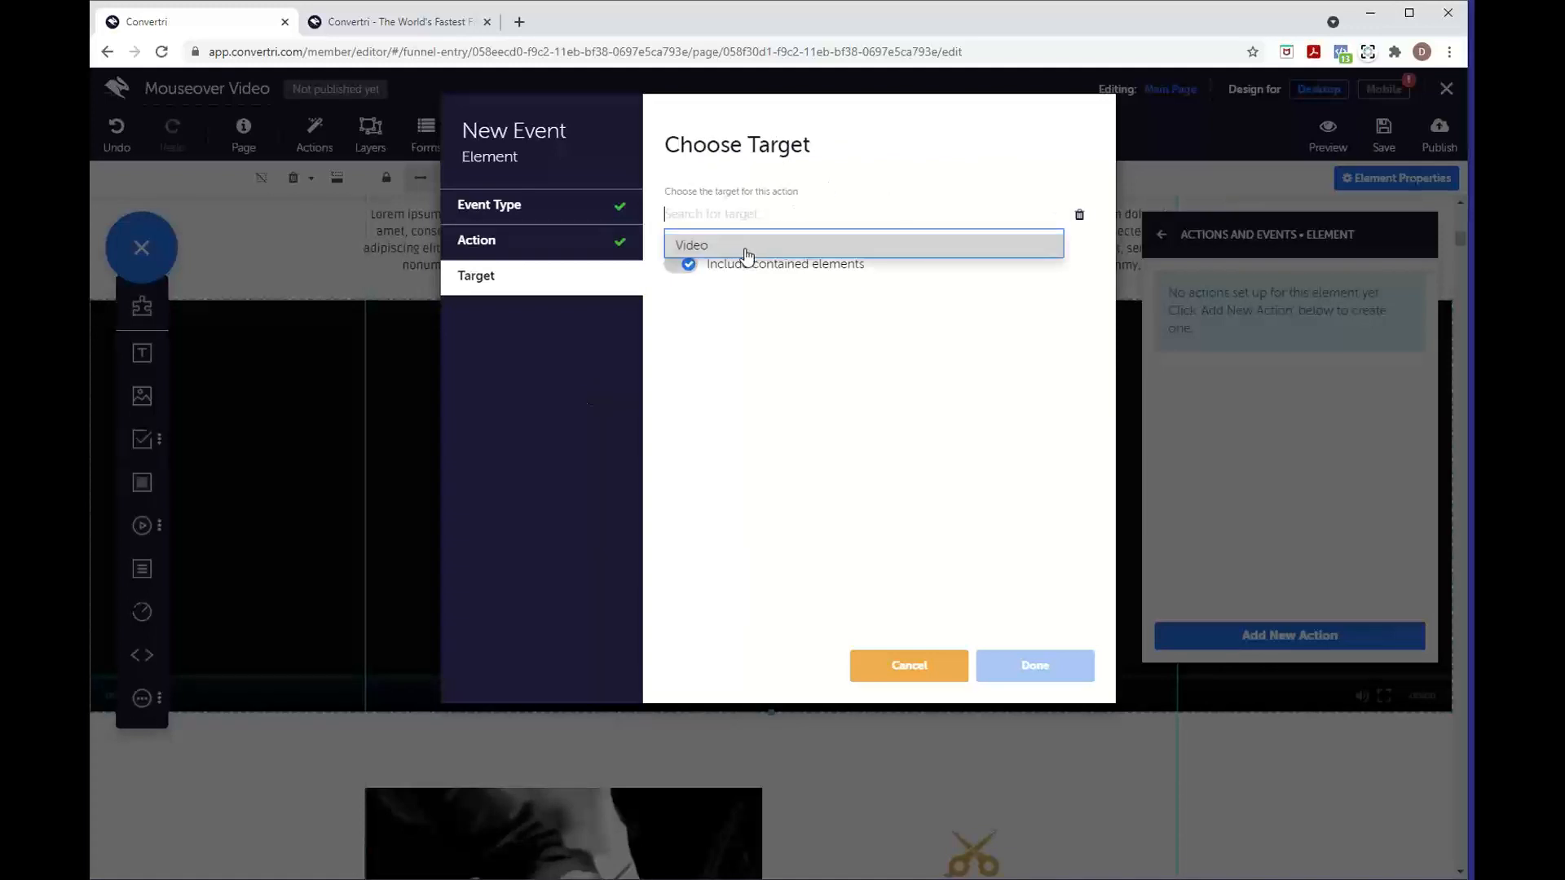
{"action": "left_click", "coordinate": [747, 254]}
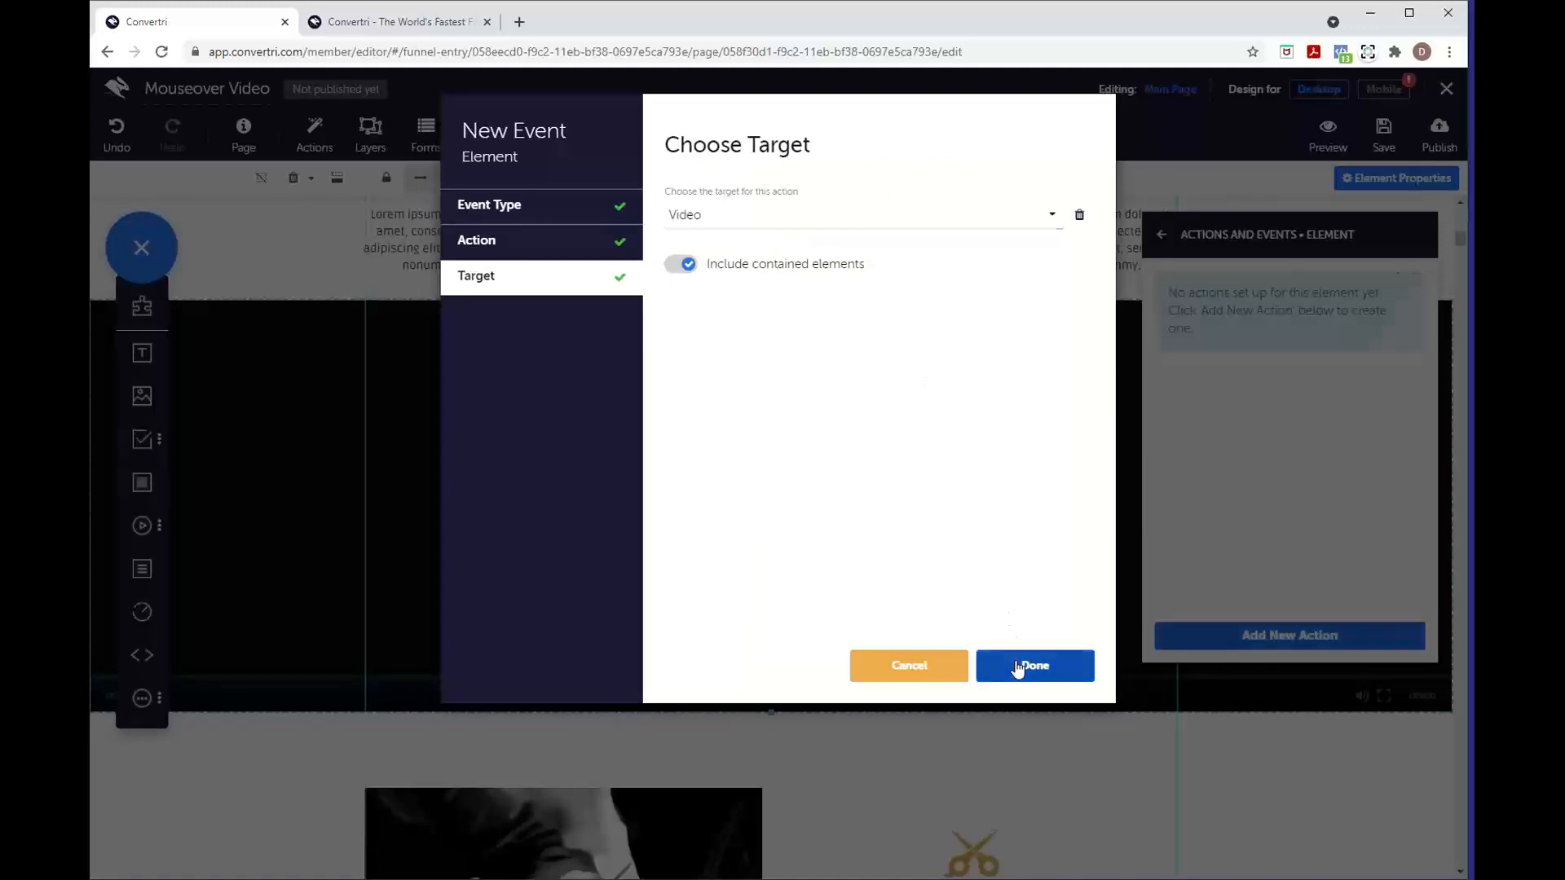
{"action": "left_click", "coordinate": [1018, 666]}
- Add a second action to the overlay, triggered on the mouse leaving the element
{"action": "left_click", "coordinate": [1278, 641]}
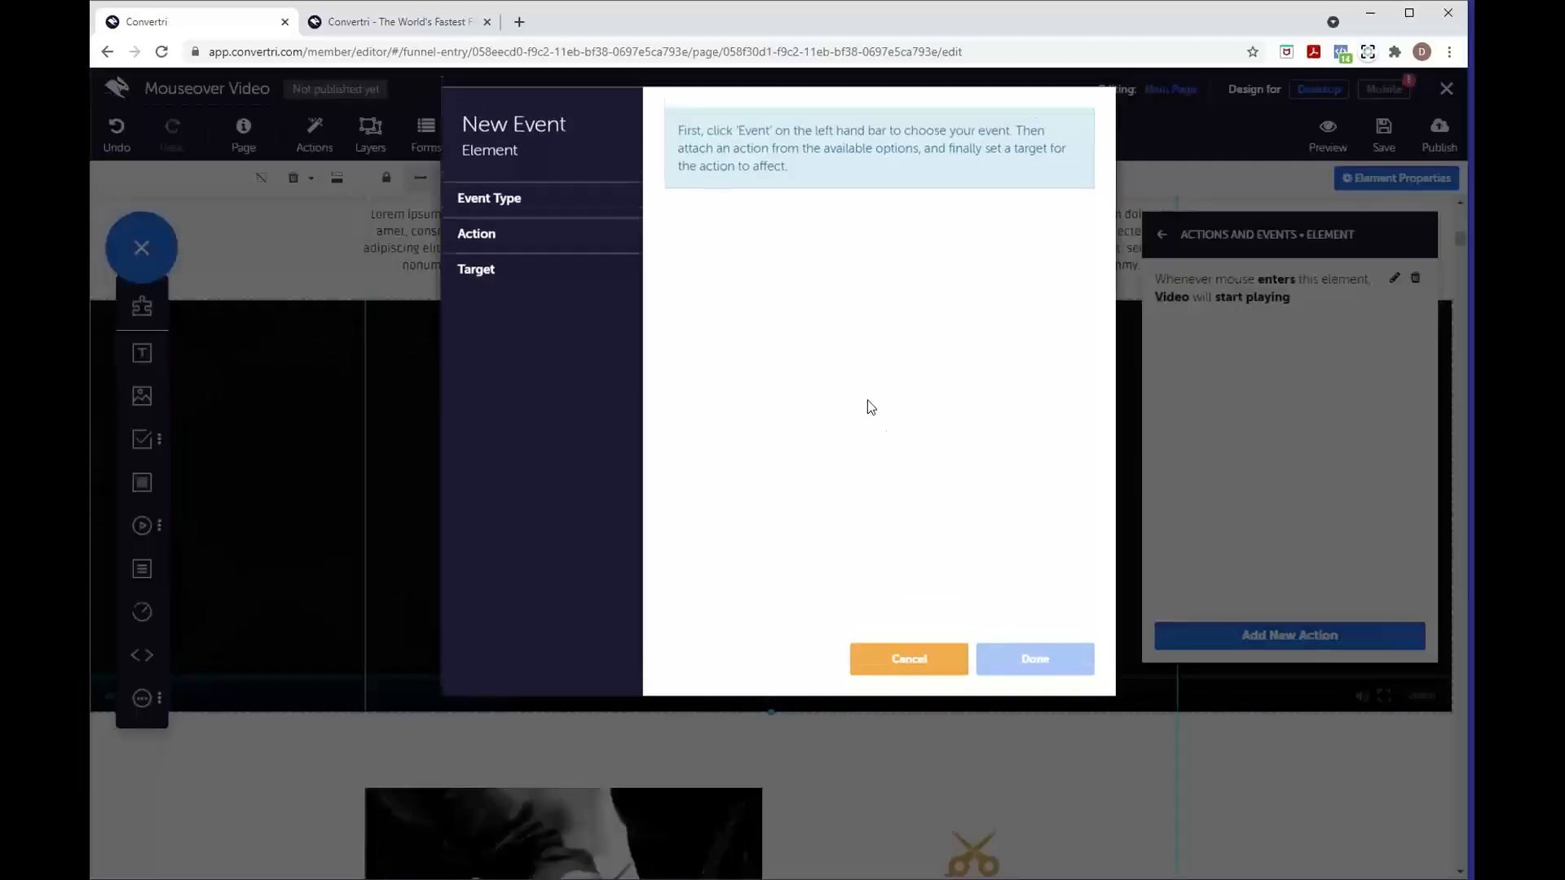
{"action": "left_click", "coordinate": [544, 232]}
{"action": "left_click", "coordinate": [542, 268]}
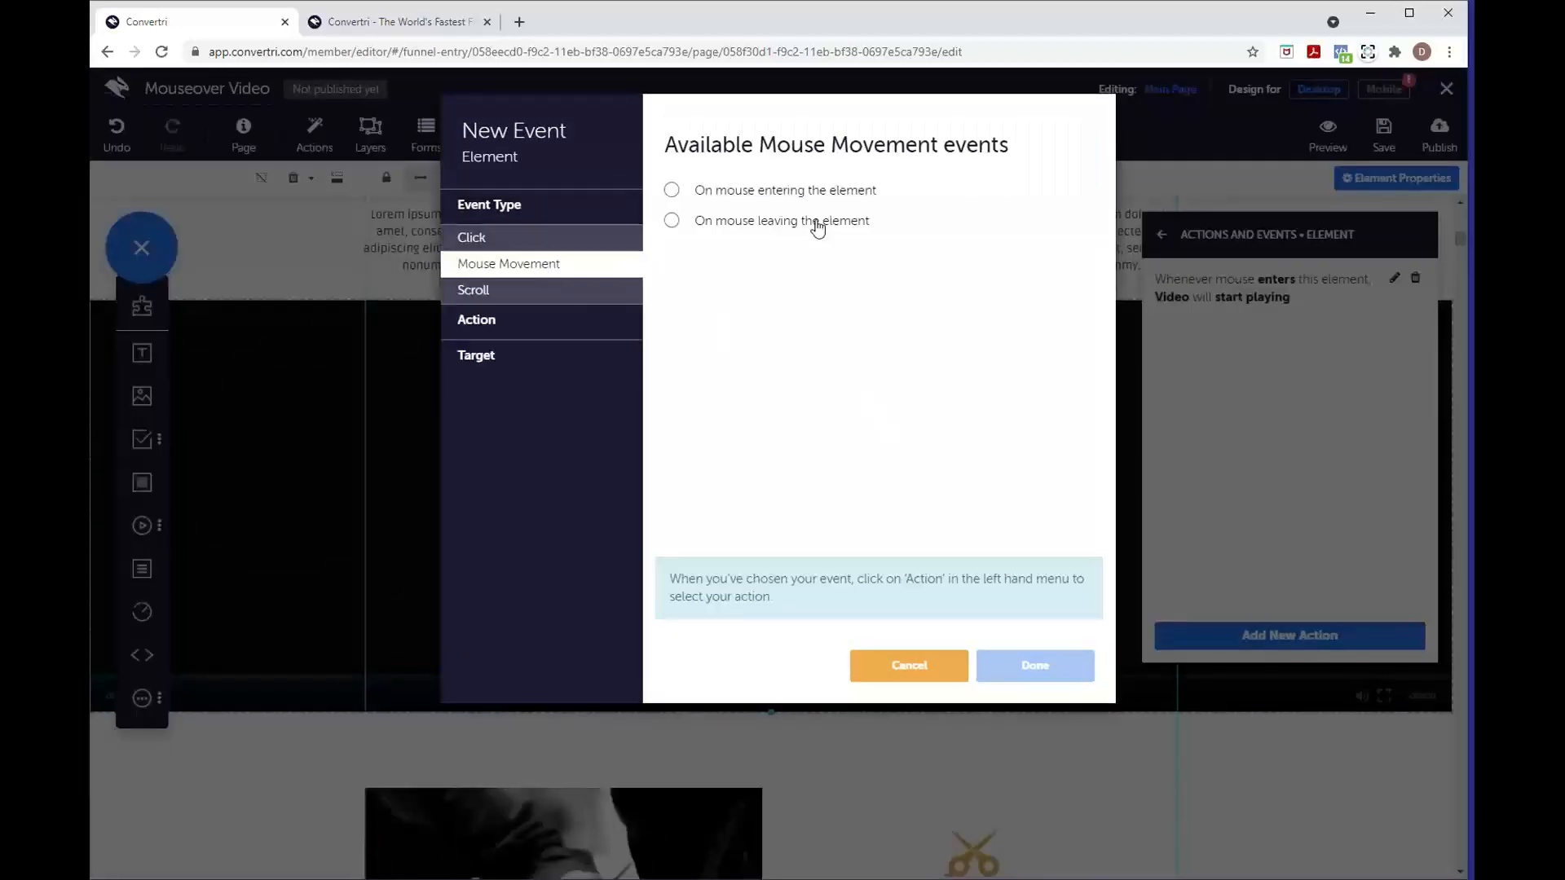
{"action": "left_click", "coordinate": [815, 229]}
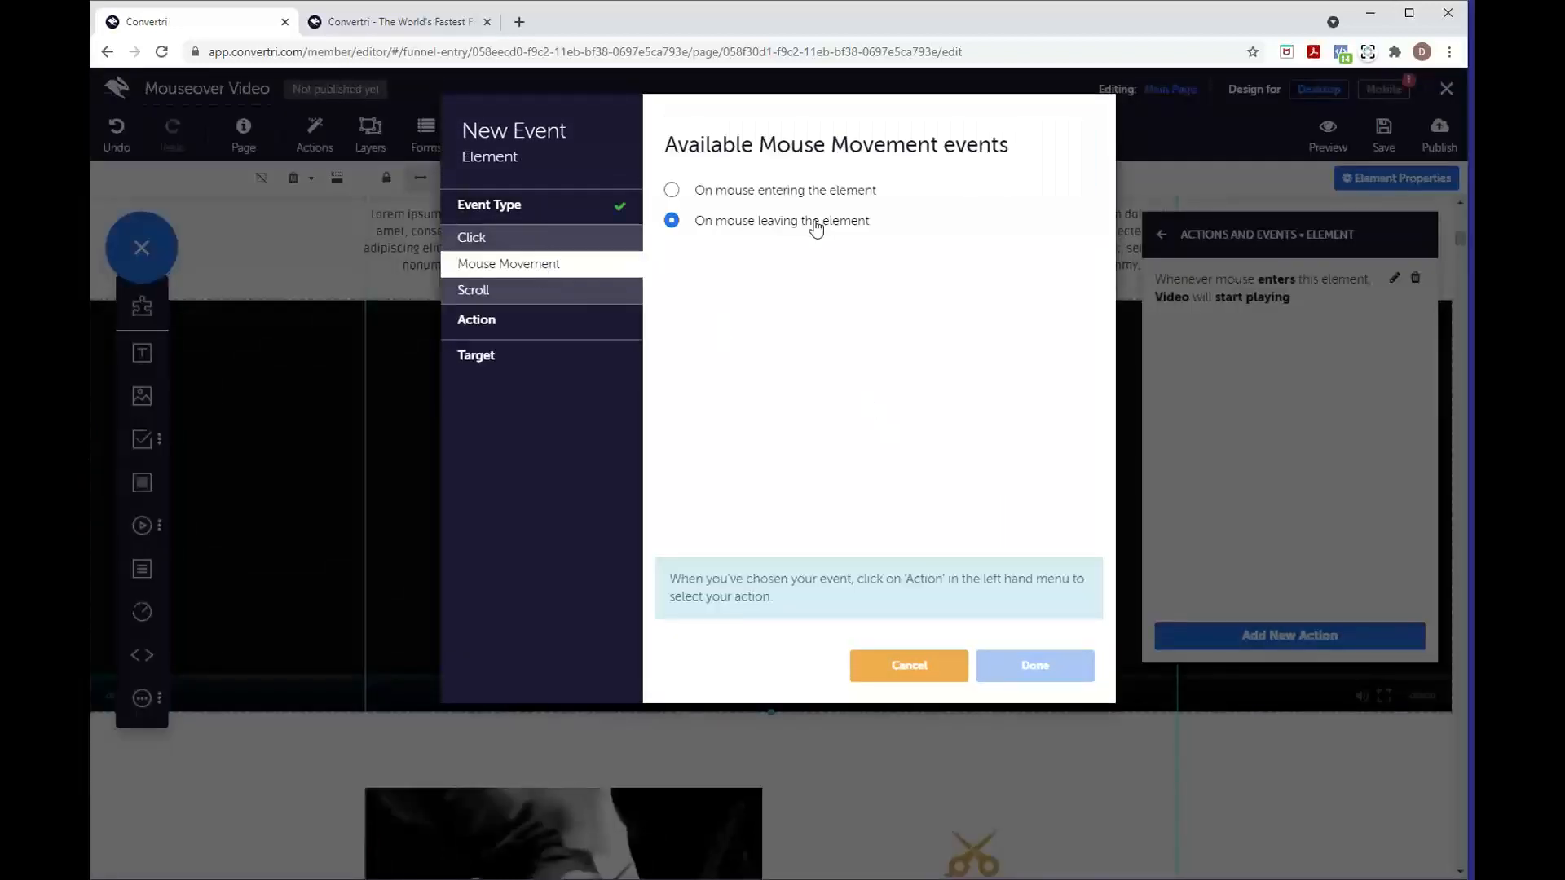
- Make the mouse-leave action pause the video, with the Video element as its target, and save the action
{"action": "left_click", "coordinate": [551, 319]}
{"action": "left_click", "coordinate": [561, 353]}
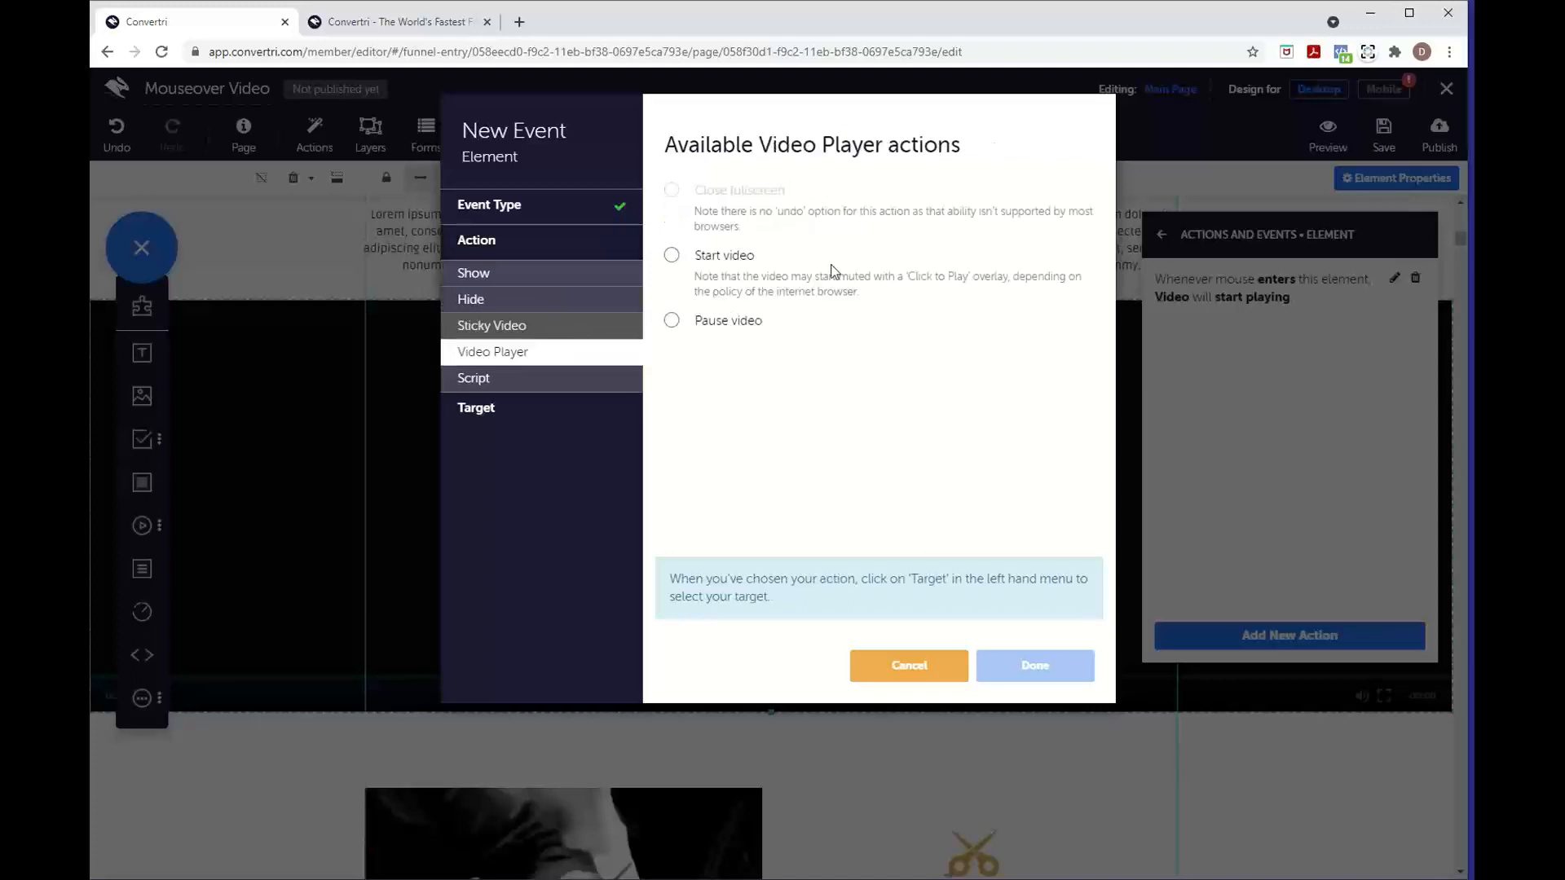
{"action": "left_click", "coordinate": [690, 324]}
{"action": "left_click", "coordinate": [544, 403]}
{"action": "left_click", "coordinate": [692, 217]}
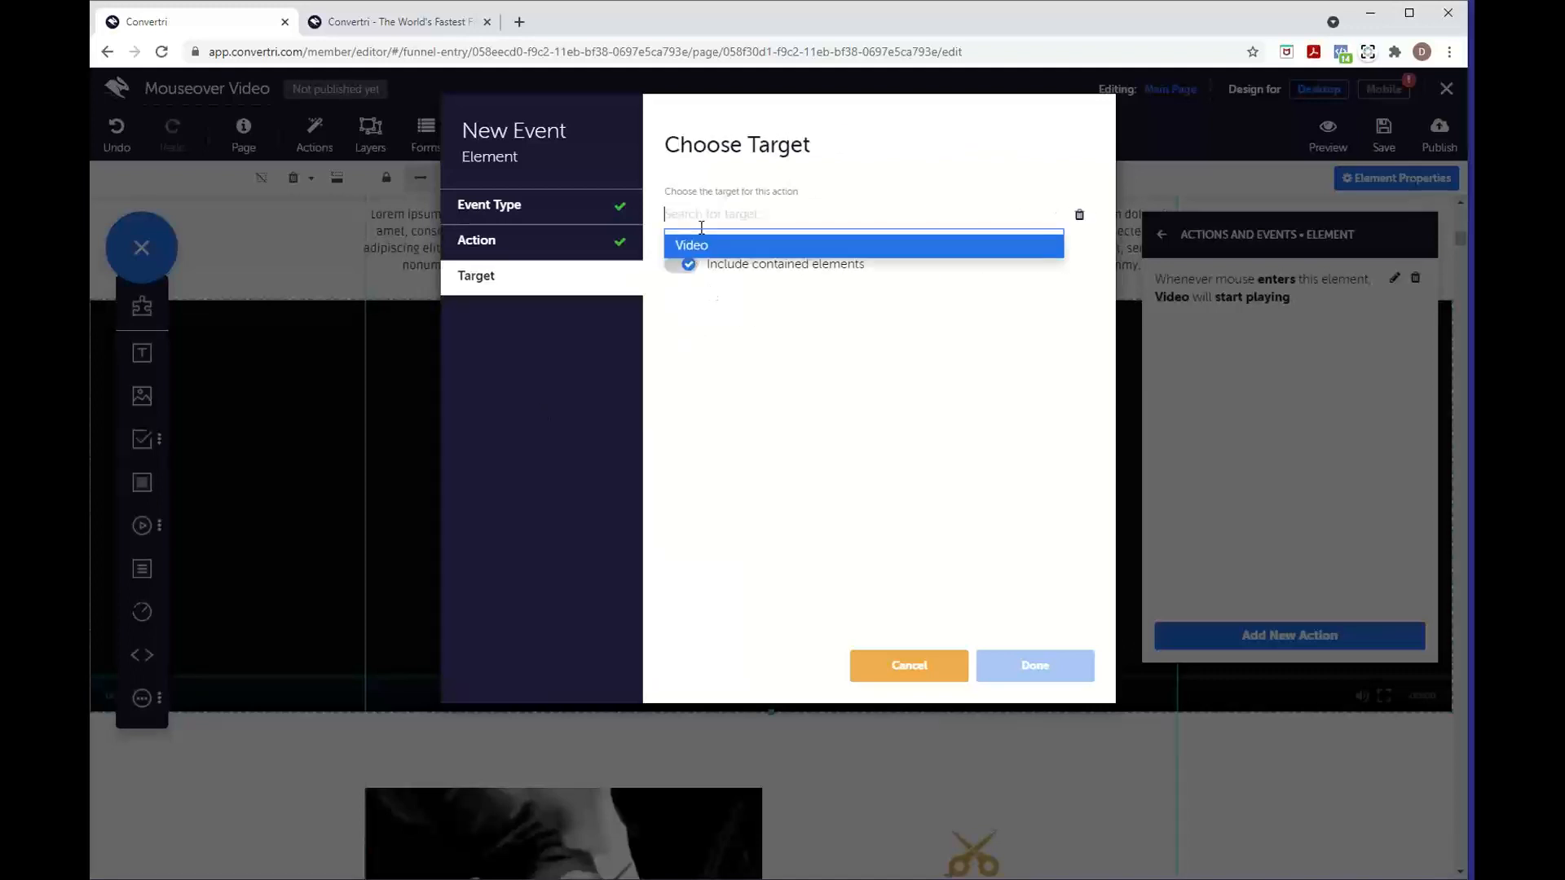
{"action": "left_click", "coordinate": [711, 244]}
{"action": "left_click", "coordinate": [1013, 666]}
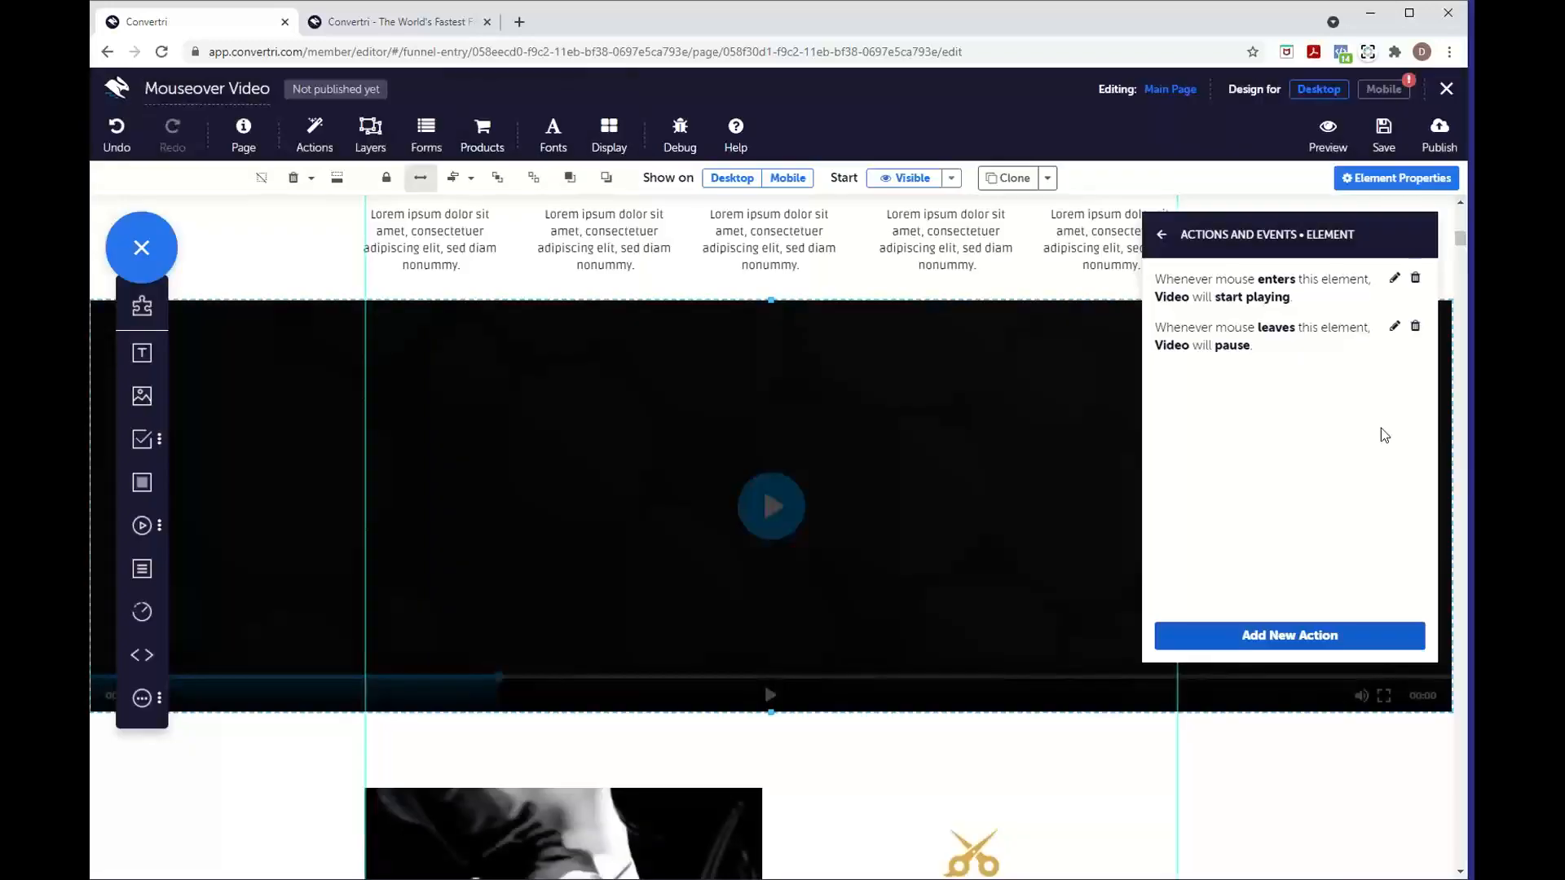
- Publish the Mouseover Video page at the path "mouseovervid"
{"action": "left_click", "coordinate": [1432, 146]}
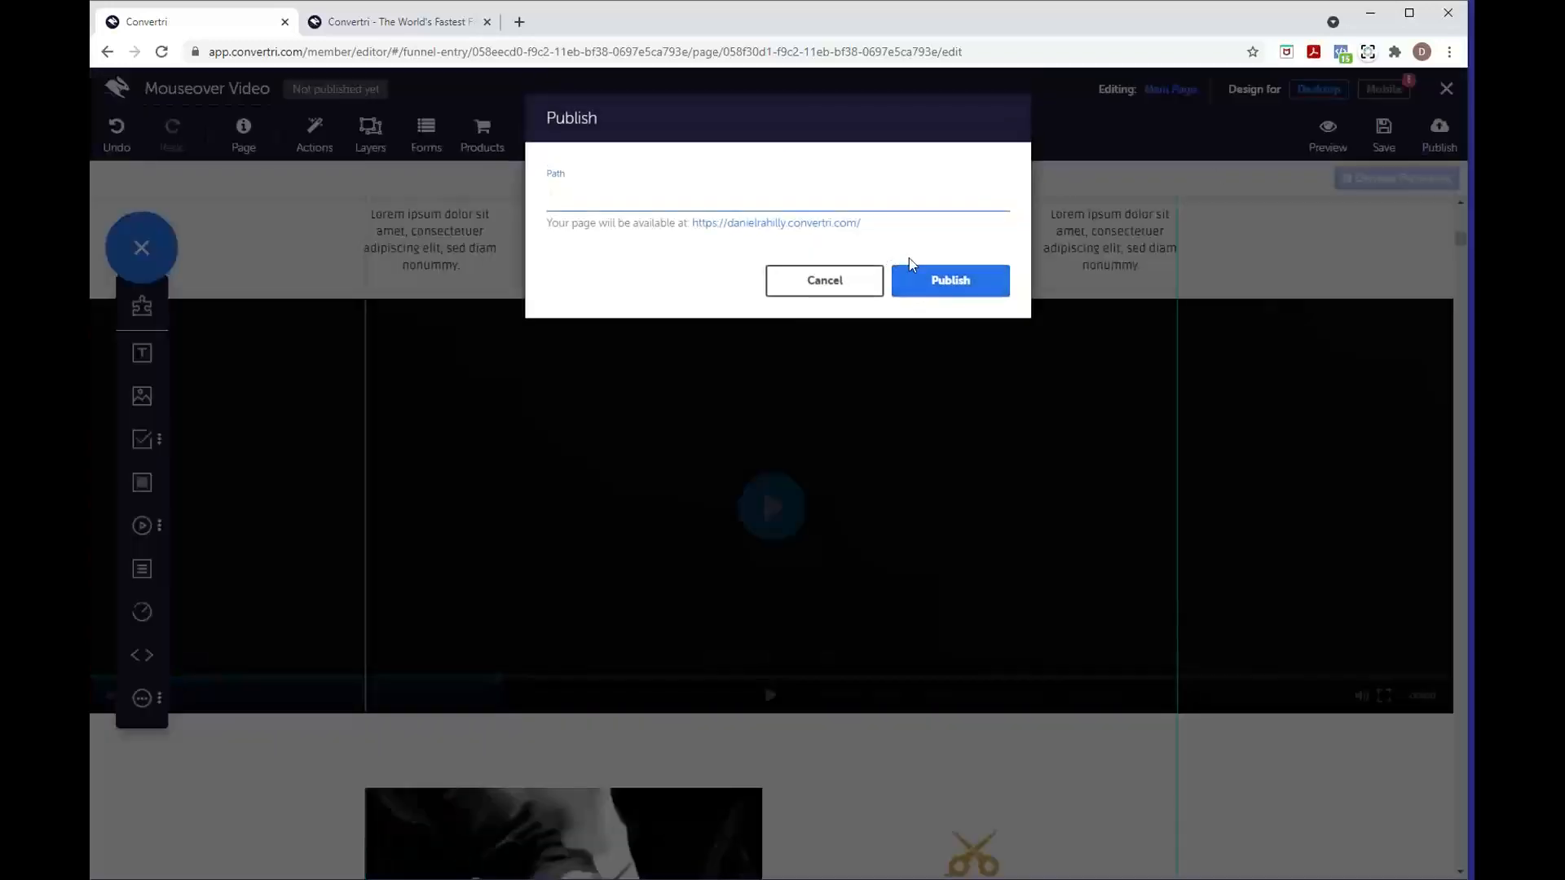
{"action": "type", "text": "mouseovervid"}
{"action": "left_click", "coordinate": [911, 279]}
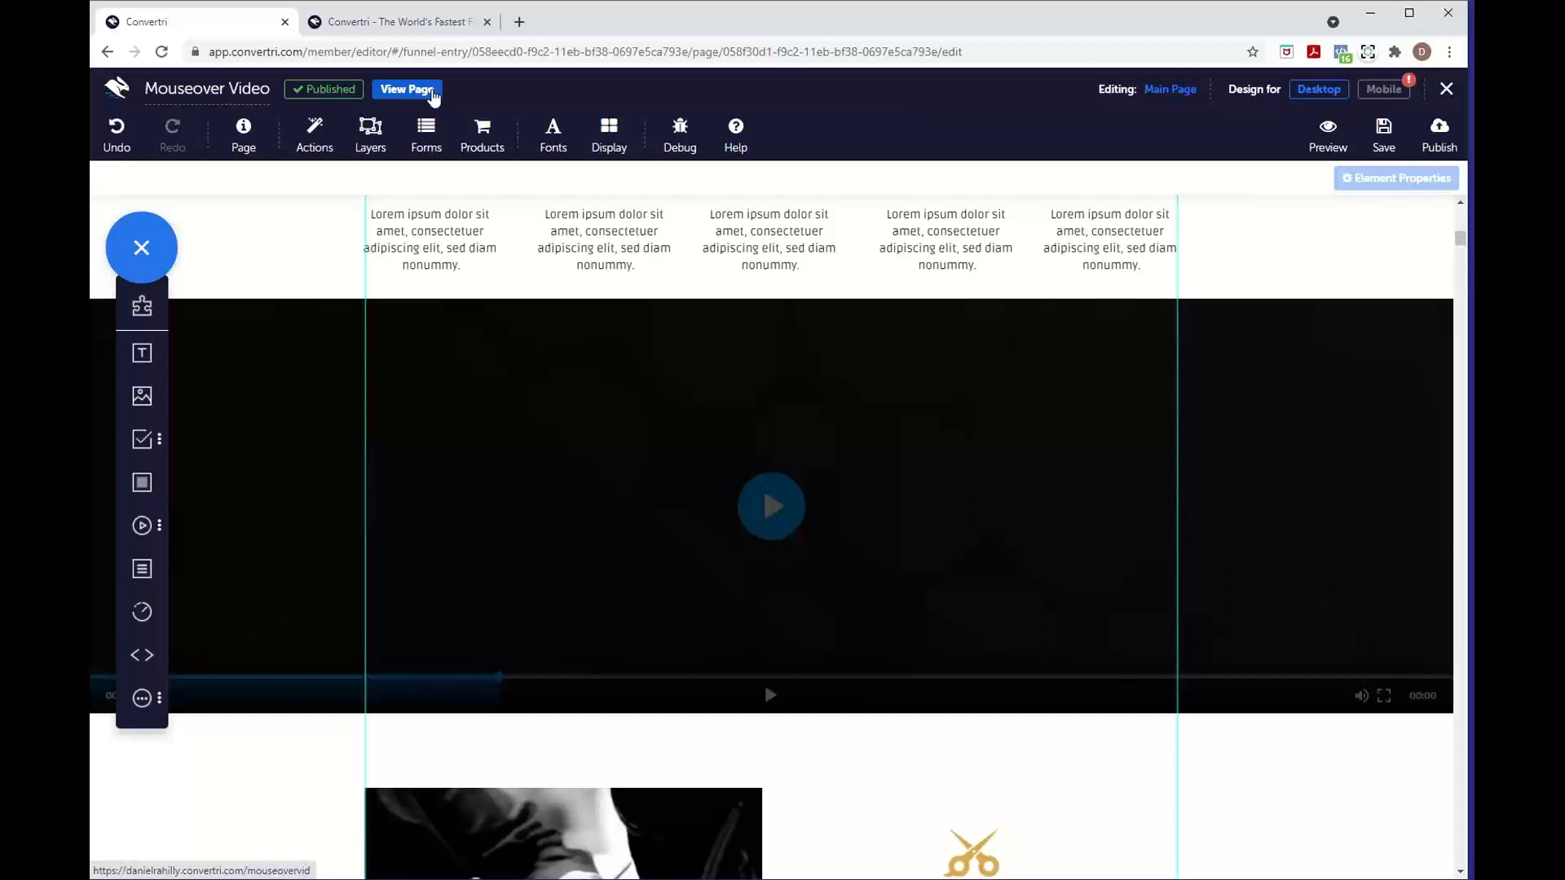
- View the published page and test the mouseover playback of the video below the Our Services section
{"action": "left_click", "coordinate": [432, 94]}
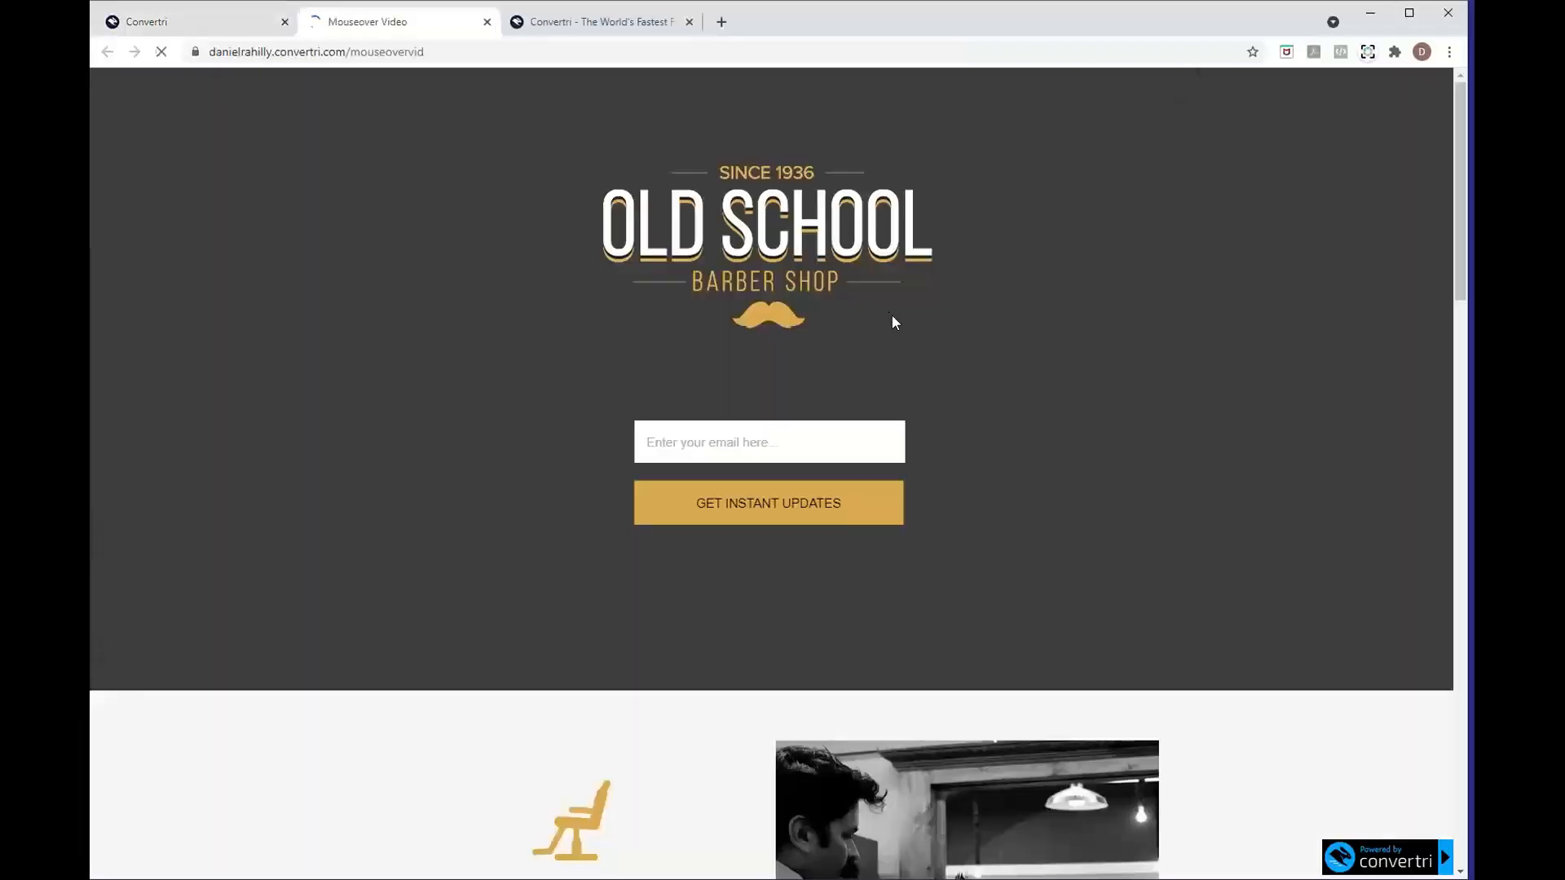
{"action": "scroll", "coordinate": [818, 578], "scroll_direction": "down", "scroll_amount": 8}
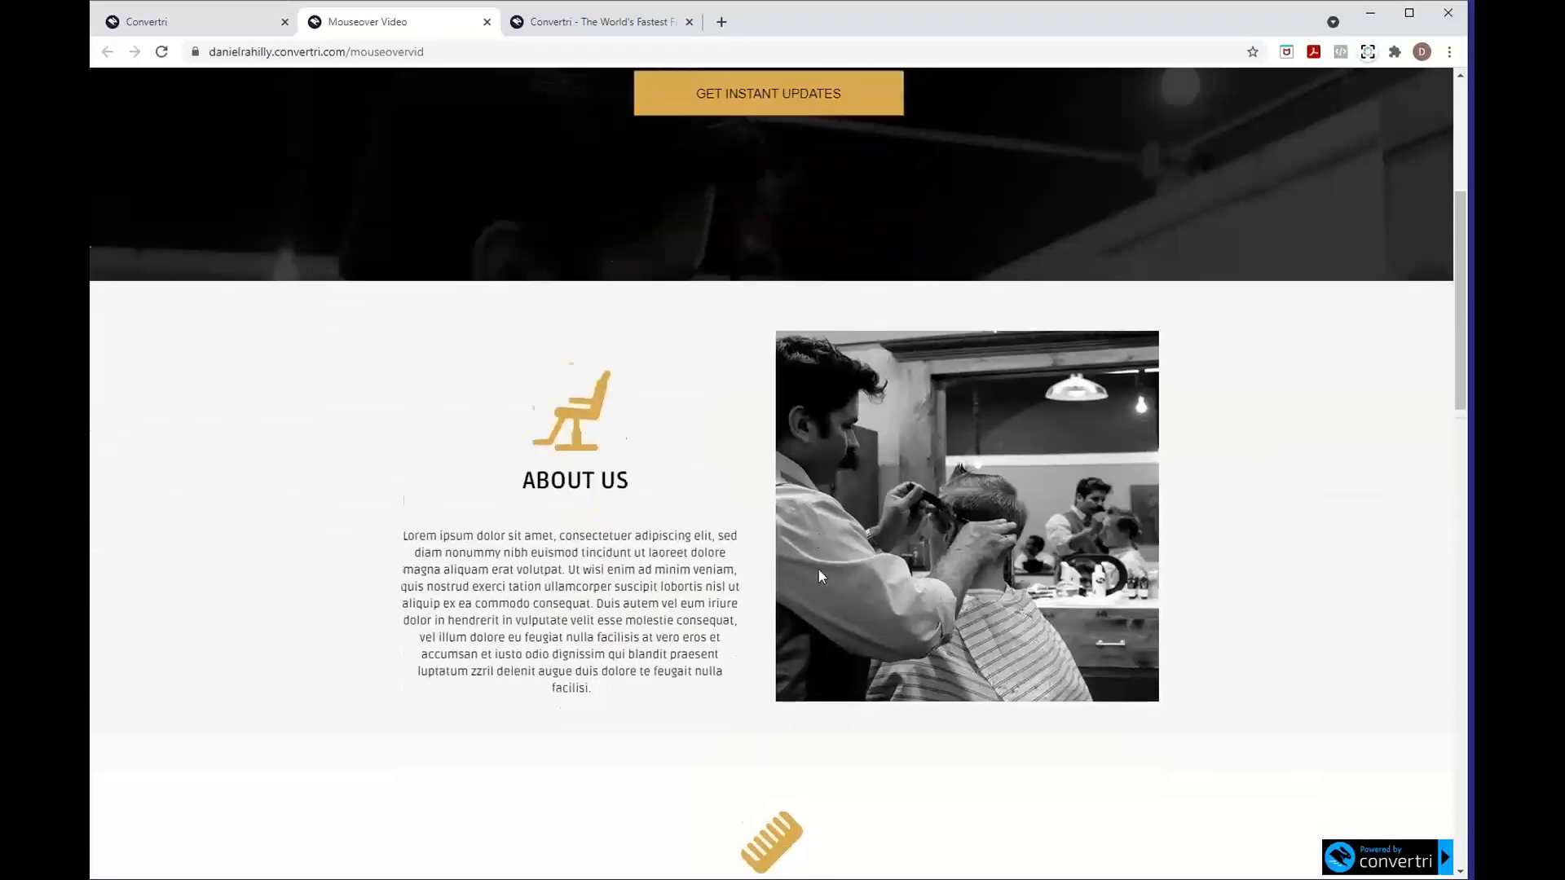
{"action": "scroll", "coordinate": [818, 576], "scroll_direction": "down", "scroll_amount": 4}
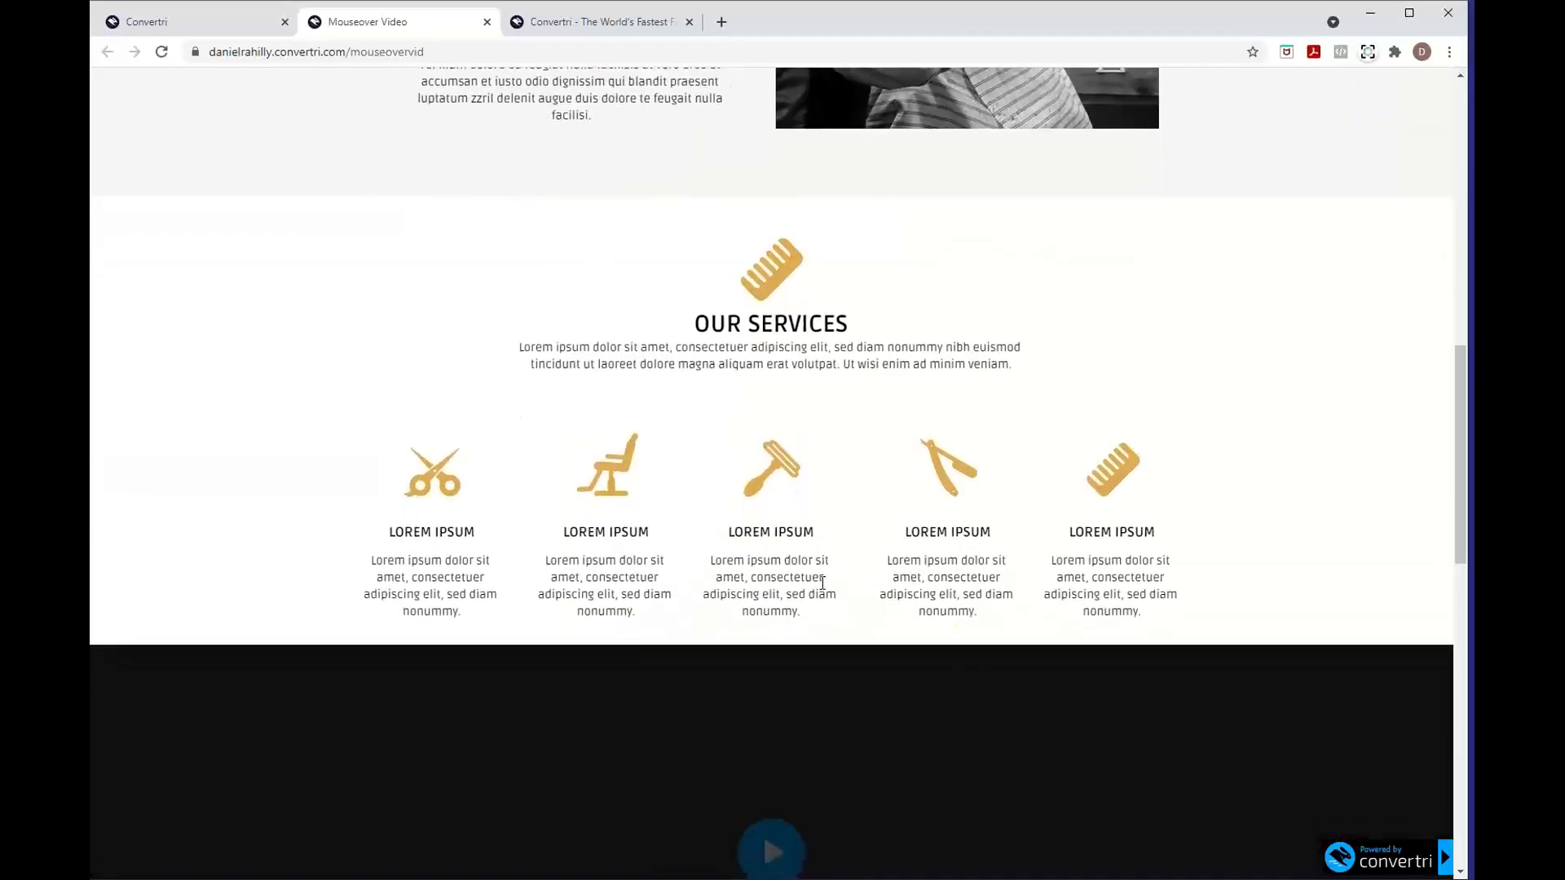
{"action": "scroll", "coordinate": [834, 745], "scroll_direction": "down", "scroll_amount": 3}
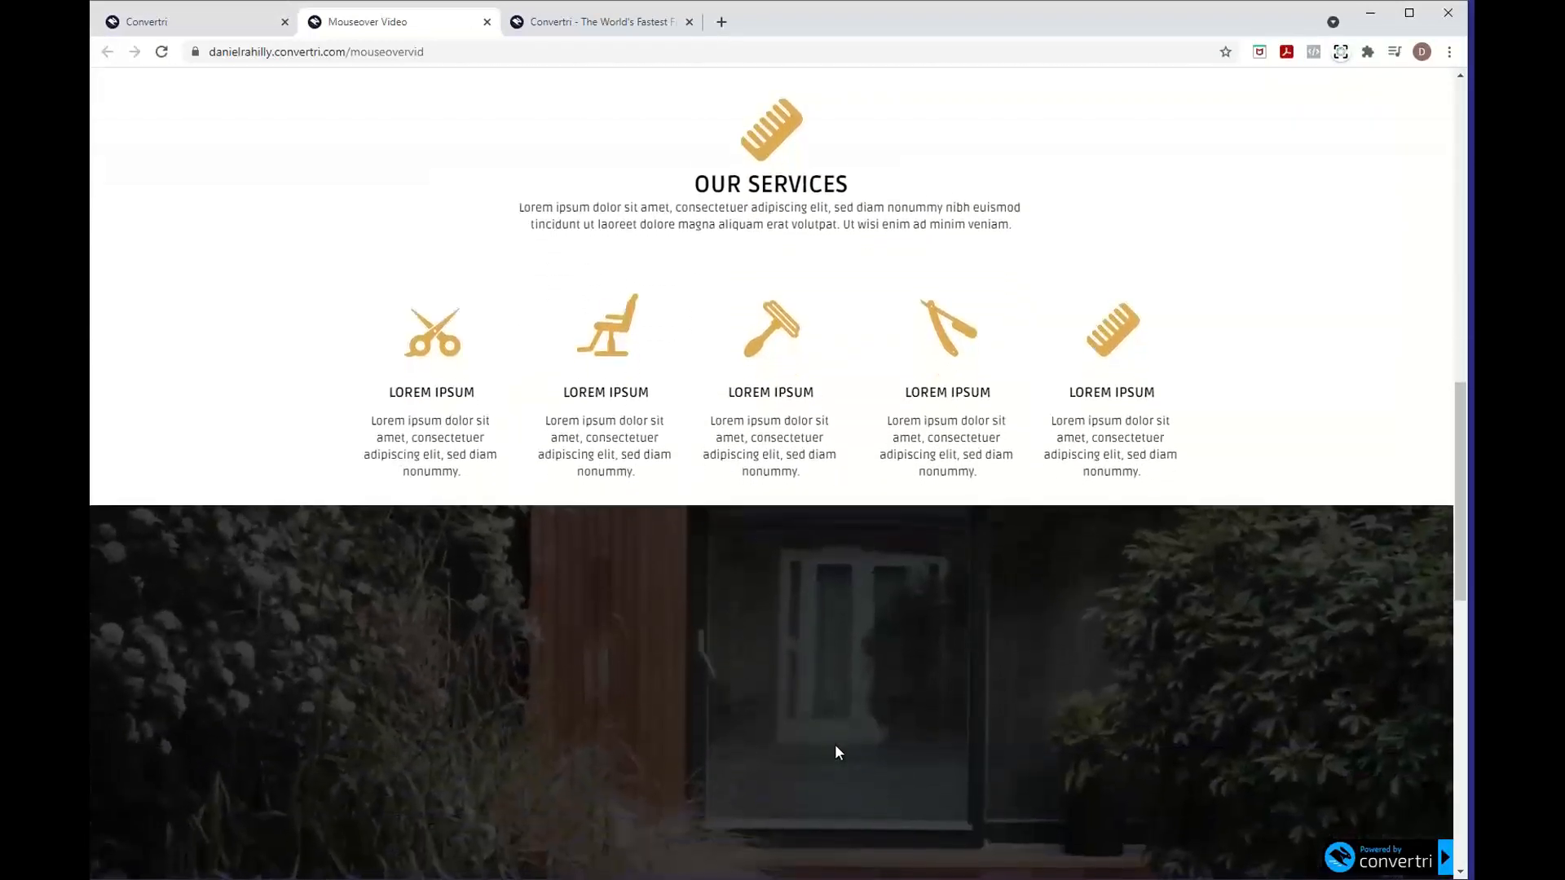
{"action": "scroll", "coordinate": [834, 744], "scroll_direction": "down", "scroll_amount": 1}
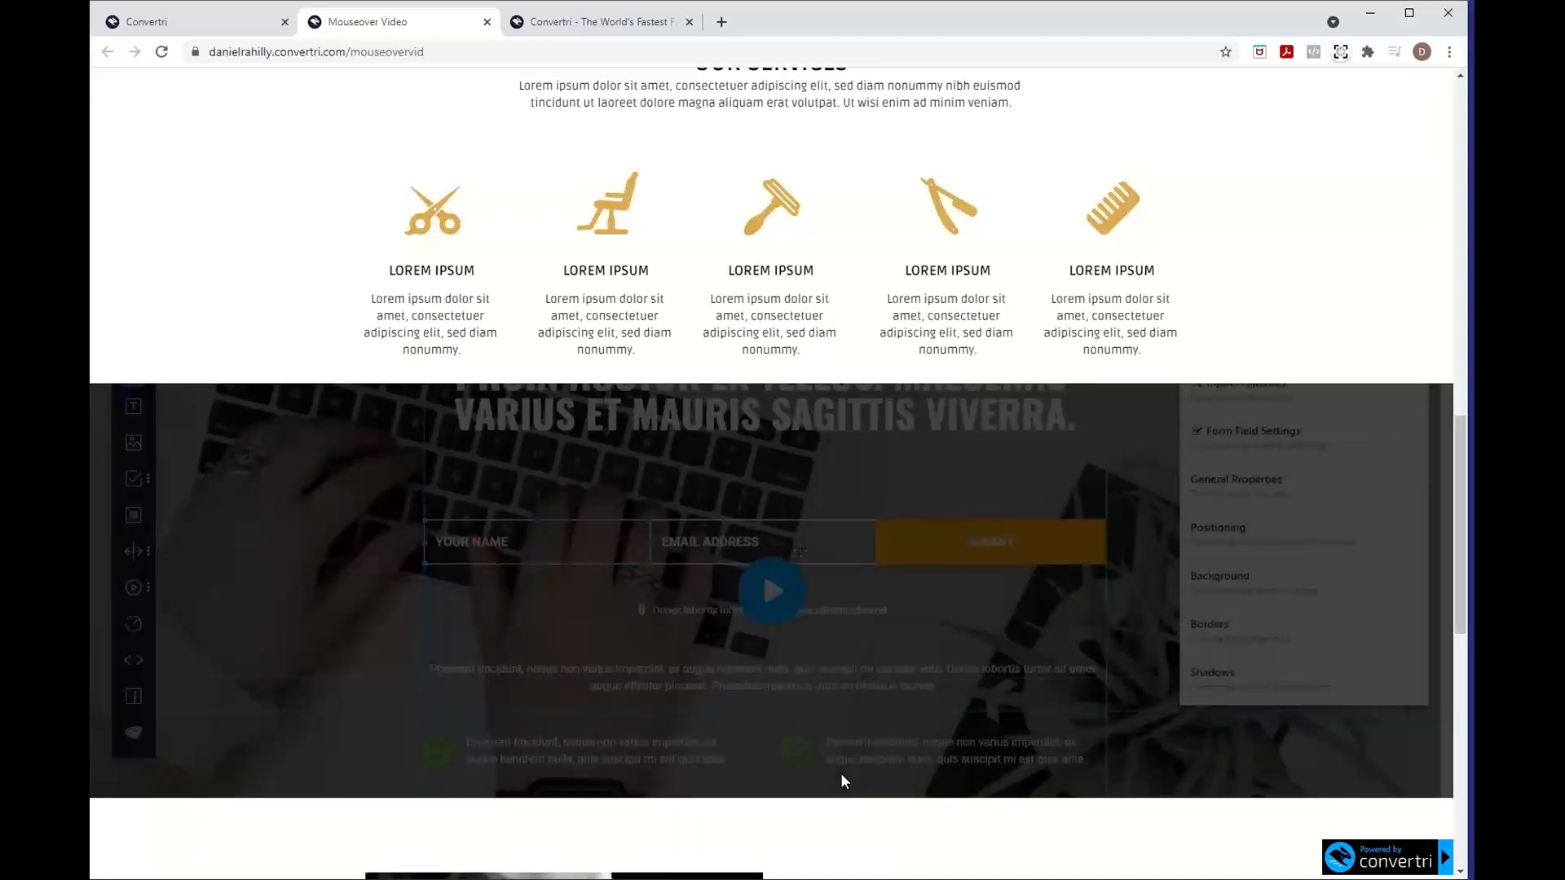
{"action": "scroll", "coordinate": [702, 300], "scroll_direction": "up", "scroll_amount": 15}
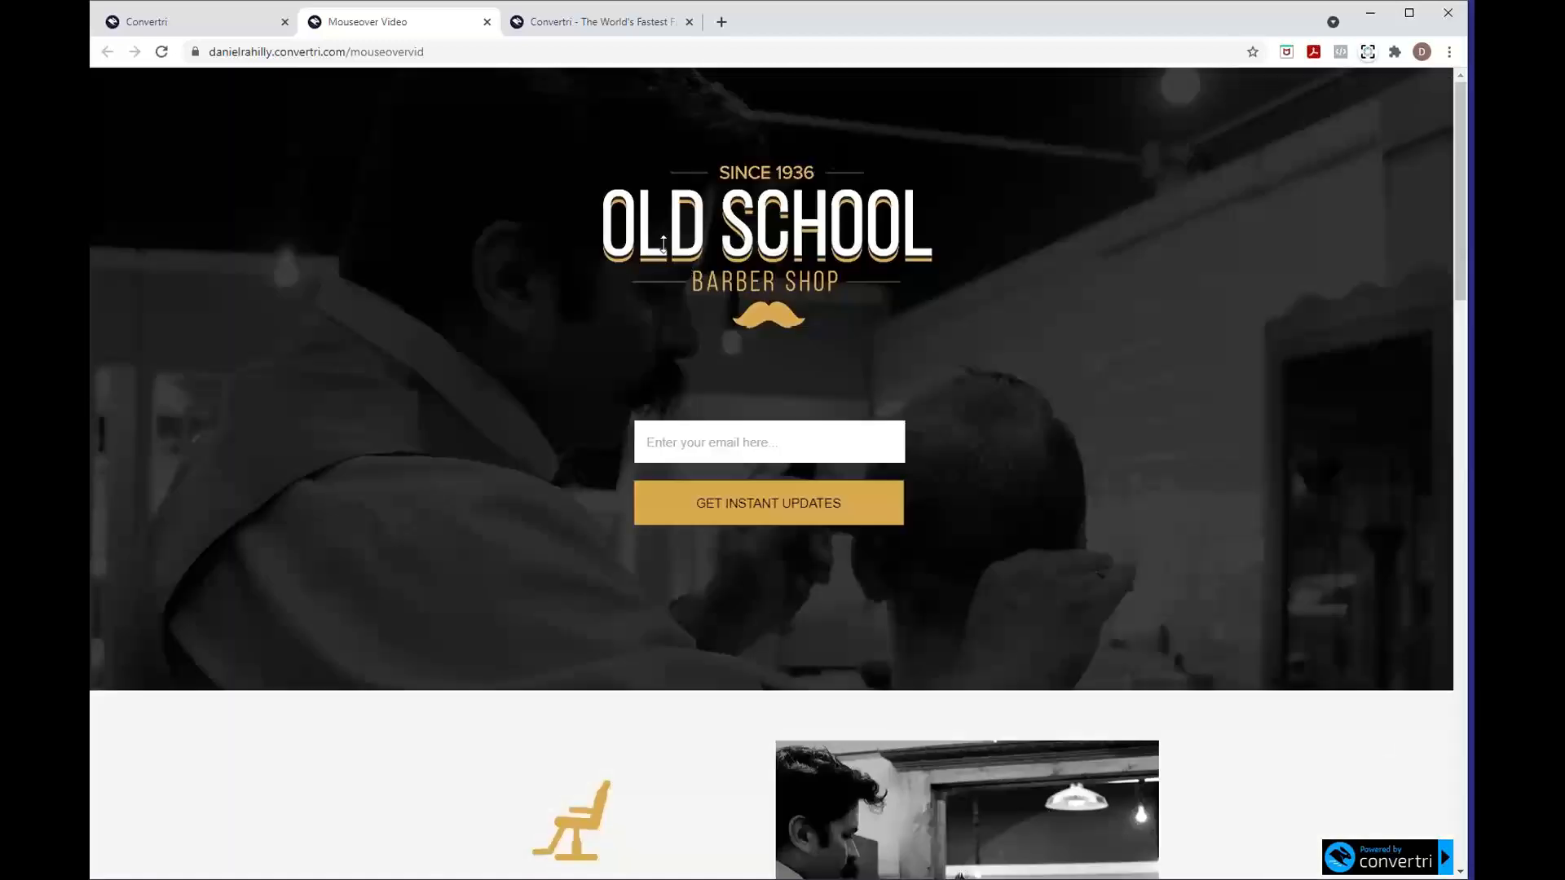
- Close the published page, save the Mouseover Video page in the editor and return to the funnel overview
{"action": "left_click", "coordinate": [642, 22]}
{"action": "left_click", "coordinate": [437, 25]}
{"action": "left_click", "coordinate": [486, 22]}
{"action": "left_click", "coordinate": [192, 25]}
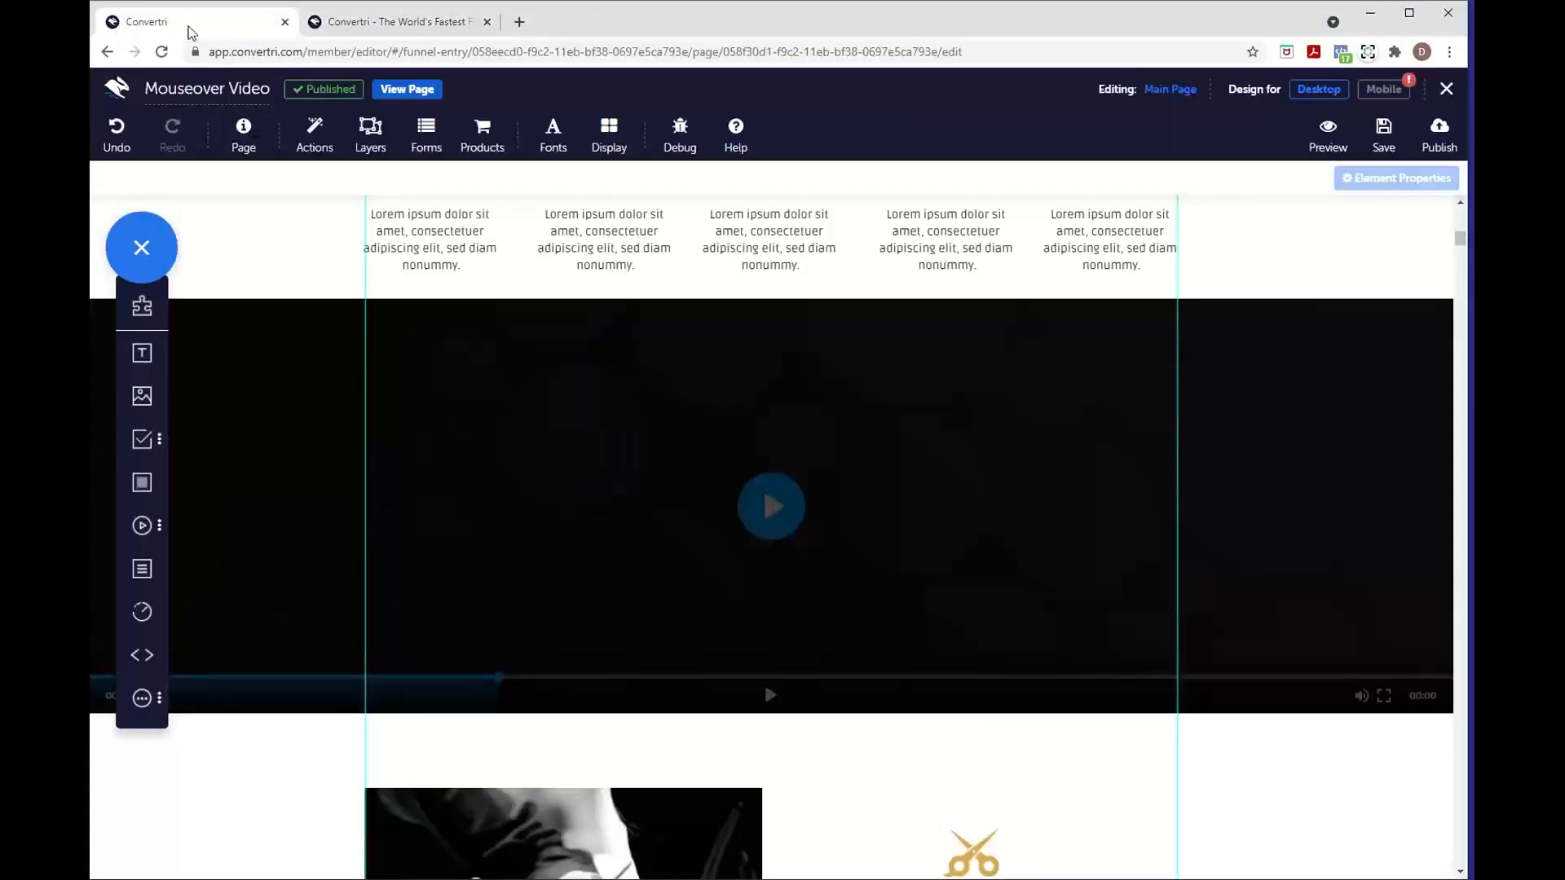
{"action": "scroll", "coordinate": [1375, 326], "scroll_direction": "up", "scroll_amount": 15}
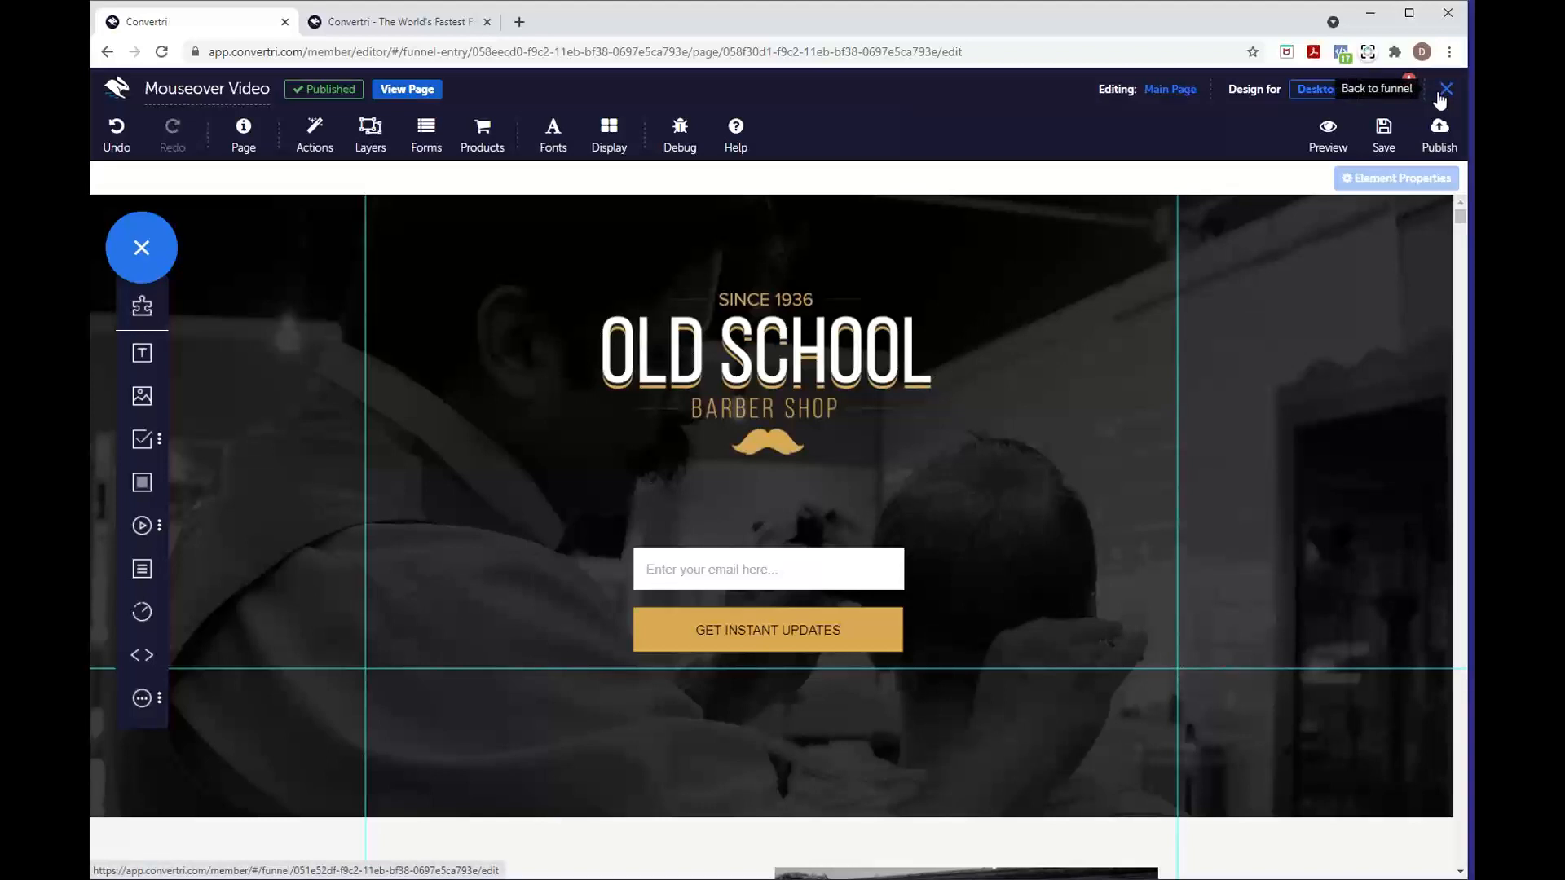
{"action": "left_click", "coordinate": [1385, 132]}
{"action": "left_click", "coordinate": [1440, 93]}
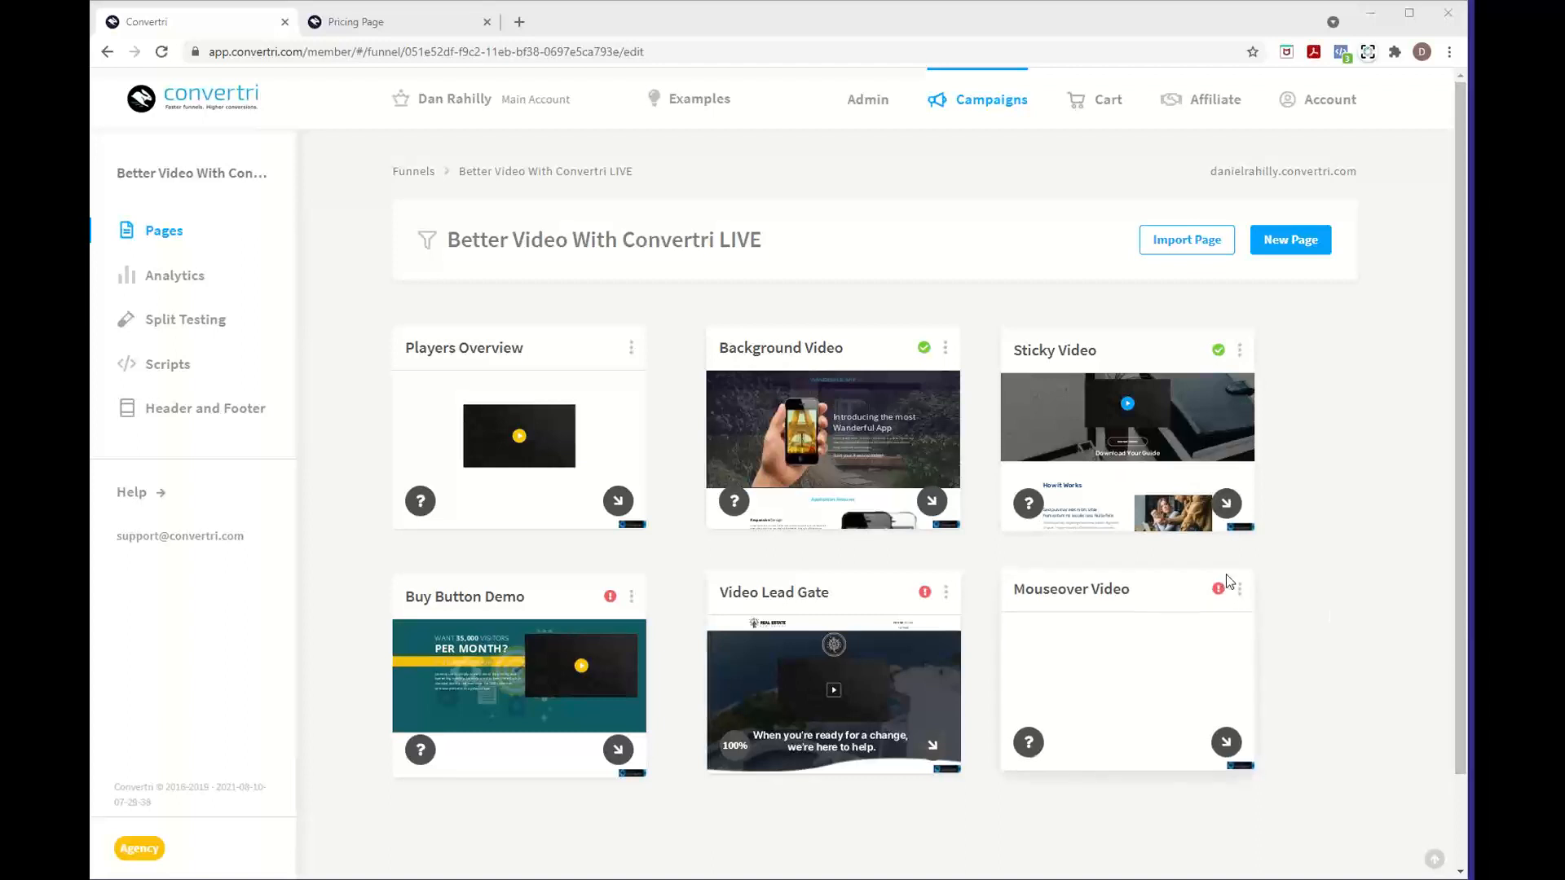
- Open the Training Webinars category of help.convertri.com in a new browser tab and select its full web address
{"action": "left_click", "coordinate": [525, 27]}
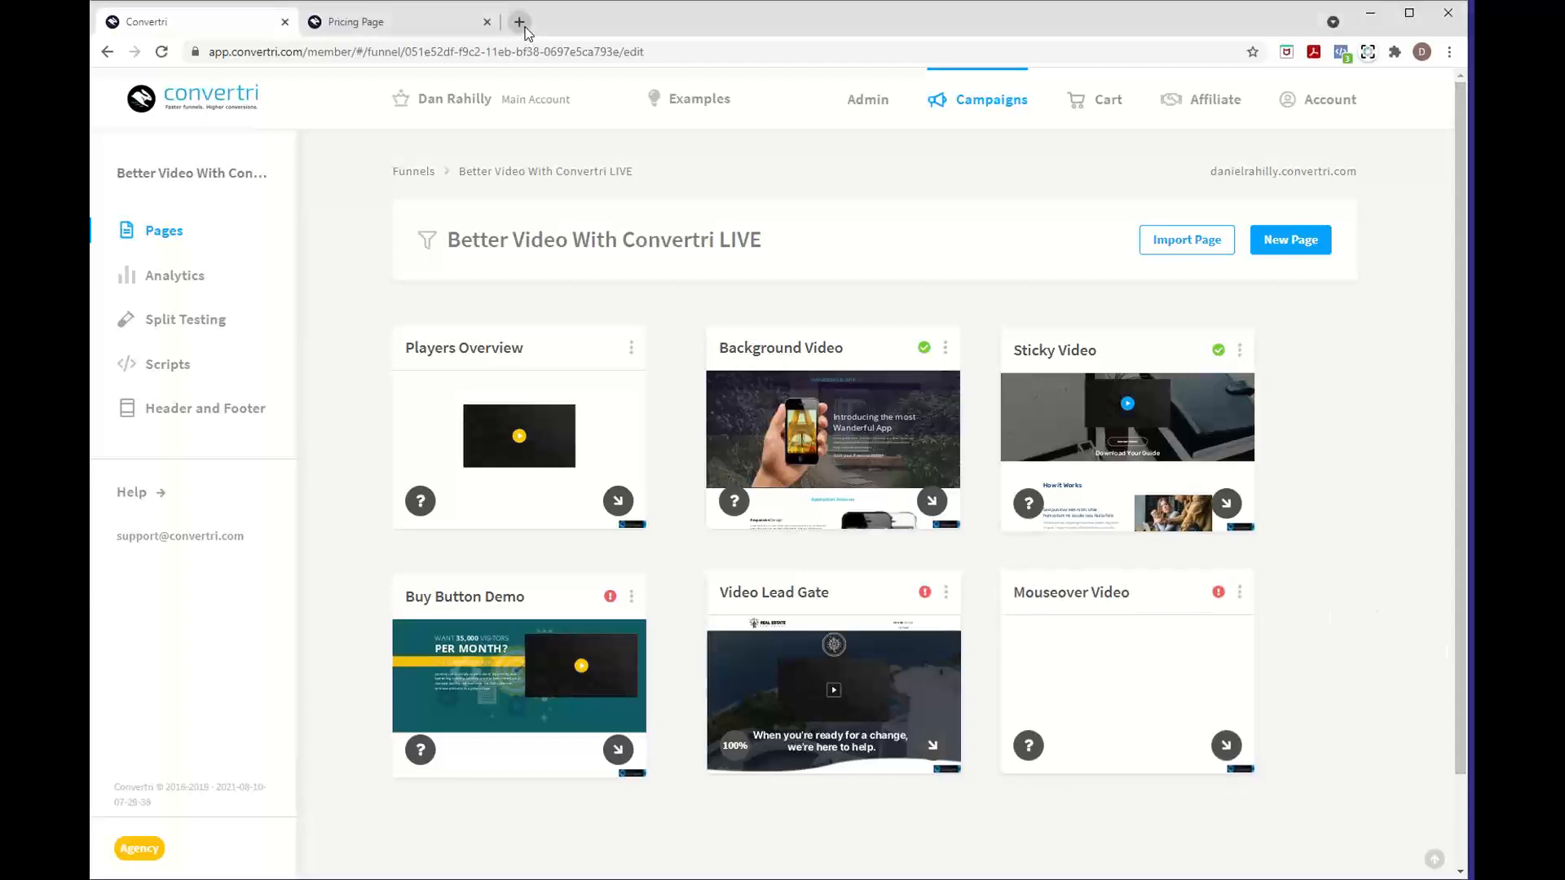
{"action": "type", "text": "hel"}
{"action": "key", "text": "Return"}
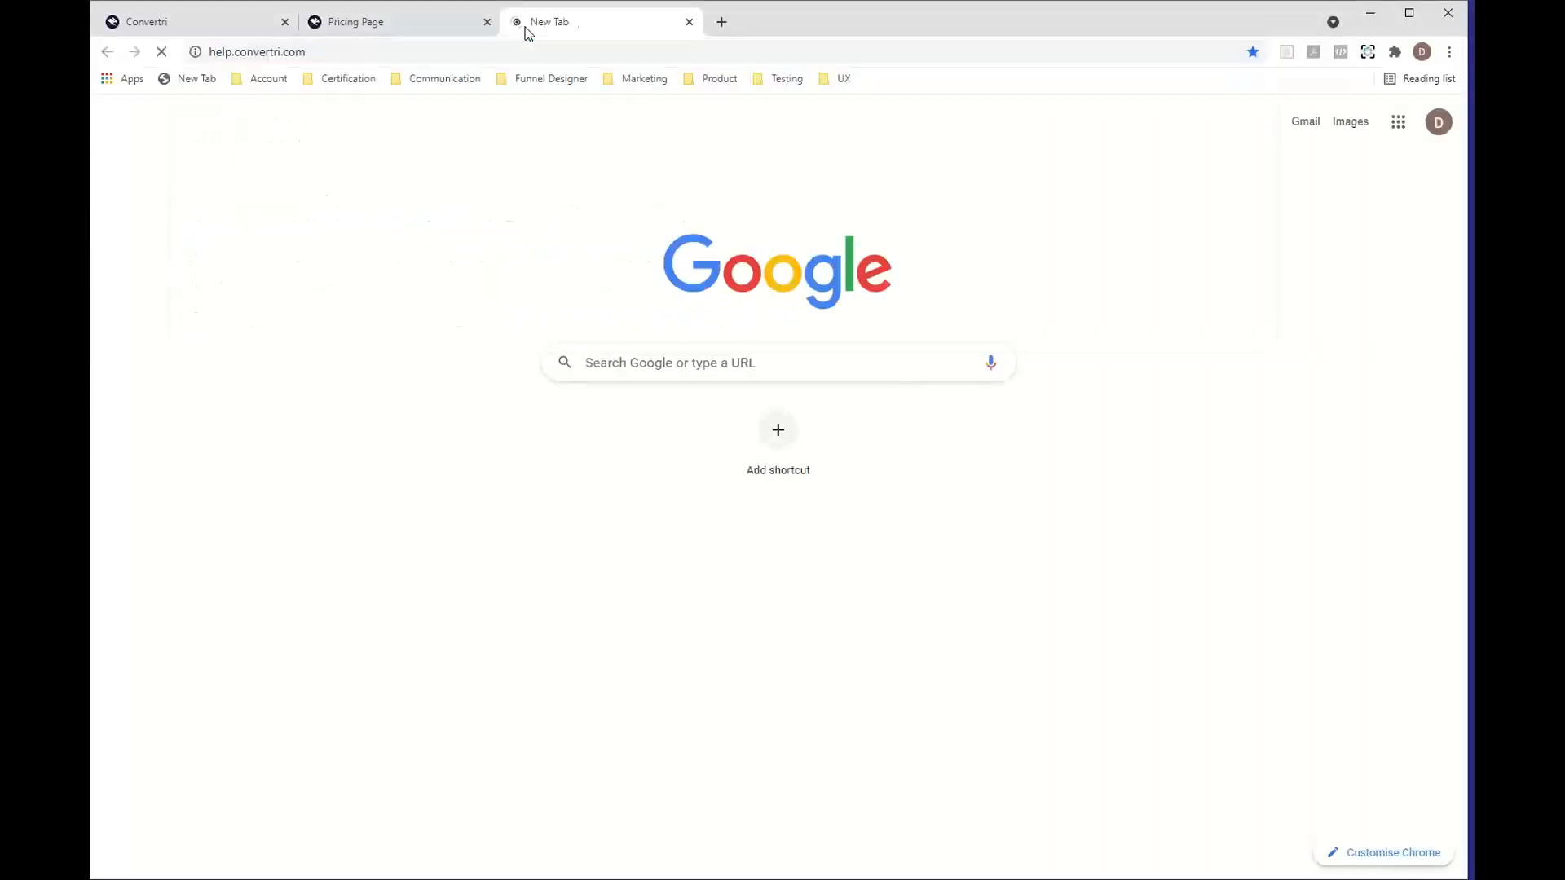
{"action": "left_click", "coordinate": [295, 51]}
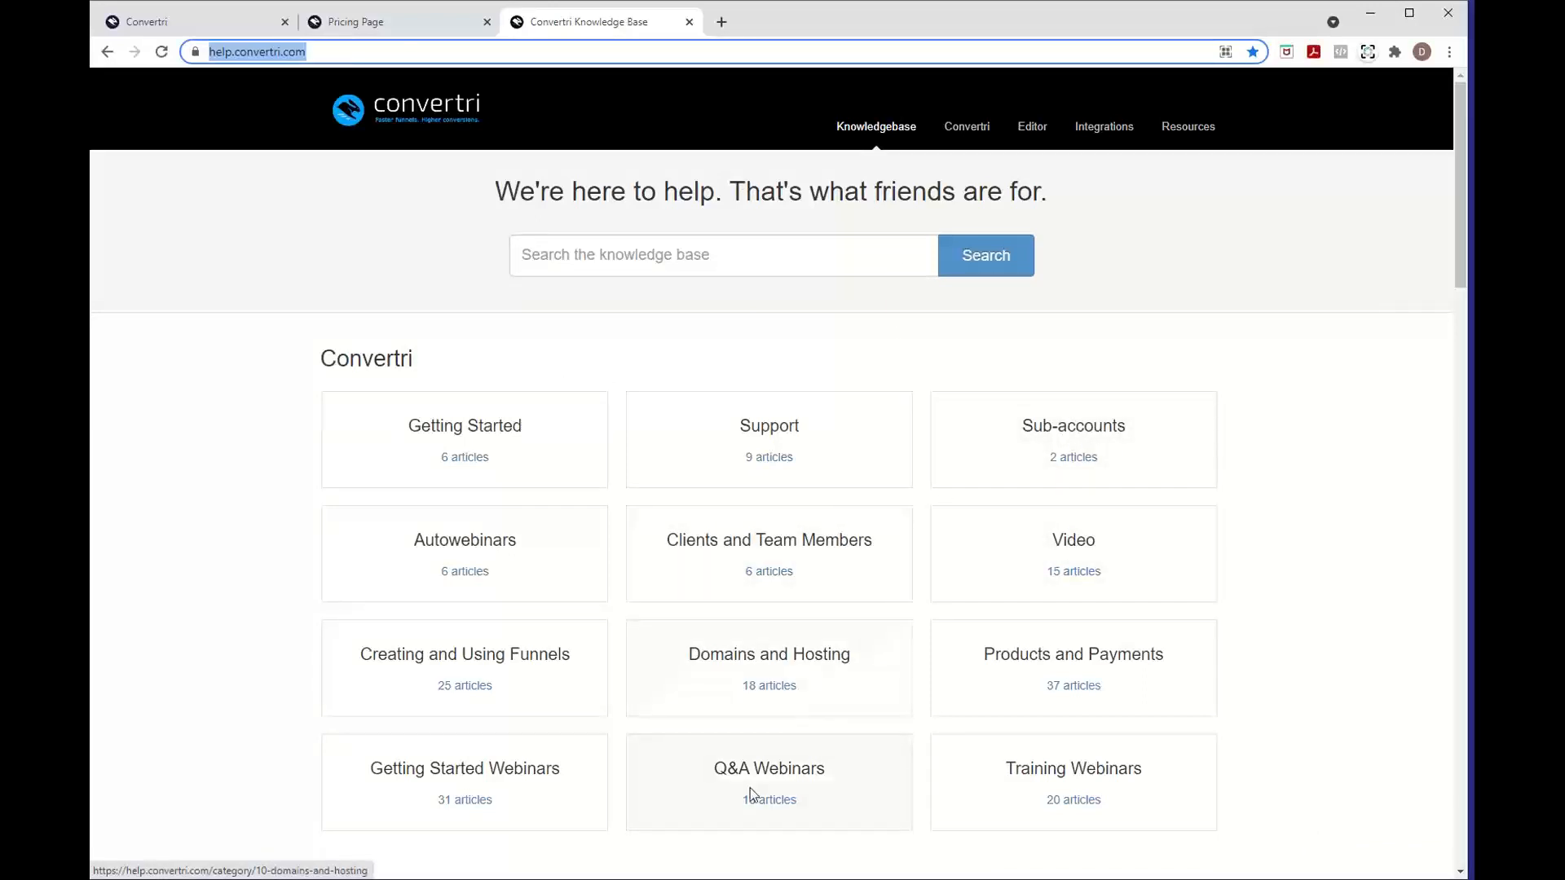
{"action": "left_click", "coordinate": [1127, 800]}
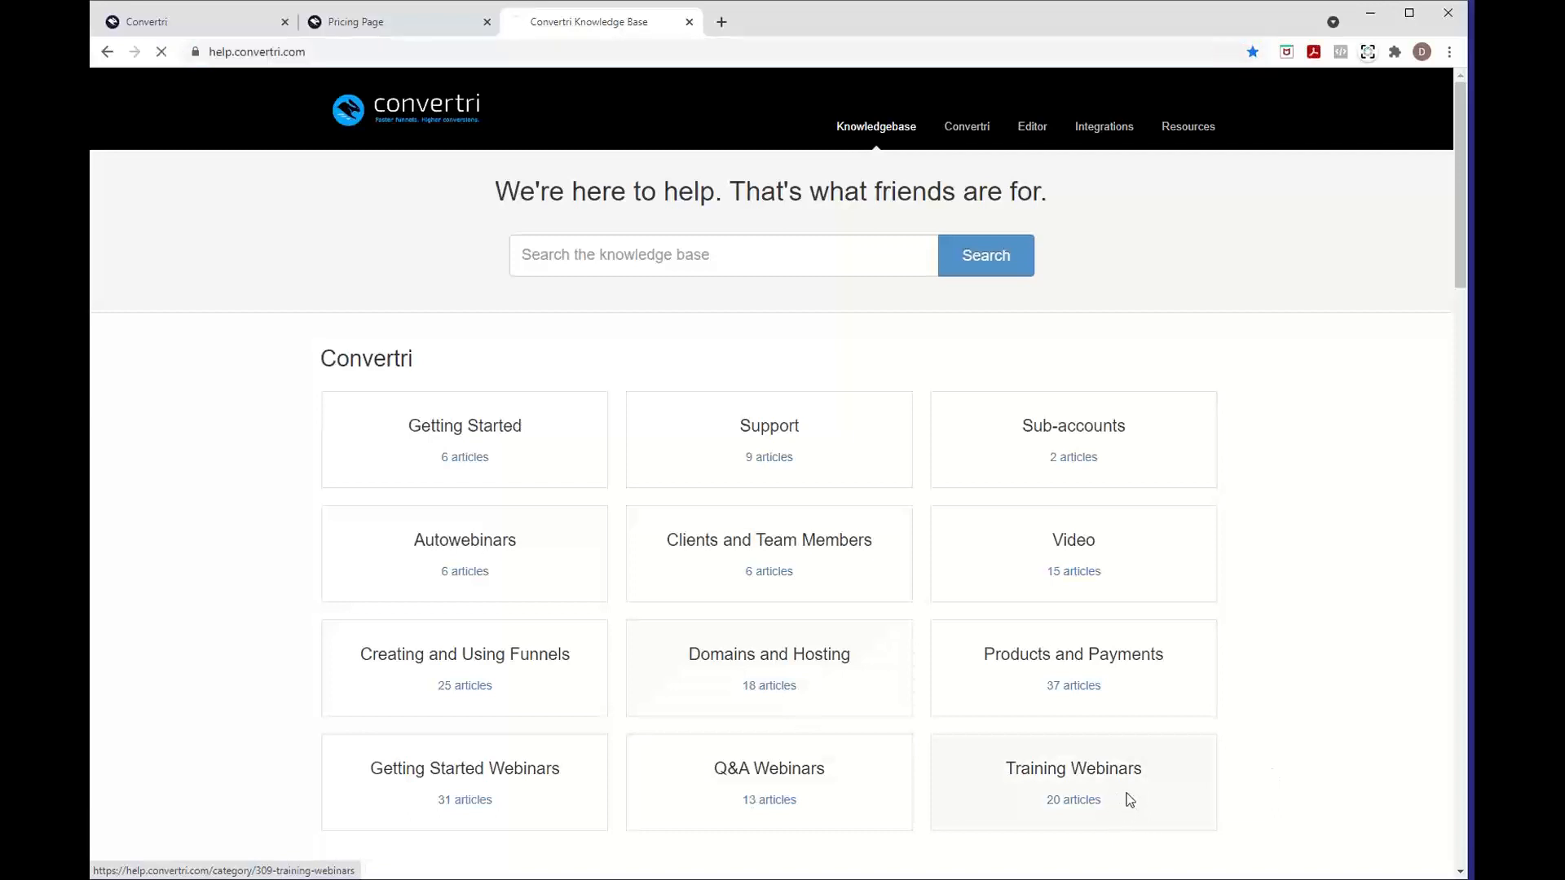
{"action": "left_click_drag", "start_coordinate": [484, 53], "coordinate": [207, 56]}
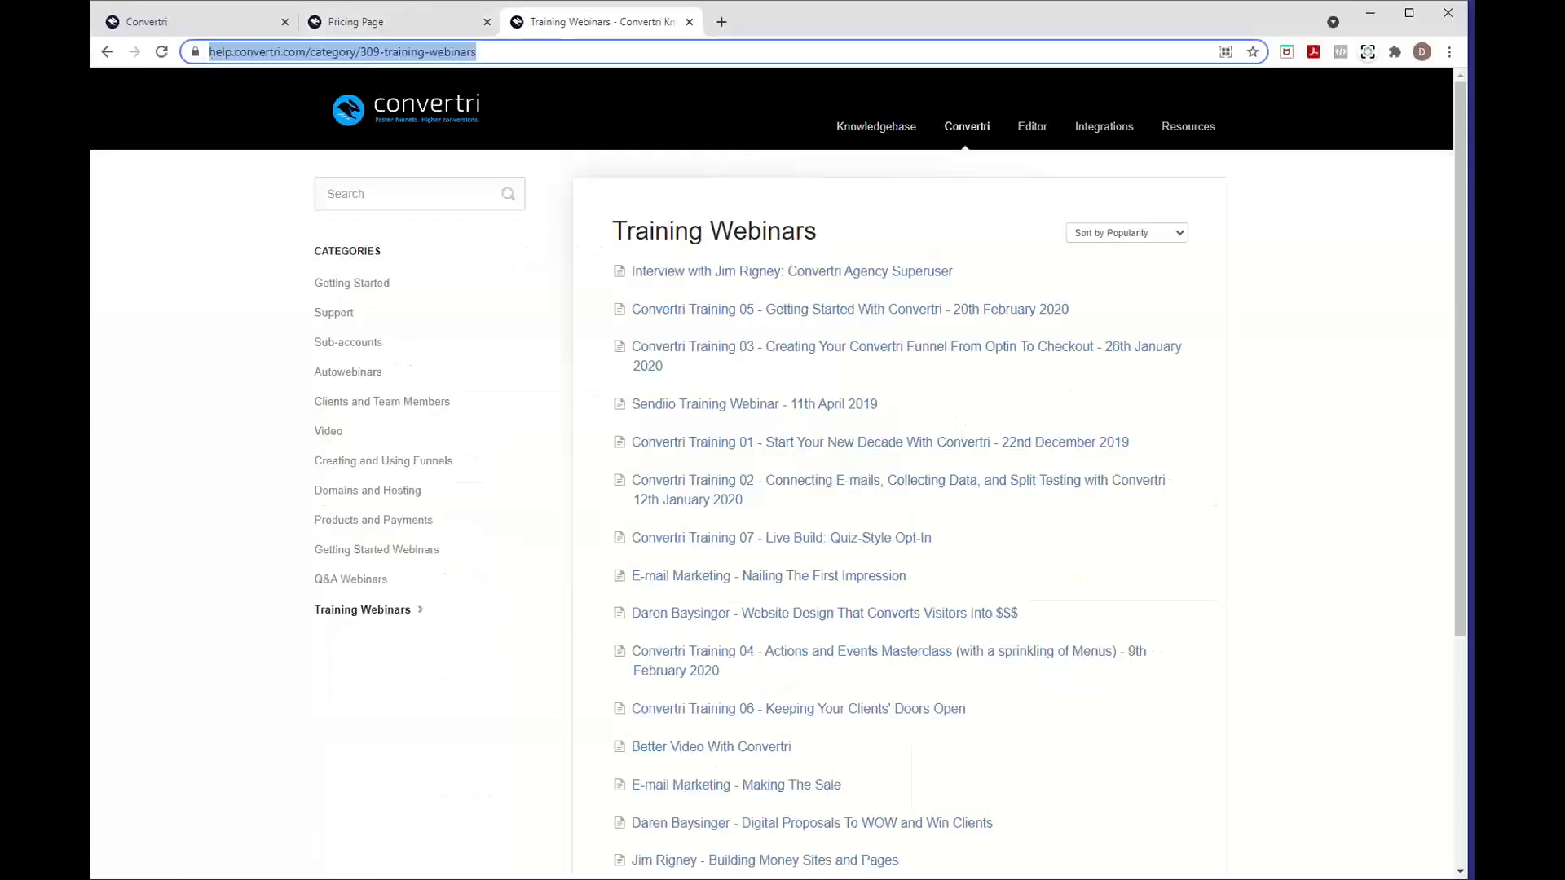
{"action": "key", "text": "alt+Tab"}
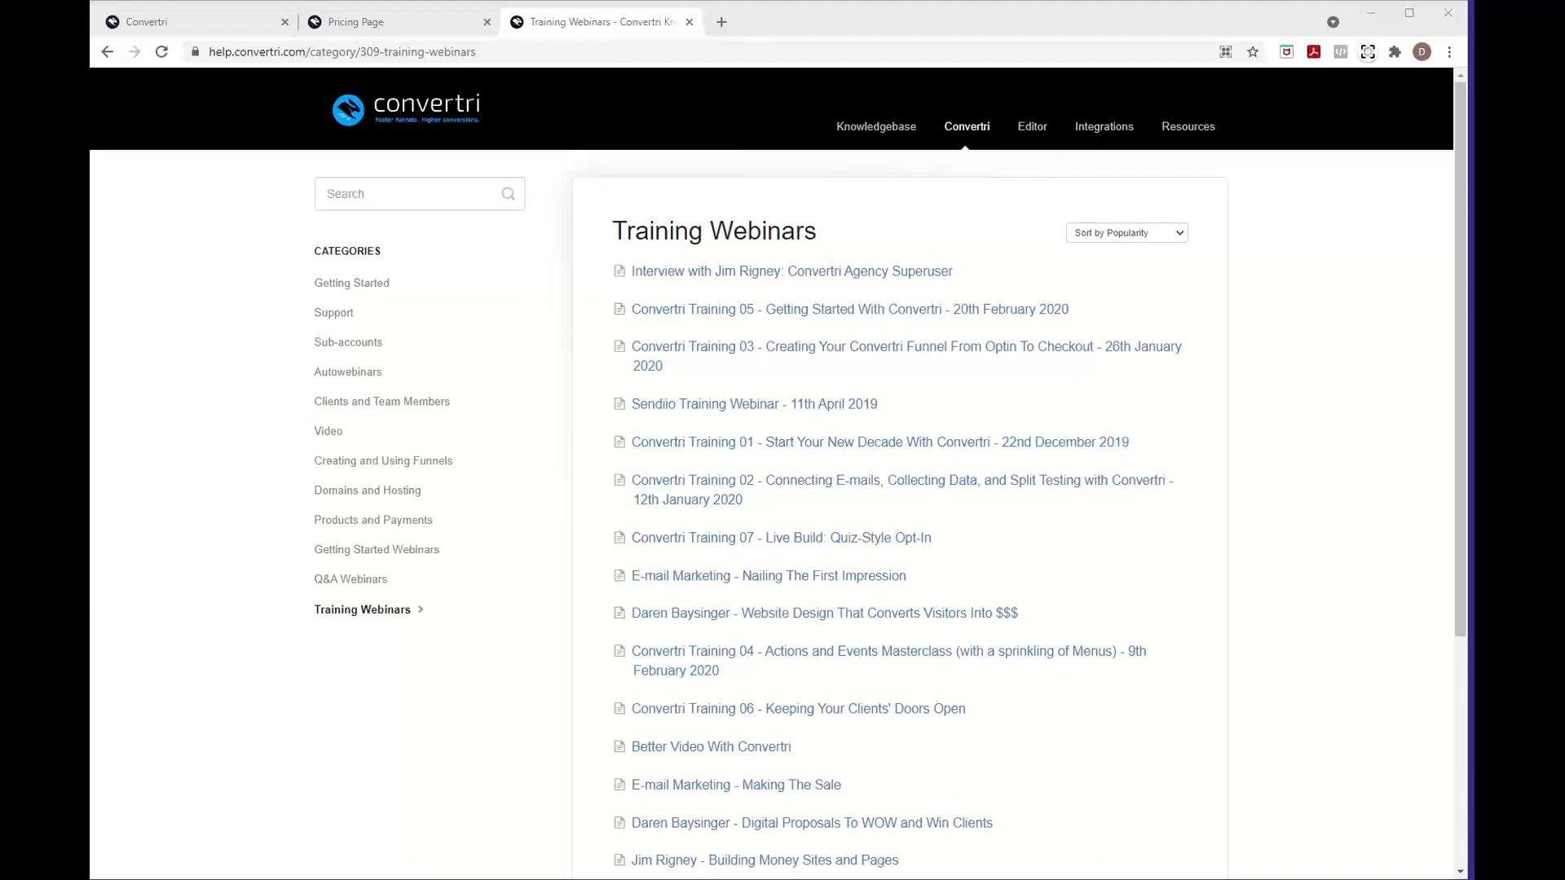
- Open the Convertri Clubhouse Facebook group (facebook.com/groups/convertri) in another new browser tab
{"action": "left_click", "coordinate": [721, 22]}
{"action": "type", "text": "fa"}
{"action": "key", "text": "Up"}
{"action": "key", "text": "Up"}
{"action": "key", "text": "Up"}
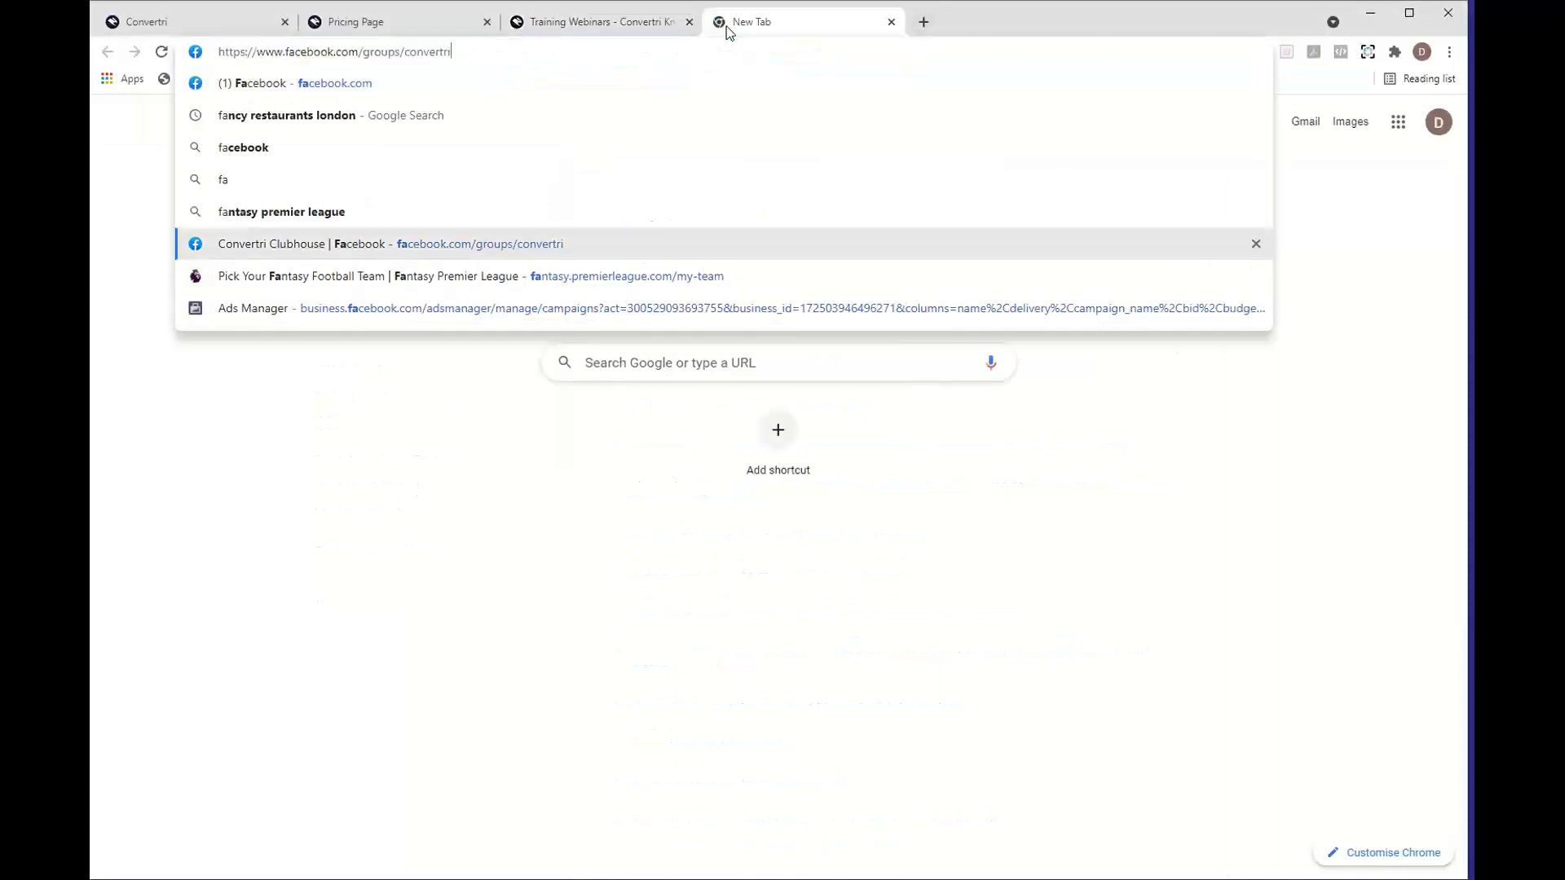
{"action": "key", "text": "Return"}
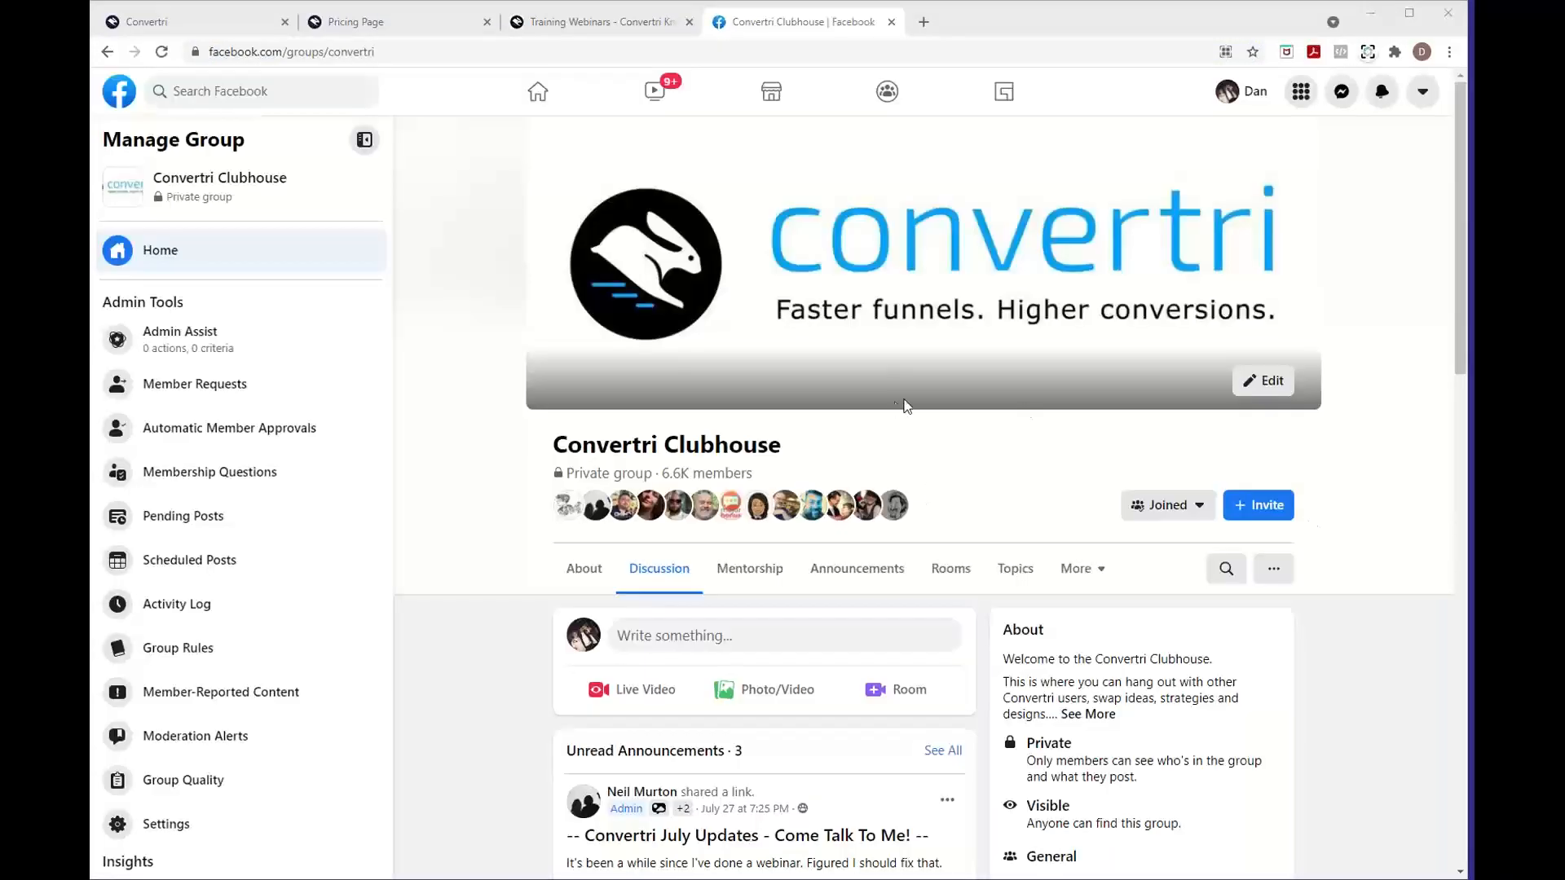
- Look through the announcements, feature posts and member questions in the Convertri Clubhouse discussion feed
{"action": "scroll", "coordinate": [927, 418], "scroll_direction": "down", "scroll_amount": 10}
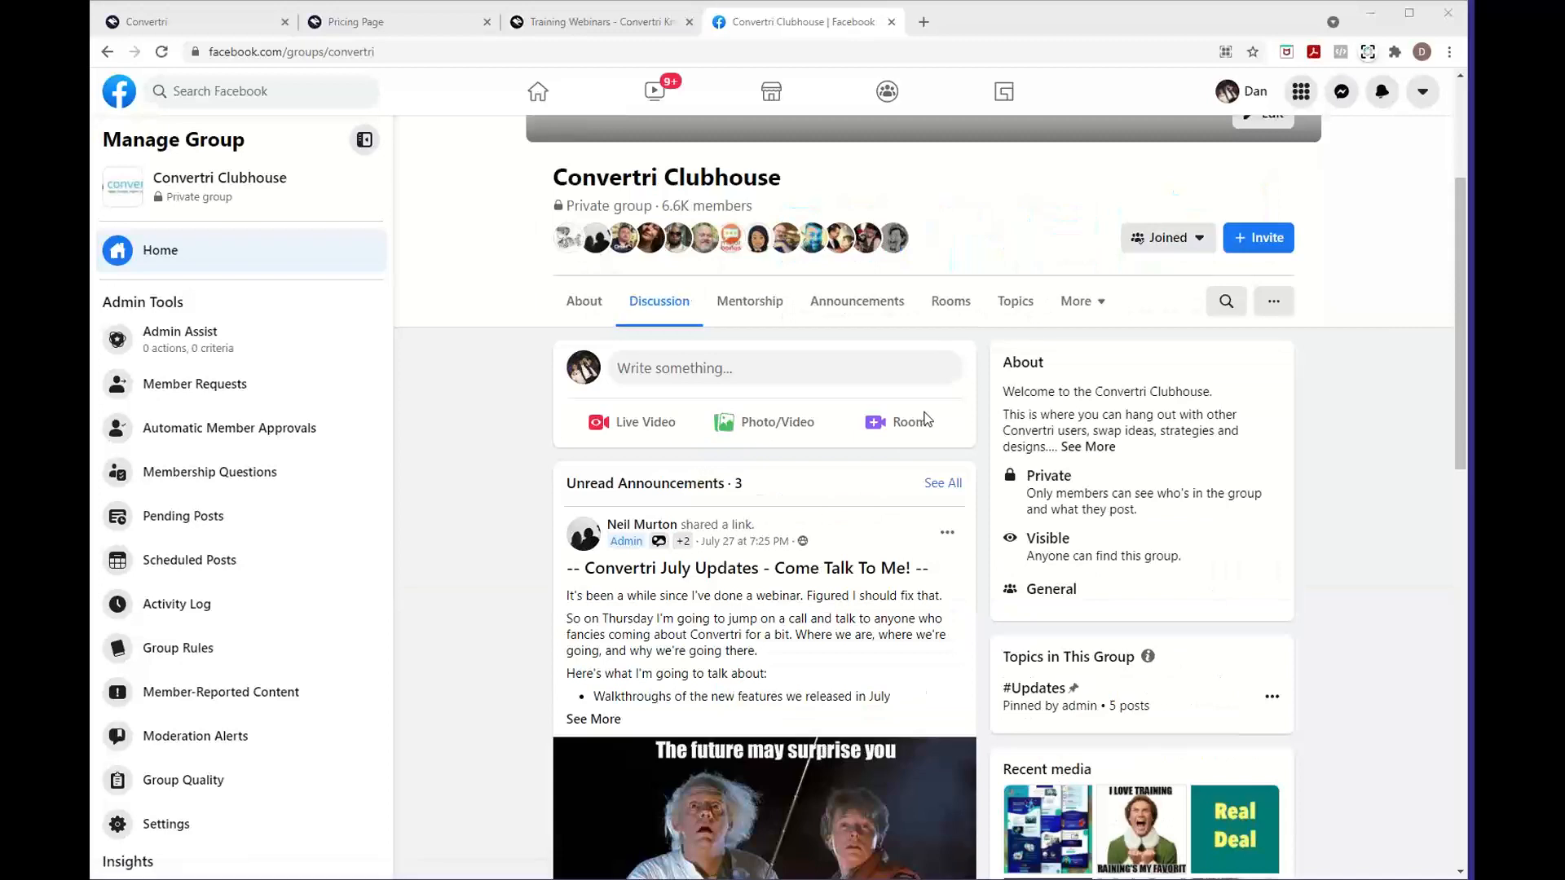
{"action": "scroll", "coordinate": [927, 419], "scroll_direction": "down", "scroll_amount": 3}
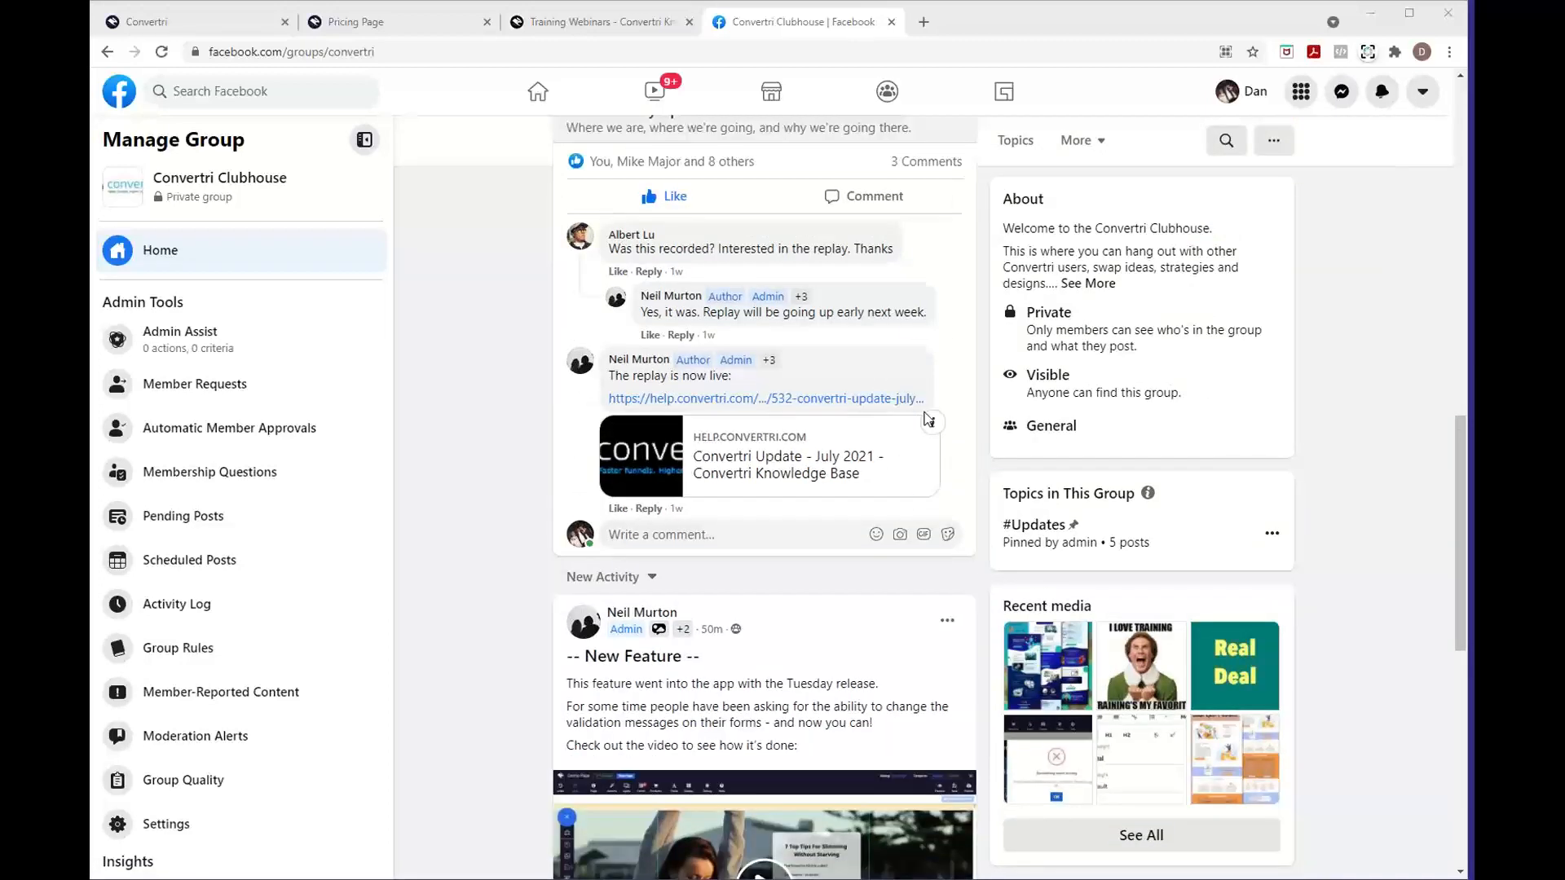
{"action": "scroll", "coordinate": [734, 489], "scroll_direction": "down", "scroll_amount": 1}
{"action": "scroll", "coordinate": [704, 586], "scroll_direction": "down", "scroll_amount": 10}
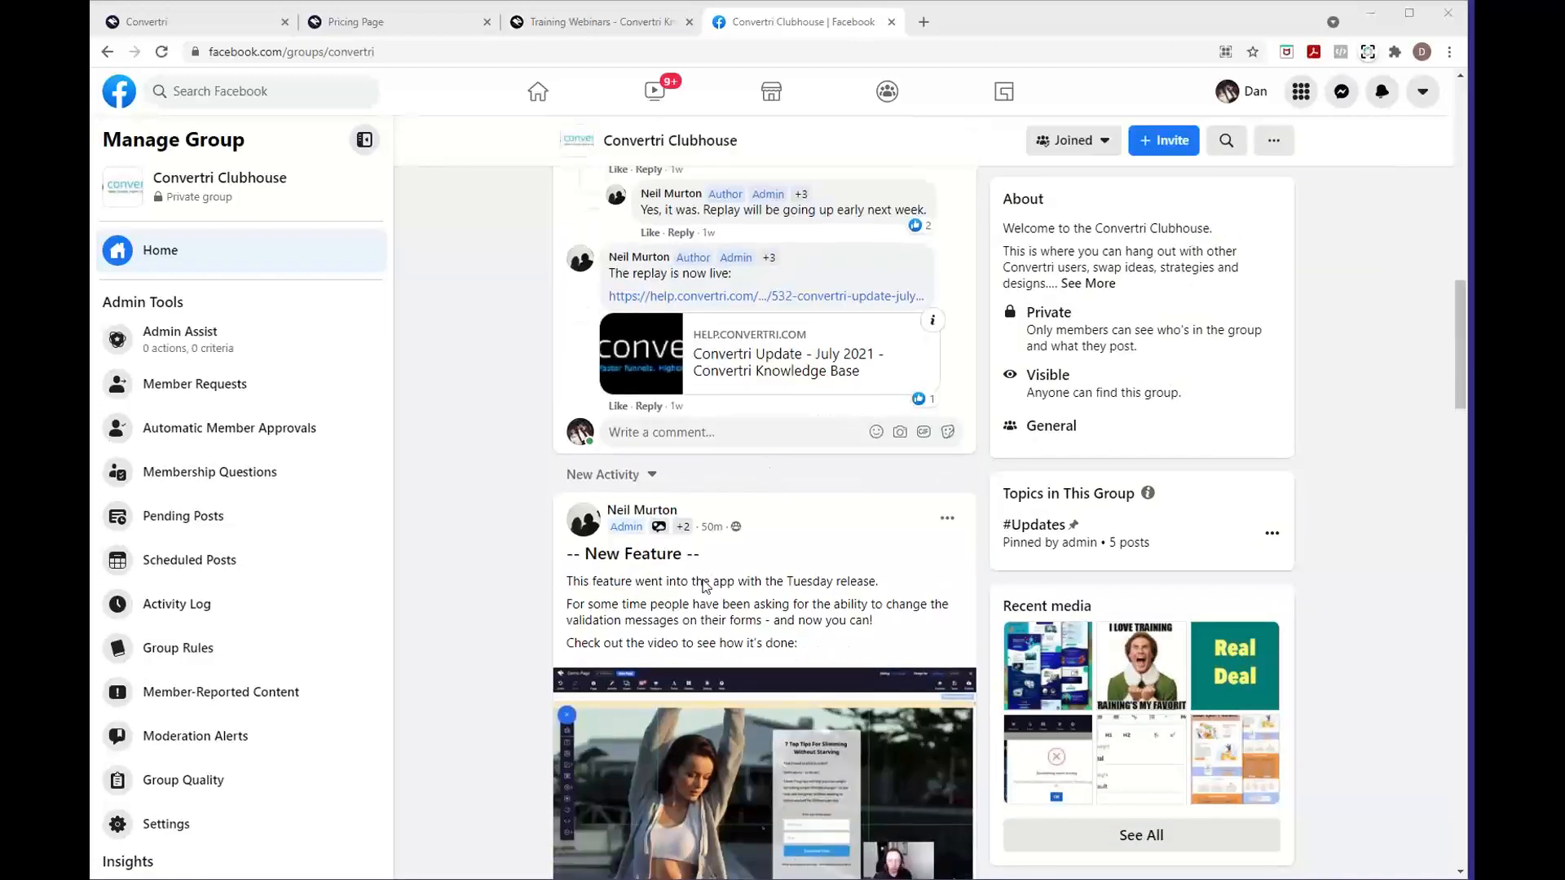
{"action": "scroll", "coordinate": [704, 586], "scroll_direction": "down", "scroll_amount": 3}
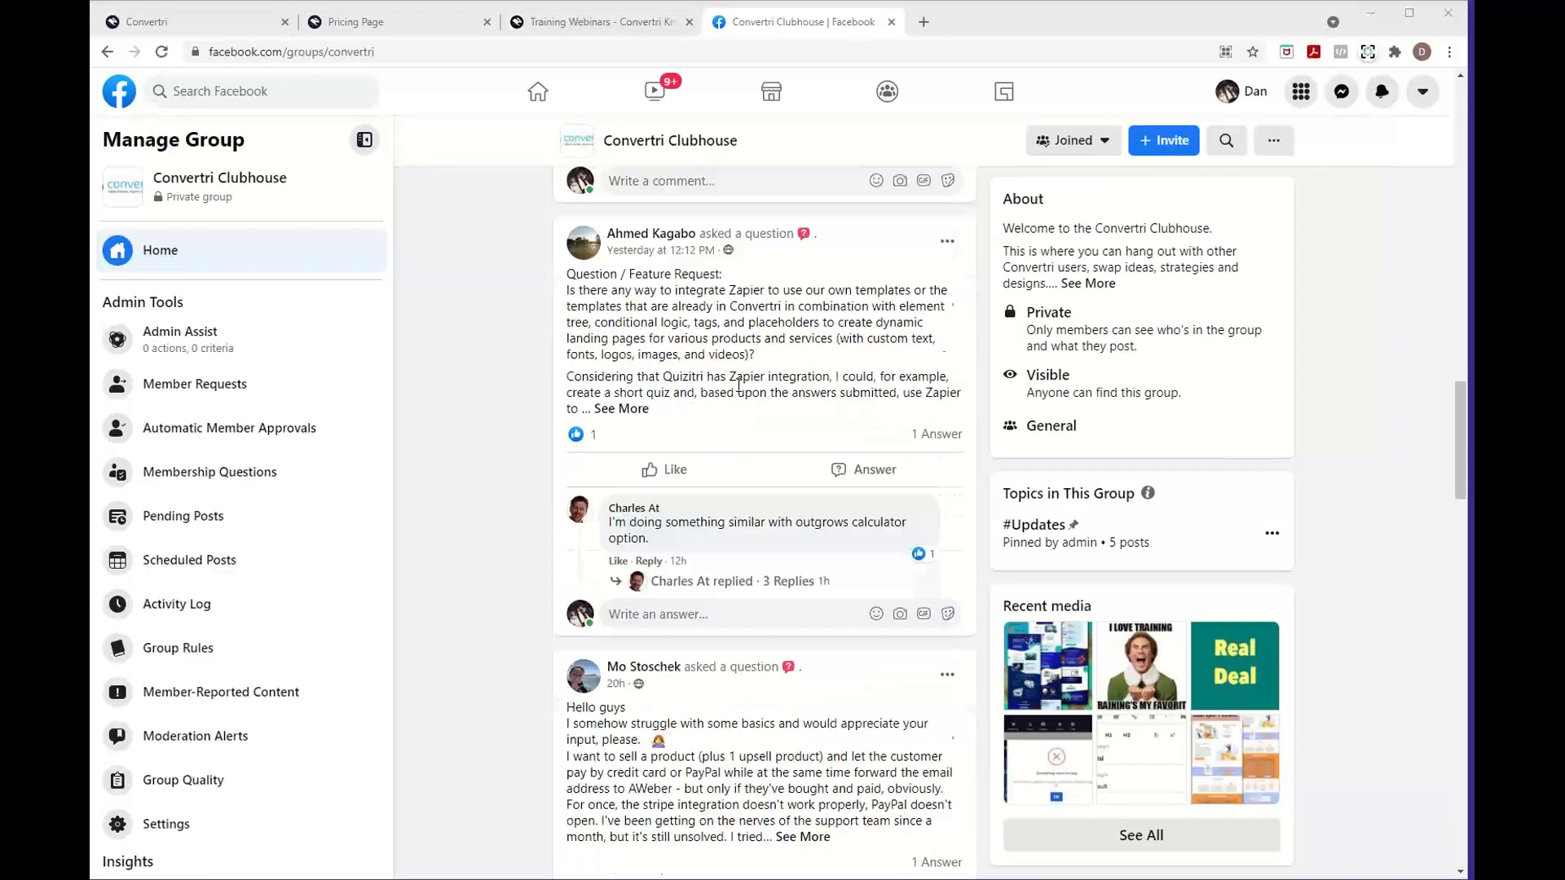
{"action": "scroll", "coordinate": [658, 492], "scroll_direction": "down", "scroll_amount": 2}
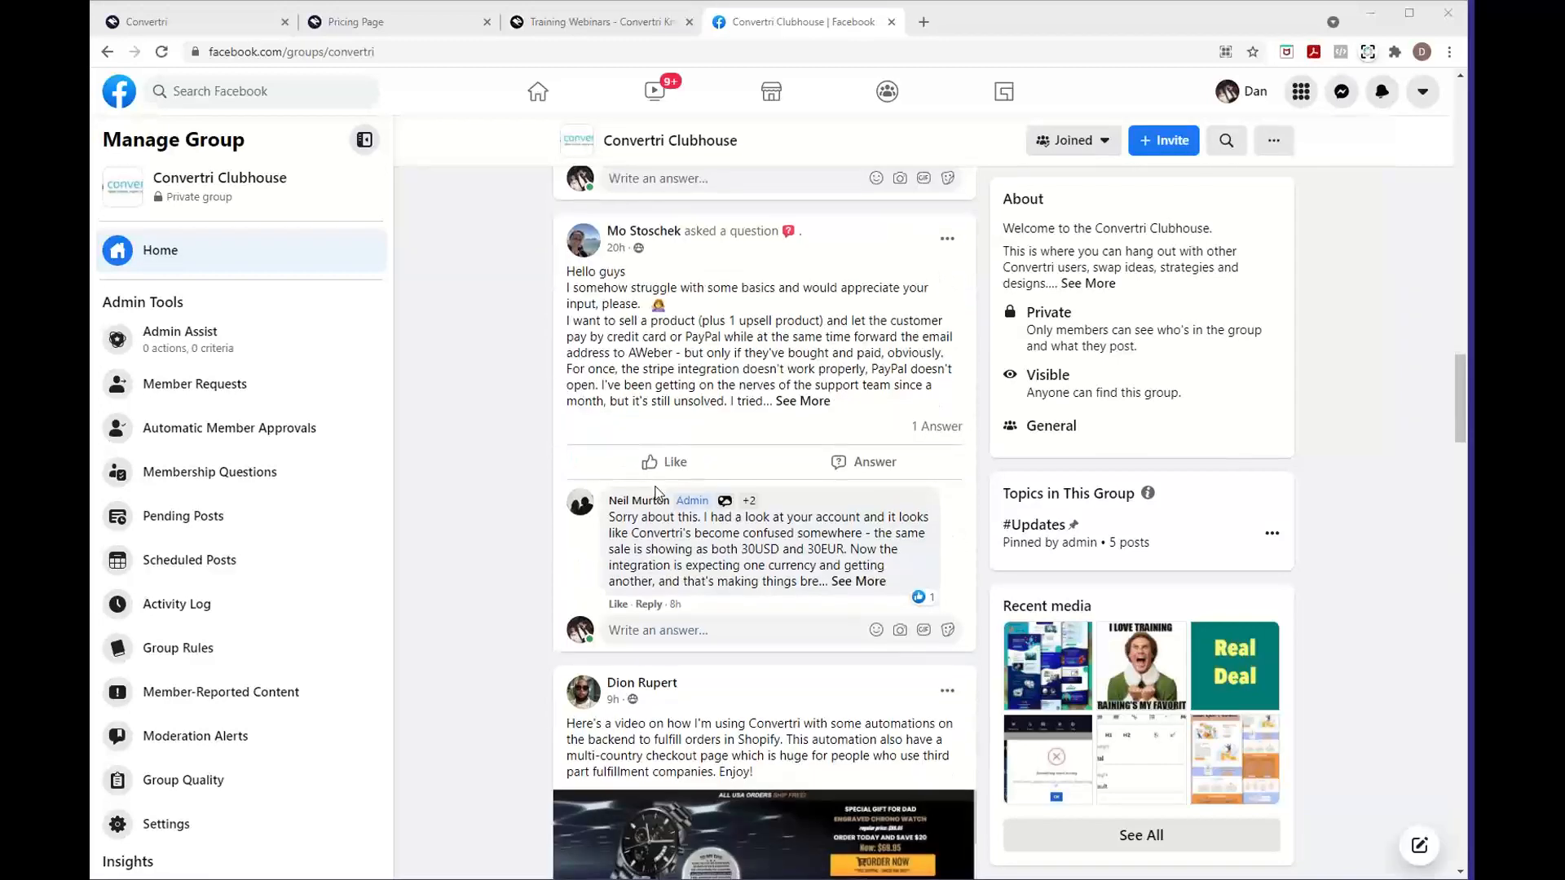
{"action": "scroll", "coordinate": [746, 538], "scroll_direction": "up", "scroll_amount": 10}
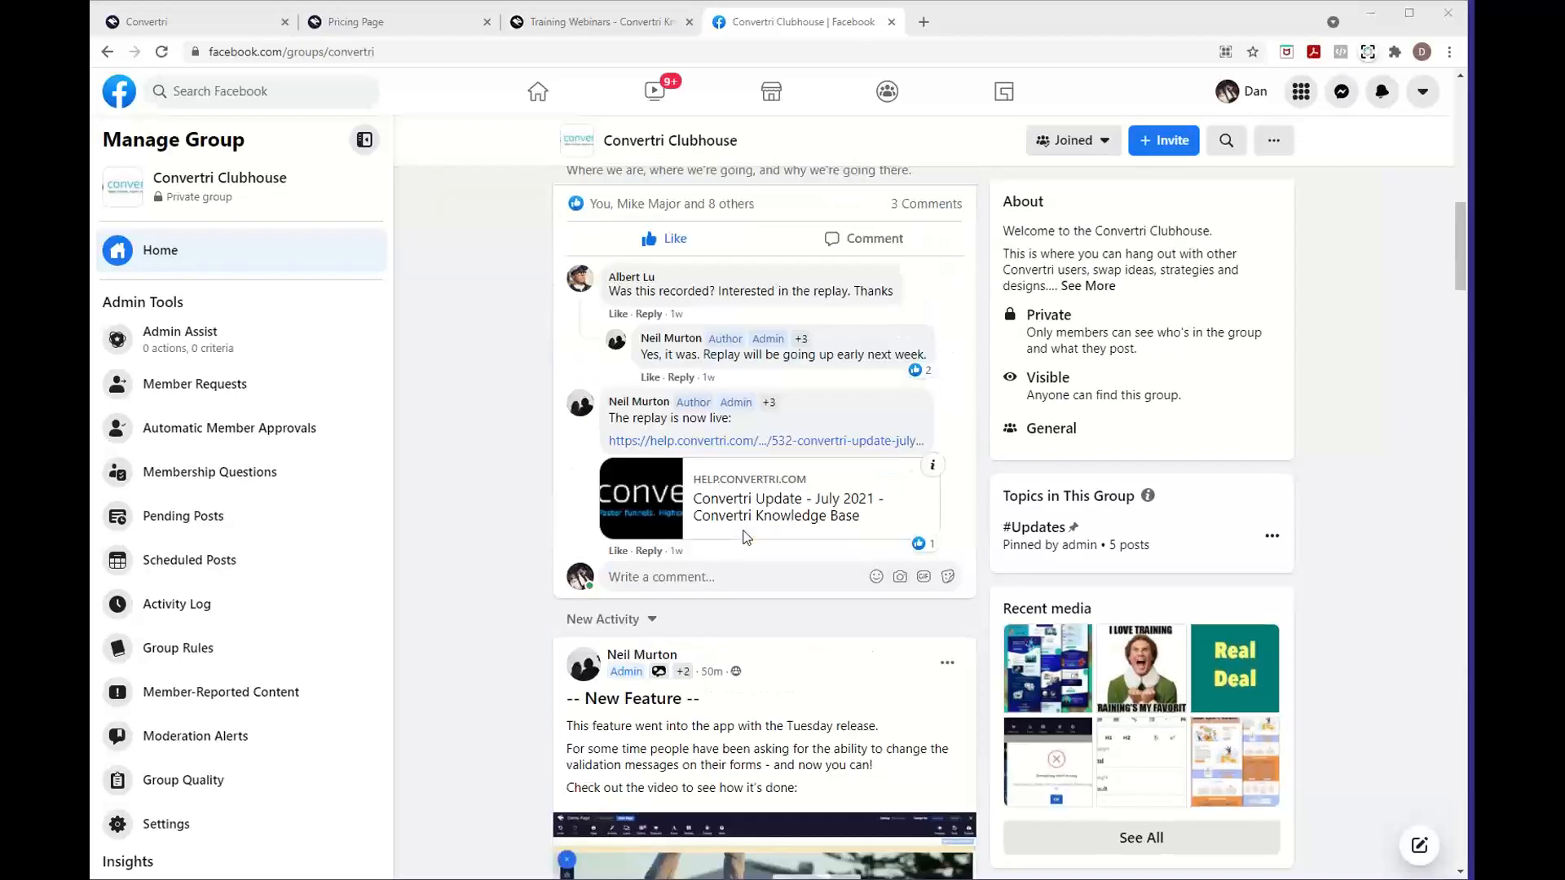
{"action": "scroll", "coordinate": [747, 537], "scroll_direction": "up", "scroll_amount": 10}
- Return to the Training Webinars page of the knowledge base and look through its list of recordings
{"action": "left_click", "coordinate": [584, 25]}
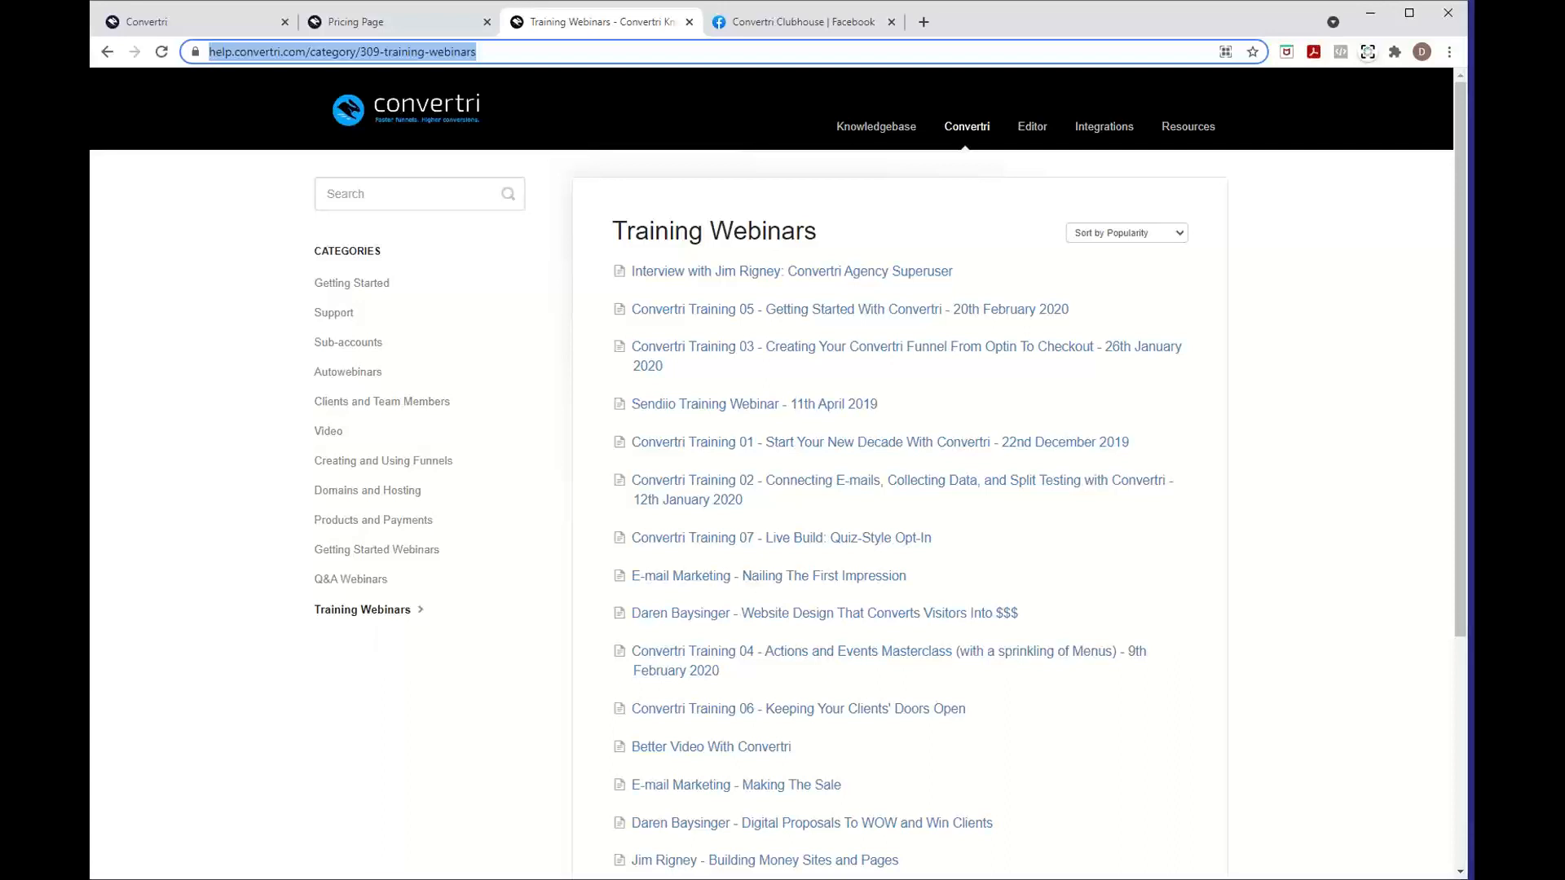
{"action": "key", "text": "alt+Tab"}
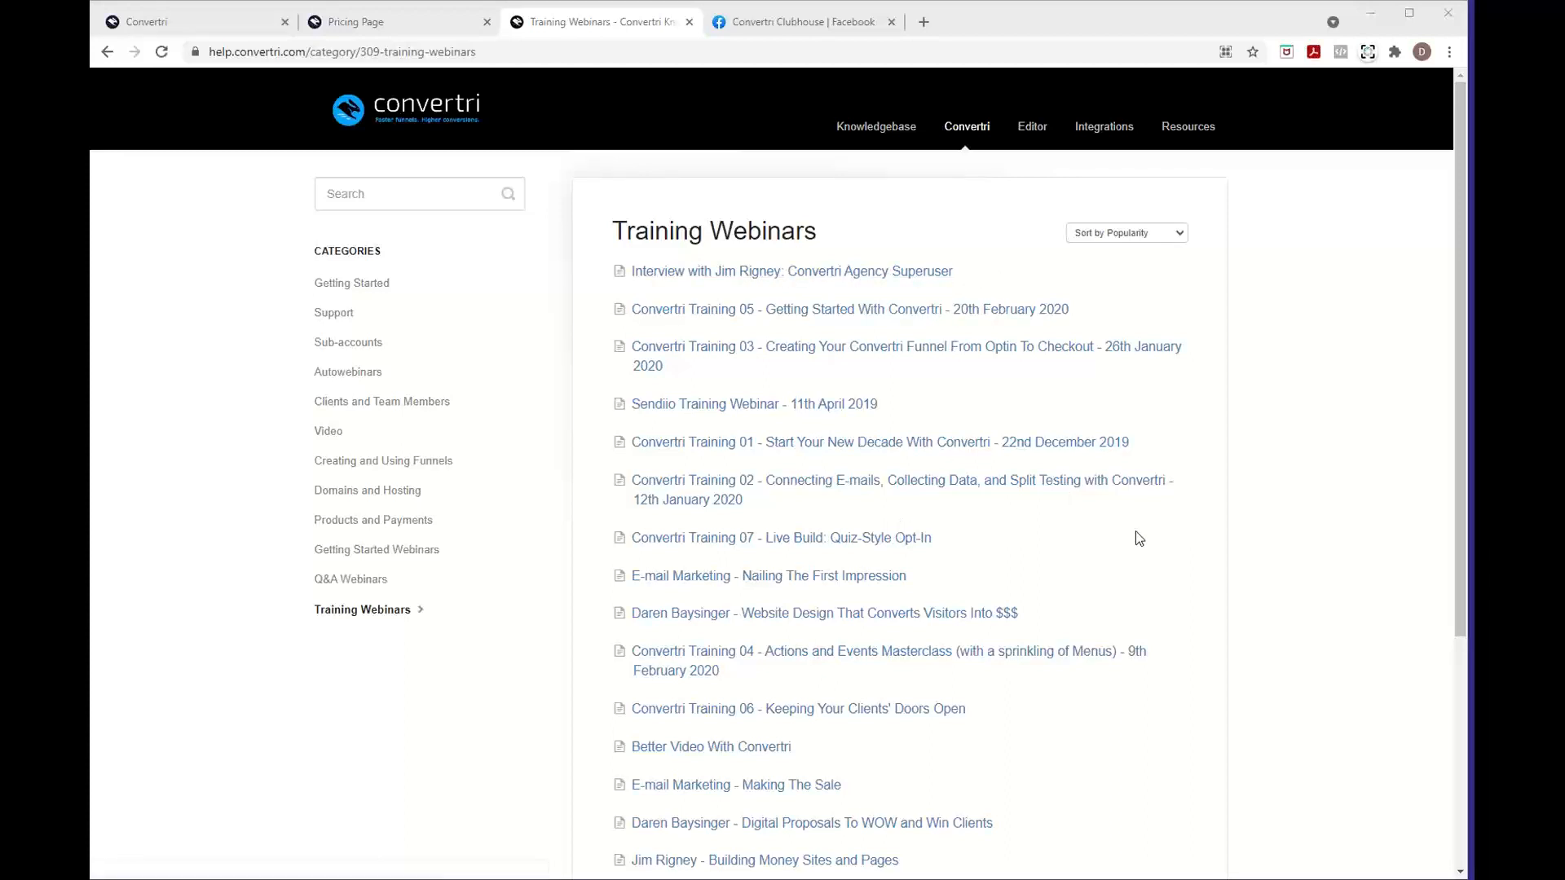
{"action": "scroll", "coordinate": [1154, 602], "scroll_direction": "down", "scroll_amount": 2}
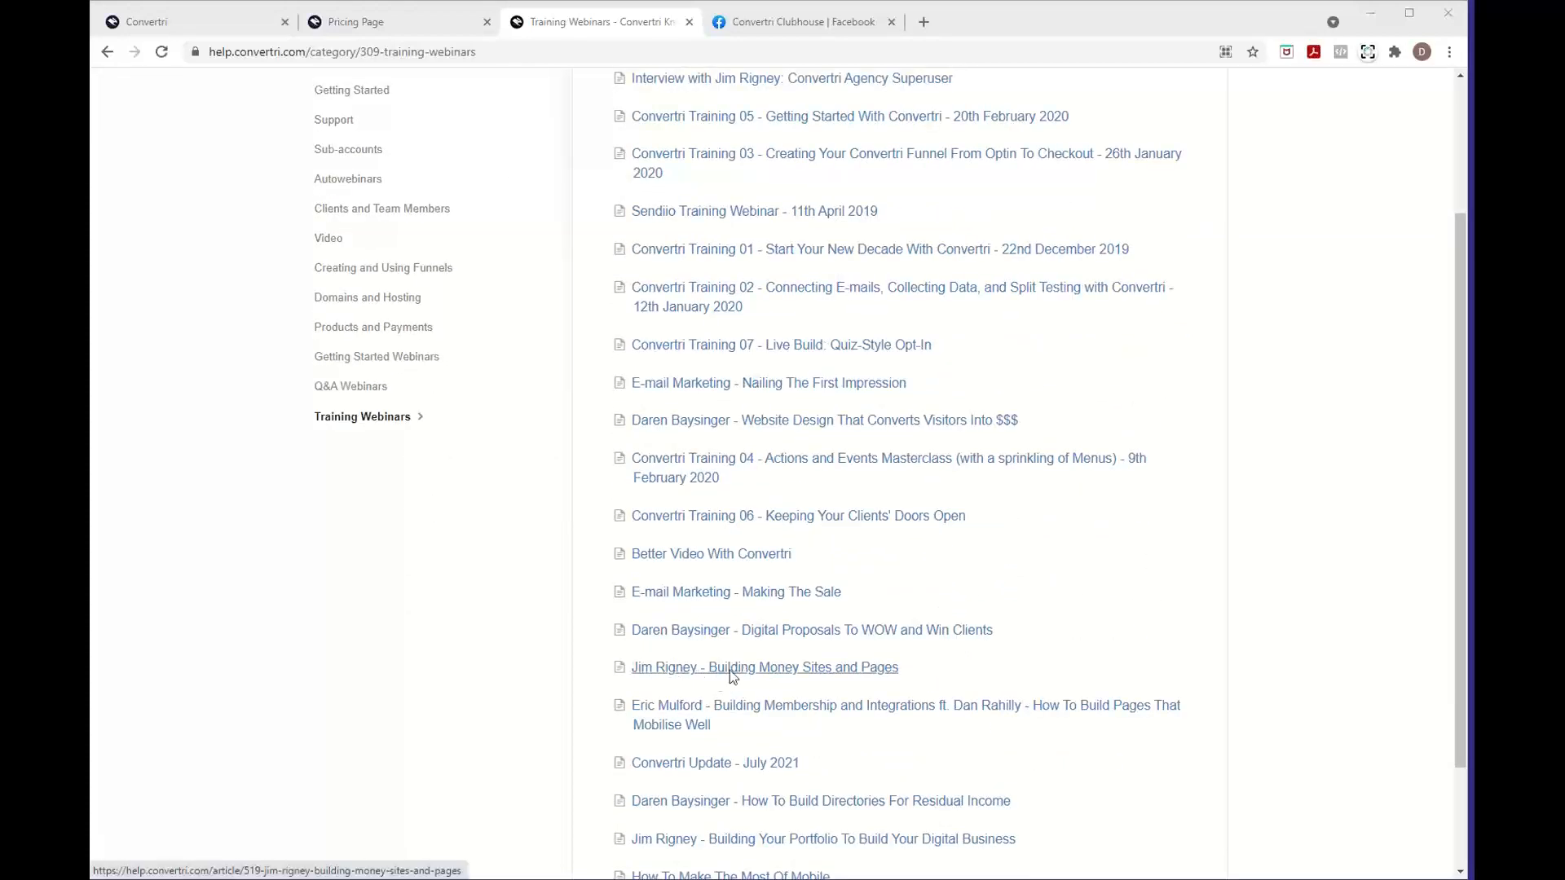
{"action": "scroll", "coordinate": [1173, 669], "scroll_direction": "up", "scroll_amount": 2}
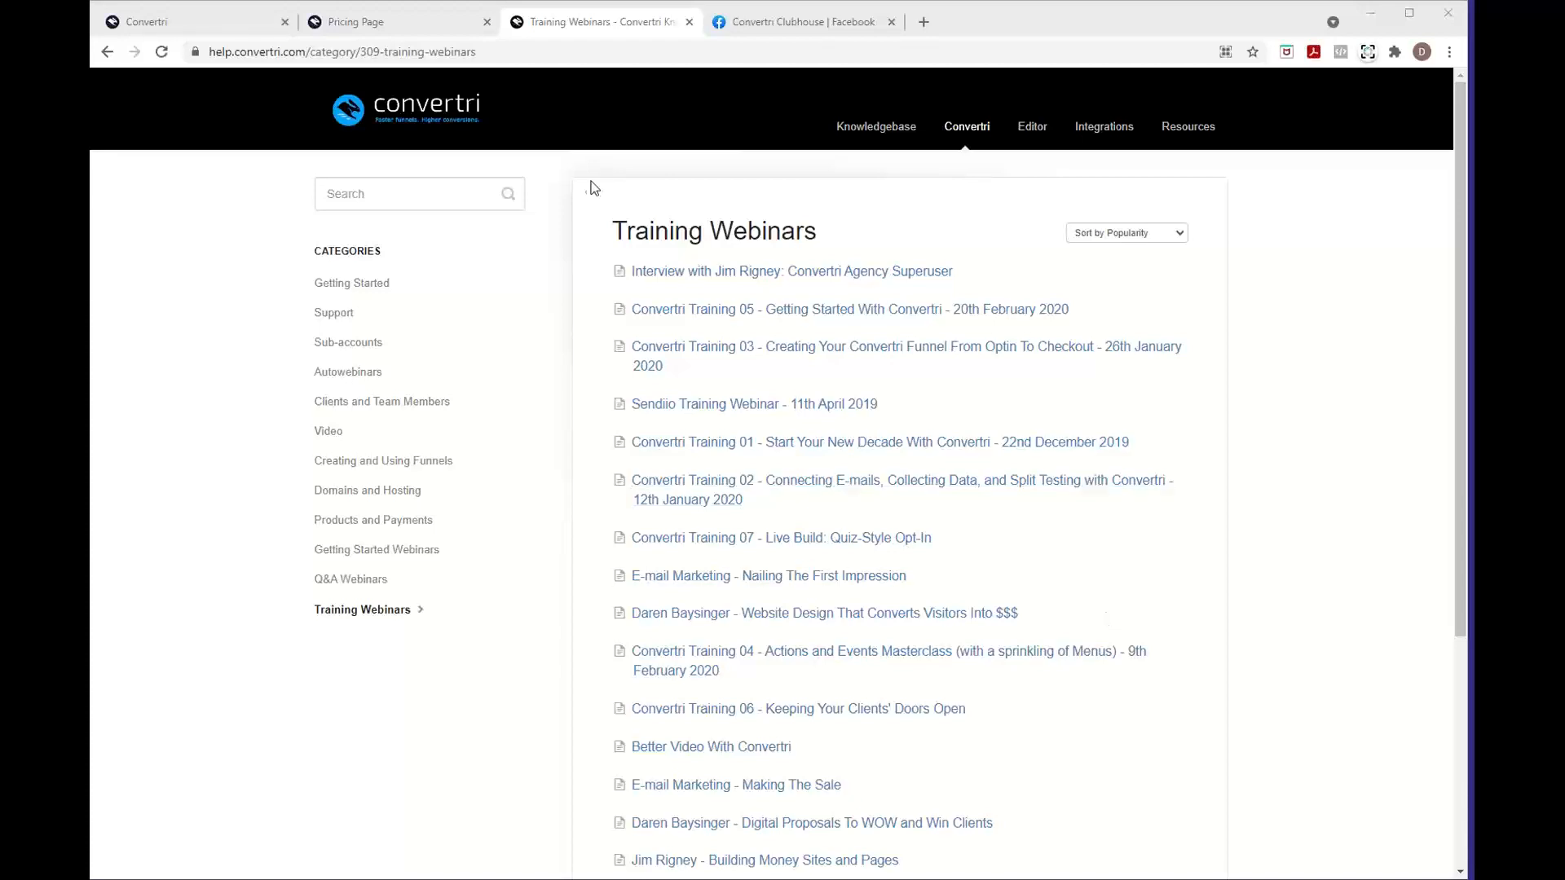
- Return to the Convertri member area and open the Integrations page of the account settings
{"action": "left_click", "coordinate": [424, 29]}
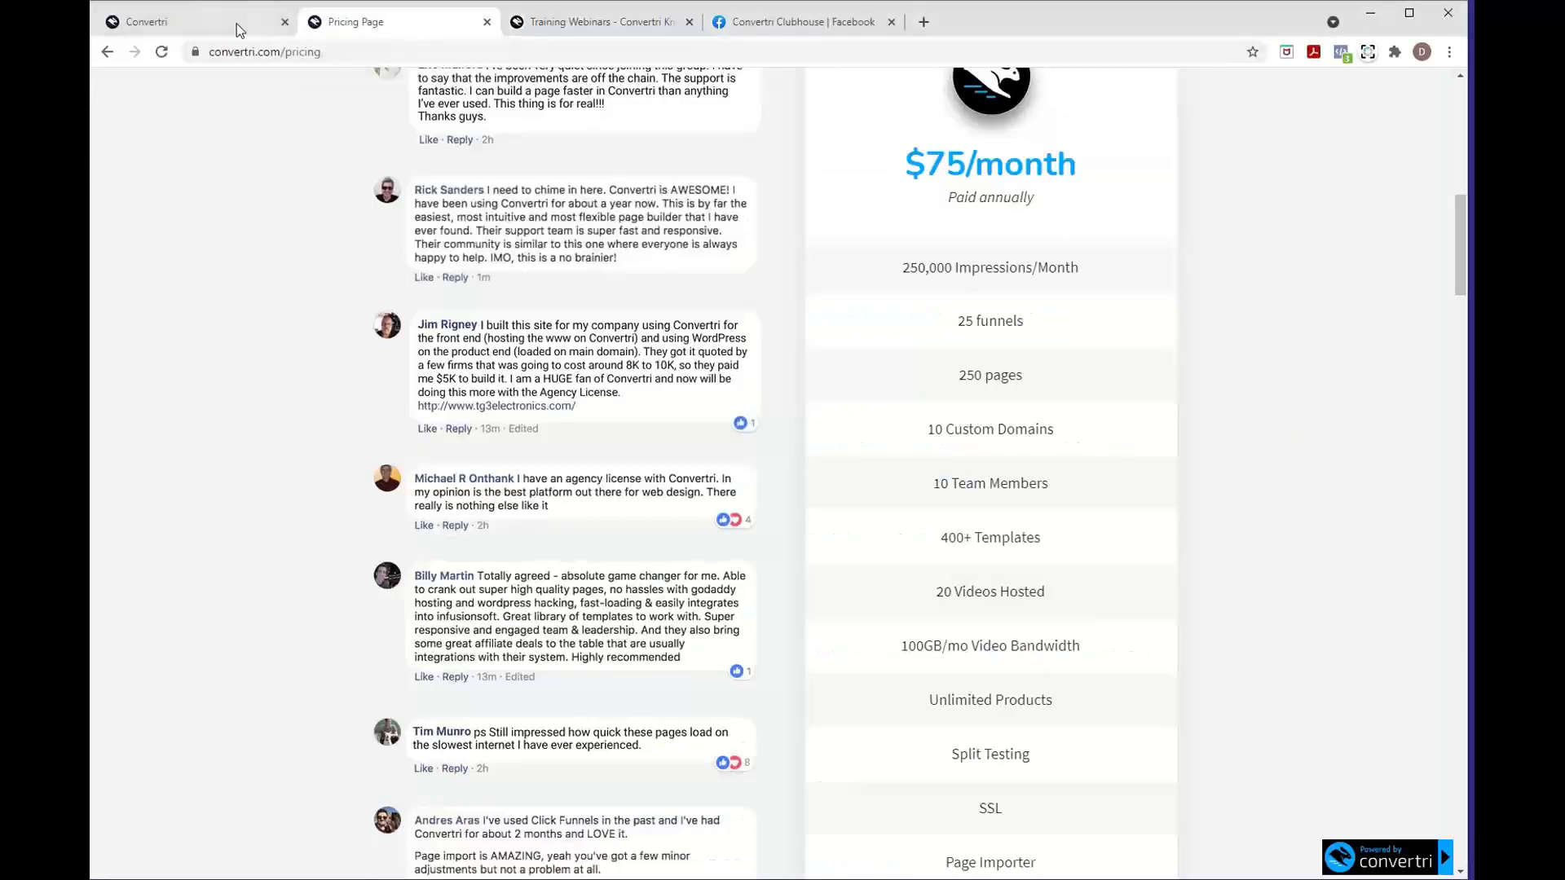
{"action": "left_click", "coordinate": [237, 23]}
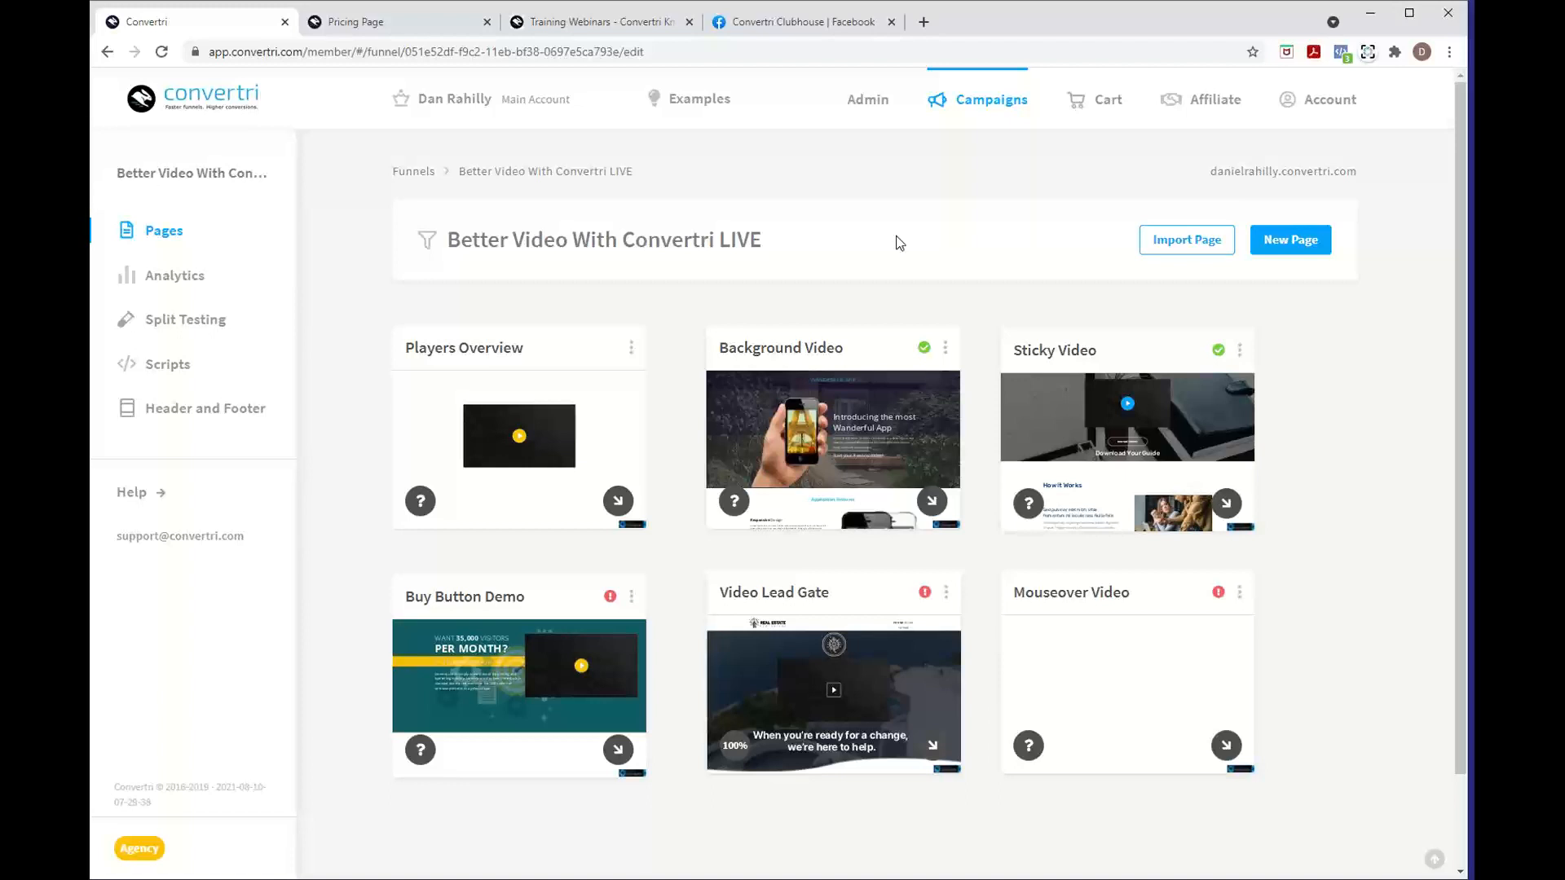
{"action": "left_click", "coordinate": [1320, 102]}
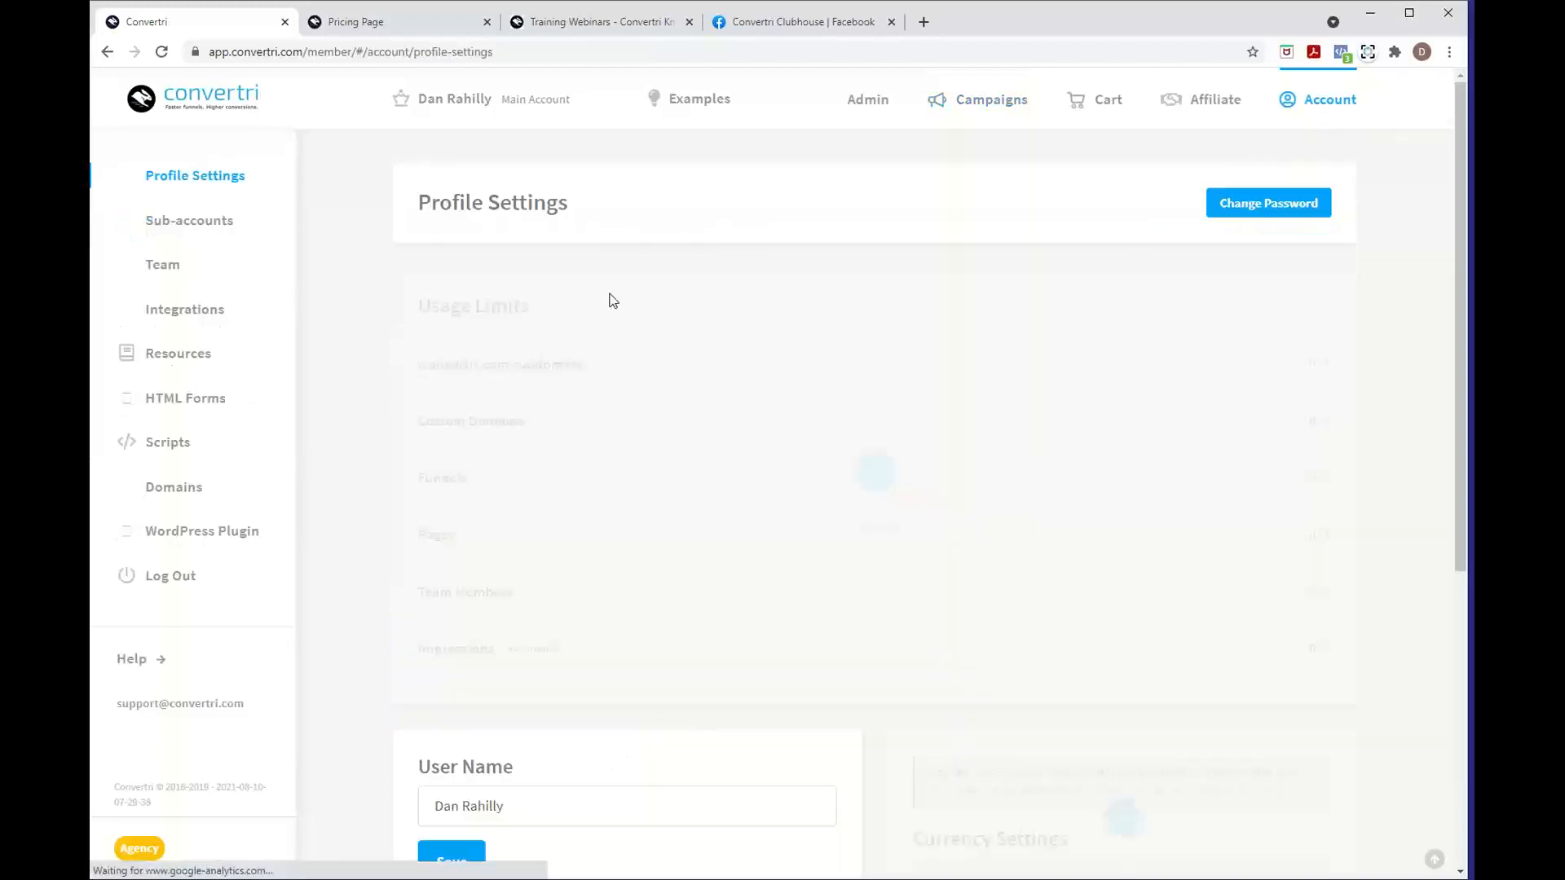
{"action": "left_click", "coordinate": [200, 312]}
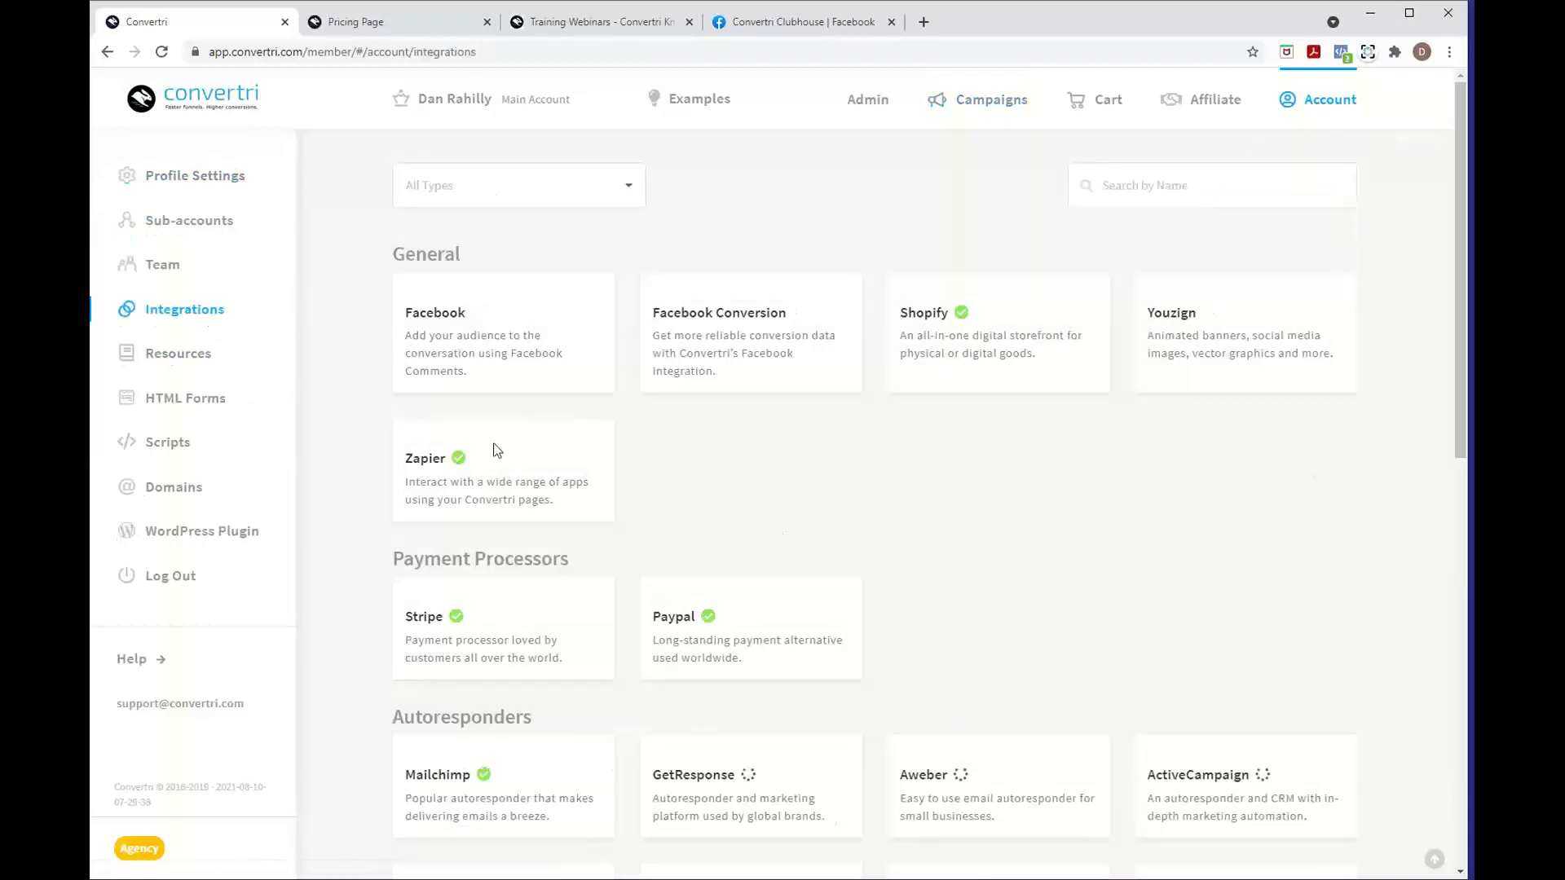
- Look through the available integrations, from general and payment processors to autoresponders and webinar services
{"action": "scroll", "coordinate": [767, 506], "scroll_direction": "down", "scroll_amount": 8}
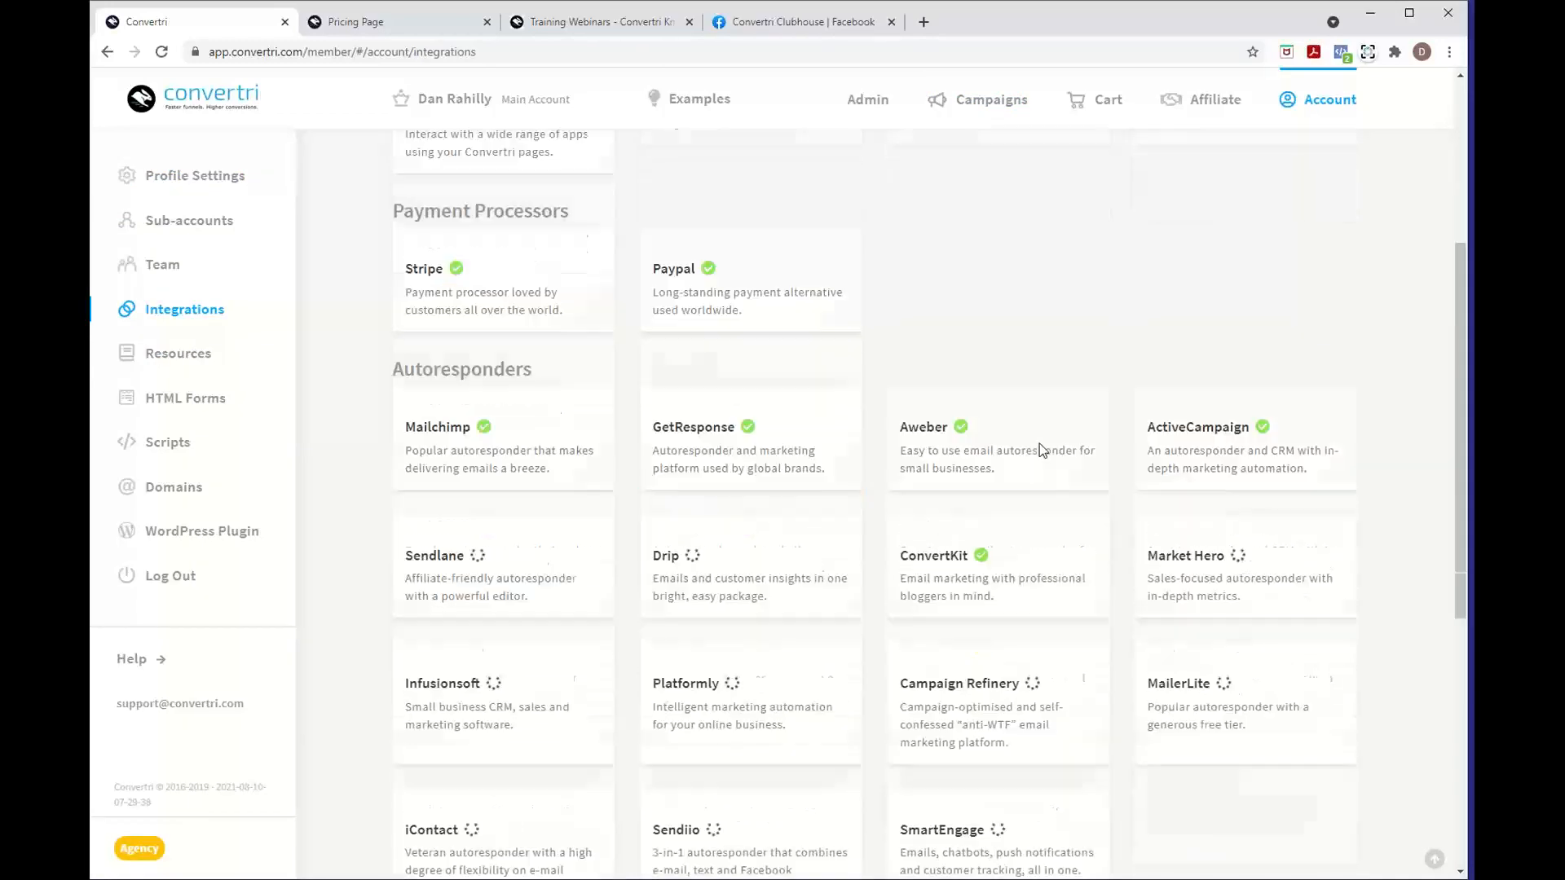
{"action": "scroll", "coordinate": [1039, 444], "scroll_direction": "down", "scroll_amount": 2}
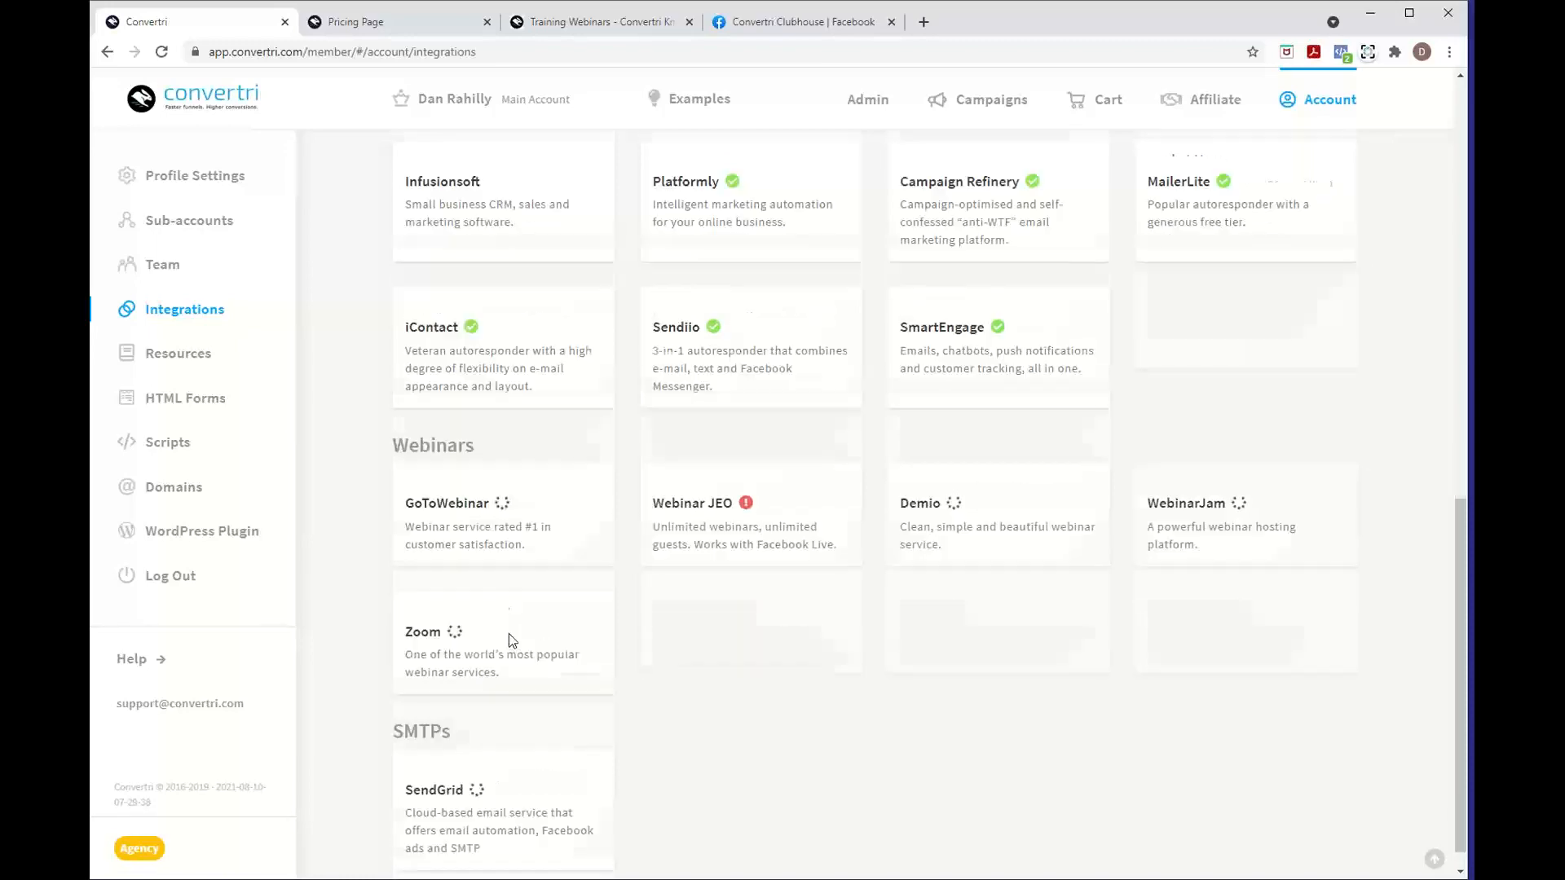
{"action": "mouse_move", "coordinate": [1017, 681]}
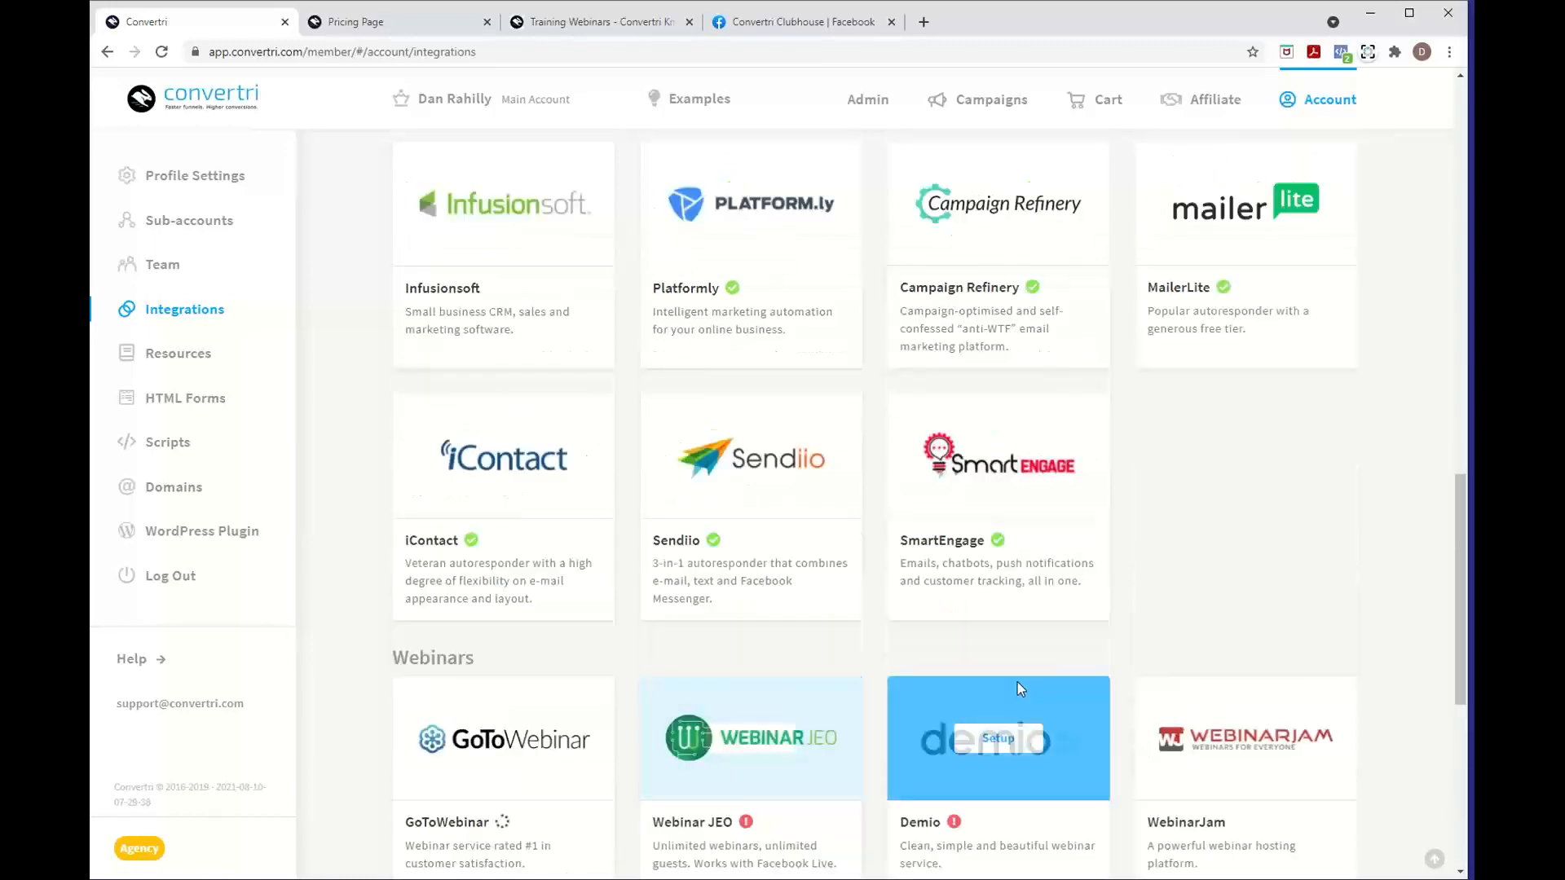
{"action": "scroll", "coordinate": [1019, 682], "scroll_direction": "down", "scroll_amount": 2}
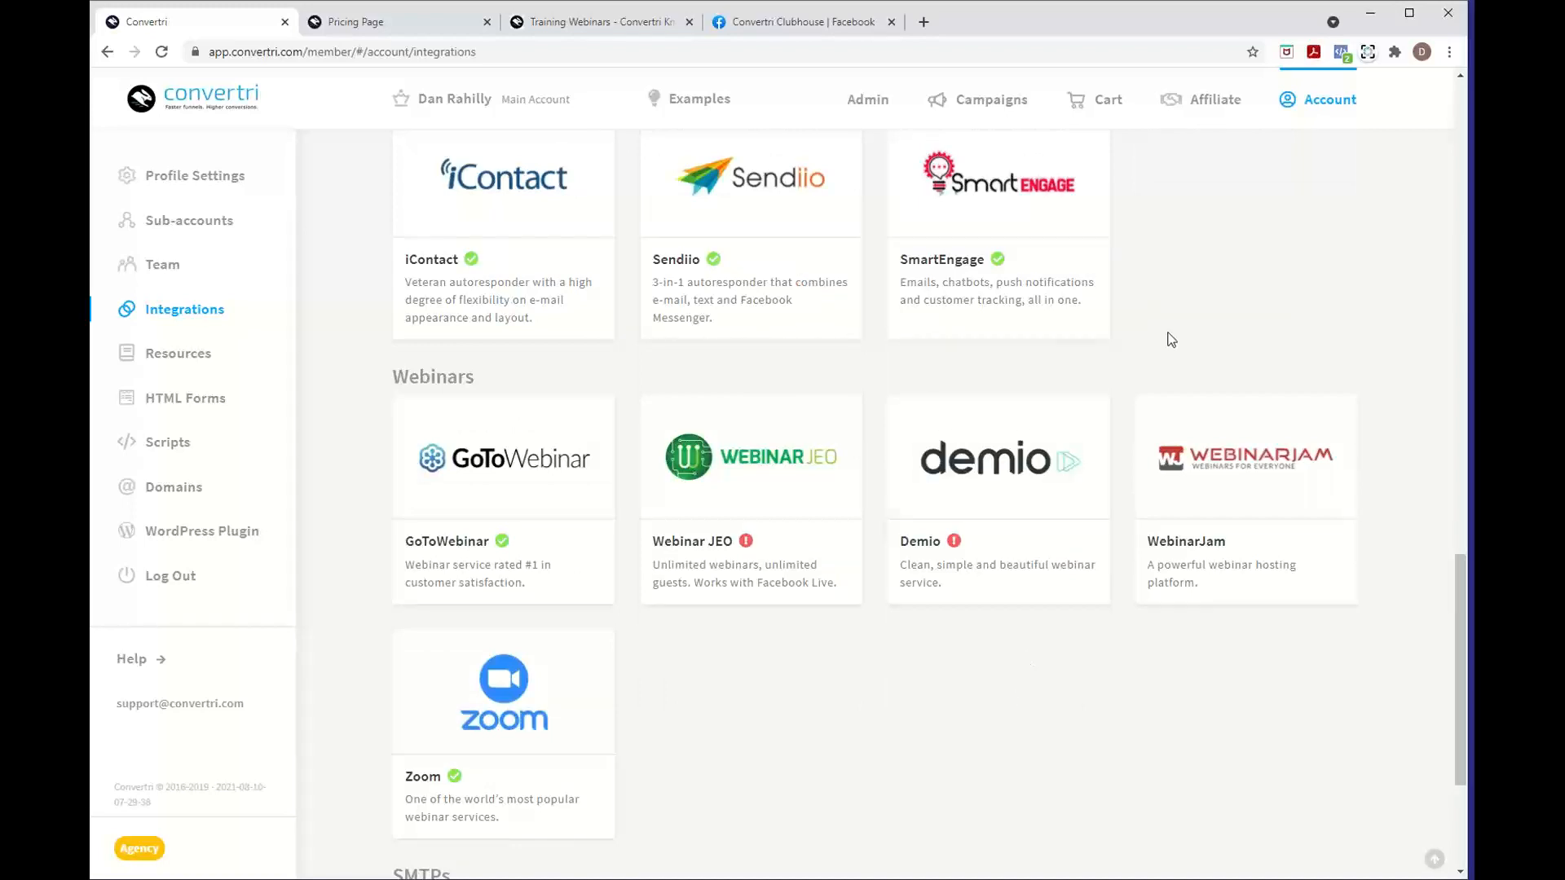
{"action": "scroll", "coordinate": [1171, 339], "scroll_direction": "up", "scroll_amount": 15}
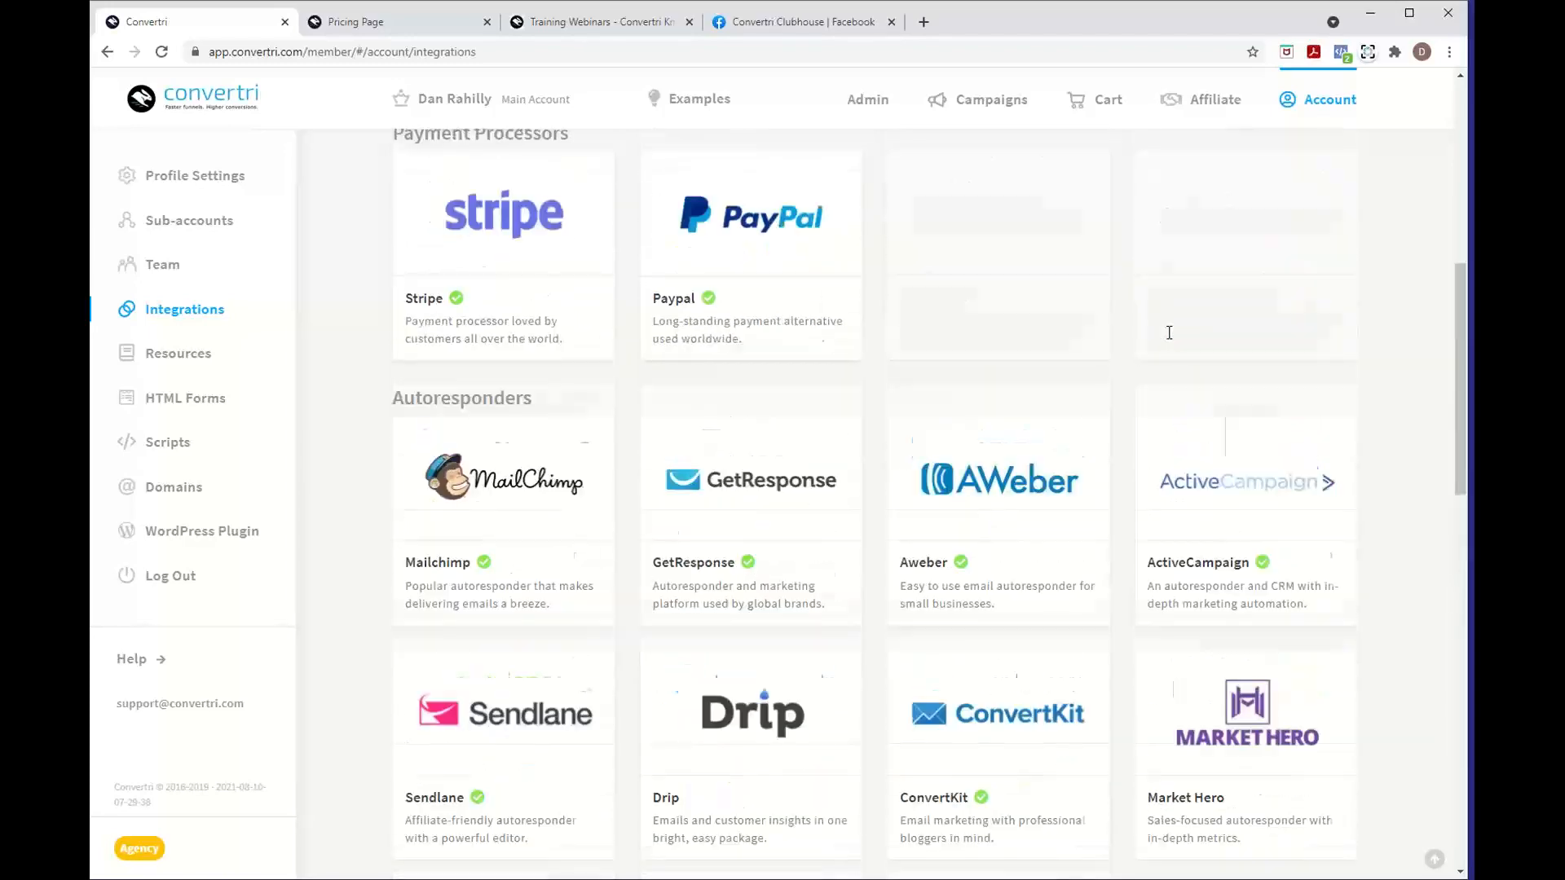
{"action": "scroll", "coordinate": [583, 571], "scroll_direction": "down", "scroll_amount": 2}
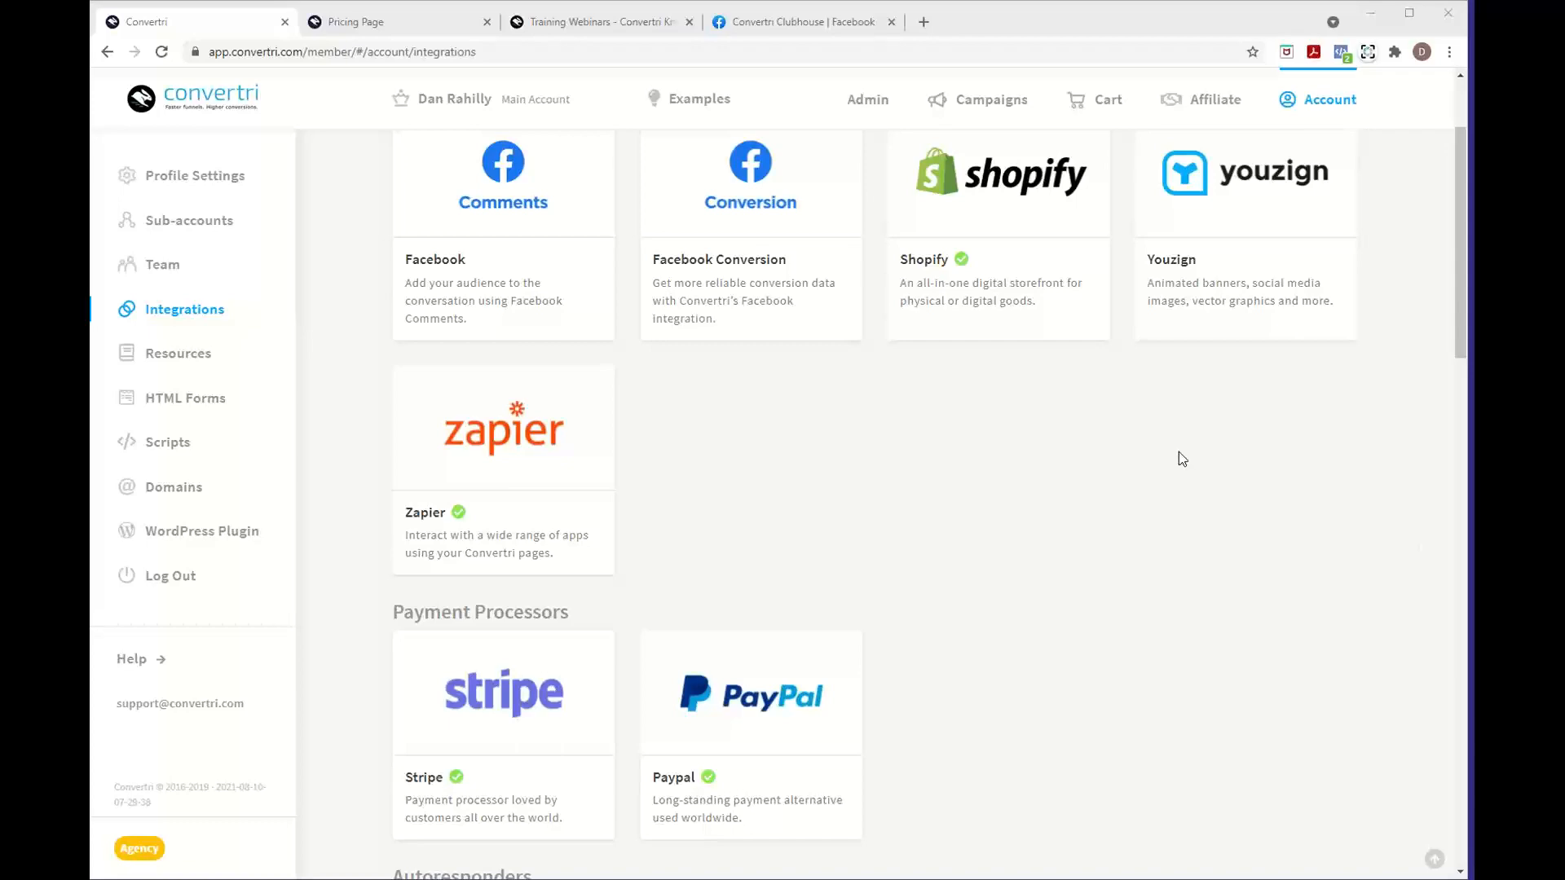
{"action": "scroll", "coordinate": [1179, 452], "scroll_direction": "up", "scroll_amount": 3}
- Open the Video Lead Gate page of the Better Video With Convertri LIVE funnel for editing
{"action": "left_click", "coordinate": [993, 108]}
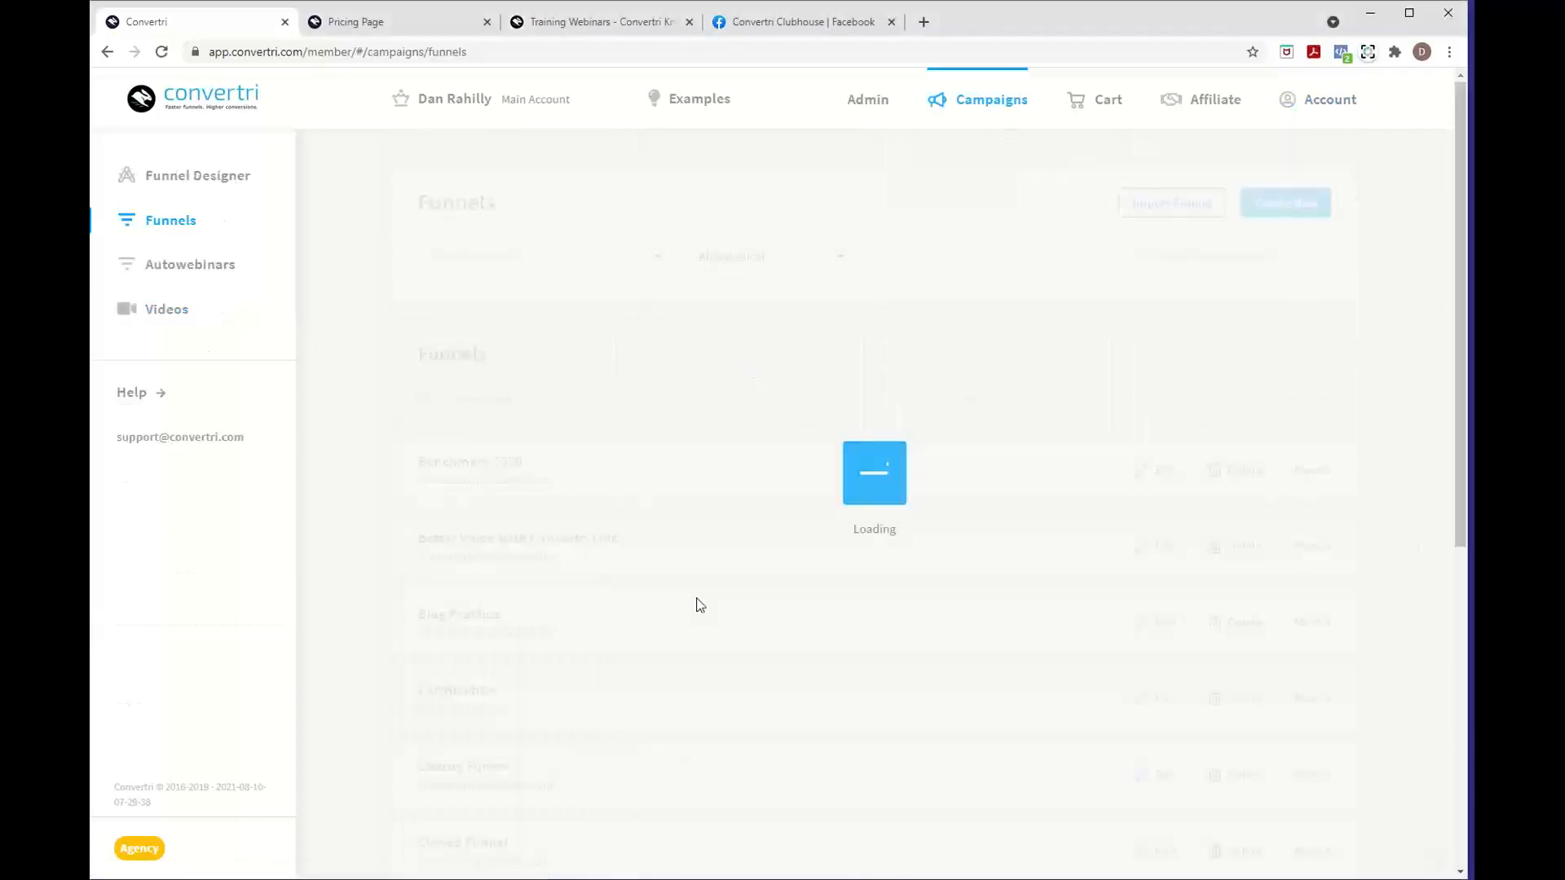
{"action": "left_click", "coordinate": [622, 558]}
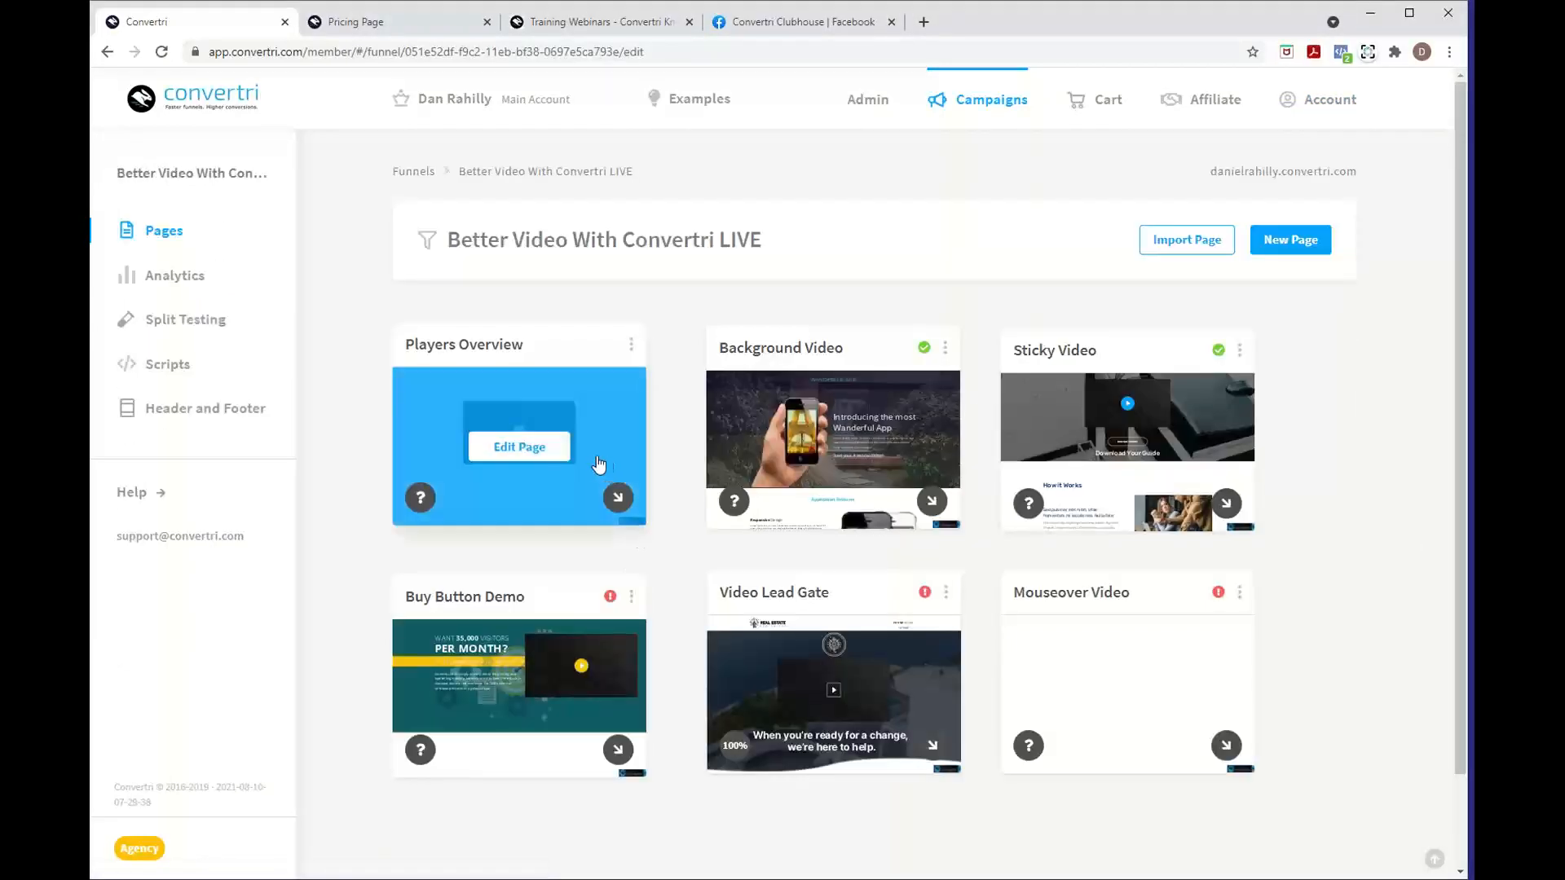
{"action": "left_click", "coordinate": [832, 691]}
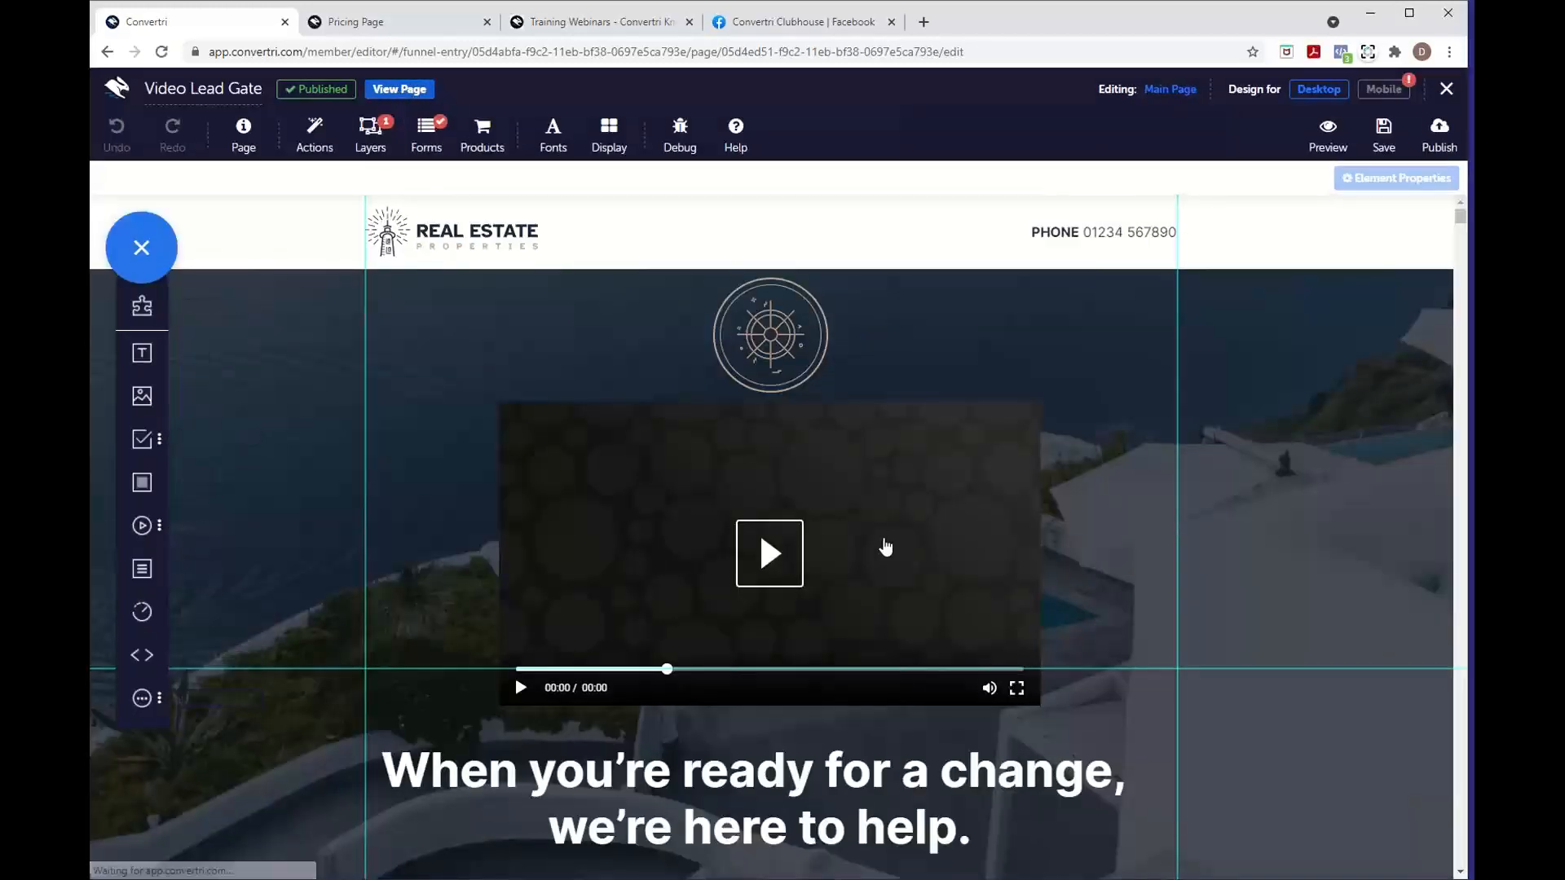
- Delete the round compass emblem above the video and view the published Video Lead Gate page
{"action": "left_click", "coordinate": [812, 357]}
{"action": "key", "text": "Delete"}
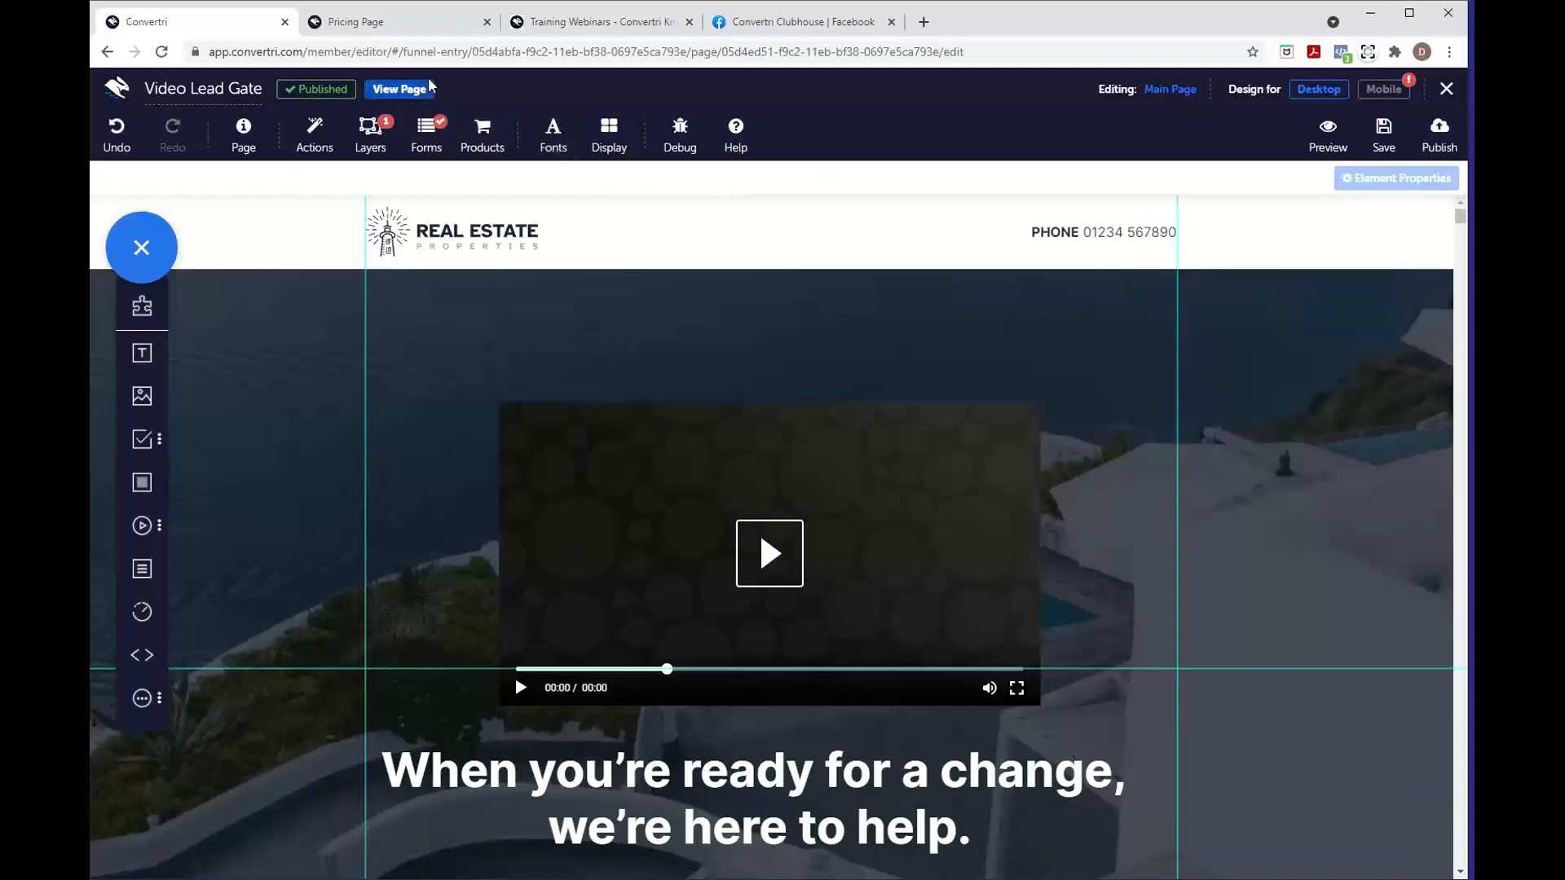
{"action": "left_click", "coordinate": [399, 89]}
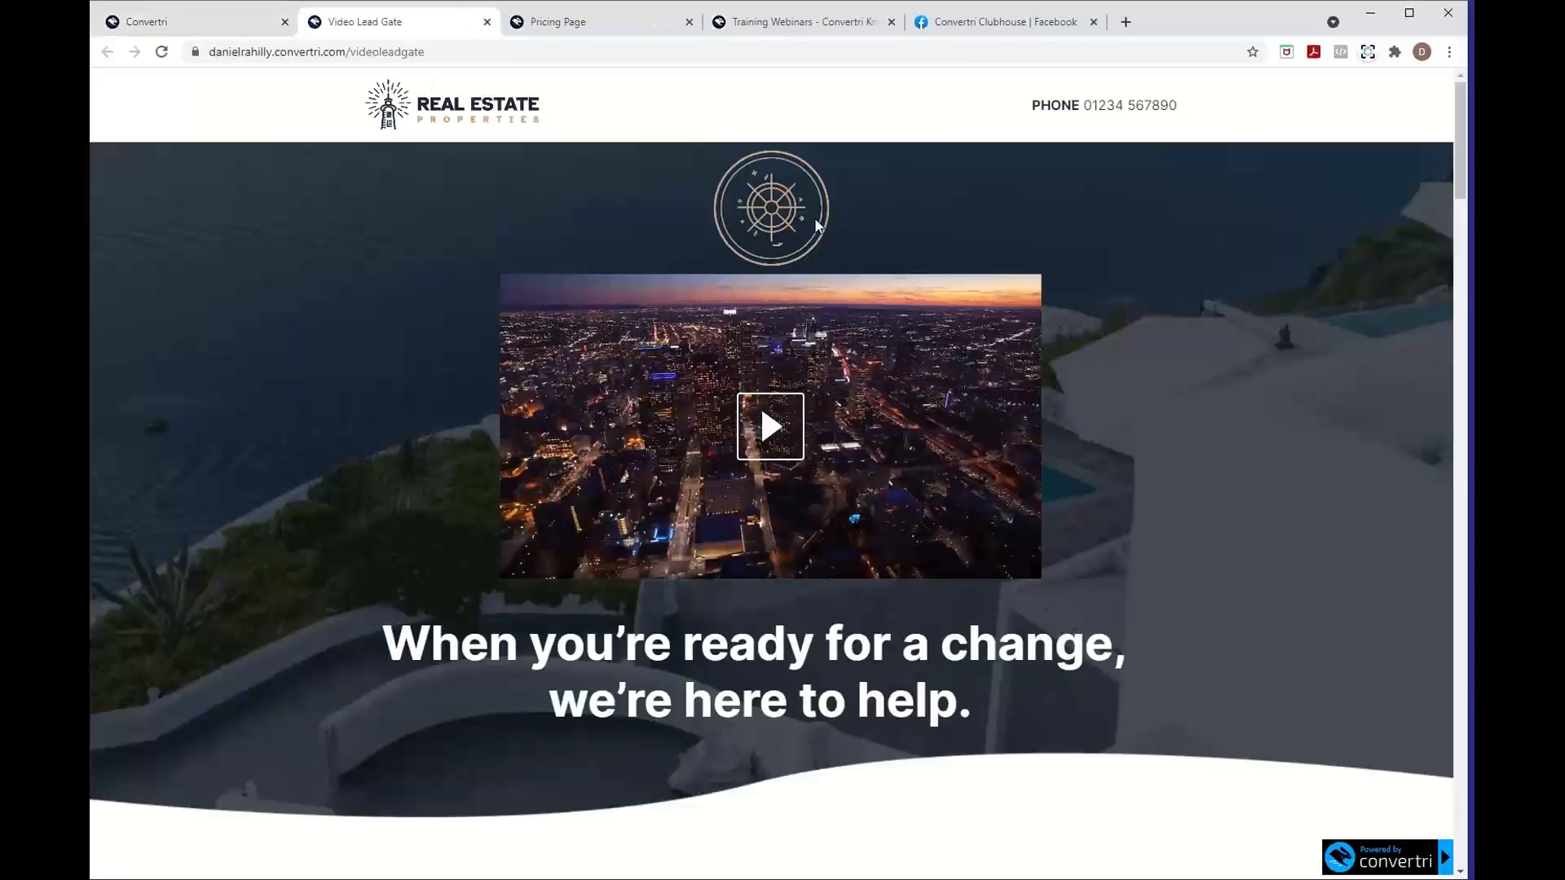
- Return to the page editor, save the Video Lead Gate page without publishing, and preview it
{"action": "left_click", "coordinate": [255, 24]}
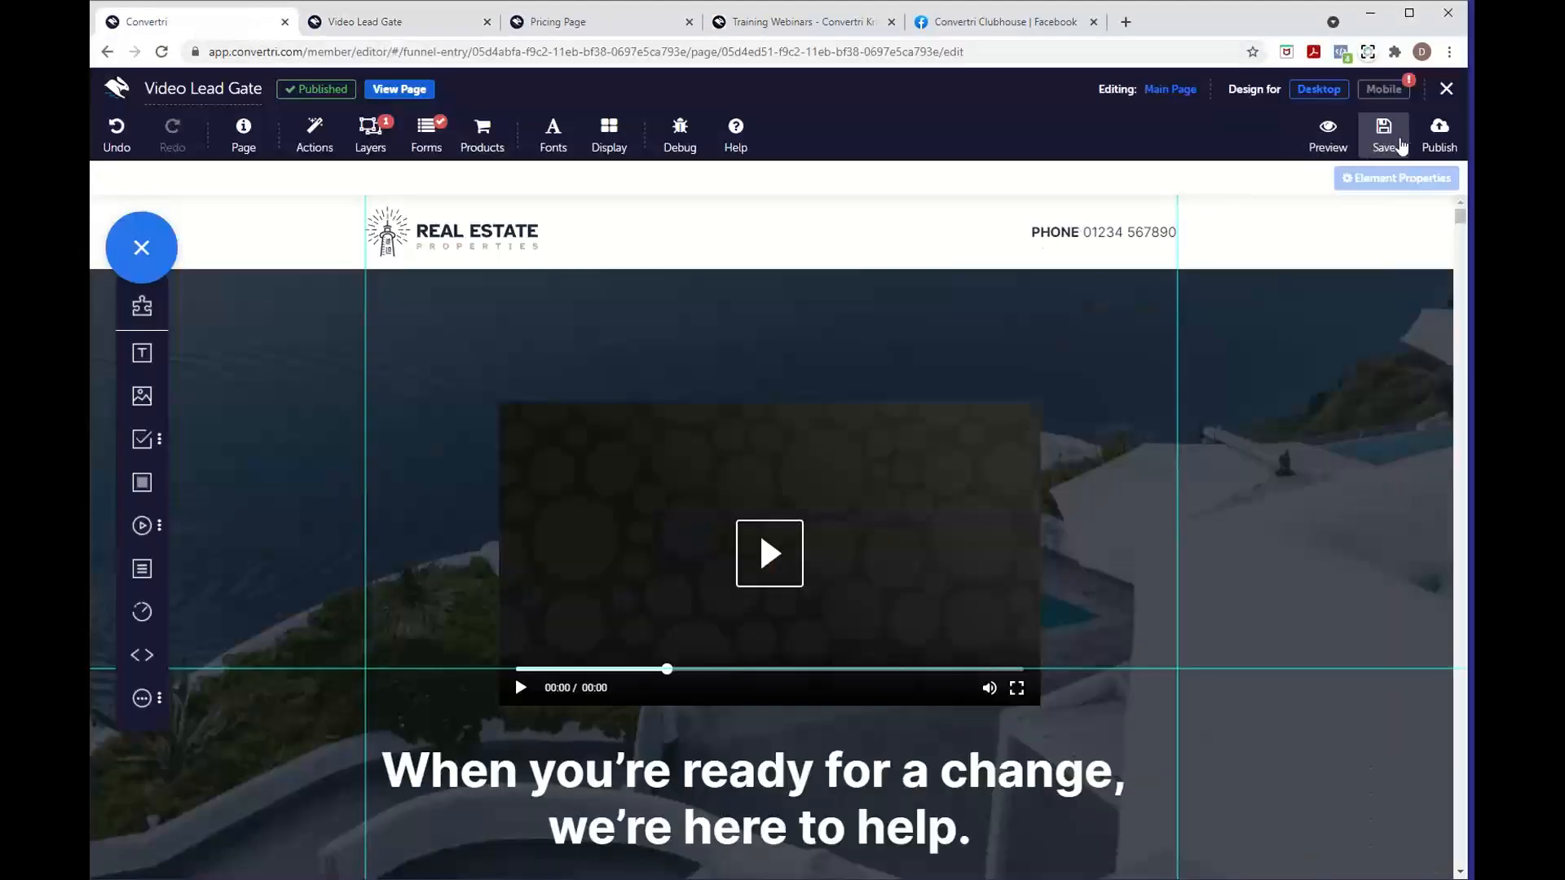
{"action": "left_click", "coordinate": [1384, 137]}
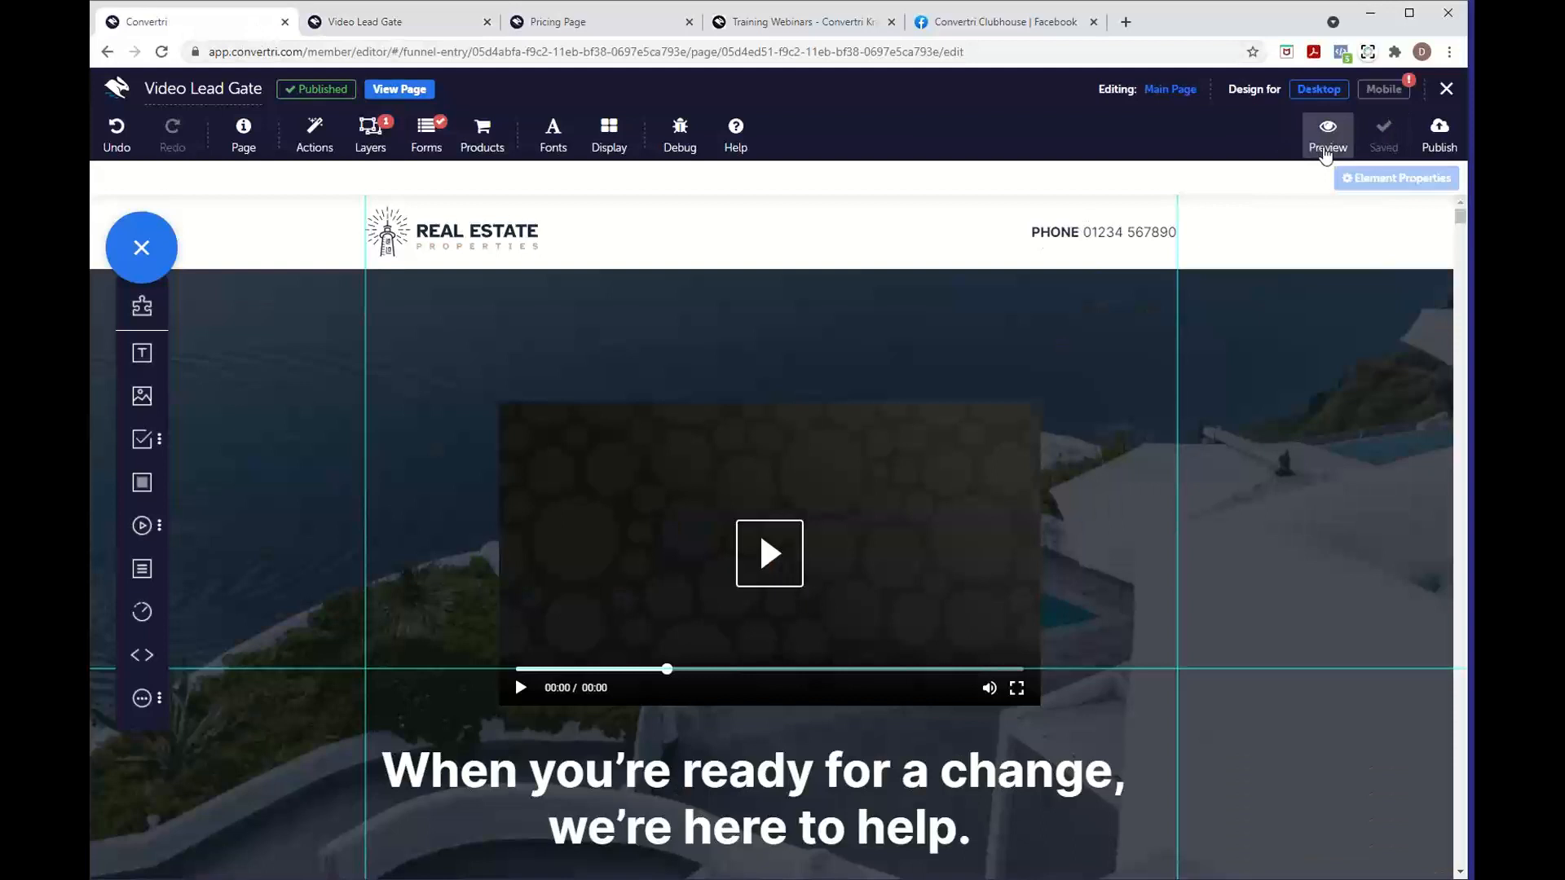
{"action": "left_click", "coordinate": [1326, 137]}
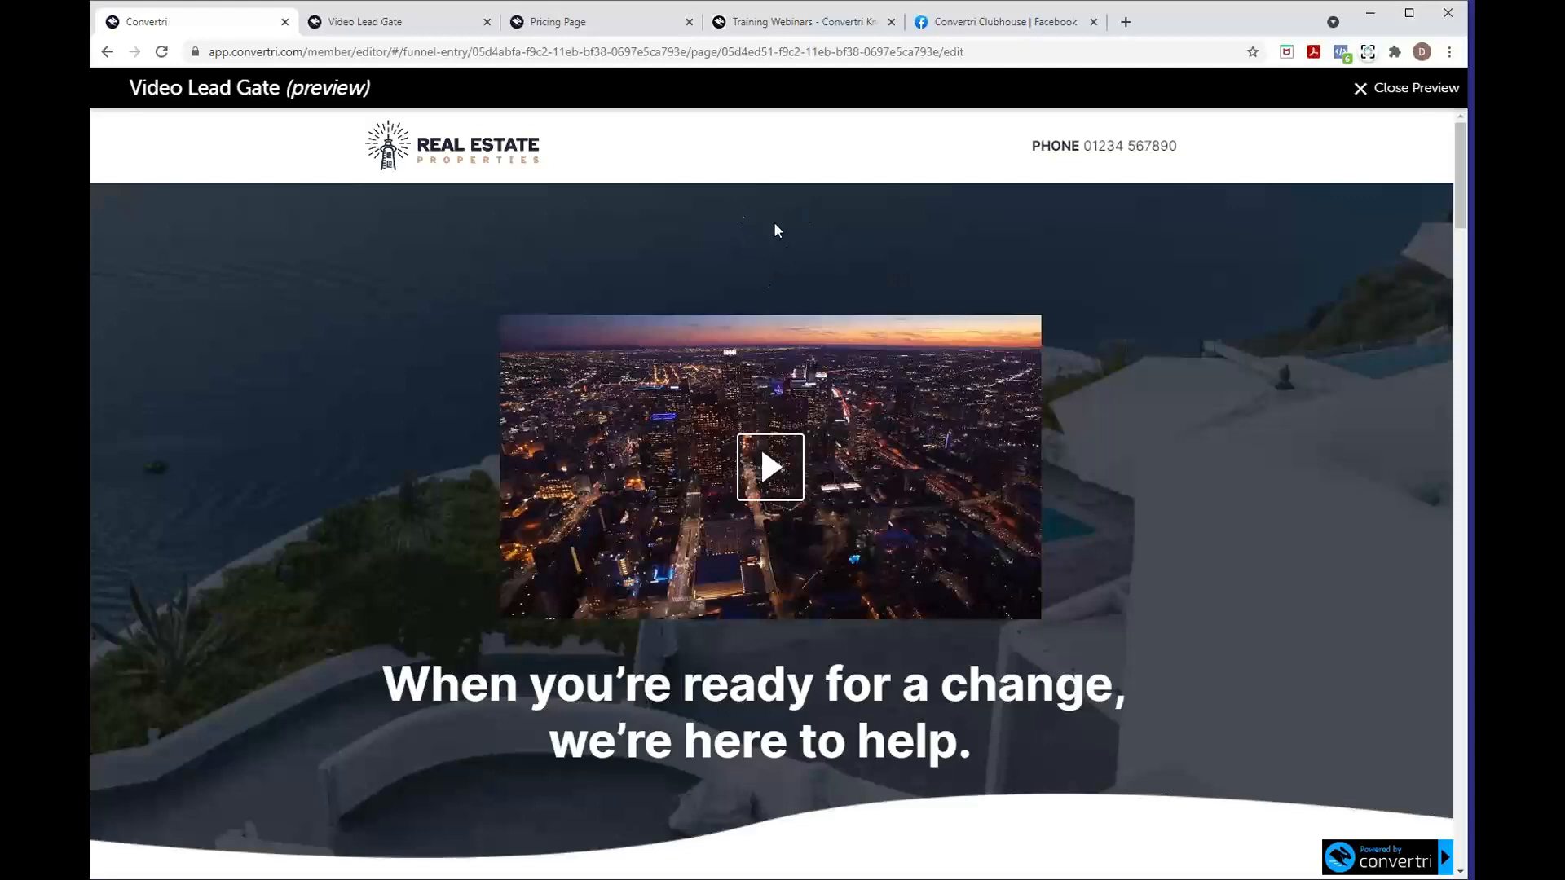
- Reload the published Video Lead Gate page to compare it with the saved preview
{"action": "left_click", "coordinate": [397, 25]}
{"action": "left_click", "coordinate": [162, 53]}
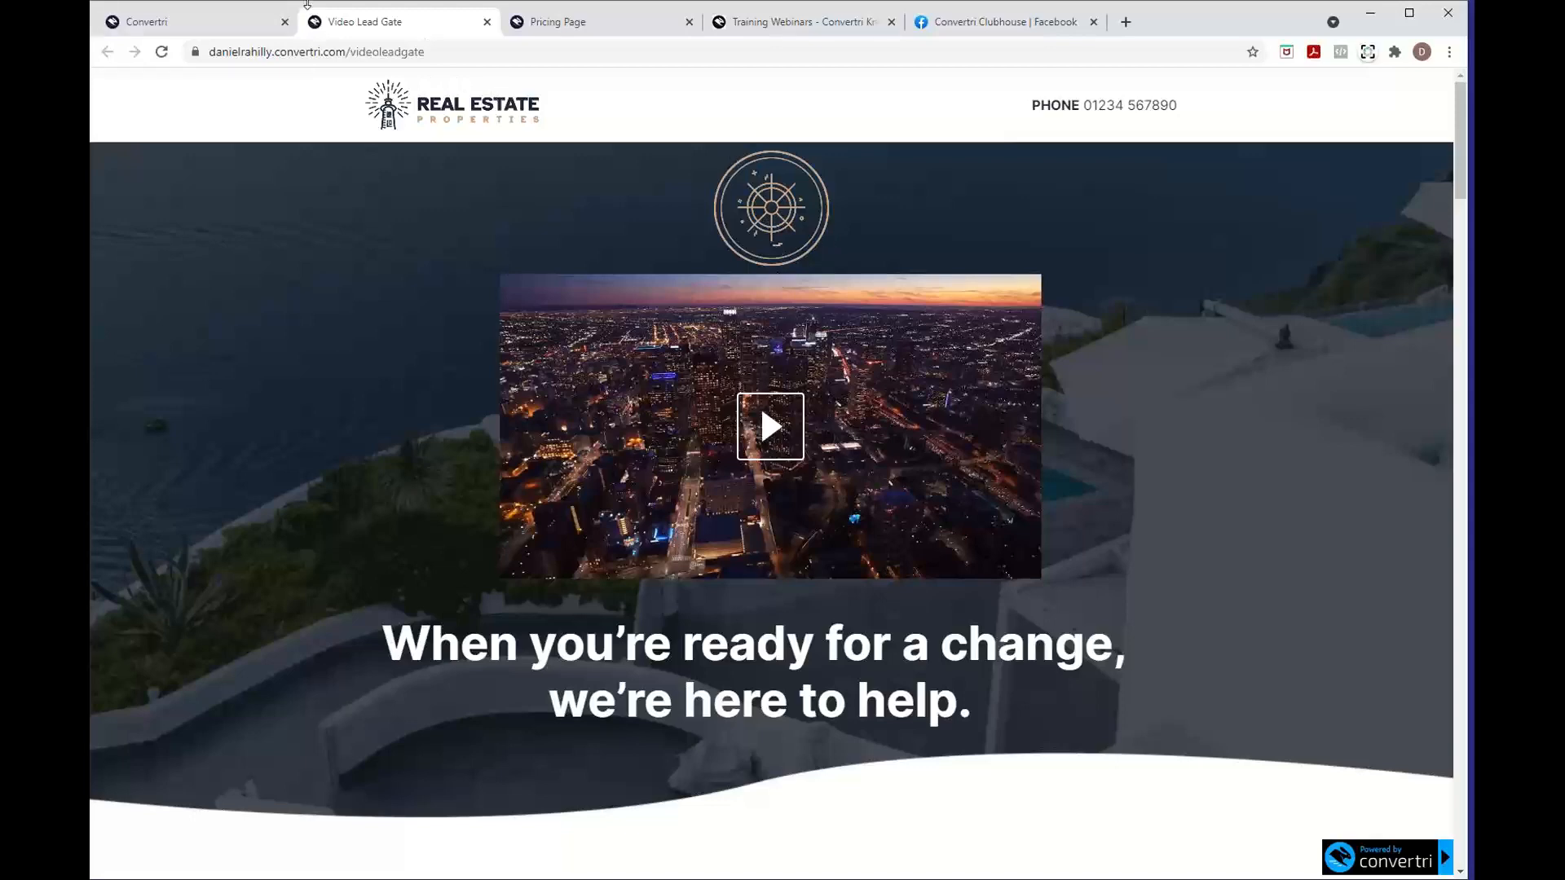
- Close the Video Lead Gate preview and undo the deletion of the compass emblem
{"action": "left_click", "coordinate": [249, 22]}
{"action": "left_click", "coordinate": [1371, 102]}
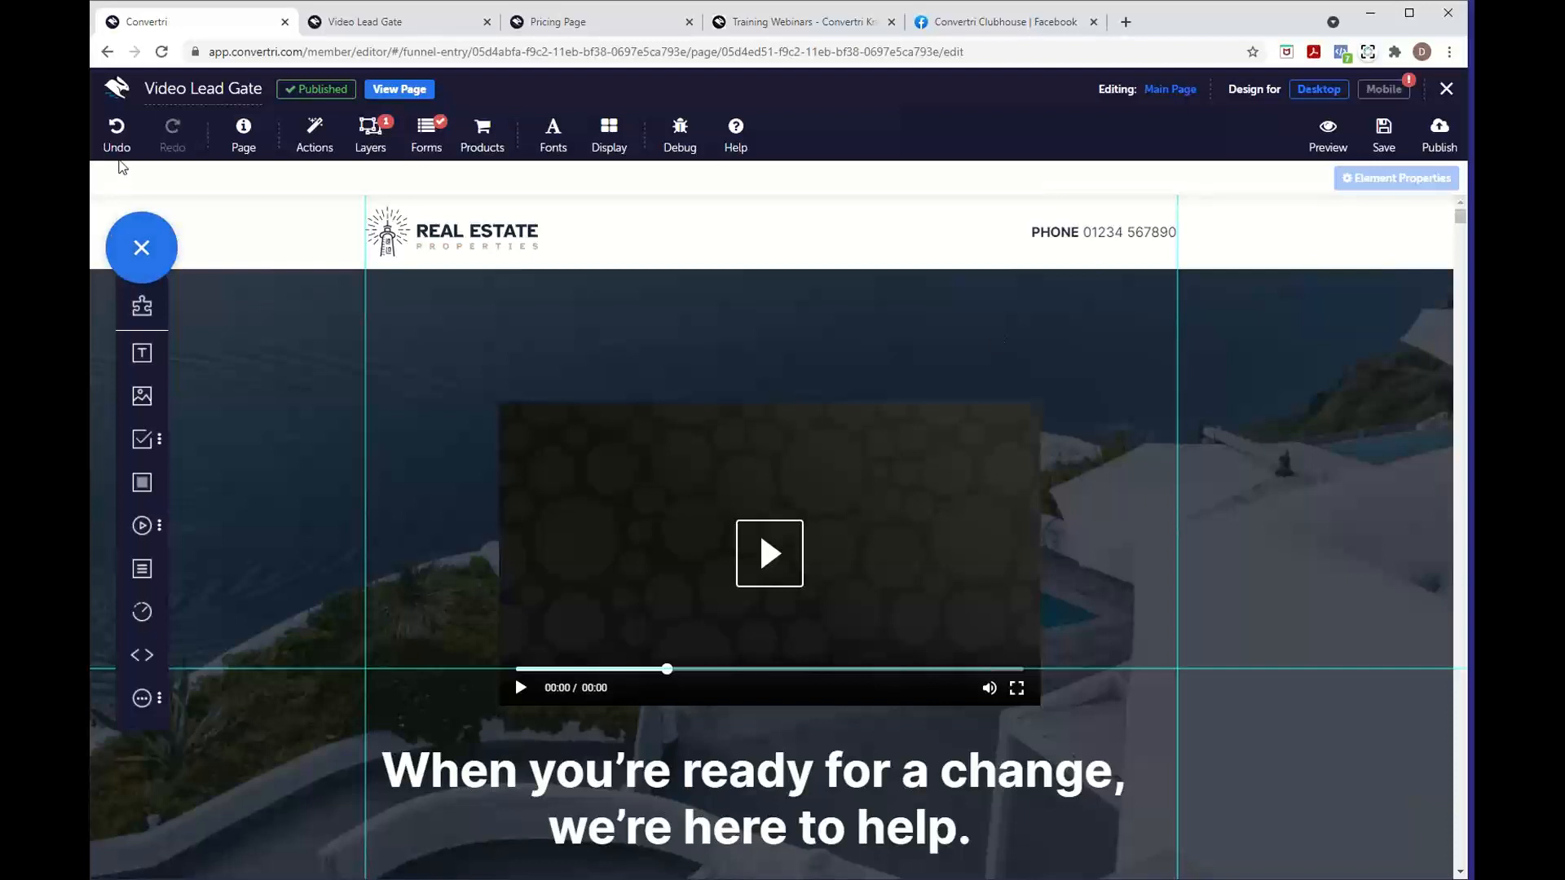
{"action": "left_click", "coordinate": [117, 135]}
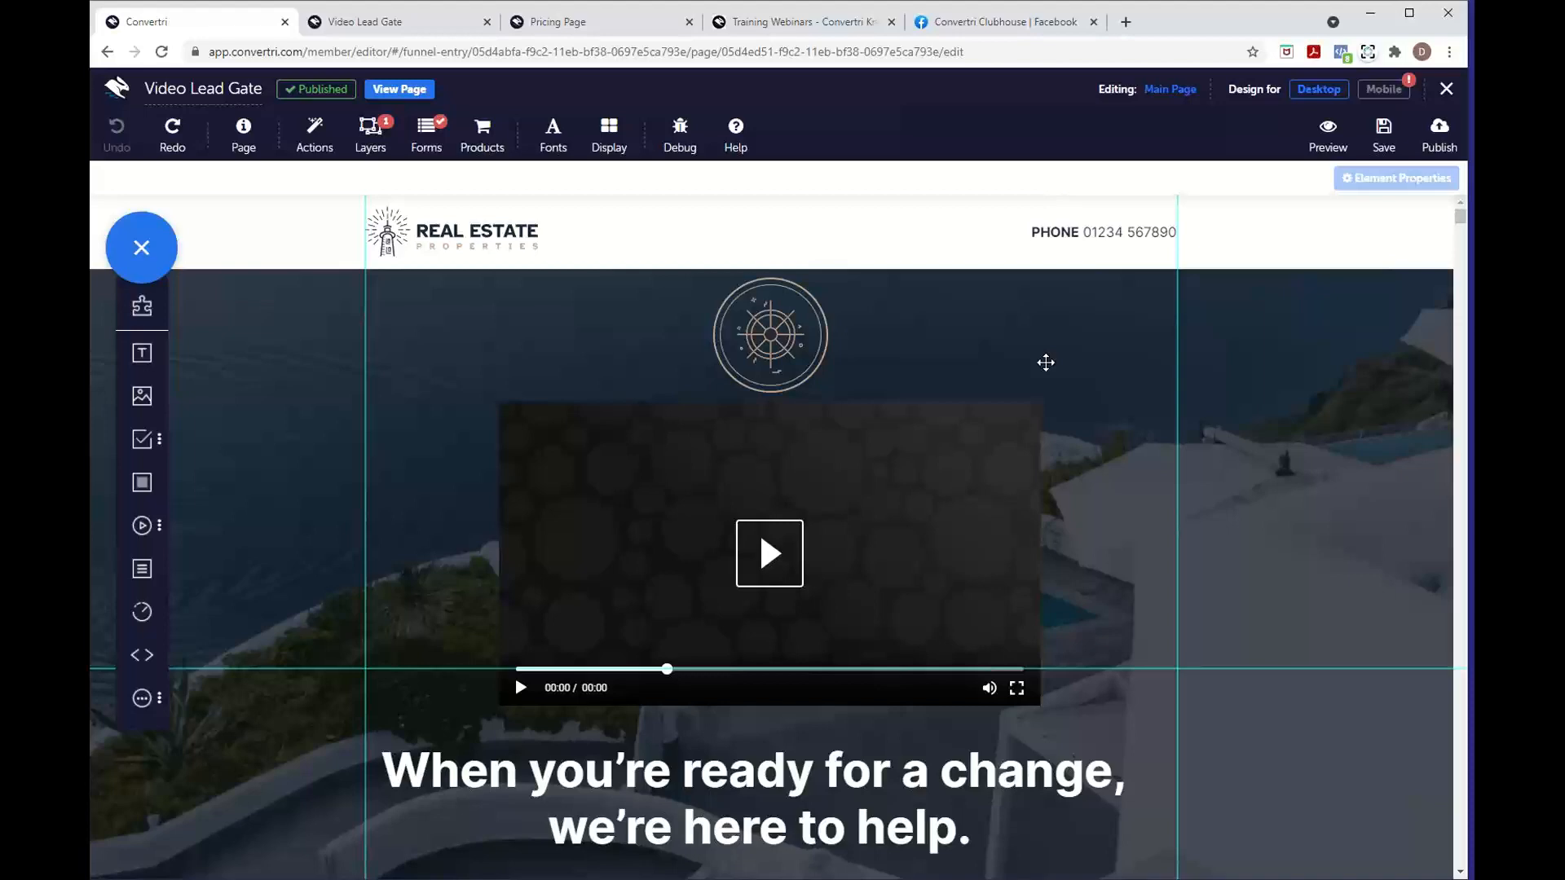
- Open the knowledge base home page at help.convertri.com by removing the category path from the Training Webinars address
{"action": "left_click", "coordinate": [860, 23]}
{"action": "left_click", "coordinate": [554, 53]}
{"action": "left_click_drag", "start_coordinate": [554, 57], "coordinate": [348, 56]}
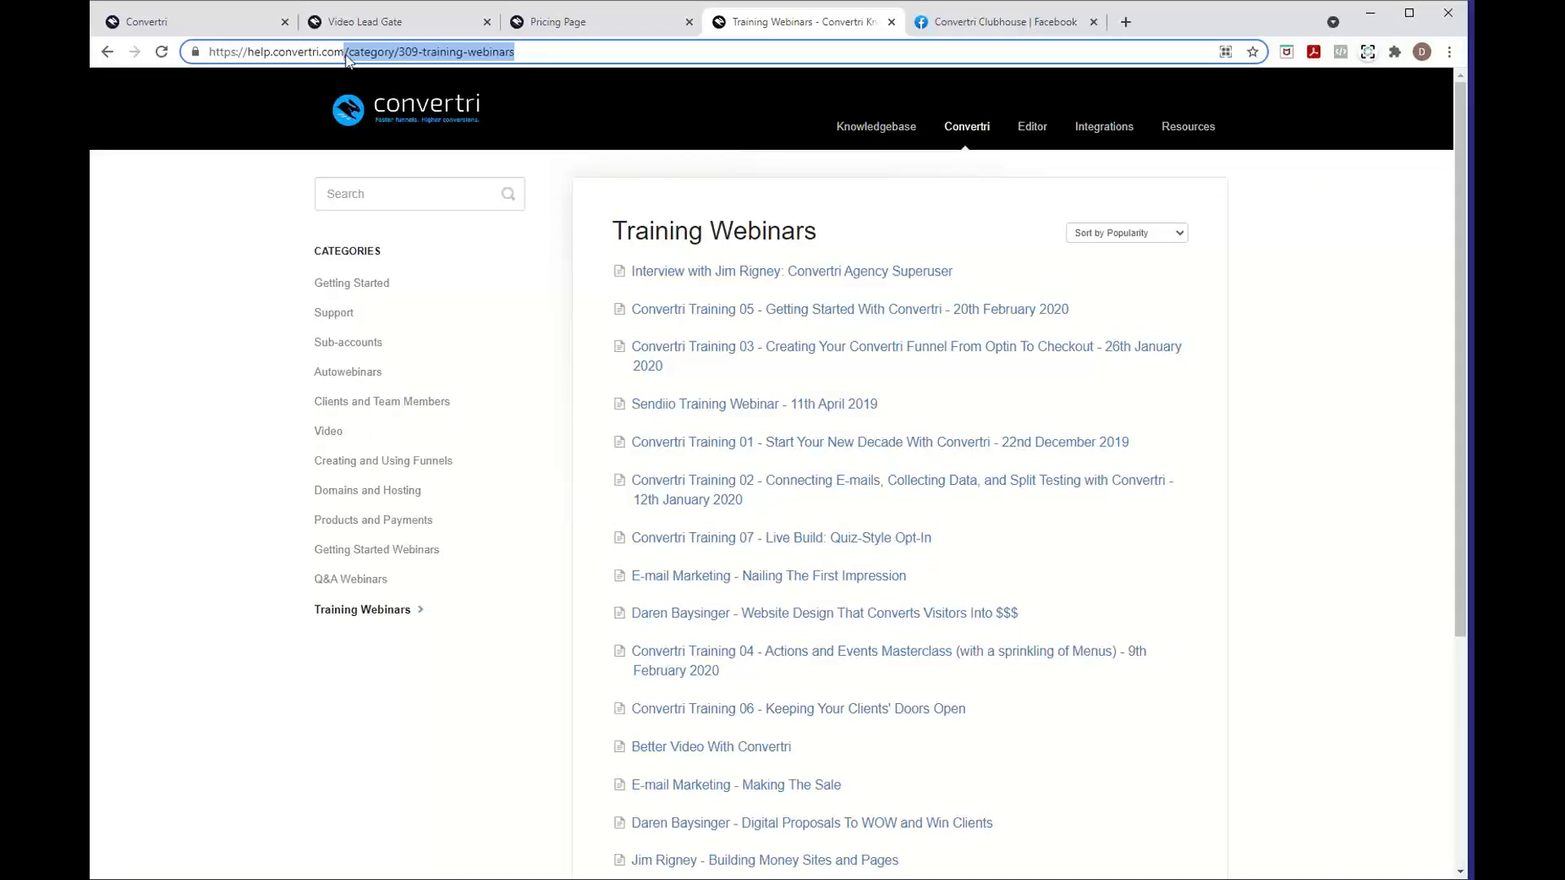
{"action": "key", "text": "BackSpace"}
{"action": "key", "text": "Return"}
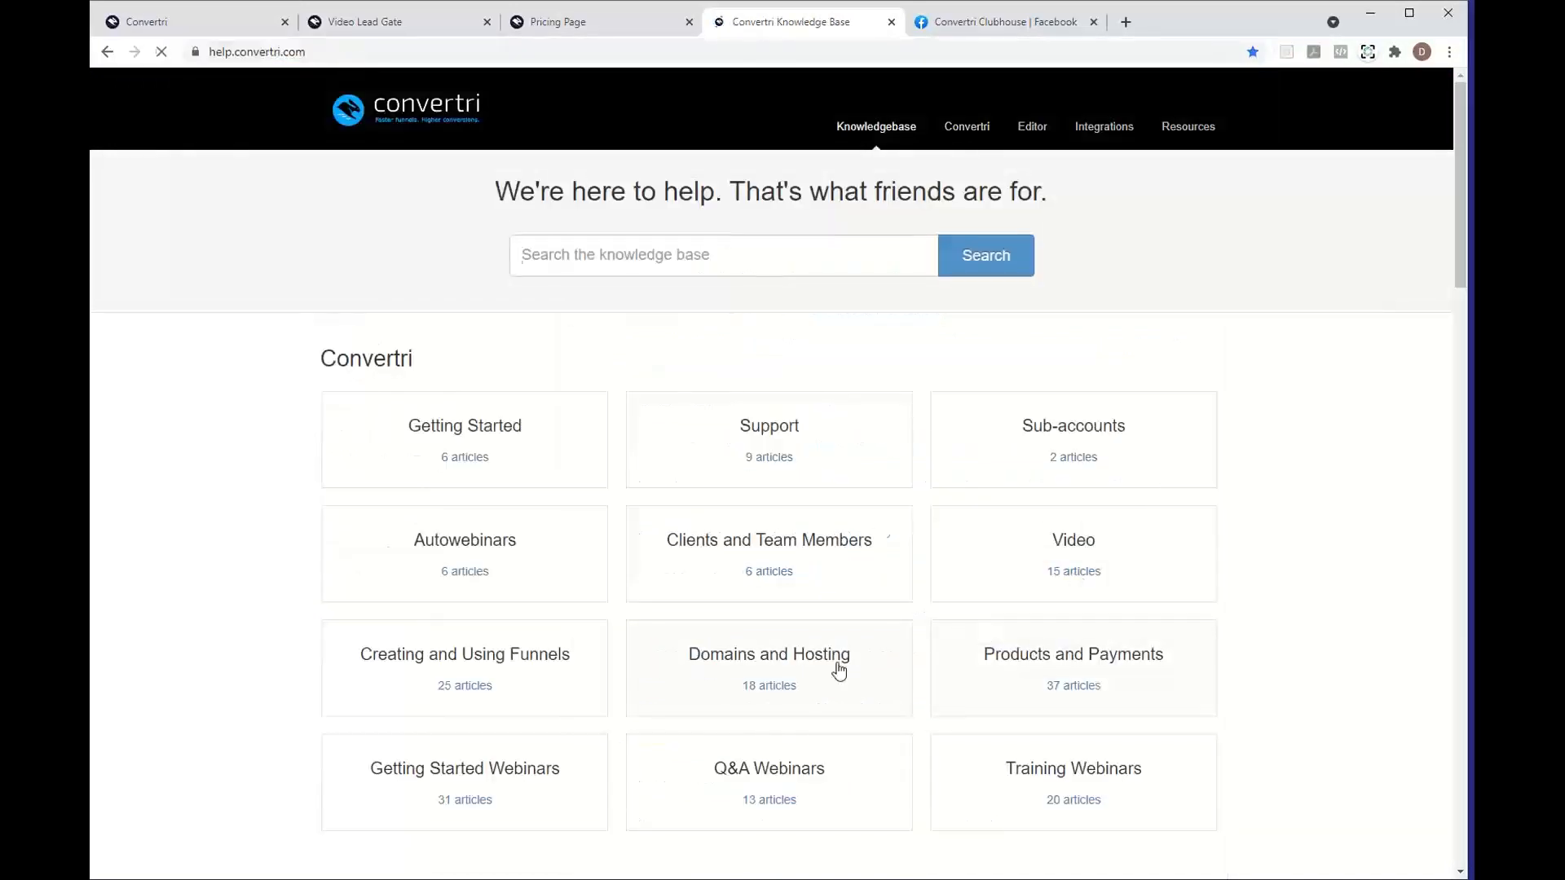